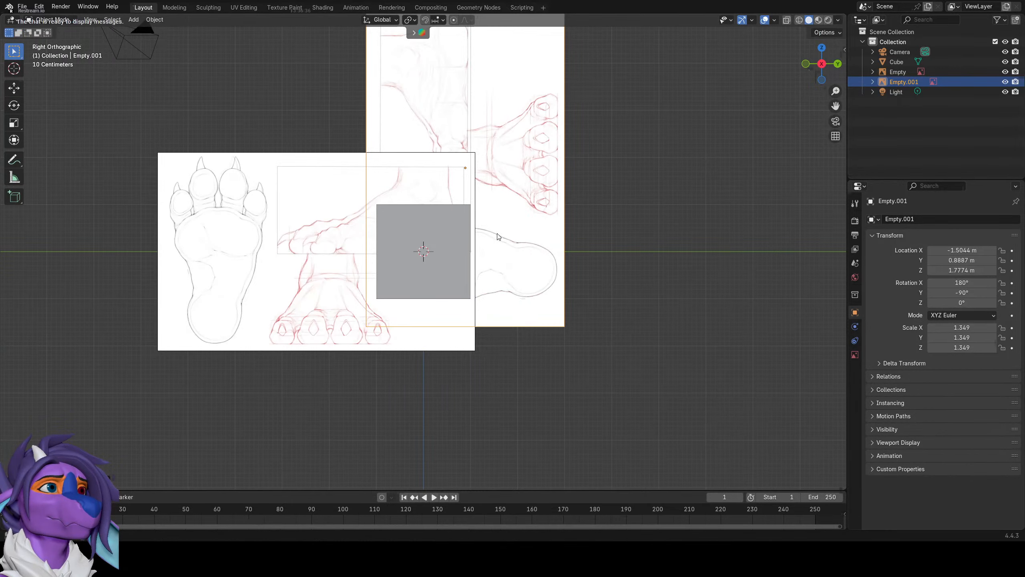
# Move the upright second reference image forward and up in the side view, and shift it along X to about -1.24 m.
pyautogui.press('KP_1')
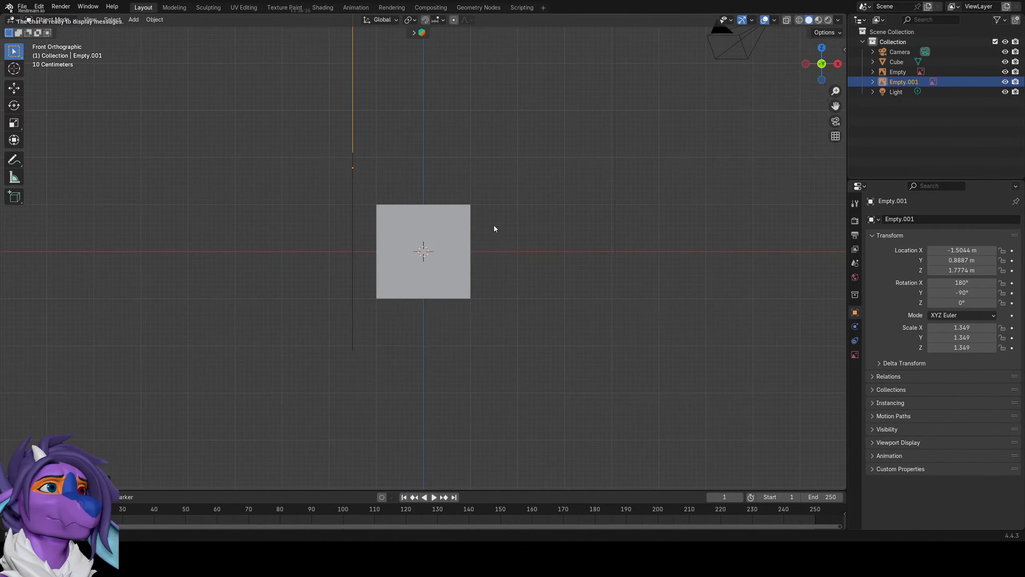
pyautogui.press('KP_3')
pyautogui.press('g')
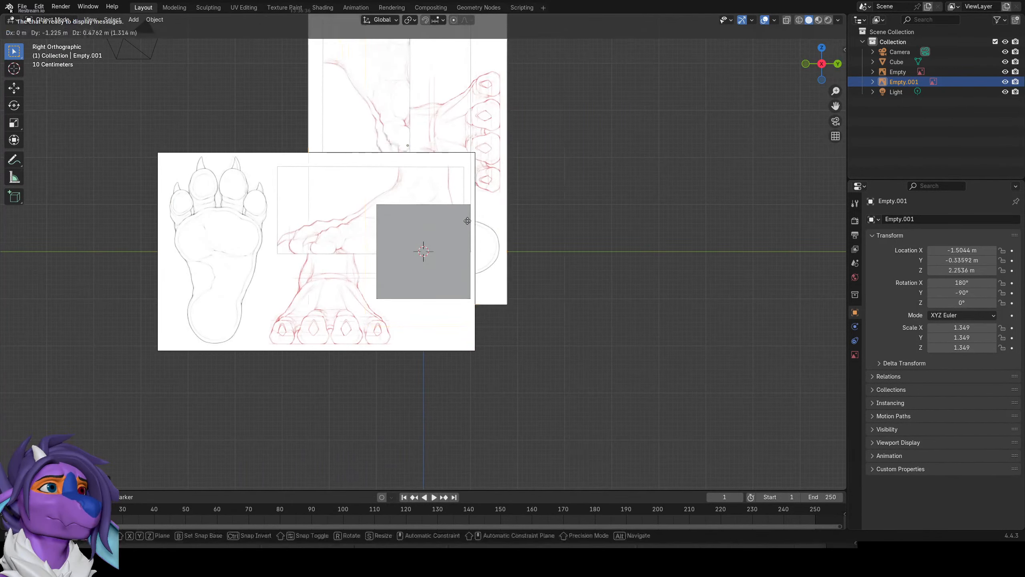
pyautogui.click(433, 206)
pyautogui.moveTo(431, 199); pyautogui.dragTo(488, 245, button='middle')
pyautogui.press('g')
pyautogui.press('x')
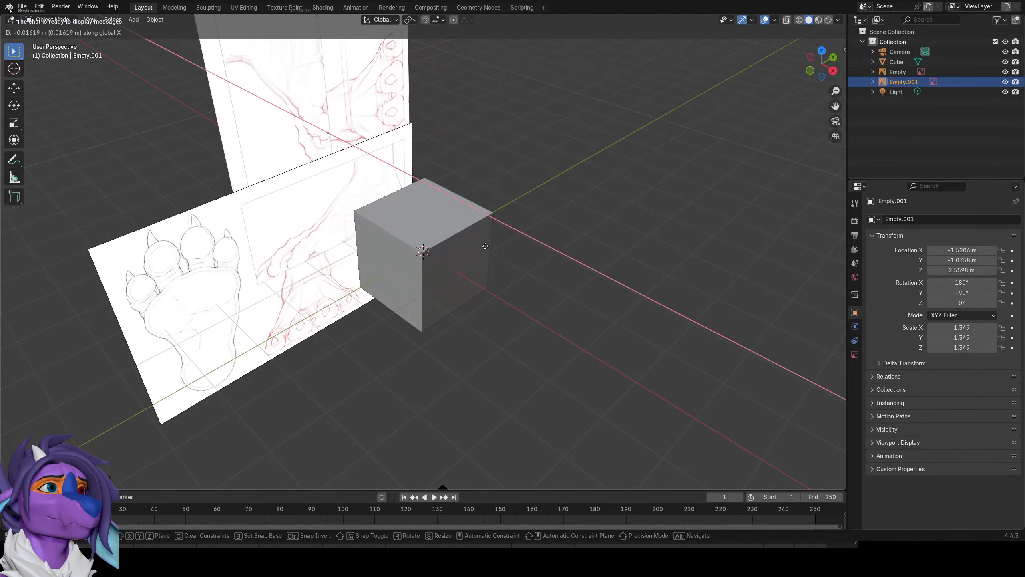
pyautogui.click(481, 253)
# Rotate the second reference image 90° in the front view so it lies flat above the cube.
pyautogui.press('KP_1')
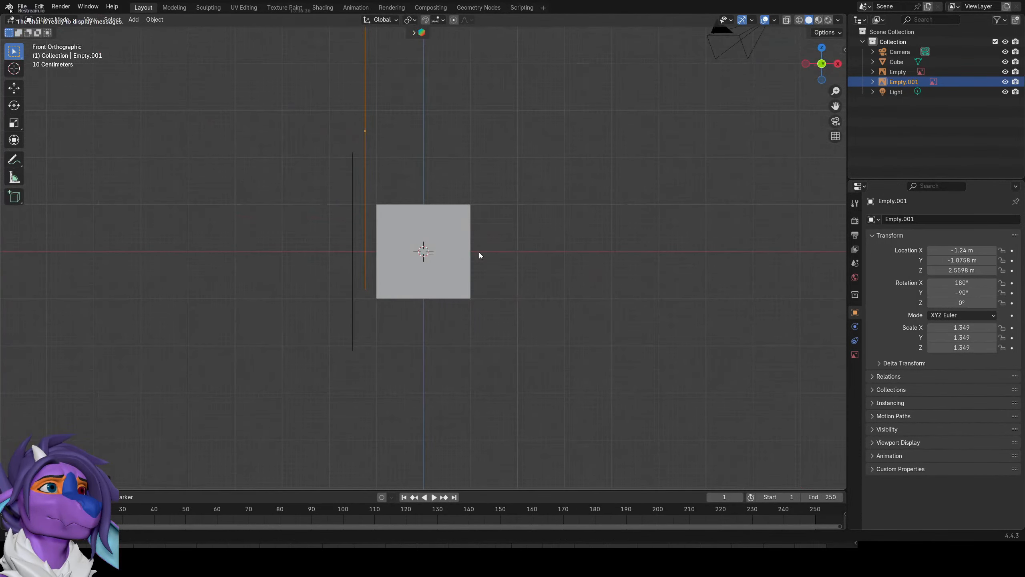
pyautogui.press('r')
pyautogui.rightClick(475, 247)
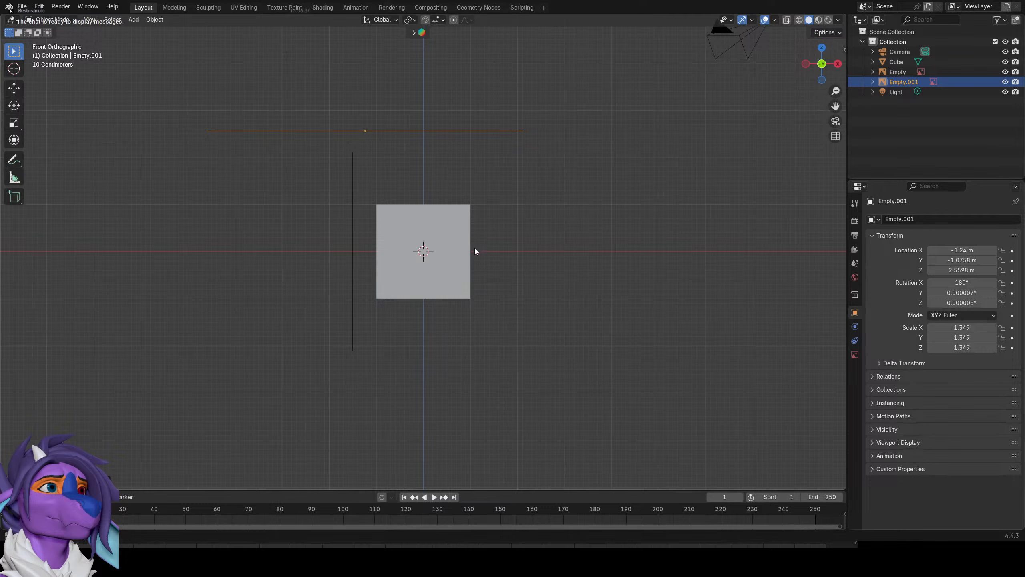
# Move the flat reference image along X to about 2.07 m, lining up its paw sole drawing with the cube from below.
pyautogui.press('g')
pyautogui.press('x')
pyautogui.click(589, 258)
pyautogui.press('g')
pyautogui.press('x')
pyautogui.click(585, 258)
pyautogui.press('ctrl+KP_1')
pyautogui.press('g')
pyautogui.press('x')
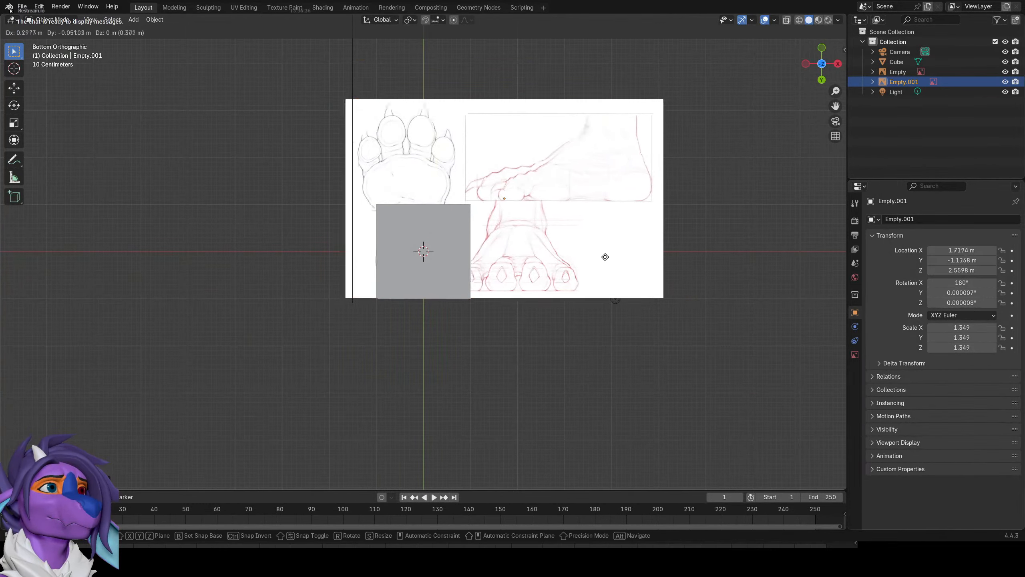
pyautogui.click(607, 260)
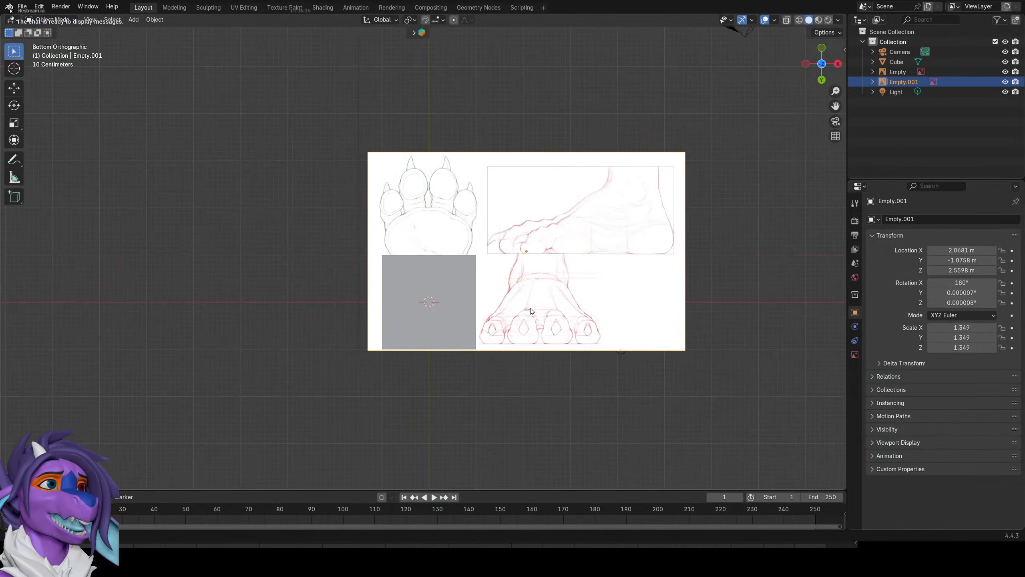
# Edit the cube's mesh in the side view, scaling it down and raising it along Z onto the ankle drawing.
pyautogui.press('KP_3')
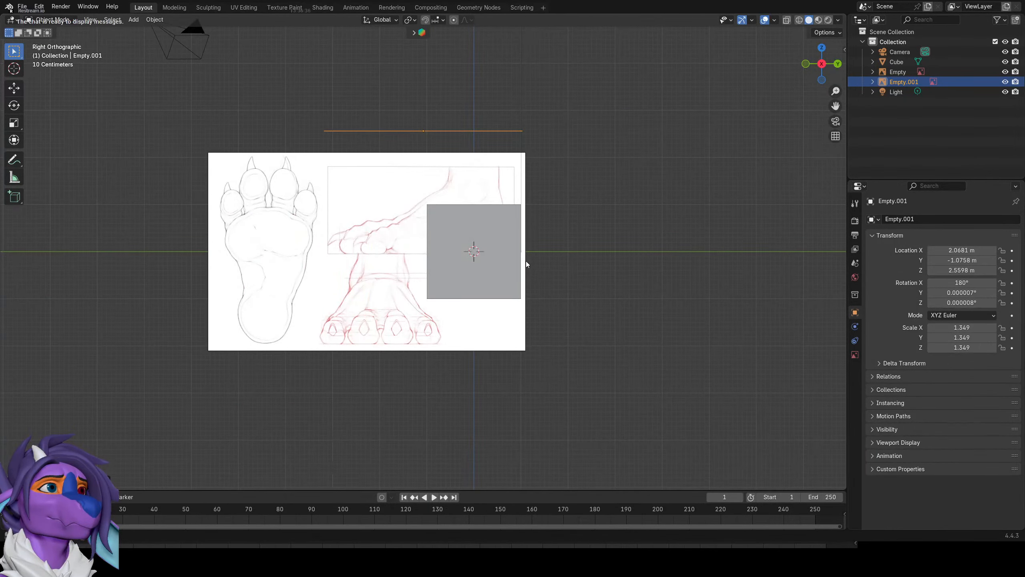
pyautogui.press('KP_7')
pyautogui.press('KP_3')
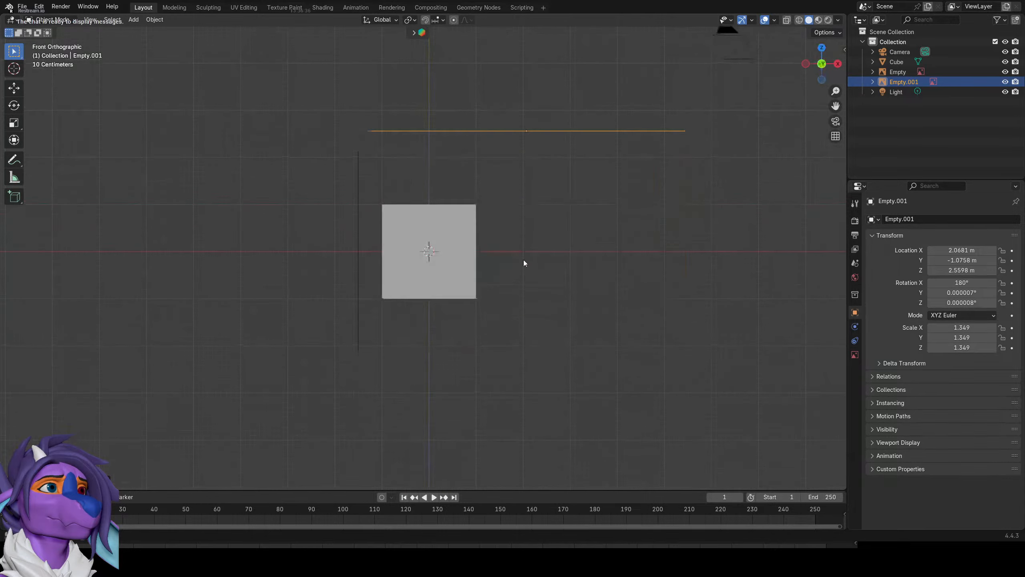
pyautogui.scroll(1, 526, 253)
pyautogui.click(537, 249)
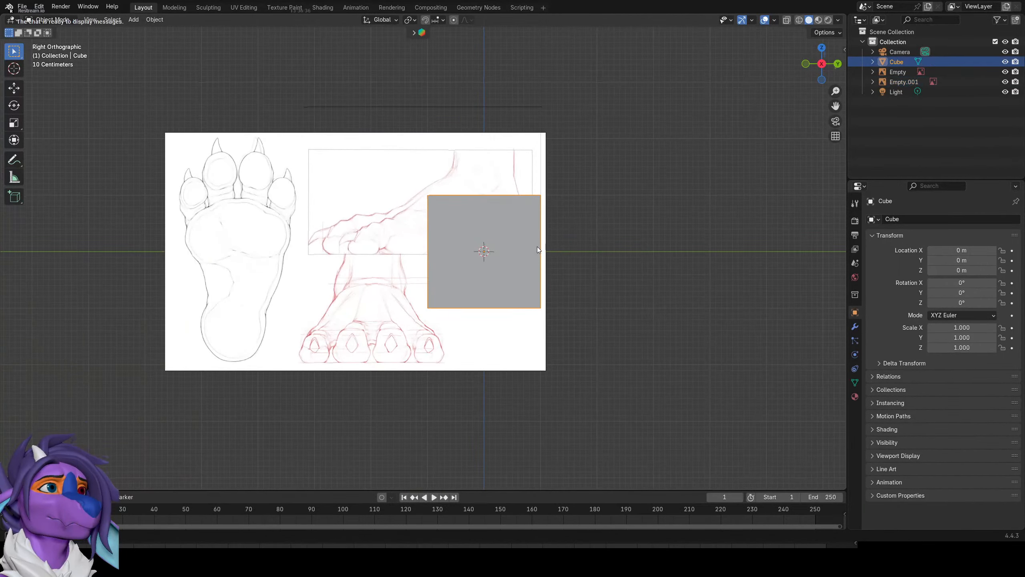
pyautogui.scroll(2, 537, 247)
pyautogui.press('Tab')
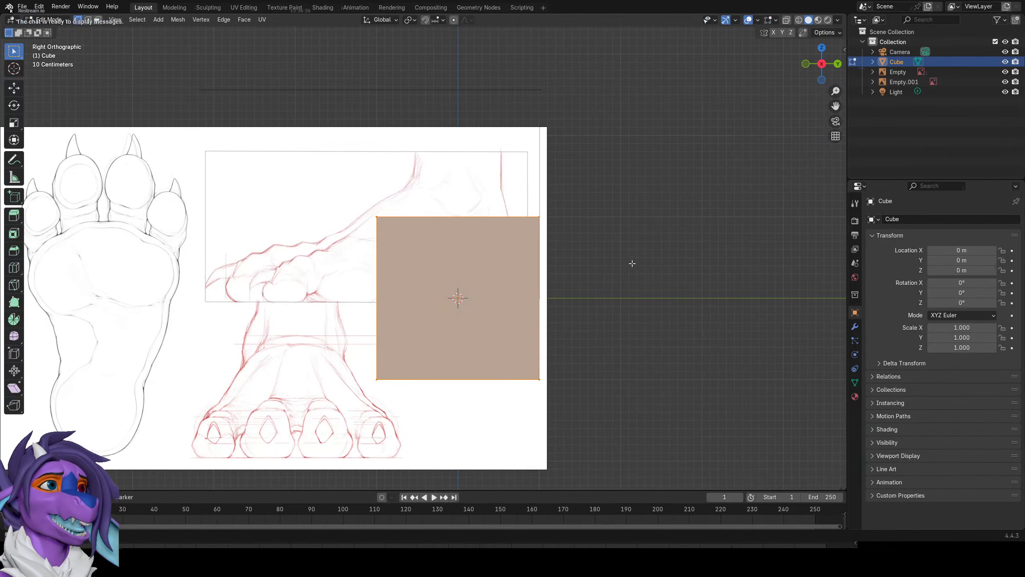
pyautogui.press('s')
pyautogui.click(563, 261)
pyautogui.press('g')
pyautogui.press('z')
pyautogui.click(584, 166)
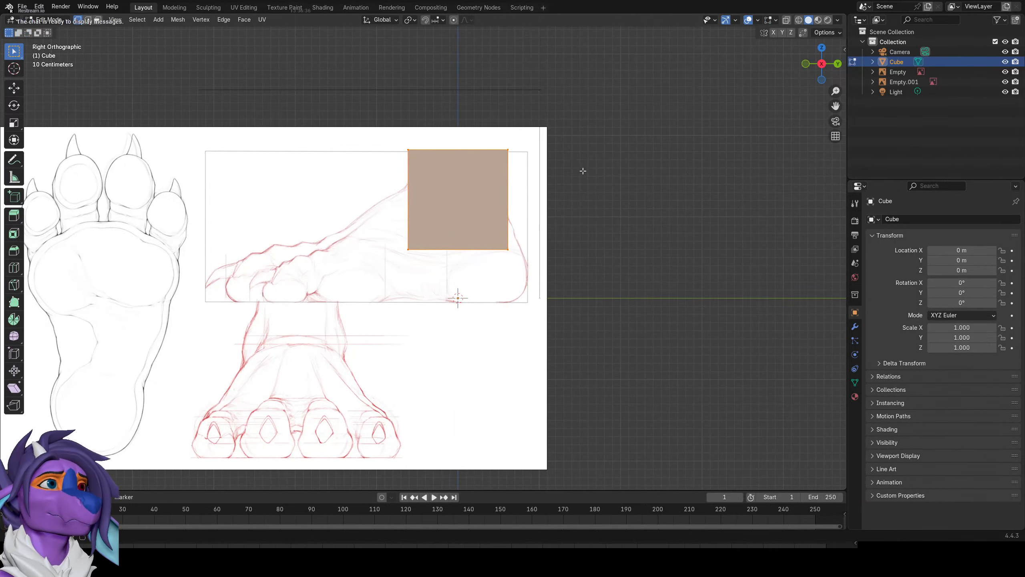
# Scale the block down to the ankle's width and align its top edge with the upper line of the side-view frame.
pyautogui.press('s')
pyautogui.click(562, 169)
pyautogui.press('g')
pyautogui.press('z')
pyautogui.click(564, 166)
# Show the mesh in wireframe and raise the ankle block's bottom vertices along Z to shorten it.
pyautogui.hotkey('alt', 'z')
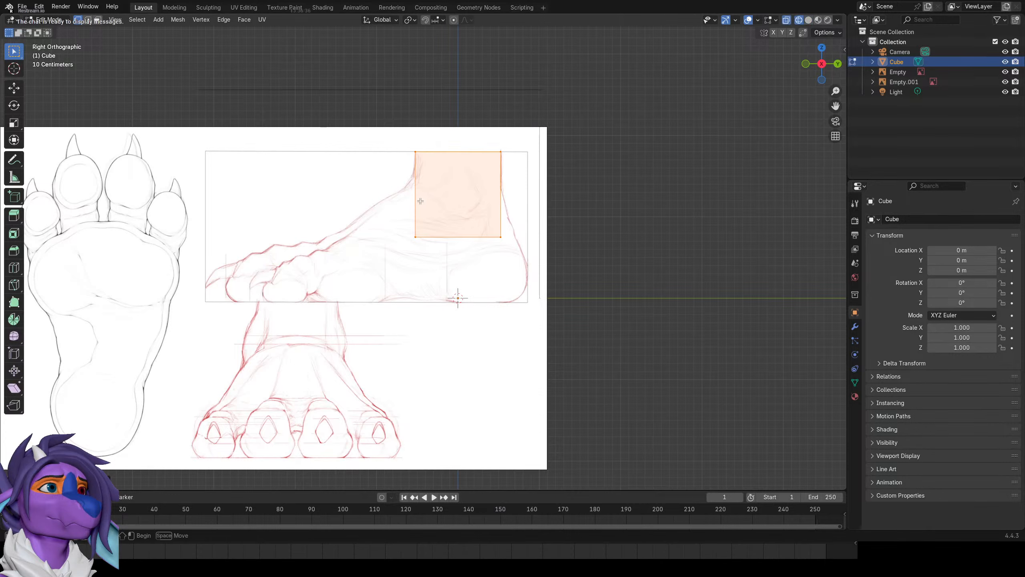
pyautogui.hotkey('alt', 'a')
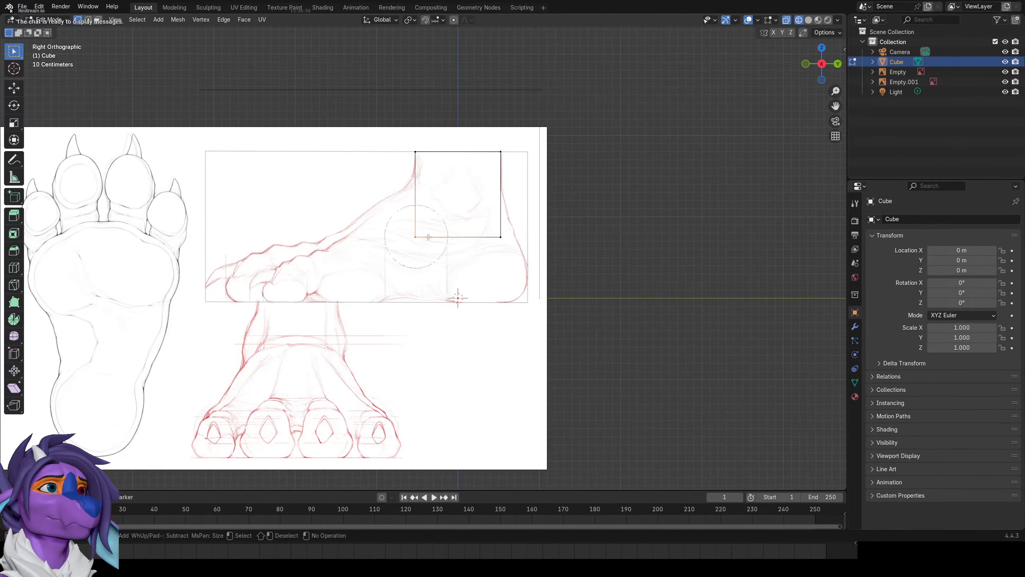
pyautogui.moveTo(387, 225); pyautogui.dragTo(558, 283)
pyautogui.press('s')
pyautogui.press('Escape')
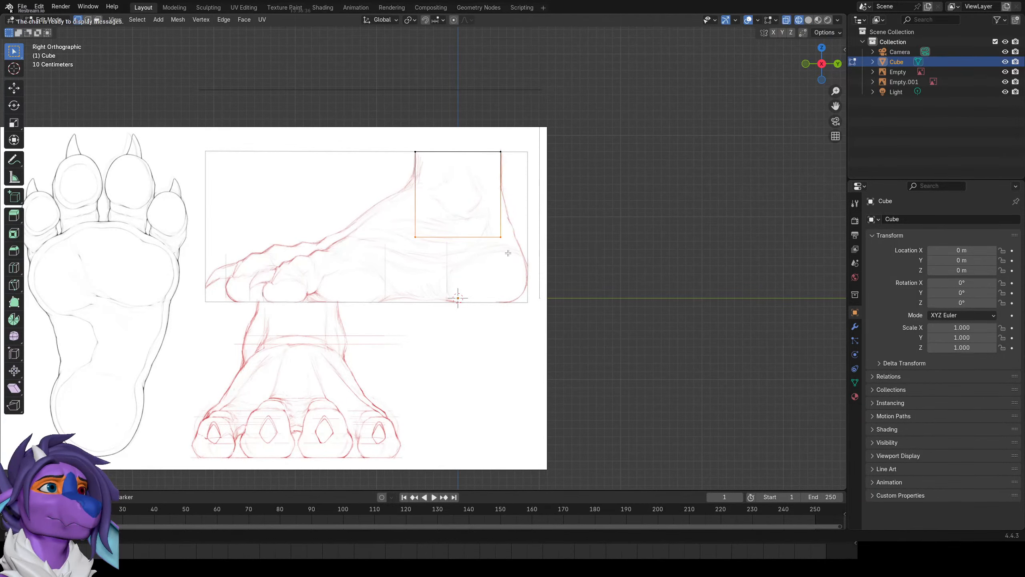
pyautogui.press('g')
pyautogui.press('z')
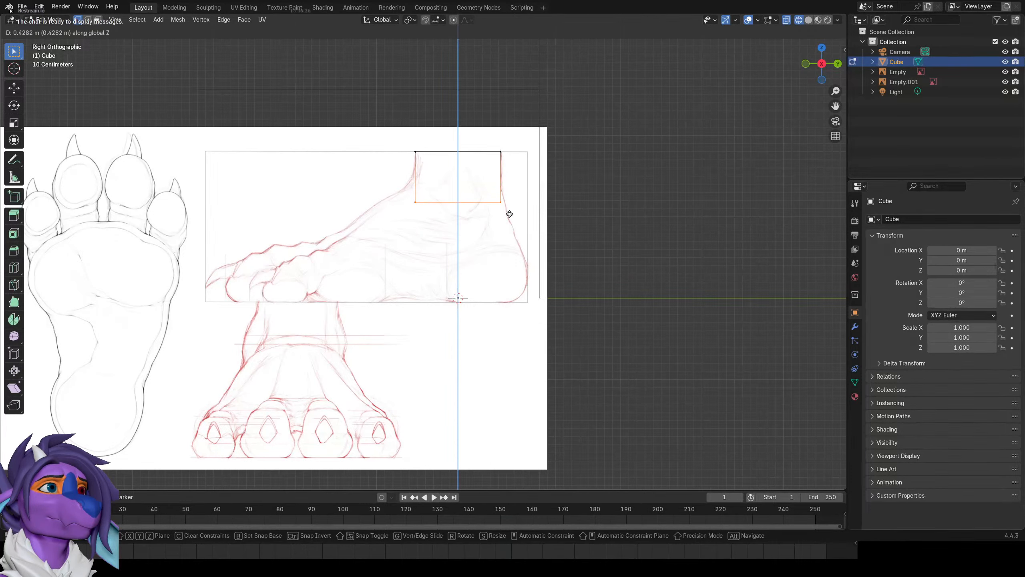
pyautogui.click(507, 221)
# Move the block's lower front vertices forward and slightly up toward the instep outline.
pyautogui.hotkey('alt', 'a')
pyautogui.press('c')
pyautogui.click(424, 209)
pyautogui.rightClick(422, 207)
pyautogui.press('g')
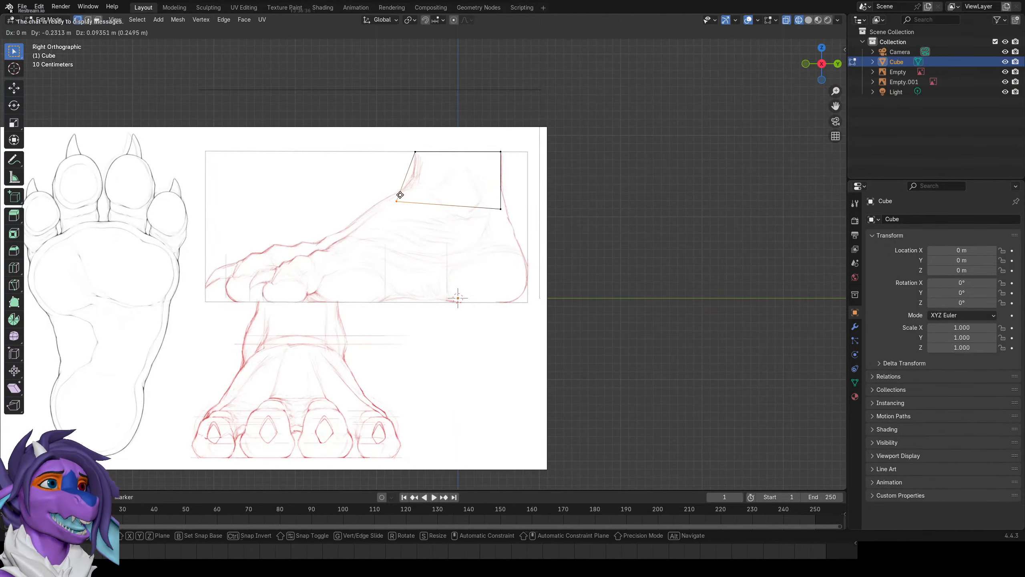
pyautogui.click(401, 195)
# Move the block's lower rear vertices back and down onto the outline above the heel.
pyautogui.hotkey('alt', 'a')
pyautogui.press('c')
pyautogui.click(489, 207)
pyautogui.rightClick(488, 206)
pyautogui.press('g')
pyautogui.click(502, 220)
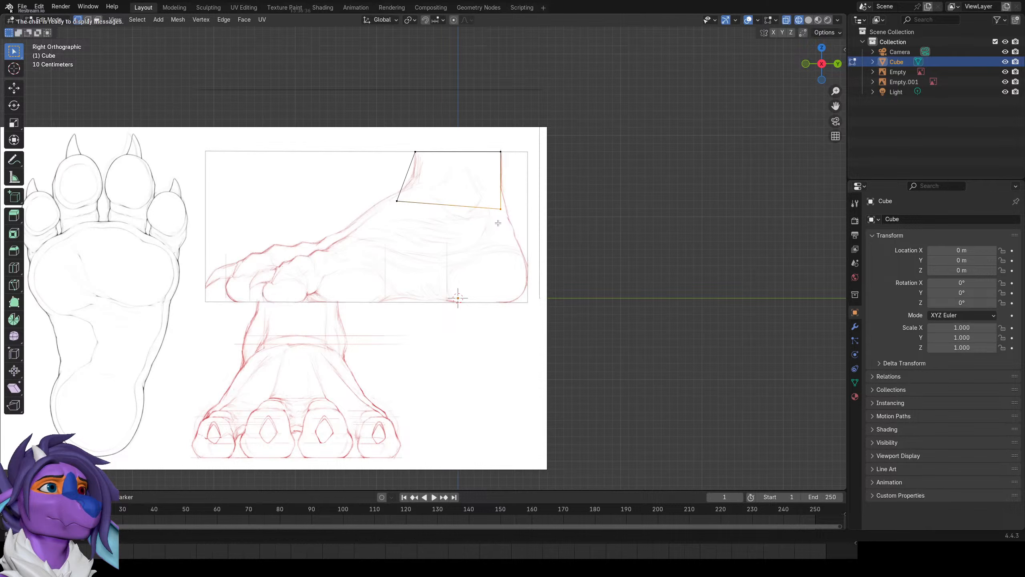
pyautogui.press('f')
pyautogui.hotkey('shift', 'z')
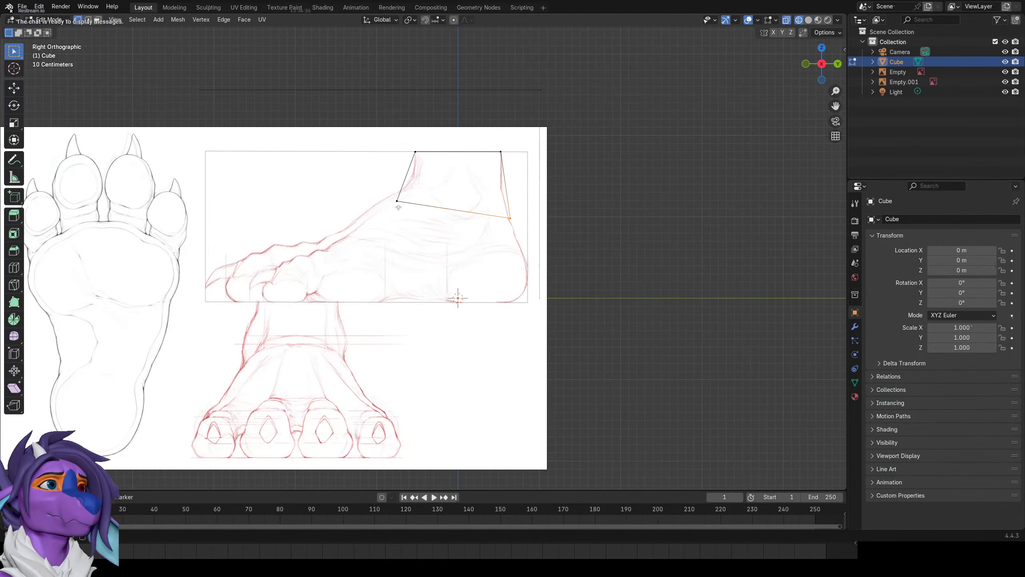
pyautogui.press('c')
pyautogui.click(404, 195)
pyautogui.rightClick(402, 196)
pyautogui.press('g')
pyautogui.press('y')
pyautogui.click(401, 197)
pyautogui.press('c')
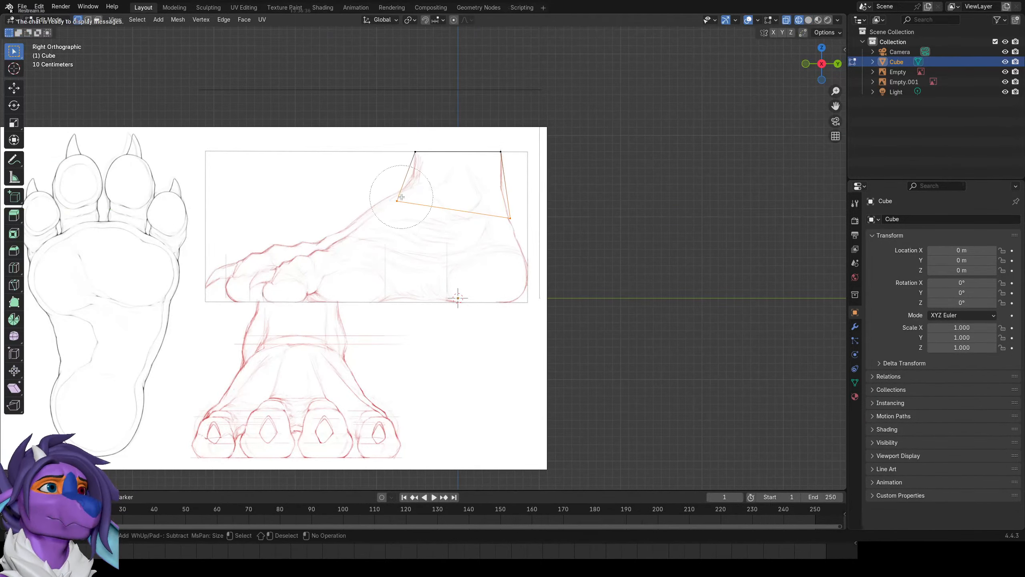
pyautogui.hotkey('alt', 'a')
pyautogui.press('x')
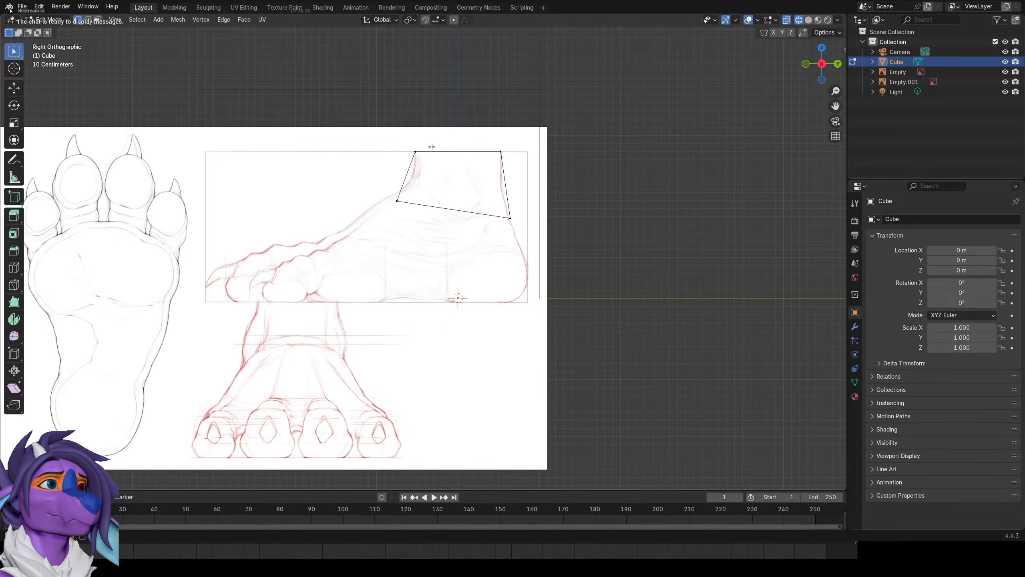
# Raise the ankle block's top vertices along Z slightly above the side-view frame.
pyautogui.press('c')
pyautogui.moveTo(421, 141); pyautogui.dragTo(451, 134)
pyautogui.press('g')
pyautogui.press('z')
pyautogui.click(503, 129)
pyautogui.hotkey('alt', 'a')
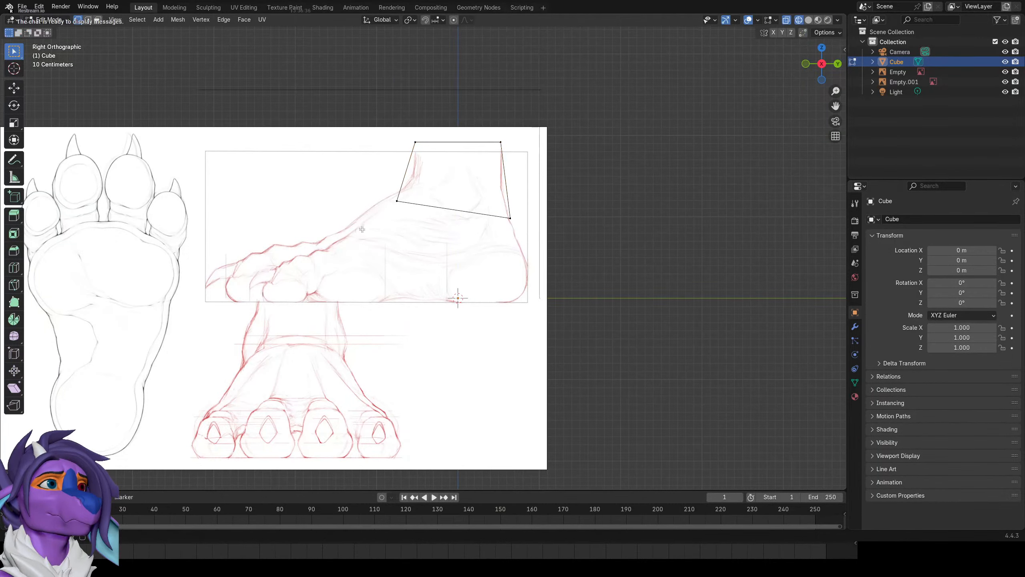
# Move the lower front vertices farther forward so they sit on the instep outline.
pyautogui.press('c')
pyautogui.click(382, 220)
pyautogui.rightClick(383, 221)
pyautogui.press('g')
pyautogui.click(371, 220)
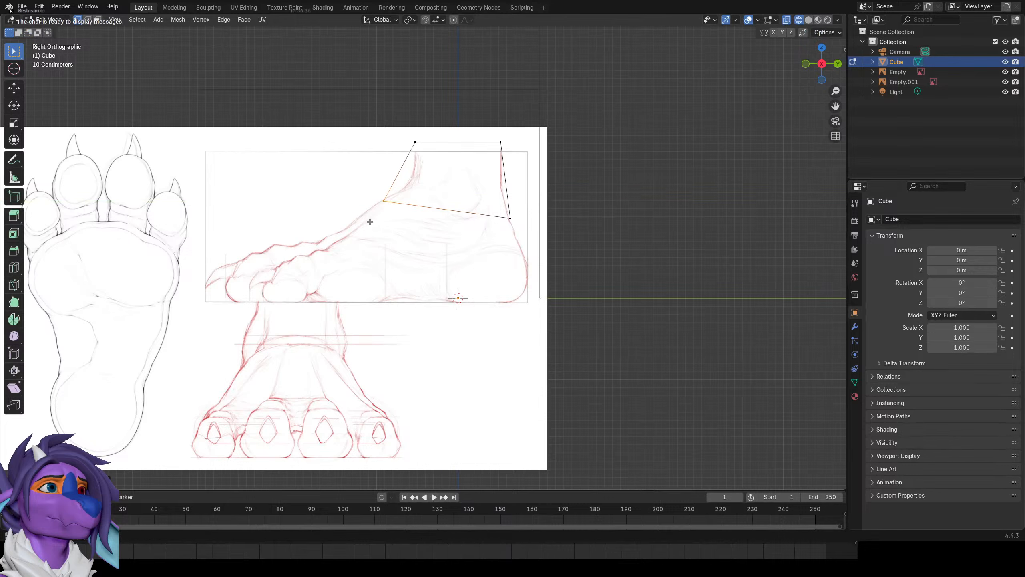
# Extrude the block's lower face down along Z to near the sole, and flatten the new face by scaling Z to 0.
pyautogui.hotkey('alt', 'z')
pyautogui.press('z')
pyautogui.press('z')
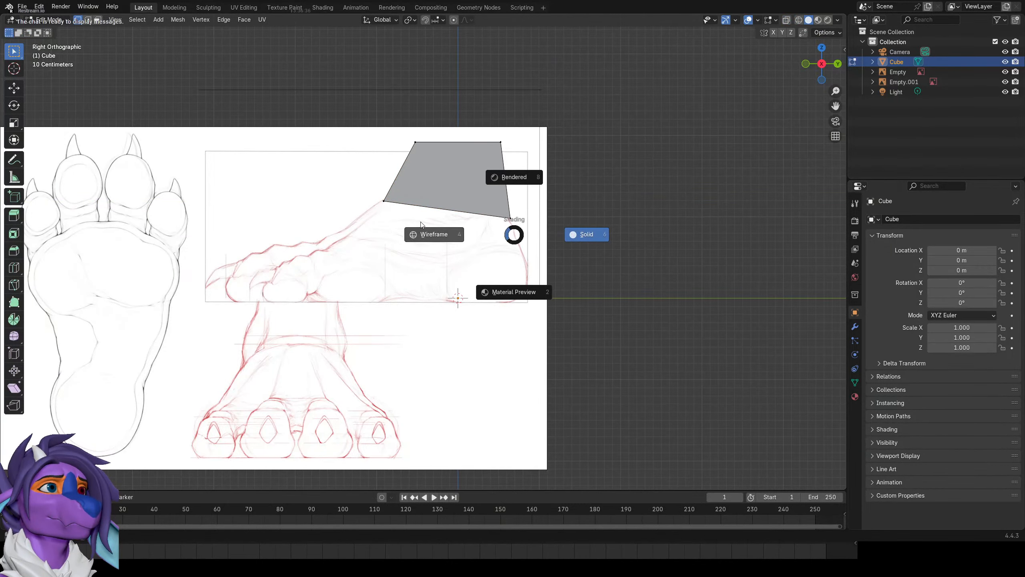
pyautogui.click(423, 226)
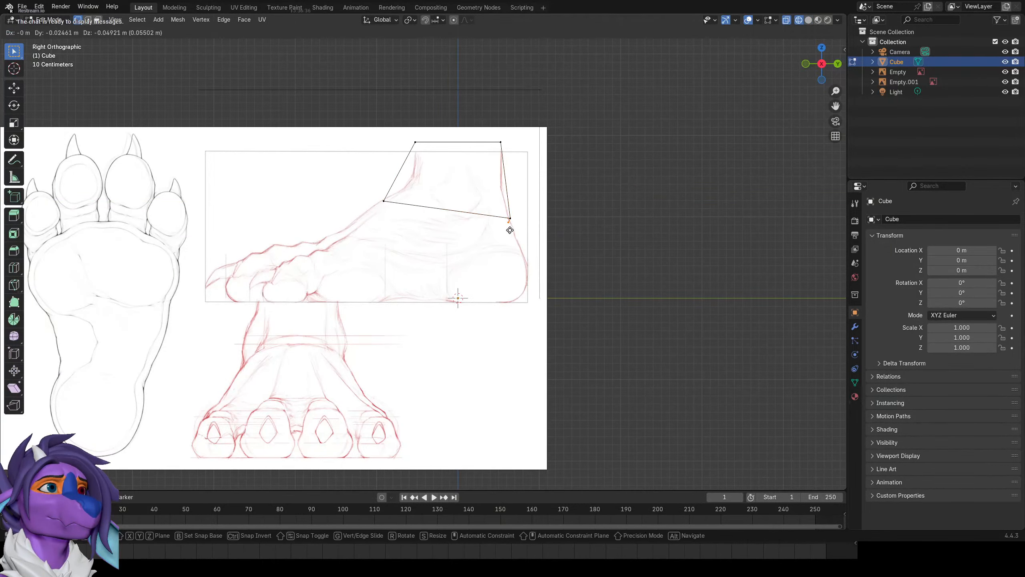
pyautogui.press('c')
pyautogui.press('e')
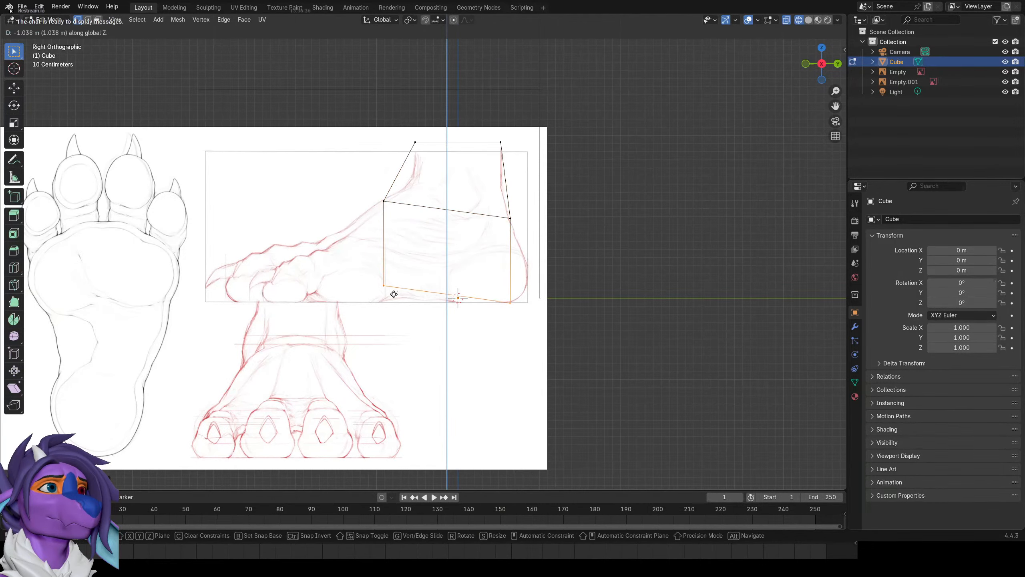
pyautogui.click(394, 292)
pyautogui.press('s')
pyautogui.press('z')
pyautogui.press('0')
pyautogui.press('Return')
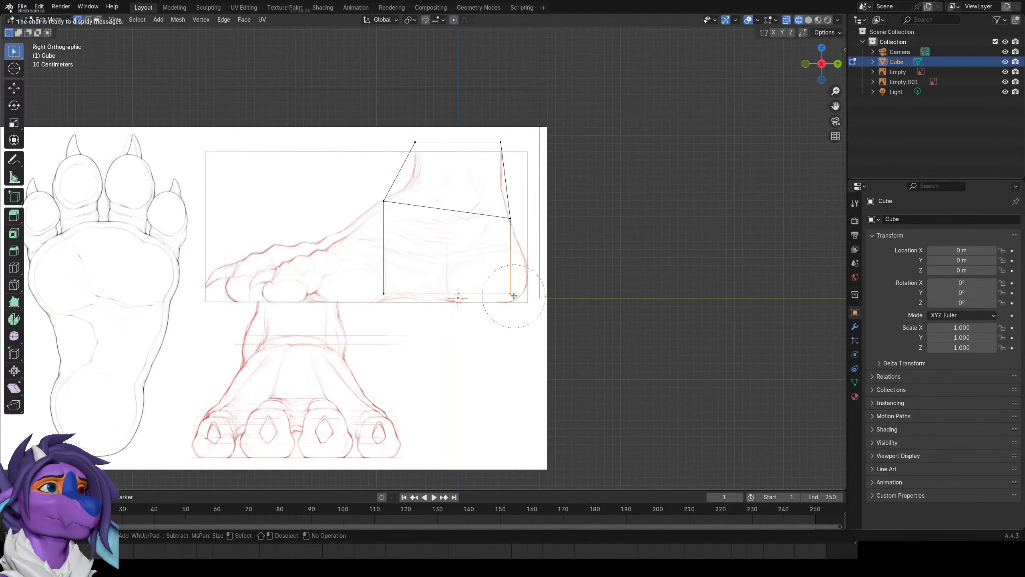
# Move the bottom rear vertices back along Y to follow the slope of the heel outline.
pyautogui.press('g')
pyautogui.press('y')
pyautogui.click(545, 294)
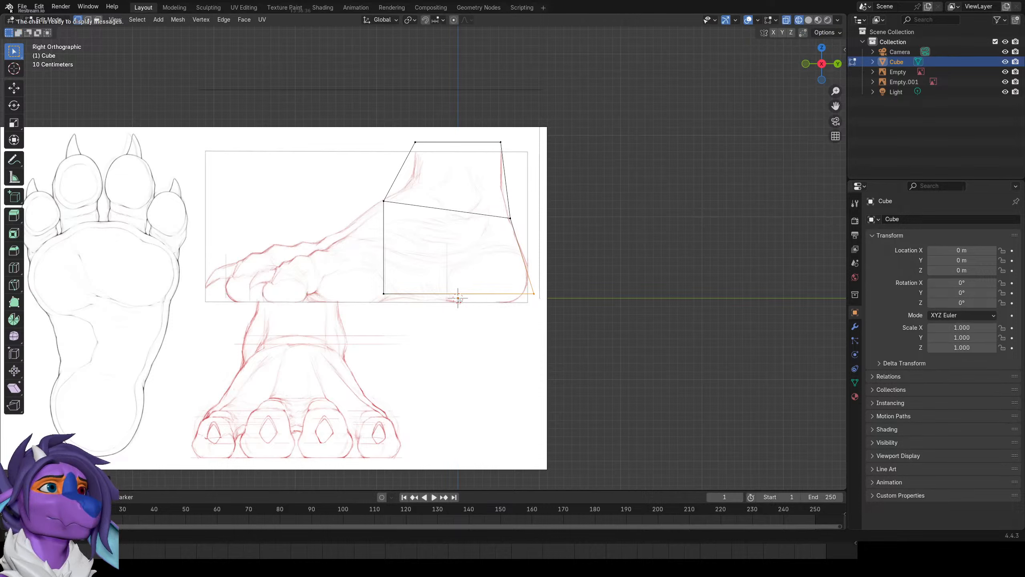
# Extrude the front face of the lower block forward by about 0.8 m toward the toes.
pyautogui.moveTo(383, 275); pyautogui.dragTo(381, 213)
pyautogui.press('Escape')
pyautogui.press('e')
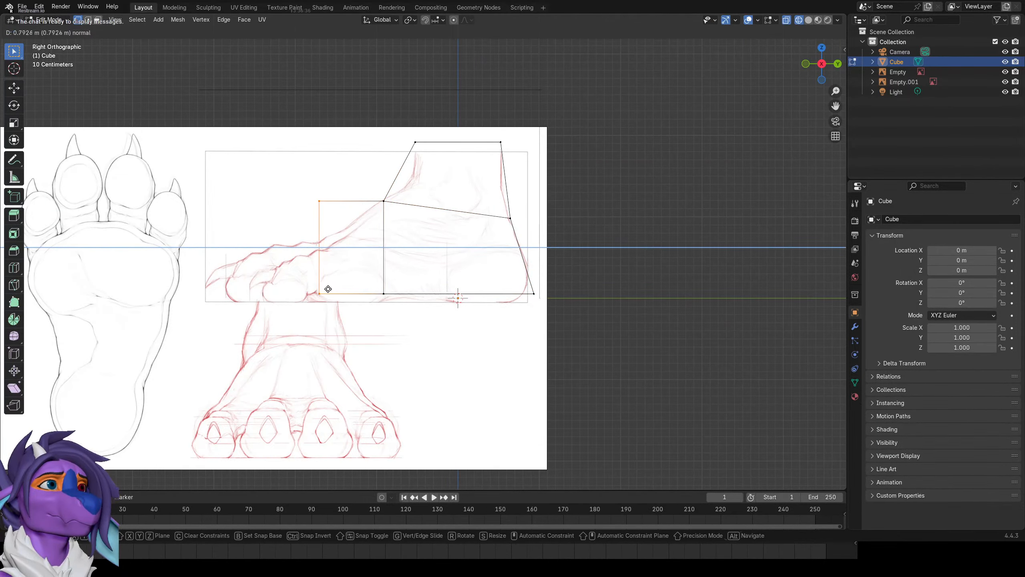
pyautogui.click(318, 289)
pyautogui.press('s')
pyautogui.click(395, 225)
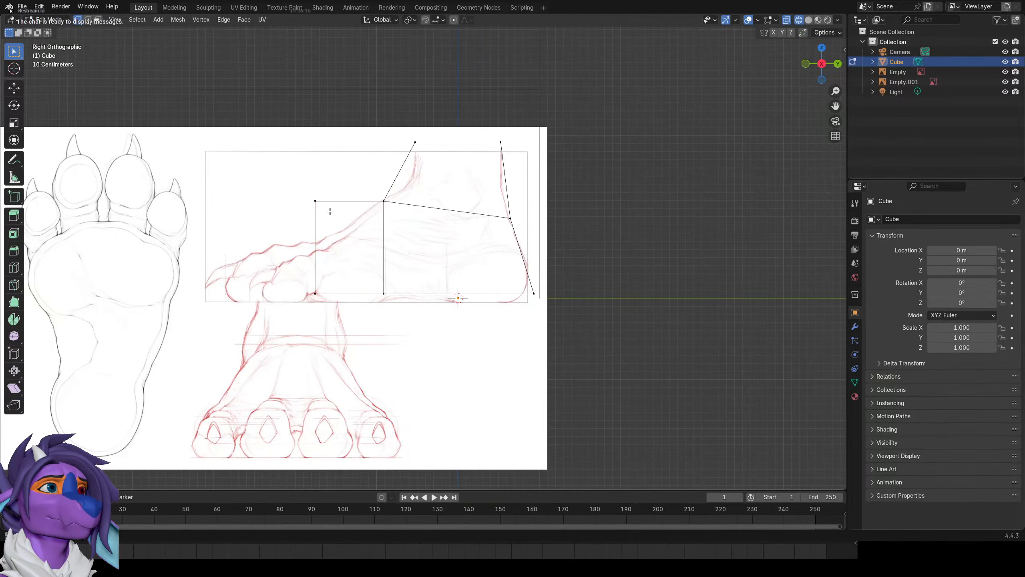
# Lower the new section's top front vertices along Z to follow the instep slope.
pyautogui.press('g')
pyautogui.press('z')
pyautogui.click(323, 230)
# Shade the foot block solid and examine its overall shape in perspective.
pyautogui.press('z')
pyautogui.click(436, 239)
pyautogui.scroll(-1, 468, 243)
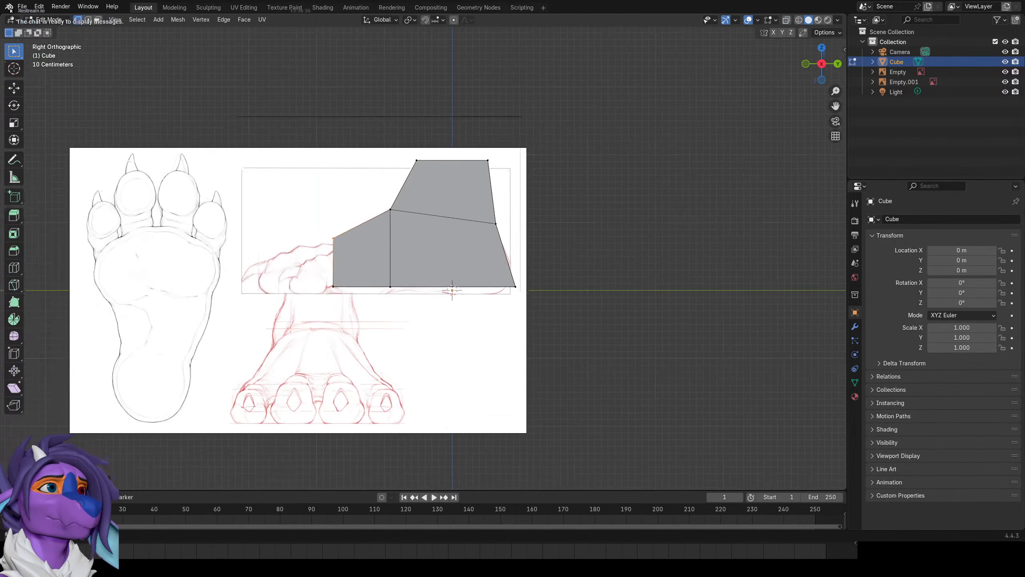
pyautogui.moveTo(502, 243)
pyautogui.keyDown('shift'); pyautogui.mouseDown(button='middle')
pyautogui.moveTo(417, 242)
pyautogui.moveTo(482, 257)
pyautogui.mouseUp(button='middle'); pyautogui.keyUp('shift')
pyautogui.scroll(-1, 485, 256)
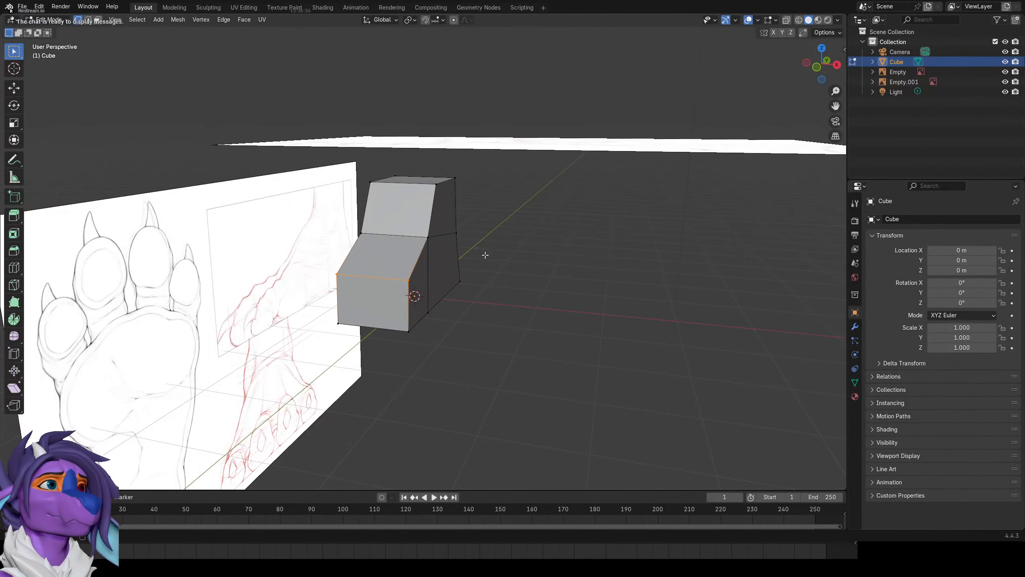
# Show the foot block from below in wireframe and select its heel-end vertices.
pyautogui.press('ctrl+KP_7')
pyautogui.keyDown('shift'); pyautogui.moveTo(485, 176); pyautogui.dragTo(442, 246, button='middle'); pyautogui.keyUp('shift')
pyautogui.press('z')
pyautogui.click(378, 240)
pyautogui.click(402, 317)
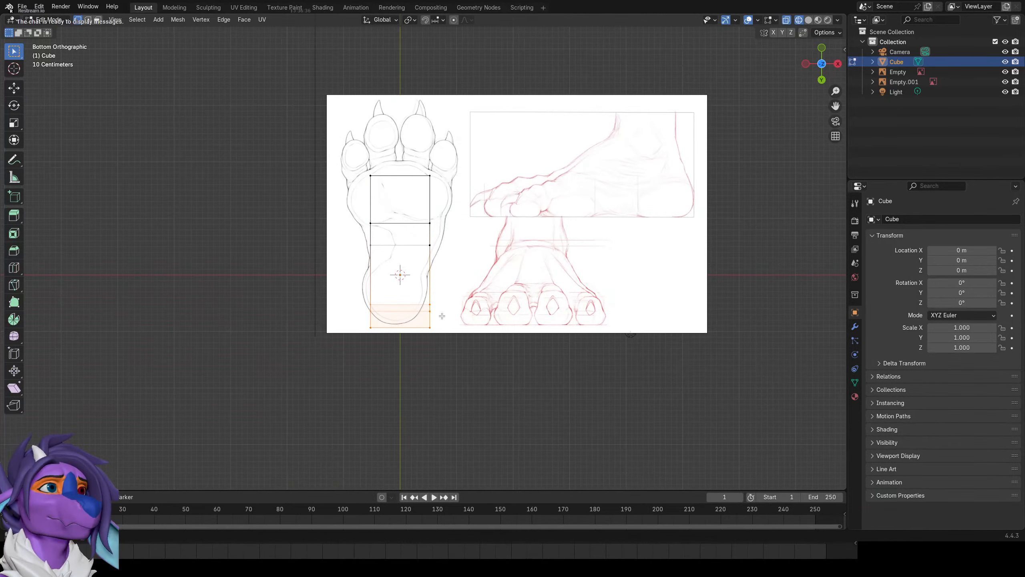
pyautogui.press('r')
pyautogui.press('g')
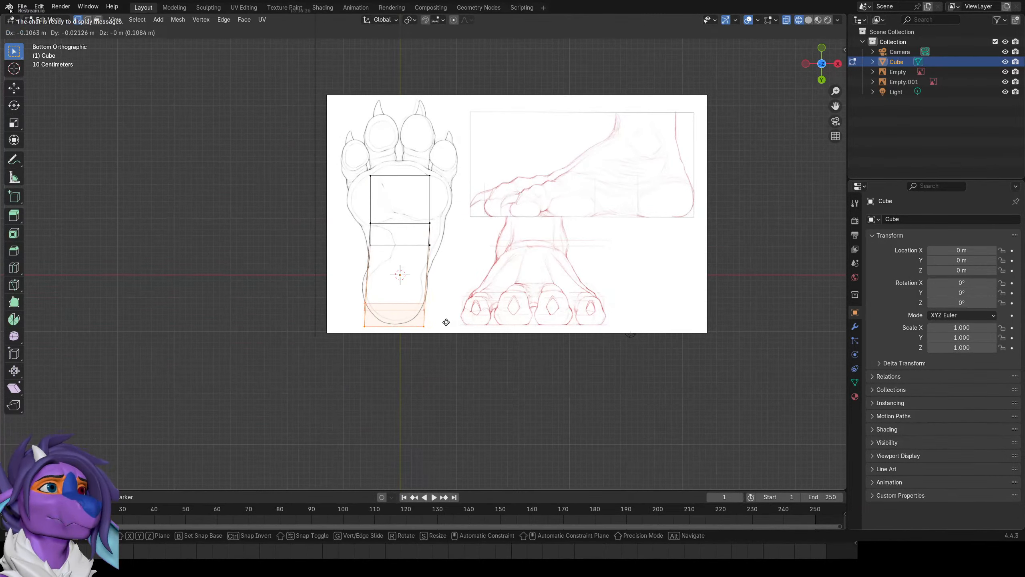
pyautogui.press('x')
pyautogui.press('Escape')
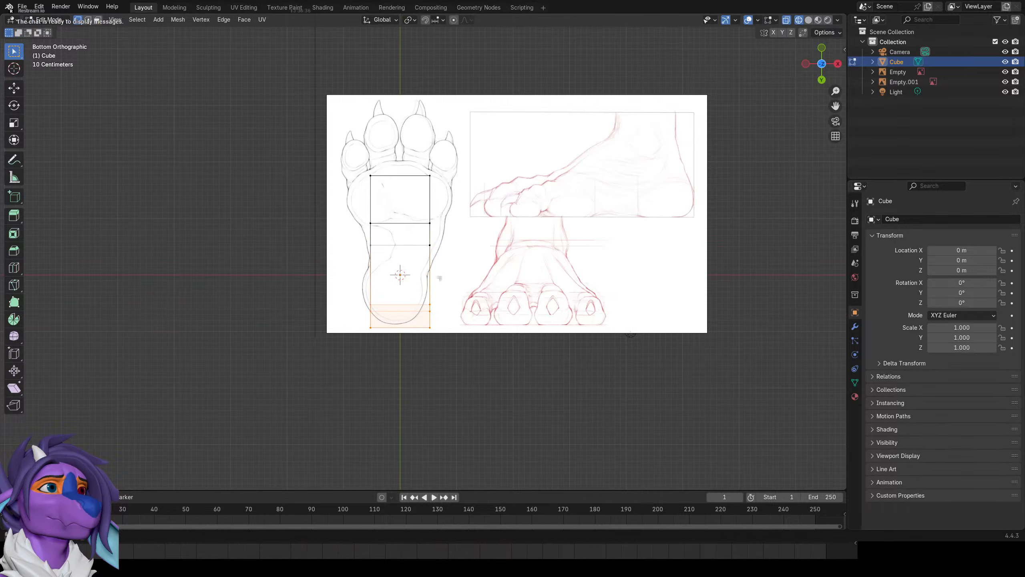
# Rotate the whole foot mesh to match the sole drawing's slant, and rotate the toe-end vertices back square.
pyautogui.press('a')
pyautogui.press('r')
pyautogui.click(465, 242)
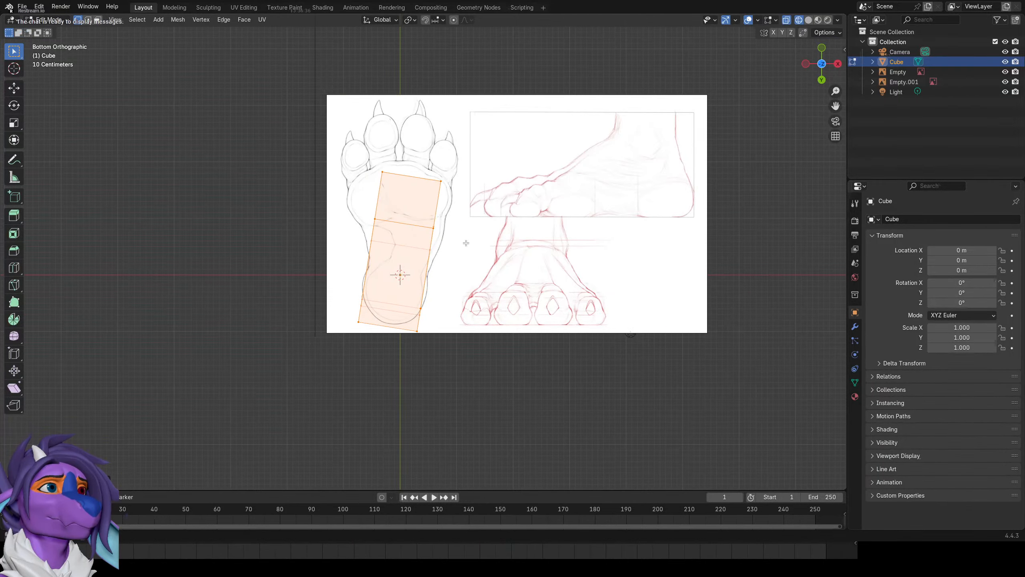
pyautogui.press('Escape')
pyautogui.press('r')
pyautogui.click(478, 206)
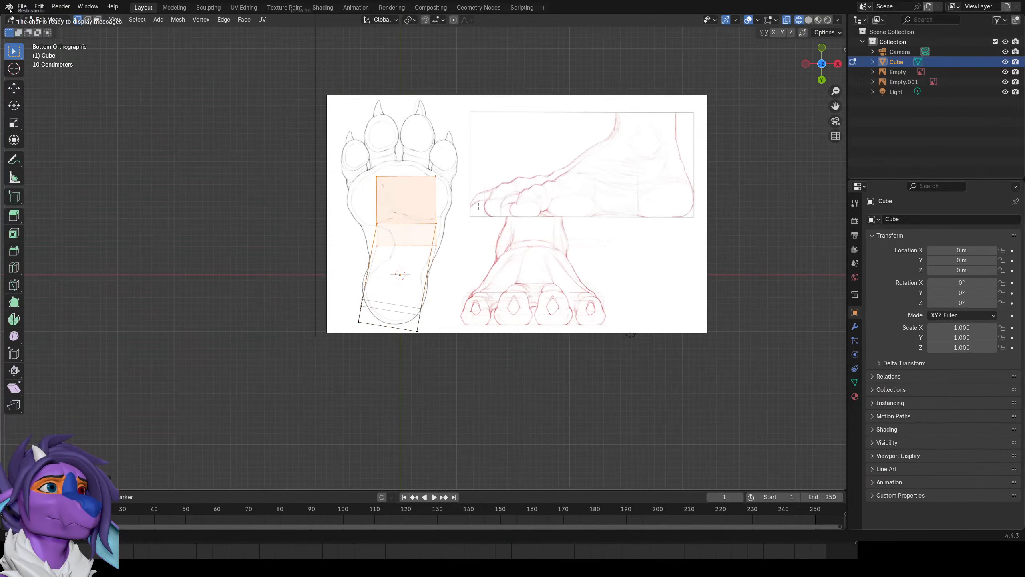
# Shift the toe-end section along X and widen it along X toward the ball pad outline of the sole drawing.
pyautogui.press('g')
pyautogui.press('x')
pyautogui.click(476, 207)
pyautogui.press('s')
pyautogui.press('x')
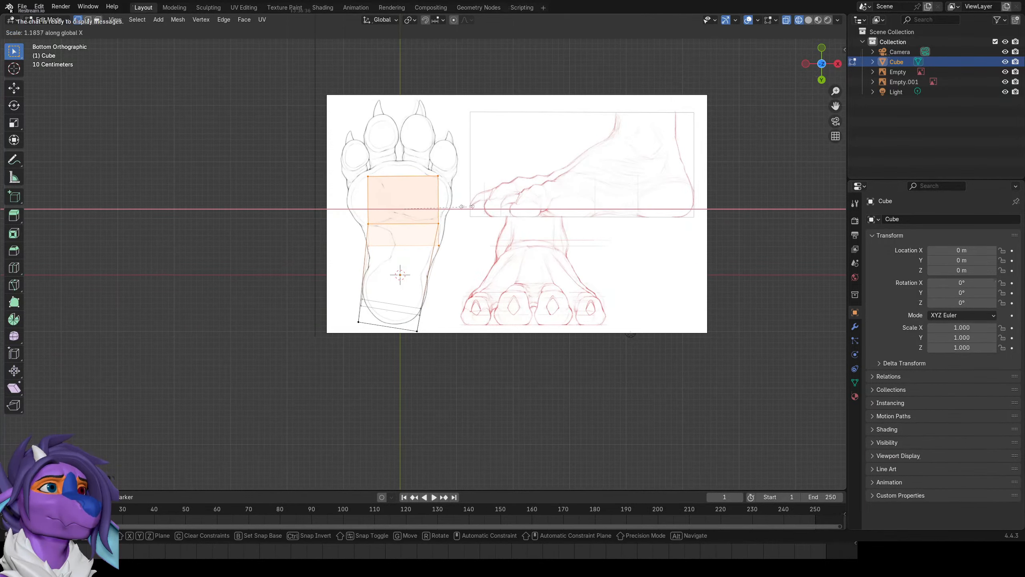
pyautogui.click(477, 203)
# Rotate the toe-end section slightly and widen it further along X to fit the ball of the foot.
pyautogui.press('r')
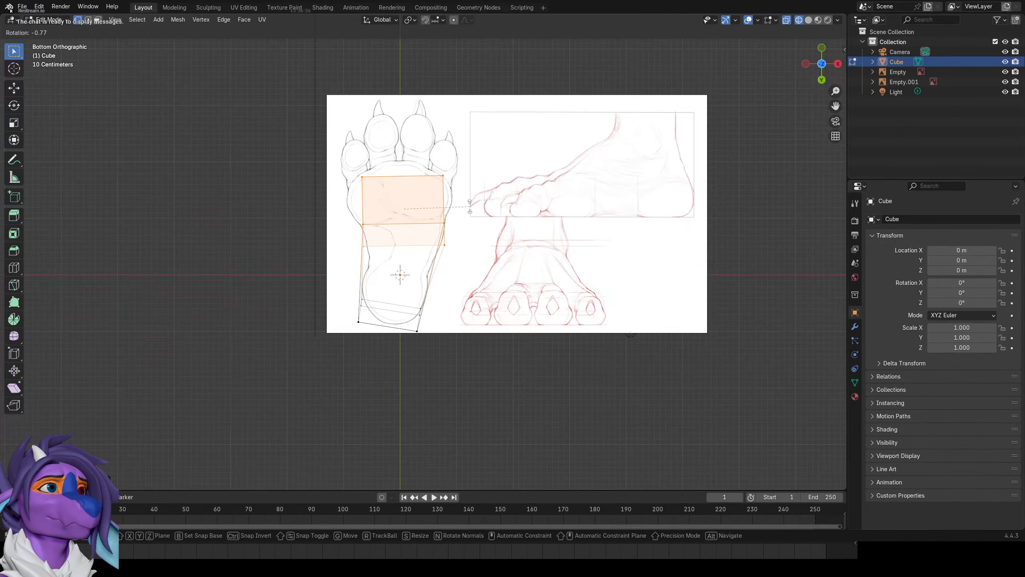
pyautogui.click(456, 211)
pyautogui.press('s')
pyautogui.press('x')
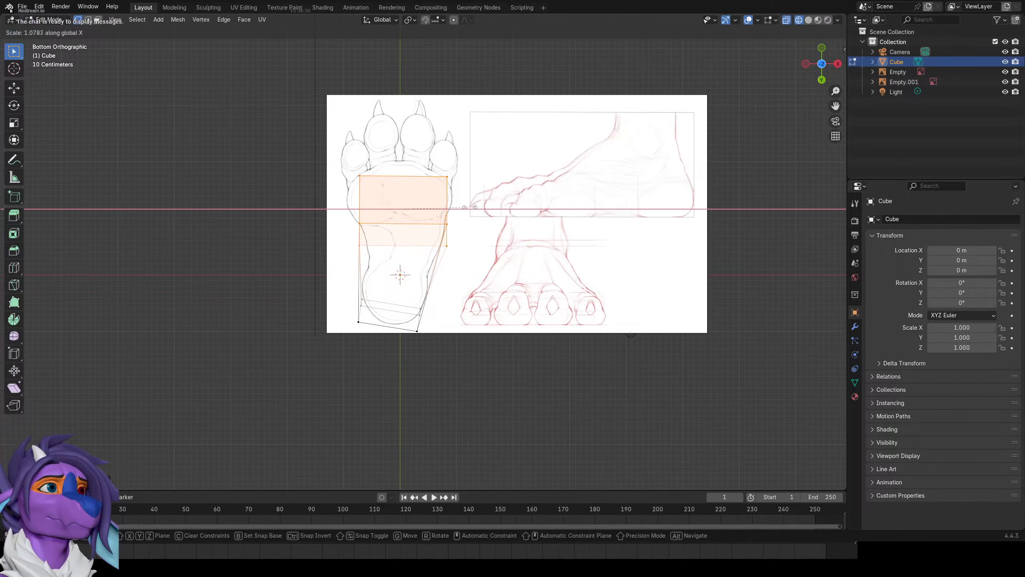
pyautogui.click(476, 205)
pyautogui.press('s')
pyautogui.press('x')
pyautogui.click(476, 206)
# Shade the foot block solid and add a centred loop cut running lengthwise down its middle.
pyautogui.hotkey('shift', 'z')
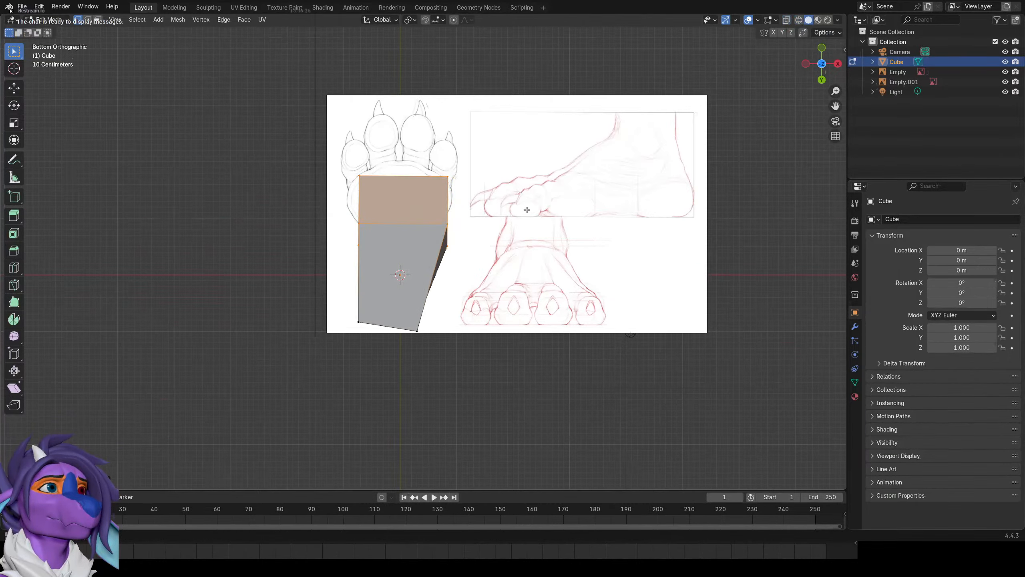
pyautogui.press('Tab')
pyautogui.moveTo(475, 206)
pyautogui.mouseDown(button='middle')
pyautogui.moveTo(440, 236)
pyautogui.moveTo(493, 291)
pyautogui.moveTo(462, 228)
pyautogui.moveTo(373, 181)
pyautogui.moveTo(480, 233)
pyautogui.mouseUp(button='middle')
pyautogui.press('Tab')
pyautogui.hotkey('ctrl', 'r')
pyautogui.click(410, 227)
pyautogui.rightClick(409, 228)
# Scale the corner vertices of the ankle's top rim inward to round the ankle opening.
pyautogui.press('KP_1')
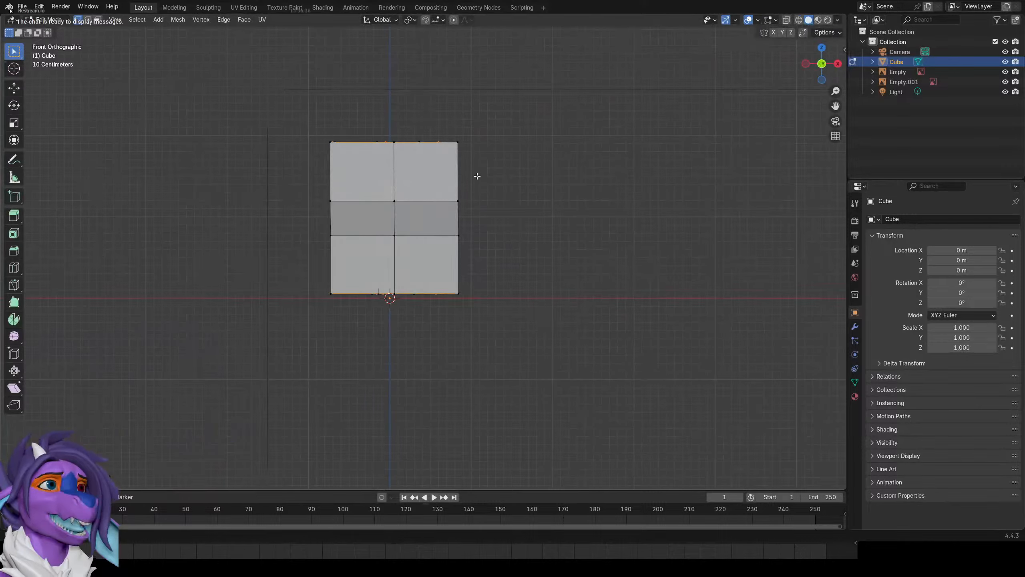
pyautogui.moveTo(457, 151); pyautogui.dragTo(347, 165, button='middle')
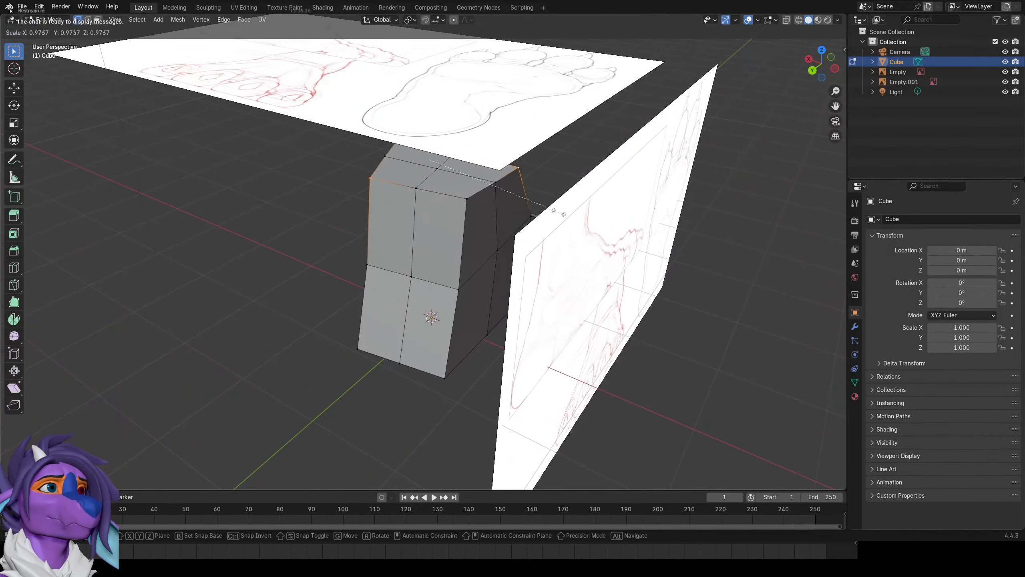
pyautogui.press('s')
pyautogui.click(523, 195)
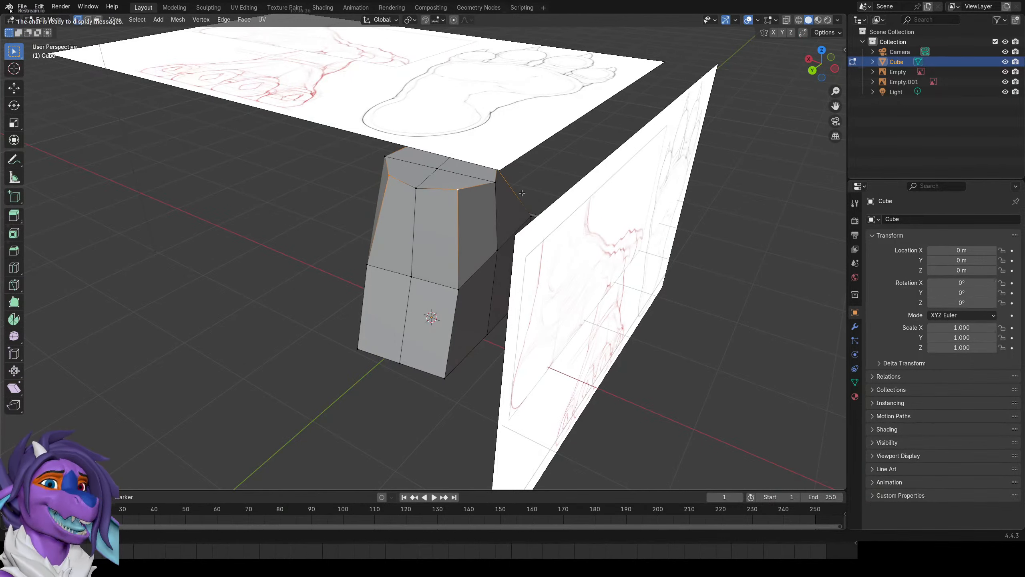
# Move the heel's middle and bottom corner vertices forward along Y to round off the back of the foot.
pyautogui.press('KP_1')
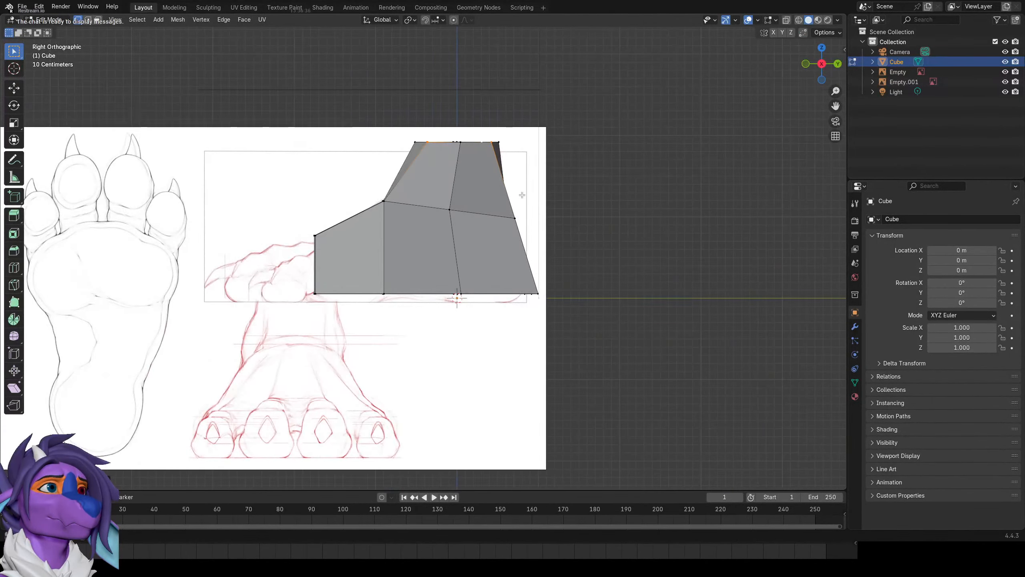
pyautogui.moveTo(518, 205); pyautogui.dragTo(529, 234, button='middle')
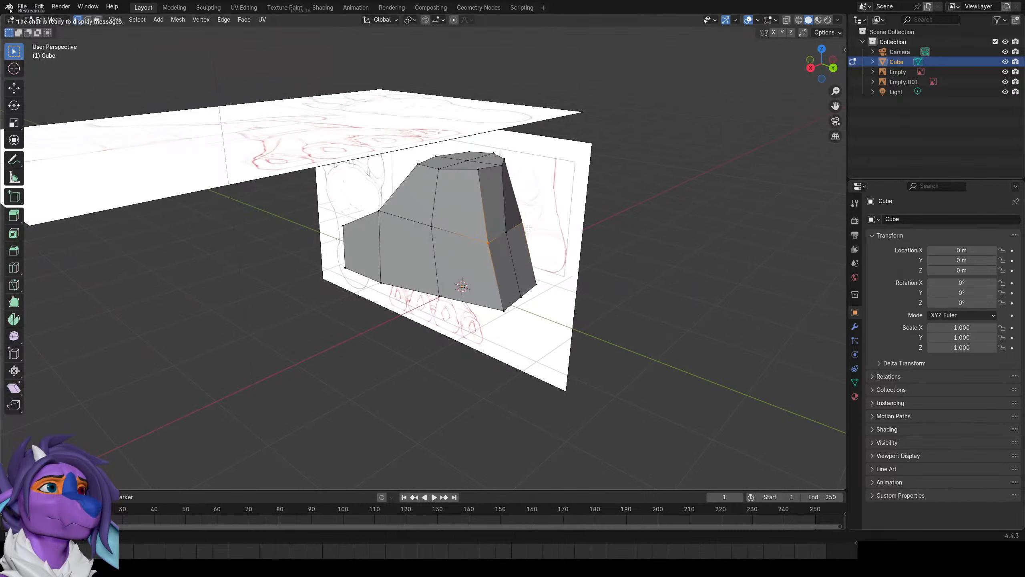
pyautogui.press('g')
pyautogui.press('y')
pyautogui.click(512, 223)
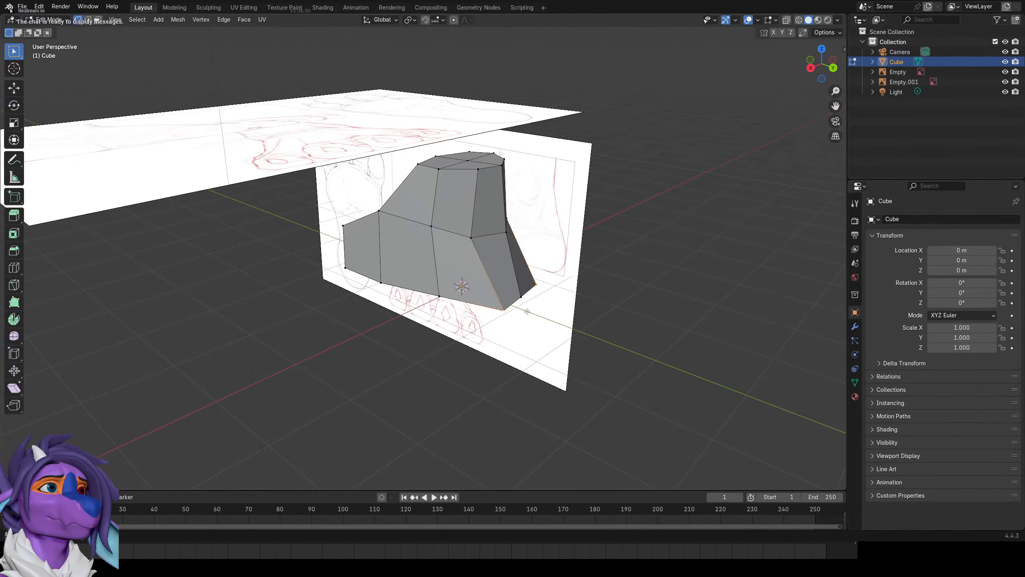
pyautogui.press('KP_3')
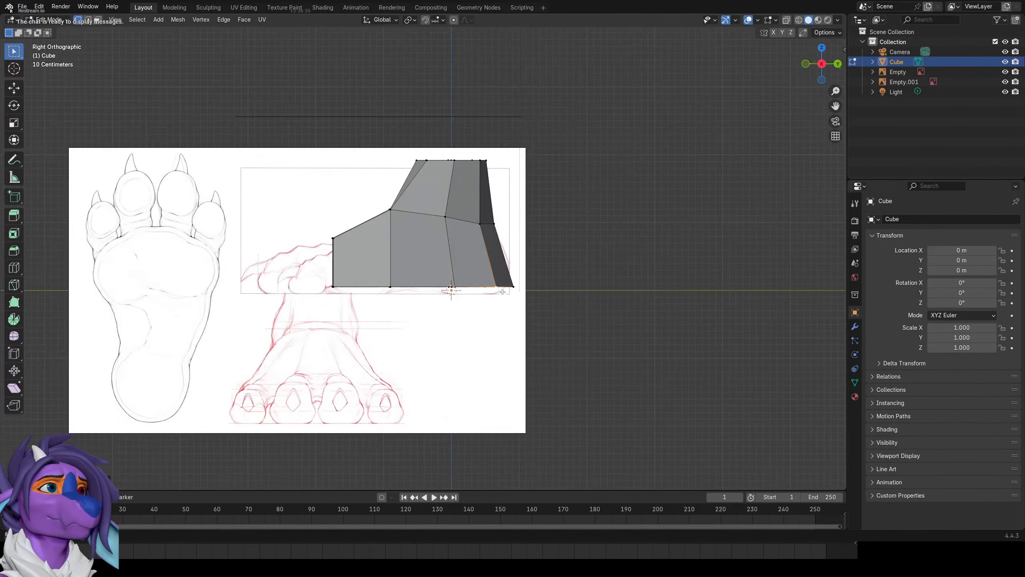
# In the right side wireframe view, lower the toe end's top vertices toward the toe knuckles in the drawing.
pyautogui.scroll(2, 503, 292)
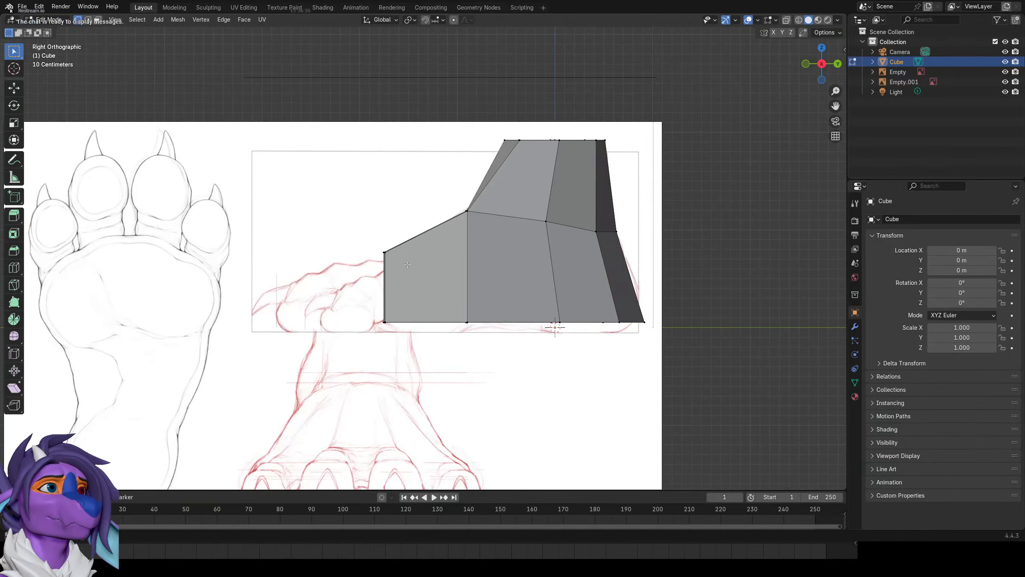
pyautogui.hotkey('shift', 'z')
pyautogui.press('c')
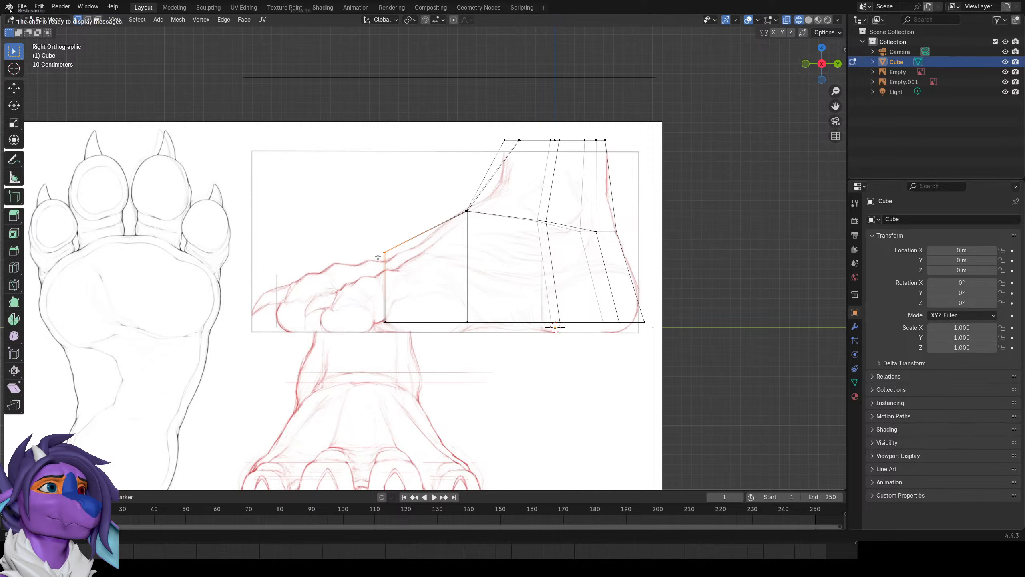
# Shade the mesh solid and delete the sloped top faces and side faces of the toe section.
pyautogui.hotkey('shift', 'z')
pyautogui.moveTo(507, 247)
pyautogui.keyDown('shift'); pyautogui.mouseDown(button='middle')
pyautogui.moveTo(454, 255)
pyautogui.moveTo(492, 263)
pyautogui.mouseUp(button='middle'); pyautogui.keyUp('shift')
pyautogui.keyDown('shift'); pyautogui.click(421, 259); pyautogui.keyUp('shift')
pyautogui.moveTo(343, 255); pyautogui.dragTo(319, 238, button='middle')
pyautogui.keyDown('shift'); pyautogui.click(360, 245); pyautogui.keyUp('shift')
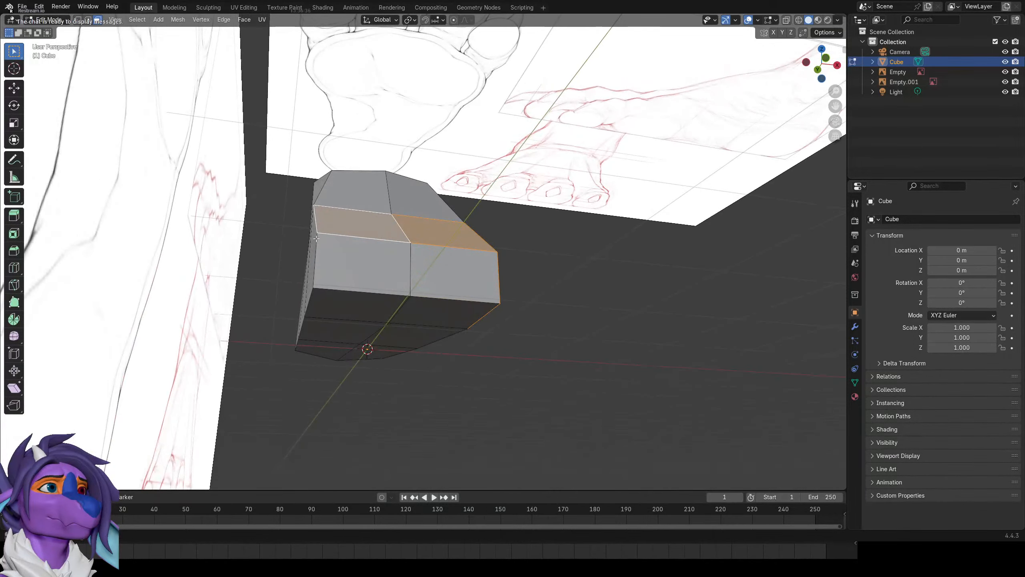
pyautogui.press('x')
pyautogui.click(315, 248)
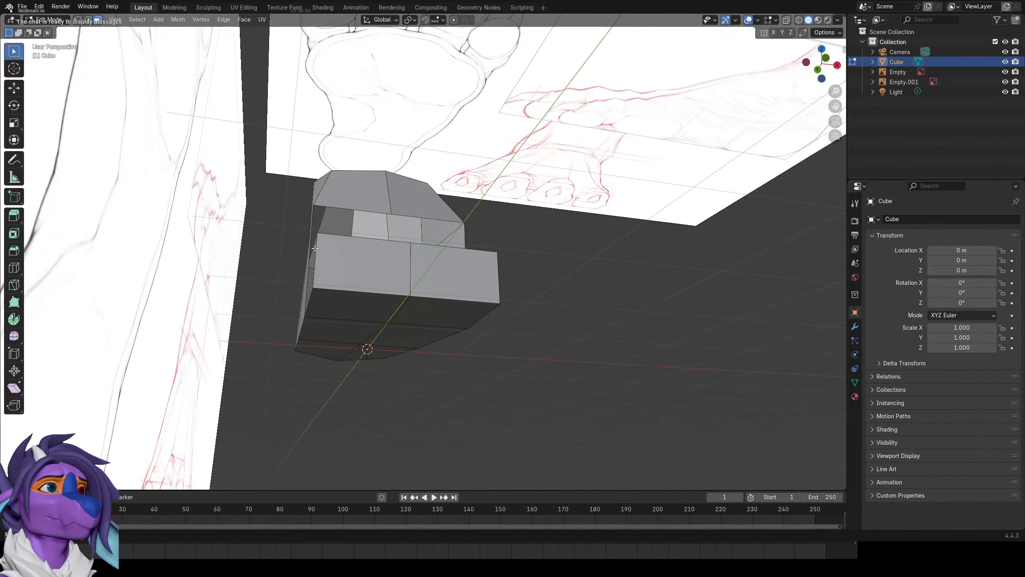
# Add a centred horizontal loop cut around the lower heel block in the right side view.
pyautogui.press('KP_3')
pyautogui.hotkey('ctrl', 'r')
pyautogui.click(501, 292)
pyautogui.rightClick(501, 292)
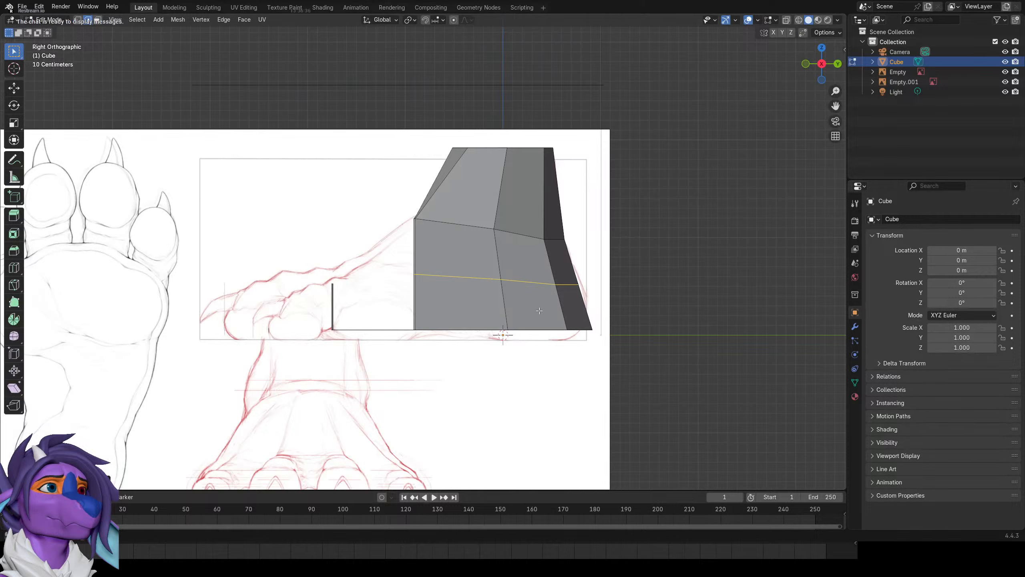
# Select the lower heel vertices and rotate them about 9° to follow the heel curve in the side drawing.
pyautogui.hotkey('alt', 'z')
pyautogui.press('c')
pyautogui.press('1')
pyautogui.moveTo(600, 354); pyautogui.dragTo(587, 342)
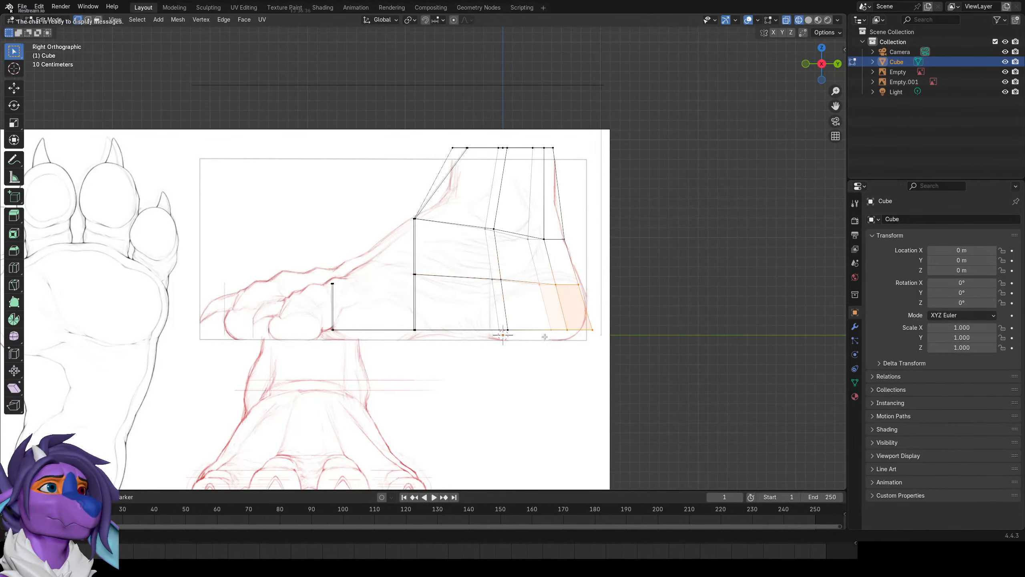
pyautogui.press('r')
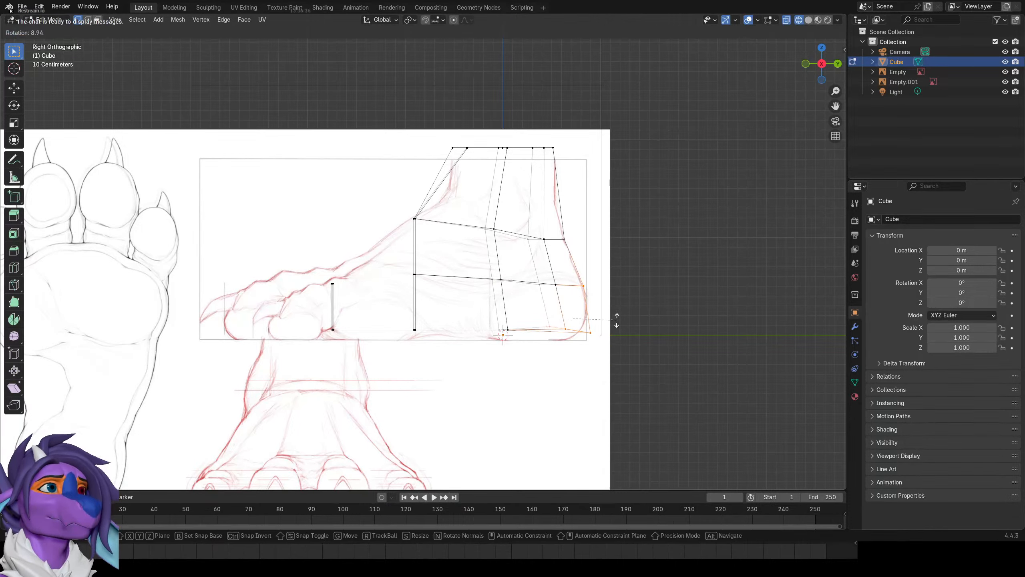
pyautogui.click(617, 320)
# Lower the bottom heel vertices along Z and move the mid-sole vertices down to the drawing's ground line.
pyautogui.press('c')
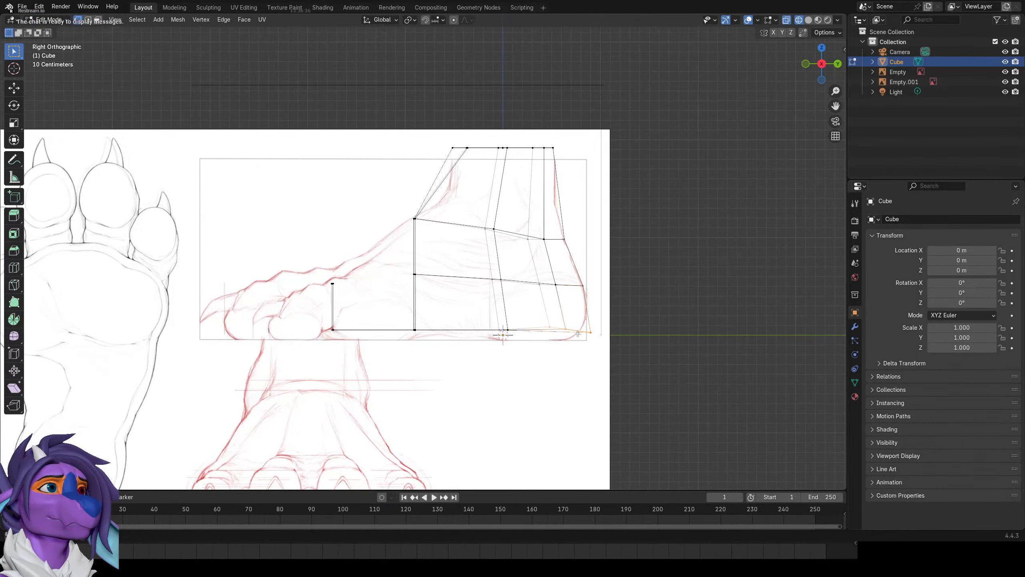
pyautogui.press('g')
pyautogui.press('z')
pyautogui.click(570, 350)
pyautogui.hotkey('alt', 'a')
pyautogui.press('g')
pyautogui.click(488, 343)
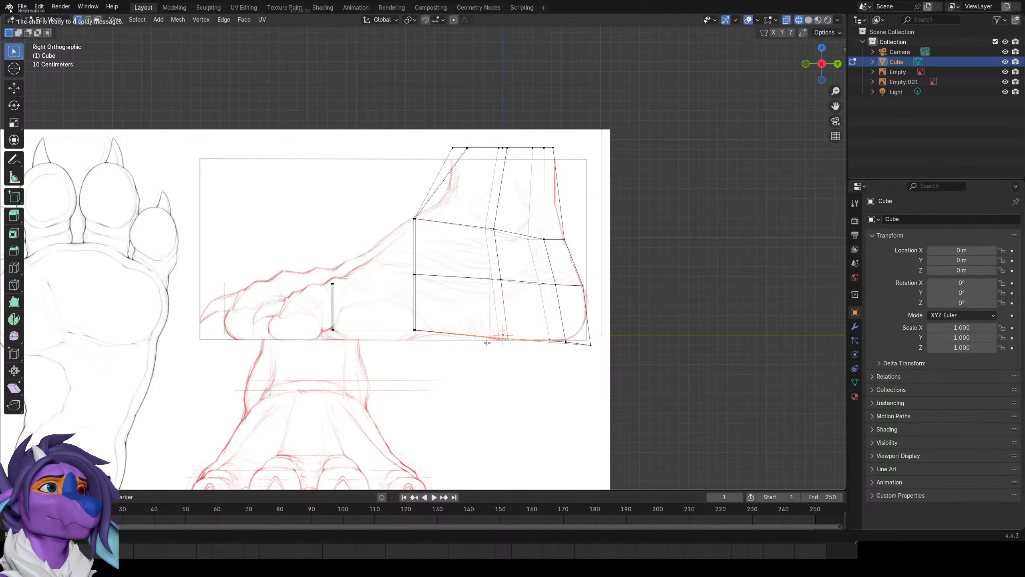
# Lower the bottom vertices at the ball of the foot and the toe end to the drawing's ground line.
pyautogui.rightClick(427, 335)
pyautogui.press('g')
pyautogui.press('z')
pyautogui.click(424, 340)
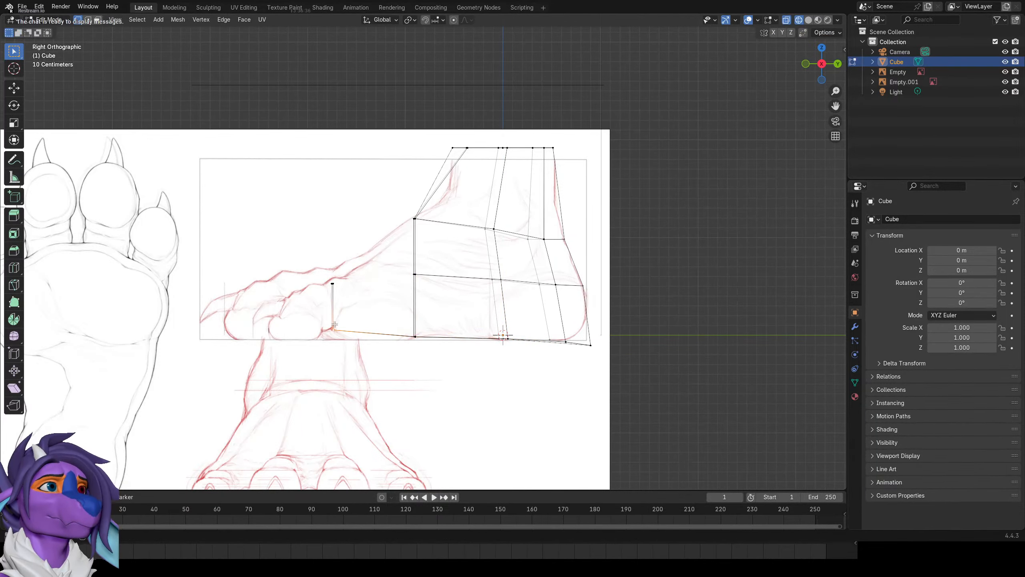
pyautogui.press('g')
# Fill the missing side faces between the toe section and the heel block, and shade the mesh solid.
pyautogui.moveTo(411, 314)
pyautogui.mouseDown(button='middle')
pyautogui.moveTo(397, 366)
pyautogui.moveTo(515, 293)
pyautogui.moveTo(374, 289)
pyautogui.mouseUp(button='middle')
pyautogui.press('f')
pyautogui.press('z')
pyautogui.click(565, 296)
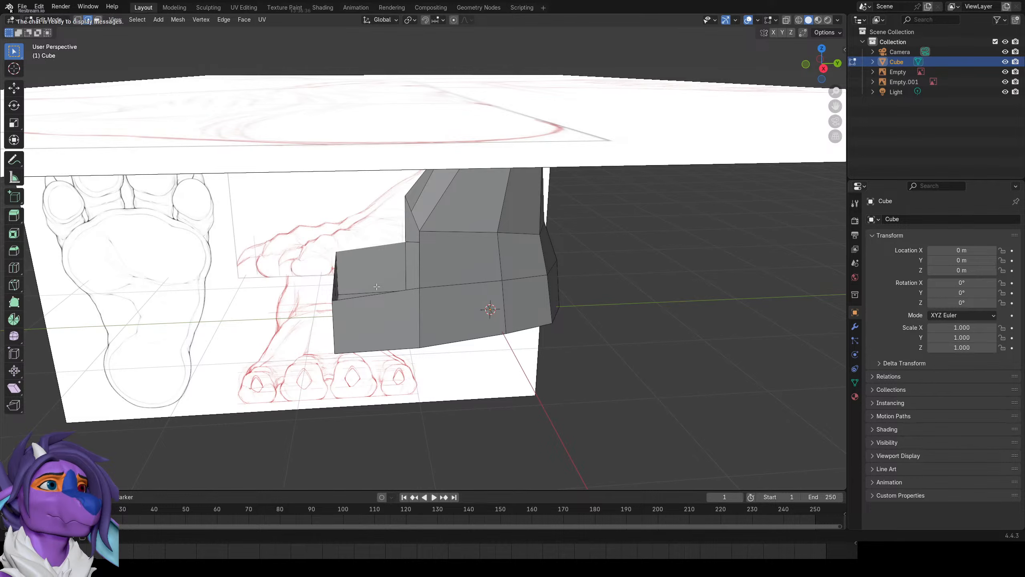
# Show the foot block from the right side in wireframe over the side drawing.
pyautogui.press('KP_3')
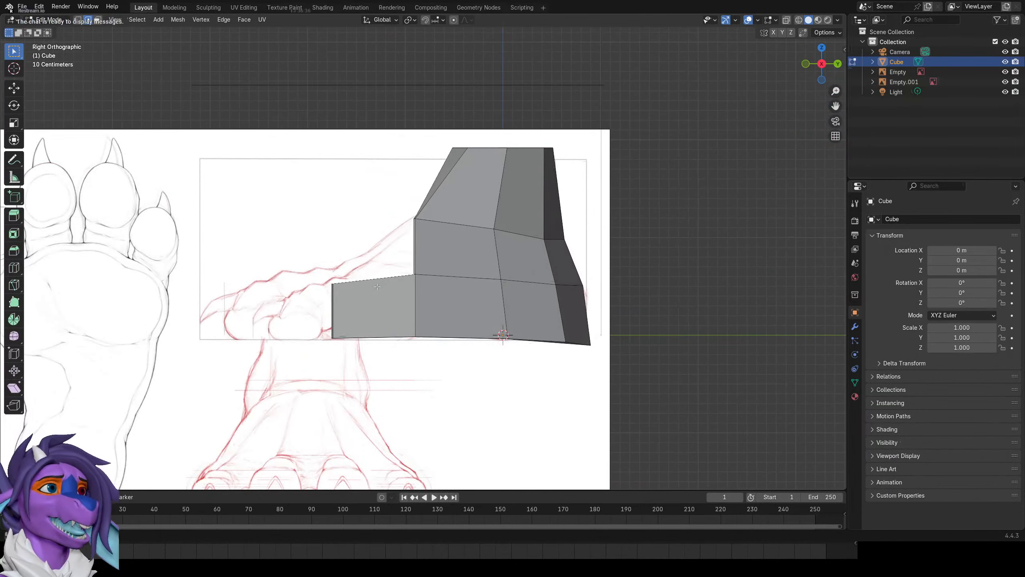
pyautogui.keyDown('shift'); pyautogui.moveTo(308, 251); pyautogui.dragTo(265, 262, button='middle'); pyautogui.keyUp('shift')
pyautogui.hotkey('shift', 'z')
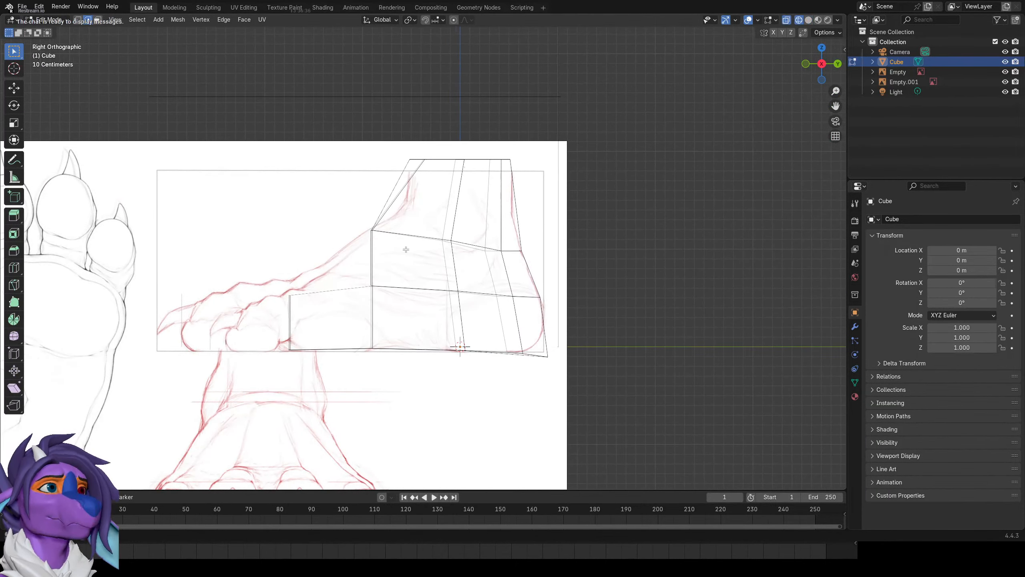
pyautogui.click(372, 224)
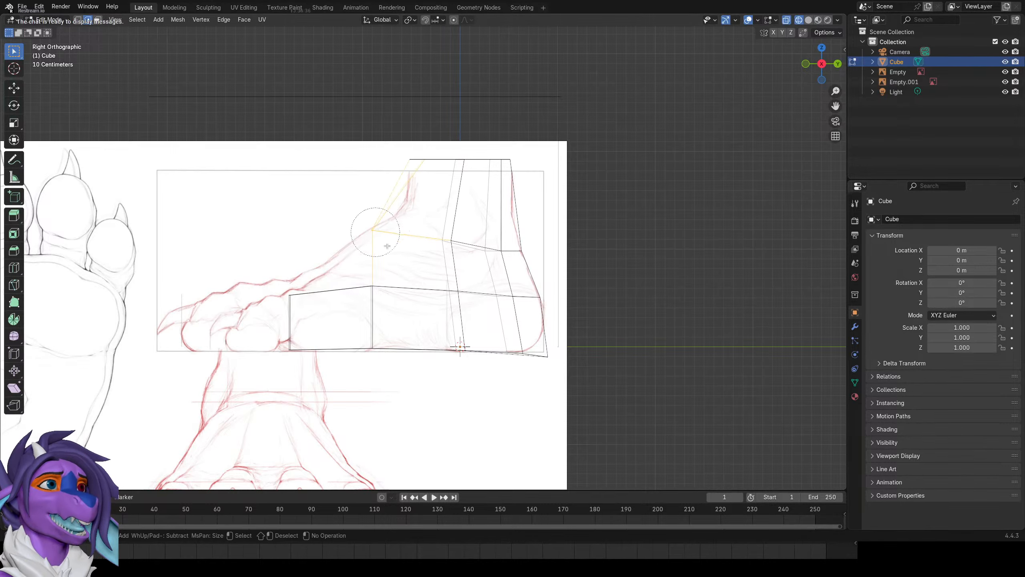
pyautogui.keyDown('shift'); pyautogui.click(380, 275); pyautogui.keyUp('shift')
pyautogui.rightClick(380, 275)
pyautogui.moveTo(415, 248); pyautogui.dragTo(422, 245, button='middle')
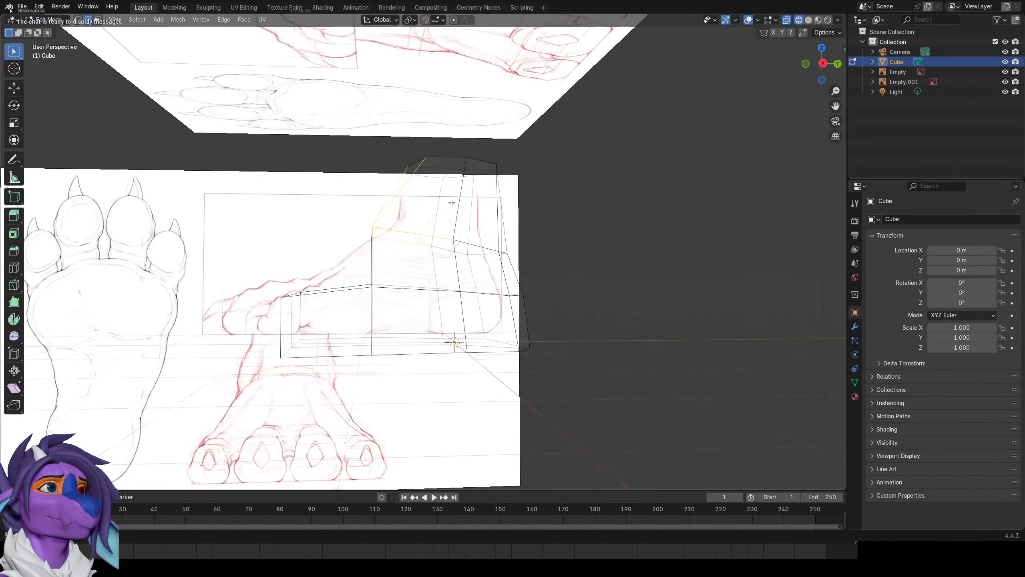
pyautogui.press('KP_3')
pyautogui.keyDown('shift'); pyautogui.click(420, 137); pyautogui.keyUp('shift')
pyautogui.keyDown('shift'); pyautogui.click(438, 231); pyautogui.keyUp('shift')
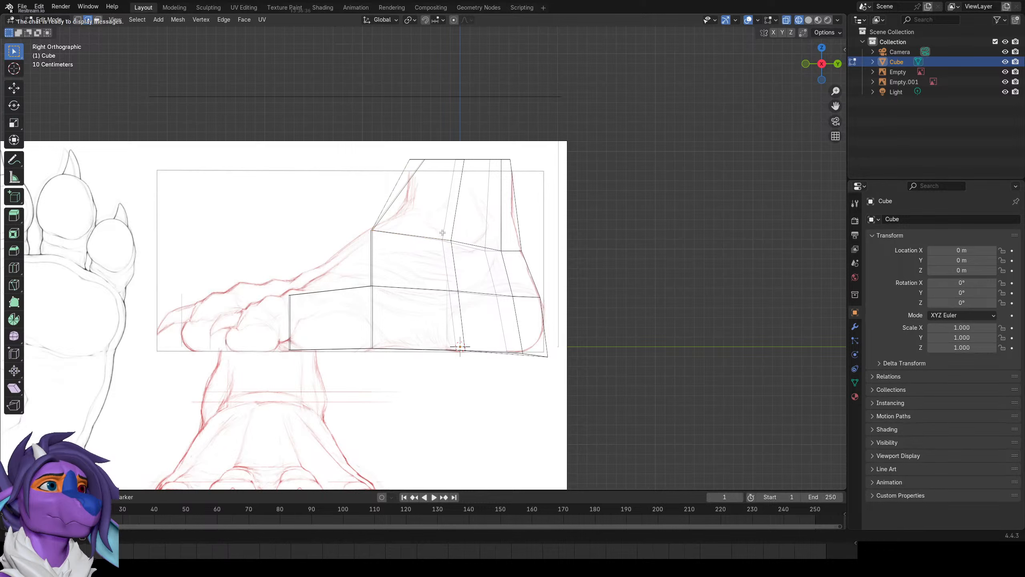
# Move the front instep vertices up and back toward the ankle bend in the side drawing.
pyautogui.rightClick(427, 239)
pyautogui.press('g')
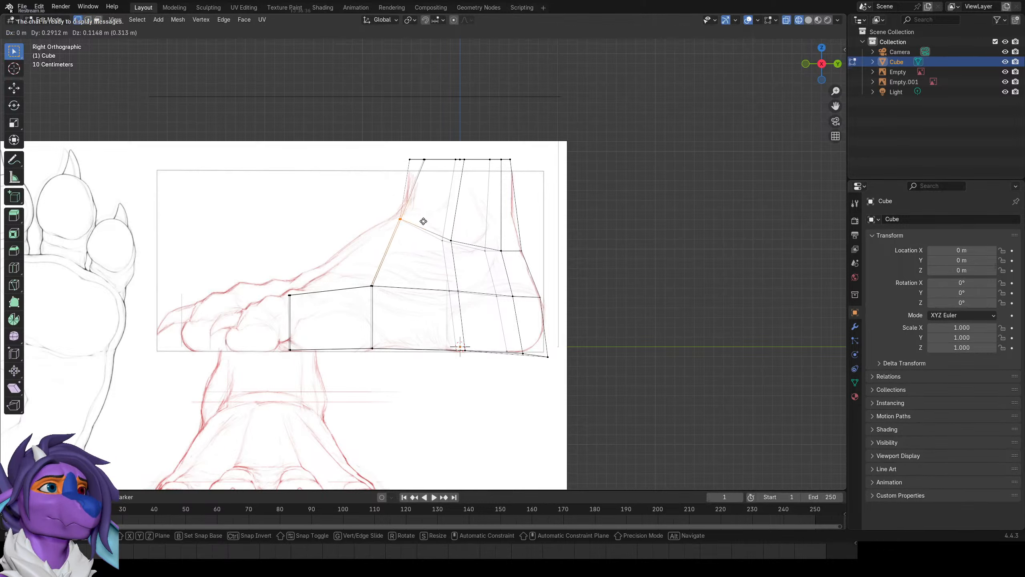
pyautogui.click(419, 221)
# Raise the middle side vertices and the heel vertices of the ankle edge loop to line up with the instep.
pyautogui.click(446, 241)
pyautogui.rightClick(432, 230)
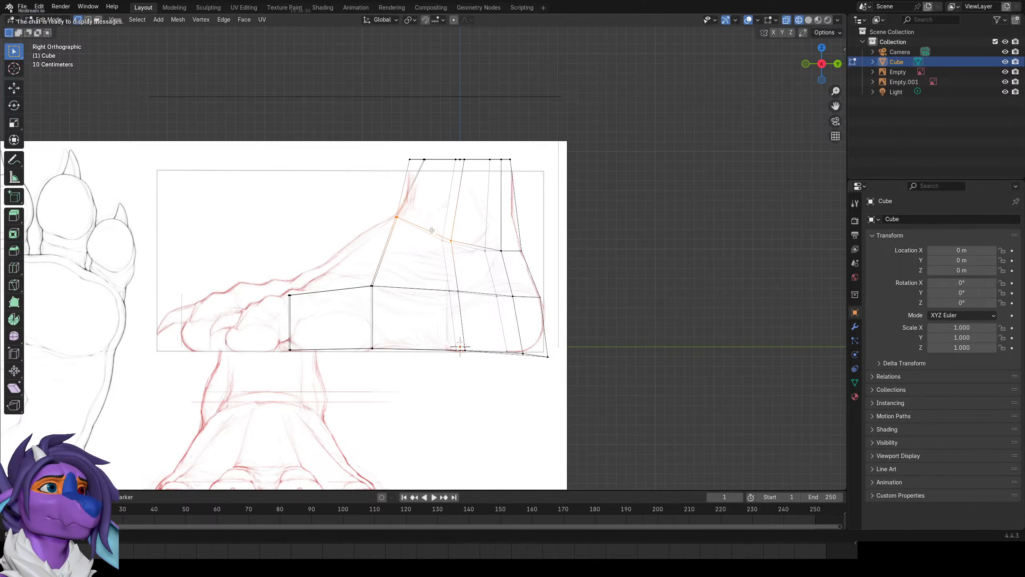
pyautogui.press('g')
pyautogui.click(480, 231)
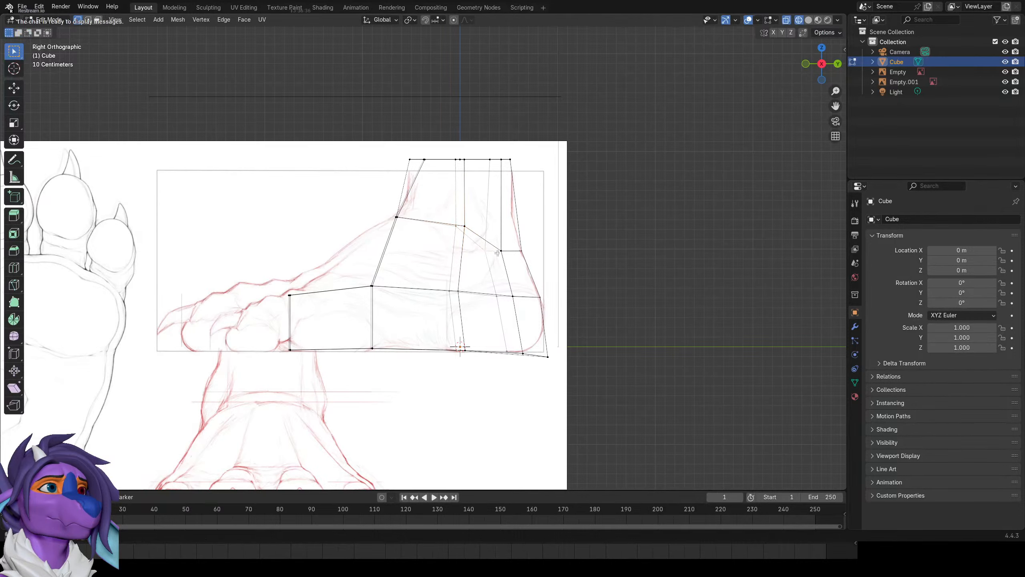
pyautogui.press('g')
pyautogui.click(509, 227)
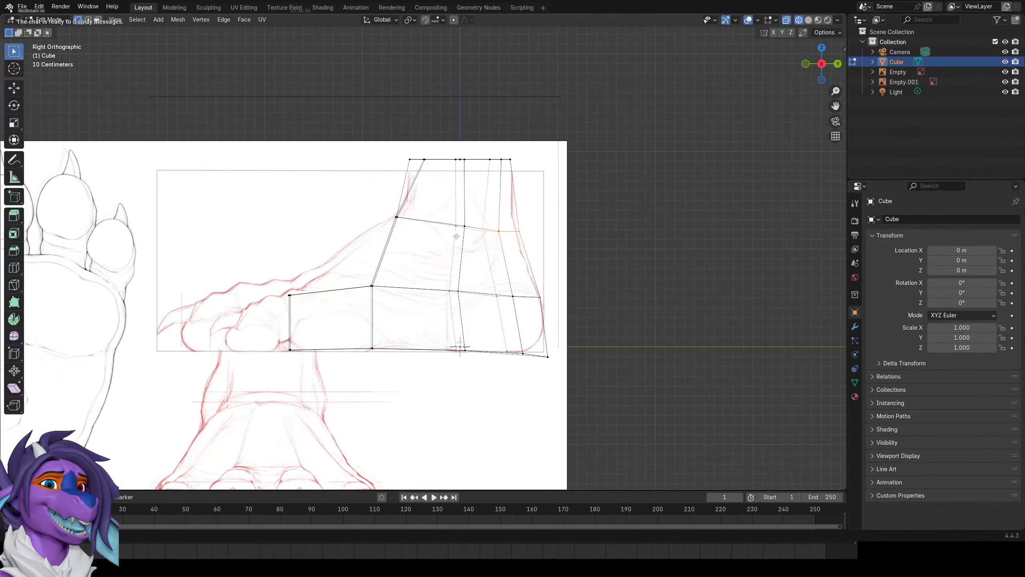
# Nudge the middle side vertices of the ankle edge loop slightly forward and up to even out the loop.
pyautogui.click(464, 227)
pyautogui.press('c')
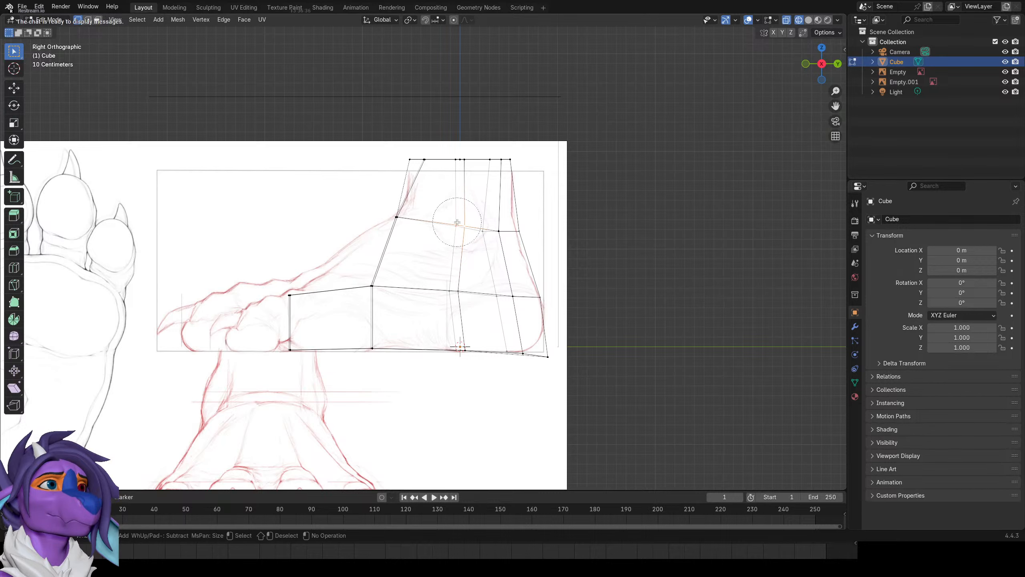
pyautogui.click(458, 222)
pyautogui.rightClick(457, 222)
pyautogui.press('g')
pyautogui.click(451, 220)
pyautogui.click(482, 232)
pyautogui.press('g')
pyautogui.click(490, 233)
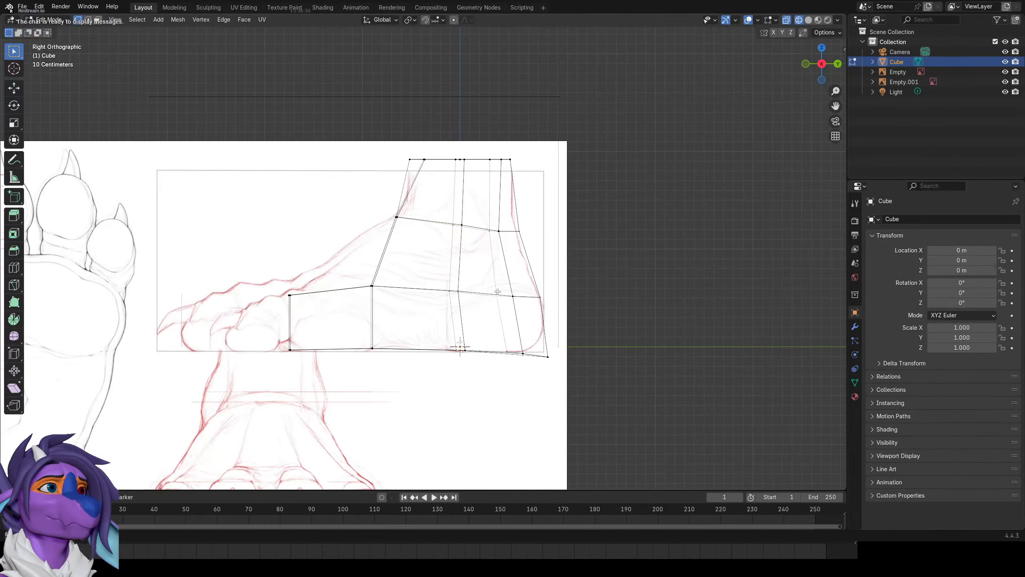
# Move the inset front rim vertices forward to the rim's front edge and nudge the front rim and ankle-bend vertices slightly back along Y.
pyautogui.rightClick(429, 159)
pyautogui.press('g')
pyautogui.click(414, 158)
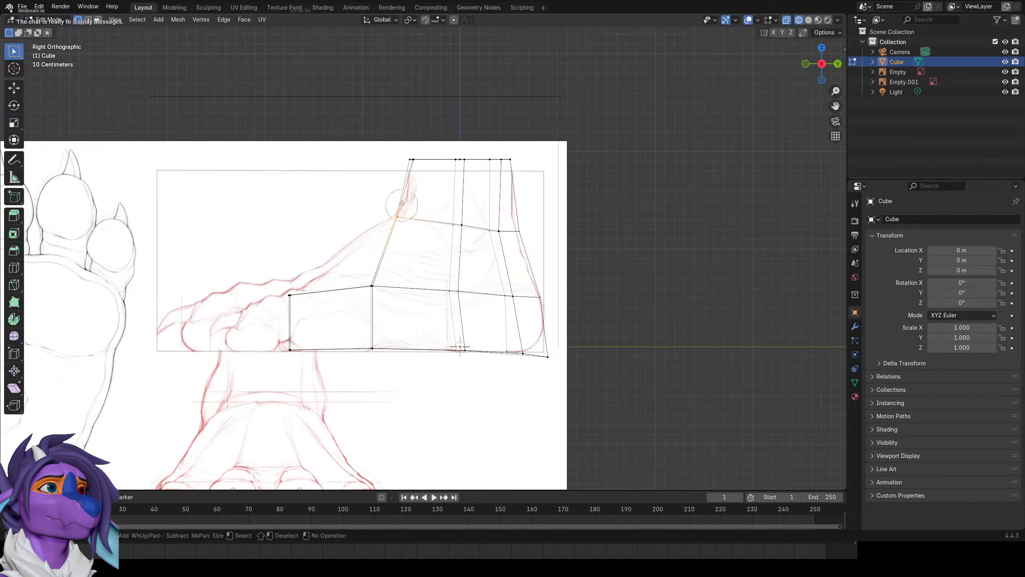
pyautogui.press('g')
pyautogui.press('y')
pyautogui.click(413, 165)
pyautogui.keyDown('shift'); pyautogui.moveTo(359, 278); pyautogui.dragTo(451, 241, button='middle'); pyautogui.keyUp('shift')
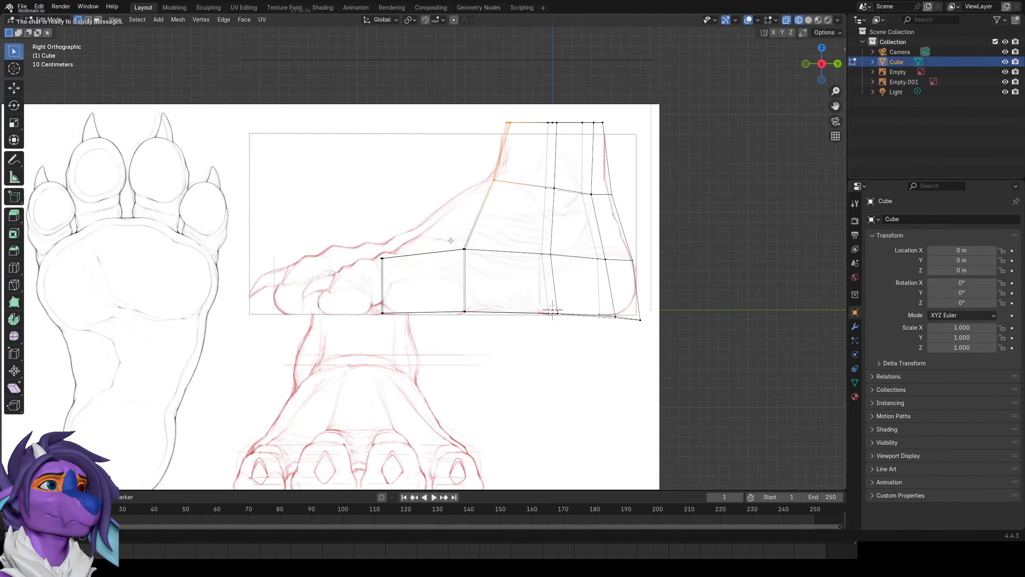
# Move the side vertices where the instep meets the toe block slightly back and up.
pyautogui.click(460, 242)
pyautogui.press('g')
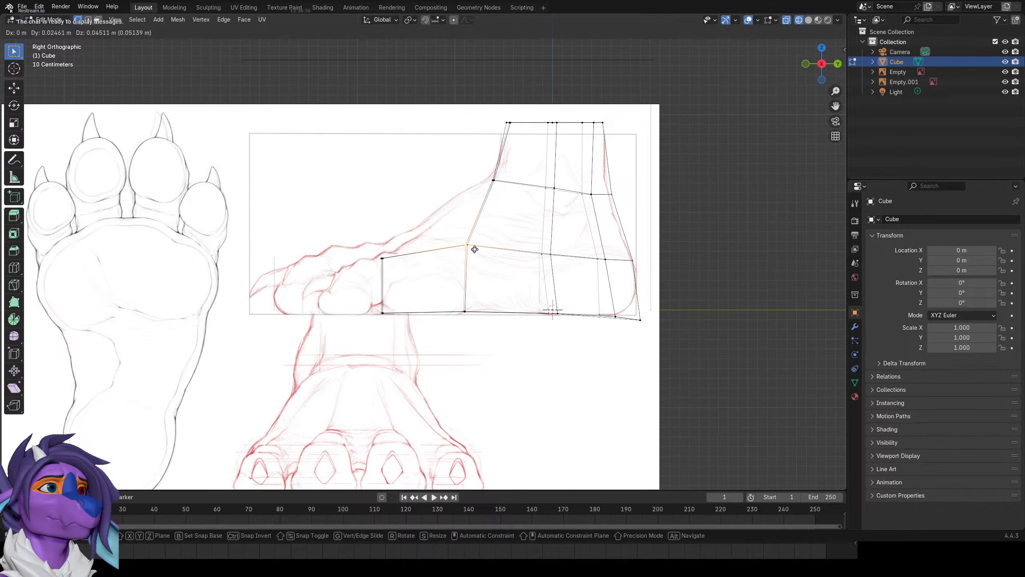
pyautogui.click(474, 249)
# Delete the centre vertex where the instep meets the toe block to open the front of the foot, with solid shading on.
pyautogui.moveTo(470, 253)
pyautogui.mouseDown(button='middle')
pyautogui.moveTo(452, 242)
pyautogui.moveTo(503, 226)
pyautogui.mouseUp(button='middle')
pyautogui.hotkey('shift', 'z')
pyautogui.rightClick(503, 226)
pyautogui.click(503, 226)
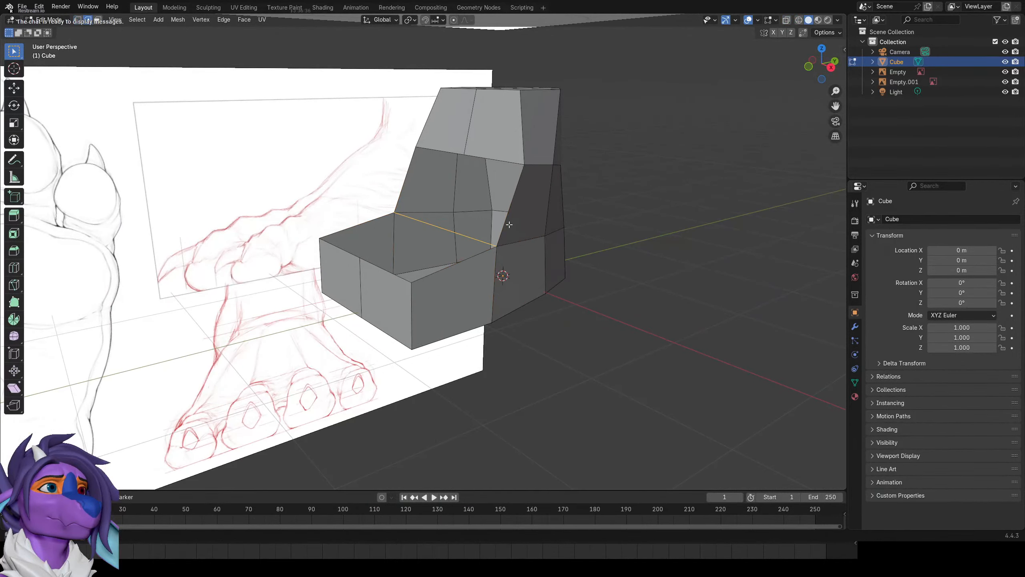
pyautogui.hotkey('ctrl', 'z')
pyautogui.press('g')
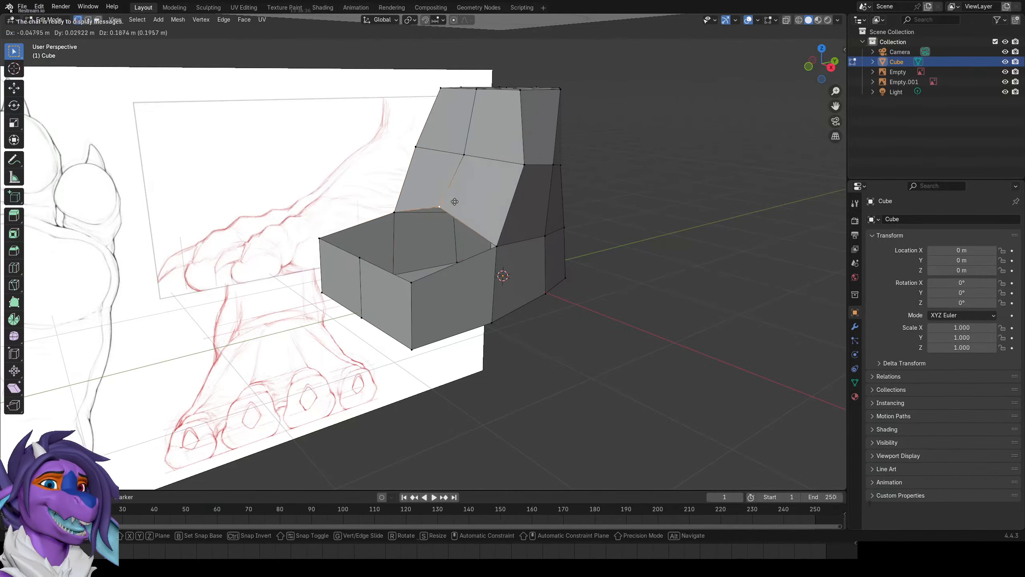
pyautogui.click(508, 189)
pyautogui.press('x')
pyautogui.click(514, 166)
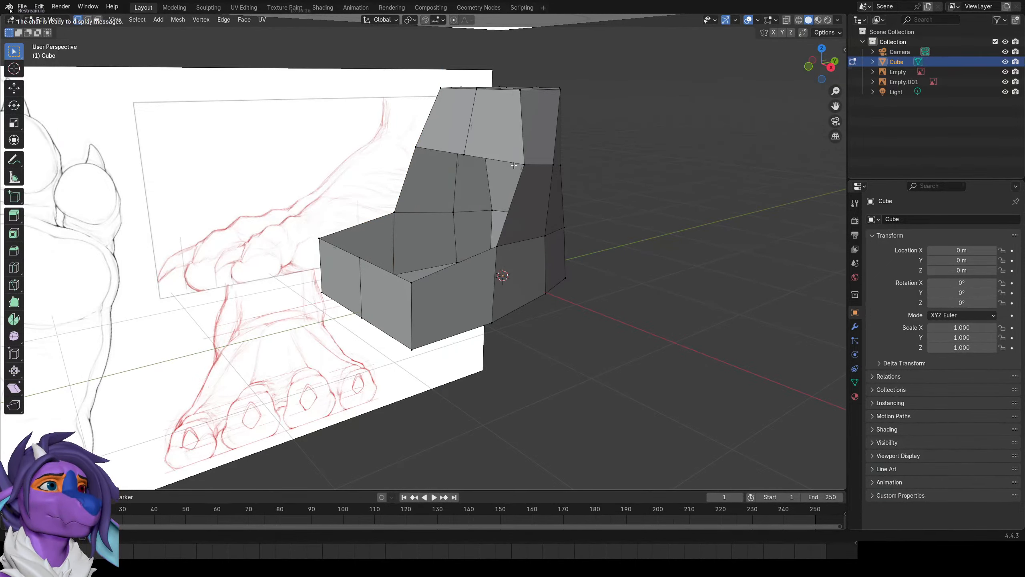
# Delete the two heel faces of the sole.
pyautogui.press('KP_3')
pyautogui.keyDown('shift'); pyautogui.moveTo(414, 259); pyautogui.dragTo(404, 367, button='middle'); pyautogui.keyUp('shift')
pyautogui.press('3')
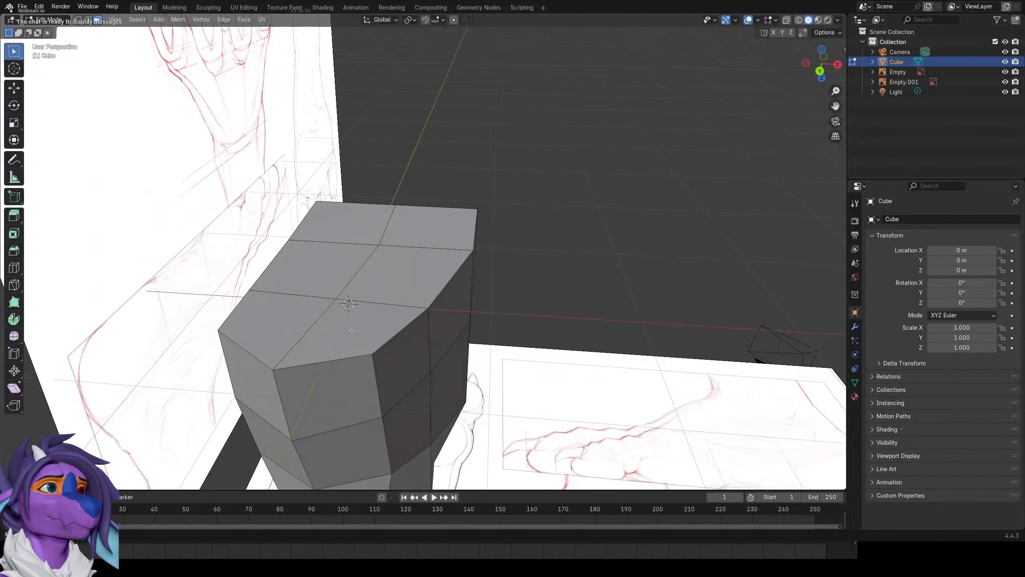
pyautogui.click(333, 329)
pyautogui.keyDown('shift'); pyautogui.moveTo(333, 329); pyautogui.dragTo(365, 286, button='middle'); pyautogui.keyUp('shift')
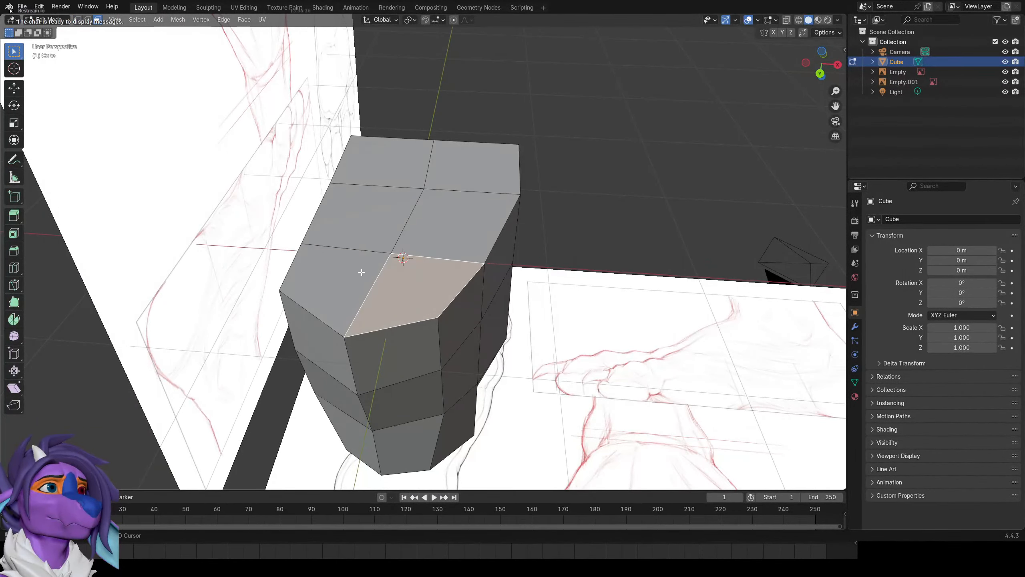
pyautogui.keyDown('shift'); pyautogui.click(361, 272); pyautogui.keyUp('shift')
pyautogui.press('x')
pyautogui.moveTo(388, 227); pyautogui.dragTo(442, 259, button='middle')
pyautogui.press('KP_3')
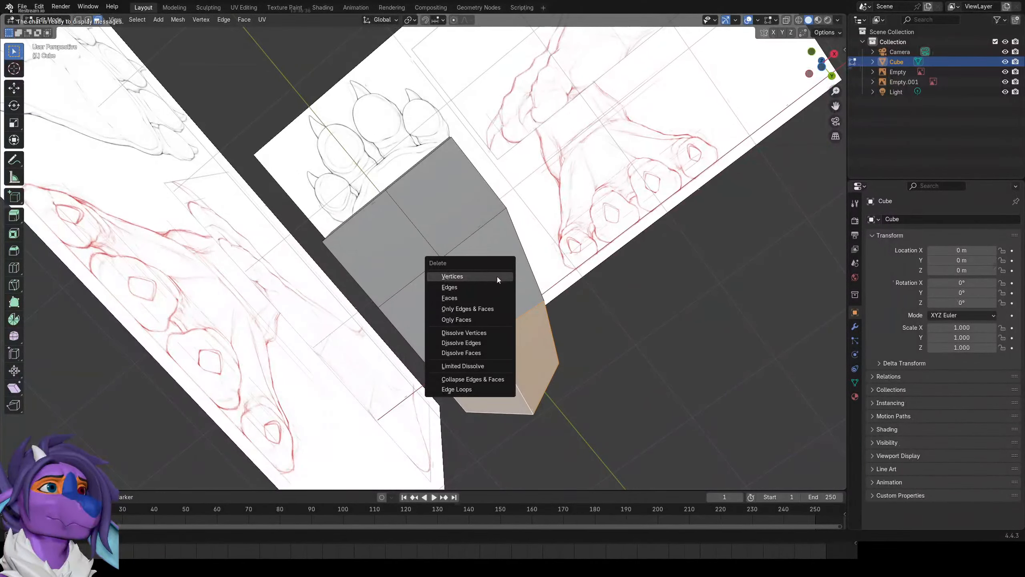
pyautogui.click(473, 298)
pyautogui.moveTo(486, 259); pyautogui.dragTo(449, 278, button='middle')
pyautogui.hotkey('ctrl', 'z')
pyautogui.press('KP_3')
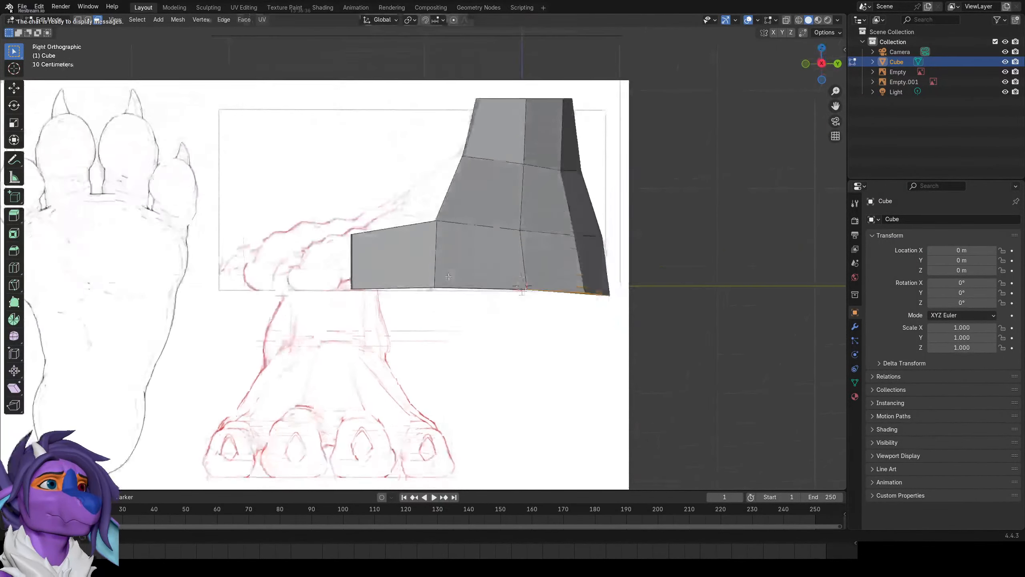
pyautogui.moveTo(426, 240); pyautogui.dragTo(493, 227, button='middle')
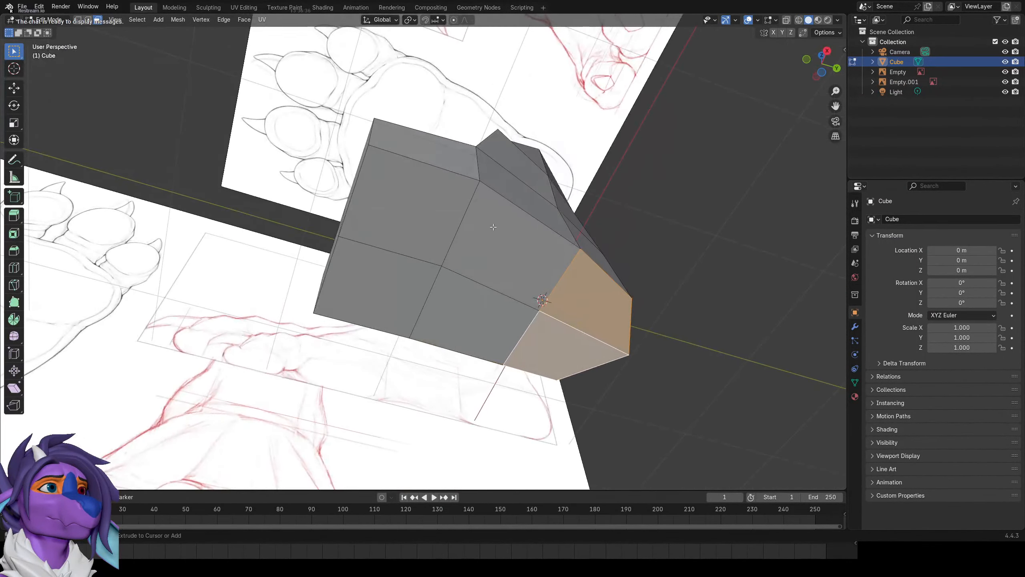
pyautogui.press('x')
pyautogui.click(493, 226)
# Add a lengthwise loop cut through each half of the sole and toe block.
pyautogui.hotkey('ctrl', 'r')
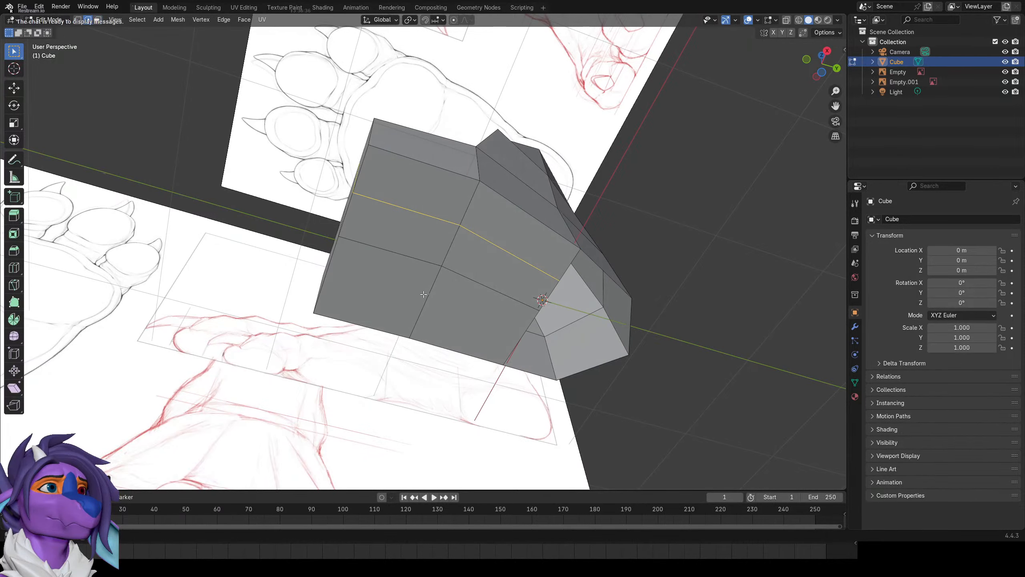
pyautogui.moveTo(423, 294); pyautogui.dragTo(456, 286, button='middle')
pyautogui.scroll(5, 483, 285)
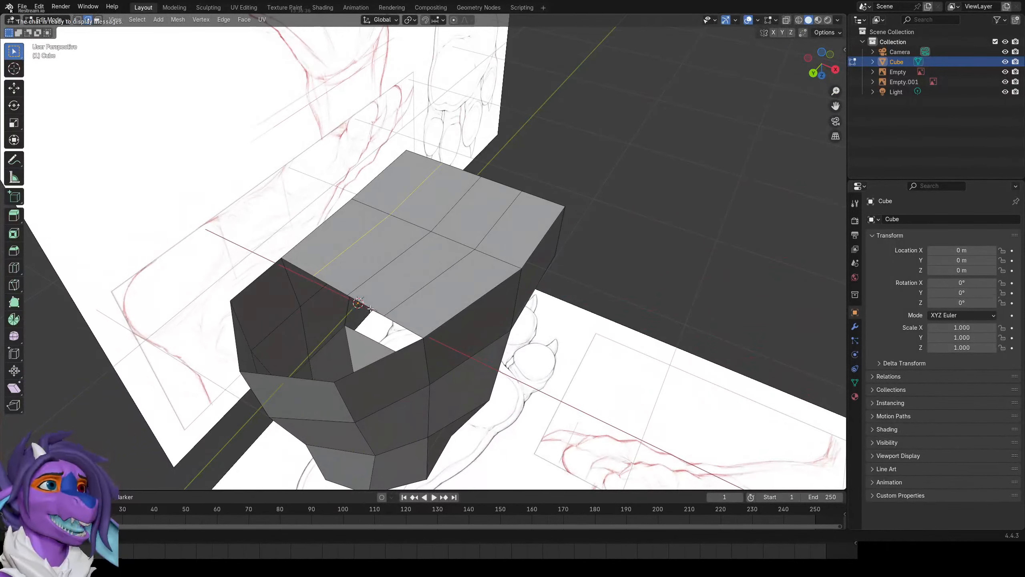
# Extrude the two middle sole edges at the heel opening backward along the Y axis.
pyautogui.keyDown('shift'); pyautogui.click(336, 284); pyautogui.keyUp('shift')
pyautogui.press('e')
pyautogui.press('y')
pyautogui.click(298, 323)
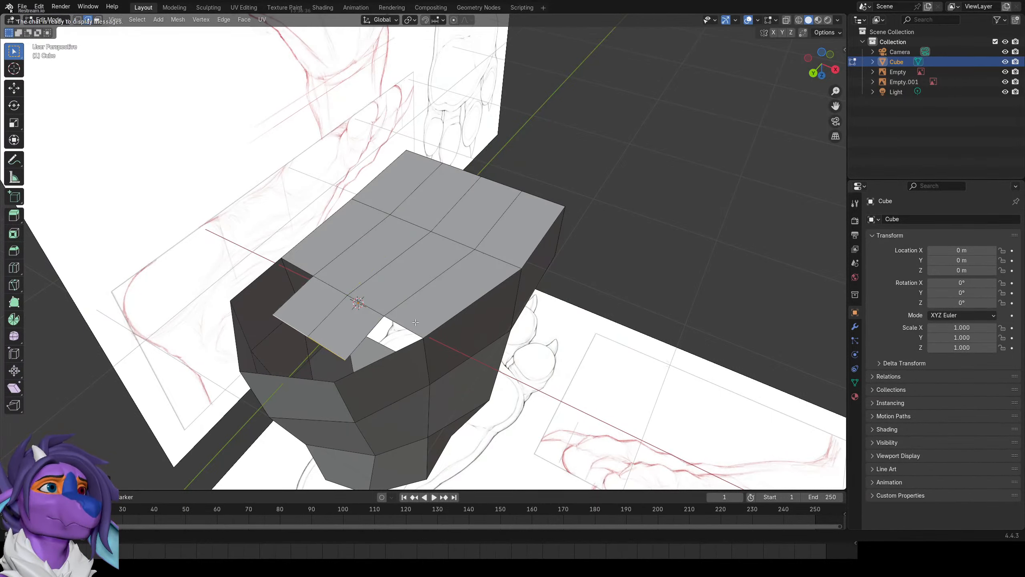
# Fill the open gaps with new faces, including the instep slope from the ankle bend to the toe block's front edge.
pyautogui.moveTo(396, 327); pyautogui.dragTo(492, 350, button='middle')
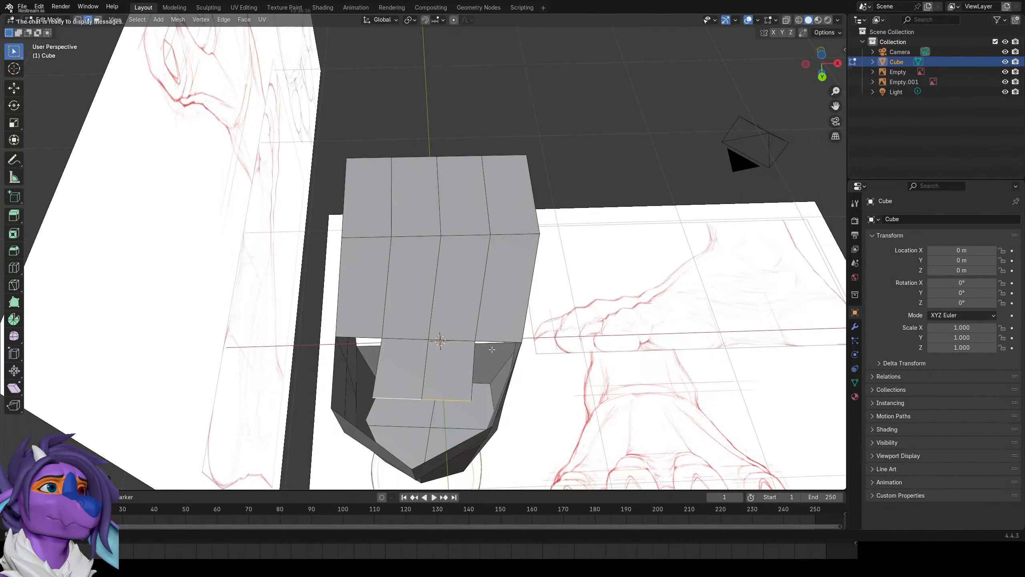
pyautogui.click(504, 343)
pyautogui.moveTo(504, 342); pyautogui.dragTo(435, 260, button='middle')
pyautogui.press('f')
pyautogui.press('f')
pyautogui.press('f')
pyautogui.press('f')
pyautogui.press('KP_3')
pyautogui.press('1')
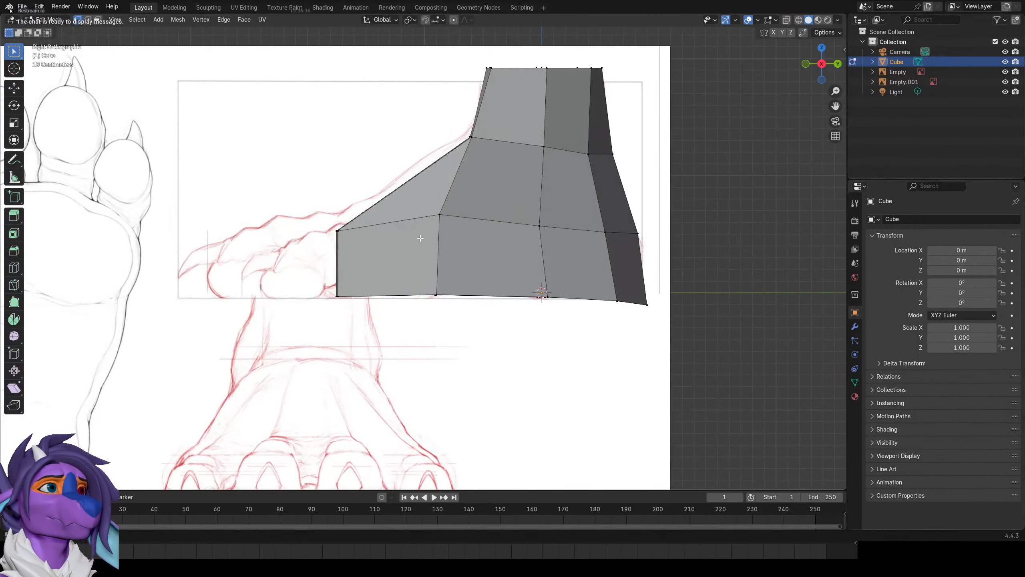
# Add a centred loop cut across the toe section and move its top vertices forward to the instep line in the side drawing.
pyautogui.hotkey('ctrl', 'r')
pyautogui.click(404, 225)
pyautogui.rightClick(403, 225)
pyautogui.hotkey('alt', 'z')
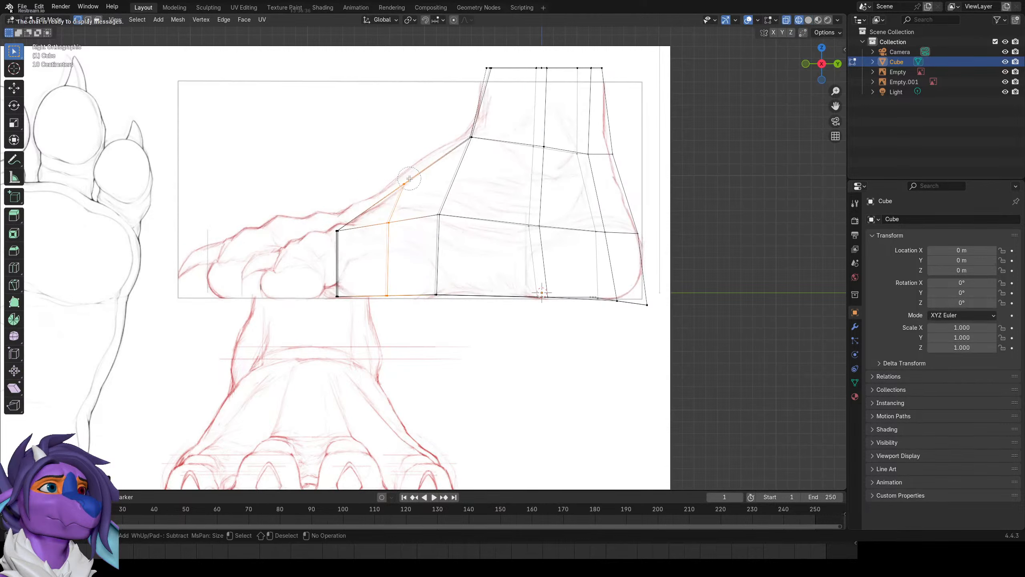
pyautogui.press('g')
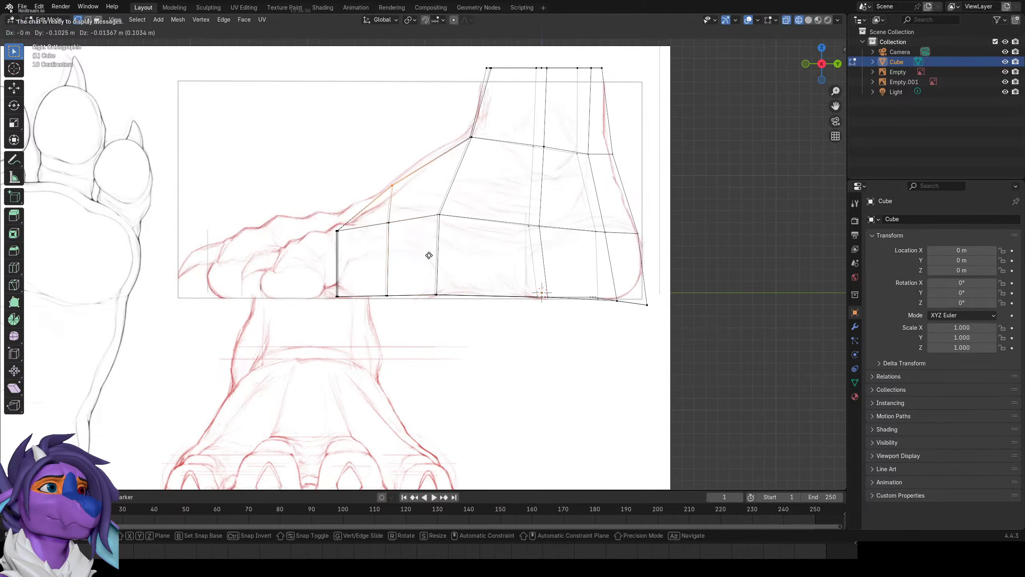
pyautogui.click(425, 252)
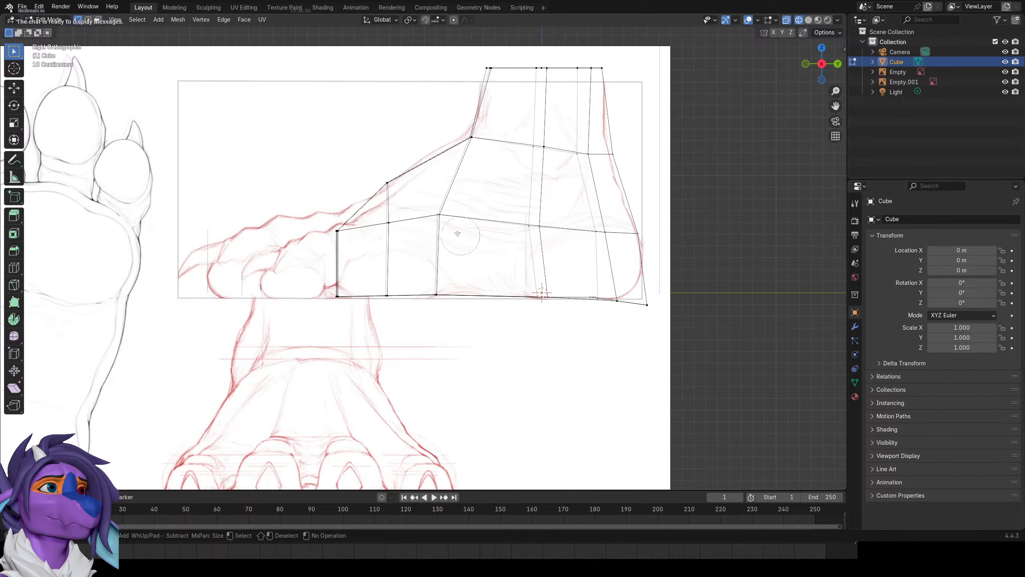
# Move the side and sole vertices of the loop behind the toe section back along Y to sit below the ankle bend.
pyautogui.press('Escape')
pyautogui.press('g')
pyautogui.press('y')
pyautogui.click(481, 235)
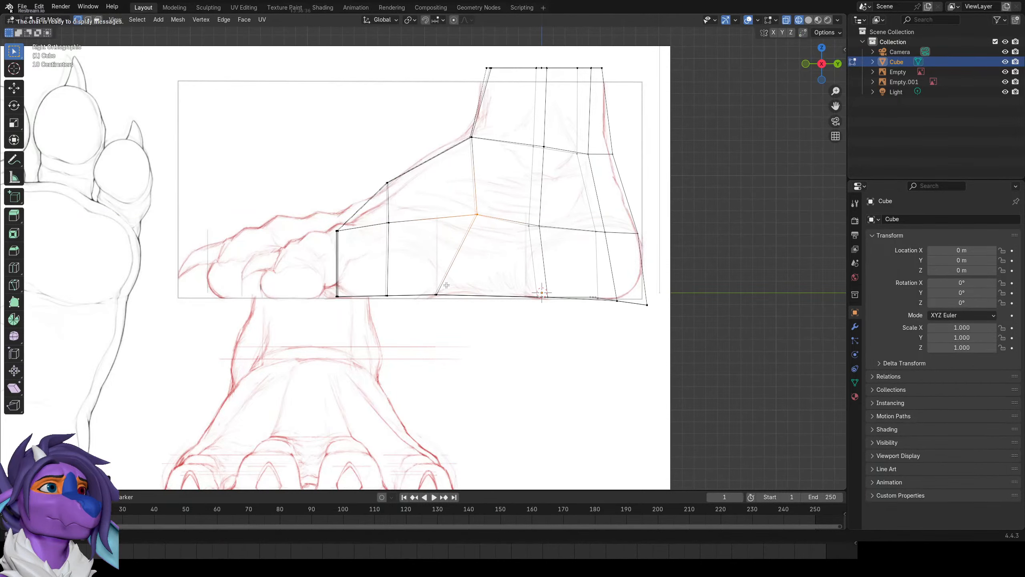
pyautogui.press('c')
pyautogui.middleClick(473, 214)
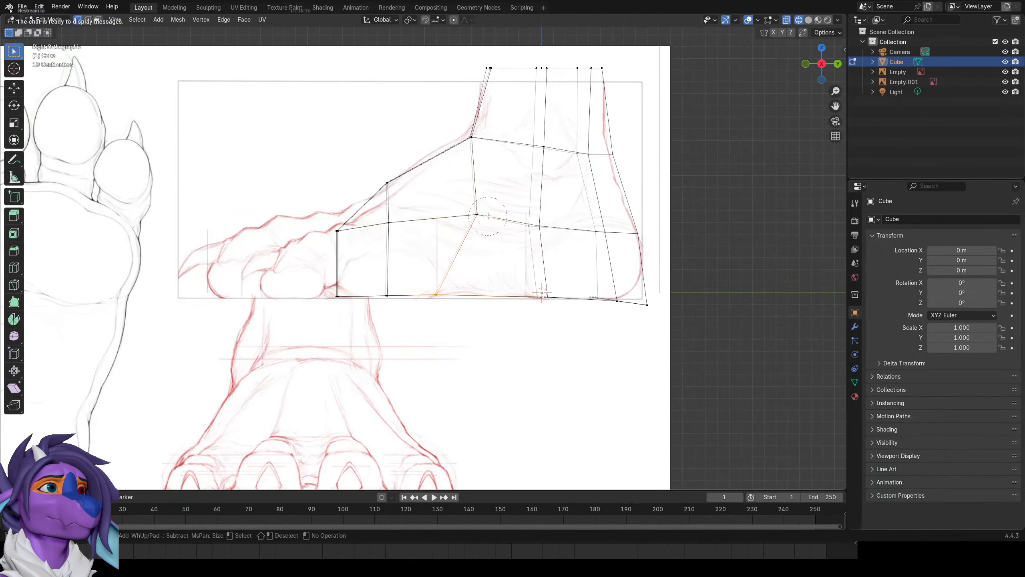
pyautogui.press('Escape')
pyautogui.press('g')
pyautogui.press('y')
pyautogui.click(528, 317)
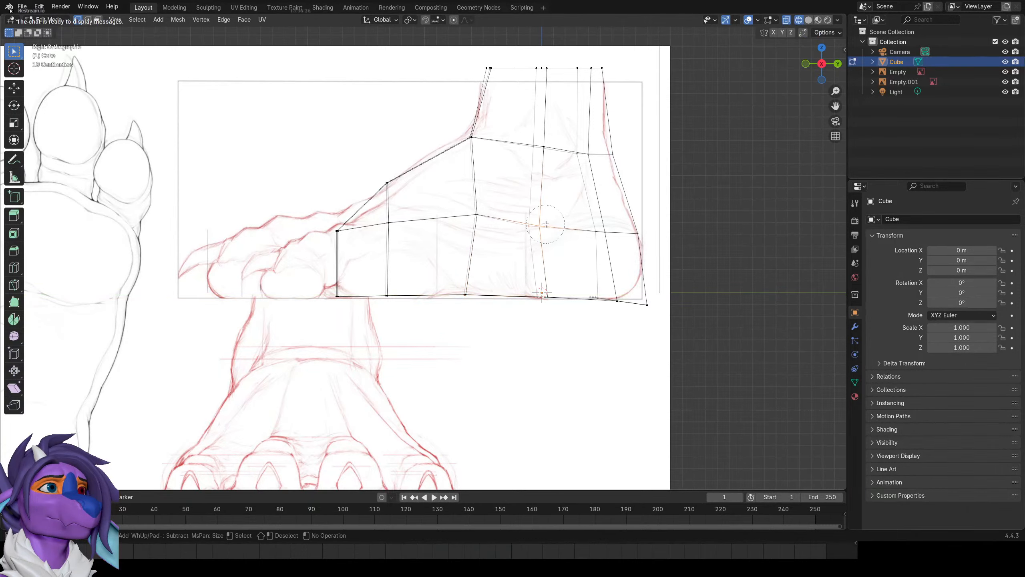
# Shift the mid-height side vertices of the next loop toward the heel slightly back along Y.
pyautogui.press('Escape')
pyautogui.press('g')
pyautogui.press('y')
pyautogui.click(554, 227)
# Scale the two front corner vertices at the ankle bend closer together along X, with solid shading on.
pyautogui.hotkey('shift', 'z')
pyautogui.moveTo(411, 225)
pyautogui.keyDown('shift'); pyautogui.mouseDown(button='middle')
pyautogui.moveTo(439, 261)
pyautogui.moveTo(516, 248)
pyautogui.mouseUp(button='middle'); pyautogui.keyUp('shift')
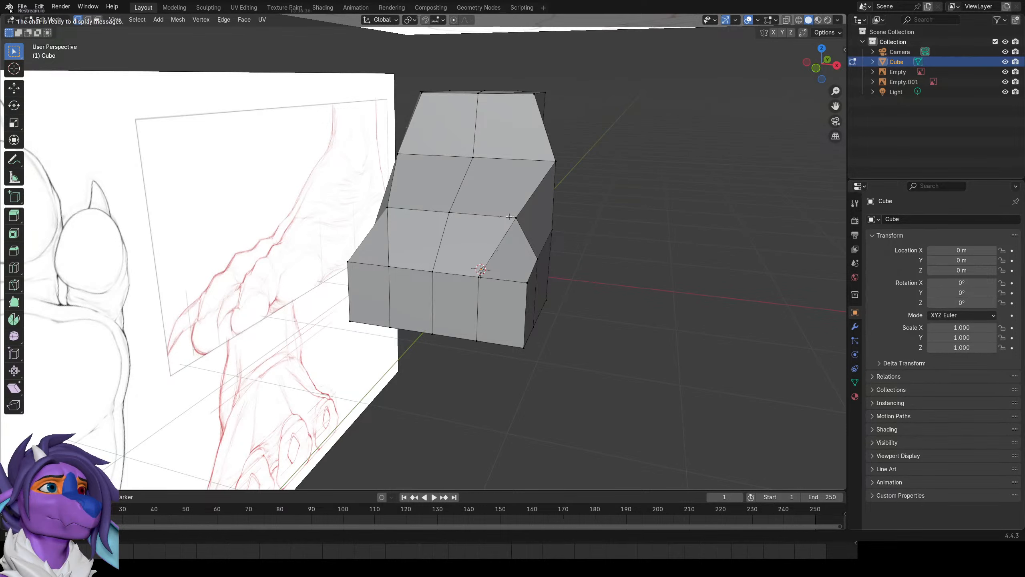
pyautogui.click(555, 160)
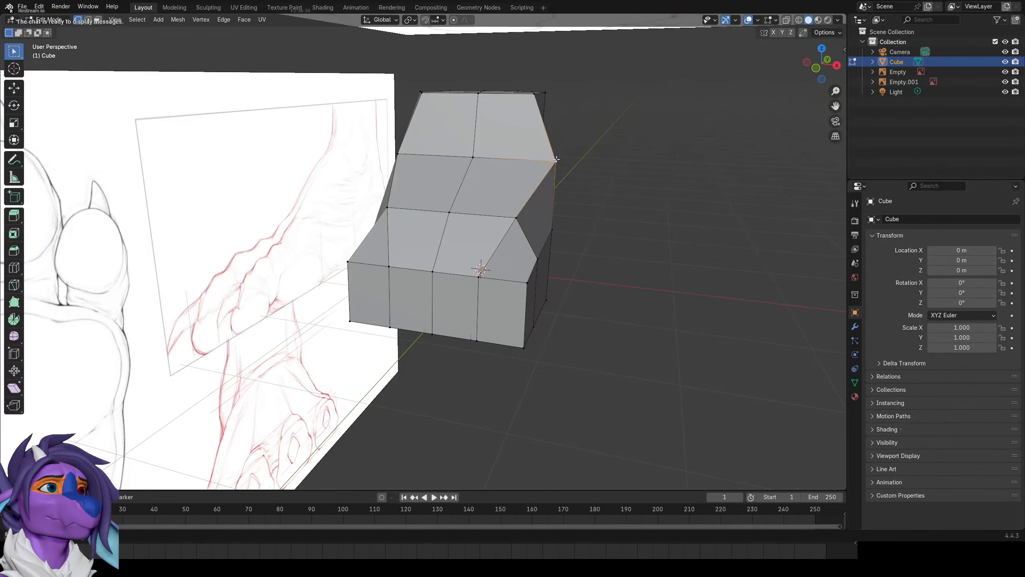
pyautogui.keyDown('shift'); pyautogui.click(400, 150); pyautogui.keyUp('shift')
pyautogui.moveTo(401, 150); pyautogui.dragTo(409, 153, button='middle')
pyautogui.press('s')
pyautogui.press('x')
pyautogui.click(536, 176)
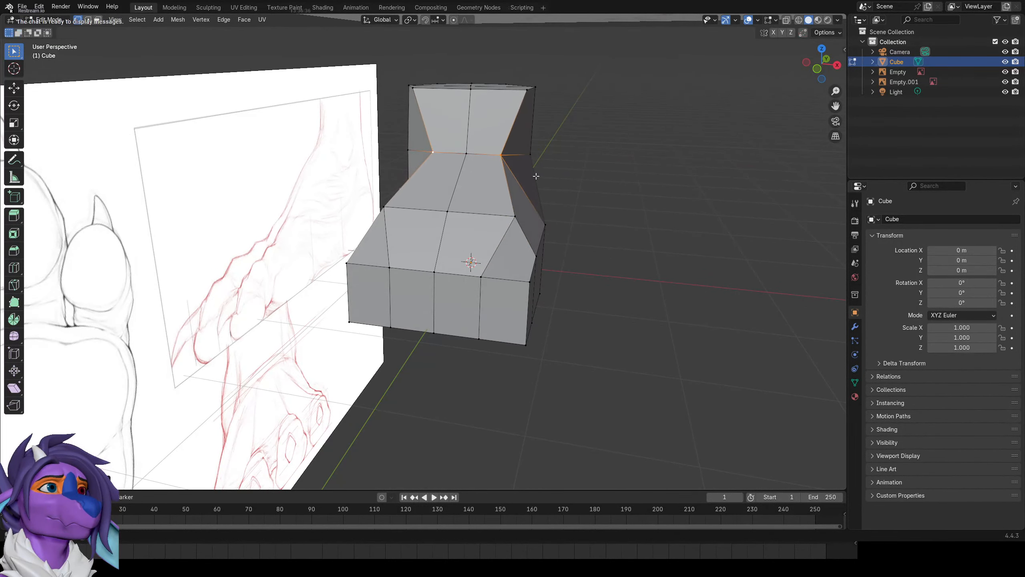
# Scale the two front corner vertices of the top rim closer together along X to line up with the ankle bend.
pyautogui.click(527, 90)
pyautogui.keyDown('shift'); pyautogui.click(413, 88); pyautogui.keyUp('shift')
pyautogui.press('s')
pyautogui.press('x')
pyautogui.click(492, 165)
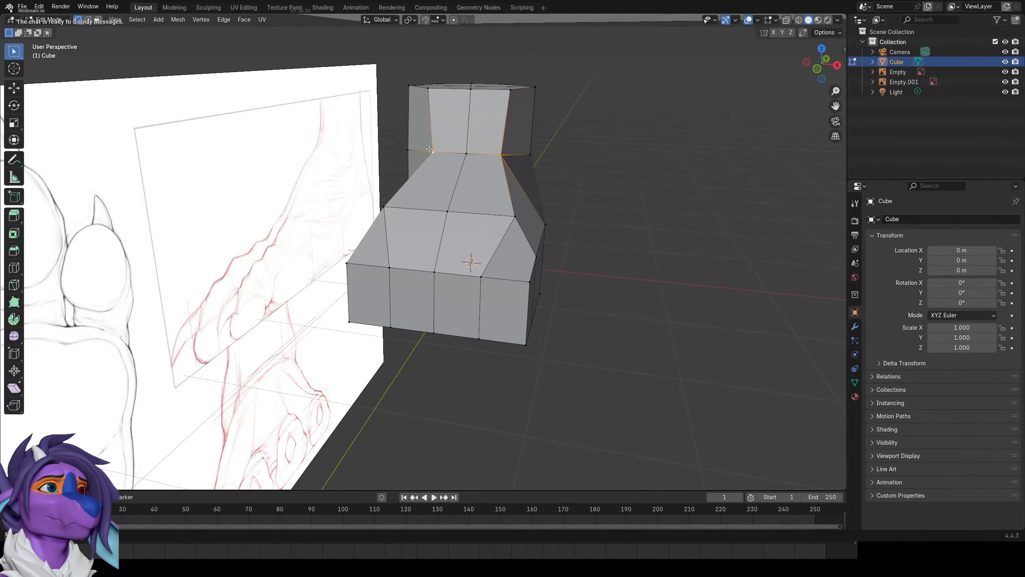
# Scale the two outer vertices of the mid-instep edge slightly closer together along X.
pyautogui.moveTo(465, 163); pyautogui.dragTo(522, 220, button='middle')
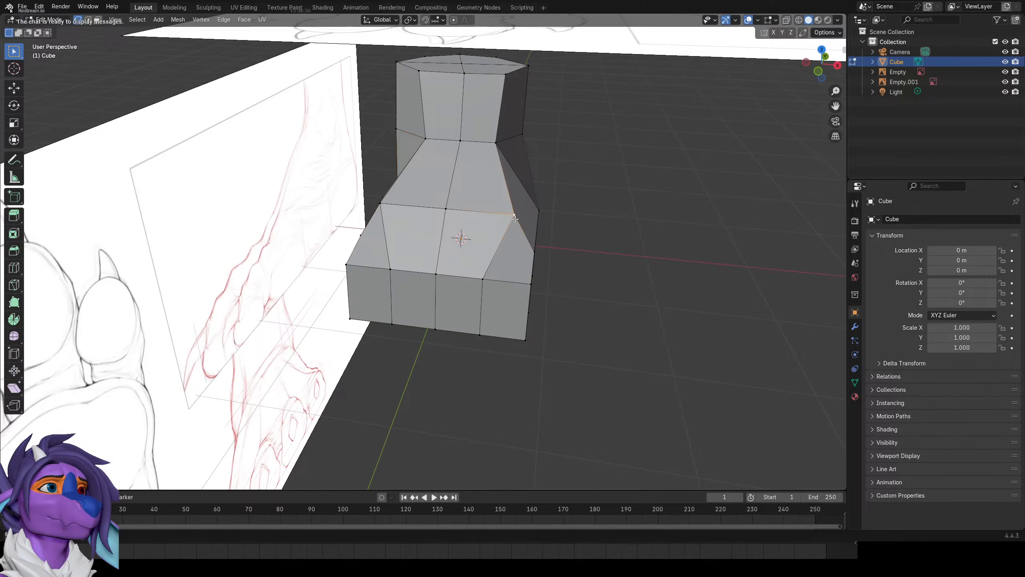
pyautogui.keyDown('shift'); pyautogui.click(389, 210); pyautogui.keyUp('shift')
pyautogui.press('s')
pyautogui.press('x')
pyautogui.click(528, 234)
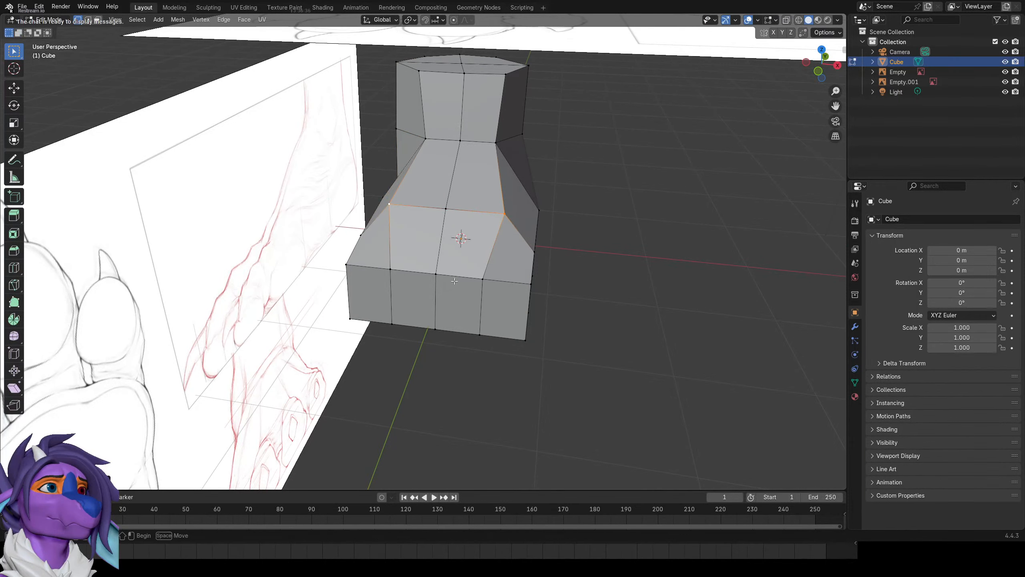
# Spread the inner vertices on the toe block's front edges apart along X.
pyautogui.click(482, 278)
pyautogui.keyDown('shift'); pyautogui.click(391, 271); pyautogui.keyUp('shift')
pyautogui.press('s')
pyautogui.press('x')
pyautogui.click(375, 265)
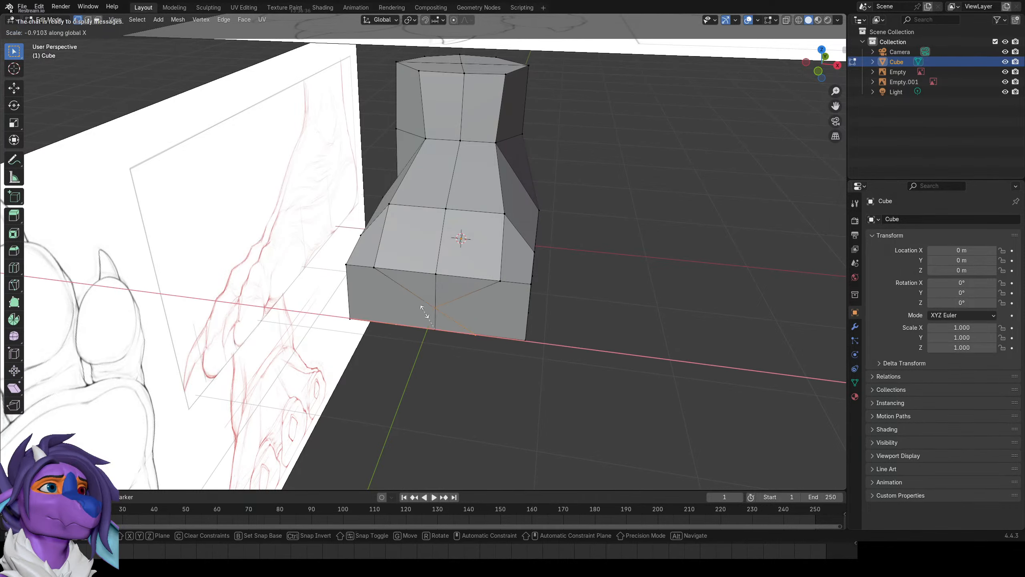
# Widen the loop behind the toe block's front along X to the ball pad's width in the sole drawing, using a wireframe bottom view.
pyautogui.press('Tab')
pyautogui.moveTo(386, 281); pyautogui.dragTo(438, 196, button='middle')
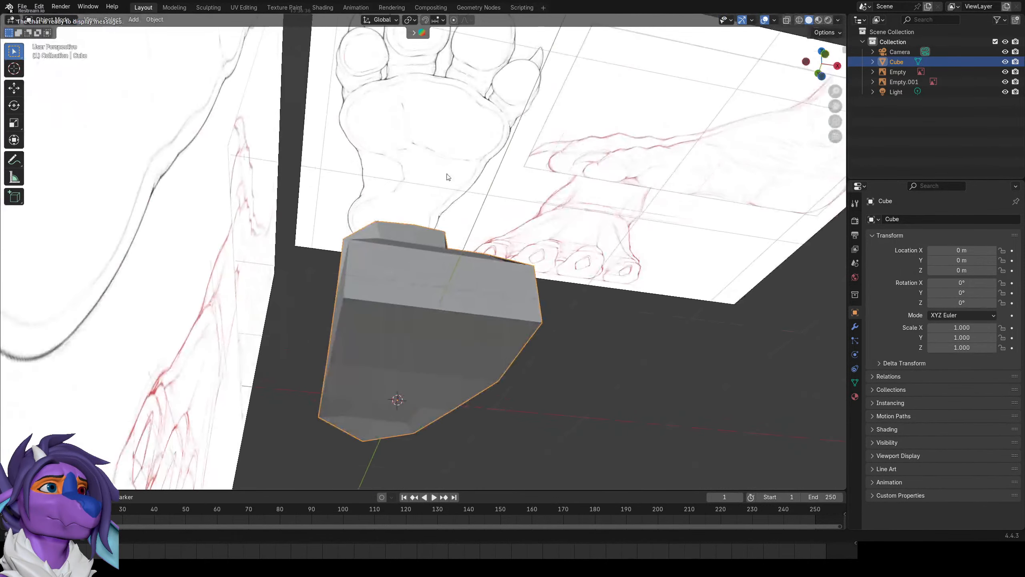
pyautogui.press('Tab')
pyautogui.press('ctrl+KP_7')
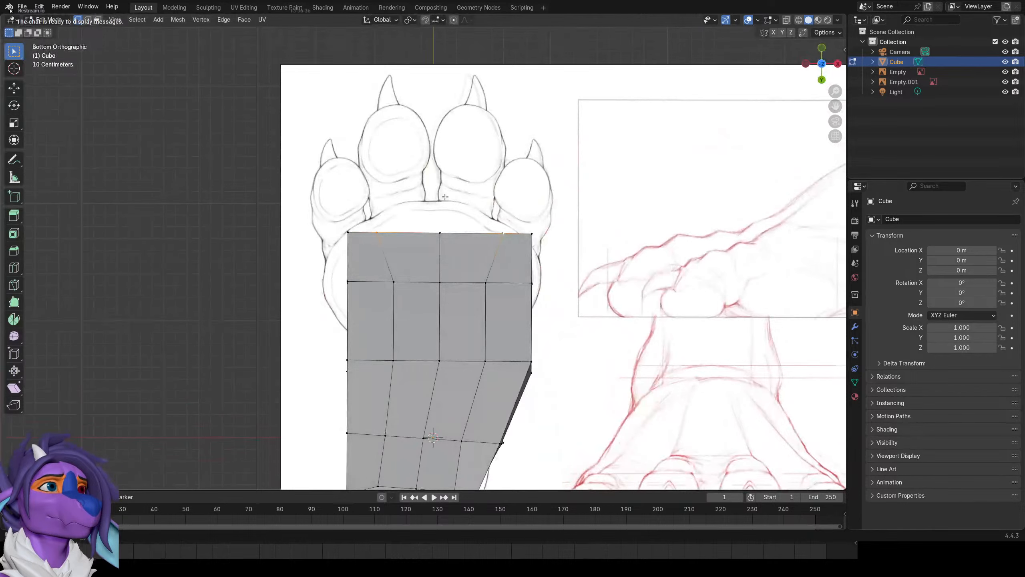
pyautogui.hotkey('alt', 'z')
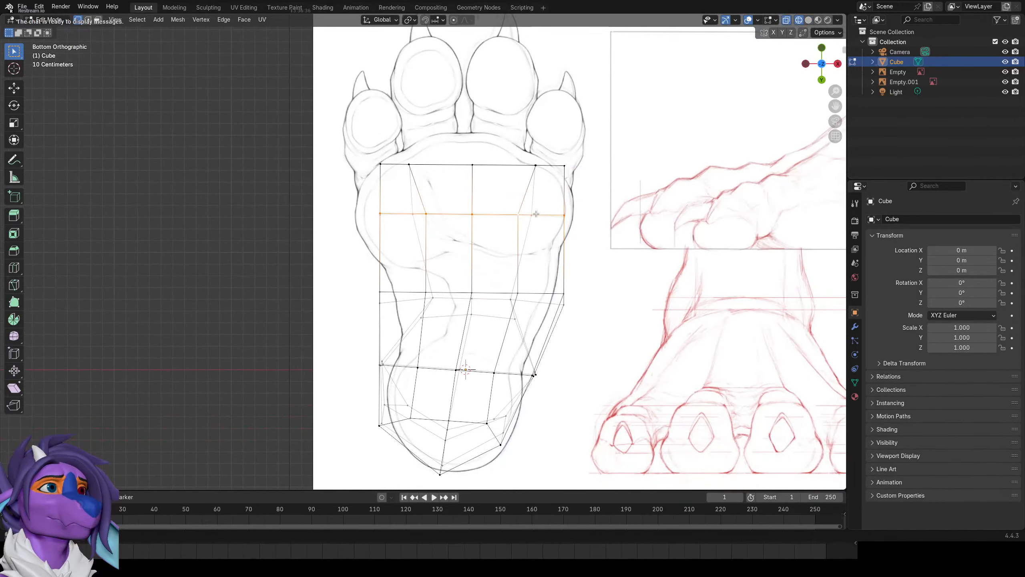
pyautogui.press('s')
pyautogui.press('x')
pyautogui.click(584, 223)
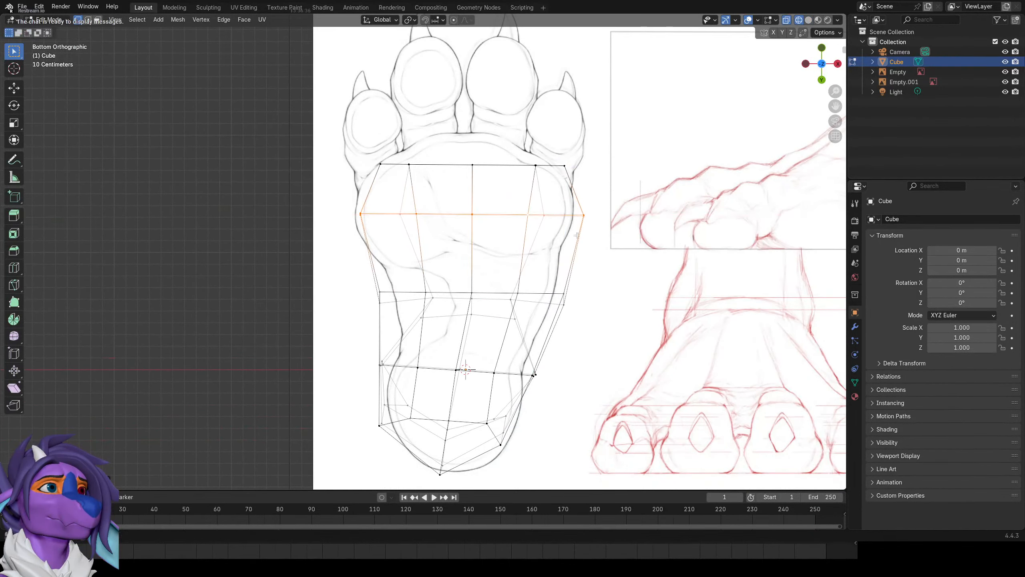
# Move the outer side vertices of the loop behind the ball pad inward along X to the sole outline.
pyautogui.press('c')
pyautogui.click(572, 301)
pyautogui.rightClick(570, 300)
pyautogui.press('g')
pyautogui.press('x')
pyautogui.click(559, 300)
# Move the outer side vertices just in front of the heel inward along X to the sole outline.
pyautogui.click(538, 383)
pyautogui.press('c')
pyautogui.click(540, 383)
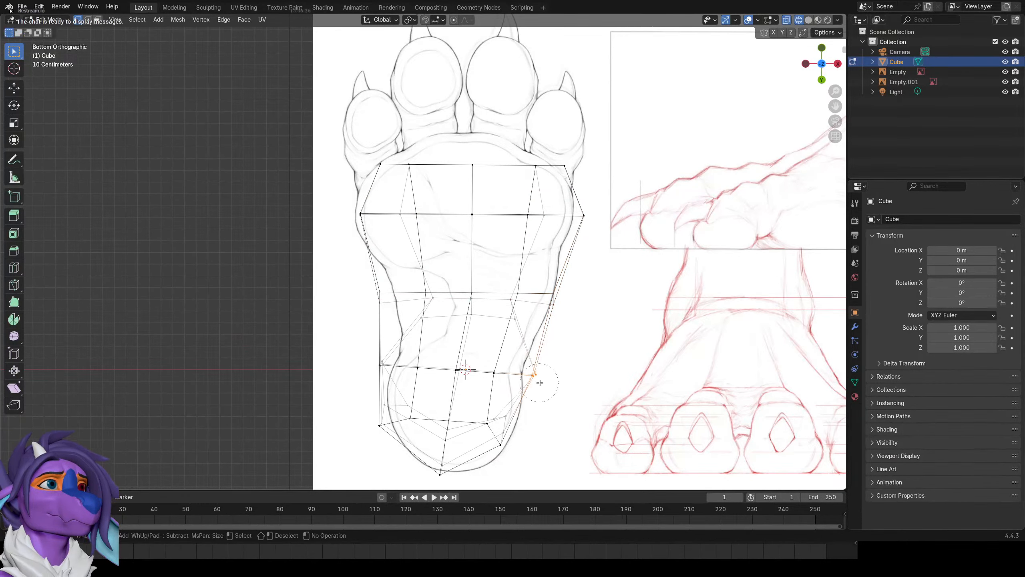
pyautogui.rightClick(540, 382)
pyautogui.press('g')
pyautogui.press('x')
pyautogui.click(530, 382)
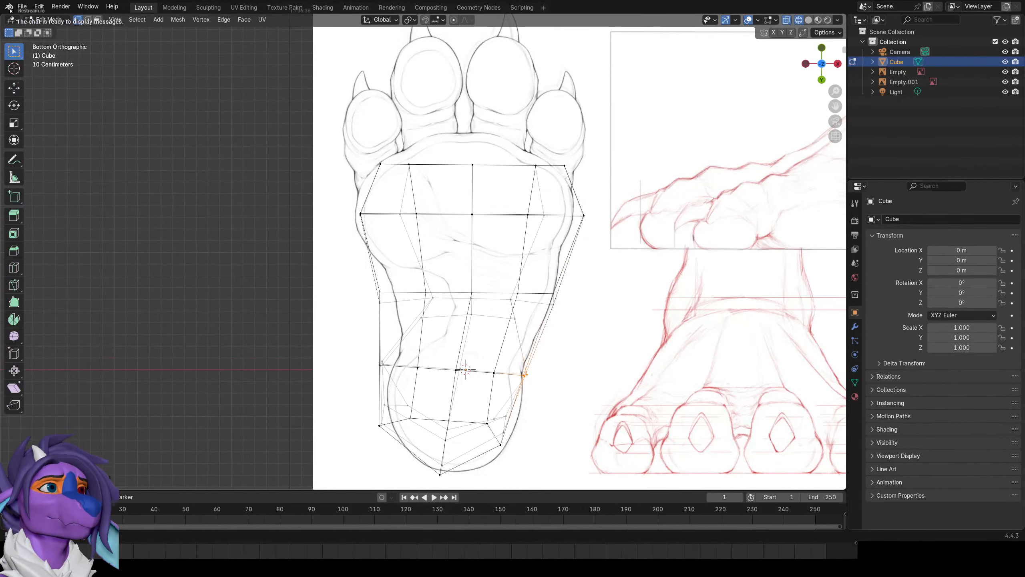
# Move the heel's side vertices along X to the heel pad outline, +X side outward and -X side inward.
pyautogui.rightClick(503, 428)
pyautogui.press('g')
pyautogui.press('x')
pyautogui.click(510, 427)
pyautogui.press('c')
pyautogui.moveTo(404, 408); pyautogui.dragTo(376, 423)
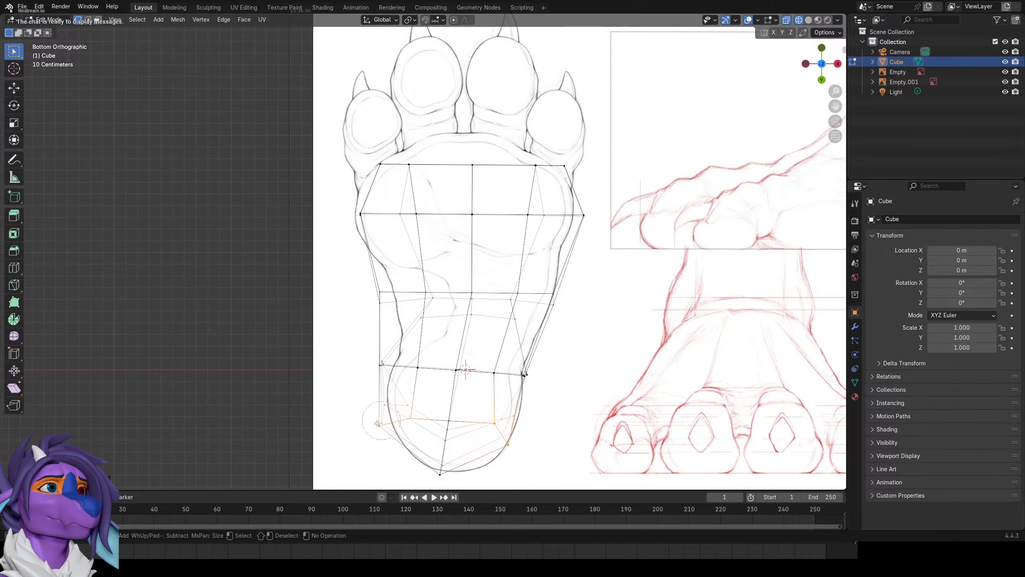
pyautogui.press('g')
pyautogui.press('x')
pyautogui.click(476, 390)
# Move the -X side vertices just in front of the heel inward along X to the sole outline.
pyautogui.press('c')
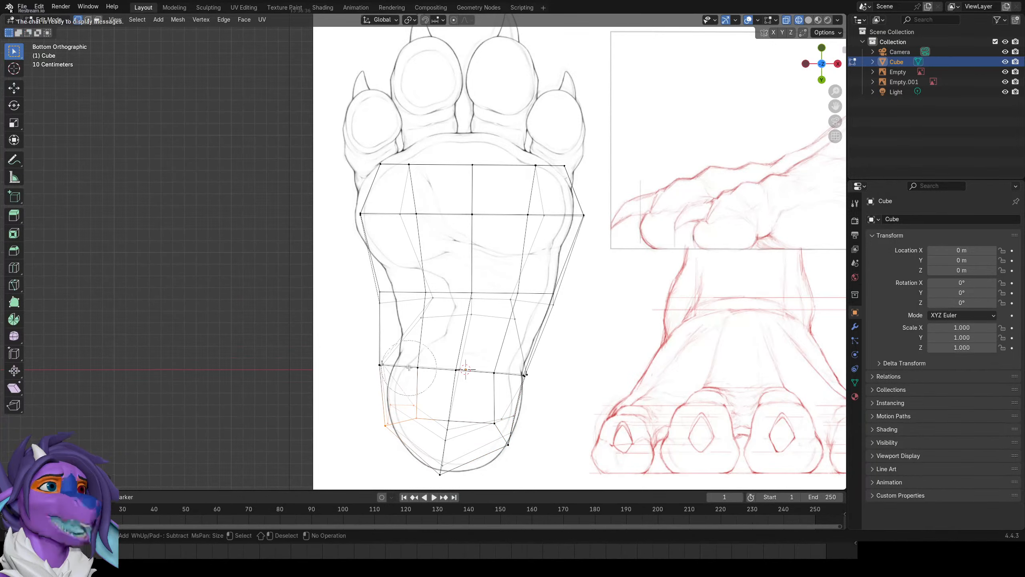
pyautogui.moveTo(415, 366); pyautogui.dragTo(389, 360)
pyautogui.rightClick(389, 360)
pyautogui.rightClick(397, 416)
pyautogui.press('g')
pyautogui.press('x')
pyautogui.click(396, 402)
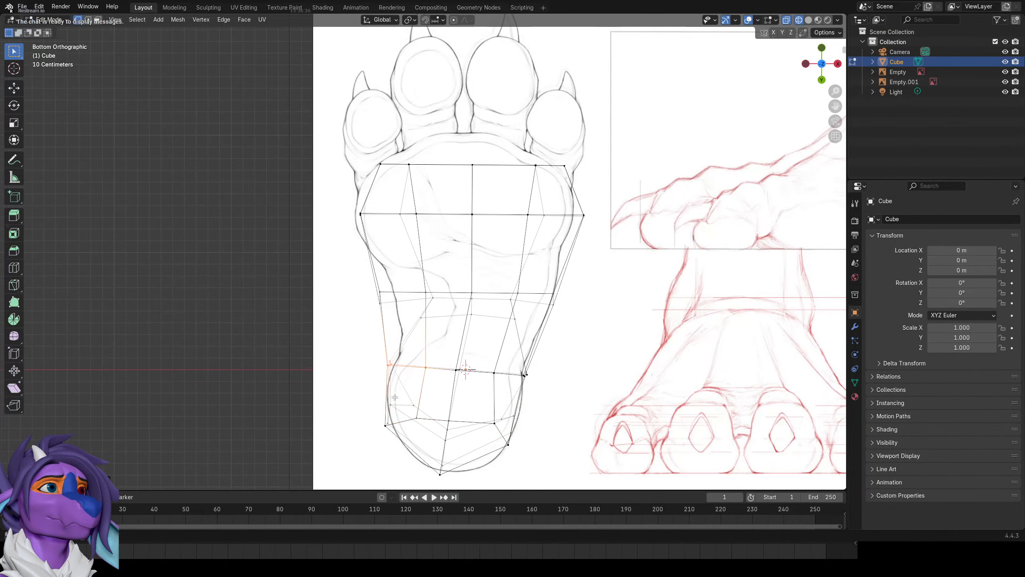
# Move the -X side vertices behind the ball pad inward along X and scale them closer together along X.
pyautogui.press('c')
pyautogui.moveTo(422, 293); pyautogui.dragTo(390, 298)
pyautogui.rightClick(390, 297)
pyautogui.press('g')
pyautogui.press('x')
pyautogui.click(405, 296)
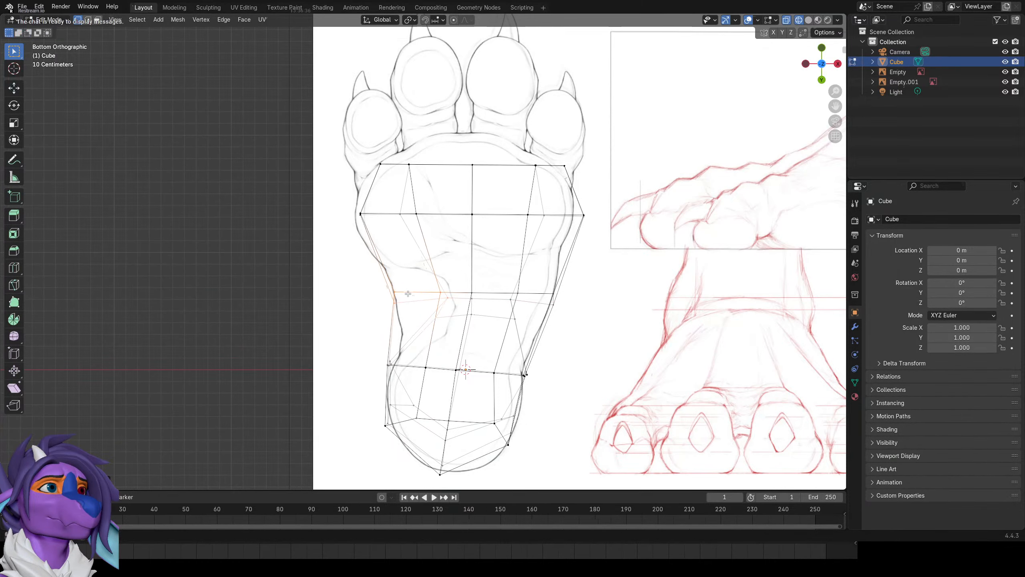
pyautogui.press('s')
pyautogui.press('x')
pyautogui.click(458, 293)
# Try scaling the ball pad's front edge along X and rotating it in the bottom view.
pyautogui.hotkey('shift', 'z')
pyautogui.keyDown('shift'); pyautogui.moveTo(466, 190); pyautogui.dragTo(436, 256, button='middle'); pyautogui.keyUp('shift')
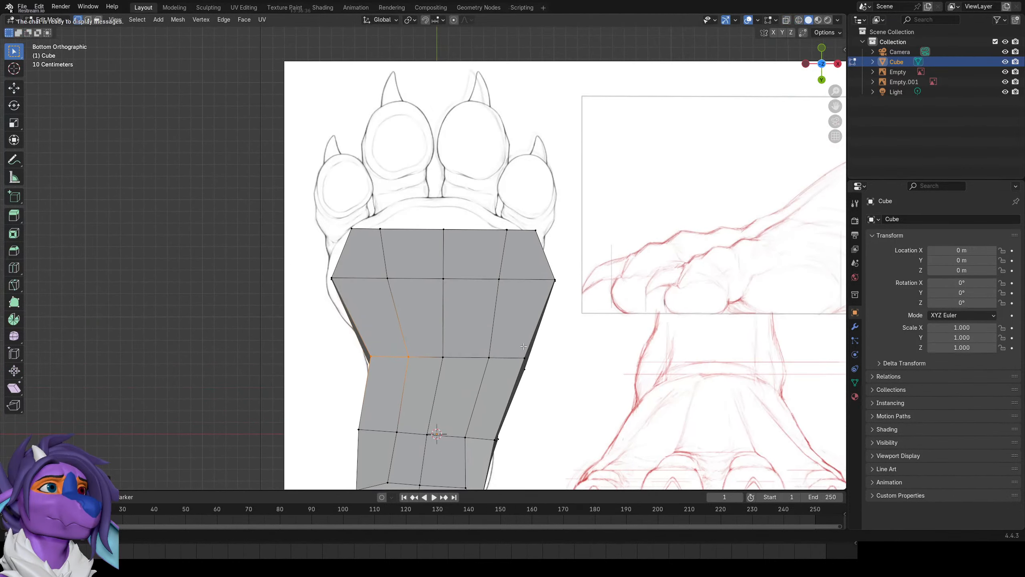
pyautogui.press('Tab')
pyautogui.press('Tab')
pyautogui.press('s')
pyautogui.press('x')
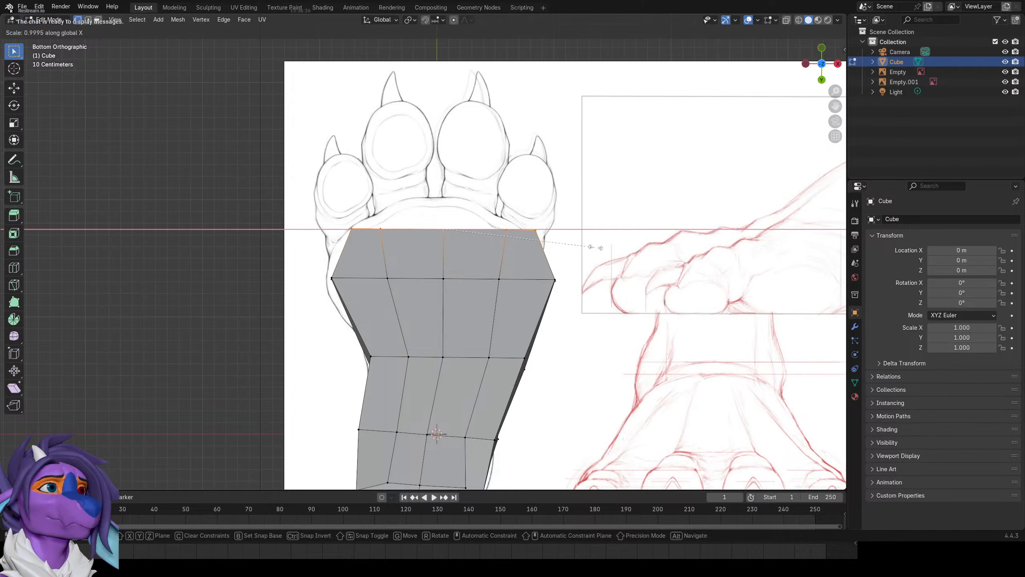
pyautogui.click(607, 242)
pyautogui.press('r')
pyautogui.click(598, 234)
pyautogui.hotkey('ctrl', 'z')
pyautogui.hotkey('ctrl', 'z')
# Shift the ball pad's whole front edge slightly back toward the heel and toward -X in wireframe view.
pyautogui.hotkey('shift', 'z')
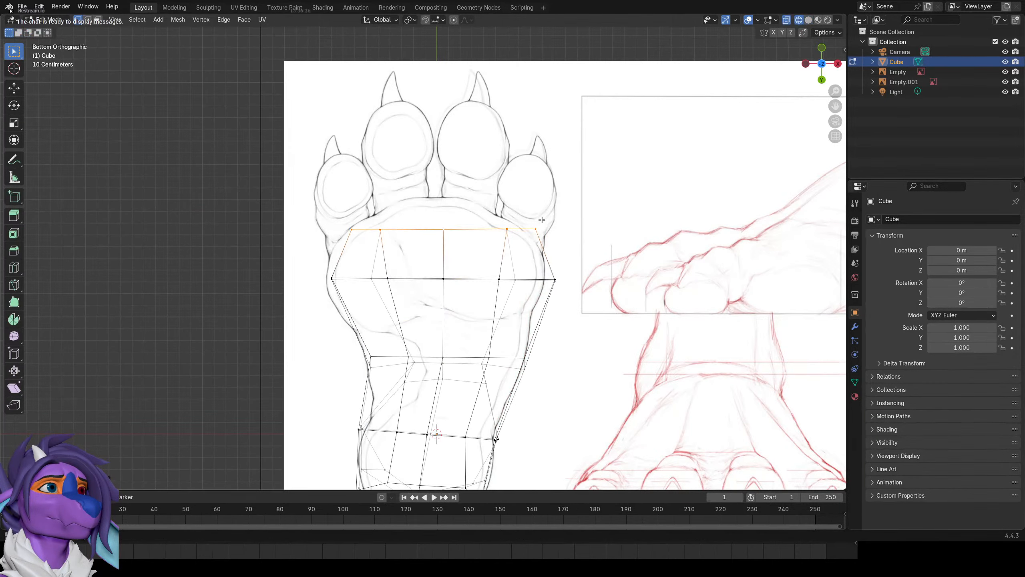
pyautogui.press('g')
pyautogui.click(529, 227)
pyautogui.click(512, 244)
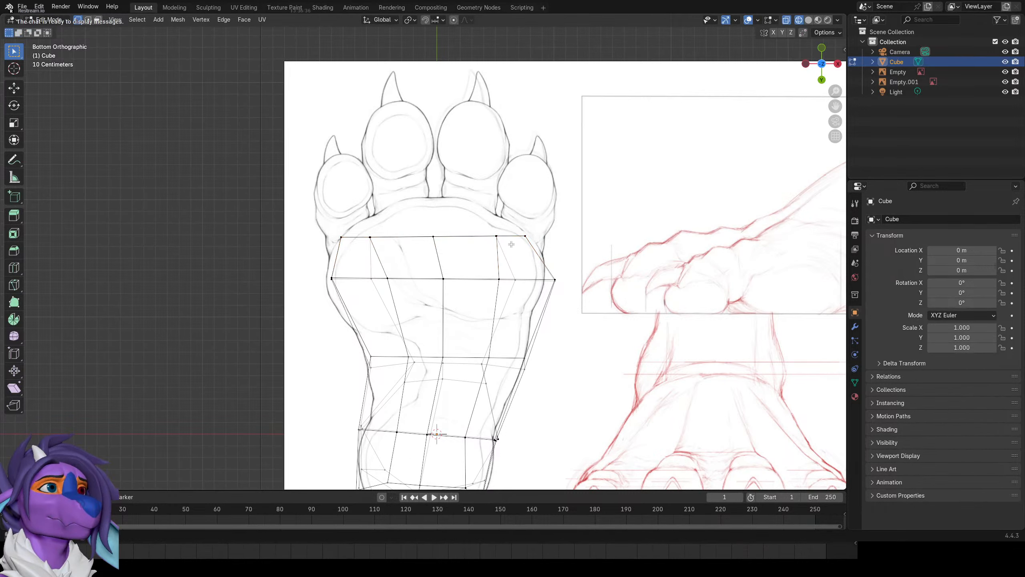
# Move the front edge's two +X side vertices outward and place the corner vertex on the ball pad outline.
pyautogui.click(511, 233)
pyautogui.rightClick(511, 233)
pyautogui.press('g')
pyautogui.click(519, 236)
pyautogui.hotkey('alt', 'a')
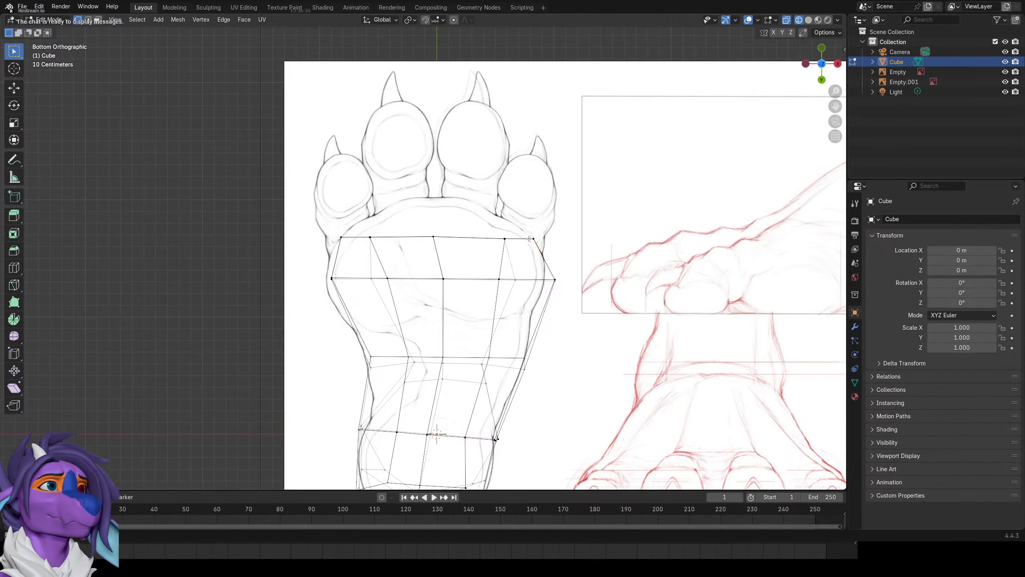
pyautogui.press('c')
pyautogui.press('g')
pyautogui.click(549, 248)
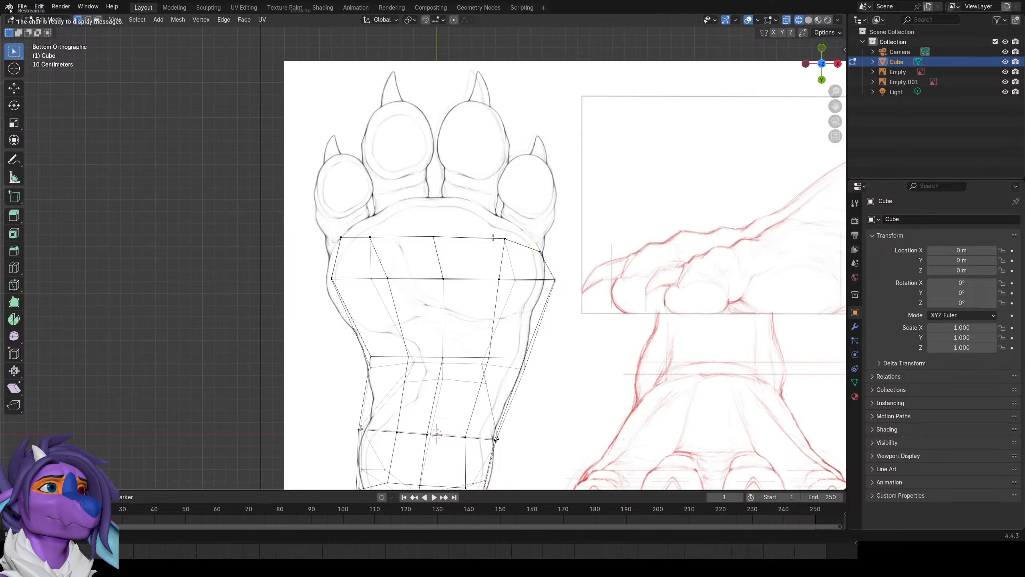
# Move the three inner front-edge vertices forward onto the ball pad's curved outline at the gaps between the toes.
pyautogui.press('g')
pyautogui.click(490, 217)
pyautogui.press('g')
pyautogui.click(491, 218)
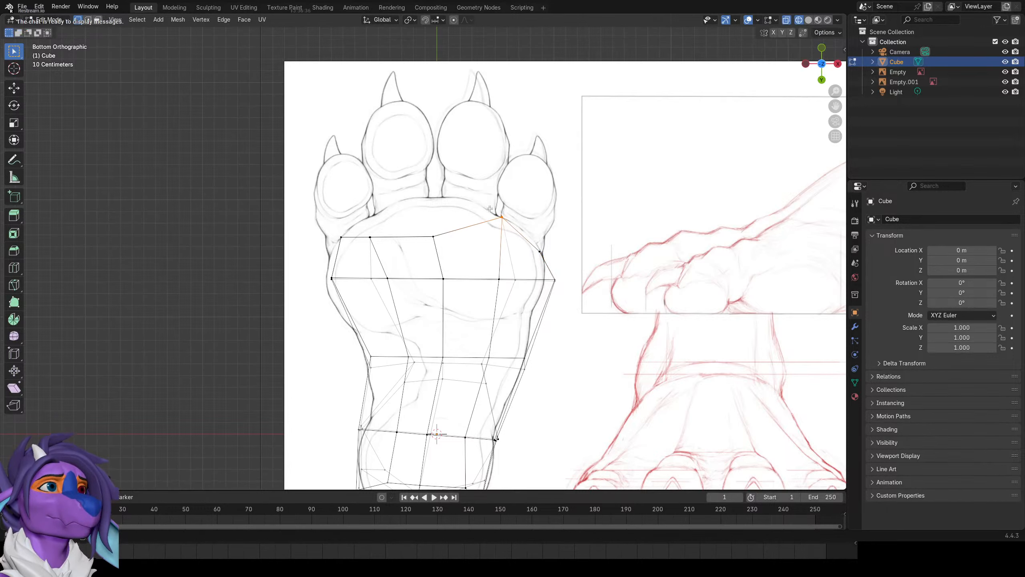
pyautogui.hotkey('alt', 'a')
pyautogui.click(423, 237)
pyautogui.press('g')
pyautogui.click(427, 193)
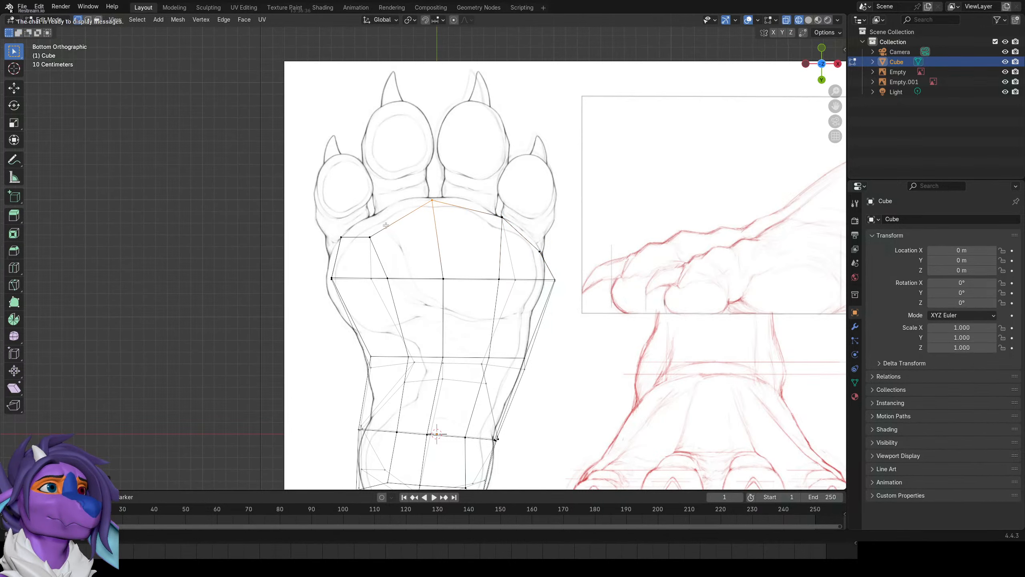
pyautogui.click(371, 237)
pyautogui.press('g')
pyautogui.click(385, 205)
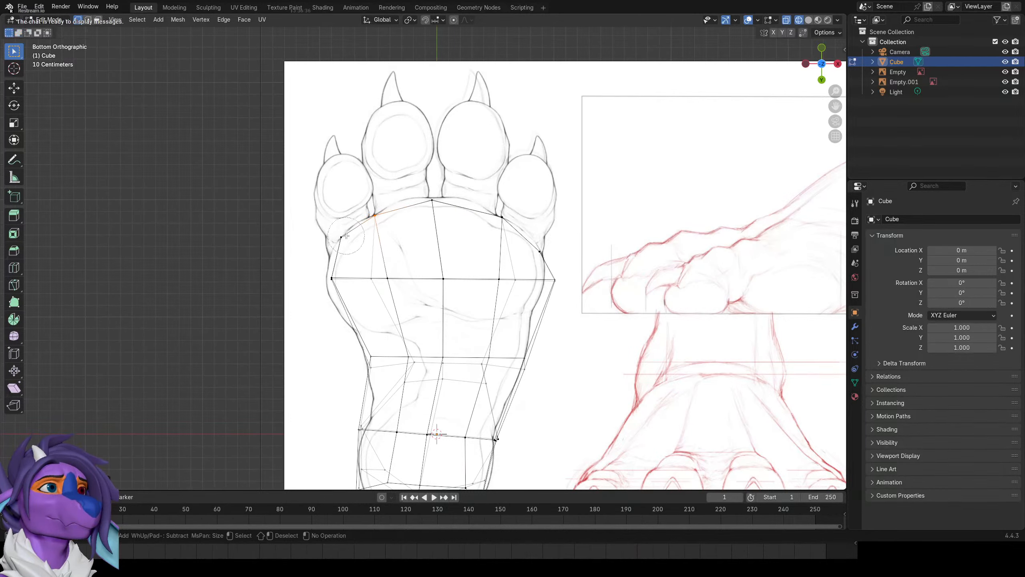
# Fit the -X front corner and the widest -X side vertex of the ball pad to the sole outline.
pyautogui.press('g')
pyautogui.rightClick(331, 237)
pyautogui.click(342, 241)
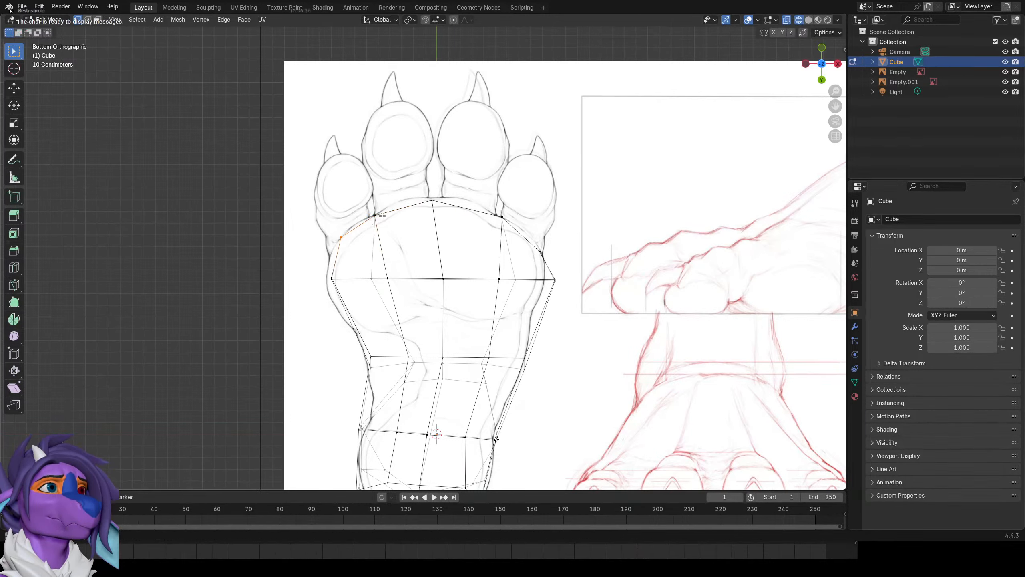
pyautogui.press('g')
pyautogui.click(338, 243)
pyautogui.click(331, 279)
pyautogui.press('g')
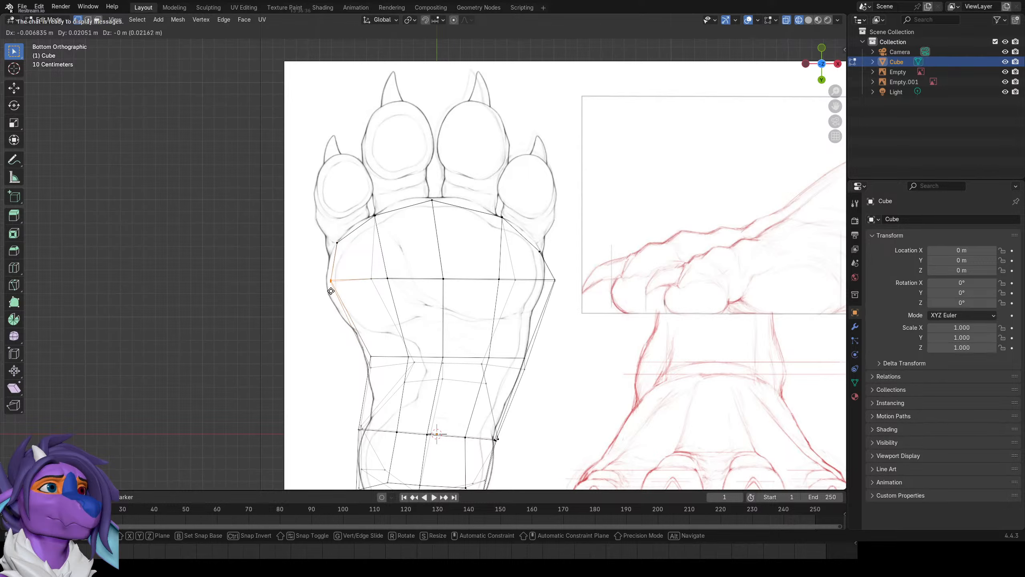
pyautogui.click(330, 295)
# Extrude the front faces of the second toe from -X and the outermost +X toe as short toe bases.
pyautogui.hotkey('shift', 'z')
pyautogui.moveTo(462, 299)
pyautogui.mouseDown(button='middle')
pyautogui.moveTo(451, 282)
pyautogui.moveTo(446, 315)
pyautogui.moveTo(469, 299)
pyautogui.moveTo(557, 304)
pyautogui.moveTo(549, 318)
pyautogui.moveTo(482, 281)
pyautogui.moveTo(442, 243)
pyautogui.moveTo(443, 222)
pyautogui.mouseUp(button='middle')
pyautogui.press('KP_3')
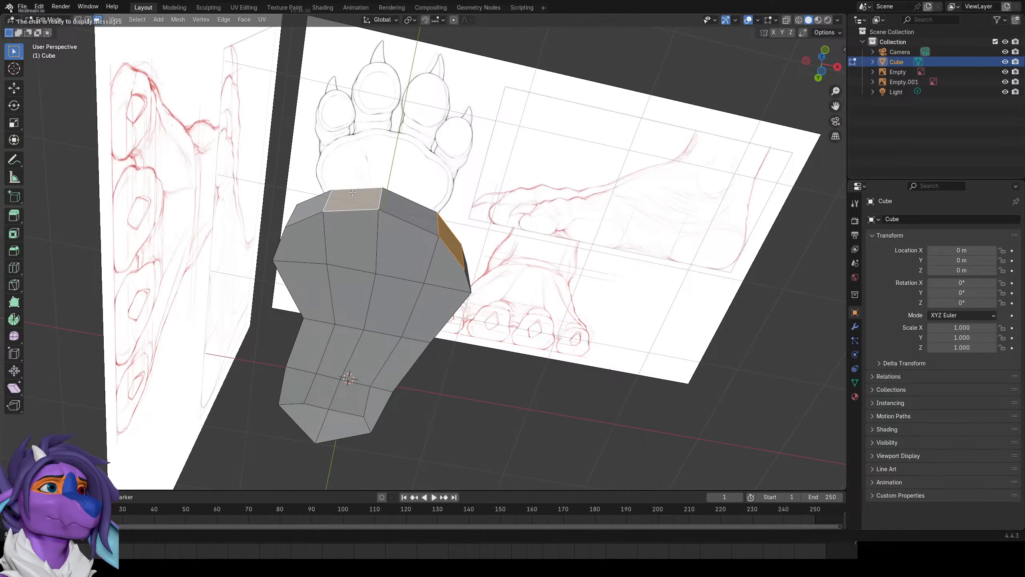
pyautogui.press('KP_7')
pyautogui.press('ctrl+KP_7')
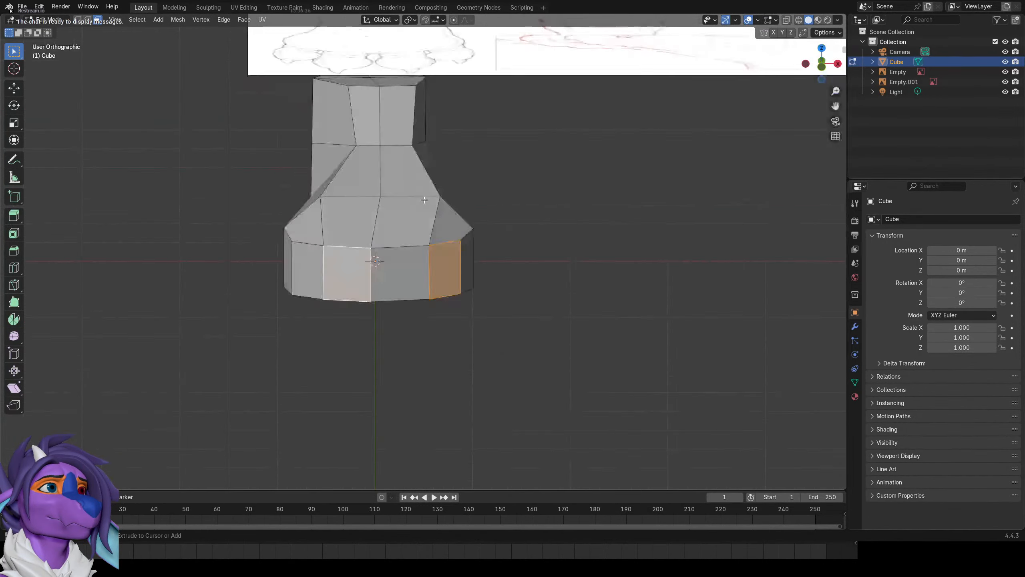
pyautogui.press('e')
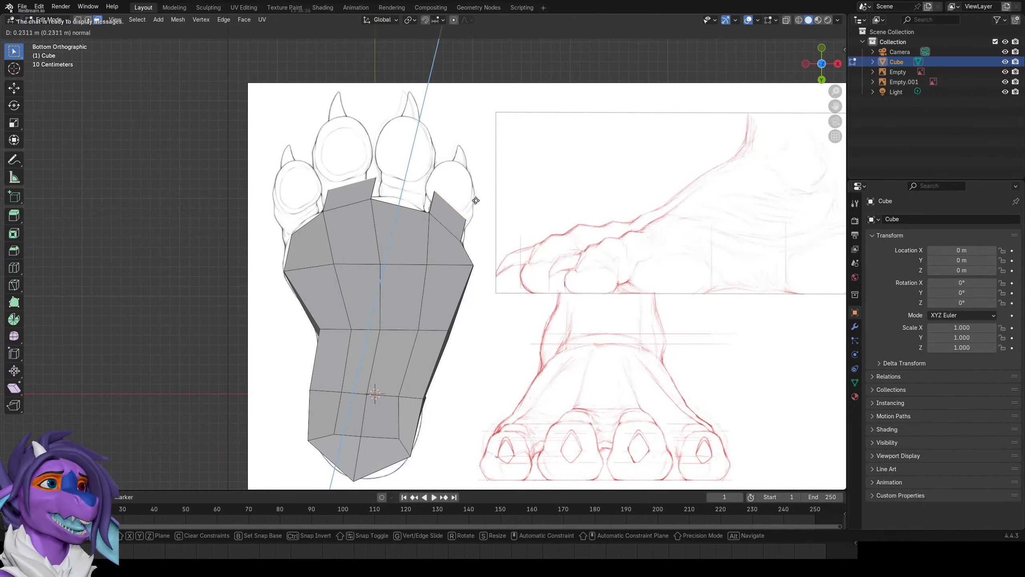
pyautogui.click(476, 200)
# Align the second toe's base end with the drawing and extrude it out to the toe's tip.
pyautogui.click(297, 167)
pyautogui.press('c')
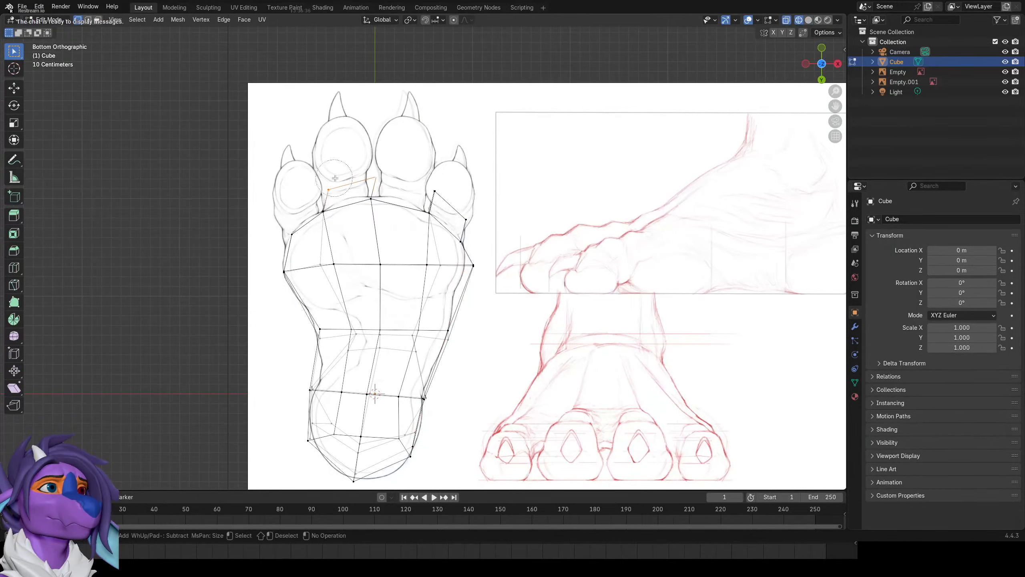
pyautogui.rightClick(335, 179)
pyautogui.press('g')
pyautogui.click(369, 174)
pyautogui.press('g')
pyautogui.click(367, 175)
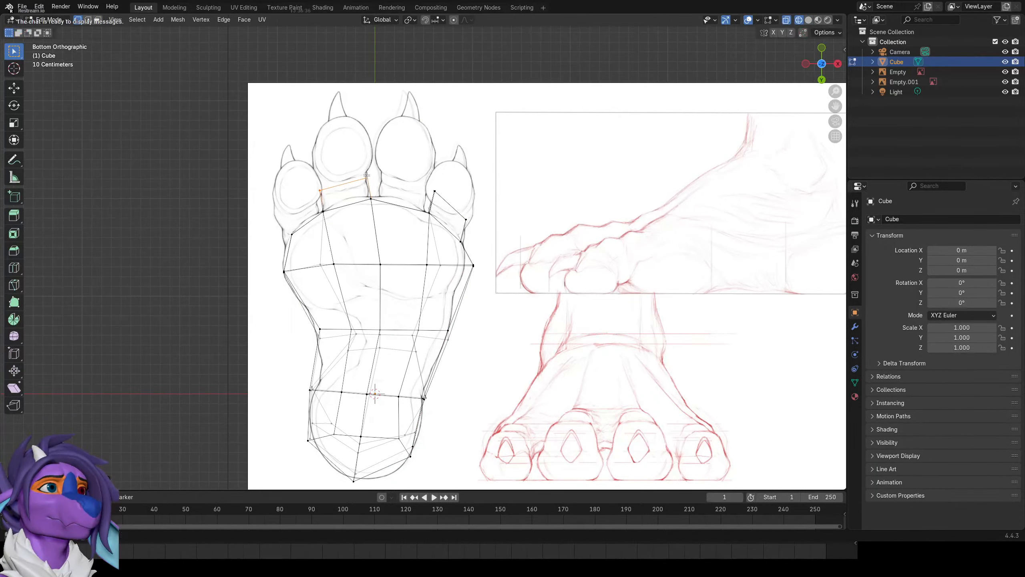
pyautogui.press('e')
pyautogui.click(376, 123)
# Scale the extruded toe's tip along Z in the right side view.
pyautogui.moveTo(417, 149); pyautogui.dragTo(352, 239, button='middle')
pyautogui.hotkey('shift', 'z')
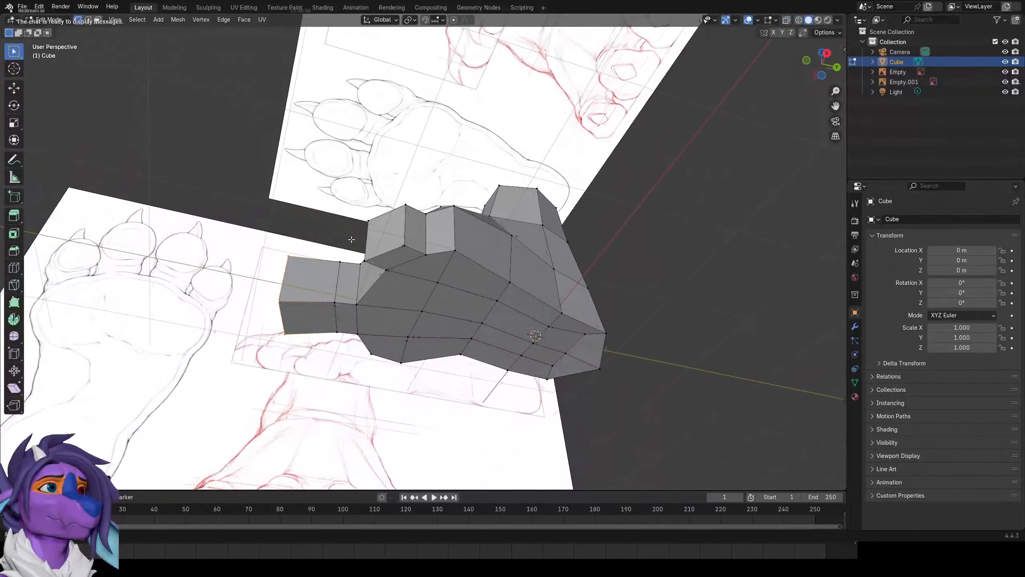
pyautogui.press('KP_3')
pyautogui.press('s')
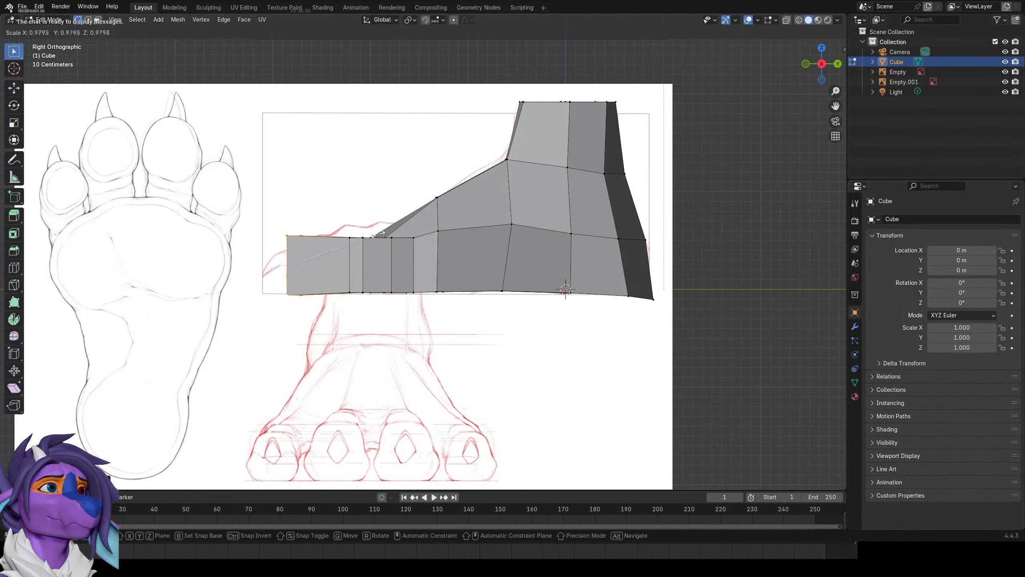
pyautogui.press('z')
pyautogui.click(355, 240)
# Rotate the end face of the outermost +X toe base and extrude it out toward the toe's tip.
pyautogui.moveTo(356, 238); pyautogui.dragTo(394, 255, button='middle')
pyautogui.click(359, 225)
pyautogui.keyDown('alt'); pyautogui.click(353, 216); pyautogui.keyUp('alt')
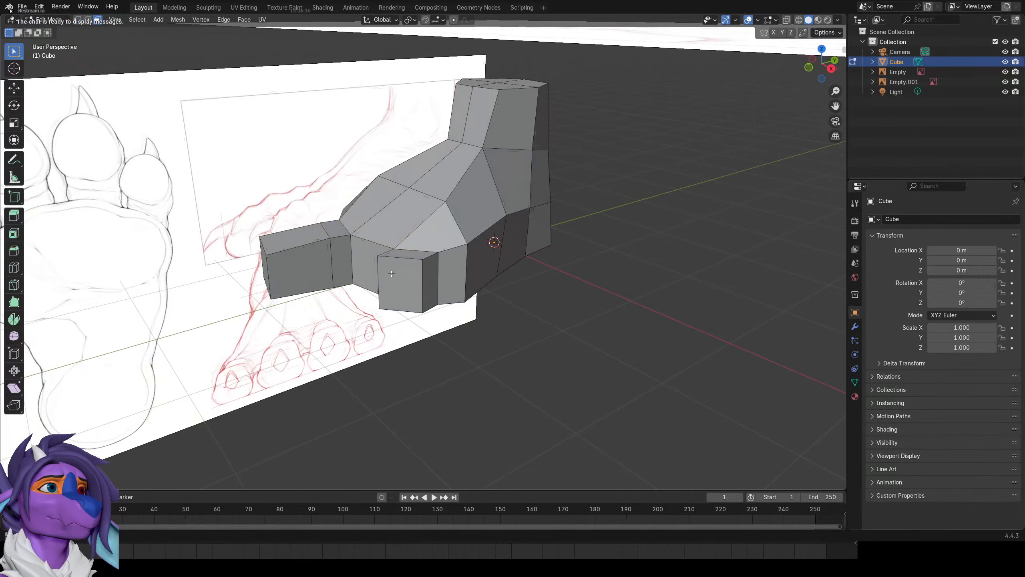
pyautogui.click(392, 273)
pyautogui.press('ctrl+KP_7')
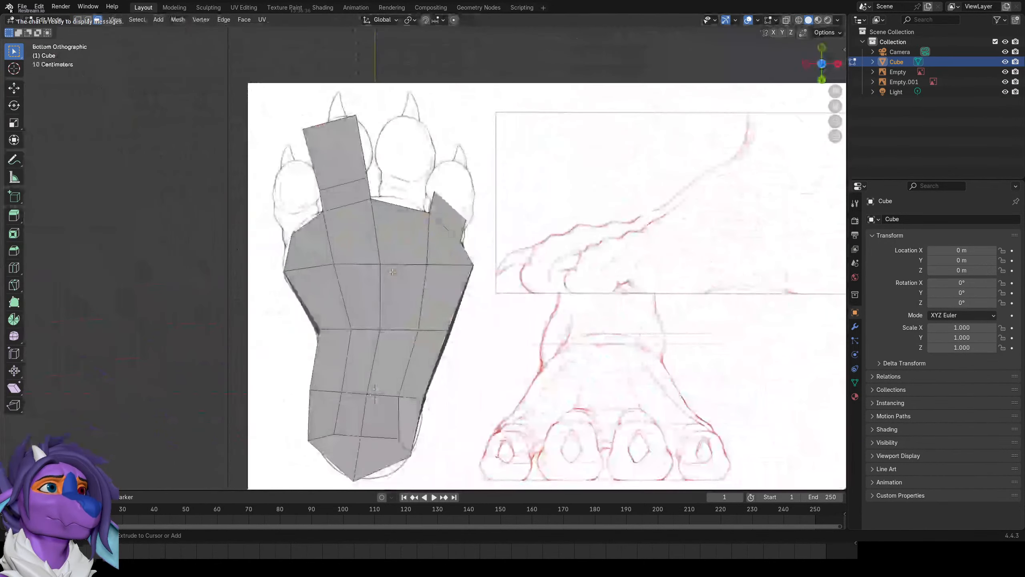
pyautogui.press('r')
pyautogui.click(497, 219)
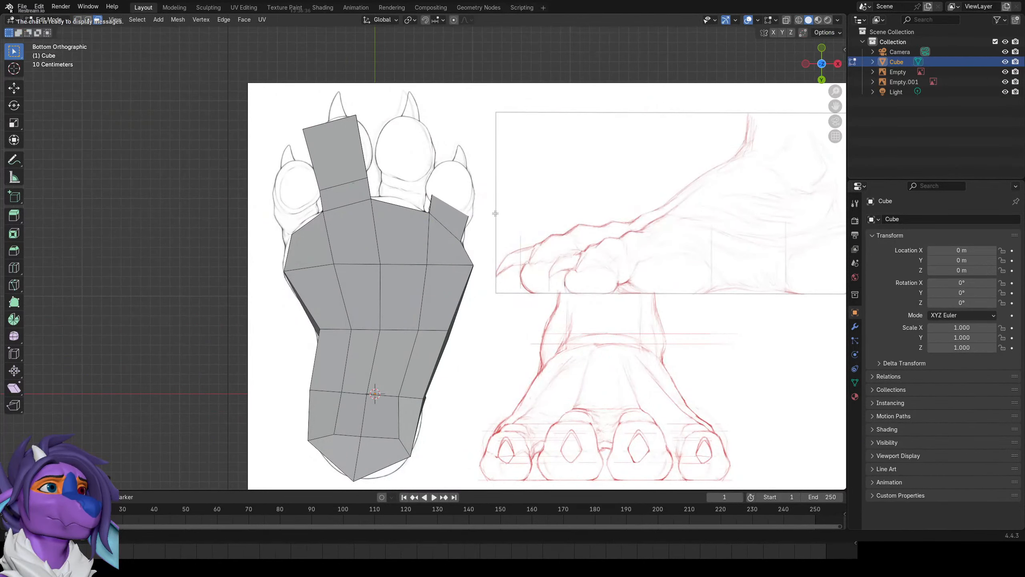
pyautogui.press('g')
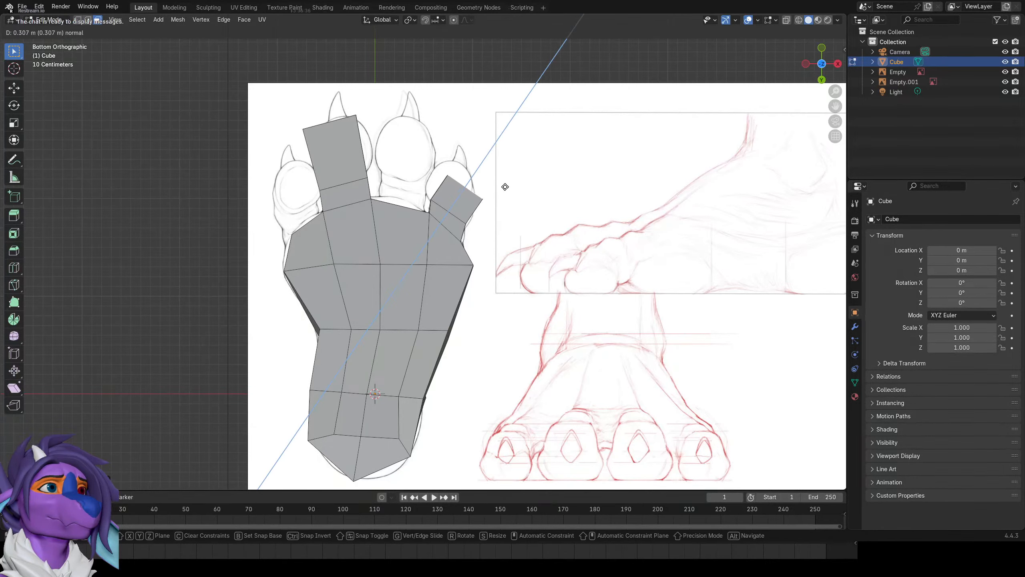
pyautogui.click(498, 164)
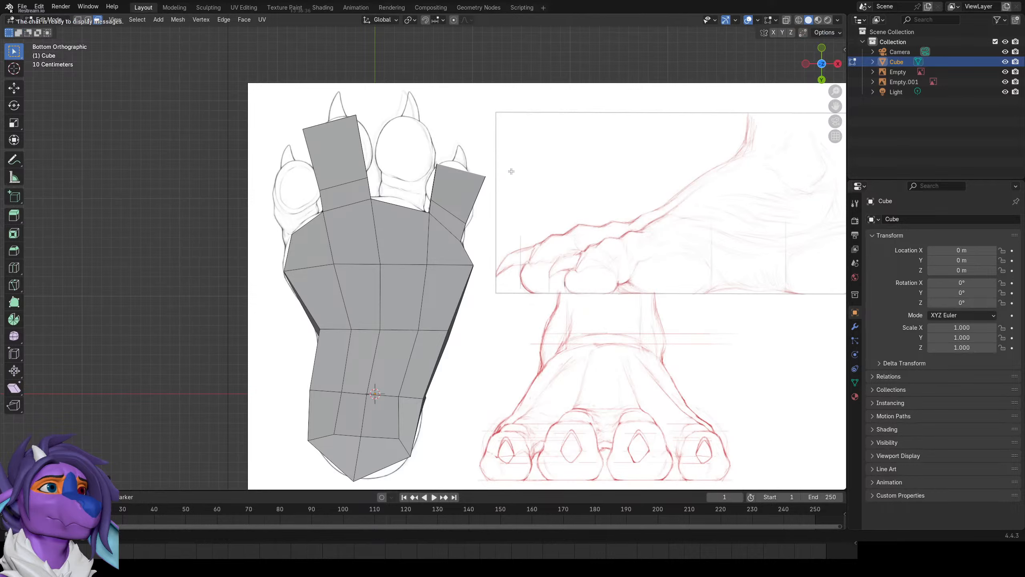
# Extrude the third toe from its front face in two segments to the tip and scale its end face.
pyautogui.moveTo(502, 164); pyautogui.dragTo(451, 218, button='middle')
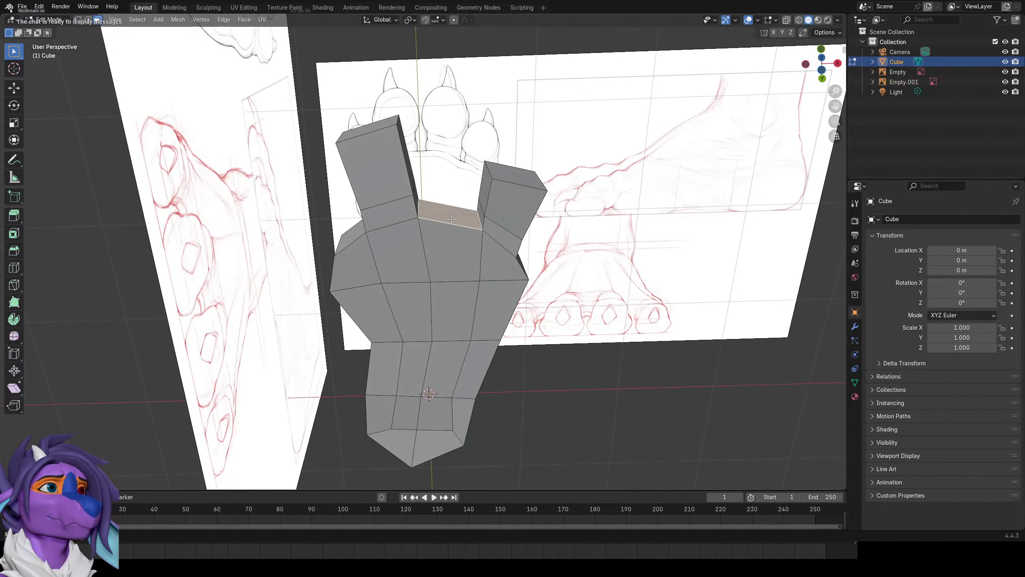
pyautogui.press('ctrl+KP_7')
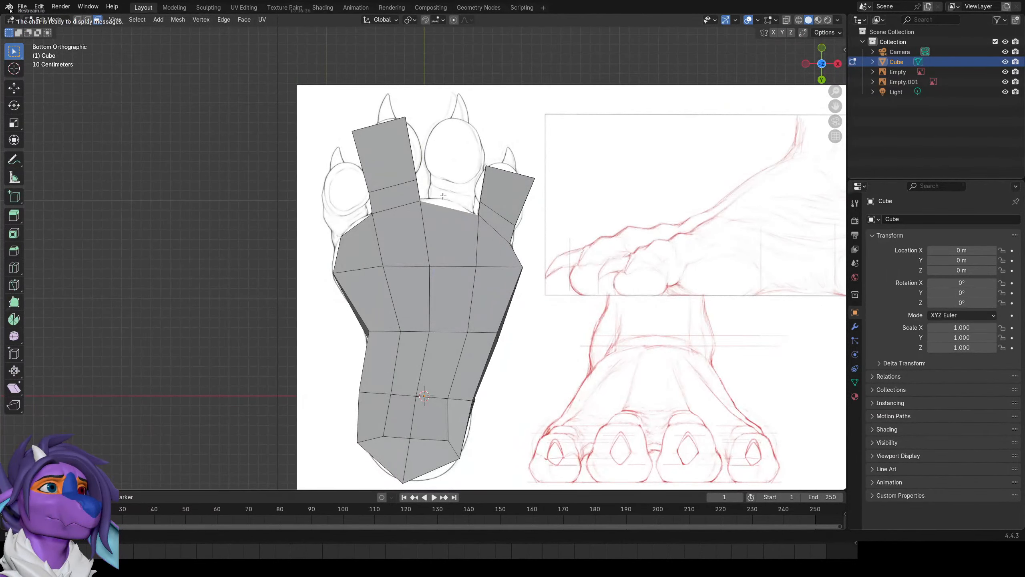
pyautogui.press('e')
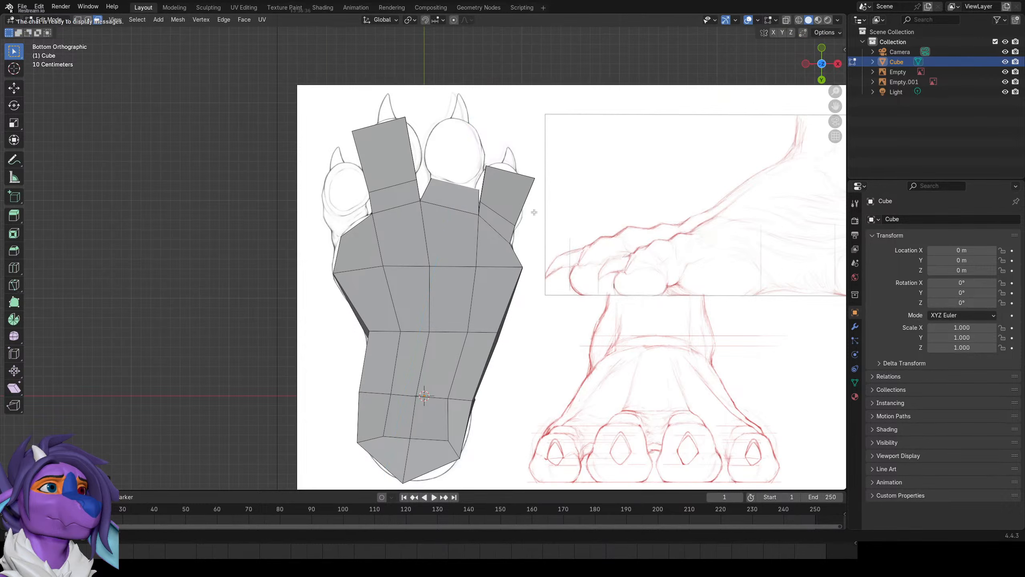
pyautogui.click(550, 156)
pyautogui.press('s')
pyautogui.click(573, 158)
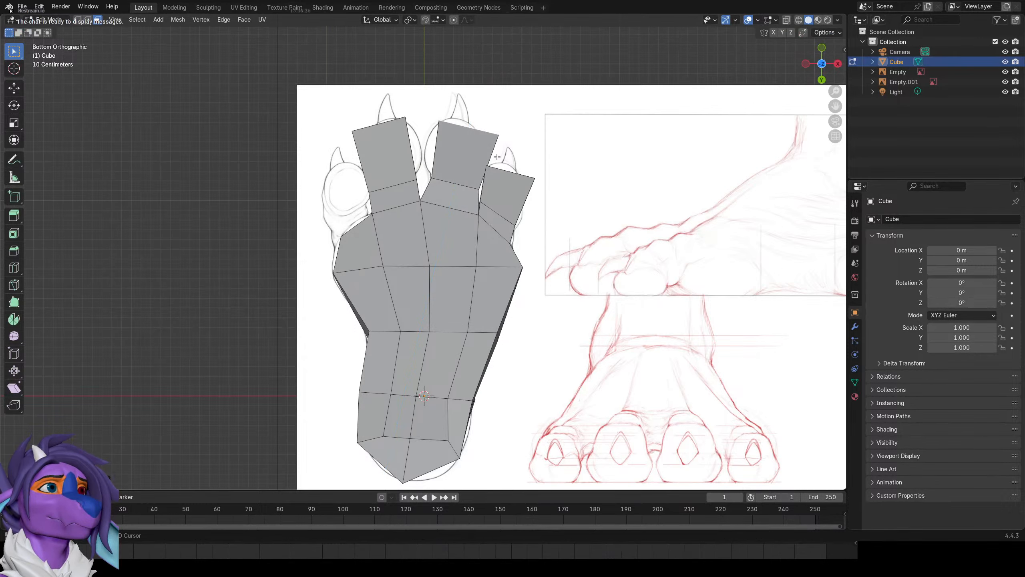
# Extrude the outermost -X toe from its front face in two segments toward the toe's tip.
pyautogui.keyDown('shift'); pyautogui.moveTo(377, 193); pyautogui.dragTo(458, 237, button='middle'); pyautogui.keyUp('shift')
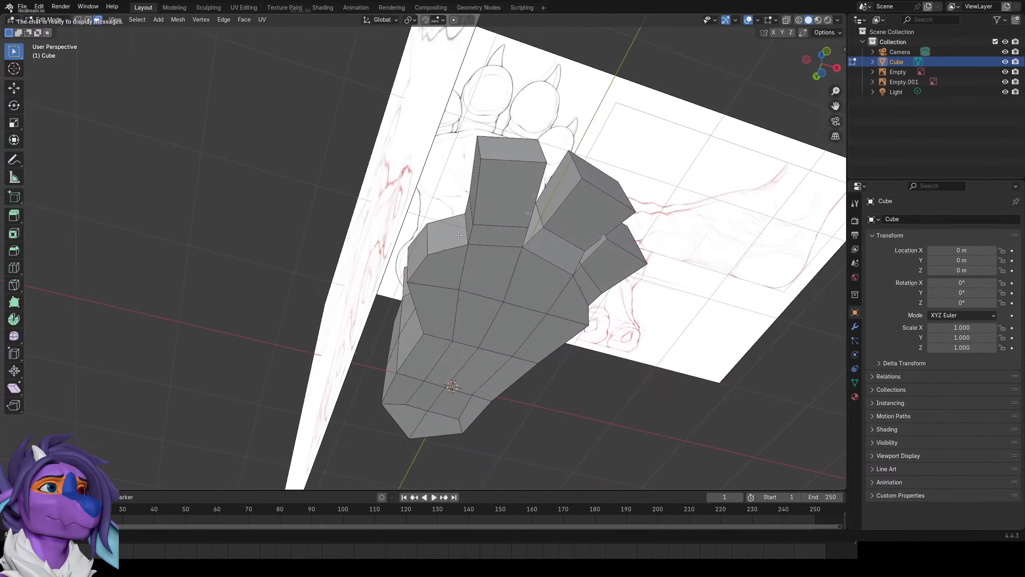
pyautogui.press('ctrl+KP_1')
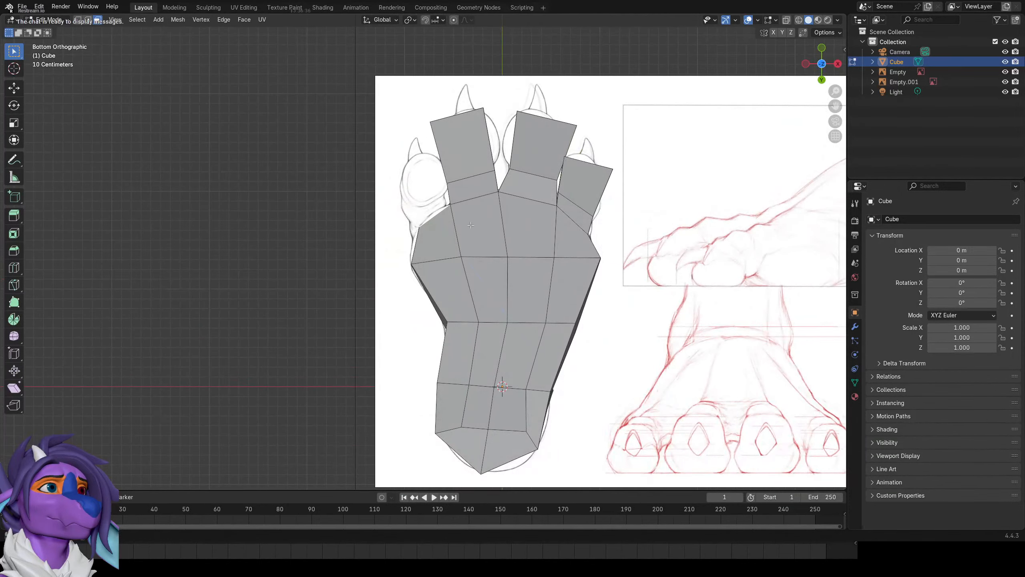
pyautogui.press('e')
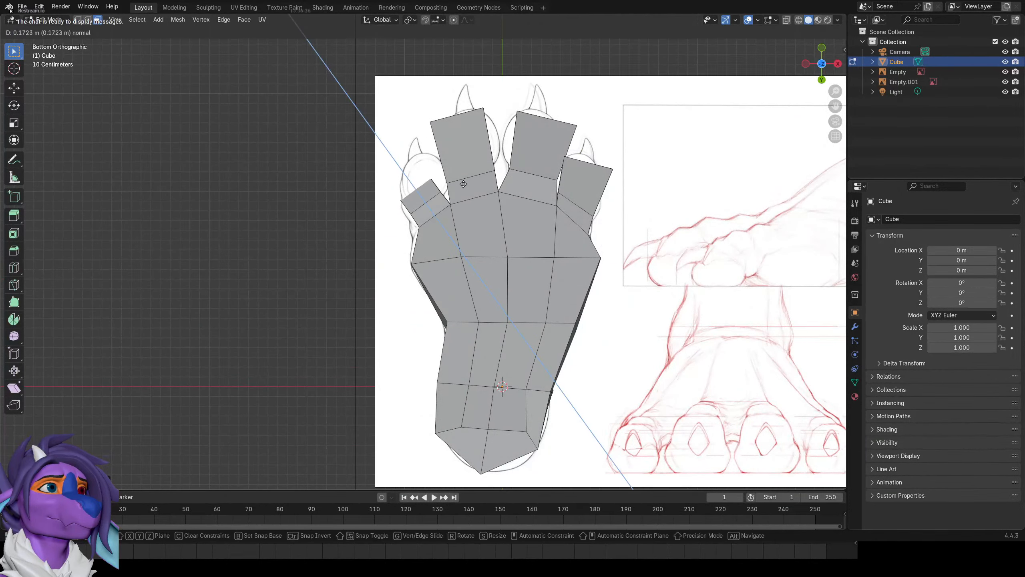
pyautogui.click(470, 170)
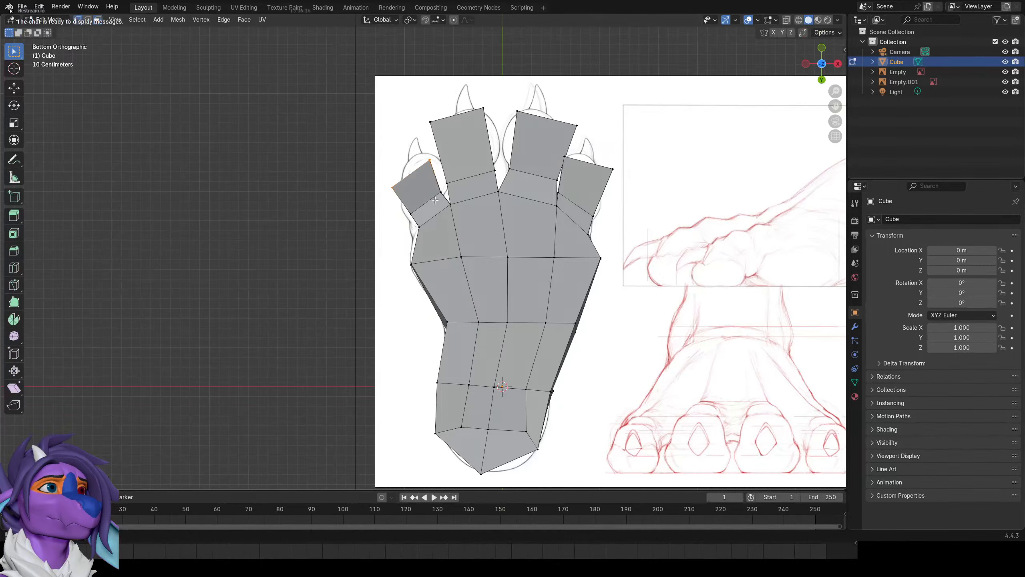
# Show the mesh in wireframe in the bottom view and move the outermost -X toe's outer base vertex onto the drawn outline.
pyautogui.rightClick(406, 244)
pyautogui.press('z')
pyautogui.click(375, 242)
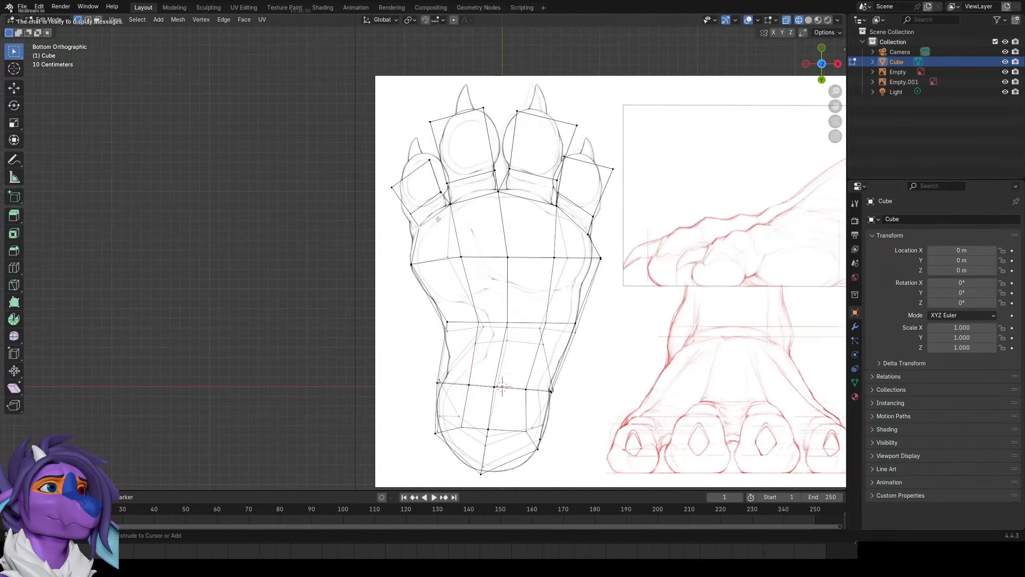
pyautogui.press('g')
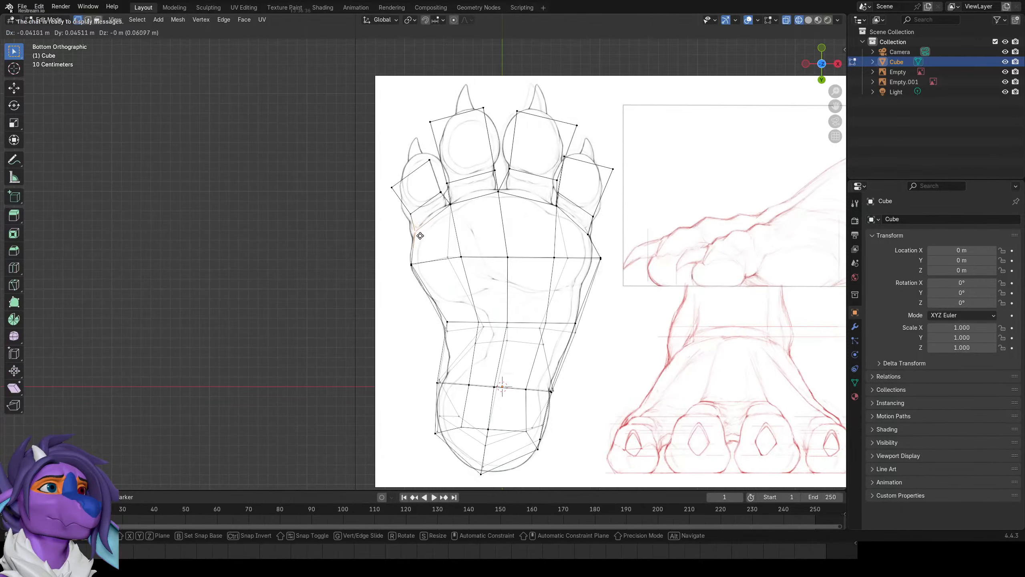
pyautogui.click(422, 236)
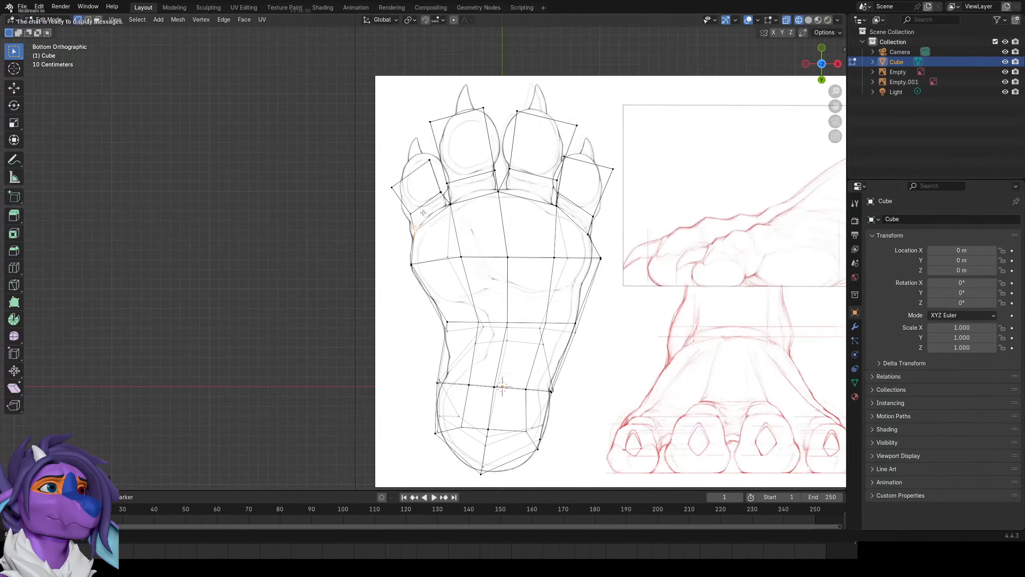
# Move the outermost -X toe's outer tip corner and its inner-side vertices to match the toe in the sole drawing.
pyautogui.rightClick(391, 184)
pyautogui.press('g')
pyautogui.click(398, 181)
pyautogui.hotkey('alt', 'a')
pyautogui.press('c')
pyautogui.moveTo(429, 167); pyautogui.dragTo(434, 192)
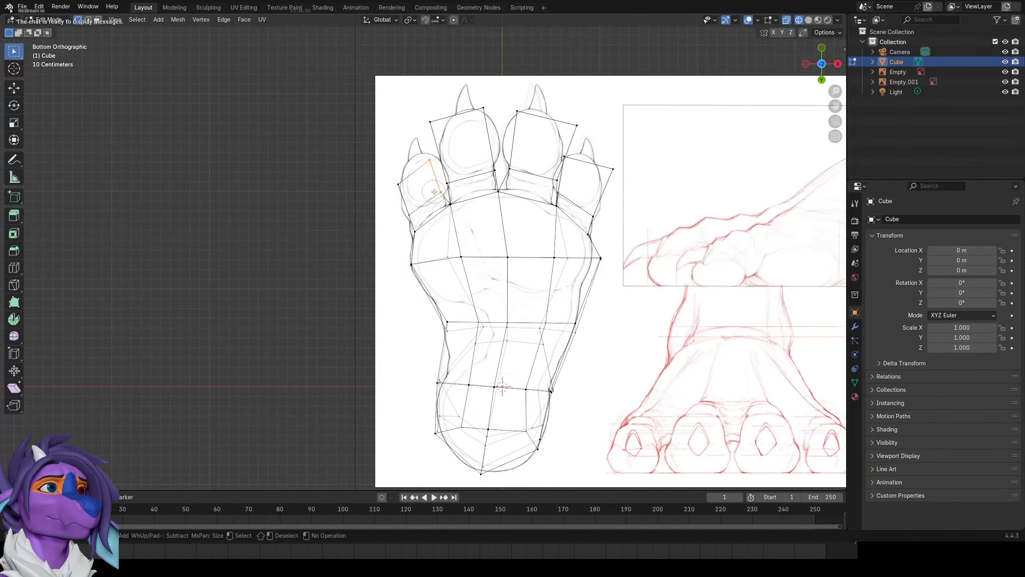
pyautogui.rightClick(434, 192)
pyautogui.press('g')
pyautogui.click(437, 189)
# Return to solid shading and raise the top edges at the bases of all four toes along Z.
pyautogui.hotkey('shift', 'z')
pyautogui.press('Tab')
pyautogui.moveTo(534, 214)
pyautogui.keyDown('shift'); pyautogui.mouseDown(button='middle')
pyautogui.moveTo(487, 224)
pyautogui.moveTo(524, 285)
pyautogui.moveTo(502, 324)
pyautogui.mouseUp(button='middle'); pyautogui.keyUp('shift')
pyautogui.press('Tab')
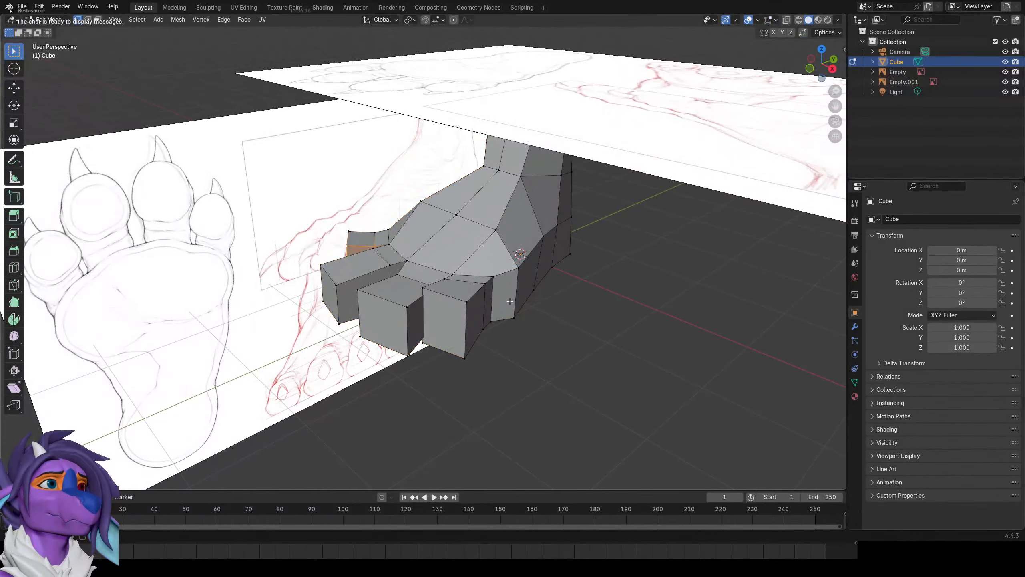
pyautogui.press('KP_3')
pyautogui.moveTo(326, 228); pyautogui.dragTo(445, 329, button='middle')
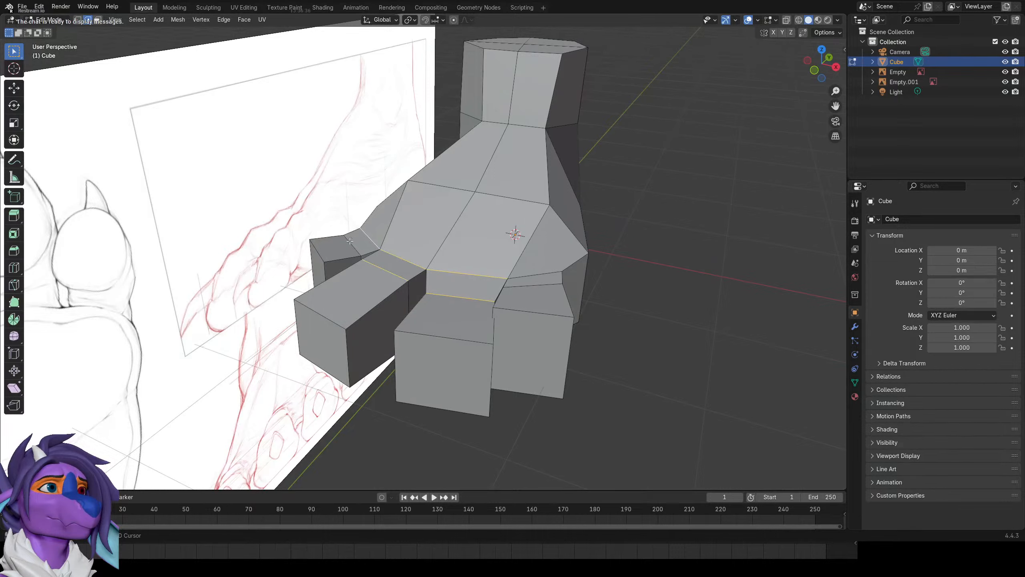
pyautogui.keyDown('shift'); pyautogui.click(540, 274); pyautogui.keyUp('shift')
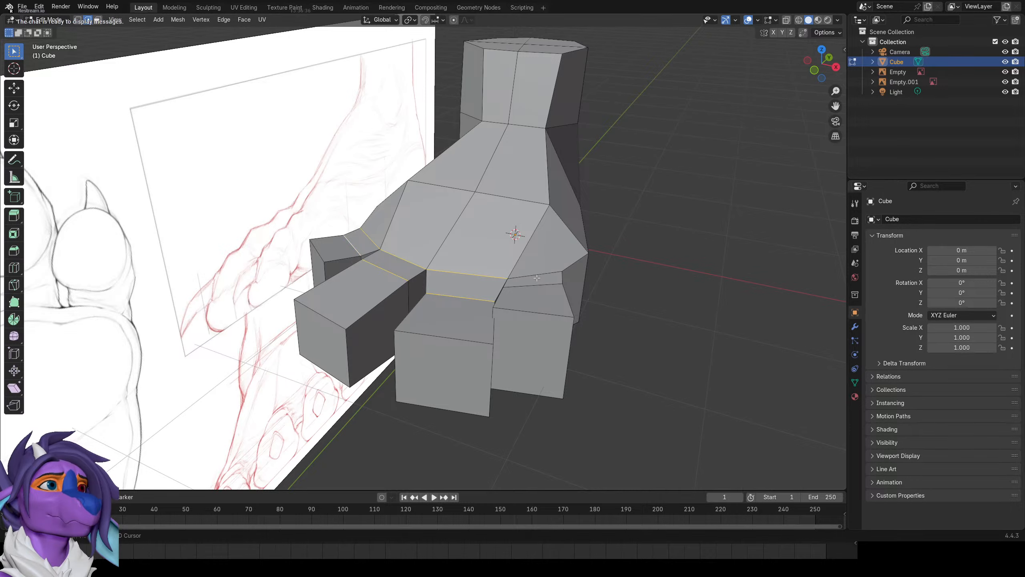
pyautogui.press('g')
pyautogui.press('z')
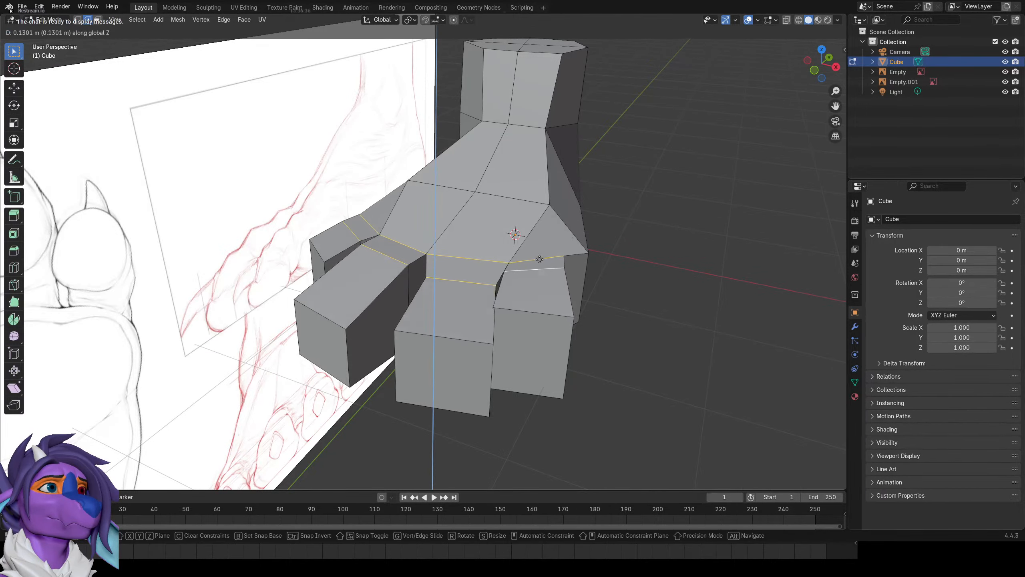
pyautogui.click(542, 246)
# Lower the top edges of the toe tips along Z by about 0.1 m so the toes slope downward.
pyautogui.press('Tab')
pyautogui.moveTo(540, 244); pyautogui.dragTo(507, 270, button='middle')
pyautogui.press('Tab')
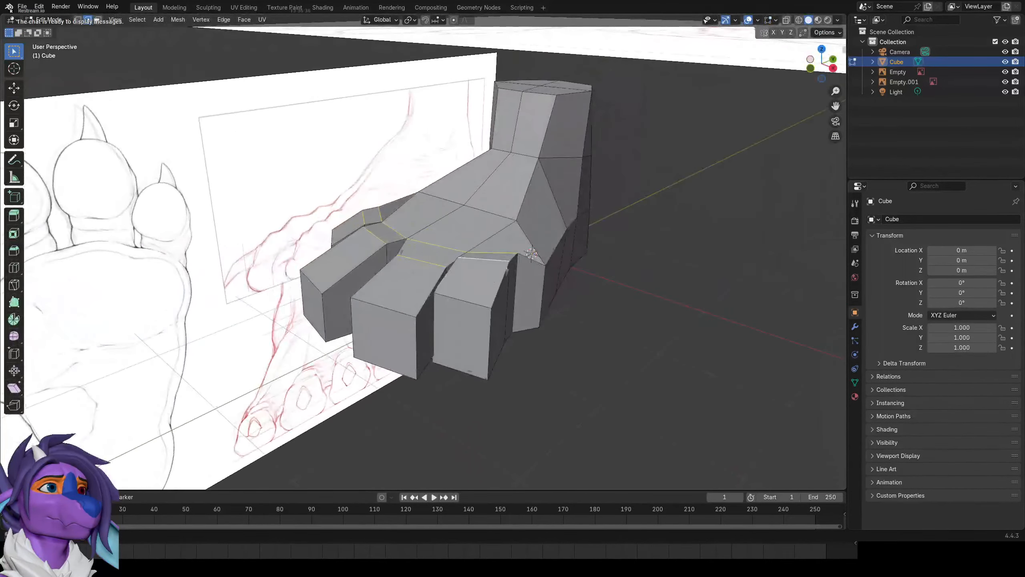
pyautogui.keyDown('shift'); pyautogui.click(389, 295); pyautogui.keyUp('shift')
pyautogui.keyDown('shift'); pyautogui.click(326, 280); pyautogui.keyUp('shift')
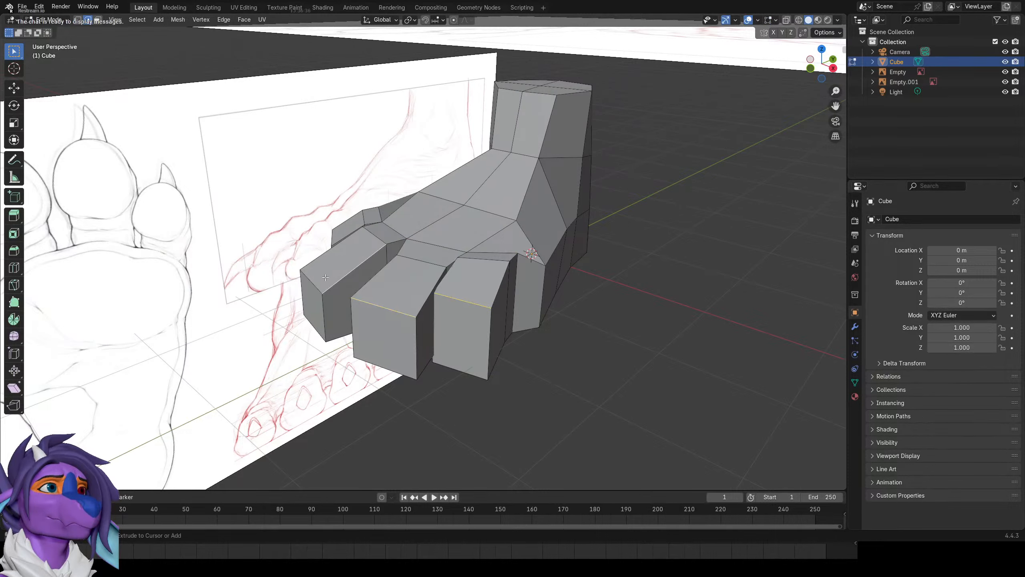
pyautogui.press('g')
pyautogui.press('z')
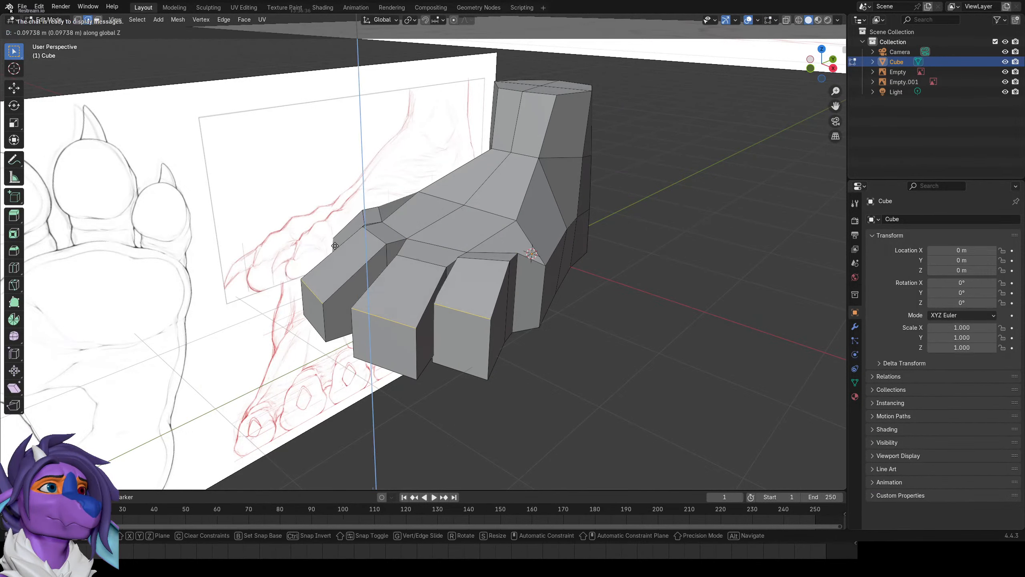
pyautogui.click(505, 322)
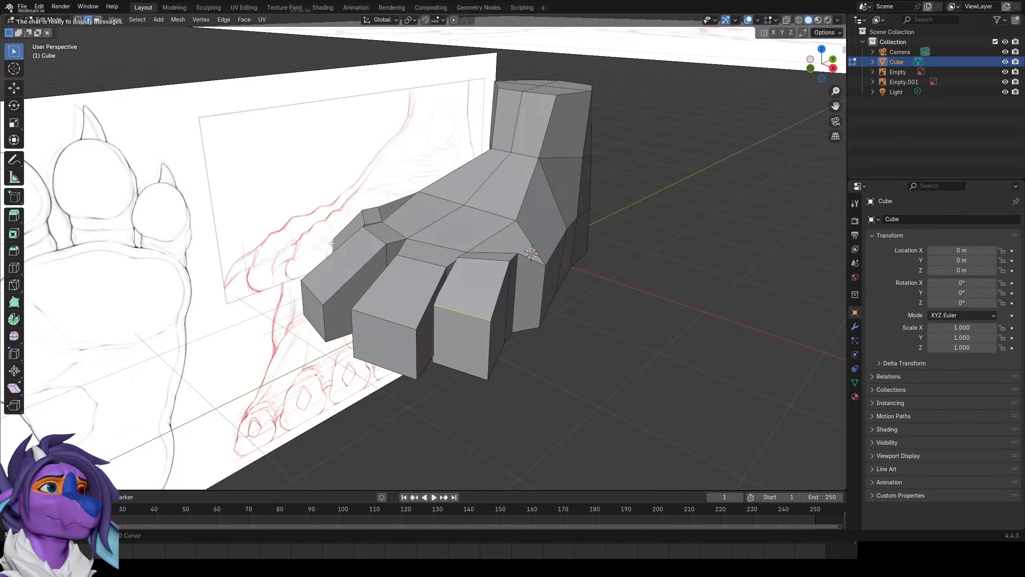
# Compare the toe heights with the side reference and reposition the top base vertex of the outermost -X toe.
pyautogui.press('KP_3')
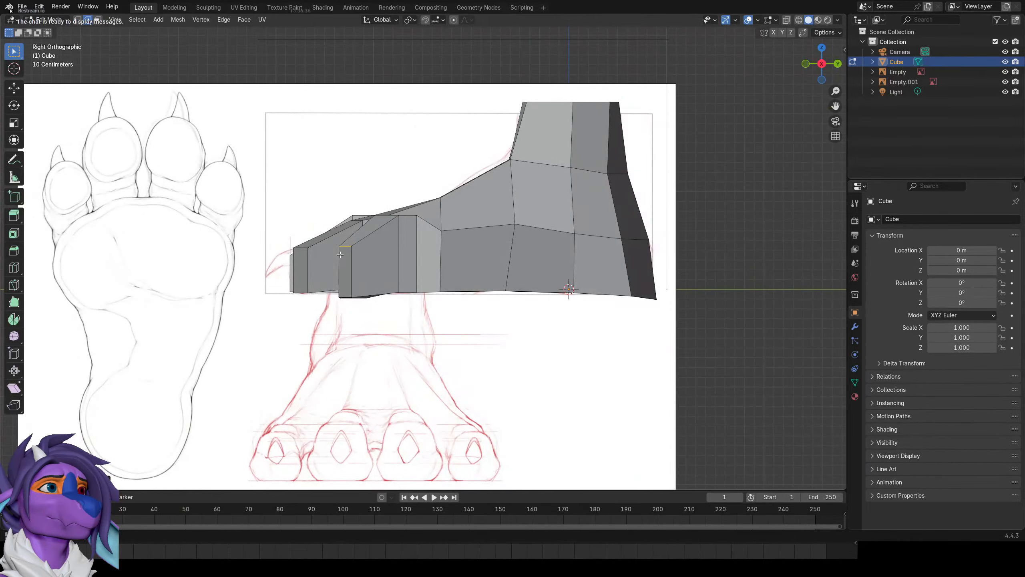
pyautogui.hotkey('alt', 'z')
pyautogui.scroll(2, 419, 302)
pyautogui.hotkey('alt', 'z')
pyautogui.keyDown('shift'); pyautogui.moveTo(508, 229); pyautogui.dragTo(353, 267, button='middle'); pyautogui.keyUp('shift')
pyautogui.scroll(-2, 397, 250)
pyautogui.press('Tab')
pyautogui.press('Tab')
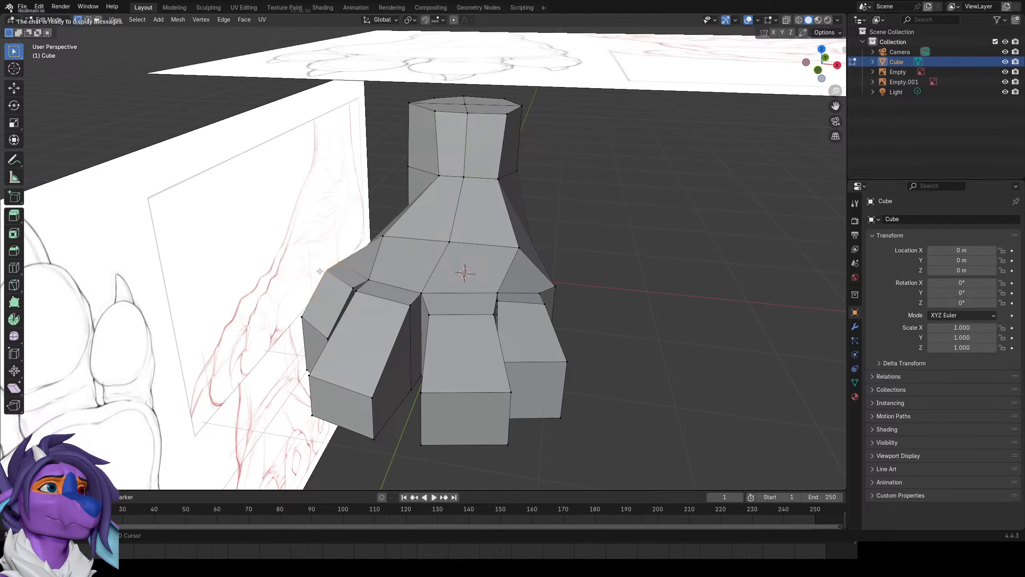
pyautogui.press('g')
pyautogui.click(316, 278)
# Delete the centre vertex of the ankle's top cap to leave the ankle open.
pyautogui.press('Tab')
pyautogui.moveTo(521, 334); pyautogui.dragTo(408, 173, button='middle')
pyautogui.press('Tab')
pyautogui.press('x')
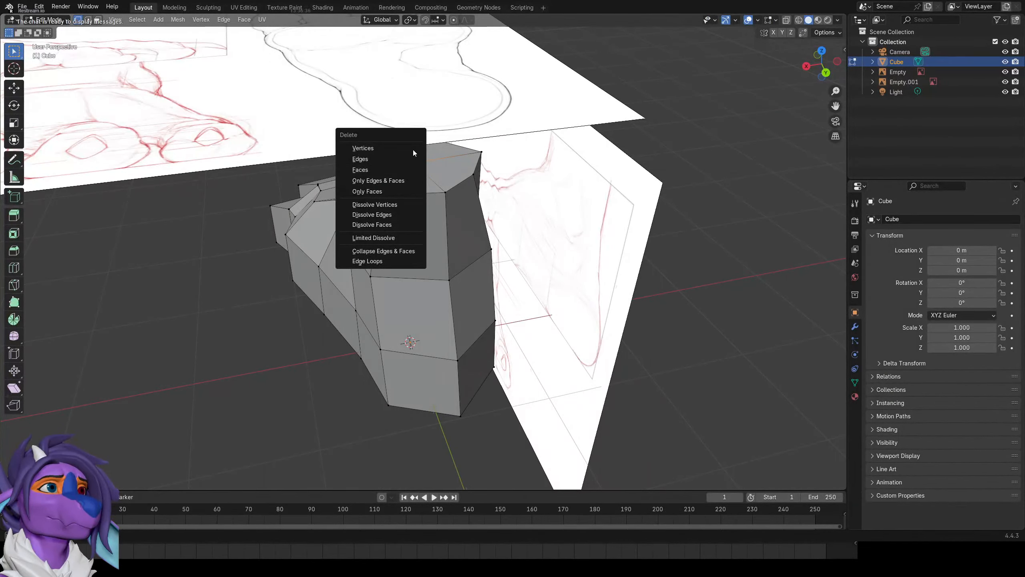
pyautogui.click(409, 151)
pyautogui.press('Tab')
pyautogui.press('KP_3')
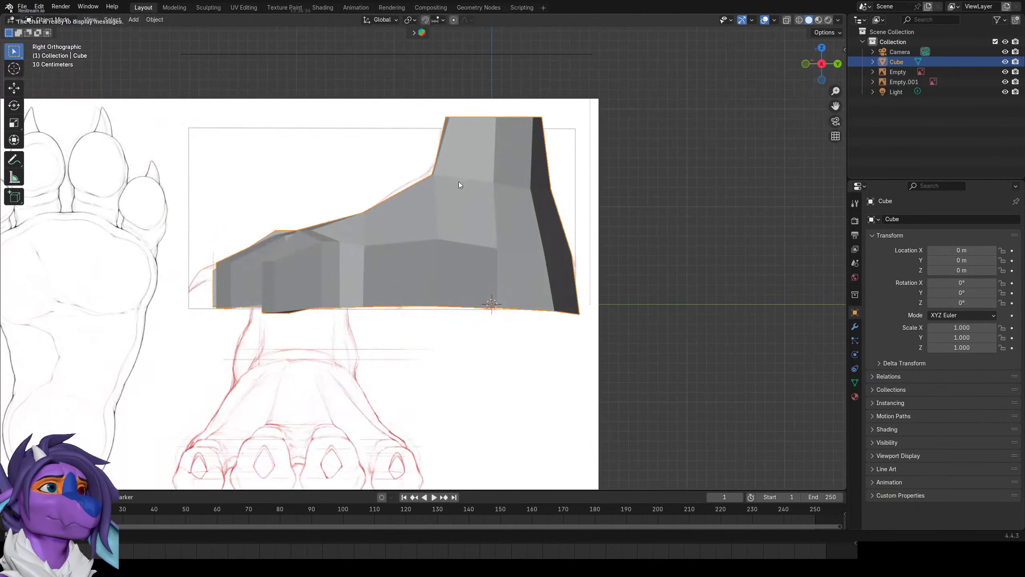
pyautogui.press('Tab')
pyautogui.keyDown('shift'); pyautogui.moveTo(510, 277); pyautogui.dragTo(379, 283, button='middle'); pyautogui.keyUp('shift')
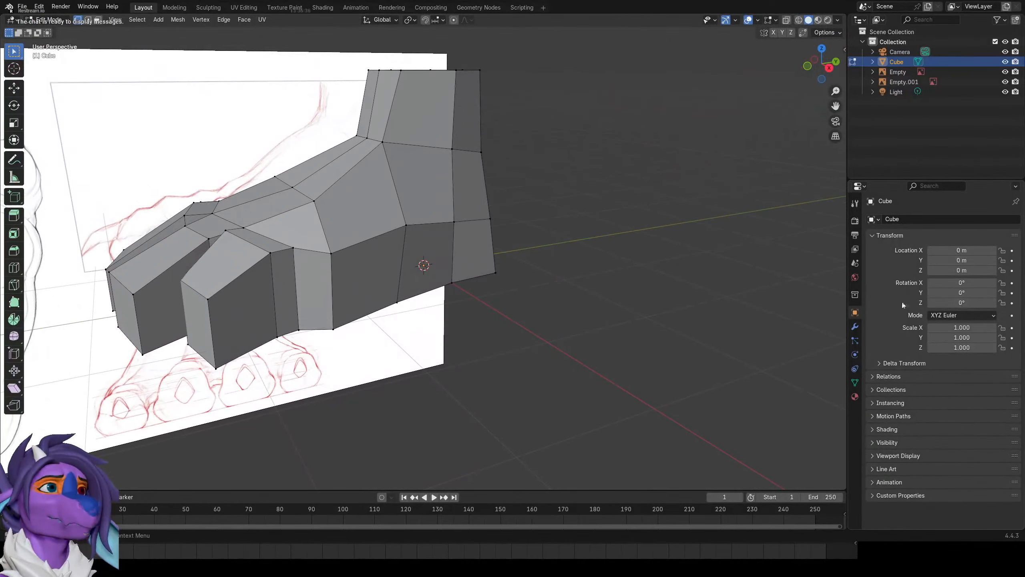
# Add a Subdivision modifier to the foot and inspect the smoothed shape.
pyautogui.click(856, 326)
pyautogui.click(901, 218)
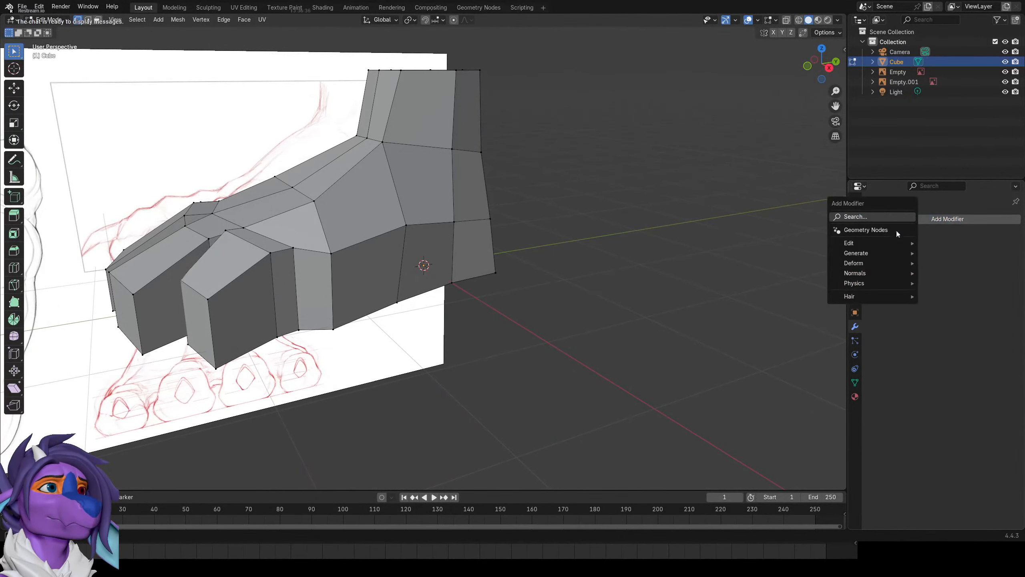
pyautogui.moveTo(876, 258)
pyautogui.click(960, 382)
pyautogui.moveTo(573, 242); pyautogui.dragTo(565, 311, button='middle')
pyautogui.moveTo(771, 314); pyautogui.dragTo(778, 275, button='middle')
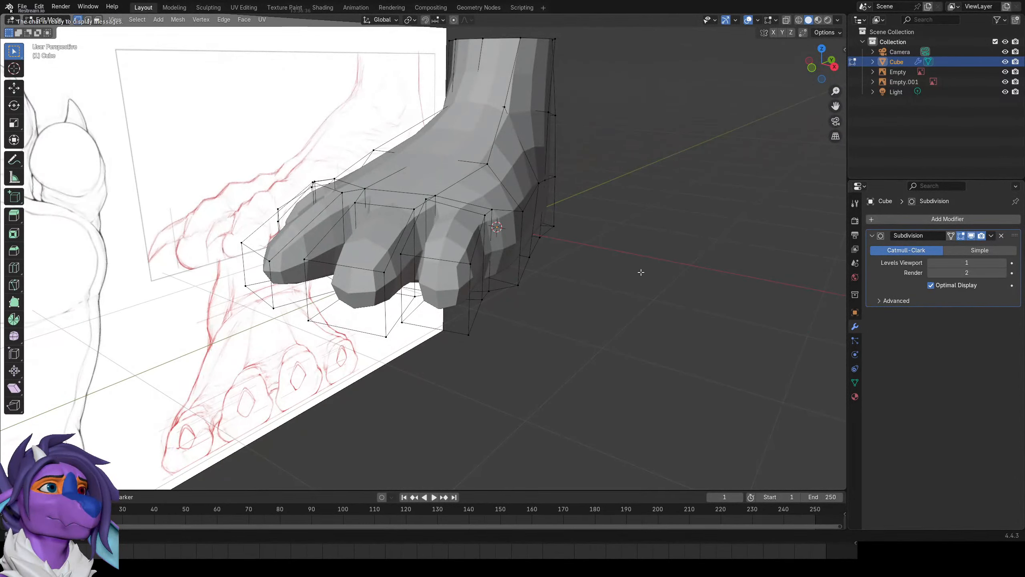
pyautogui.moveTo(641, 273)
pyautogui.mouseDown(button='middle')
pyautogui.moveTo(646, 315)
pyautogui.moveTo(654, 267)
pyautogui.mouseUp(button='middle')
# Apply the Subdivision modifier in Object Mode and reopen the mesh for editing in the right side view.
pyautogui.press('Tab')
pyautogui.hotkey('ctrl', 'a')
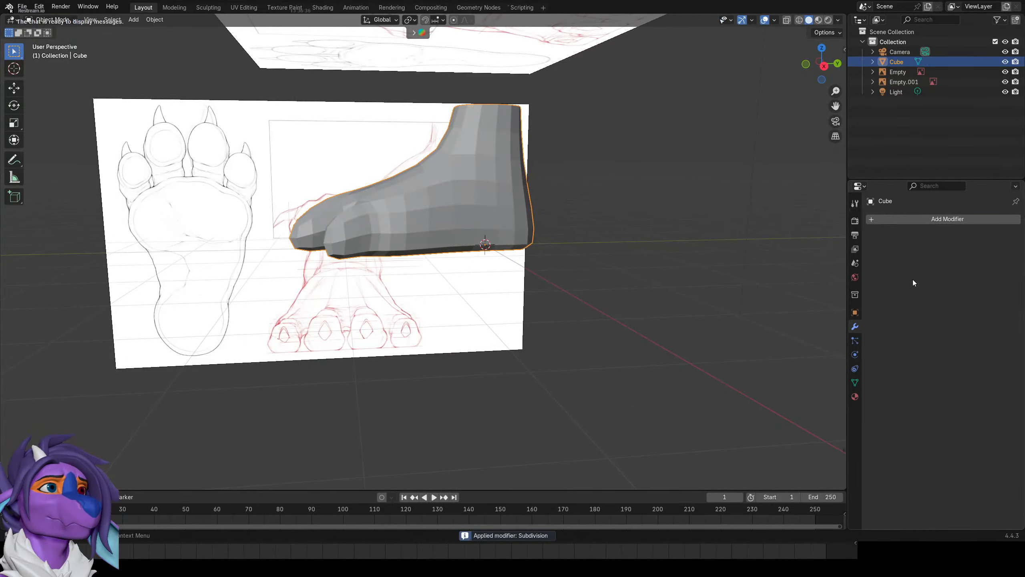
pyautogui.press('Tab')
pyautogui.press('KP_3')
pyautogui.scroll(3, 565, 221)
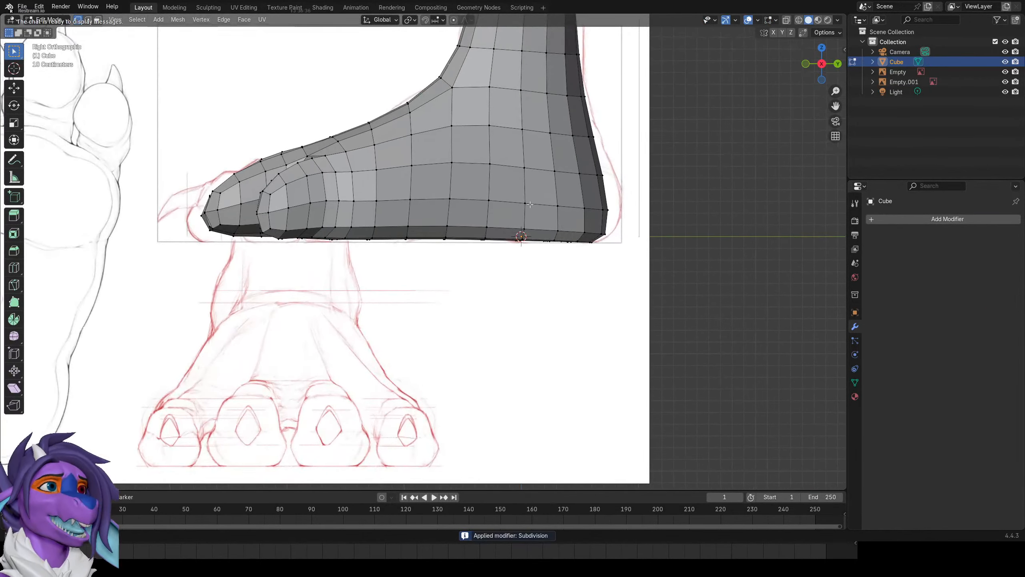
# Select the back-of-heel vertices in wireframe and move them outward and down toward the heel outline in the side reference.
pyautogui.keyDown('shift'); pyautogui.moveTo(618, 206); pyautogui.dragTo(504, 252, button='middle'); pyautogui.keyUp('shift')
pyautogui.hotkey('shift', 'z')
pyautogui.scroll(-2, 444, 243)
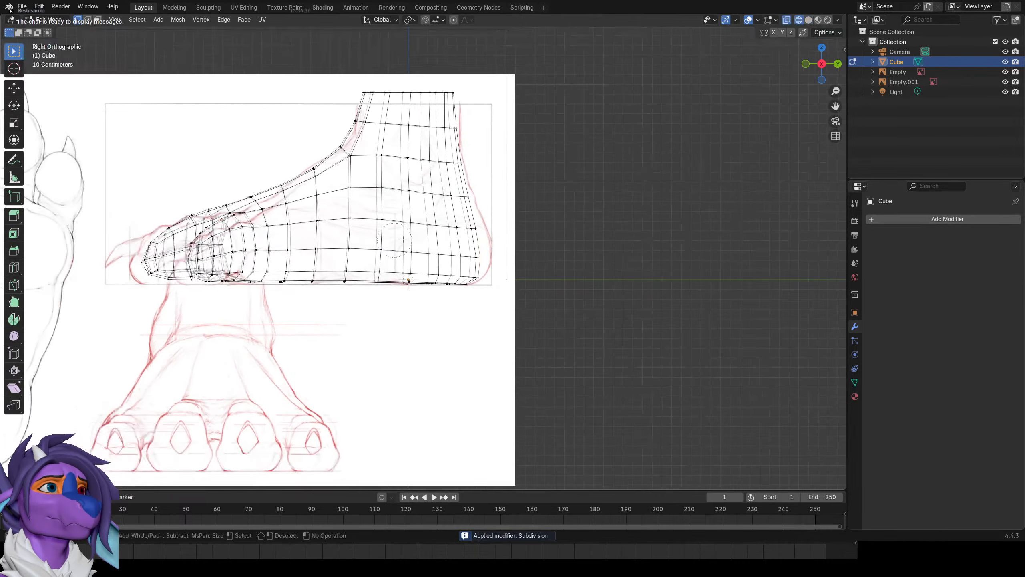
pyautogui.press('c')
pyautogui.moveTo(488, 251); pyautogui.dragTo(466, 207)
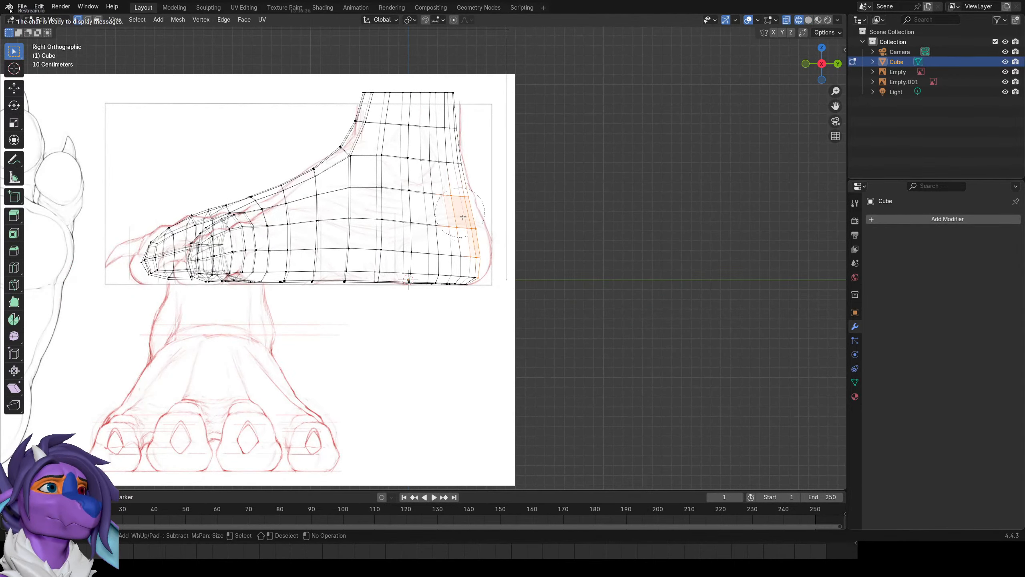
pyautogui.press('c')
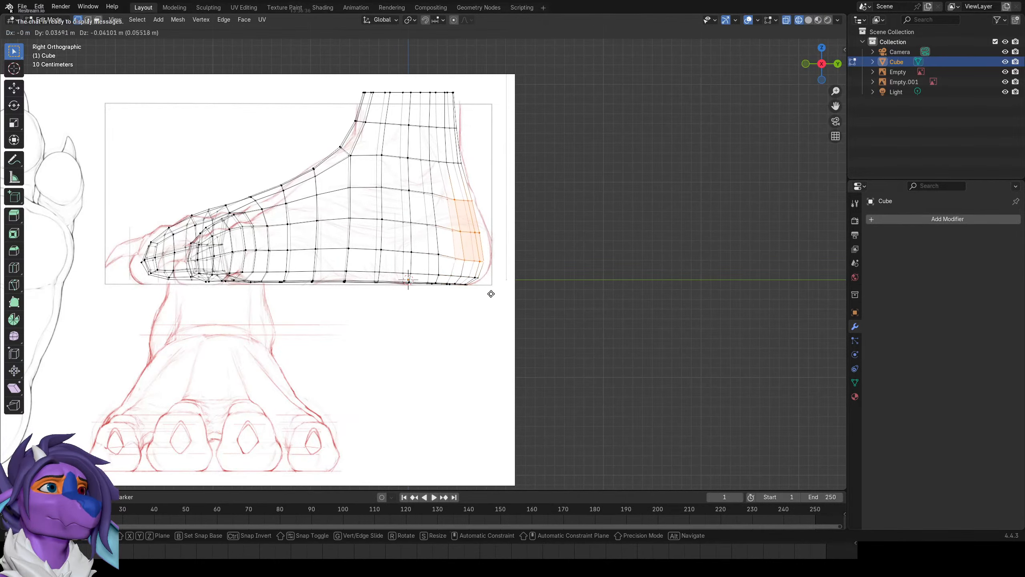
pyautogui.moveTo(496, 298)
pyautogui.mouseDown(button='middle')
pyautogui.moveTo(497, 238)
pyautogui.moveTo(602, 277)
pyautogui.mouseUp(button='middle')
pyautogui.press('z')
pyautogui.click(648, 273)
# Undo the heel reshaping and the applied subdivision.
pyautogui.moveTo(521, 247)
pyautogui.mouseDown(button='middle')
pyautogui.moveTo(554, 275)
pyautogui.moveTo(426, 222)
pyautogui.mouseUp(button='middle')
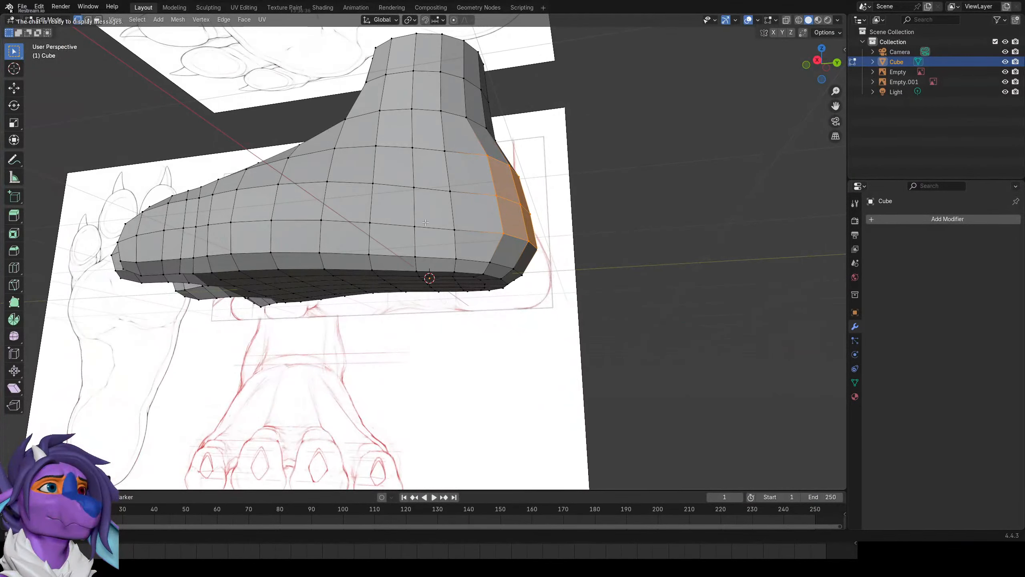
pyautogui.press('KP_3')
pyautogui.press('ctrl+KP_7')
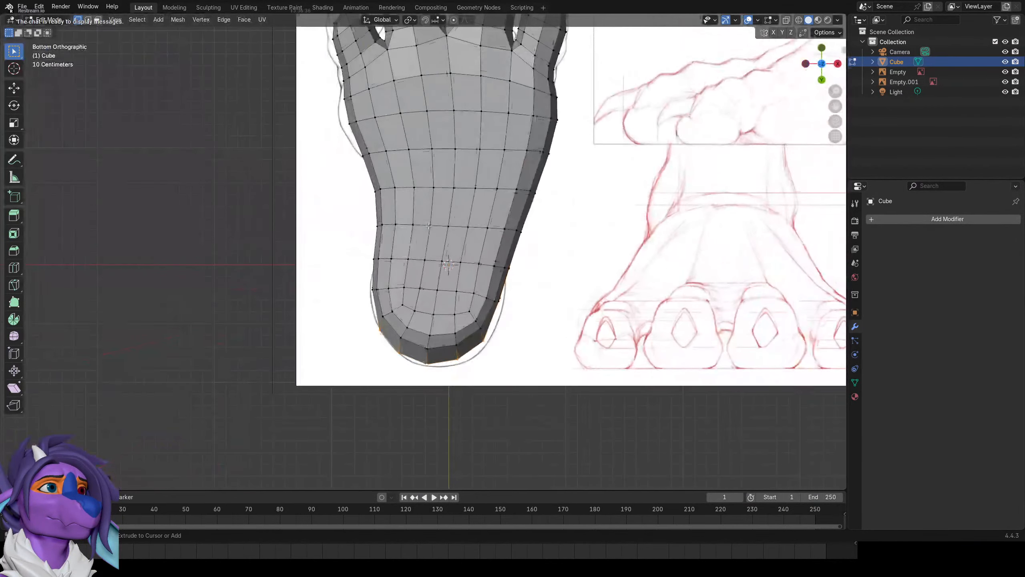
pyautogui.hotkey('ctrl', 'z')
pyautogui.hotkey('ctrl', 'z')
pyautogui.hotkey('ctrl', 'z')
pyautogui.scroll(-2, 429, 222)
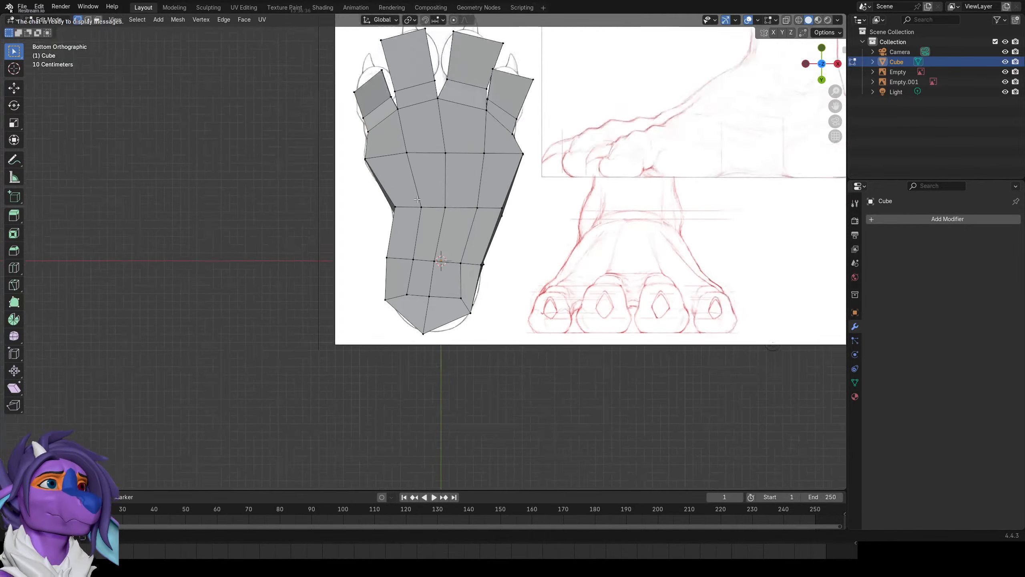
# Narrow the instep's middle row of top vertices along X and slightly widen the row at the front of the ankle.
pyautogui.press('Tab')
pyautogui.moveTo(429, 222); pyautogui.dragTo(524, 320, button='middle')
pyautogui.press('Tab')
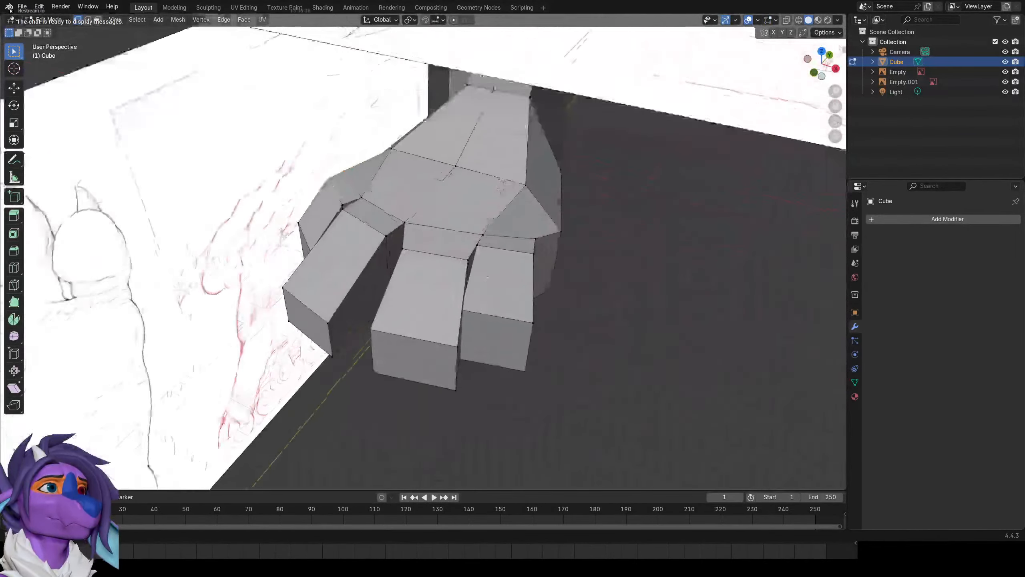
pyautogui.keyDown('shift'); pyautogui.moveTo(524, 243); pyautogui.dragTo(414, 348, button='middle'); pyautogui.keyUp('shift')
pyautogui.scroll(2, 396, 239)
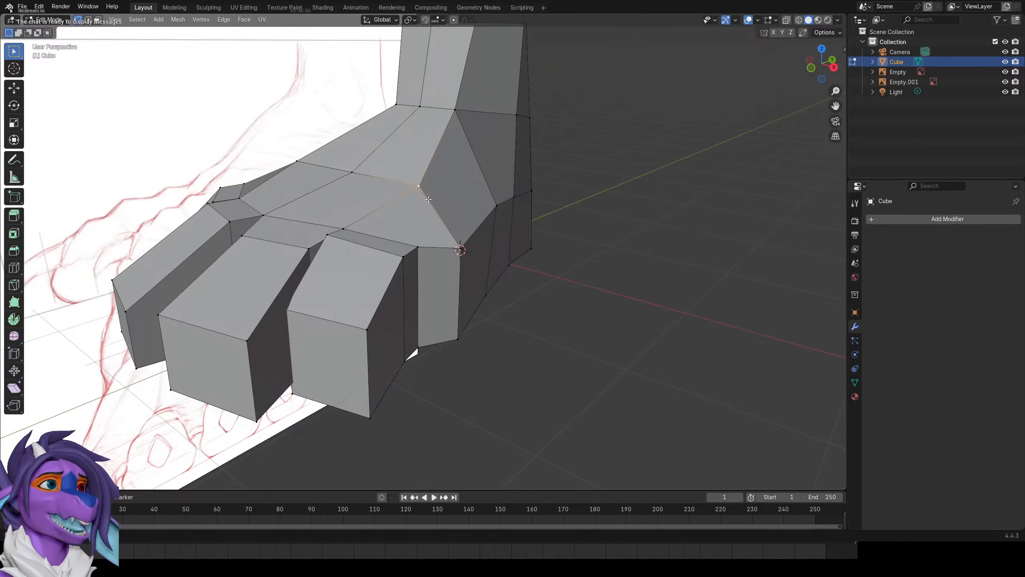
pyautogui.scroll(2, 435, 195)
pyautogui.press('s')
pyautogui.press('x')
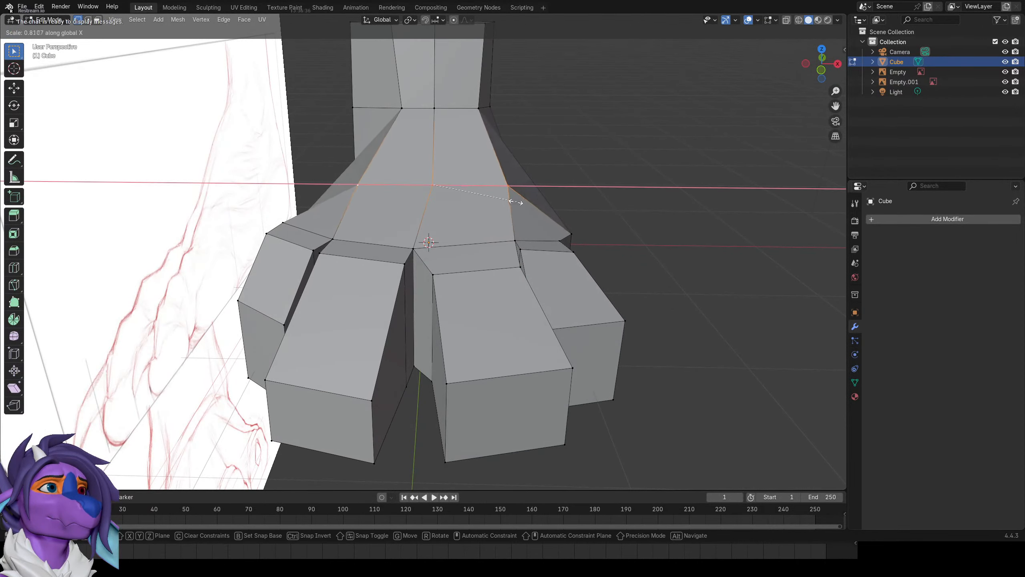
pyautogui.click(515, 200)
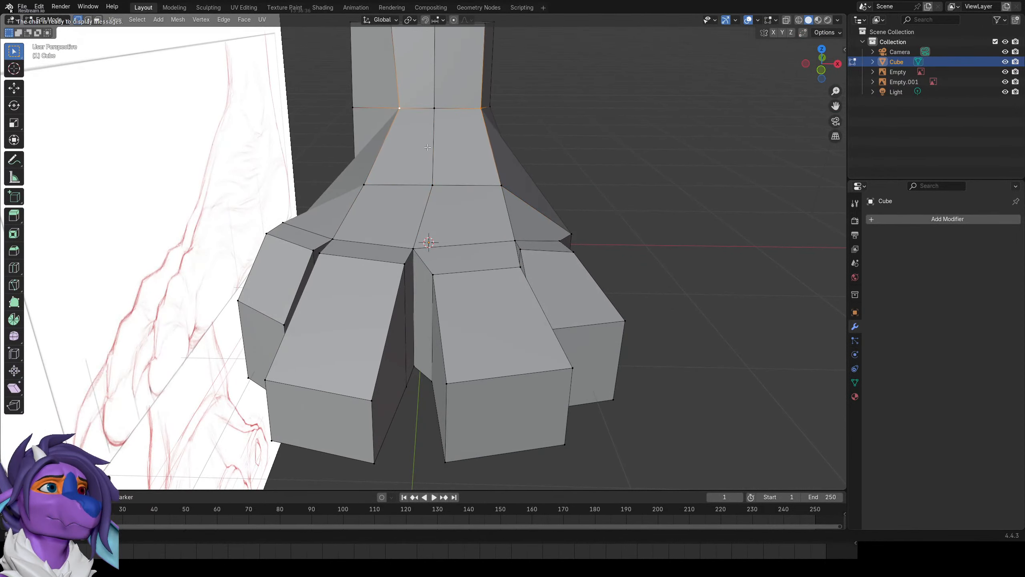
# Delete the top faces between the instep and the ankle, and the row of sole faces behind the ball pad.
pyautogui.moveTo(474, 99); pyautogui.dragTo(452, 254, button='middle')
pyautogui.press('x')
pyautogui.click(434, 188)
pyautogui.press('3')
pyautogui.keyDown('ctrl'); pyautogui.click(304, 312); pyautogui.keyUp('ctrl')
pyautogui.press('x')
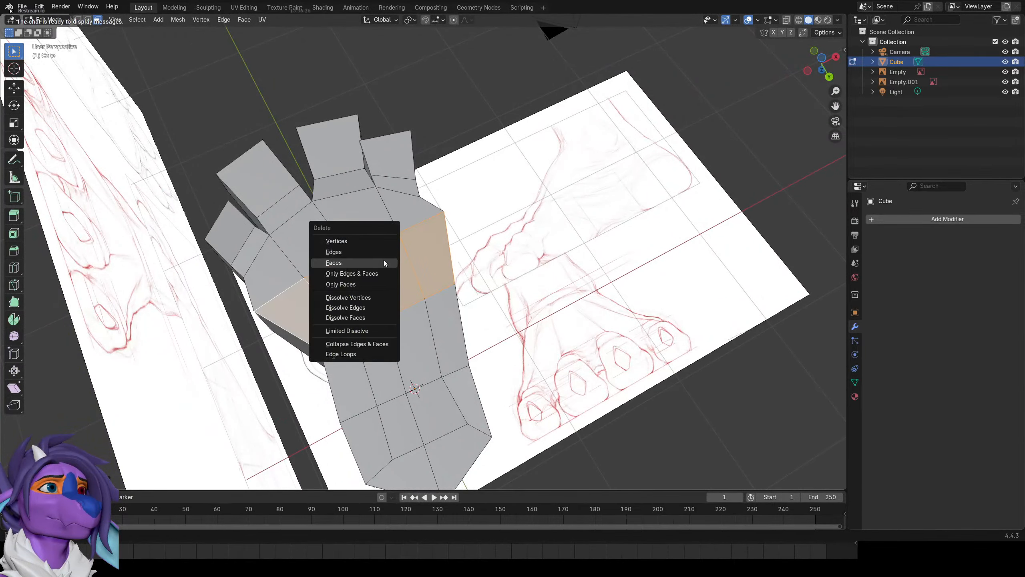
pyautogui.click(382, 261)
# Add centred lengthwise loop cuts through the toes and a horizontal loop cut around the sides of the foot.
pyautogui.moveTo(384, 260); pyautogui.dragTo(386, 284, button='middle')
pyautogui.hotkey('ctrl', 'r')
pyautogui.click(408, 176)
pyautogui.rightClick(408, 176)
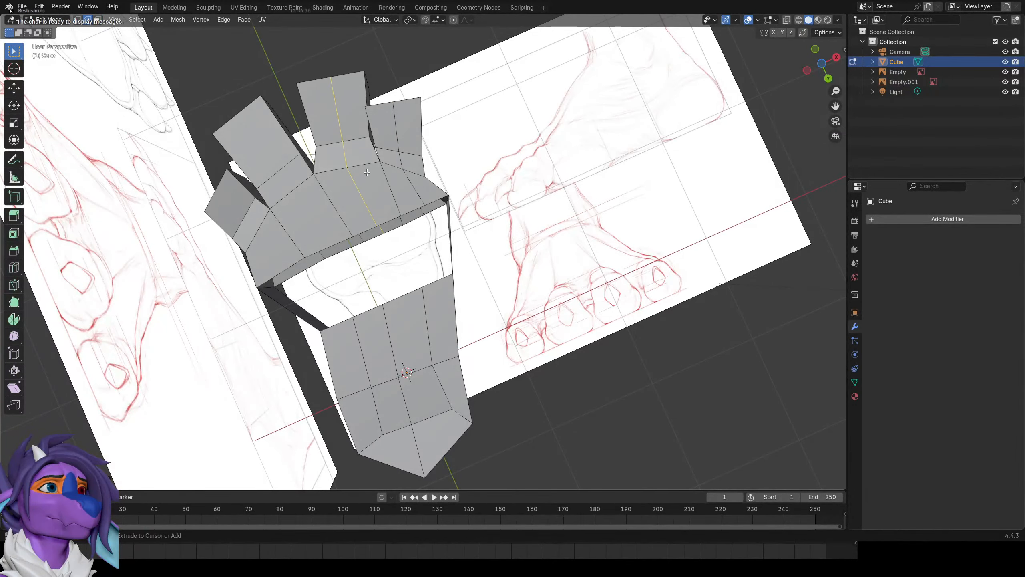
pyautogui.moveTo(252, 231); pyautogui.dragTo(428, 206, button='middle')
pyautogui.click(445, 212)
# Smooth all vertices of the foot mesh once.
pyautogui.press('a')
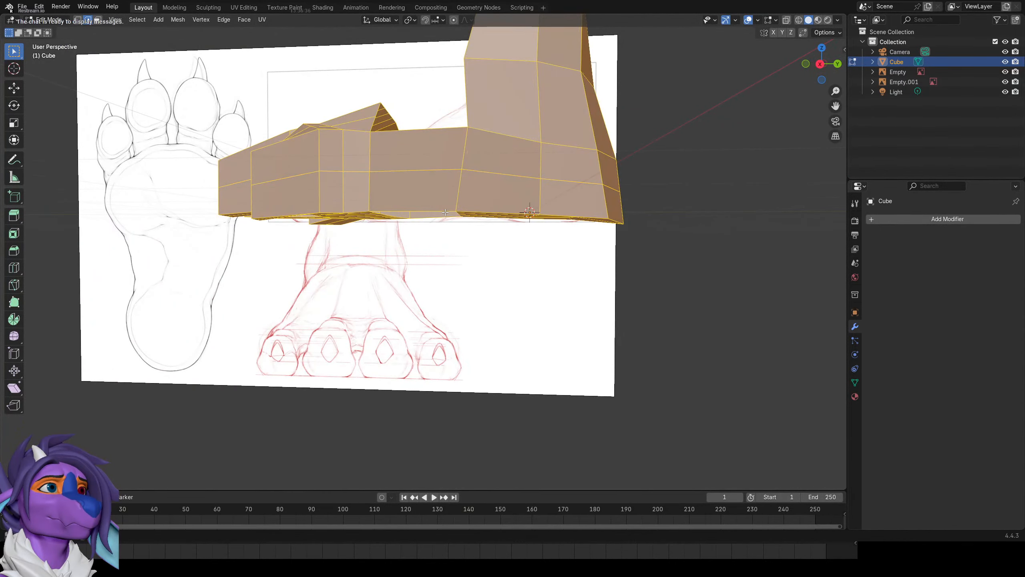
pyautogui.rightClick(444, 193)
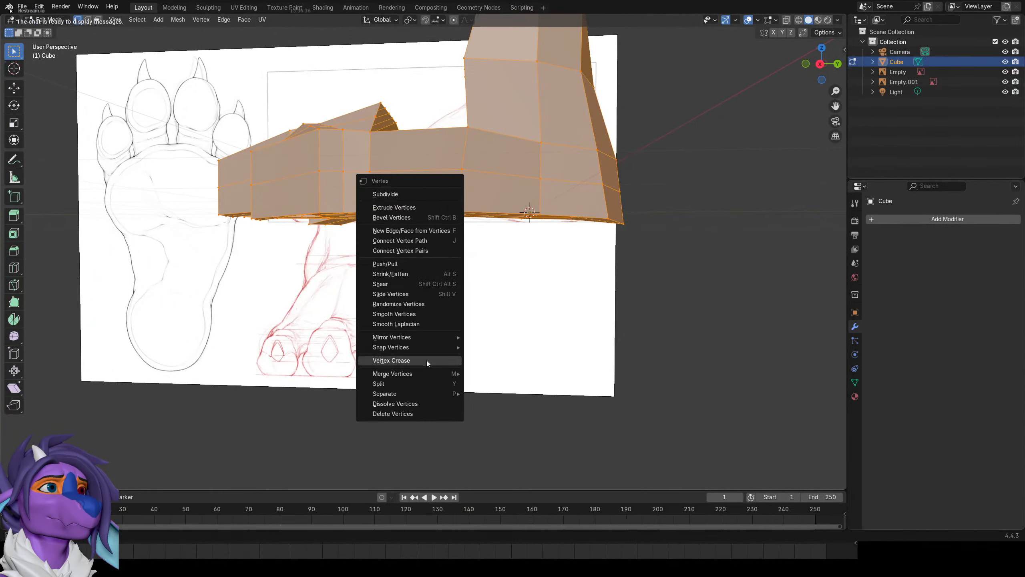
pyautogui.click(419, 314)
pyautogui.moveTo(418, 314); pyautogui.dragTo(462, 142, button='middle')
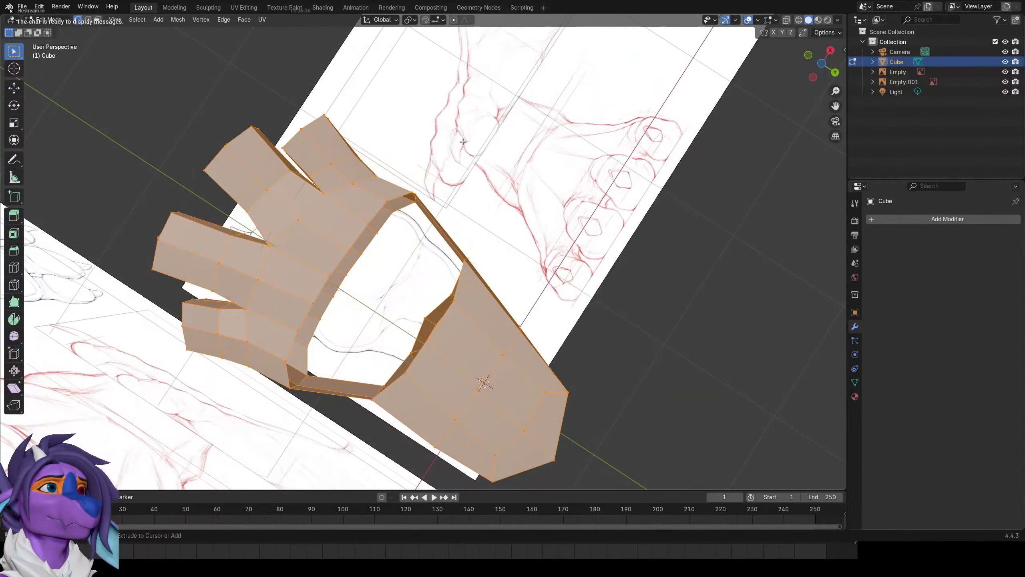
# Add a centred crosswise loop cut through the front segment of each of the four toes.
pyautogui.press('KP_7')
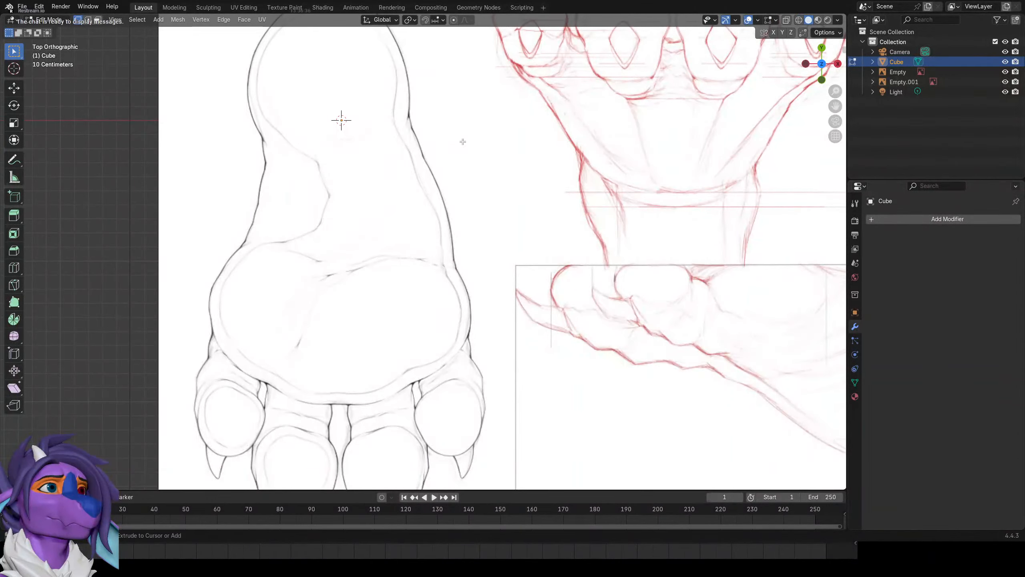
pyautogui.press('ctrl+KP_7')
pyautogui.press('Tab')
pyautogui.press('Tab')
pyautogui.keyDown('shift'); pyautogui.moveTo(390, 190); pyautogui.dragTo(448, 341, button='middle'); pyautogui.keyUp('shift')
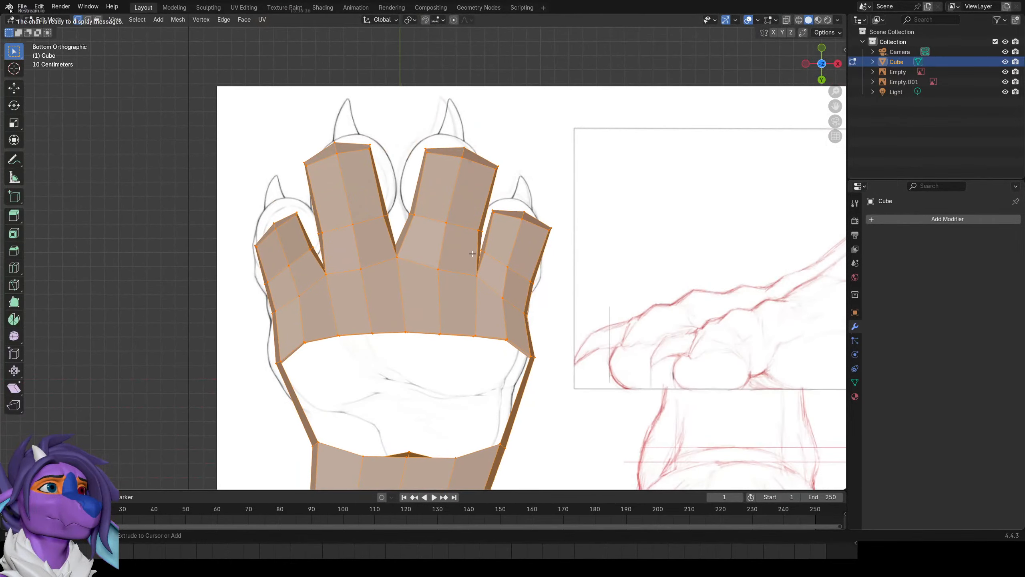
pyautogui.hotkey('alt', 'a')
pyautogui.hotkey('ctrl', 'r')
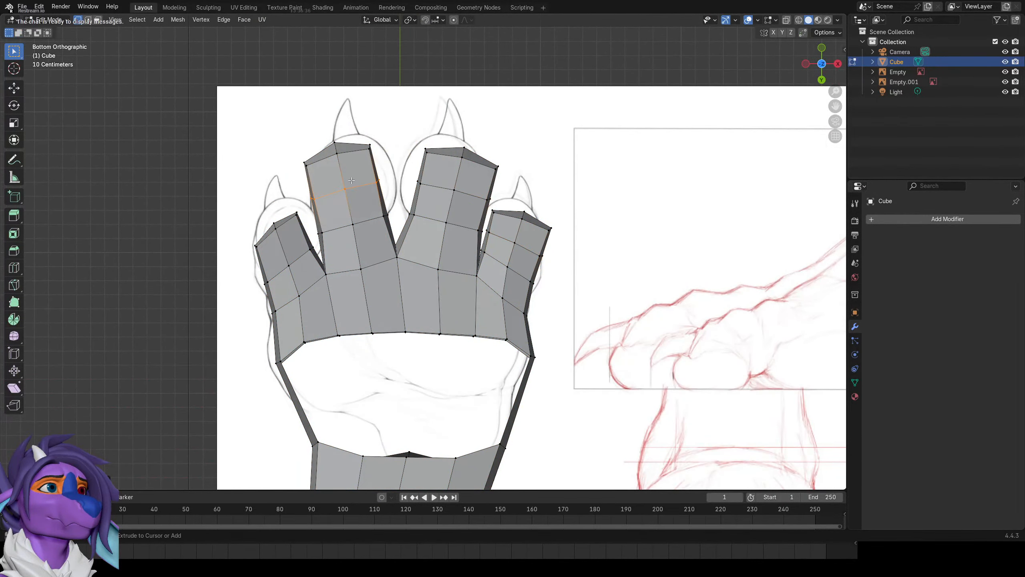
pyautogui.hotkey('ctrl', 'r')
pyautogui.doubleClick(288, 245)
pyautogui.keyDown('shift'); pyautogui.moveTo(449, 246); pyautogui.dragTo(463, 170, button='middle'); pyautogui.keyUp('shift')
pyautogui.scroll(2, 462, 170)
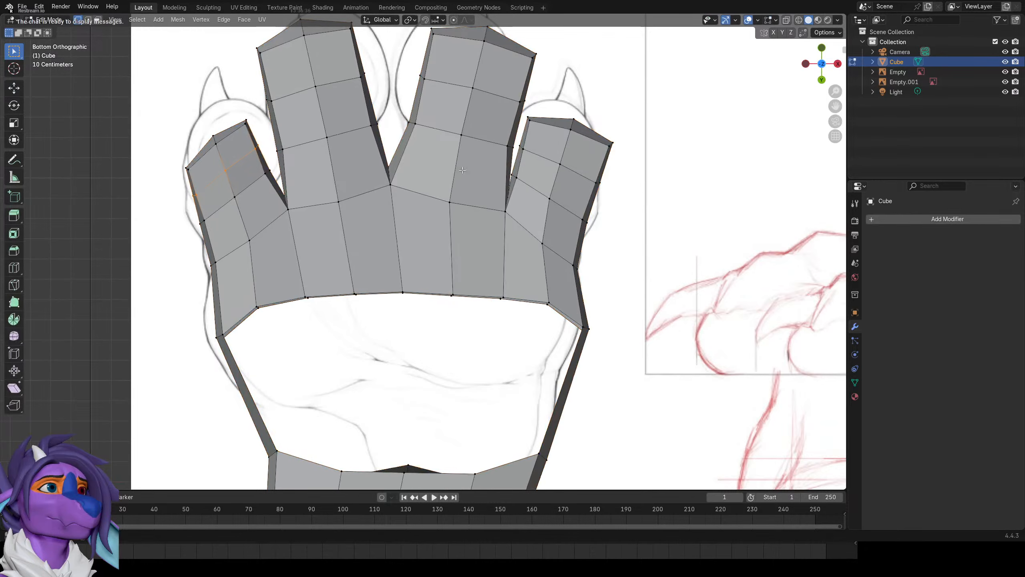
# Add a second centred crosswise loop cut near the base of each of the four toes.
pyautogui.hotkey('ctrl', 'r')
pyautogui.doubleClick(575, 230)
pyautogui.hotkey('ctrl', 'r')
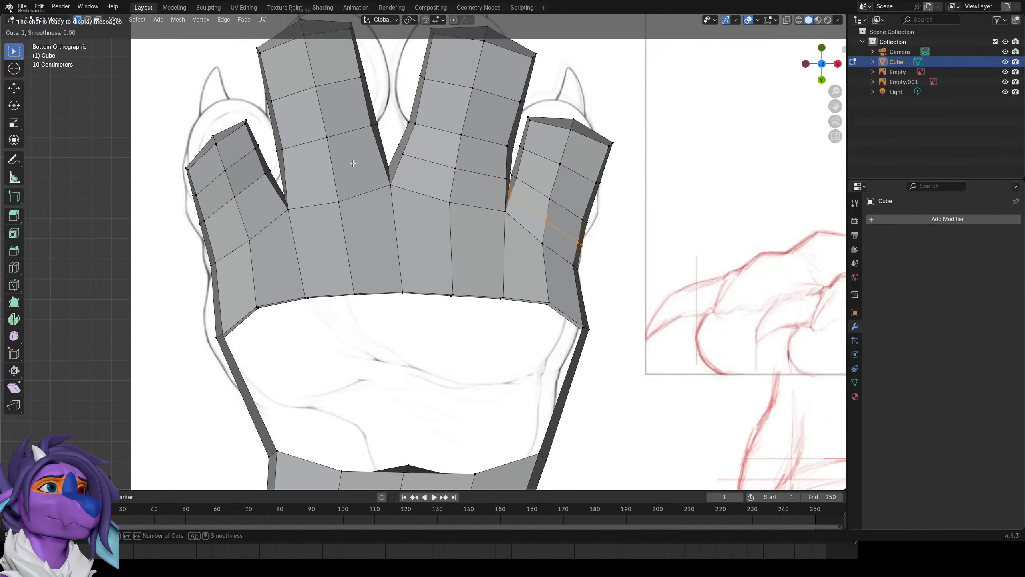
pyautogui.doubleClick(336, 168)
pyautogui.hotkey('ctrl', 'r')
pyautogui.doubleClick(250, 222)
pyautogui.scroll(-1, 253, 222)
pyautogui.scroll(-1, 253, 221)
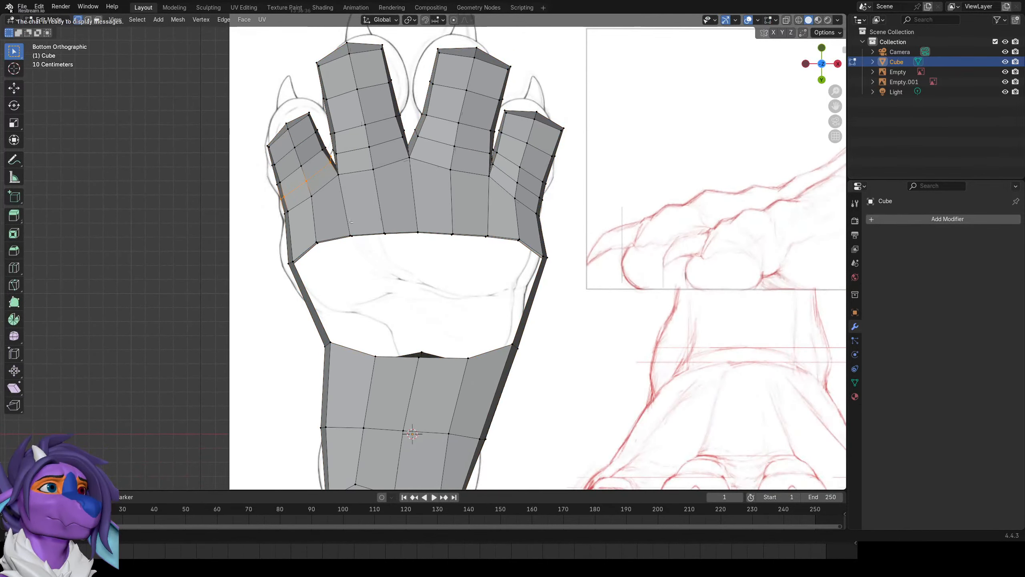
pyautogui.keyDown('shift'); pyautogui.moveTo(399, 224); pyautogui.dragTo(451, 275, button='middle'); pyautogui.keyUp('shift')
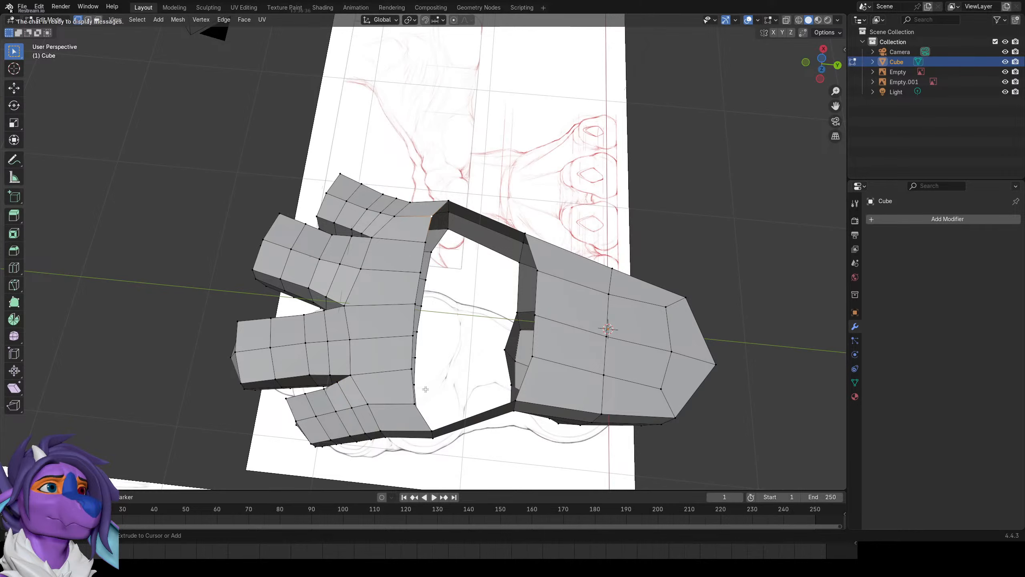
# Select the row of sole vertices along the ball pad's rear edge and adjust its height along Z.
pyautogui.moveTo(444, 214); pyautogui.dragTo(458, 197, button='middle')
pyautogui.click(438, 186)
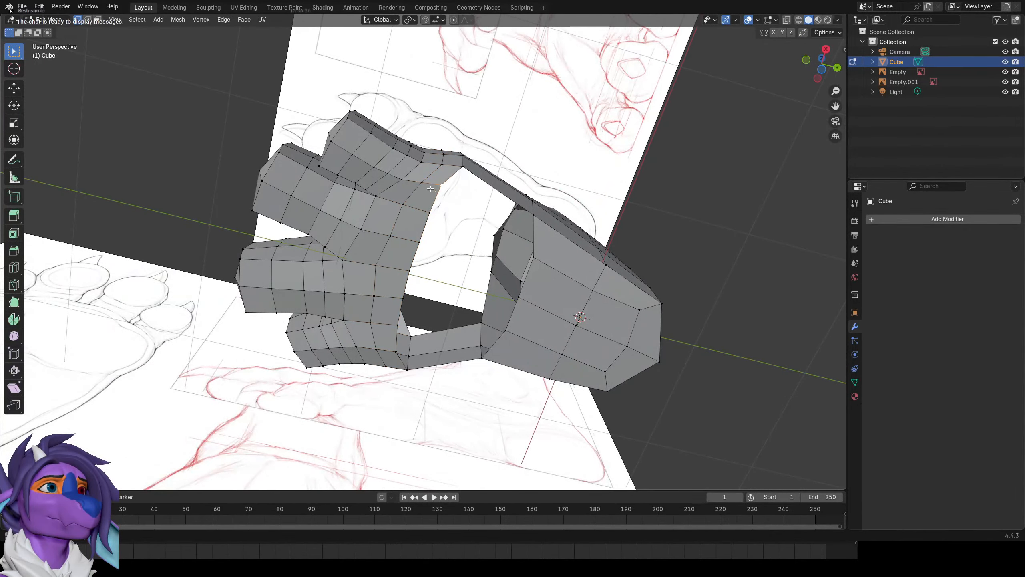
pyautogui.hotkey('ctrl', 'z')
pyautogui.hotkey('ctrl', 'b')
pyautogui.click(407, 316)
pyautogui.moveTo(408, 316); pyautogui.dragTo(477, 288, button='middle')
pyautogui.press('g')
pyautogui.press('z')
pyautogui.click(478, 281)
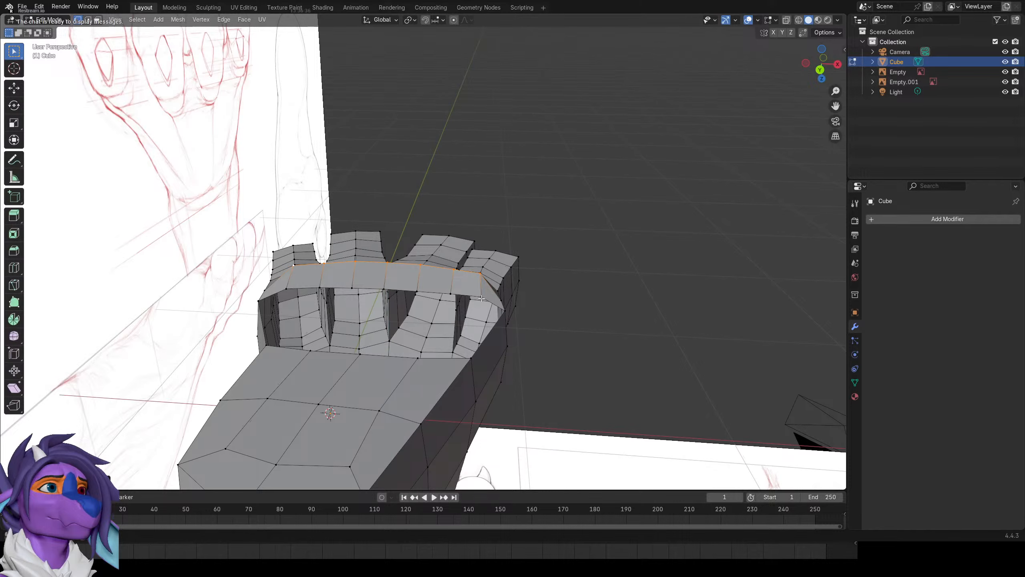
pyautogui.press('g')
pyautogui.press('z')
pyautogui.click(288, 253)
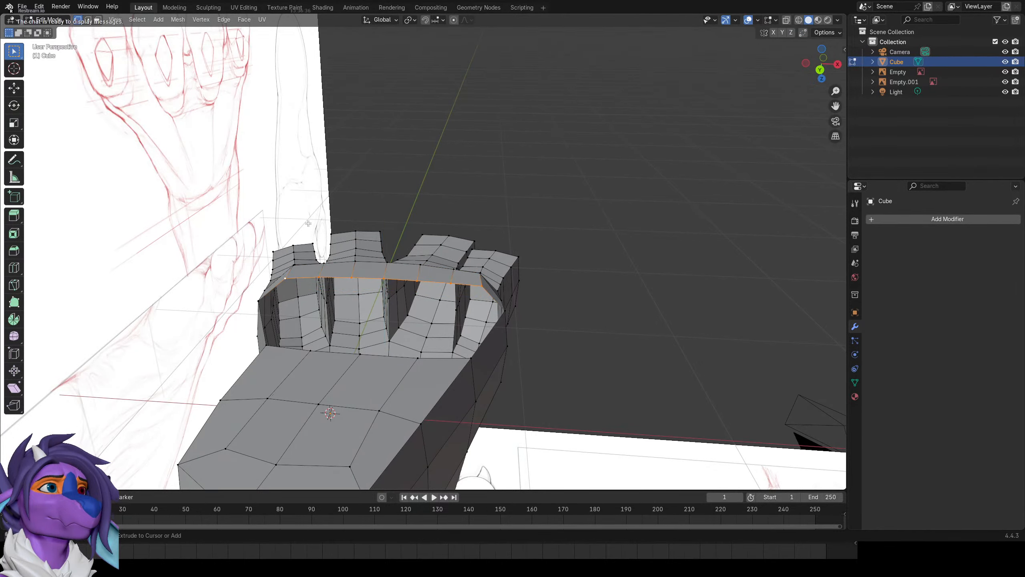
pyautogui.press('KP_7')
pyautogui.press('KP_3')
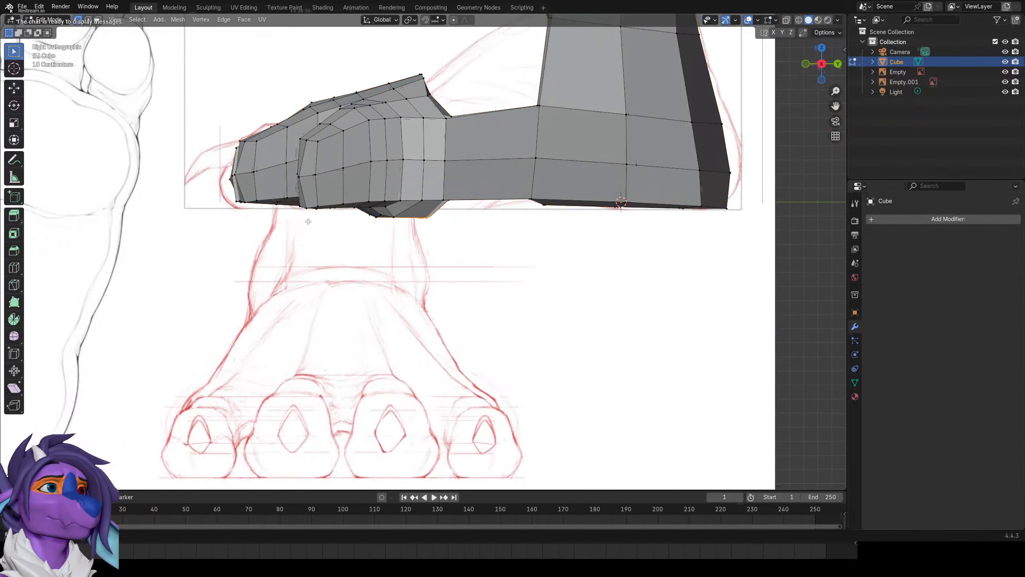
pyautogui.moveTo(308, 222); pyautogui.dragTo(543, 280, button='middle')
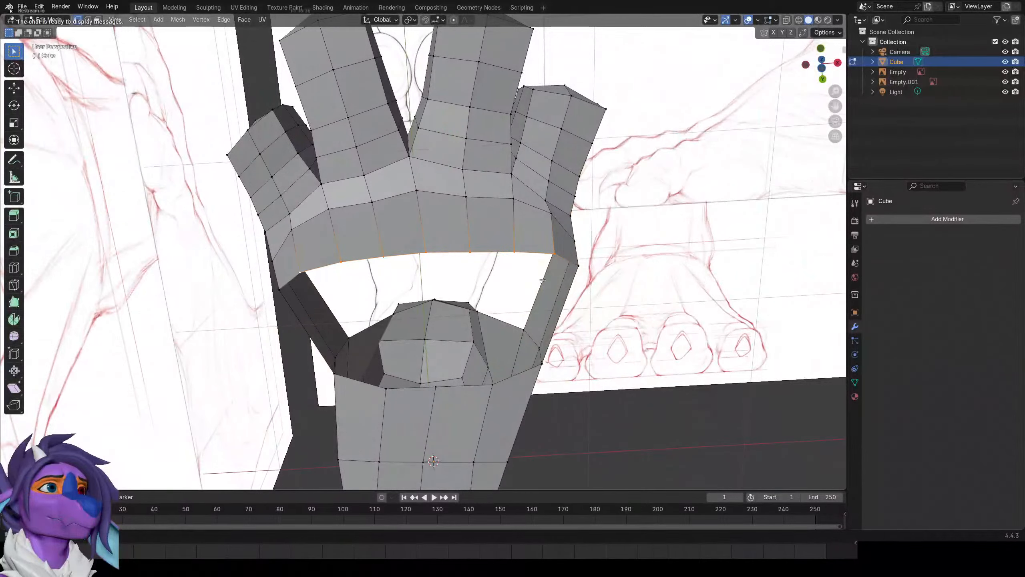
# Narrow the outer toe's top vertex rows, scaling the tip row along X and tapering the rows behind it.
pyautogui.press('ctrl+KP_7')
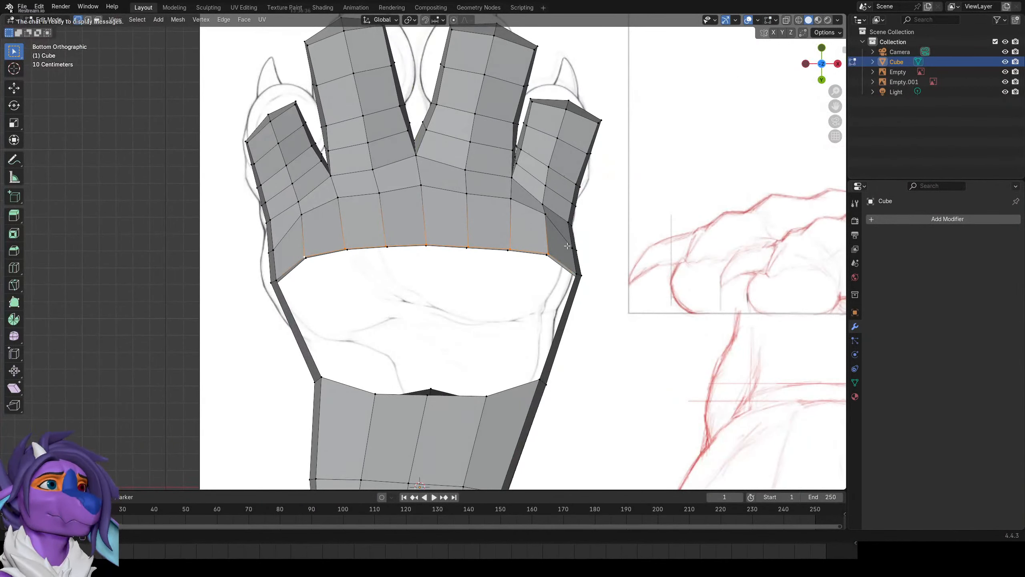
pyautogui.press('Tab')
pyautogui.press('Tab')
pyautogui.keyDown('shift'); pyautogui.moveTo(538, 93); pyautogui.dragTo(518, 230, button='middle'); pyautogui.keyUp('shift')
pyautogui.scroll(2, 488, 168)
pyautogui.press('1')
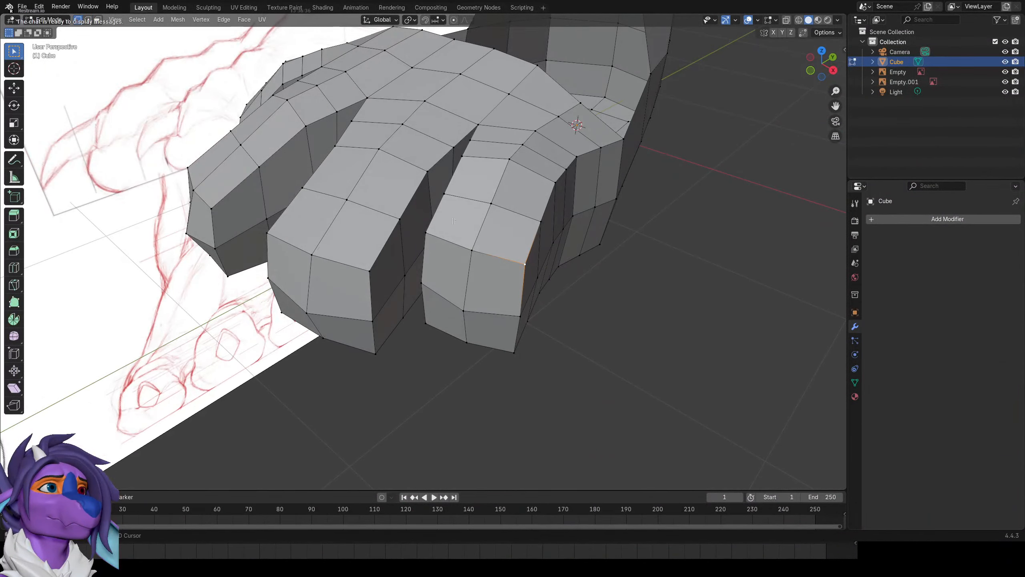
pyautogui.press('s')
pyautogui.press('x')
pyautogui.click(531, 246)
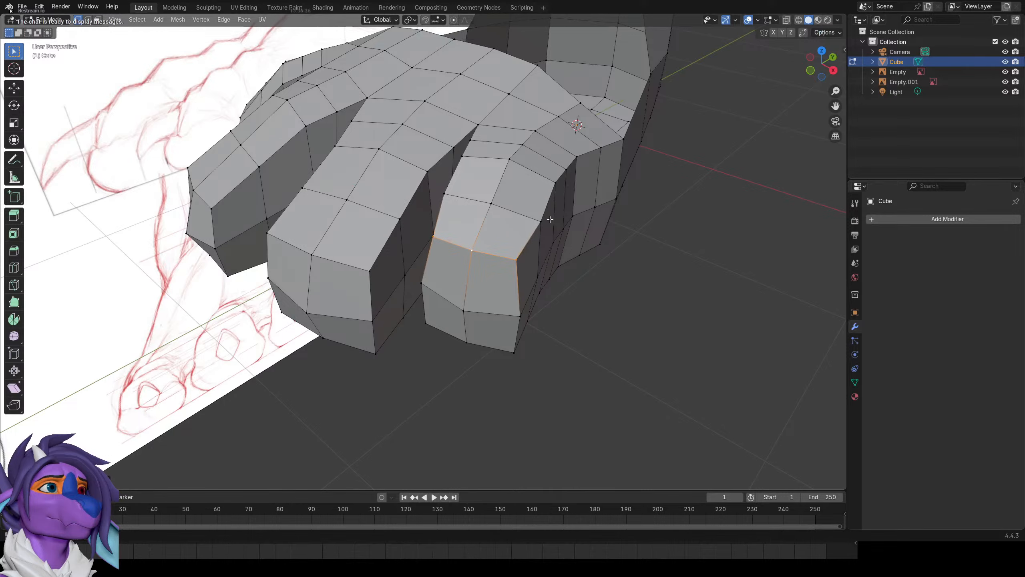
pyautogui.moveTo(451, 196); pyautogui.dragTo(543, 237, button='middle')
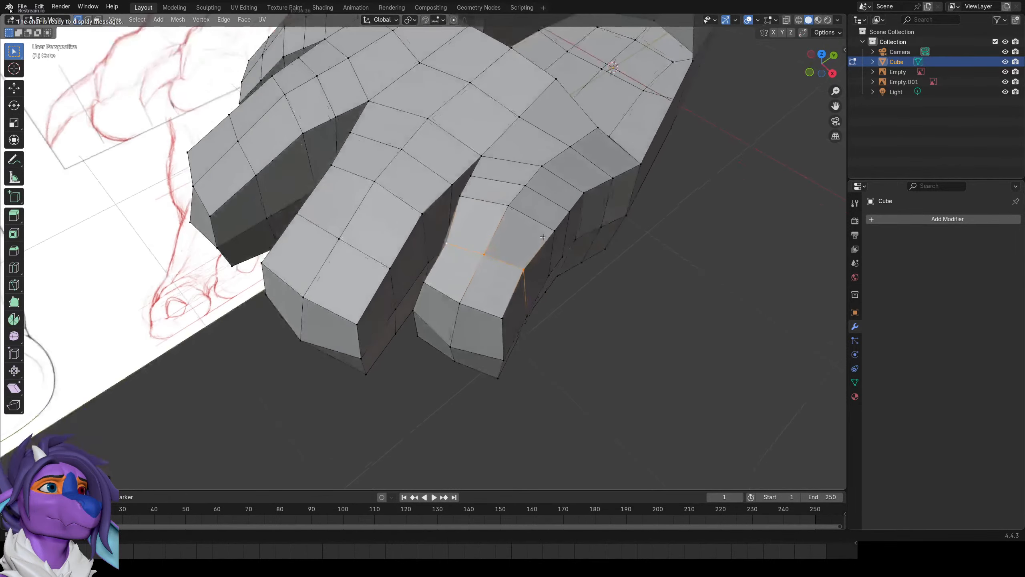
pyautogui.press('s')
pyautogui.click(566, 228)
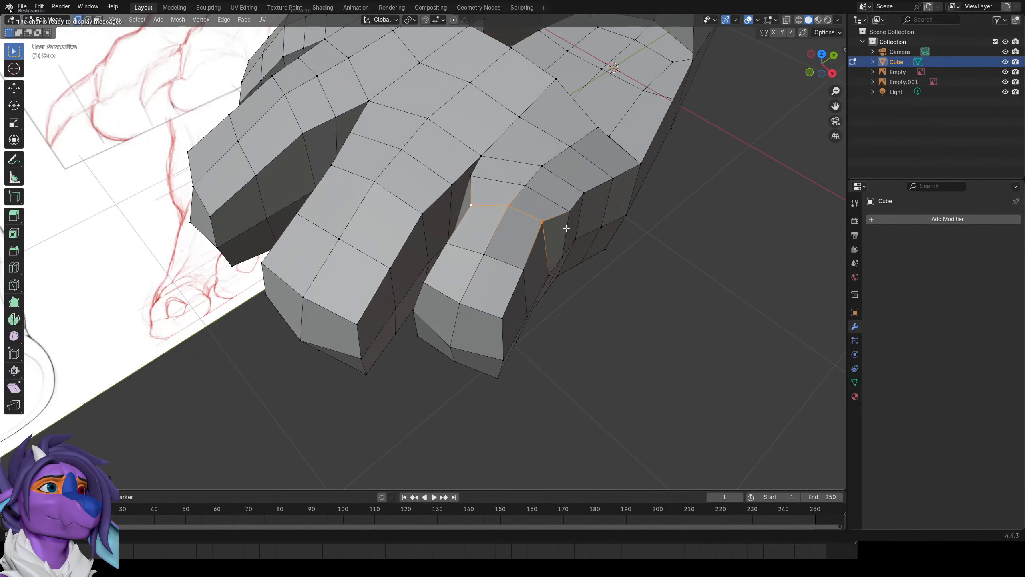
# Reposition the outer and inner top vertices of the outer toe's third crosswise row to even out its width.
pyautogui.moveTo(568, 222); pyautogui.dragTo(840, 222, button='middle')
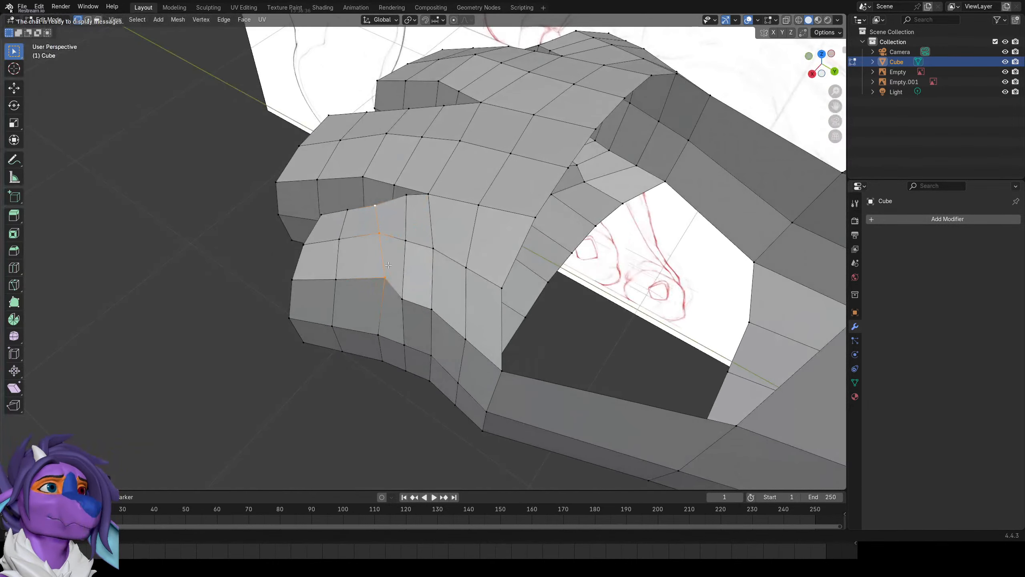
pyautogui.click(381, 276)
pyautogui.press('g')
pyautogui.click(372, 269)
pyautogui.click(380, 212)
pyautogui.press('g')
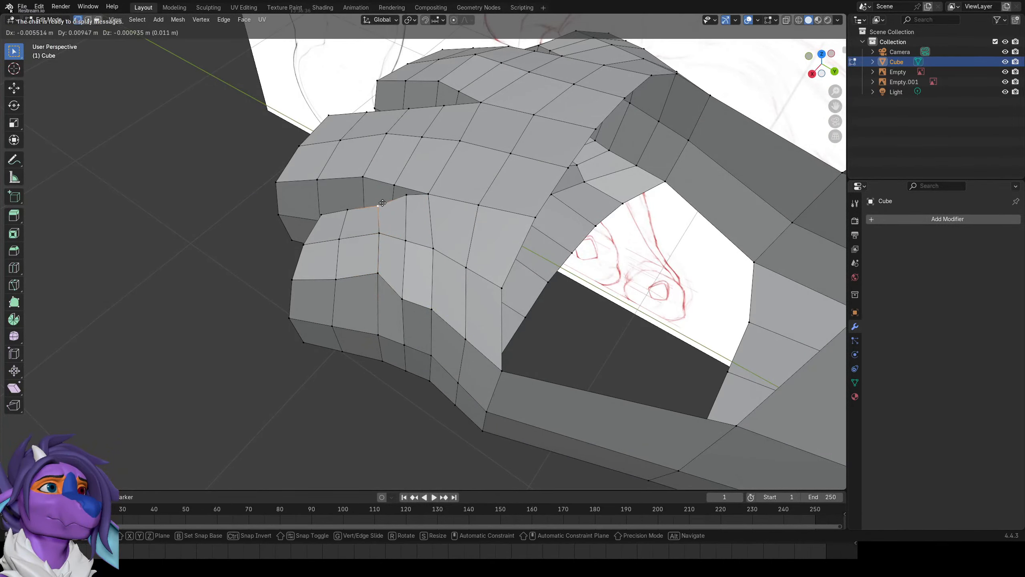
pyautogui.click(384, 214)
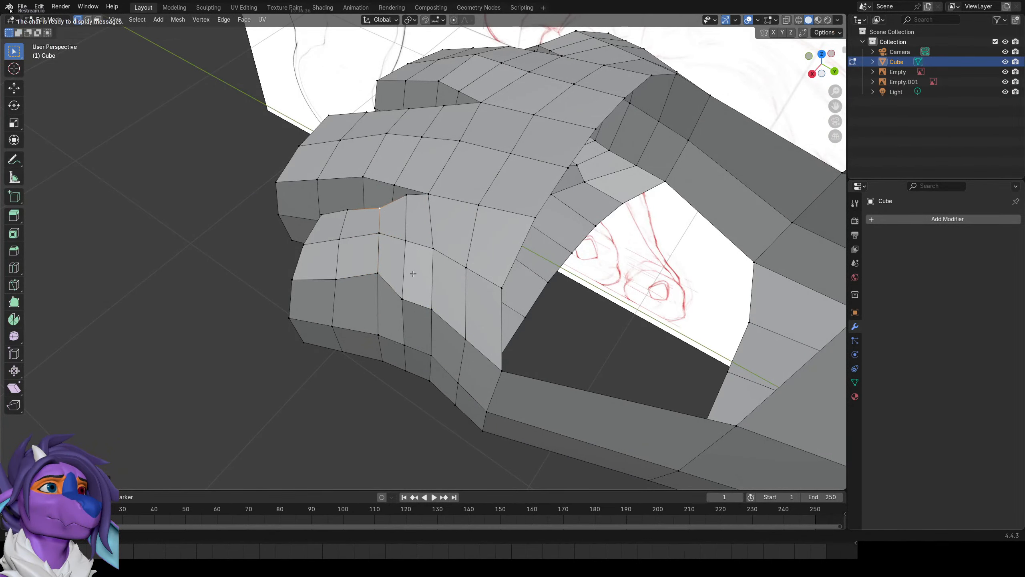
# Move the top vertices near the outer toe's base to smooth the transition into the ball of the foot.
pyautogui.click(413, 234)
pyautogui.press('g')
pyautogui.click(434, 272)
pyautogui.moveTo(443, 258); pyautogui.dragTo(449, 239, button='middle')
pyautogui.press('3')
pyautogui.press('1')
pyautogui.click(524, 227)
pyautogui.scroll(3, 410, 279)
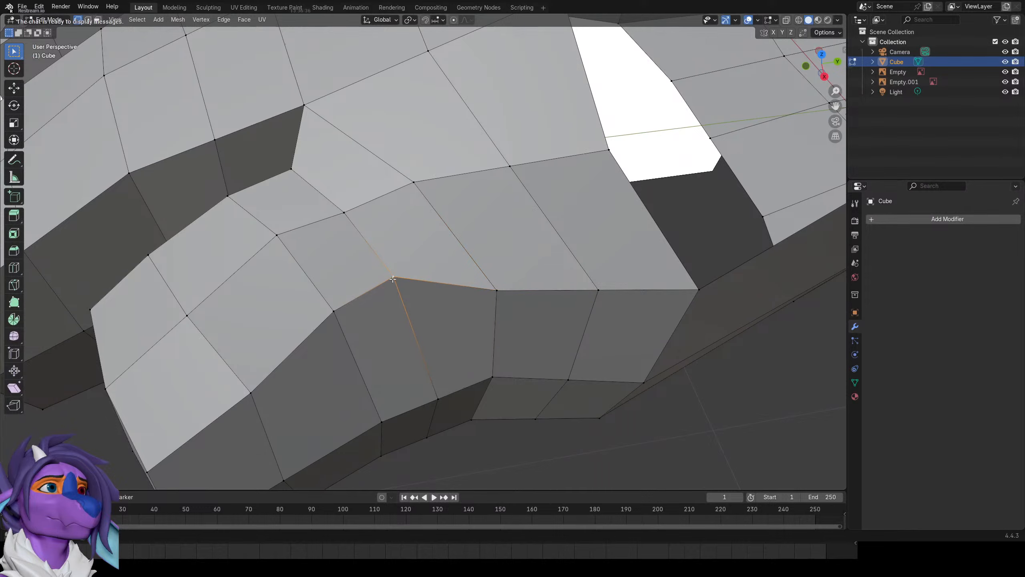
pyautogui.press('k')
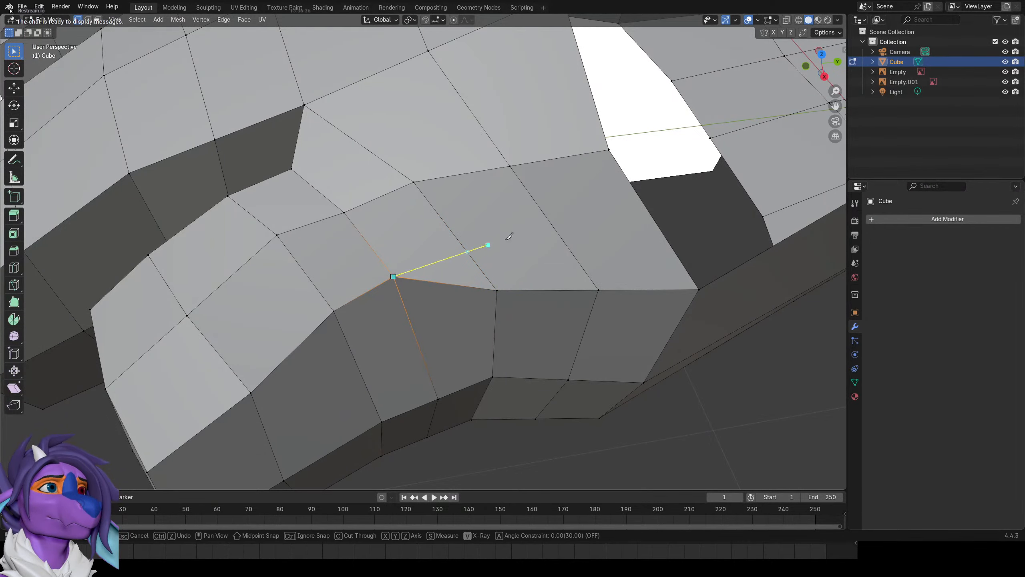
pyautogui.scroll(-2, 602, 201)
pyautogui.moveTo(525, 230); pyautogui.dragTo(455, 247, button='middle')
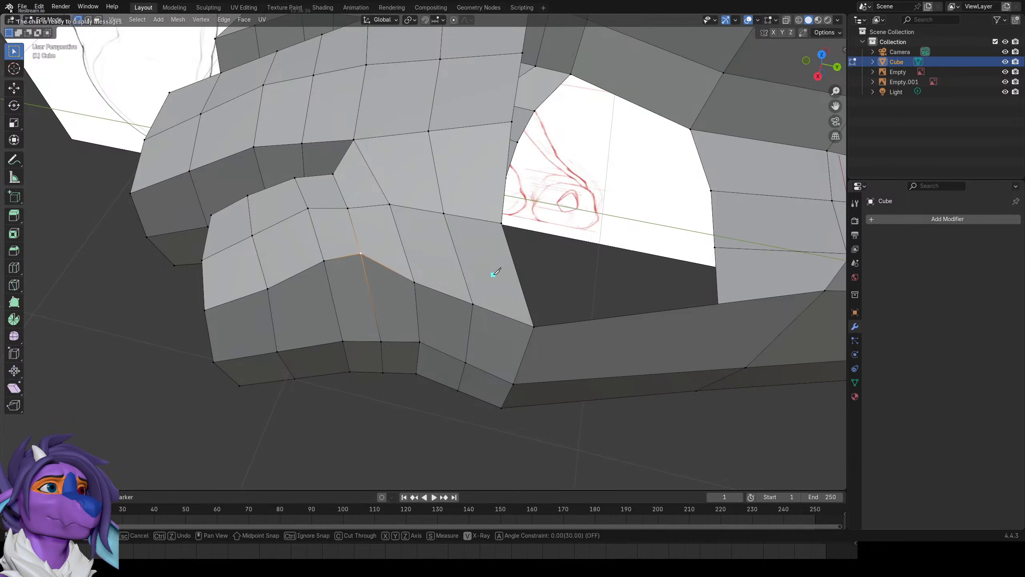
pyautogui.press('Escape')
# Shift the two rear top vertices on the outer edge of the ball along X.
pyautogui.click(531, 316)
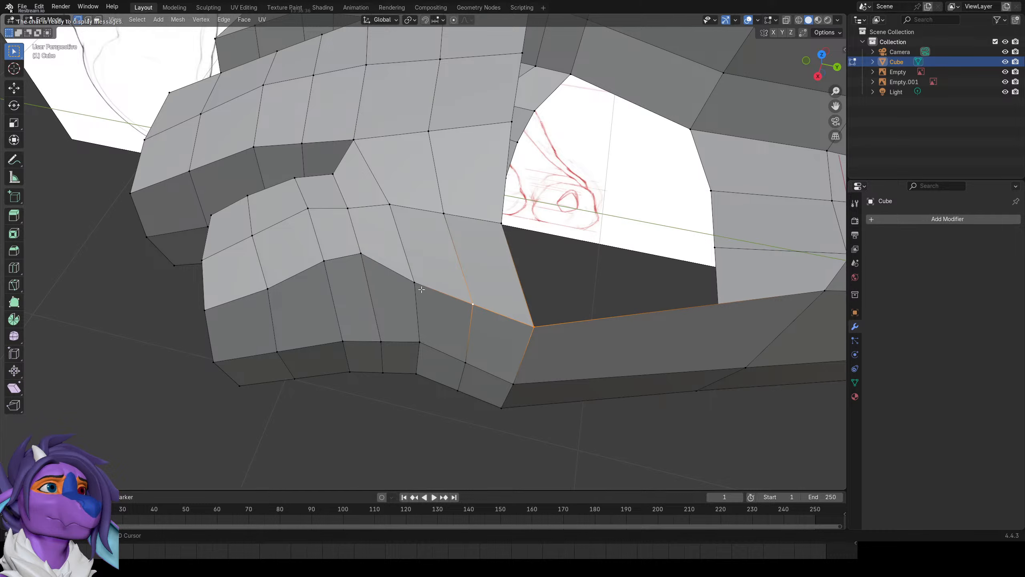
pyautogui.press('g')
pyautogui.press('x')
pyautogui.click(483, 265)
pyautogui.moveTo(408, 279); pyautogui.dragTo(473, 285, button='middle')
# Move the instep rim vertex beside the outer corner inward along X and nudge the vertex in front of it.
pyautogui.click(409, 209)
pyautogui.press('g')
pyautogui.press('x')
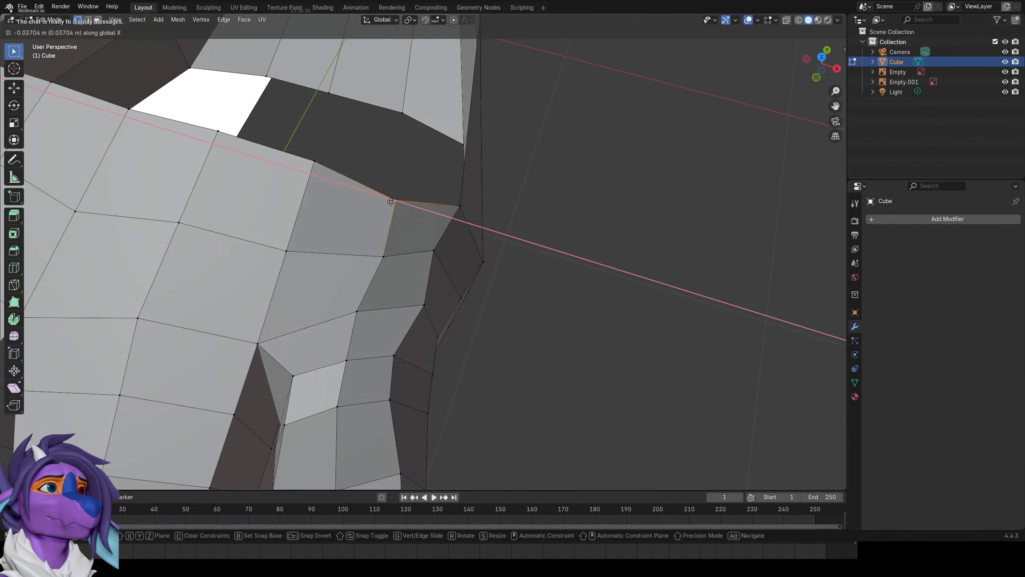
pyautogui.click(397, 210)
pyautogui.click(391, 258)
pyautogui.press('g')
pyautogui.click(391, 254)
pyautogui.scroll(-2, 391, 242)
pyautogui.scroll(2, 392, 241)
# Add a centred vertical loop cut through the outer side strip between the ball and the ankle.
pyautogui.press('3')
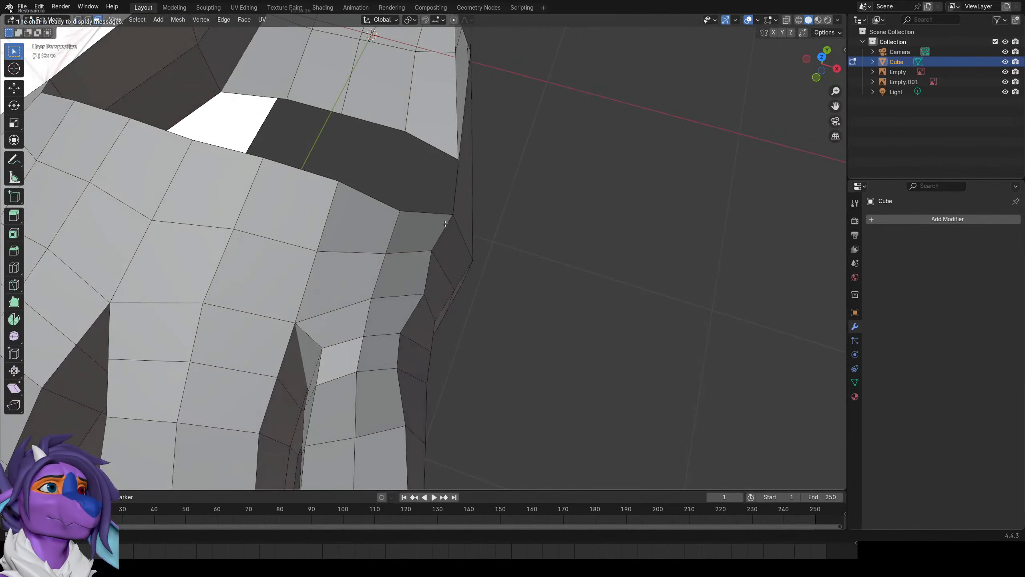
pyautogui.moveTo(461, 214); pyautogui.dragTo(388, 202, button='middle')
pyautogui.hotkey('ctrl', 'r')
pyautogui.click(458, 284)
pyautogui.rightClick(458, 284)
# Extrude the instep rim vertex beside the outer corner backward and add another centred loop cut to the side strip's front half.
pyautogui.moveTo(448, 274); pyautogui.dragTo(427, 188, button='middle')
pyautogui.press('1')
pyautogui.click(451, 190)
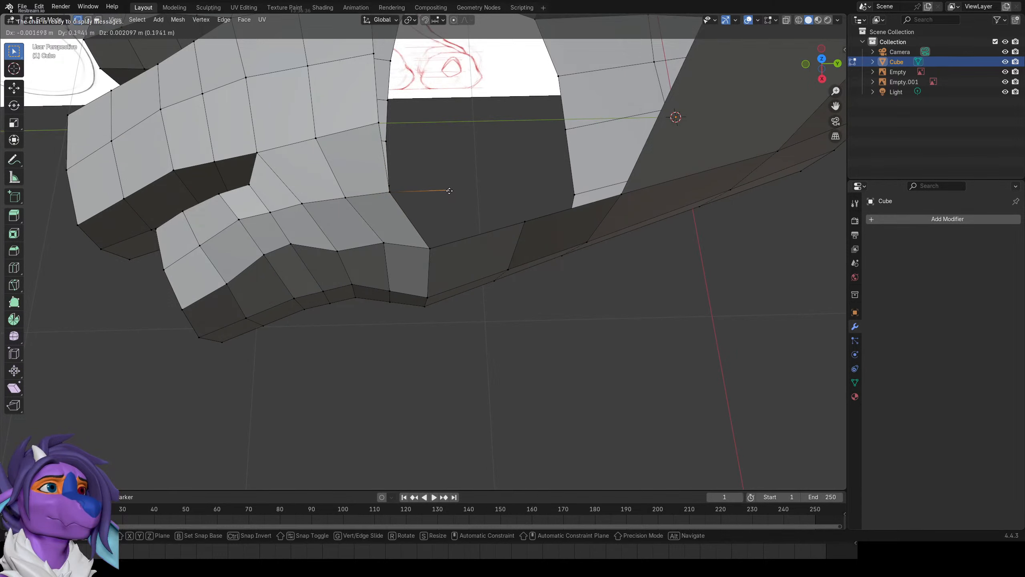
pyautogui.hotkey('ctrl', 'r')
pyautogui.click(483, 277)
pyautogui.rightClick(485, 279)
# Fill the outer corner gap with a face, and extrude the next rim vertex backward to fill a face beside it.
pyautogui.press('2')
pyautogui.click(412, 229)
pyautogui.press('f')
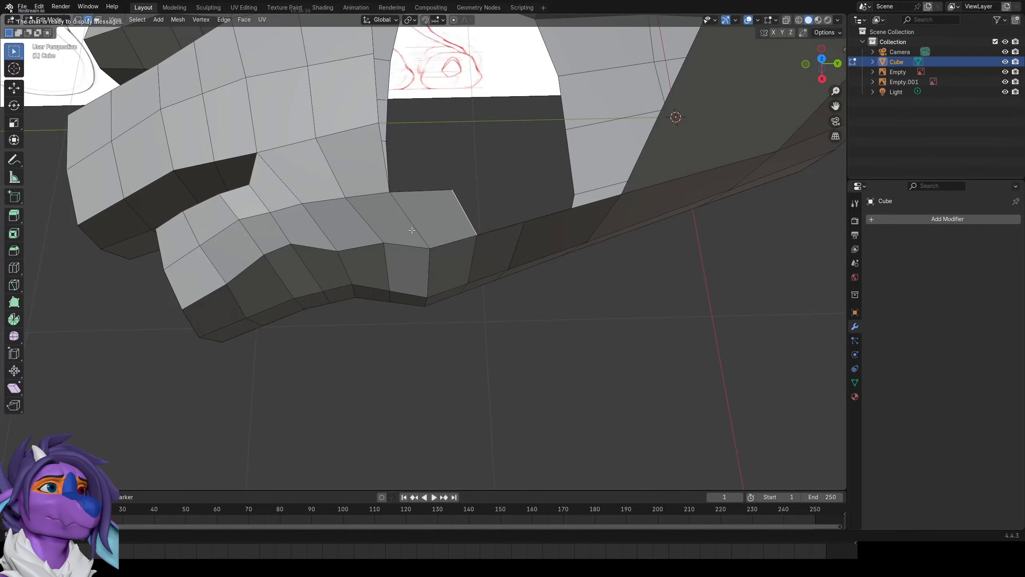
pyautogui.press('1')
pyautogui.press('e')
pyautogui.click(430, 130)
pyautogui.press('f')
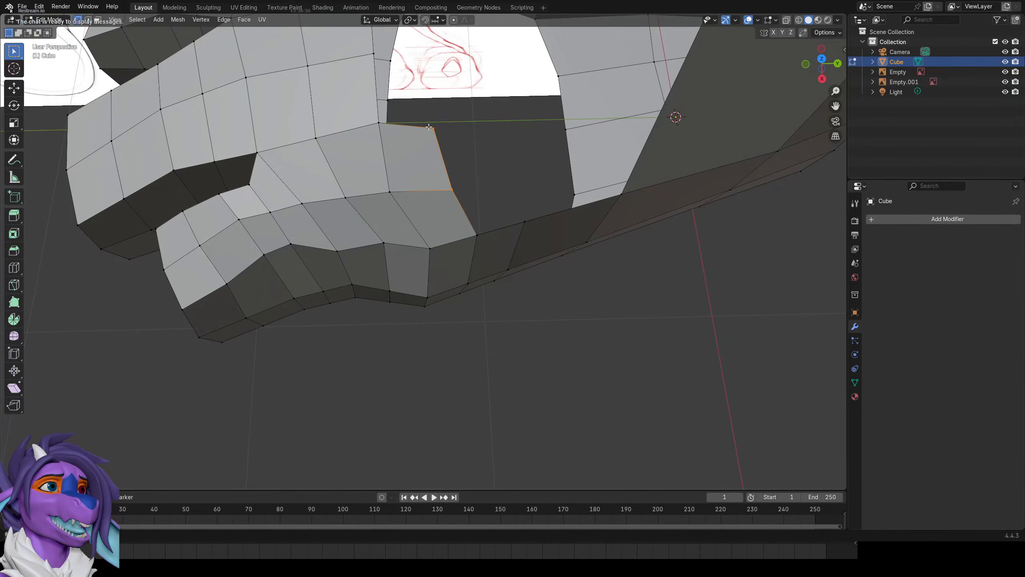
# Move the new inner rim vertex farther back and fill a face between the new rim and the outer side strip.
pyautogui.press('g')
pyautogui.click(455, 208)
pyautogui.press('f')
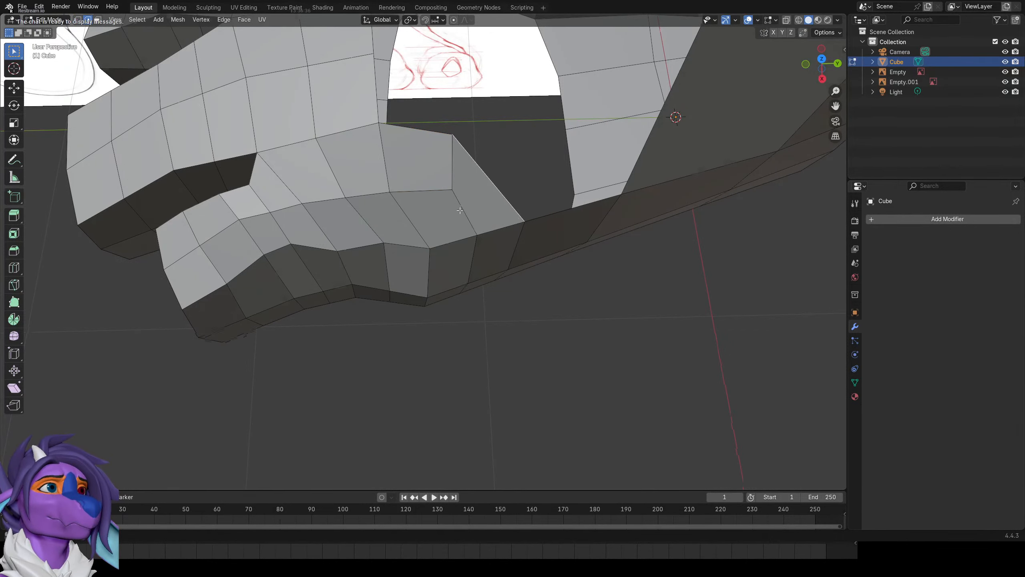
# Extrude two adjacent edges of the instep's rear rim backward and pull the new strip's vertices into place.
pyautogui.press('1')
pyautogui.moveTo(454, 207)
pyautogui.mouseDown(button='middle')
pyautogui.moveTo(502, 222)
pyautogui.moveTo(461, 187)
pyautogui.moveTo(465, 178)
pyautogui.moveTo(399, 199)
pyautogui.moveTo(394, 130)
pyautogui.moveTo(448, 133)
pyautogui.moveTo(361, 152)
pyautogui.mouseUp(button='middle')
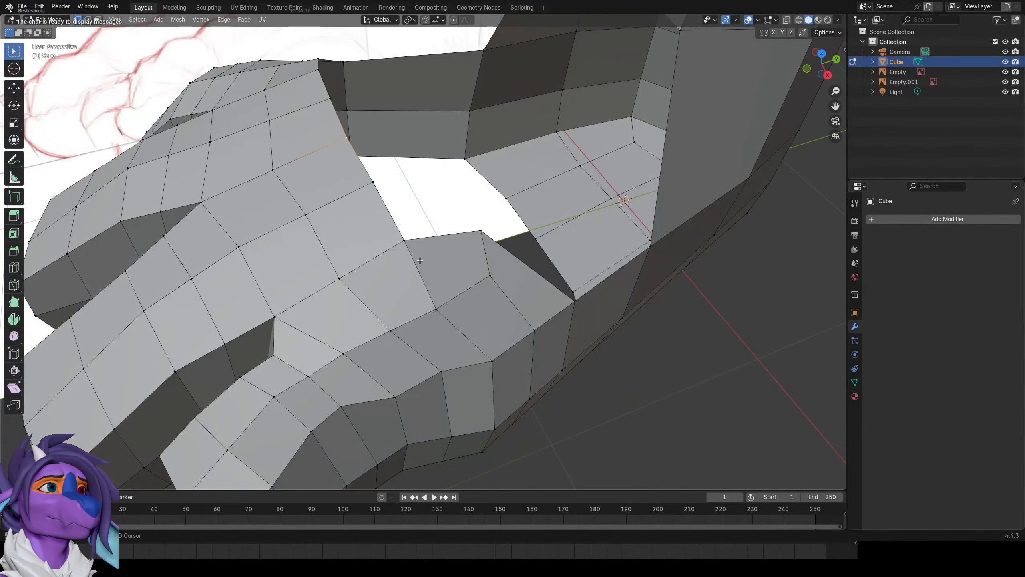
pyautogui.press('g')
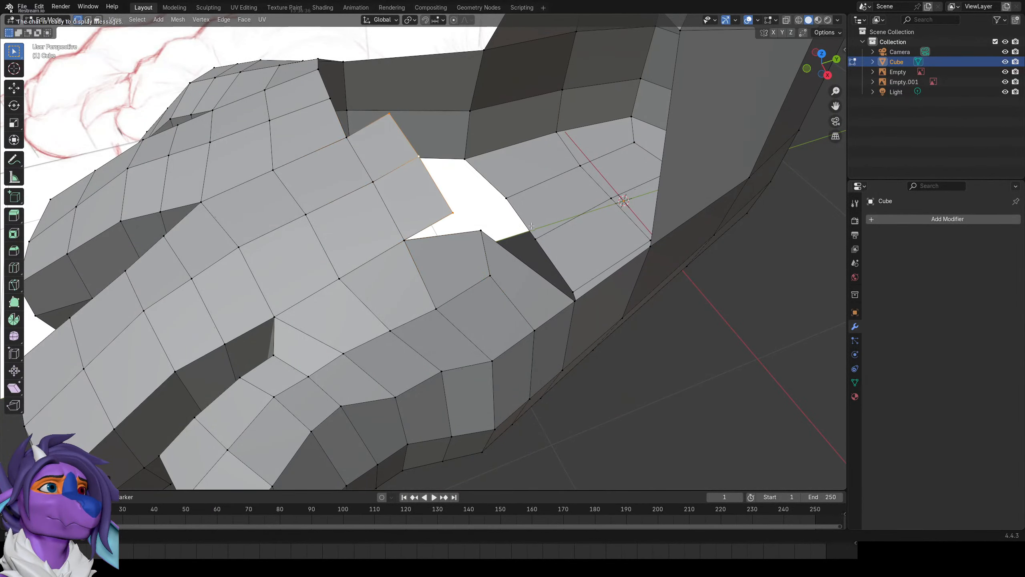
pyautogui.click(398, 241)
pyautogui.moveTo(452, 225); pyautogui.dragTo(434, 221, button='middle')
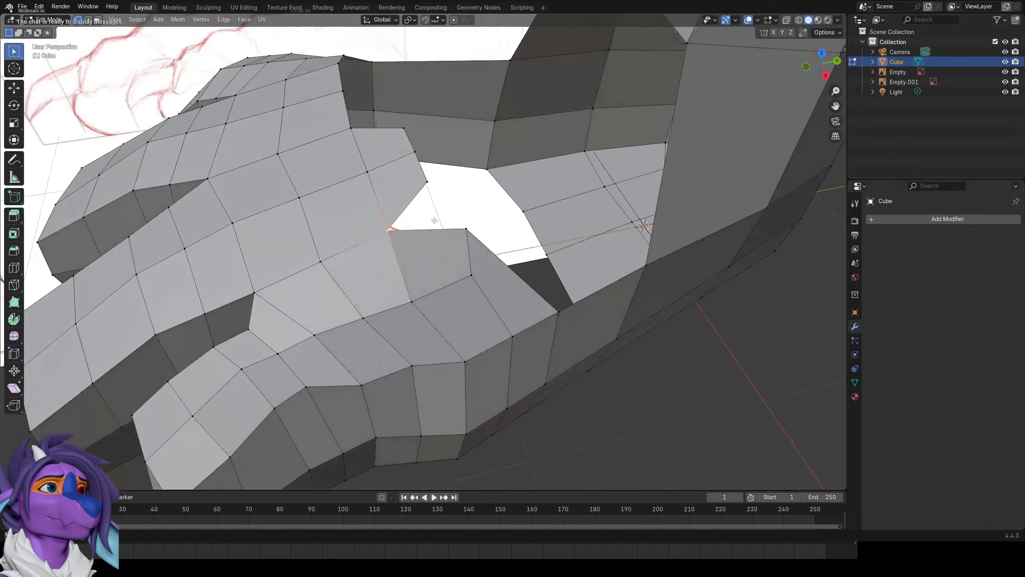
pyautogui.scroll(2, 434, 222)
pyautogui.scroll(-1, 426, 175)
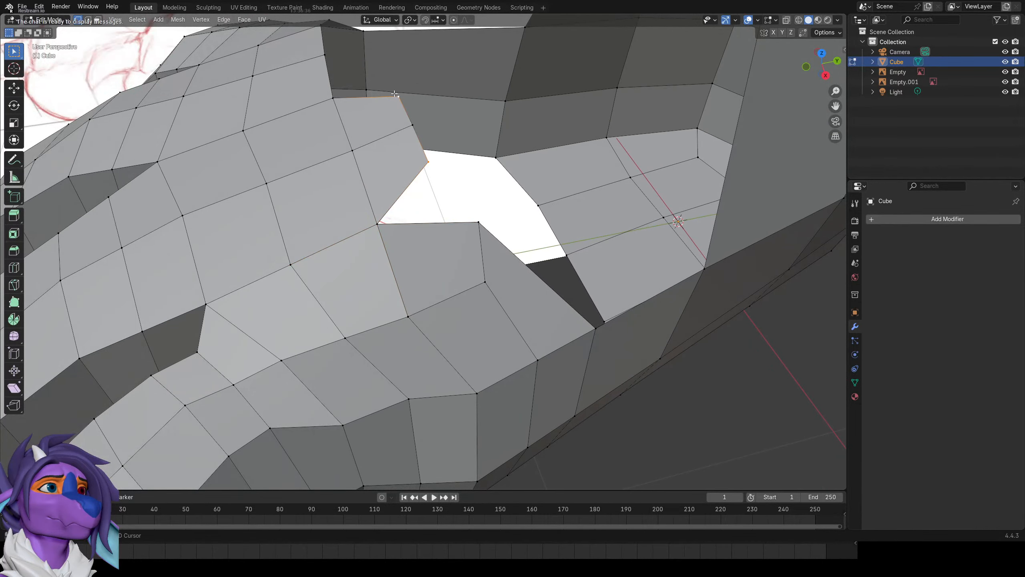
# Try extruding the new strip's rim edges farther back and filling the gaps on both sides with faces.
pyautogui.press('e')
pyautogui.click(442, 108)
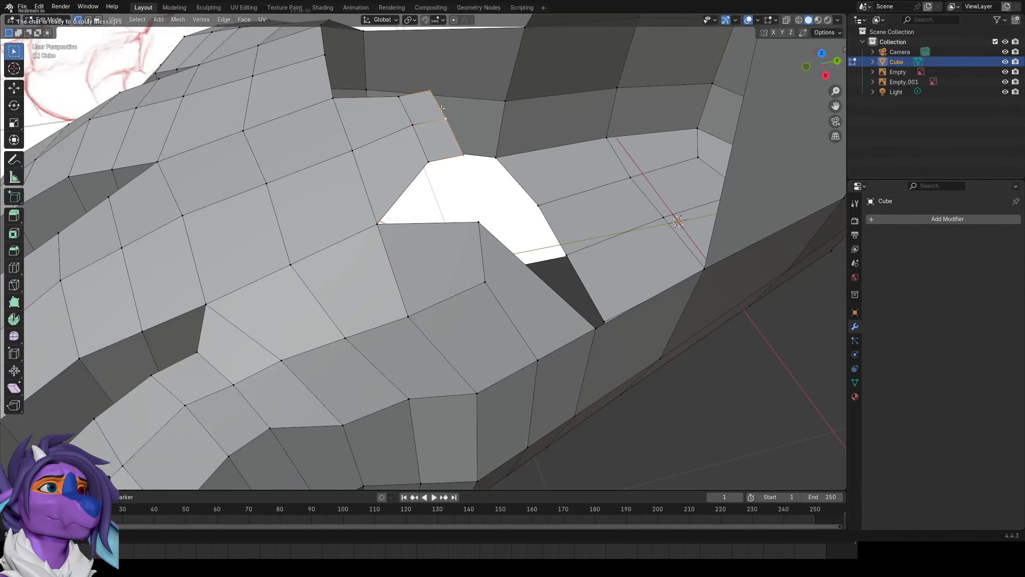
pyautogui.click(421, 180)
pyautogui.press('f')
pyautogui.click(381, 98)
pyautogui.press('f')
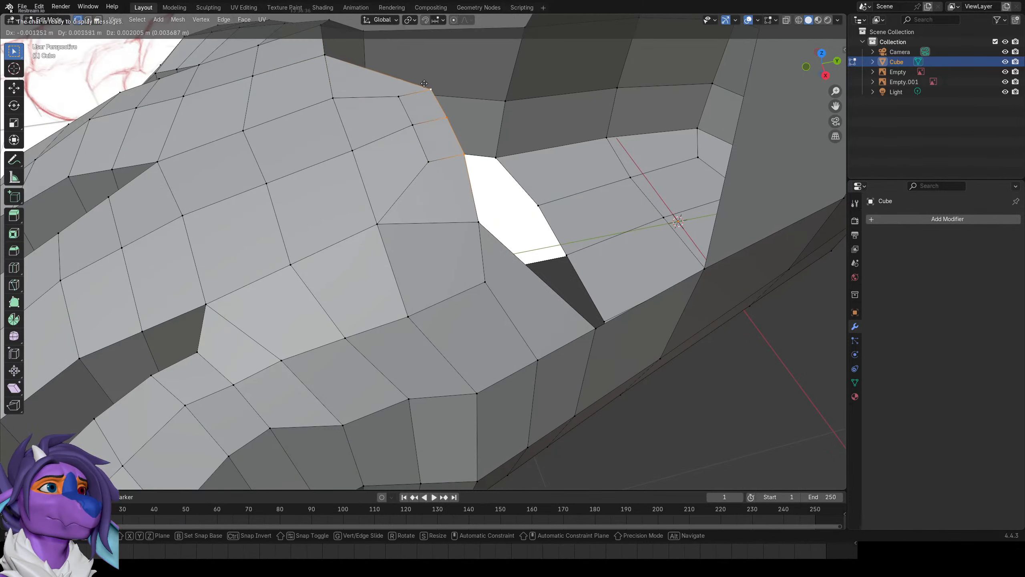
pyautogui.moveTo(422, 85); pyautogui.dragTo(458, 160, button='middle')
pyautogui.hotkey('ctrl', 'r')
pyautogui.press('Escape')
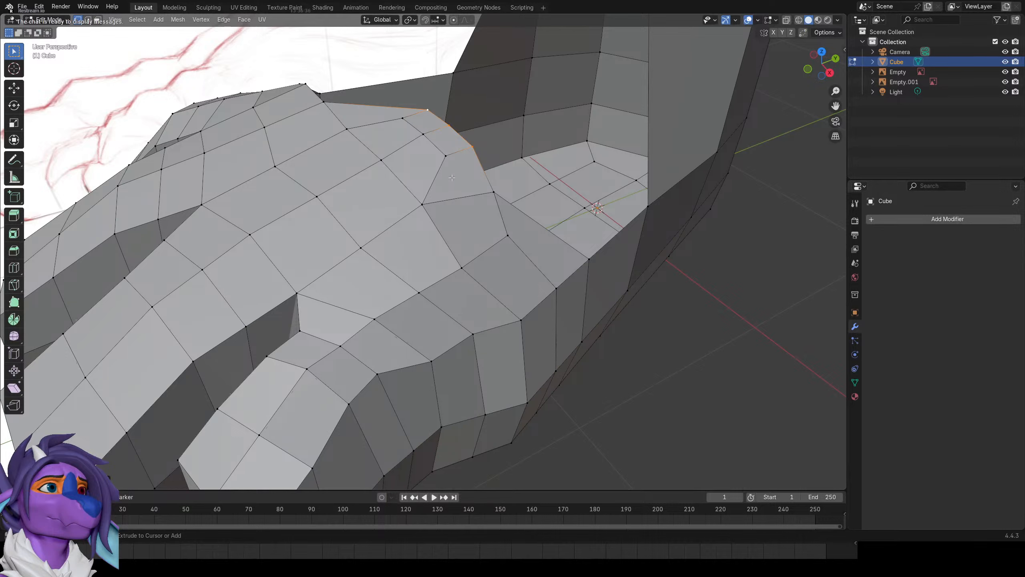
# Undo the second strip extrusion and its fills, and try deleting the outer rim vertex of the first strip.
pyautogui.hotkey('ctrl', 'z')
pyautogui.hotkey('ctrl', 'z')
pyautogui.hotkey('ctrl', 'z')
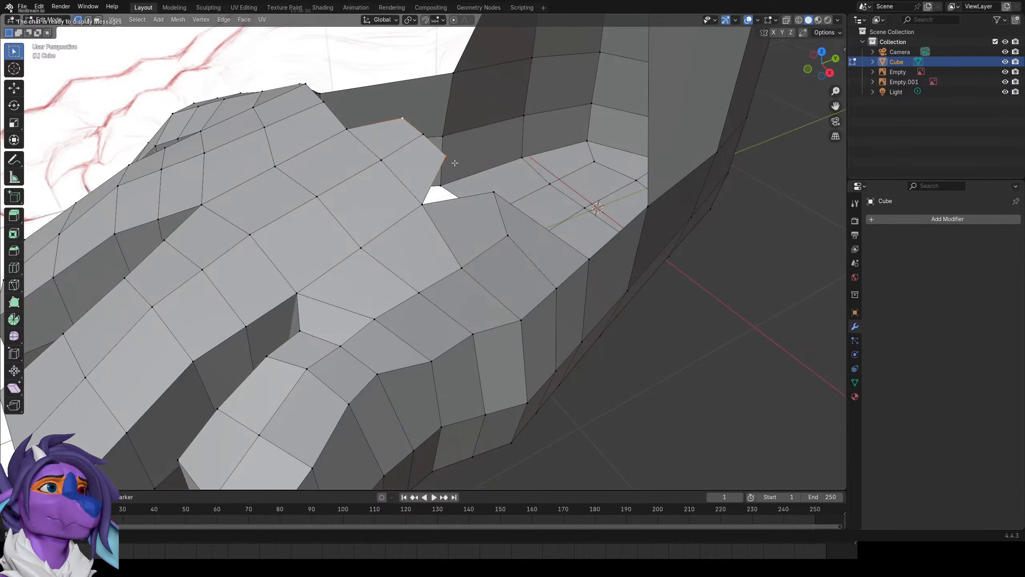
pyautogui.press('x')
pyautogui.click(480, 133)
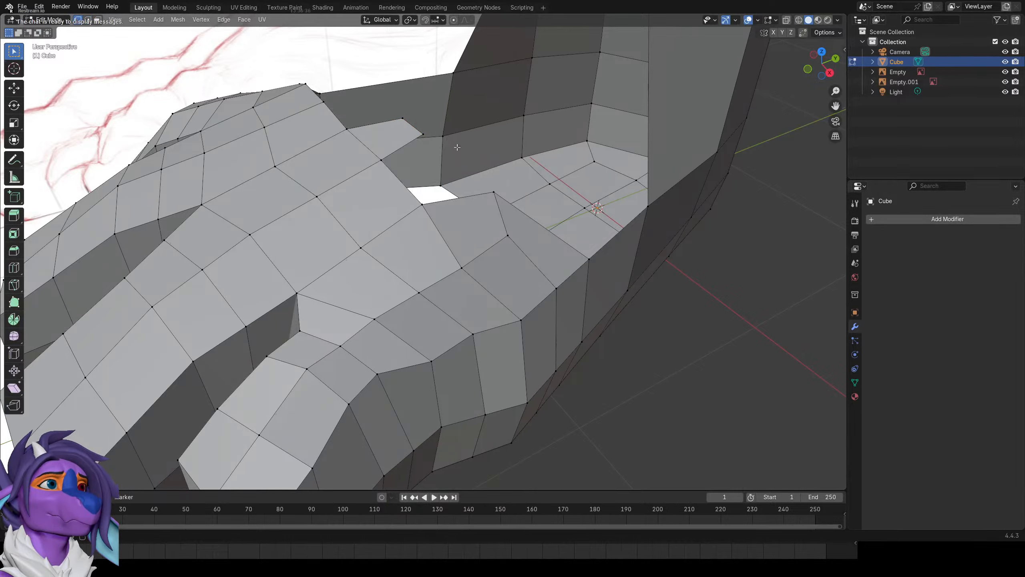
pyautogui.hotkey('ctrl', 'z')
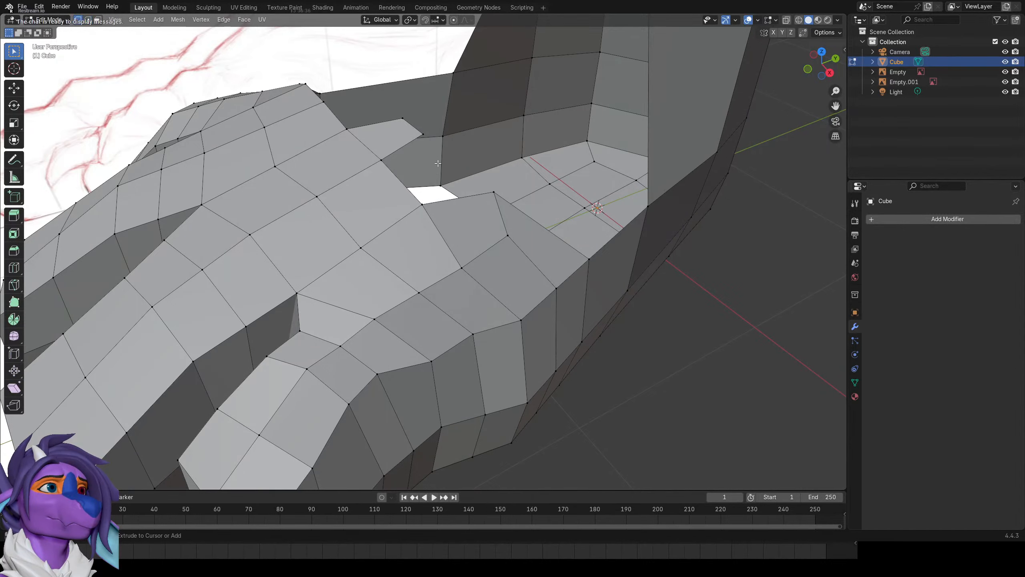
pyautogui.hotkey('ctrl', 'z')
# Move the rim vertices of the new instep strip slightly backward.
pyautogui.scroll(-2, 382, 172)
pyautogui.moveTo(382, 172); pyautogui.dragTo(447, 202, button='middle')
pyautogui.scroll(2, 389, 174)
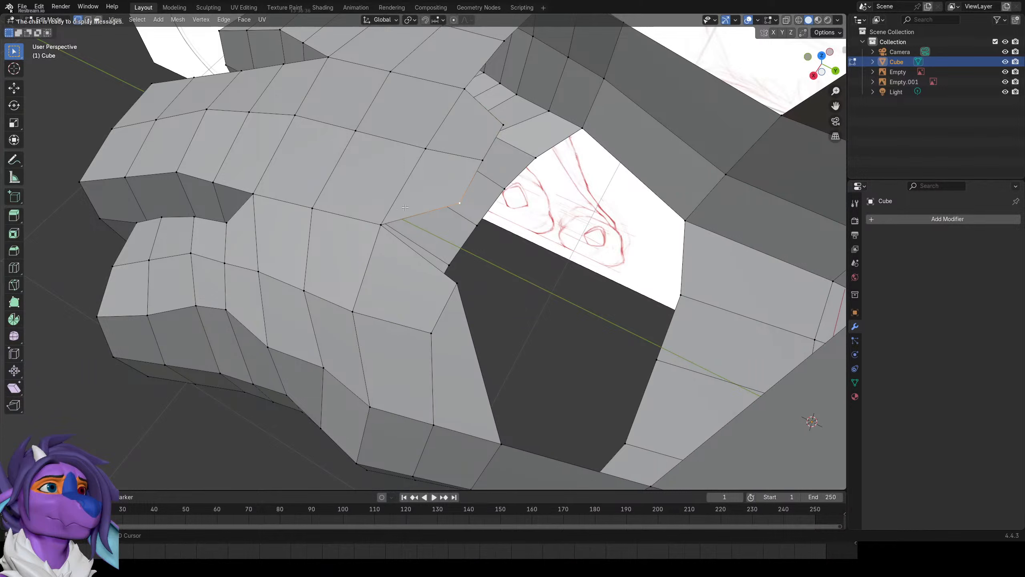
pyautogui.click(488, 162)
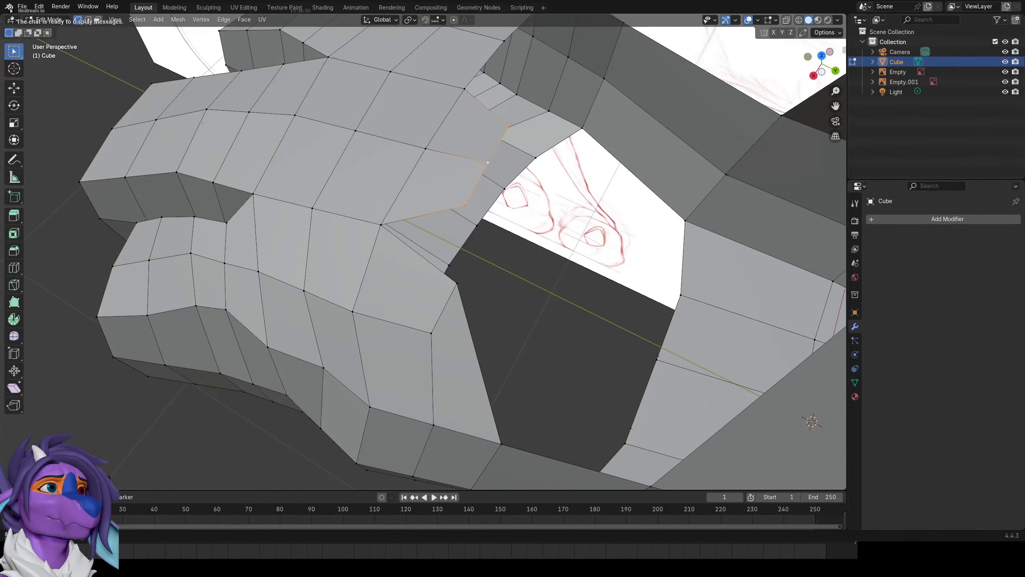
# Try merging vertices on the new instep strip at their centre, and undo the merge.
pyautogui.click(446, 176)
pyautogui.press('m')
pyautogui.press('c')
pyautogui.hotkey('ctrl', 'z')
# Merge the strip's outer end vertex with the nearby outer rim vertex at their centre to close the gap.
pyautogui.press('1')
pyautogui.click(468, 206)
pyautogui.moveTo(488, 165); pyautogui.dragTo(456, 202, button='middle')
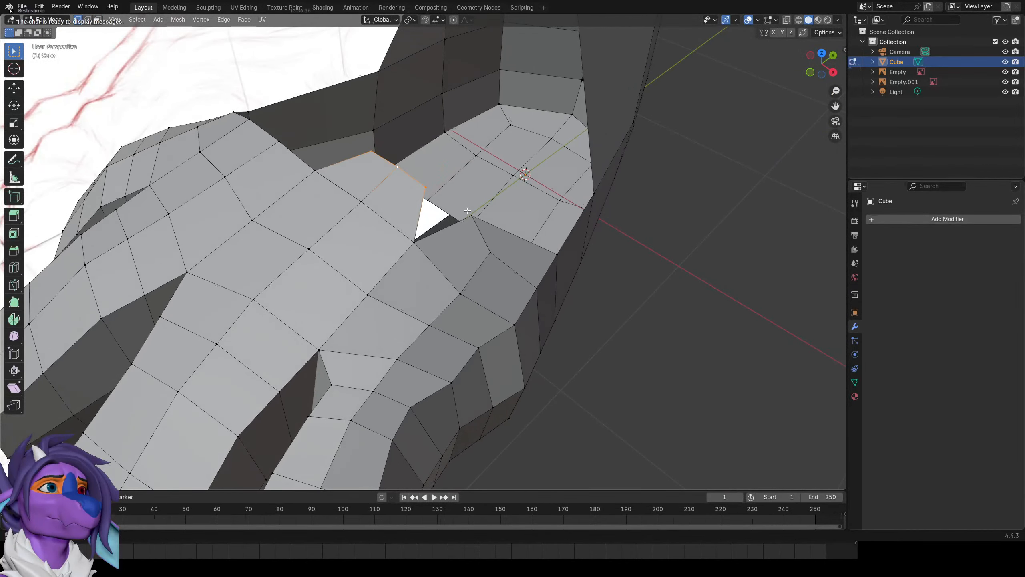
pyautogui.press('m')
pyautogui.click(441, 191)
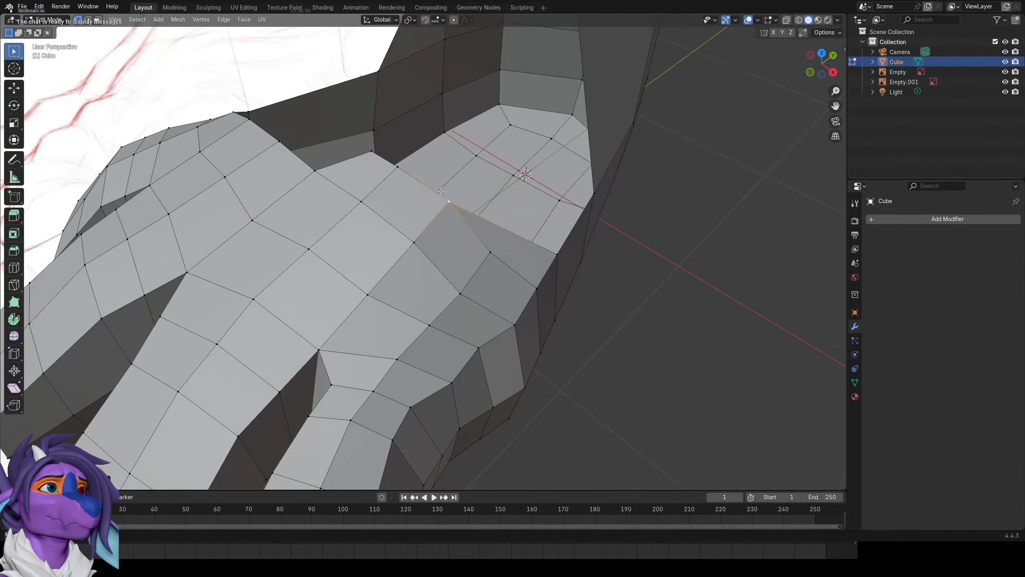
pyautogui.moveTo(440, 191); pyautogui.dragTo(473, 214, button='middle')
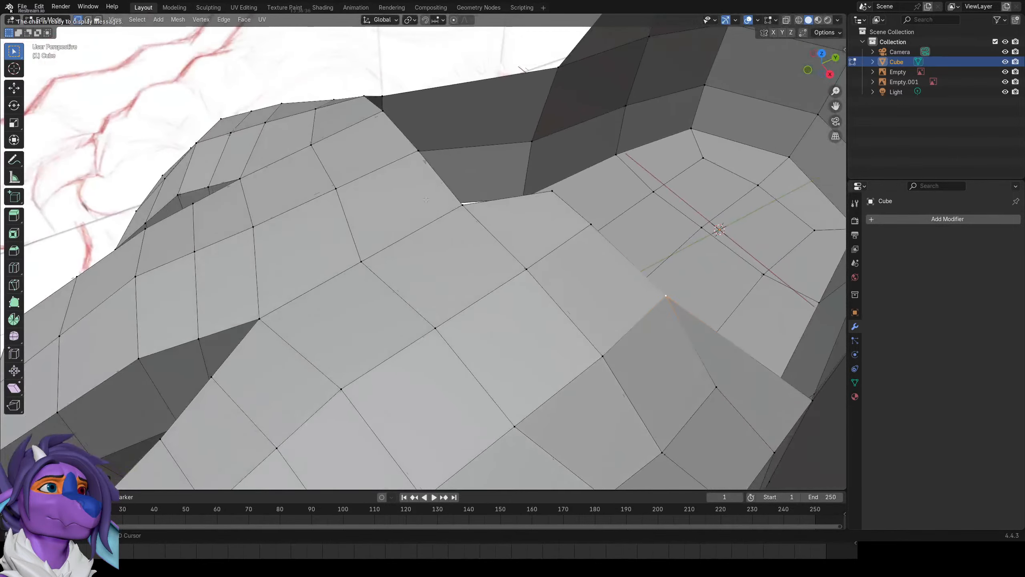
# Add a centred loop cut to the inner side strip behind the ball and extrude the inner instep rim edge backward.
pyautogui.moveTo(351, 245); pyautogui.dragTo(316, 178, button='middle')
pyautogui.hotkey('ctrl', 'r')
pyautogui.click(413, 188)
pyautogui.rightClick(412, 187)
pyautogui.press('2')
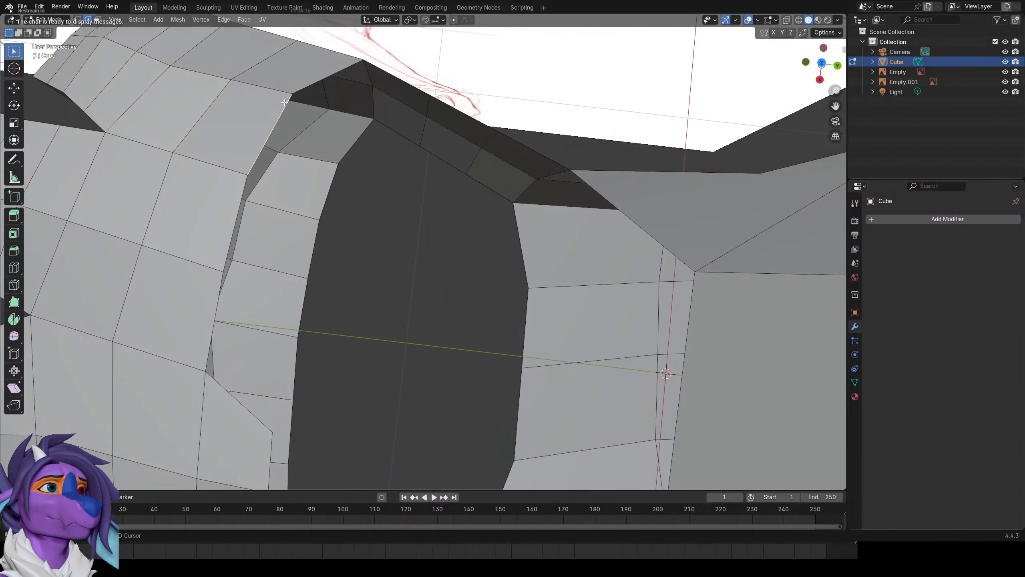
pyautogui.press('e')
pyautogui.click(376, 176)
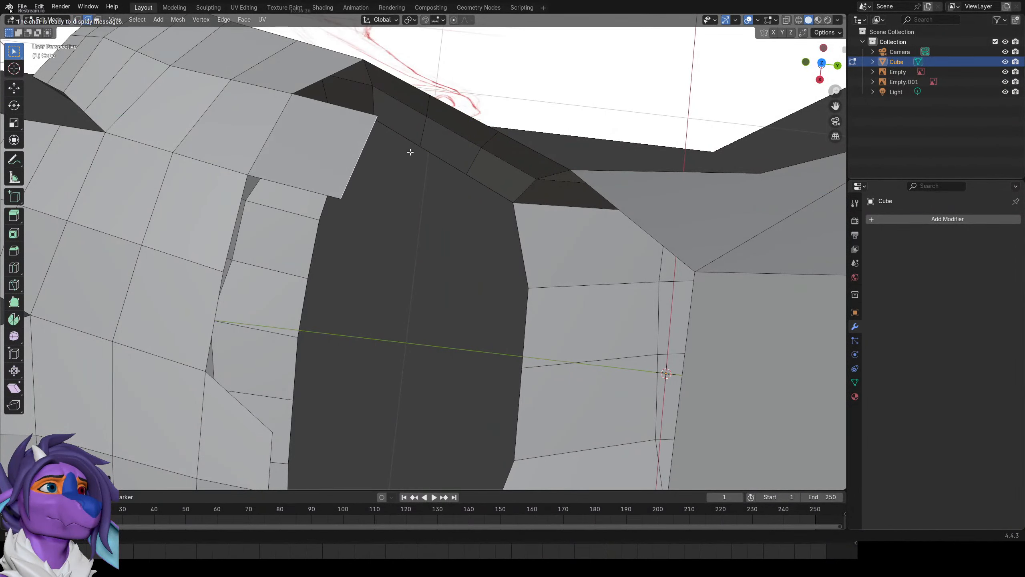
# Fill the inner side gap between the instep and the side strip, plus the notches along the instep rim, with faces.
pyautogui.moveTo(455, 107); pyautogui.dragTo(367, 252, button='middle')
pyautogui.press('f')
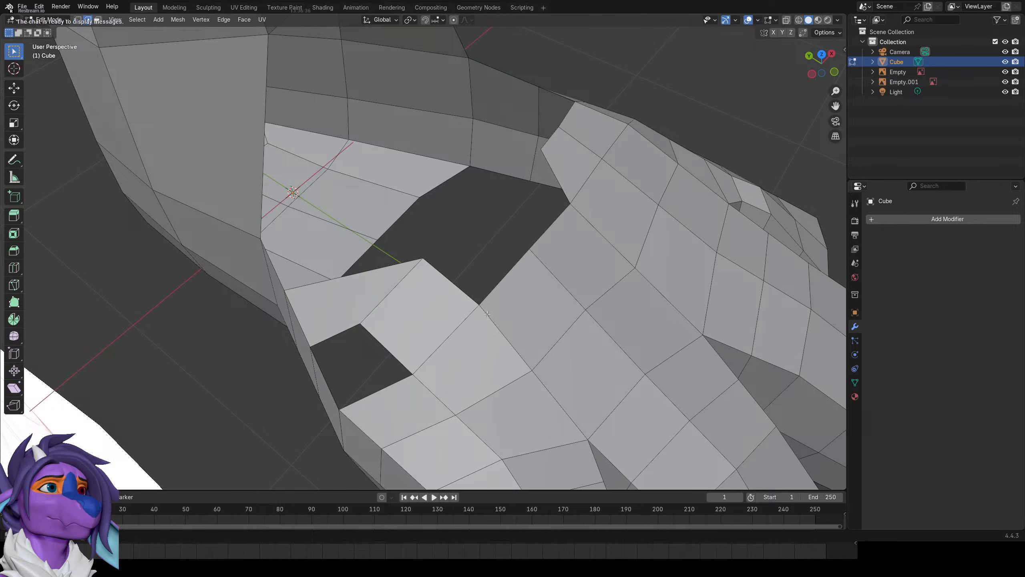
pyautogui.click(395, 339)
pyautogui.press('f')
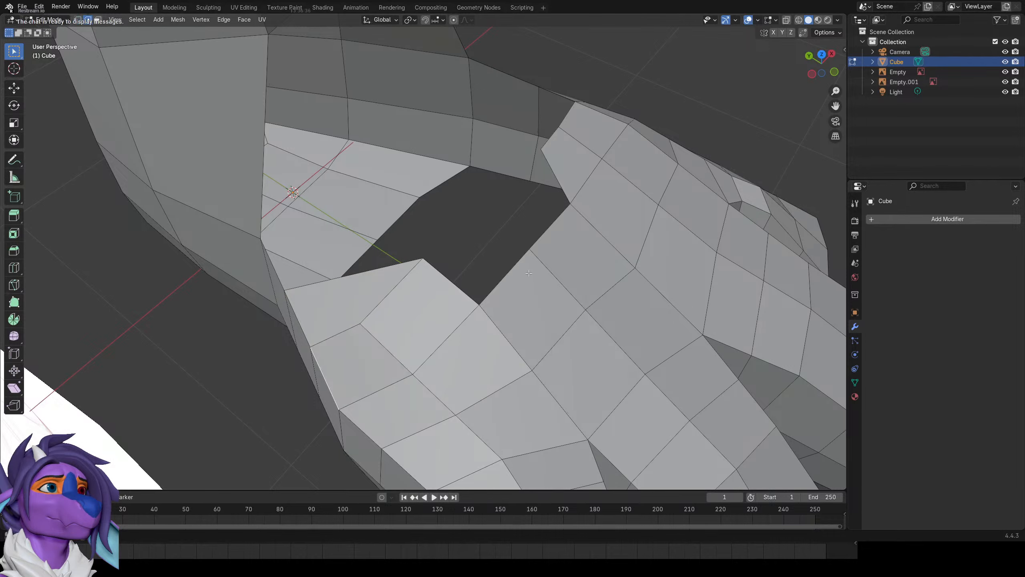
pyautogui.keyDown('ctrl'); pyautogui.rightClick(504, 213); pyautogui.keyUp('ctrl')
pyautogui.press('f')
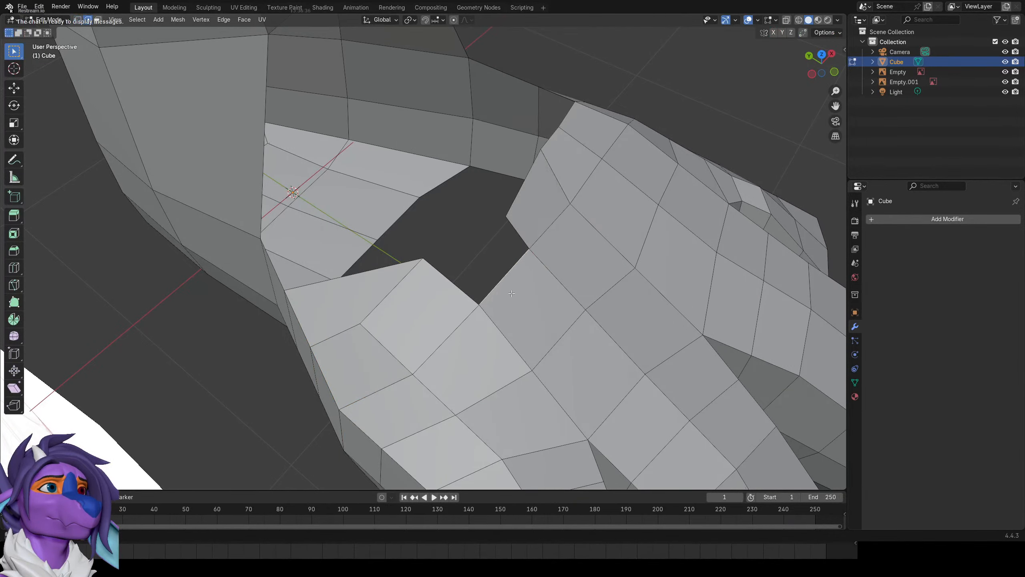
pyautogui.press('f')
pyautogui.moveTo(374, 323); pyautogui.dragTo(367, 230, button='middle')
pyautogui.press('KP_3')
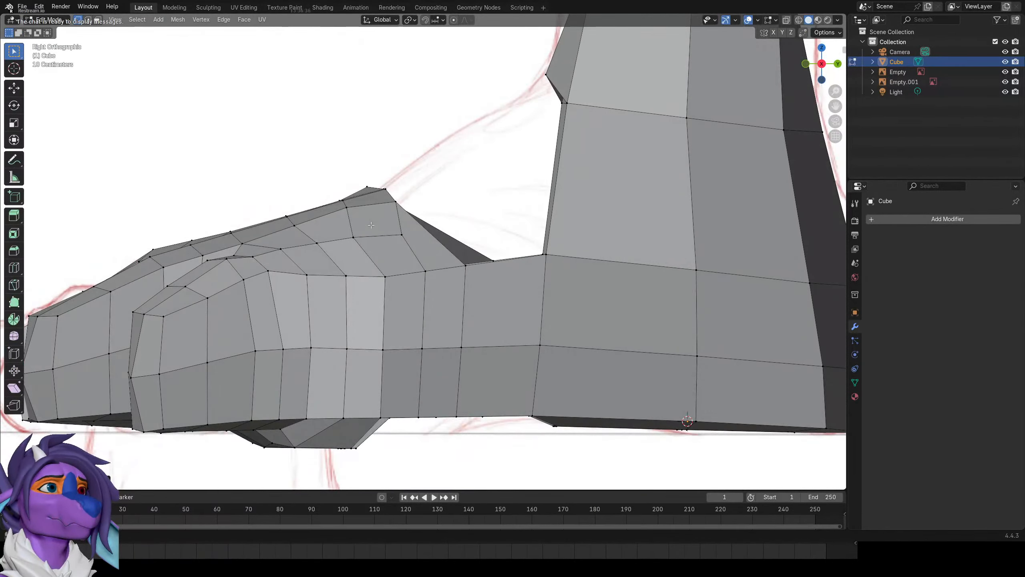
# Fill the inner corner of the sole opening behind the ball with a face.
pyautogui.scroll(-3, 280, 236)
pyautogui.moveTo(280, 237); pyautogui.dragTo(431, 190, button='middle')
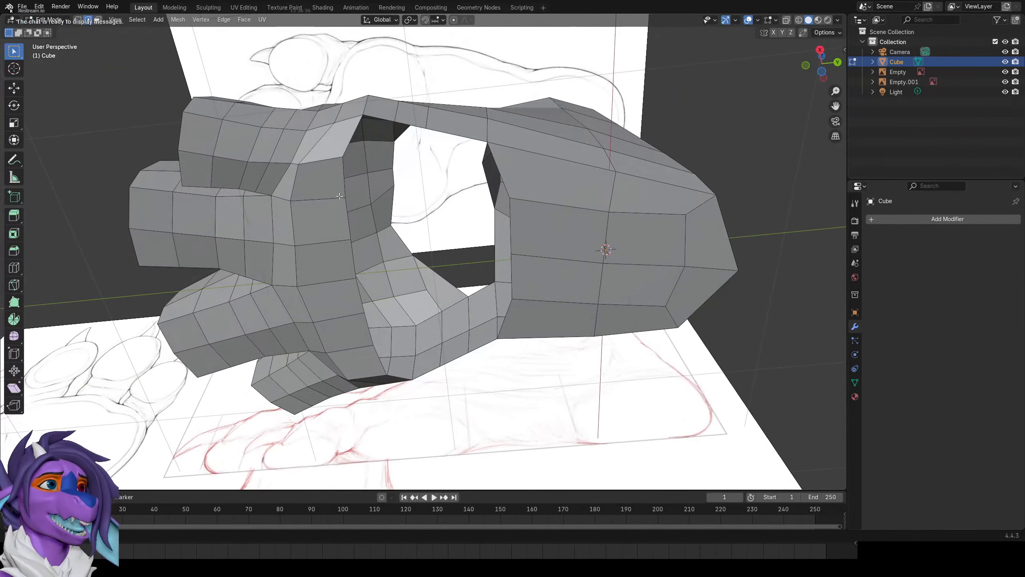
pyautogui.moveTo(343, 174)
pyautogui.mouseDown(button='middle')
pyautogui.moveTo(602, 177)
pyautogui.moveTo(345, 290)
pyautogui.moveTo(379, 284)
pyautogui.moveTo(368, 313)
pyautogui.moveTo(317, 194)
pyautogui.moveTo(420, 133)
pyautogui.moveTo(408, 205)
pyautogui.moveTo(421, 220)
pyautogui.moveTo(418, 240)
pyautogui.moveTo(410, 234)
pyautogui.moveTo(451, 260)
pyautogui.mouseUp(button='middle')
pyautogui.click(418, 196)
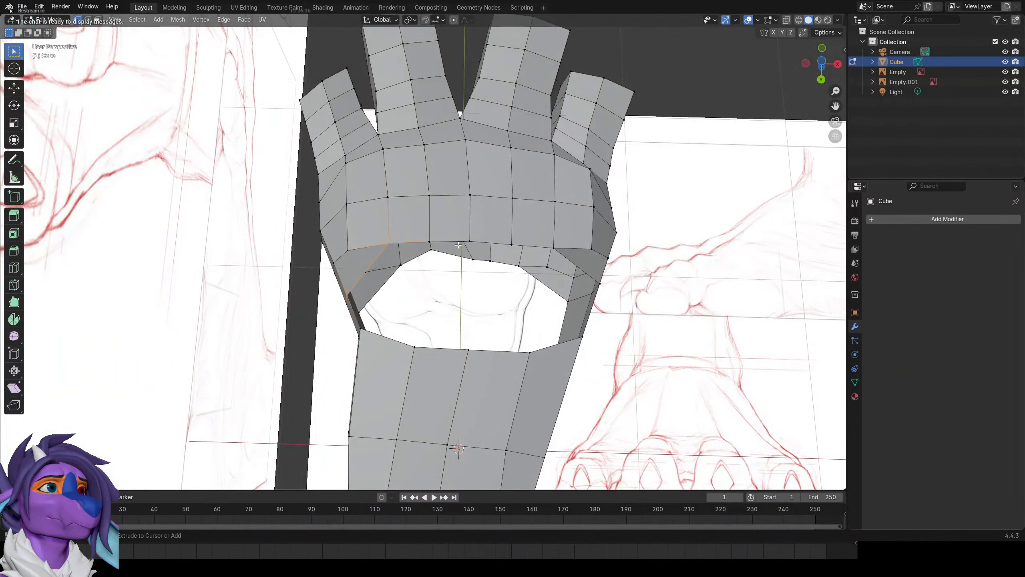
pyautogui.press('ctrl+KP_7')
pyautogui.keyDown('shift'); pyautogui.moveTo(457, 270); pyautogui.dragTo(372, 255, button='middle'); pyautogui.keyUp('shift')
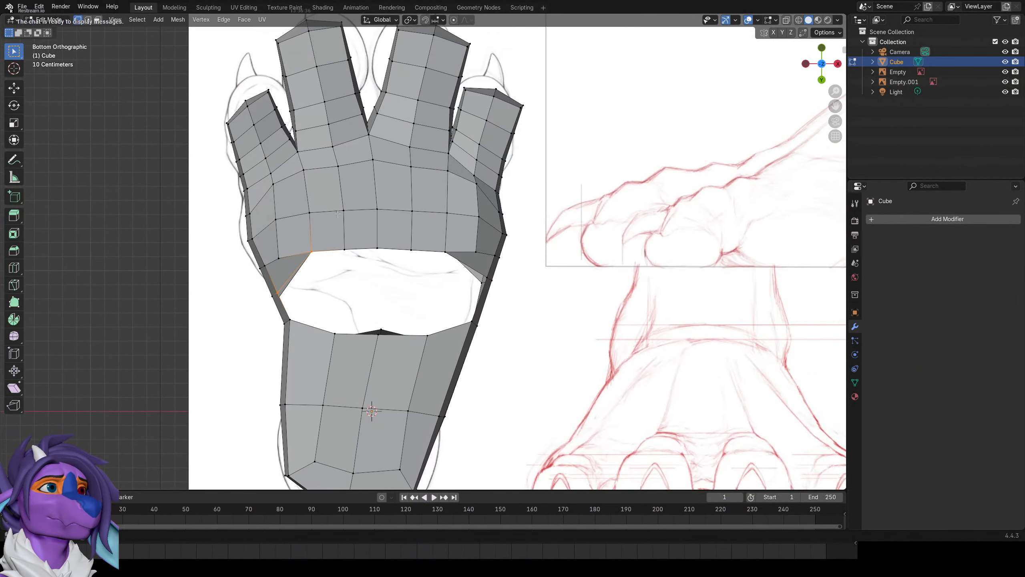
# Try merging the middle vertices of the ball's rear sole rim into one and deleting part of the mesh there.
pyautogui.scroll(1, 372, 255)
pyautogui.moveTo(480, 307); pyautogui.dragTo(408, 227, button='middle')
pyautogui.click(394, 219)
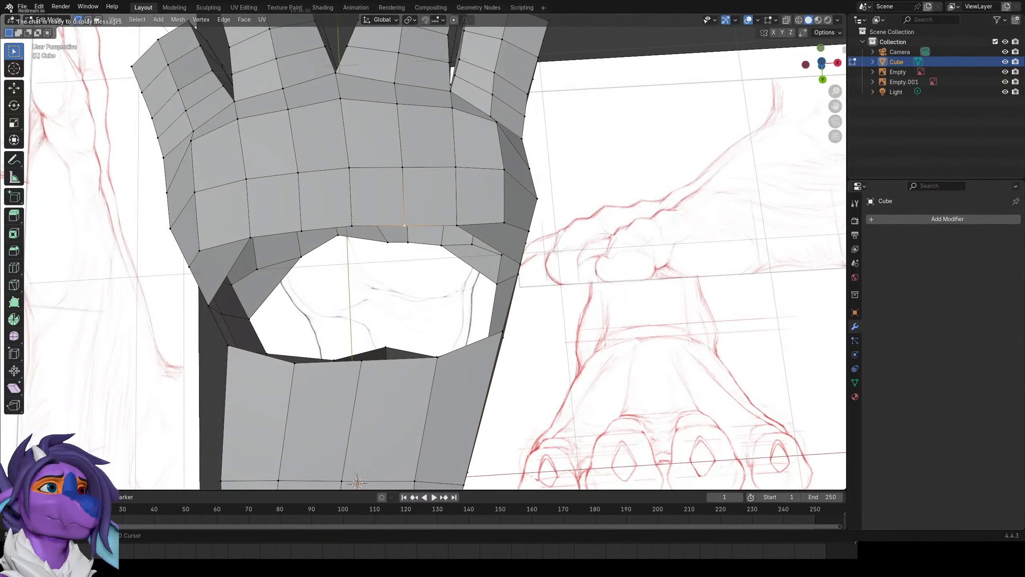
pyautogui.moveTo(311, 223); pyautogui.dragTo(422, 166, button='middle')
pyautogui.press('m')
pyautogui.click(421, 161)
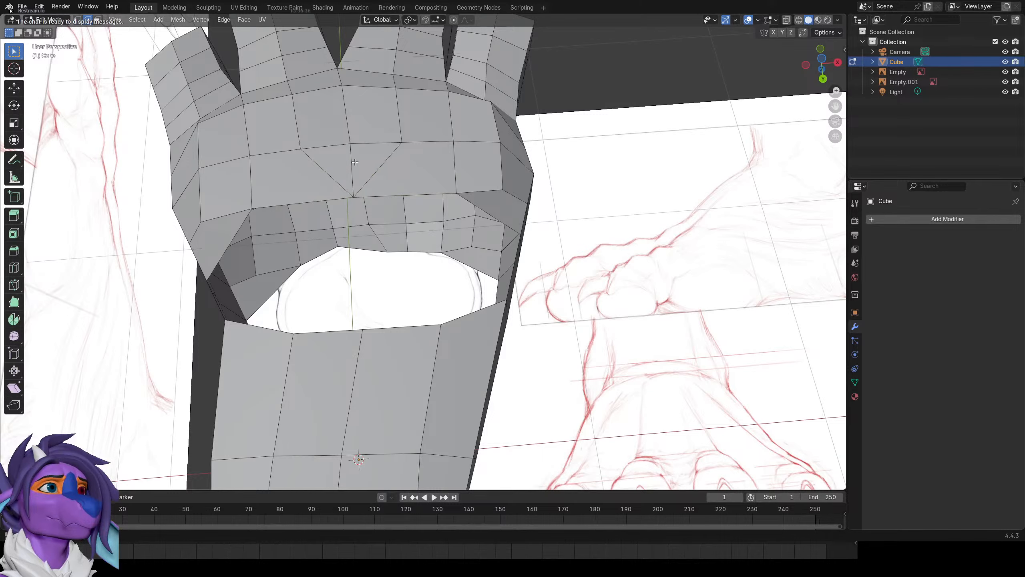
pyautogui.press('x')
pyautogui.click(319, 277)
# Undo the deletion and the vertex merge on the ball's rear sole rim.
pyautogui.hotkey('ctrl', 'z')
pyautogui.hotkey('ctrl', 'z')
pyautogui.hotkey('ctrl', 'z')
pyautogui.hotkey('ctrl', 'z')
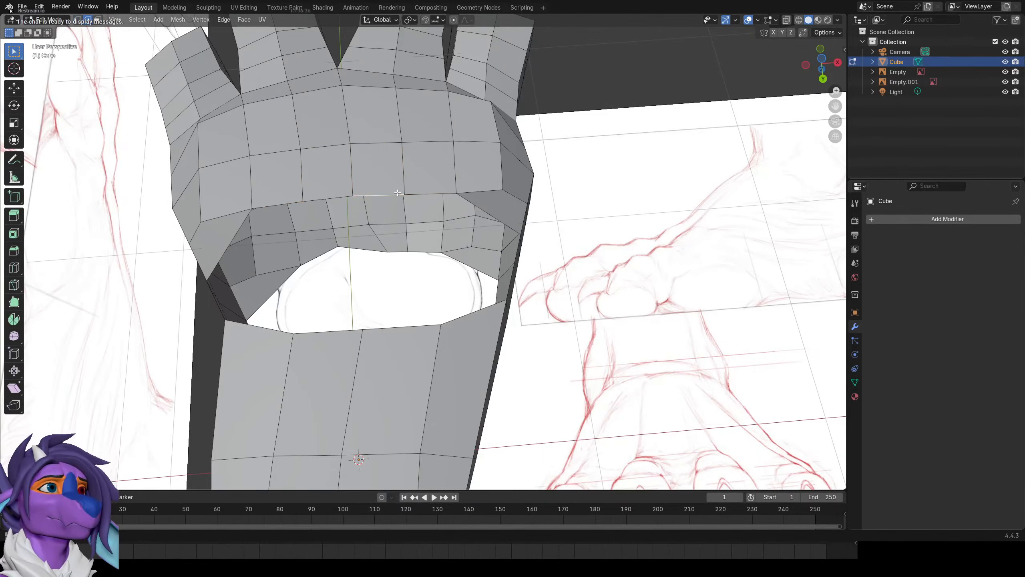
# Add crosswise loop cuts around the heel, in front of and behind its existing middle loop.
pyautogui.moveTo(398, 193); pyautogui.dragTo(365, 223, button='middle')
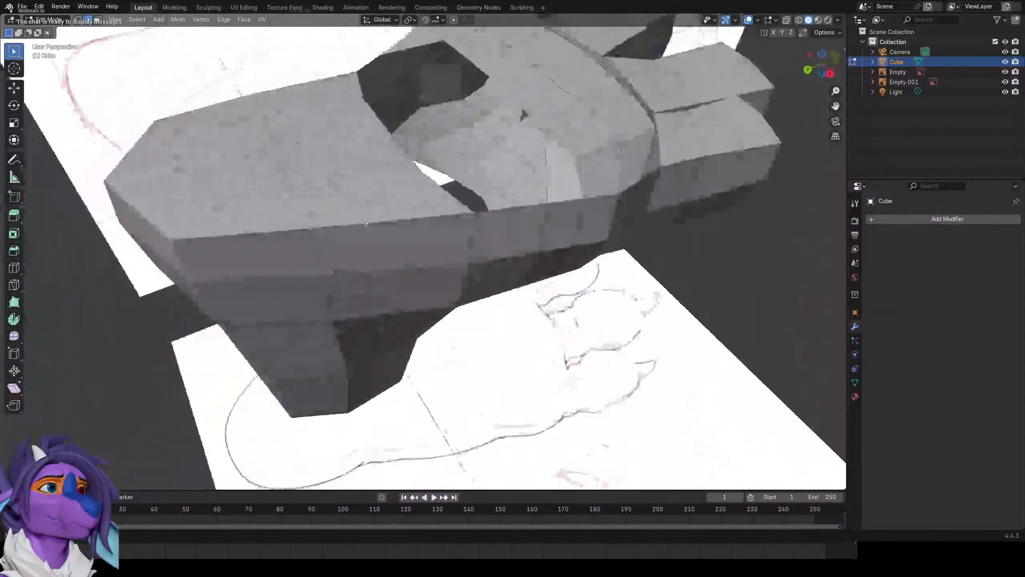
pyautogui.hotkey('ctrl', 'r')
pyautogui.doubleClick(261, 219)
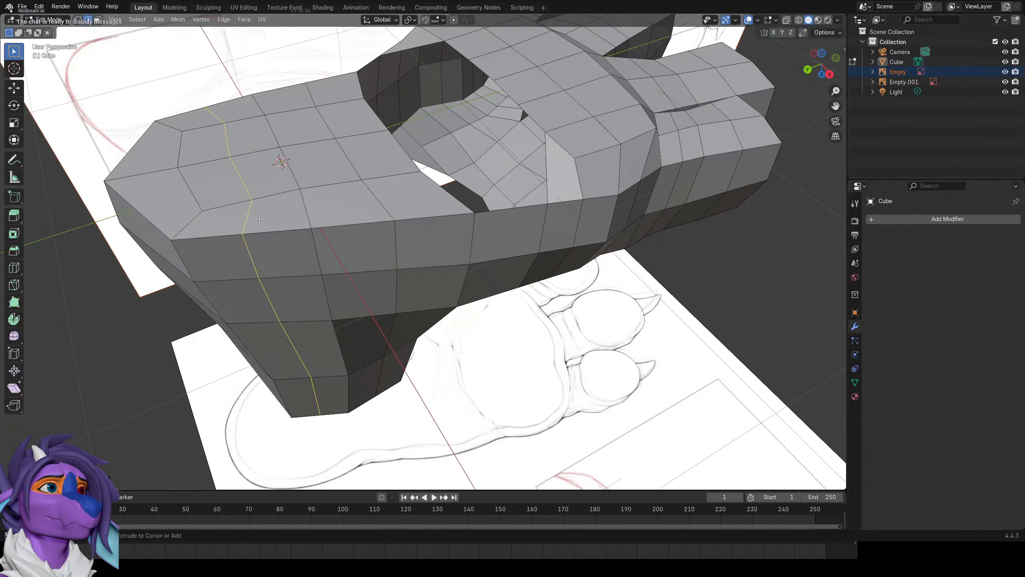
# Extrude the two middle edges of the ball's rear sole rim backward and connect them to the heel's middle front vertex.
pyautogui.moveTo(260, 219)
pyautogui.mouseDown(button='middle')
pyautogui.moveTo(319, 212)
pyautogui.moveTo(388, 178)
pyautogui.moveTo(422, 268)
pyautogui.moveTo(364, 189)
pyautogui.mouseUp(button='middle')
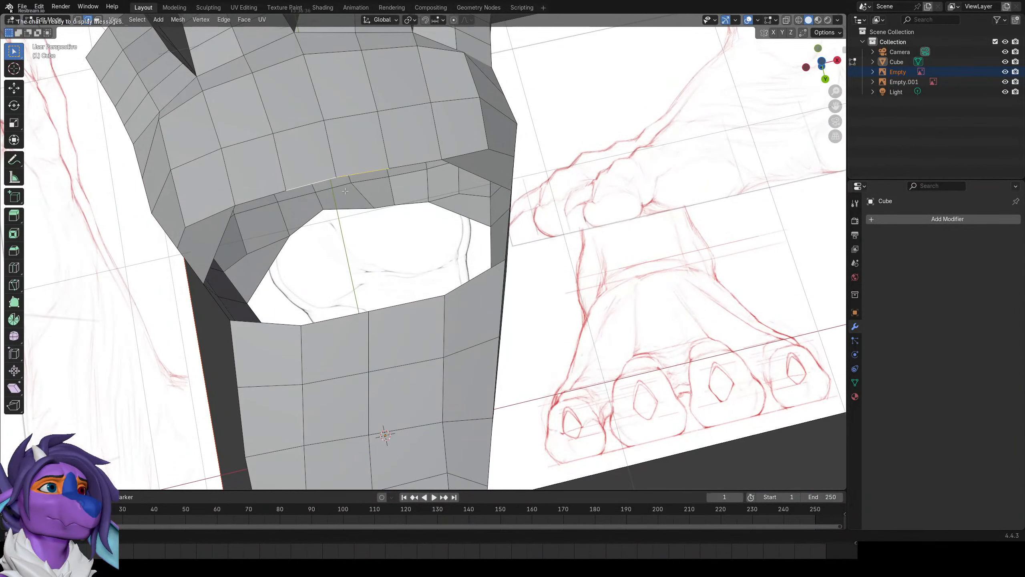
pyautogui.press('e')
pyautogui.click(375, 313)
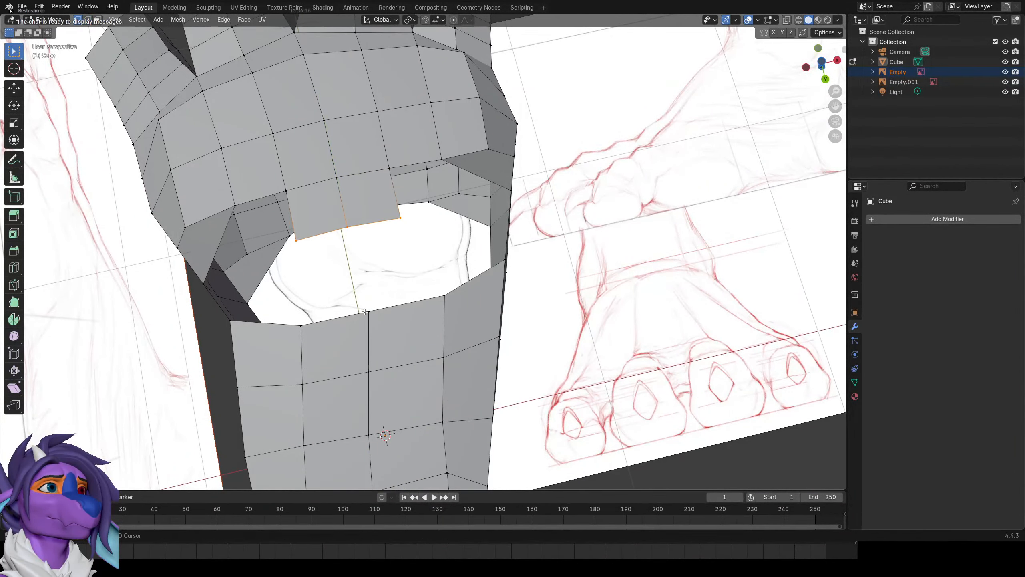
pyautogui.keyDown('shift'); pyautogui.click(367, 311); pyautogui.keyUp('shift')
pyautogui.press('f')
# Extrude two adjacent edges of the upper instep rim backward over the opening.
pyautogui.moveTo(383, 231)
pyautogui.mouseDown(button='middle')
pyautogui.moveTo(367, 251)
pyautogui.moveTo(294, 280)
pyautogui.moveTo(335, 267)
pyautogui.mouseUp(button='middle')
pyautogui.moveTo(401, 150); pyautogui.dragTo(478, 236, button='middle')
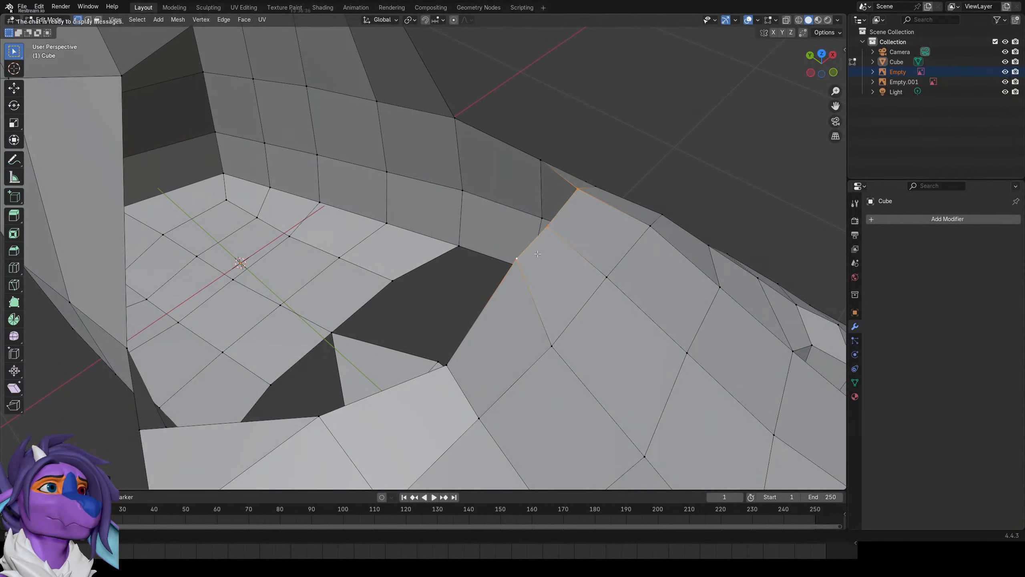
pyautogui.moveTo(537, 254); pyautogui.dragTo(379, 182, button='middle')
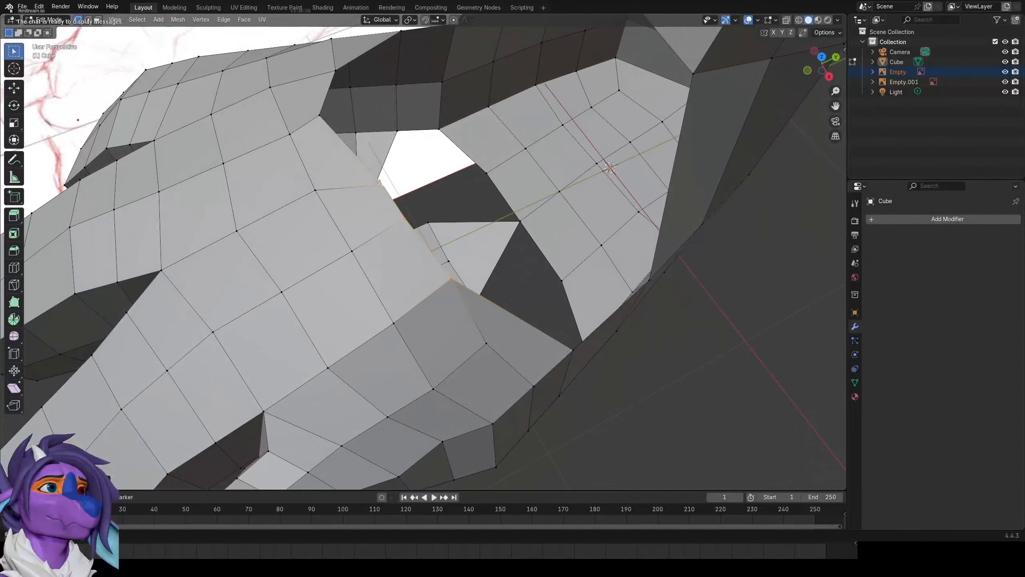
pyautogui.press('g')
pyautogui.rightClick(419, 228)
pyautogui.press('e')
pyautogui.click(503, 187)
pyautogui.keyDown('shift'); pyautogui.moveTo(504, 187); pyautogui.dragTo(492, 222, button='middle'); pyautogui.keyUp('shift')
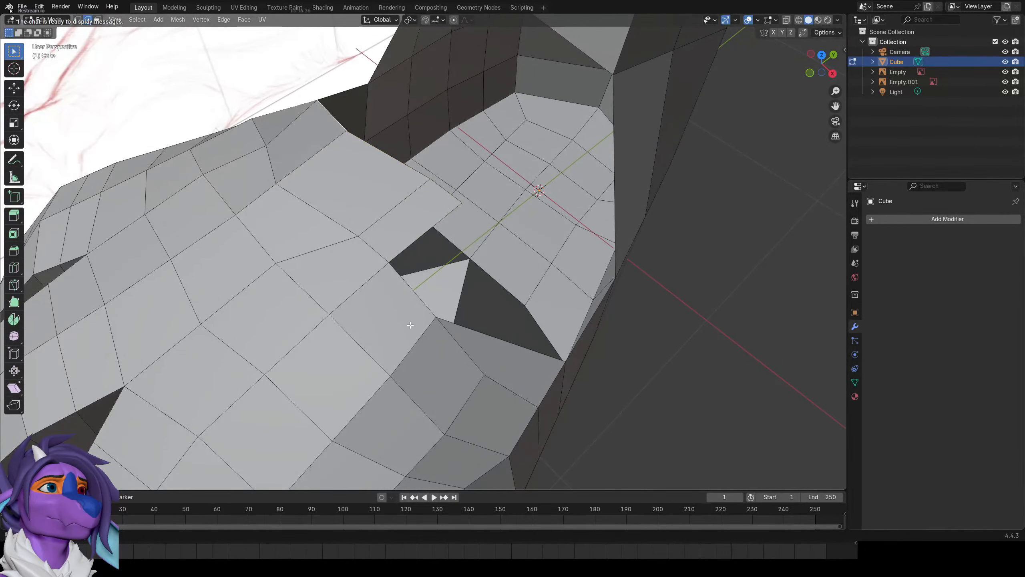
pyautogui.moveTo(447, 257); pyautogui.dragTo(431, 200, button='middle')
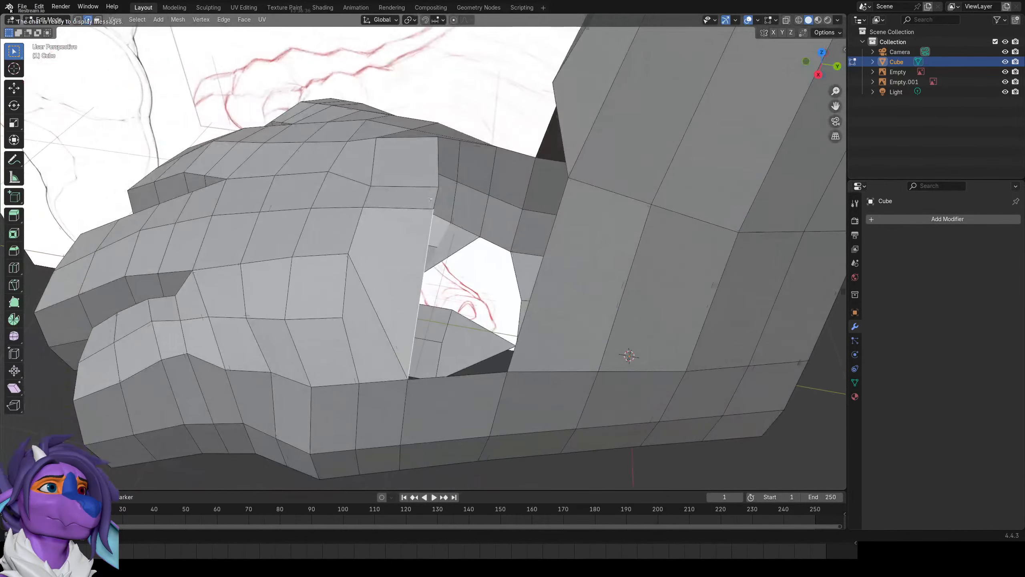
# Fill a face in the instep bridge and move the vertex pair on one side outward along X.
pyautogui.moveTo(418, 164); pyautogui.dragTo(632, 257, button='middle')
pyautogui.press('f')
pyautogui.moveTo(501, 165); pyautogui.dragTo(373, 214, button='middle')
pyautogui.press('1')
pyautogui.click(329, 192)
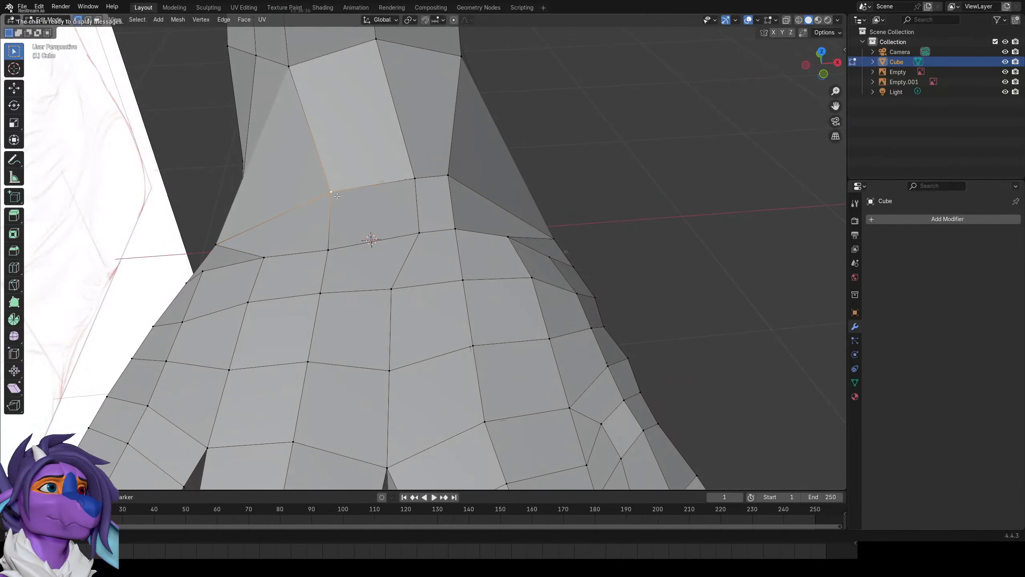
pyautogui.keyDown('shift'); pyautogui.click(324, 248); pyautogui.keyUp('shift')
pyautogui.press('g')
pyautogui.press('x')
pyautogui.click(307, 243)
# Move the instep bridge's opposite vertex pair outward and shift its middle pair along X to even out the columns.
pyautogui.keyDown('shift'); pyautogui.click(455, 228); pyautogui.keyUp('shift')
pyautogui.press('g')
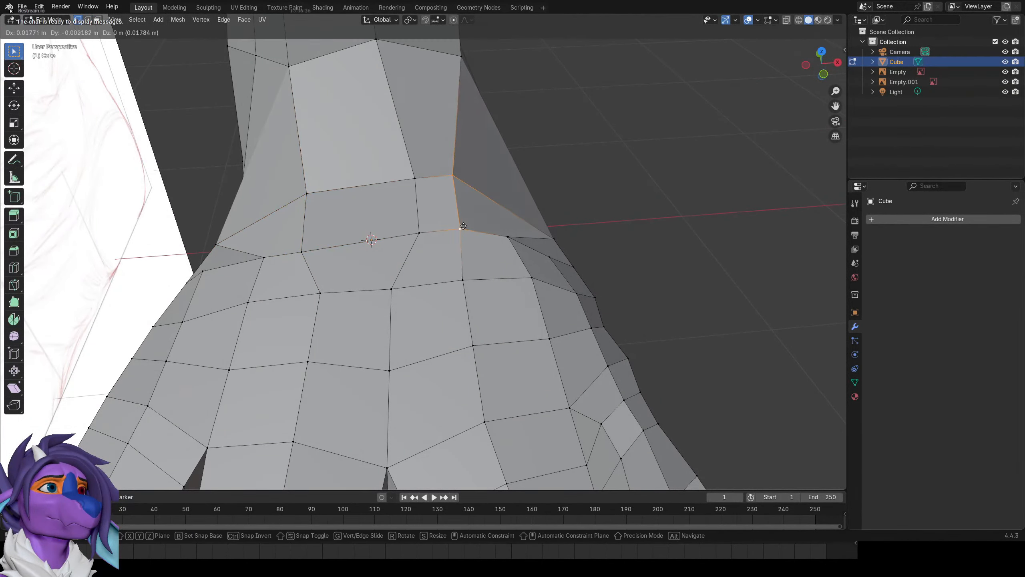
pyautogui.click(472, 229)
pyautogui.press('g')
pyautogui.press('x')
pyautogui.click(406, 221)
pyautogui.scroll(-2, 407, 222)
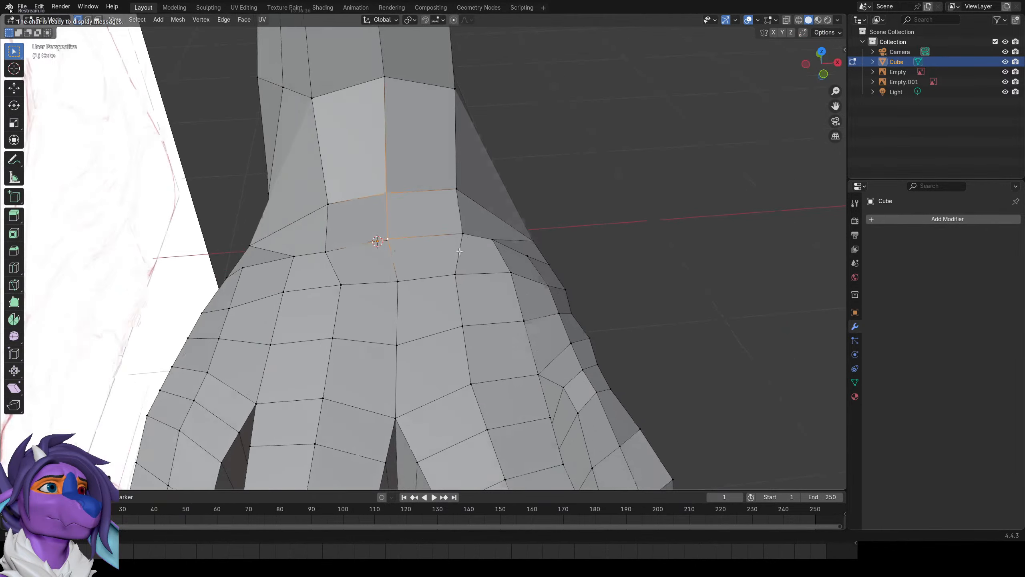
# Add a crosswise loop cut through the instep bridge and around the sides of the opening.
pyautogui.moveTo(543, 275); pyautogui.dragTo(487, 249, button='middle')
pyautogui.hotkey('ctrl', 'r')
pyautogui.click(437, 206)
pyautogui.click(437, 207)
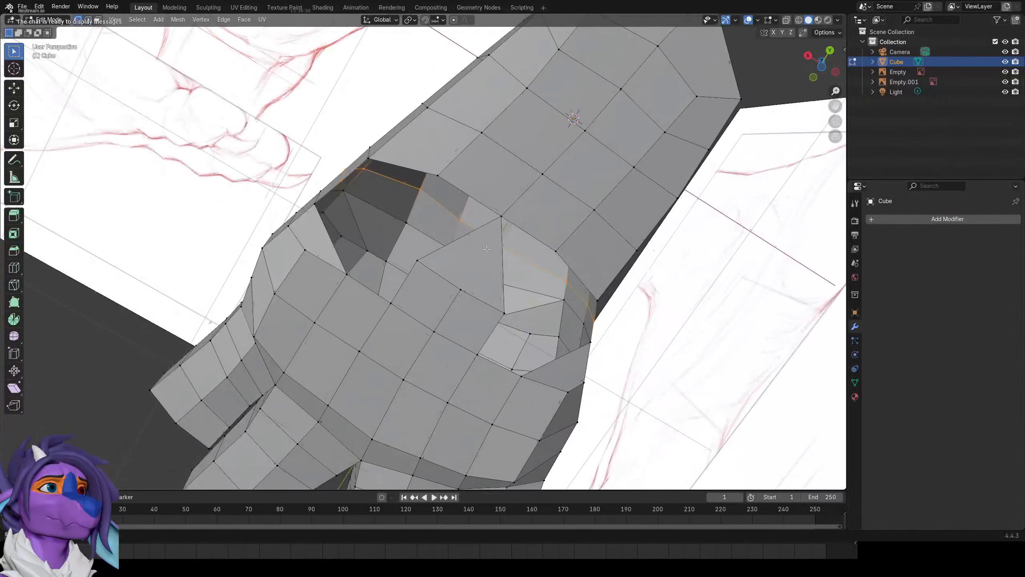
pyautogui.scroll(-5, 472, 222)
pyautogui.moveTo(484, 198); pyautogui.dragTo(412, 183, button='middle')
pyautogui.scroll(5, 412, 182)
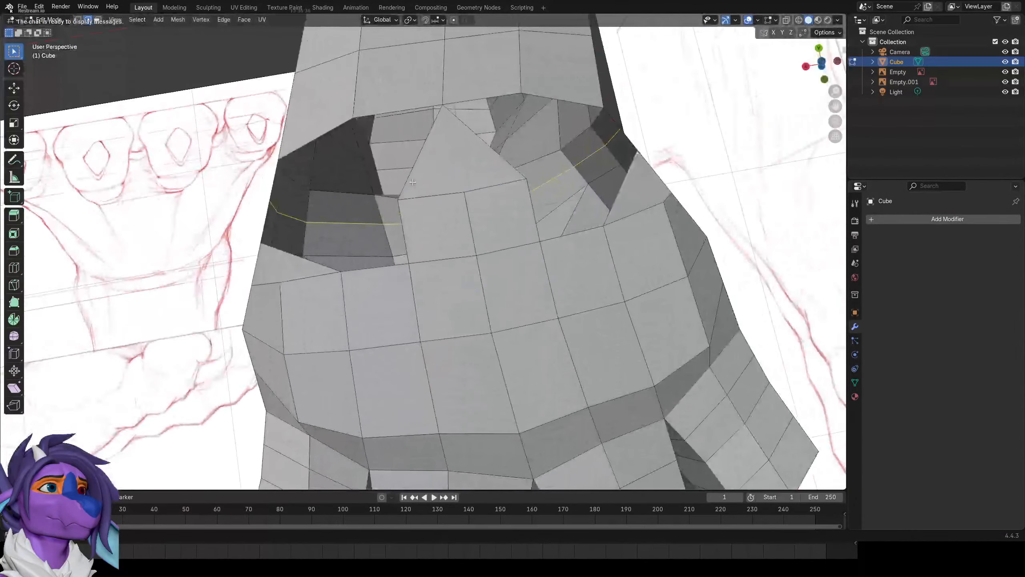
# Delete the triangular faces joining the sole's middle strip to the heel.
pyautogui.press('1')
pyautogui.scroll(-3, 405, 236)
pyautogui.moveTo(405, 236); pyautogui.dragTo(408, 265, button='middle')
pyautogui.scroll(-2, 400, 162)
pyautogui.moveTo(365, 155); pyautogui.dragTo(491, 222, button='middle')
pyautogui.scroll(3, 428, 218)
pyautogui.press('3')
pyautogui.click(453, 267)
pyautogui.press('x')
pyautogui.click(410, 194)
pyautogui.scroll(-3, 403, 178)
pyautogui.scroll(2, 410, 186)
pyautogui.rightClick(418, 199)
pyautogui.scroll(-3, 419, 200)
pyautogui.scroll(3, 482, 262)
pyautogui.press('3')
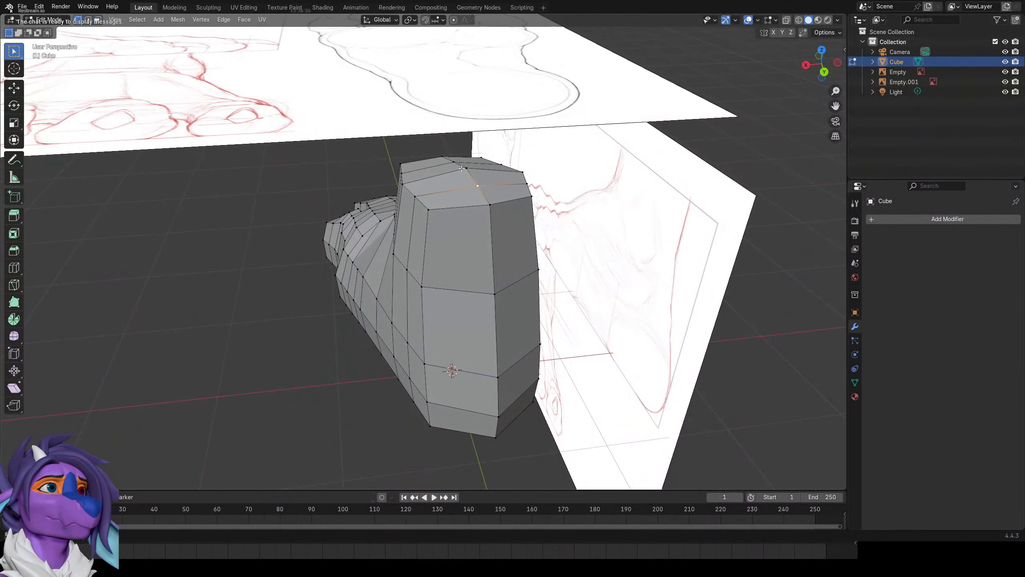
# Delete the cap faces on top of the ankle and the bridge faces between ankle and instep.
pyautogui.moveTo(447, 162); pyautogui.dragTo(504, 157, button='middle')
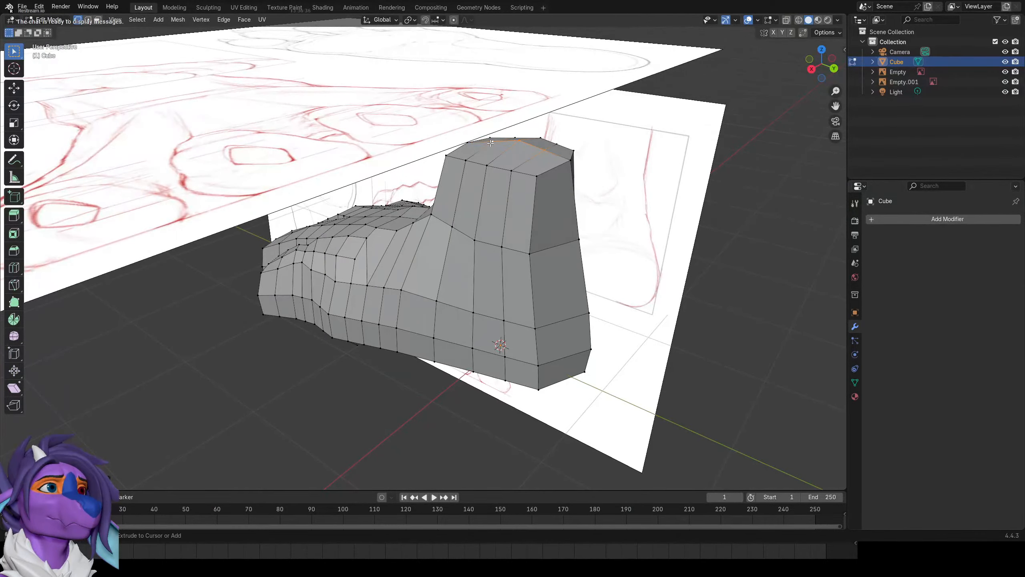
pyautogui.press('x')
pyautogui.click(480, 123)
pyautogui.moveTo(375, 216); pyautogui.dragTo(551, 136, button='middle')
pyautogui.scroll(3, 461, 204)
pyautogui.press('x')
pyautogui.click(367, 199)
# Add two lengthwise loop cuts through the ankle and heel, one on each side of the center edge.
pyautogui.hotkey('ctrl', 'r')
pyautogui.click(581, 235)
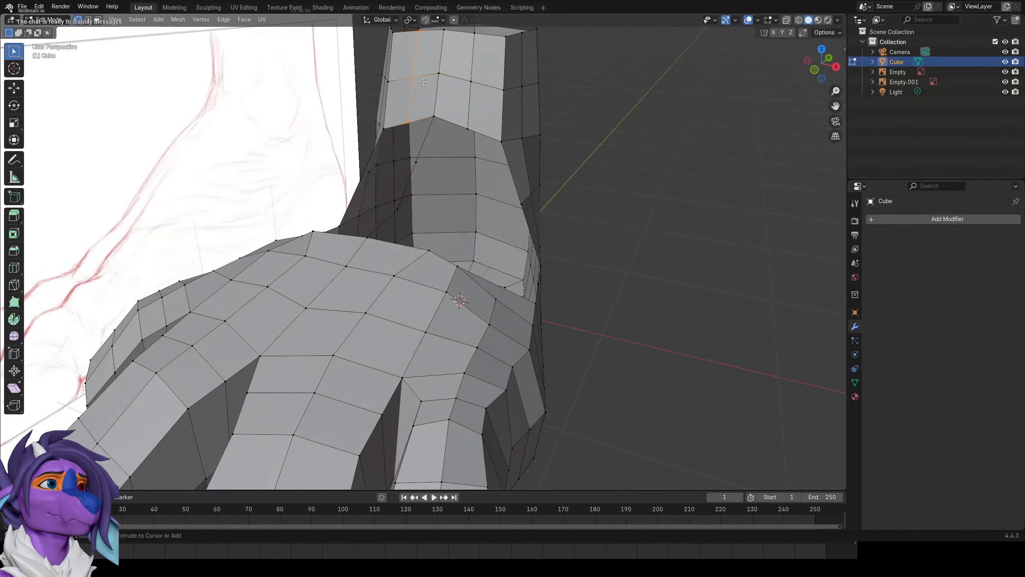
pyautogui.moveTo(471, 88); pyautogui.dragTo(480, 174, button='middle')
pyautogui.hotkey('ctrl', 'r')
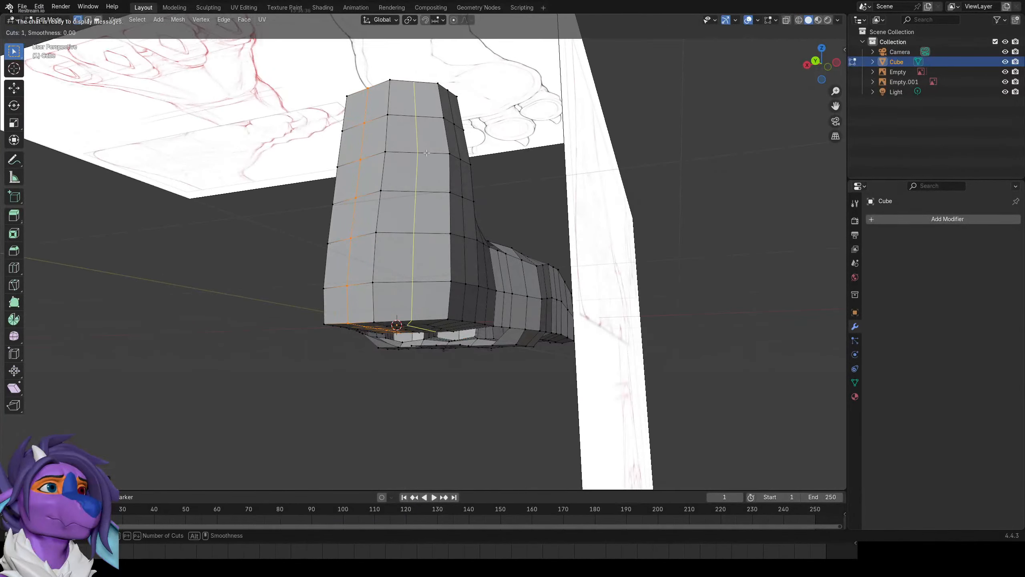
pyautogui.click(420, 226)
# Fill two quads between the heel's front rim and the sole's middle strip.
pyautogui.moveTo(420, 226); pyautogui.dragTo(442, 167, button='middle')
pyautogui.scroll(2, 476, 194)
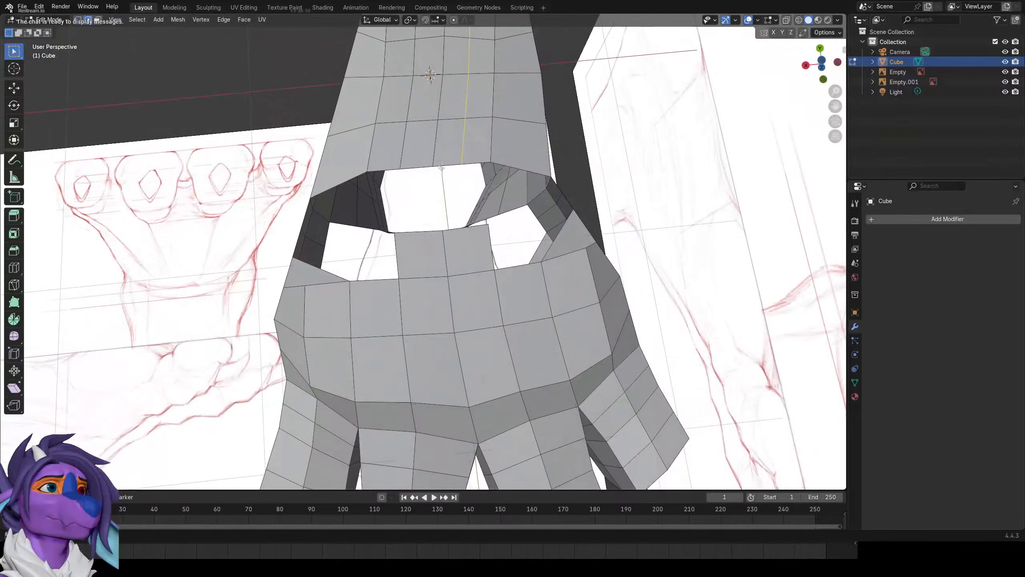
pyautogui.press('f')
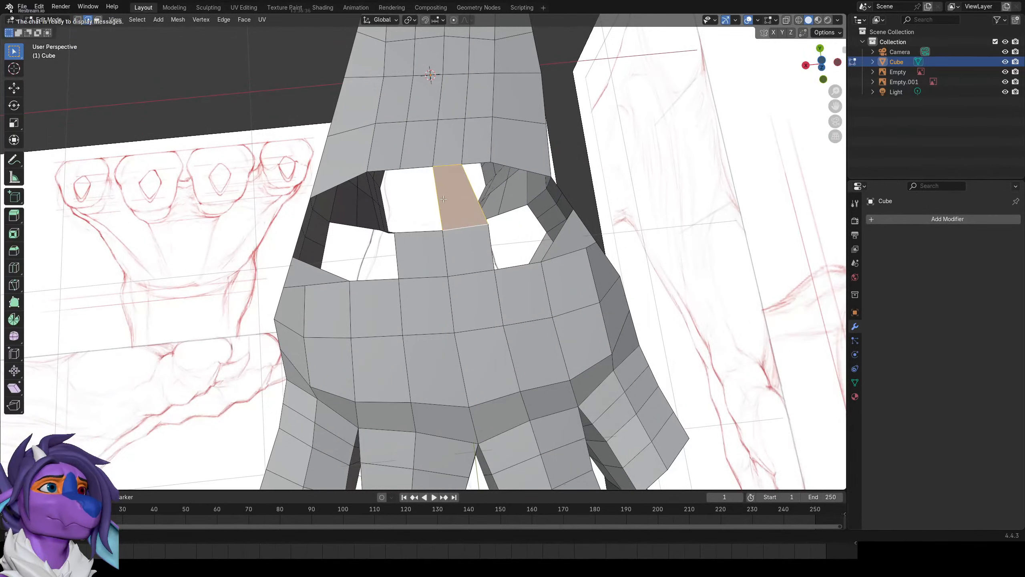
pyautogui.press('f')
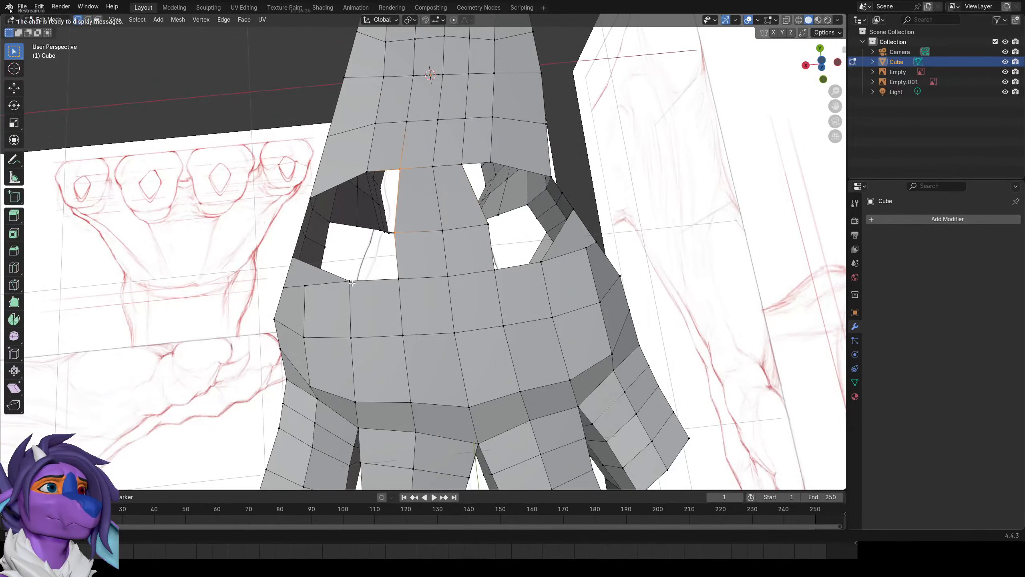
pyautogui.moveTo(558, 254); pyautogui.dragTo(557, 242, button='middle')
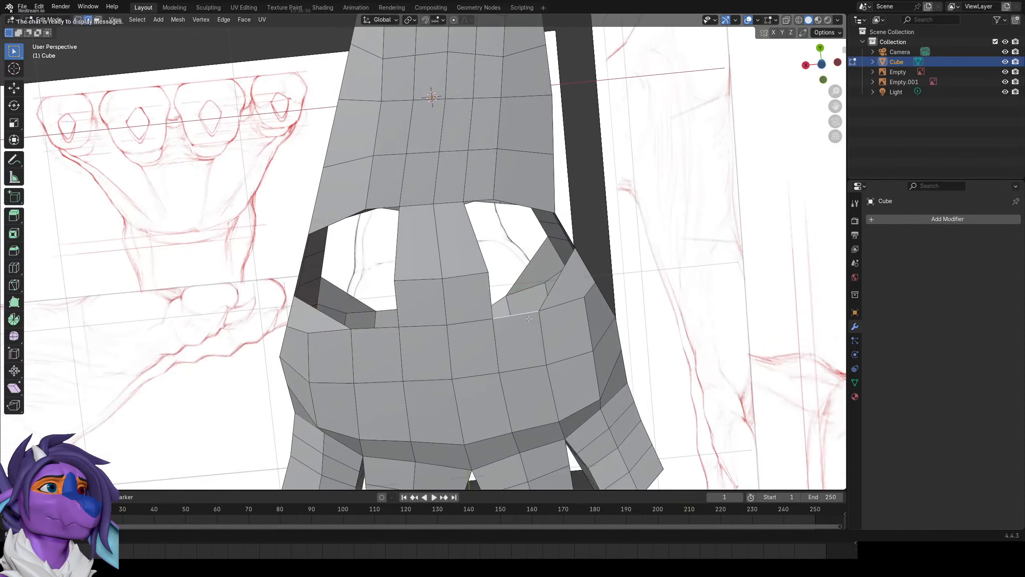
# Add a quad on each side of the sole's middle strip and bridge one of them to the heel rim.
pyautogui.moveTo(541, 297); pyautogui.dragTo(539, 314, button='middle')
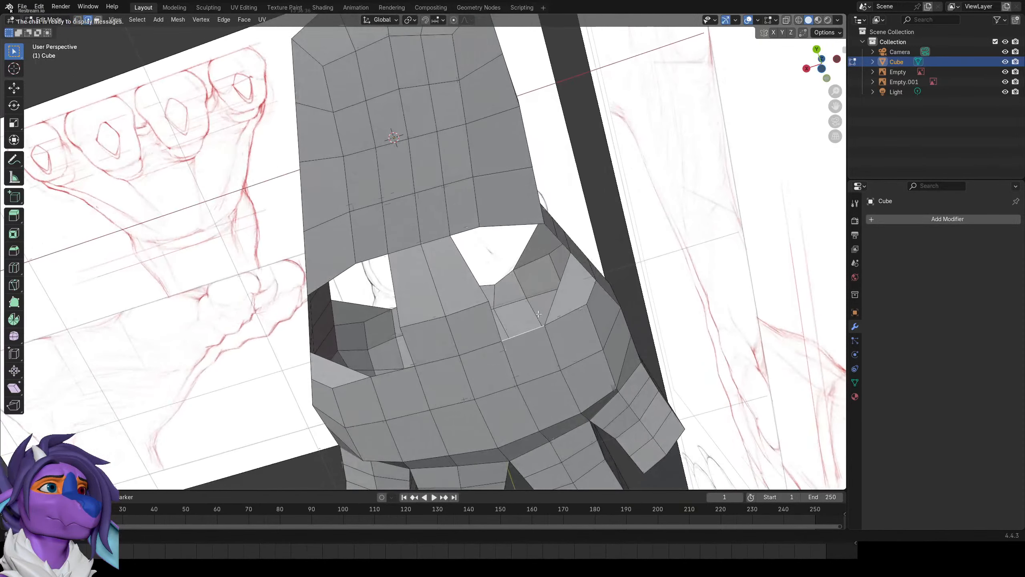
pyautogui.press('g')
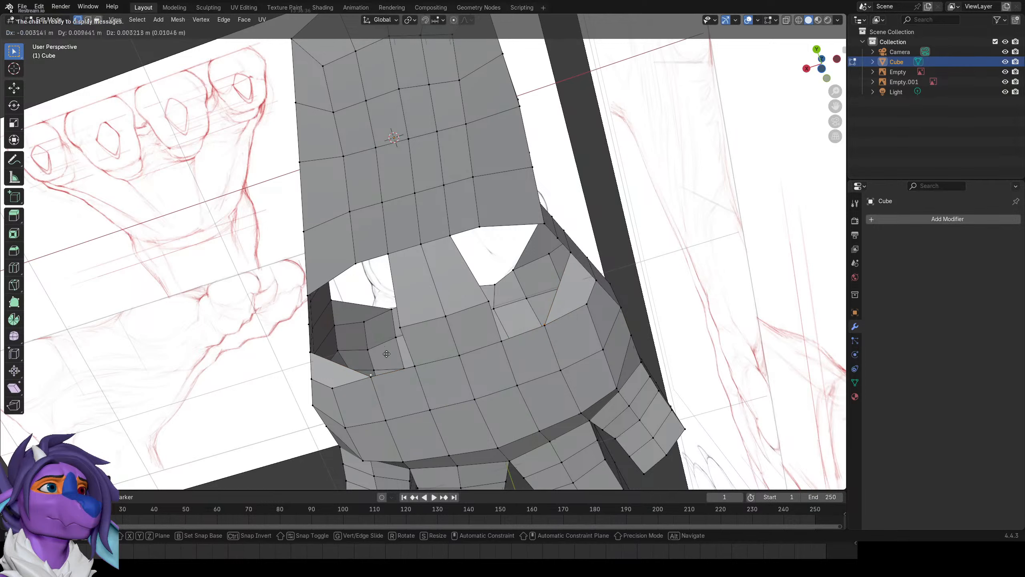
pyautogui.click(377, 318)
pyautogui.press('2')
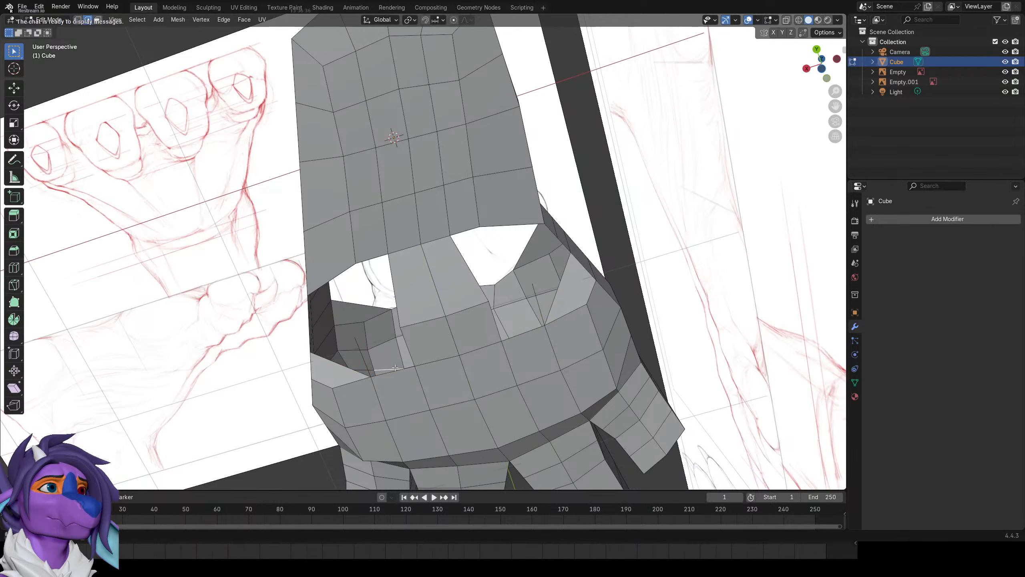
pyautogui.click(520, 340)
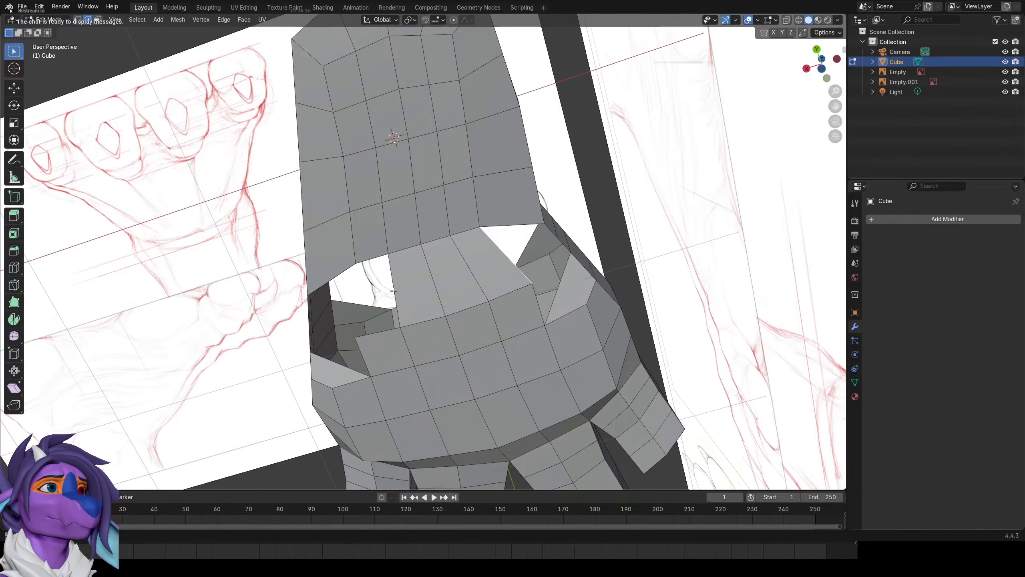
# Fill the remaining faces along one side of the sole between the ball and the heel.
pyautogui.moveTo(394, 291); pyautogui.dragTo(194, 223, button='middle')
pyautogui.scroll(-3, 258, 219)
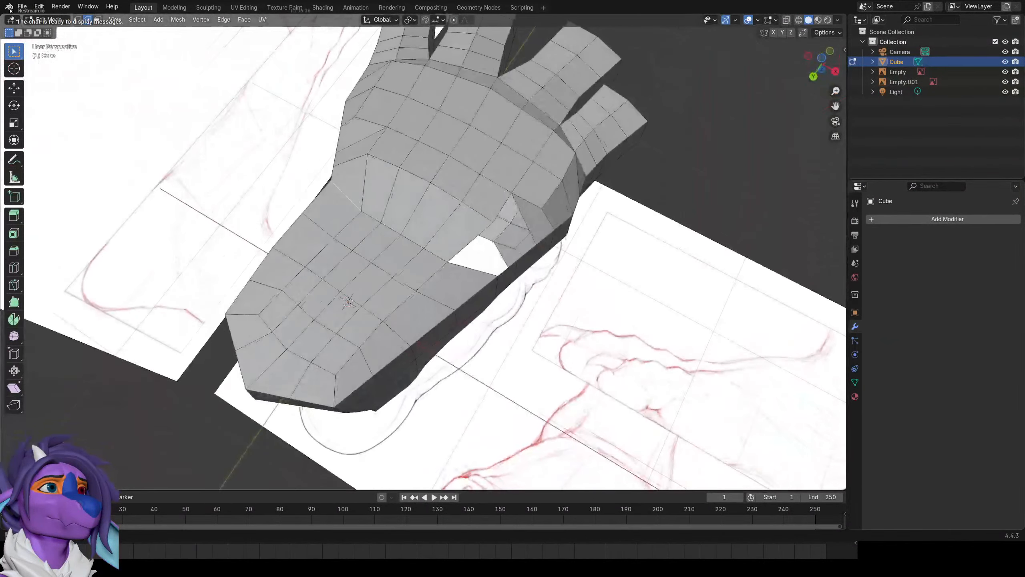
pyautogui.press('f')
pyautogui.press('f')
# Extrude an edge sideways to form two adjoining quads floating over the instep opening.
pyautogui.moveTo(522, 212)
pyautogui.mouseDown(button='middle')
pyautogui.moveTo(484, 178)
pyautogui.moveTo(396, 137)
pyautogui.moveTo(331, 209)
pyautogui.moveTo(444, 154)
pyautogui.moveTo(439, 251)
pyautogui.mouseUp(button='middle')
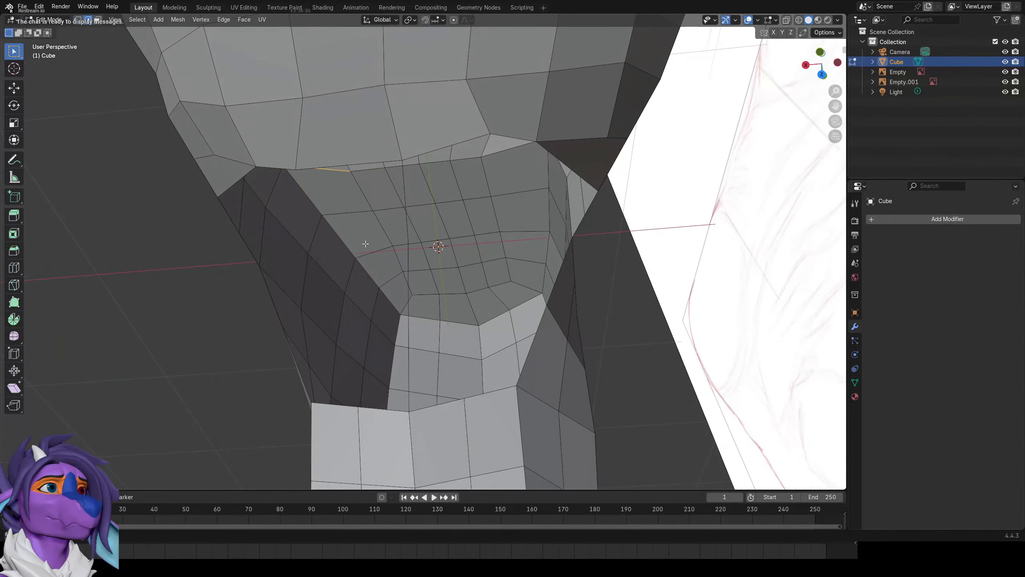
pyautogui.keyDown('alt'); pyautogui.click(406, 262); pyautogui.keyUp('alt')
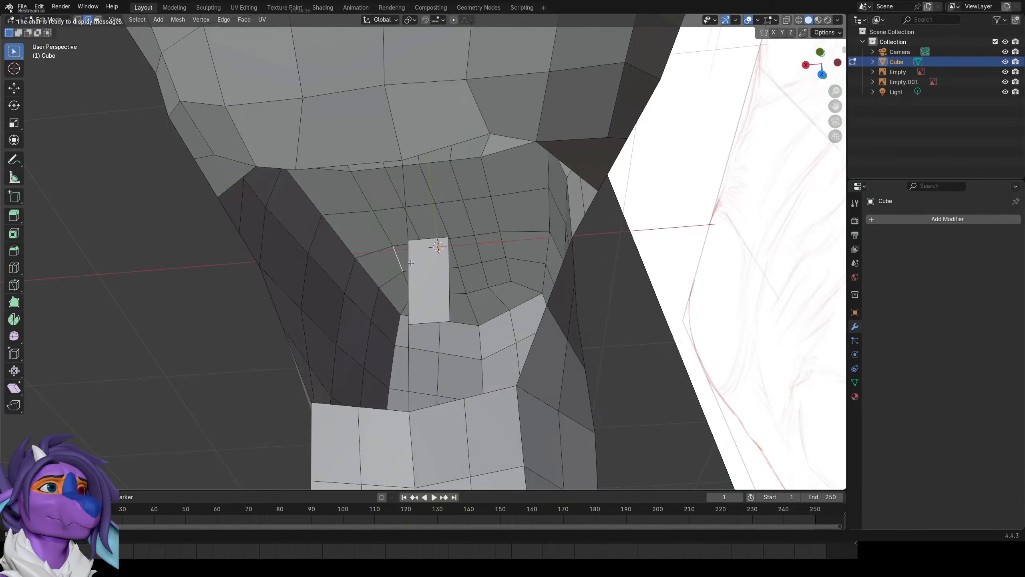
pyautogui.press('e')
pyautogui.click(353, 262)
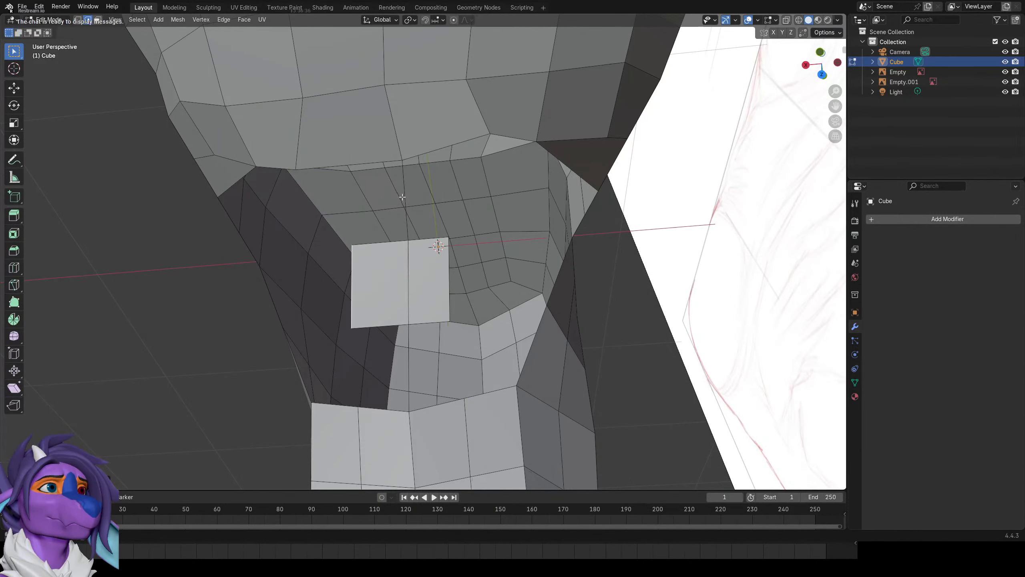
pyautogui.hotkey('ctrl', 'z')
# Fill two faces between the floating quads and the instep's rear rim.
pyautogui.keyDown('shift'); pyautogui.click(383, 243); pyautogui.keyUp('shift')
pyautogui.press('f')
pyautogui.click(412, 210)
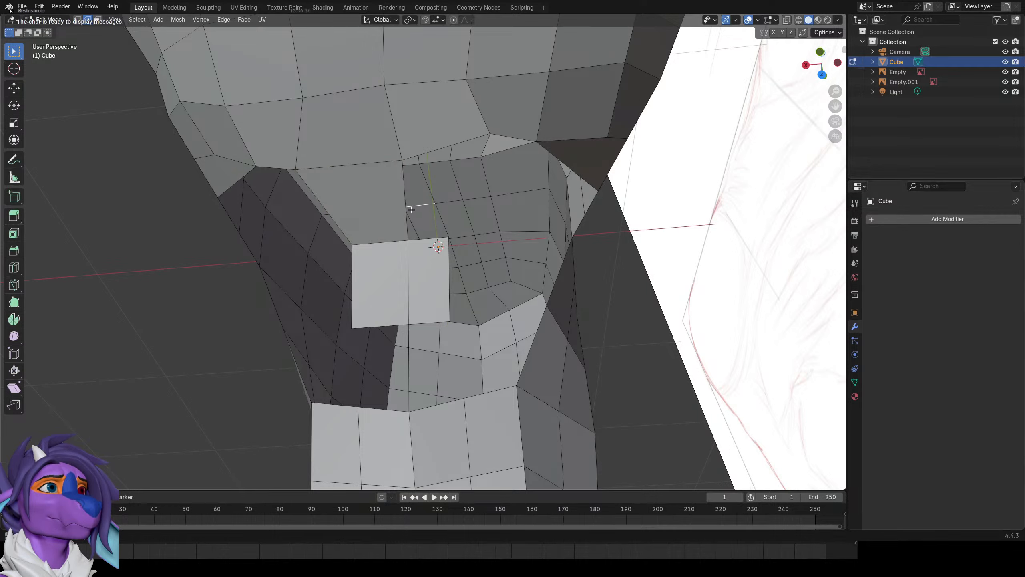
pyautogui.press('f')
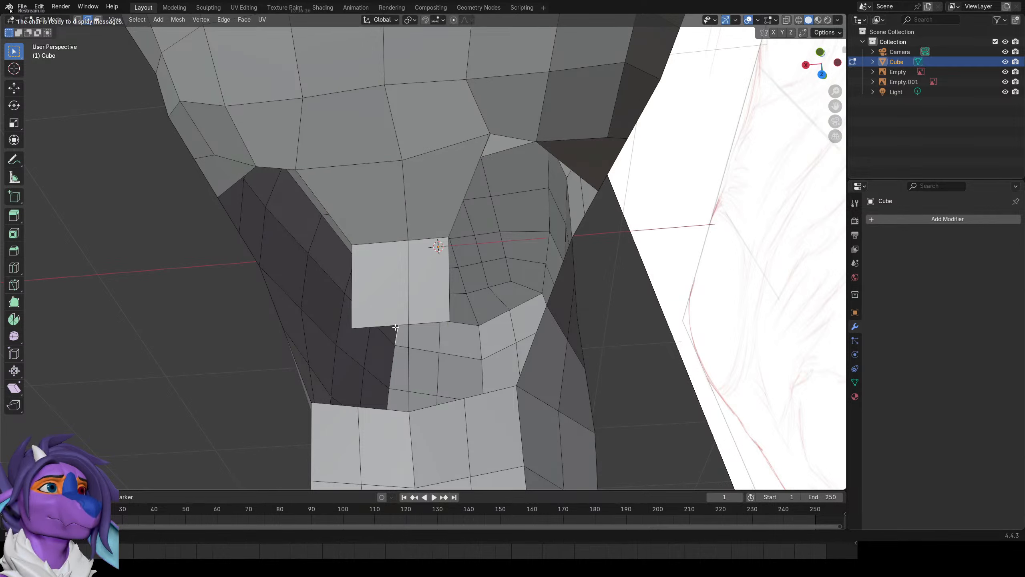
# Fill two faces between the floating quads and the front rim of the ankle.
pyautogui.keyDown('shift'); pyautogui.click(384, 414); pyautogui.keyUp('shift')
pyautogui.press('f')
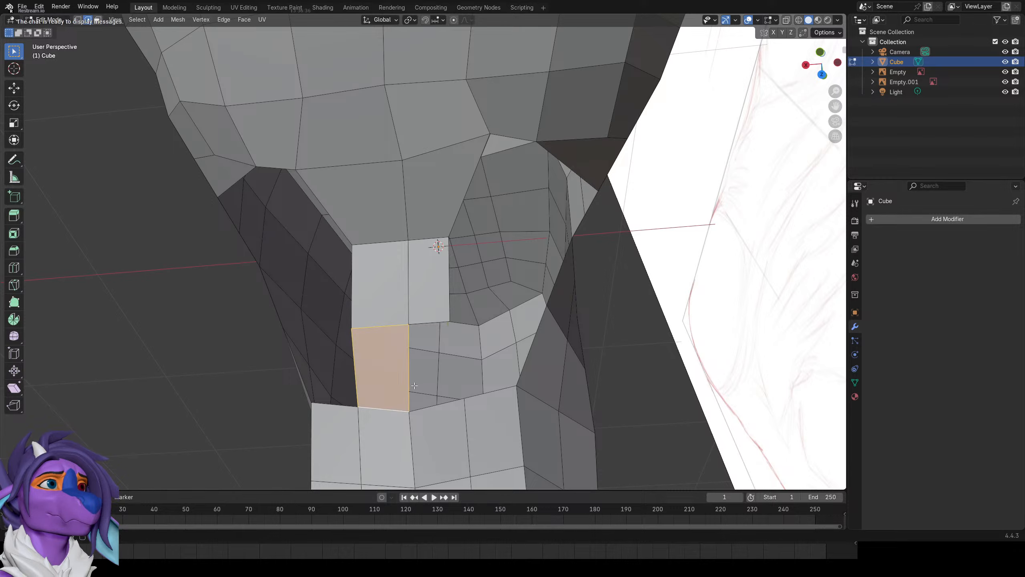
pyautogui.click(413, 386)
pyautogui.click(412, 385)
pyautogui.press('f')
# Extrude the instep rim's outer vertices along Y and fill a face on each side of the bridge.
pyautogui.moveTo(432, 338); pyautogui.dragTo(305, 135, button='middle')
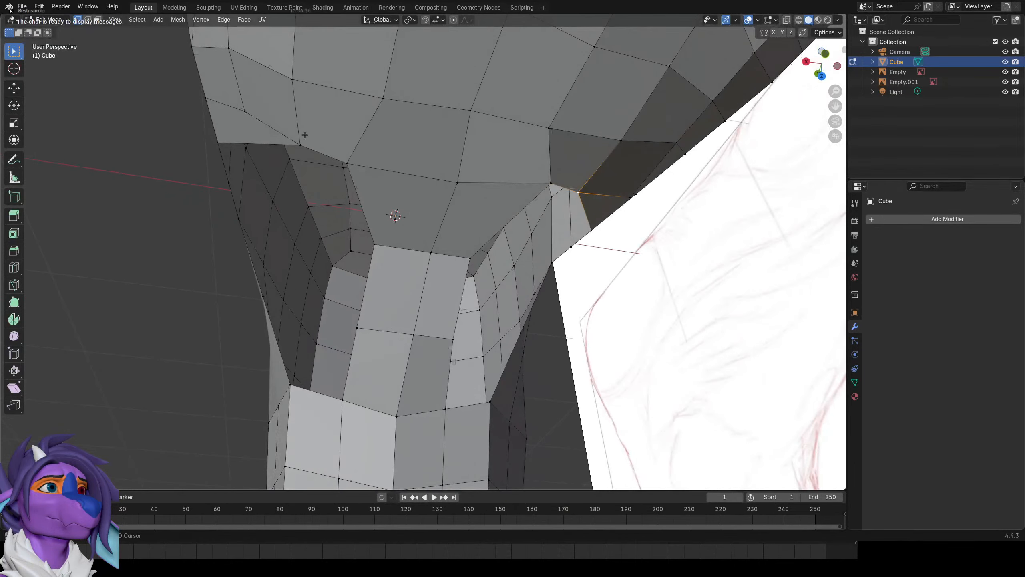
pyautogui.press('e')
pyautogui.press('y')
pyautogui.click(293, 201)
pyautogui.press('2')
pyautogui.click(326, 155)
pyautogui.press('f')
pyautogui.click(565, 183)
pyautogui.press('f')
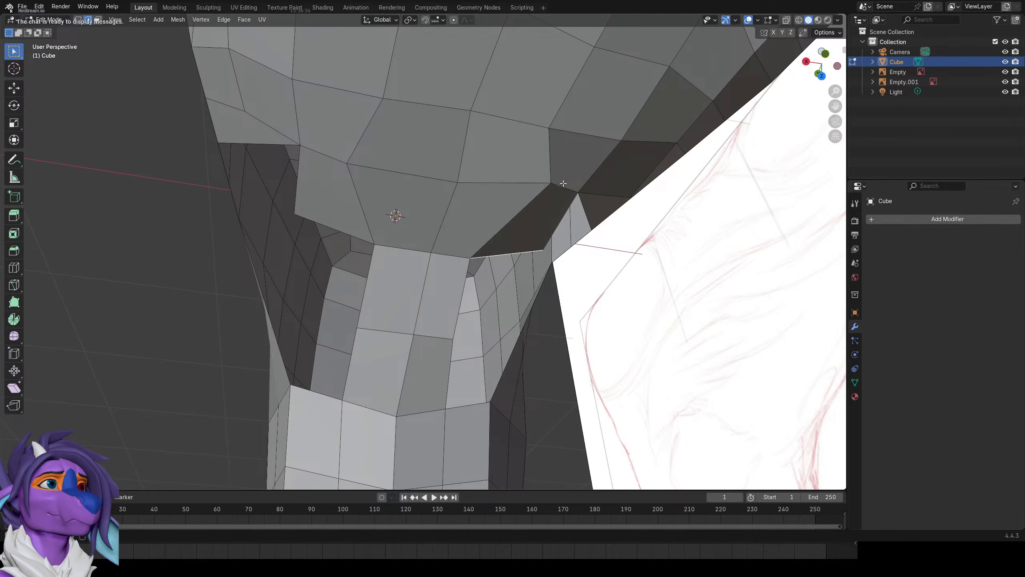
# Extend the next row of the instep bridge outward on both sides and fill its faces up to the ankle rim.
pyautogui.moveTo(493, 261); pyautogui.dragTo(545, 245, button='middle')
pyautogui.press('1')
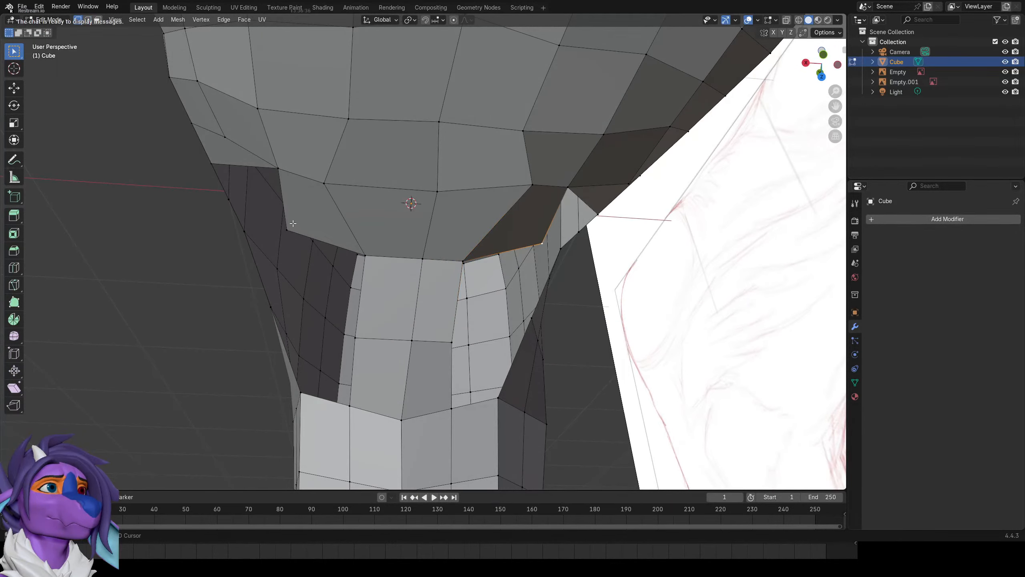
pyautogui.click(307, 299)
pyautogui.keyDown('shift'); pyautogui.click(522, 308); pyautogui.keyUp('shift')
pyautogui.click(504, 253)
pyautogui.press('f')
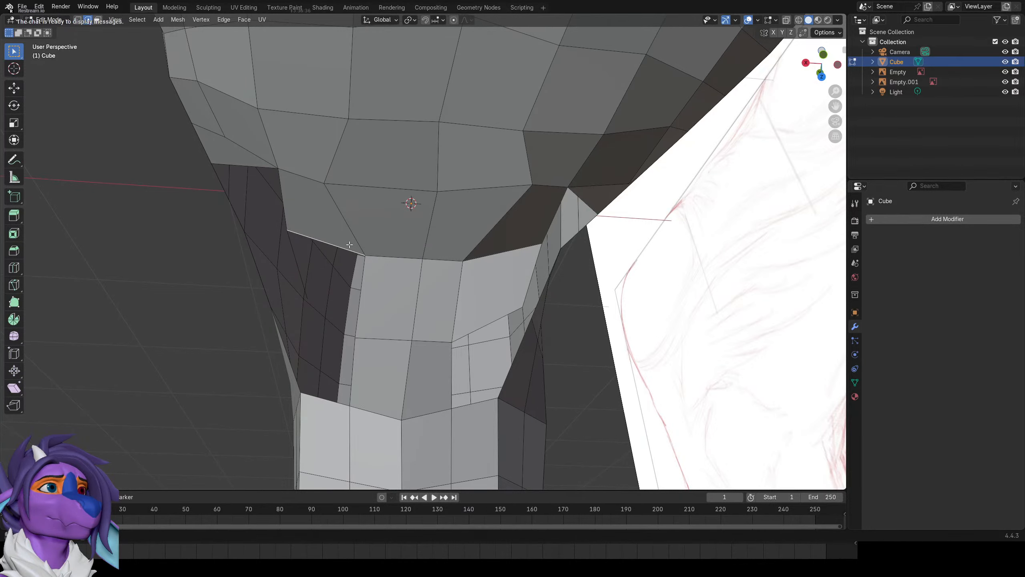
pyautogui.press('f')
pyautogui.press('f')
pyautogui.click(443, 359)
pyautogui.press('f')
pyautogui.moveTo(444, 360); pyautogui.dragTo(447, 261, button='middle')
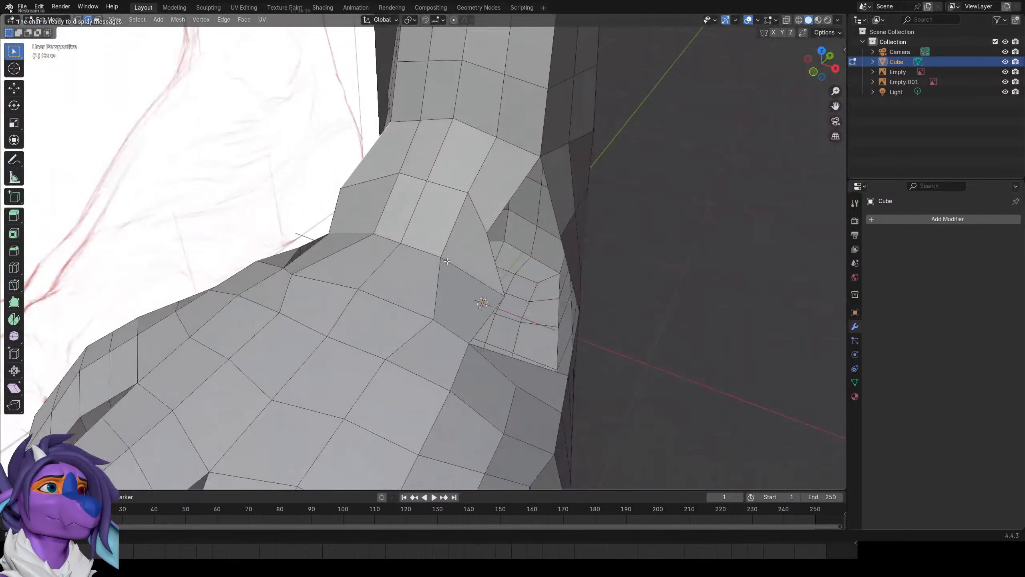
# Select the edge loop across the instep bridge, grow the selection and smooth its vertices.
pyautogui.keyDown('alt'); pyautogui.click(479, 278); pyautogui.keyUp('alt')
pyautogui.press('ctrl+KP_Add')
pyautogui.rightClick(490, 250)
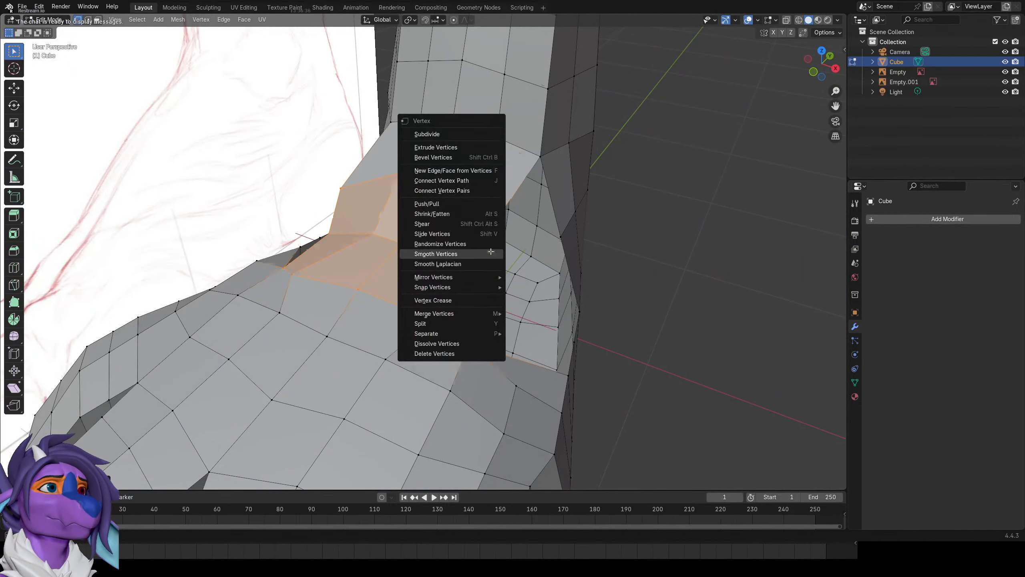
pyautogui.click(491, 251)
# Fill a face along the front edge of the side opening, from the instep bridge down to the foot's side.
pyautogui.moveTo(491, 251); pyautogui.dragTo(399, 230, button='middle')
pyautogui.press('2')
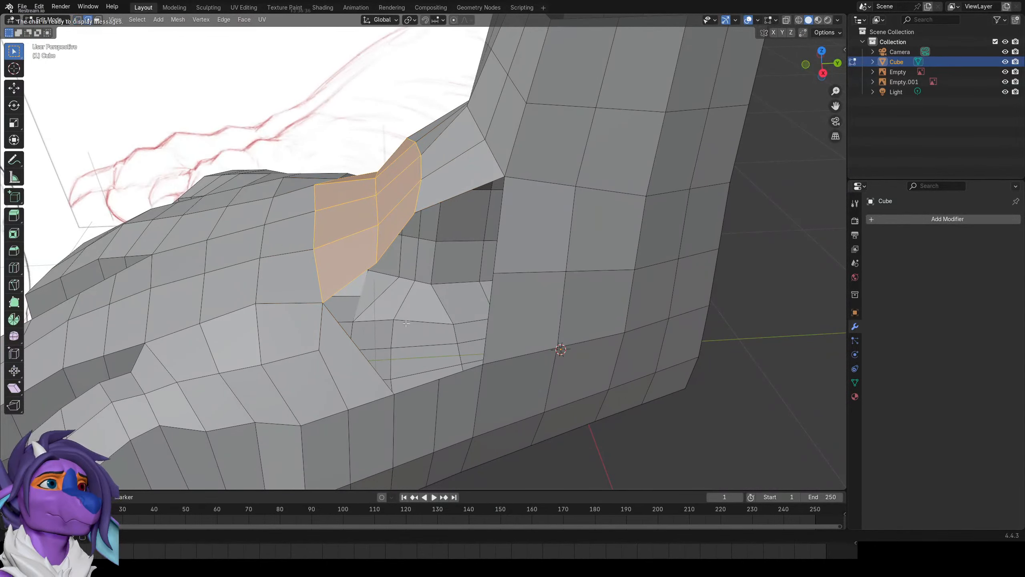
pyautogui.click(343, 341)
pyautogui.moveTo(343, 341); pyautogui.dragTo(346, 245, button='middle')
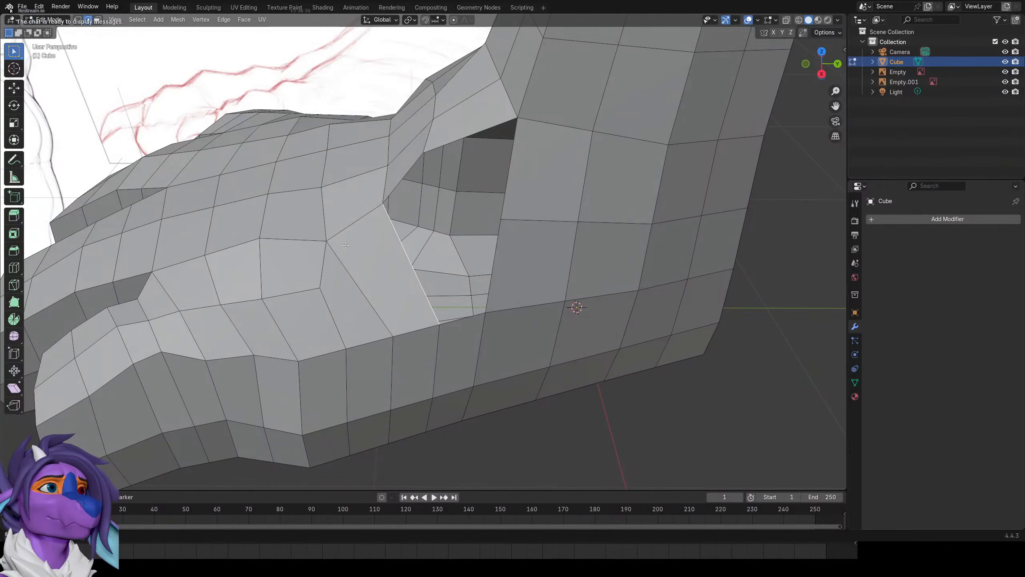
pyautogui.moveTo(415, 268)
pyautogui.mouseDown(button='middle')
pyautogui.moveTo(357, 272)
pyautogui.moveTo(458, 231)
pyautogui.moveTo(504, 258)
pyautogui.moveTo(577, 258)
pyautogui.moveTo(552, 286)
pyautogui.moveTo(536, 275)
pyautogui.moveTo(549, 290)
pyautogui.moveTo(586, 194)
pyautogui.moveTo(497, 234)
pyautogui.moveTo(350, 322)
pyautogui.mouseUp(button='middle')
pyautogui.moveTo(457, 296)
pyautogui.mouseDown(button='middle')
pyautogui.moveTo(389, 272)
pyautogui.moveTo(389, 284)
pyautogui.moveTo(390, 249)
pyautogui.mouseUp(button='middle')
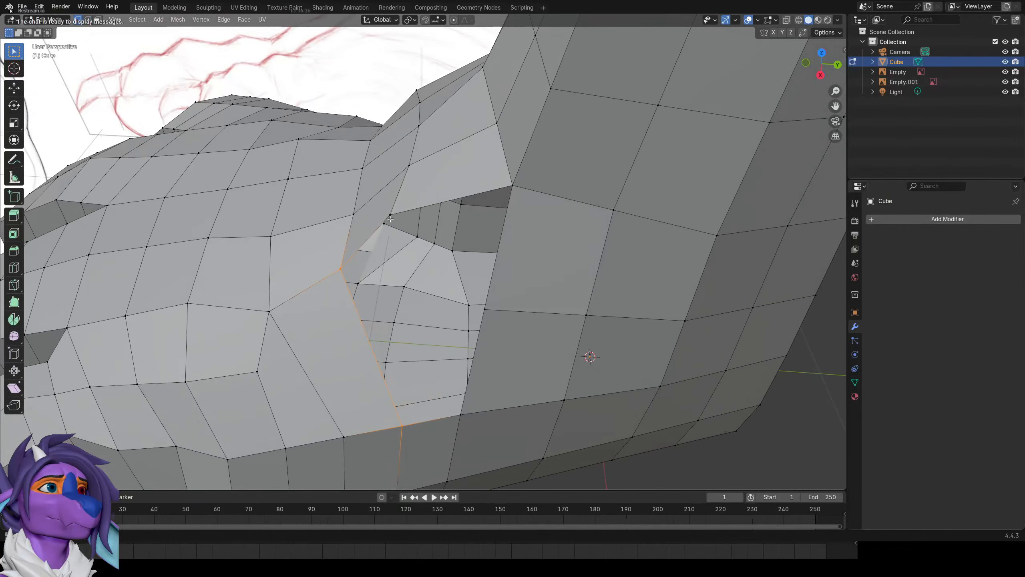
# Merge the bridge's lower corner vertex with the facing ankle vertex at their center.
pyautogui.press('m')
pyautogui.press('c')
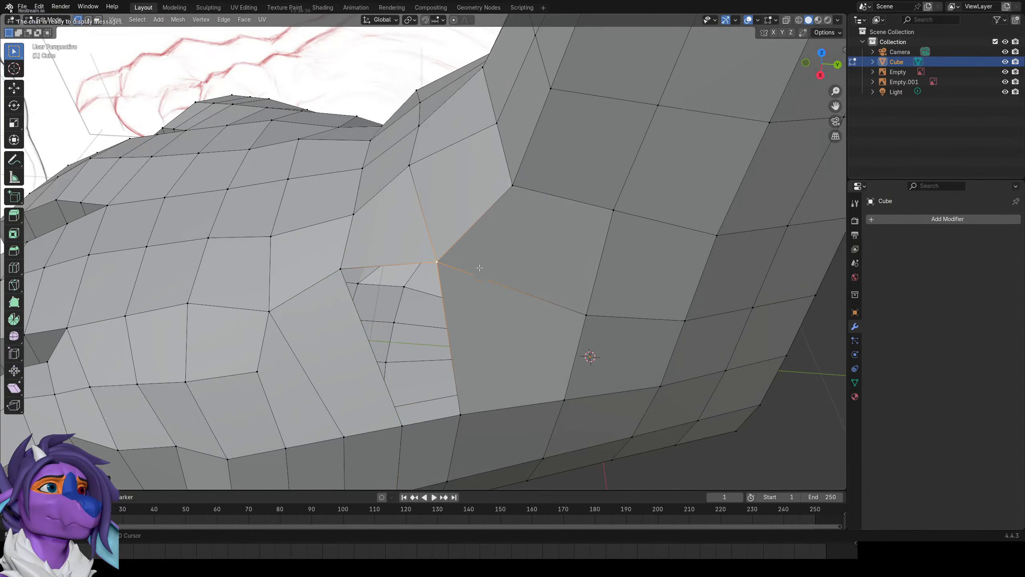
pyautogui.moveTo(480, 268); pyautogui.dragTo(471, 289, button='middle')
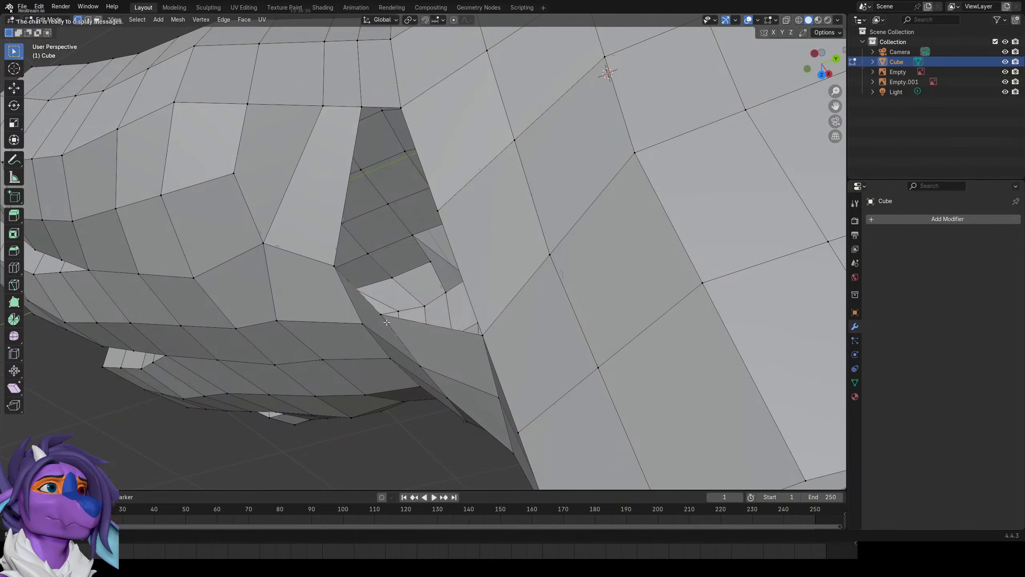
# Merge the vertices on both sides of the foot's open gap at their centre, narrowing the hole beside the ankle.
pyautogui.press('m')
pyautogui.press('c')
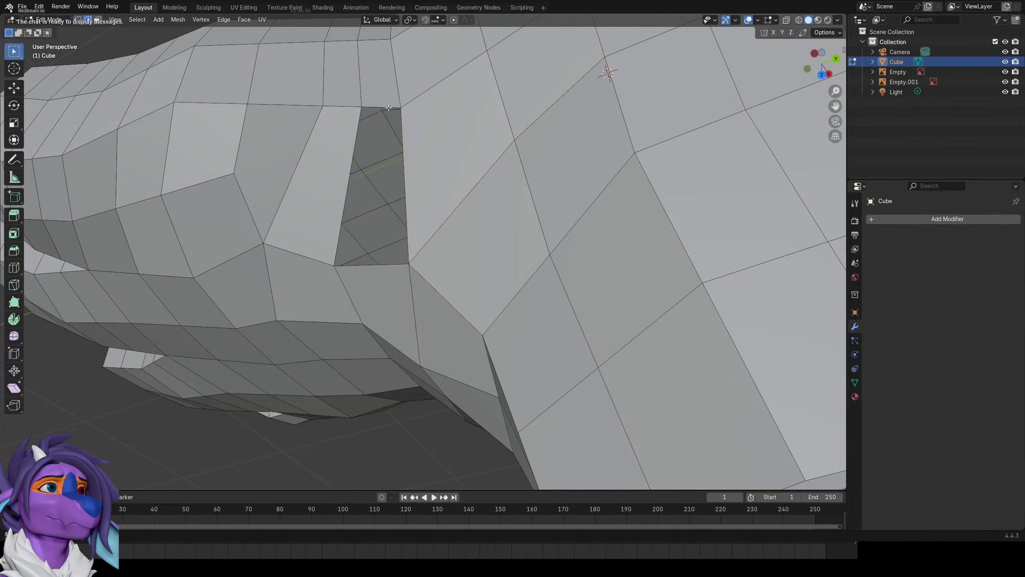
pyautogui.moveTo(389, 107); pyautogui.dragTo(398, 231, button='middle')
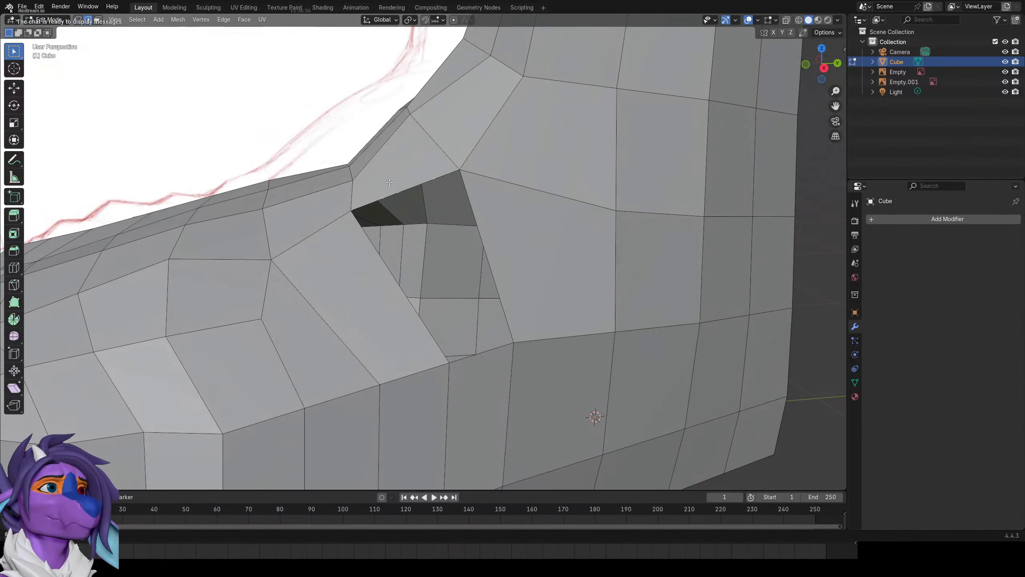
pyautogui.moveTo(390, 183); pyautogui.dragTo(461, 228, button='middle')
# Smooth the vertices of the entire foot mesh.
pyautogui.scroll(-3, 461, 228)
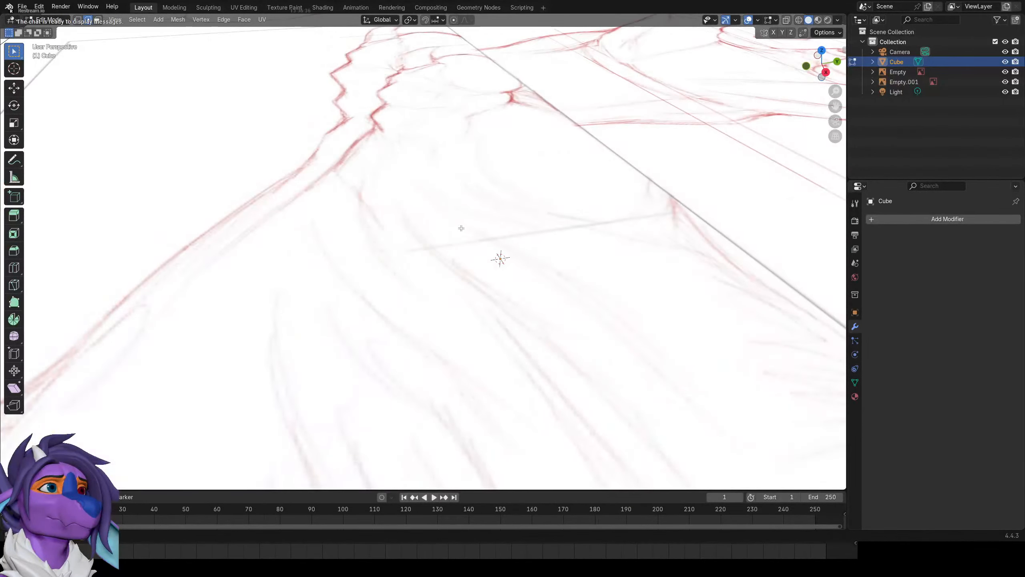
pyautogui.scroll(-5, 462, 229)
pyautogui.hotkey('ctrl', 'e')
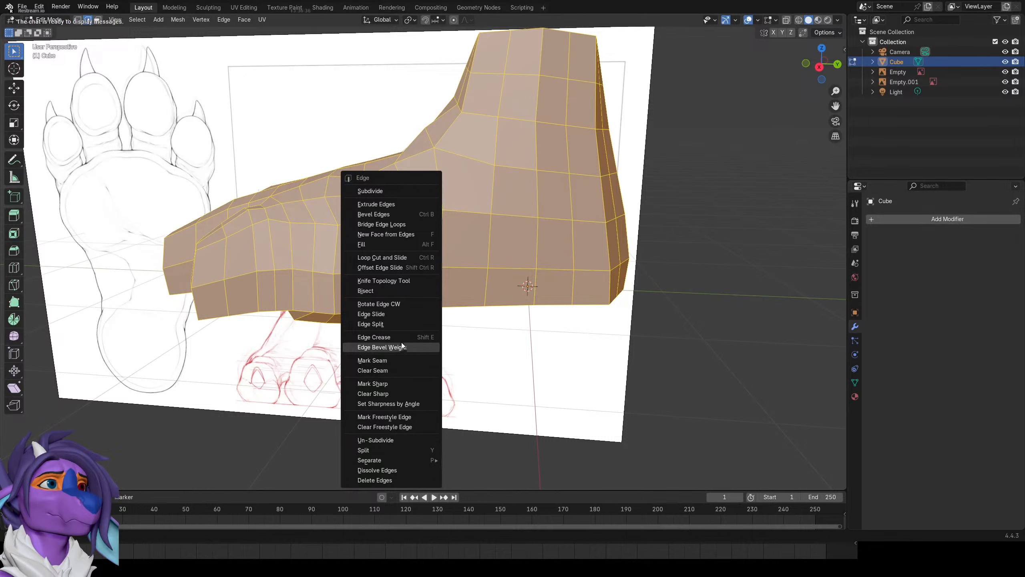
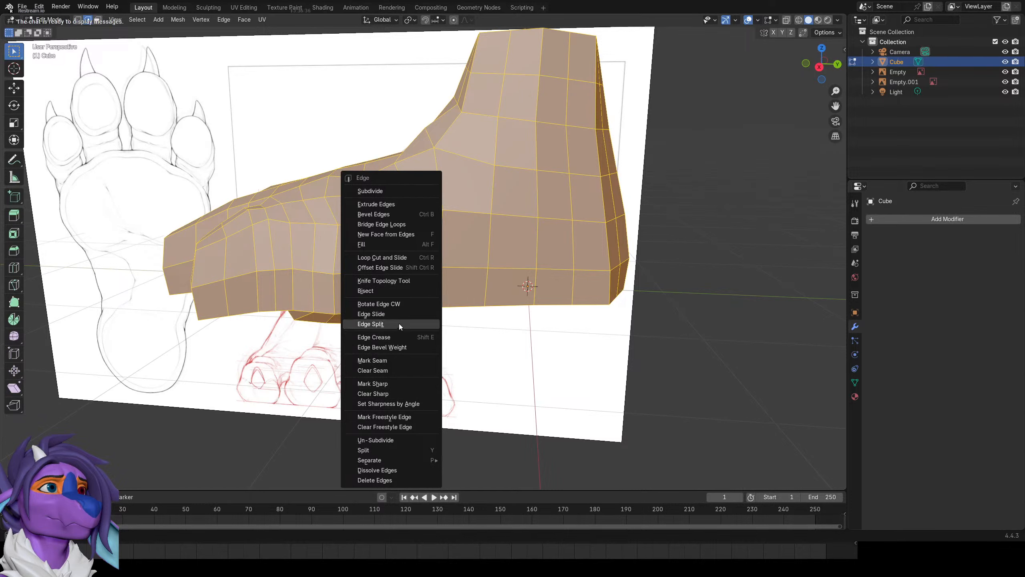
pyautogui.press('Escape')
pyautogui.press('1')
pyautogui.rightClick(352, 253)
pyautogui.click(330, 262)
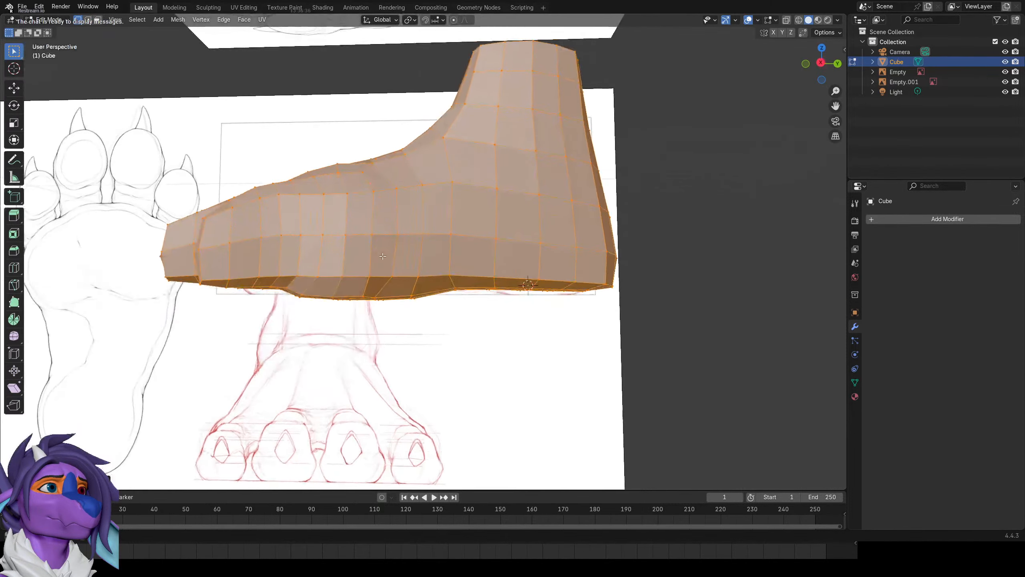
# Flatten the edge loop around the ankle's open rim by scaling it to 0 along Z.
pyautogui.press('ctrl+KP_7')
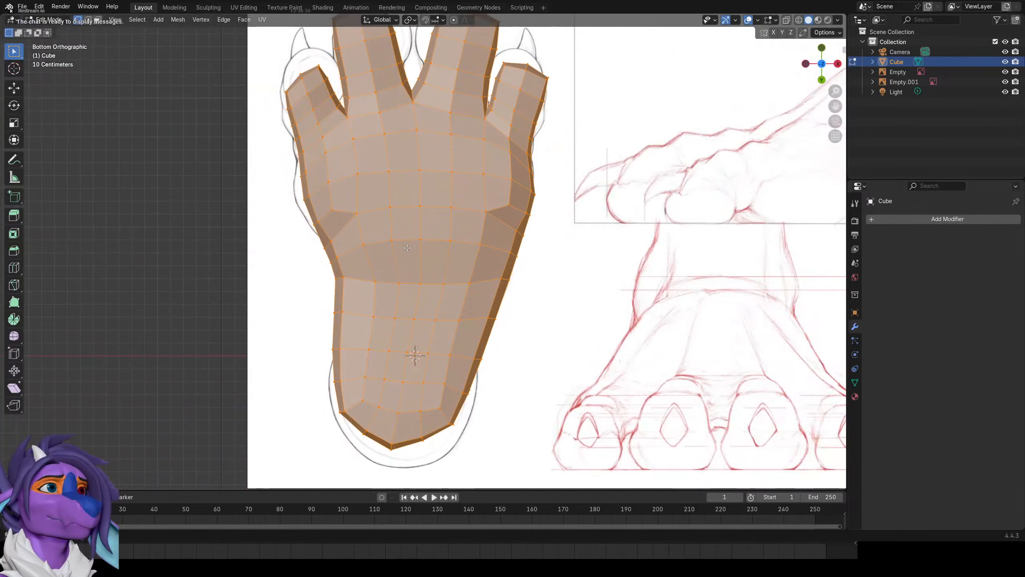
pyautogui.moveTo(350, 427); pyautogui.dragTo(437, 400, button='middle')
pyautogui.keyDown('alt'); pyautogui.click(438, 399); pyautogui.keyUp('alt')
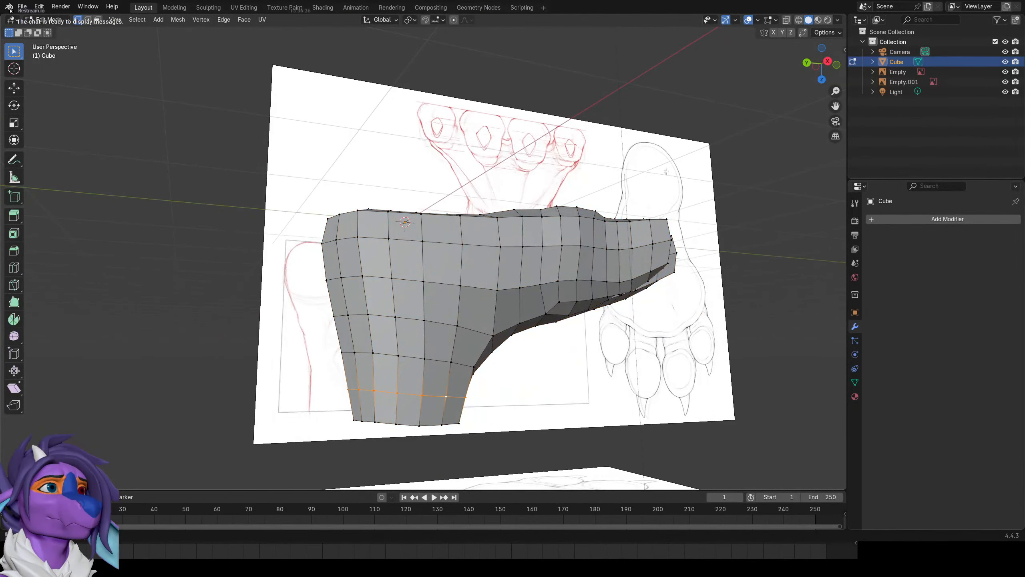
pyautogui.click(757, 23)
pyautogui.click(697, 100)
pyautogui.moveTo(390, 258); pyautogui.dragTo(457, 230, button='middle')
pyautogui.press('KP_3')
pyautogui.scroll(3, 457, 230)
pyautogui.press('s')
pyautogui.press('z')
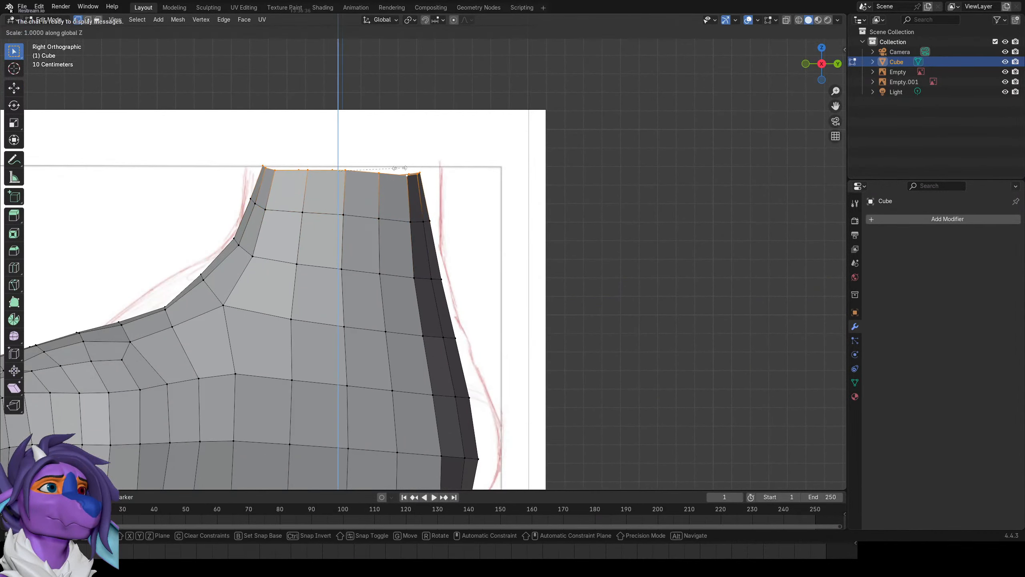
pyautogui.press('0')
pyautogui.click(399, 168)
# Enlarge the flattened ankle rim and raise it slightly to match the side-view sketch.
pyautogui.press('s')
pyautogui.click(469, 162)
pyautogui.press('g')
pyautogui.press('z')
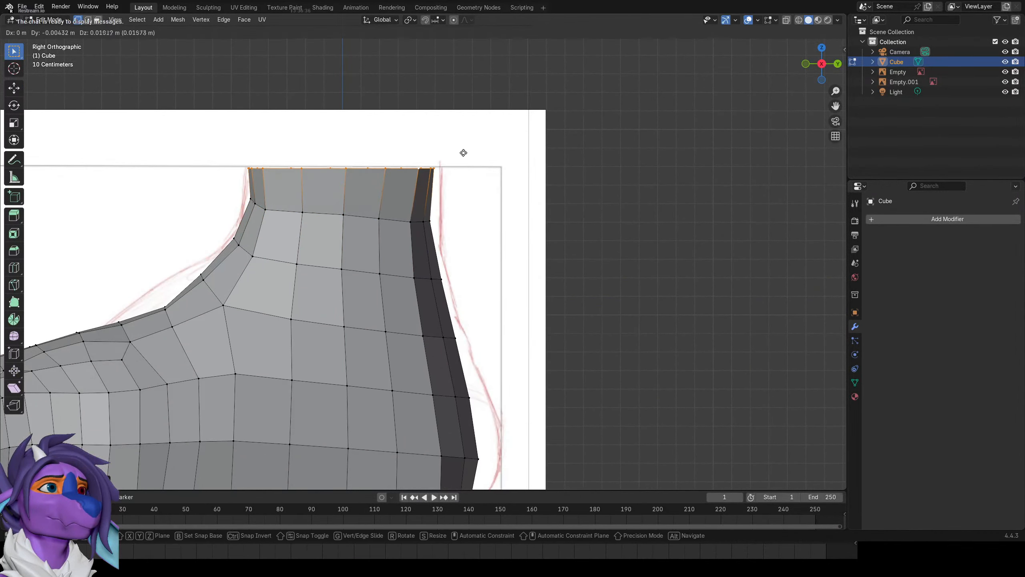
pyautogui.click(463, 155)
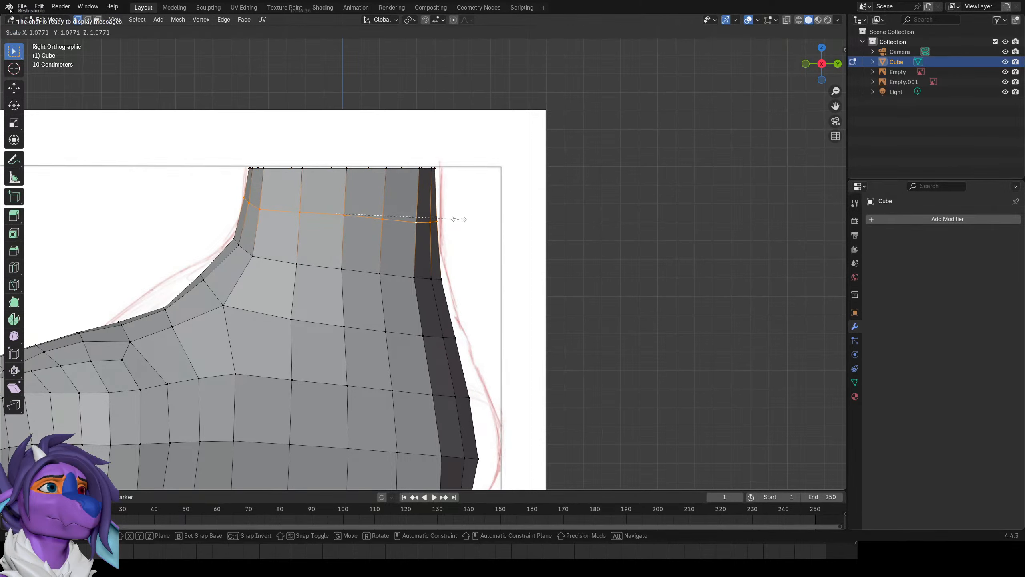
# Enlarge the loop below the ankle rim and adjust the spacing of the ankle's front vertical edges by scaling along X.
pyautogui.moveTo(439, 218); pyautogui.dragTo(478, 206, button='middle')
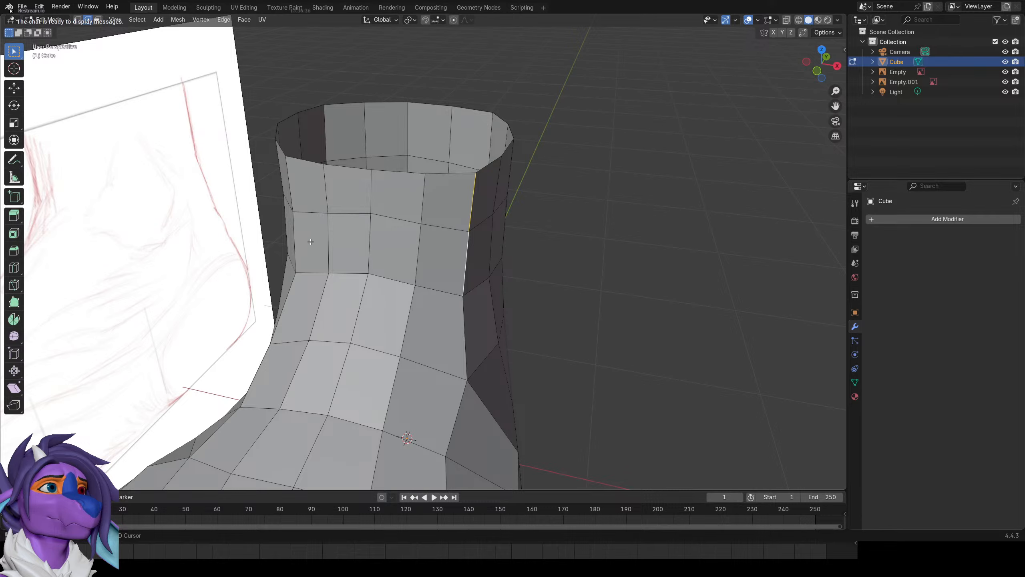
pyautogui.press('s')
pyautogui.press('x')
pyautogui.click(344, 244)
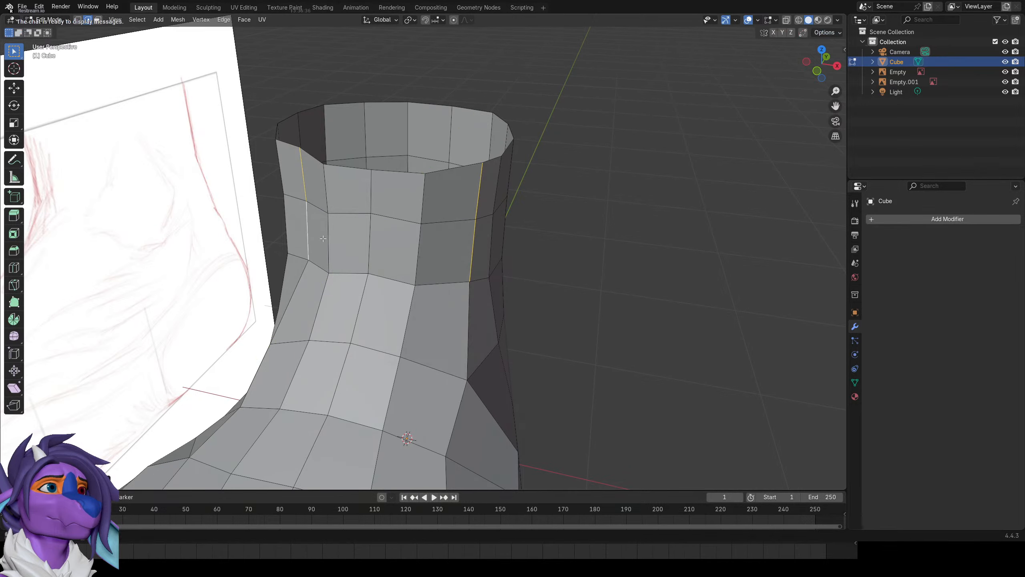
pyautogui.press('s')
pyautogui.press('x')
pyautogui.click(509, 261)
pyautogui.moveTo(508, 262); pyautogui.dragTo(365, 242, button='middle')
pyautogui.press('Tab')
pyautogui.press('Tab')
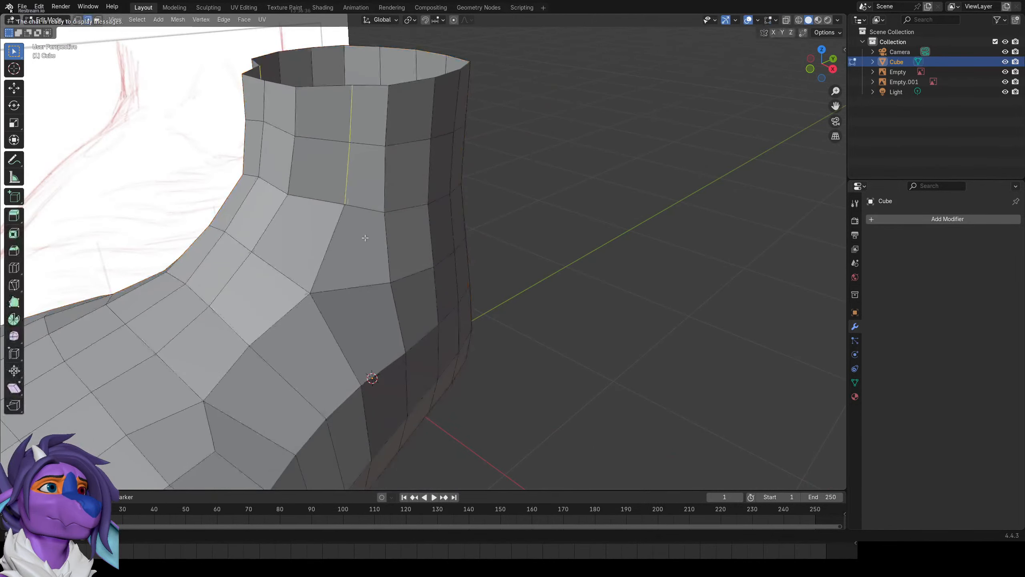
# Select the heel vertices in the wireframe side view and fatten them outward toward the sketch outline.
pyautogui.press('KP_3')
pyautogui.scroll(-2, 358, 239)
pyautogui.press('z')
pyautogui.click(268, 224)
pyautogui.click(451, 272)
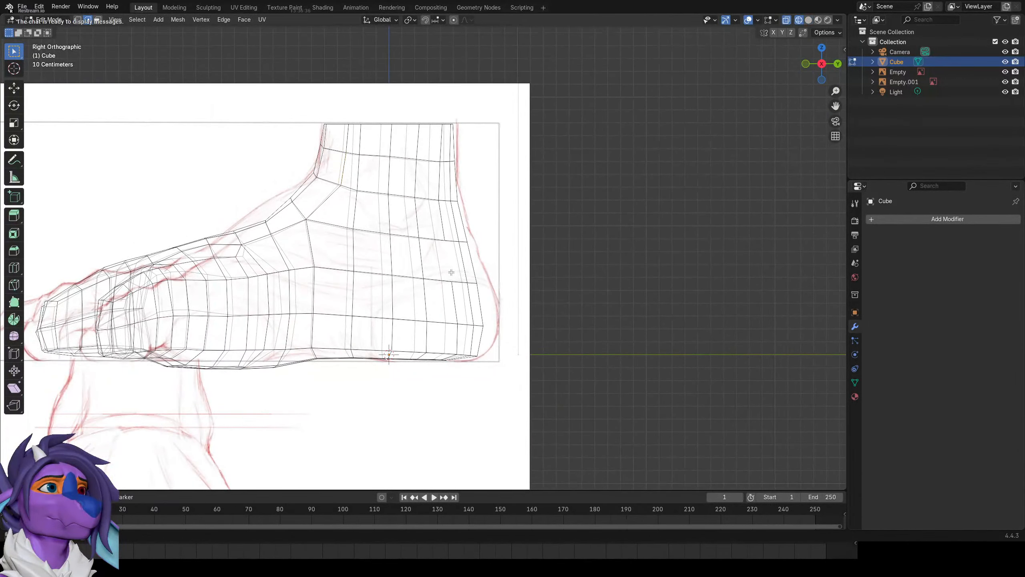
pyautogui.scroll(-1, 478, 277)
pyautogui.press('c')
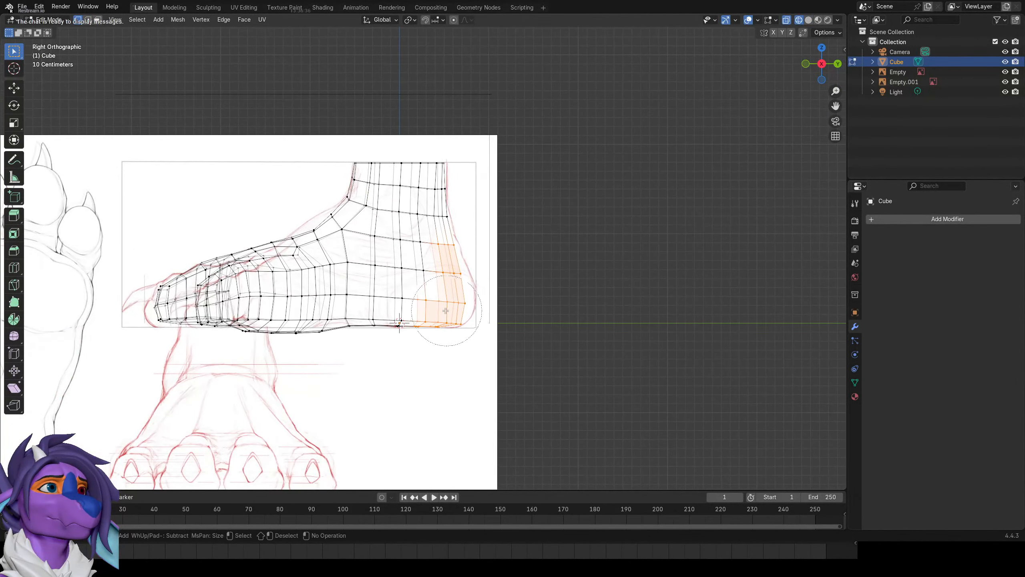
pyautogui.rightClick(439, 262)
pyautogui.hotkey('alt', 's')
pyautogui.click(488, 270)
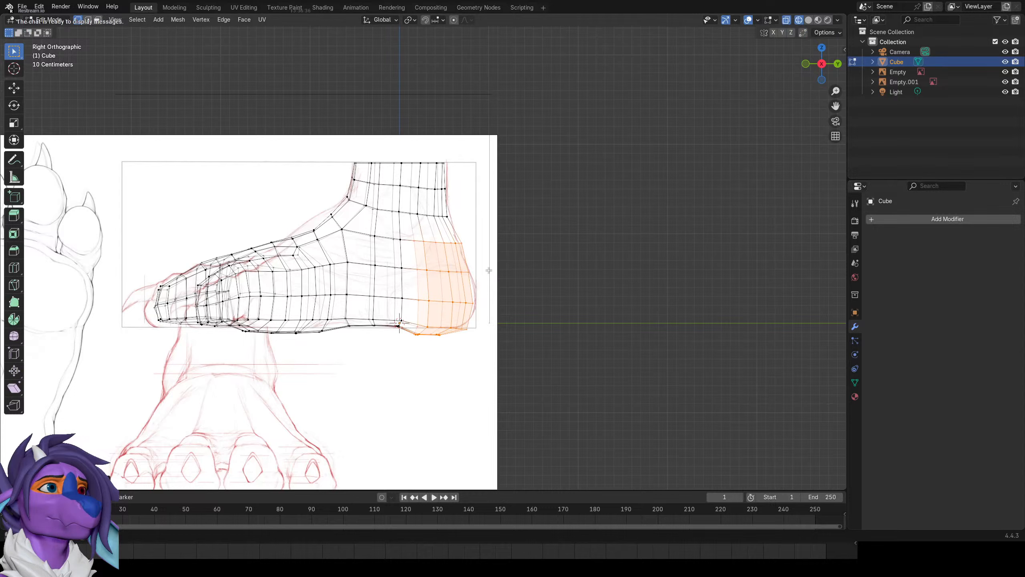
# Smooth the heel vertices and move them back and up to fit the sketched heel.
pyautogui.press('g')
pyautogui.click(492, 267)
pyautogui.rightClick(494, 275)
pyautogui.press('Escape')
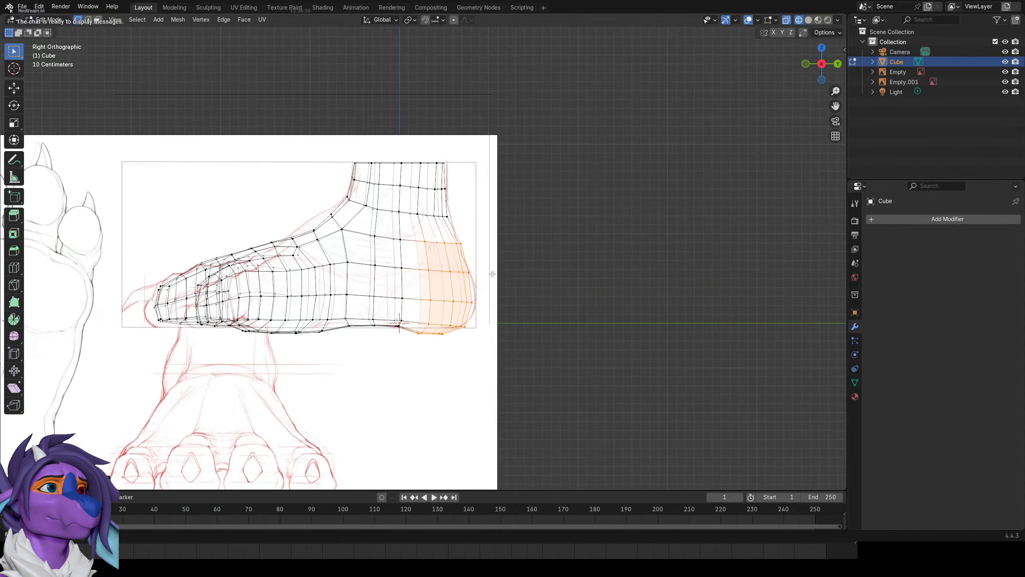
pyautogui.press('g')
pyautogui.click(501, 268)
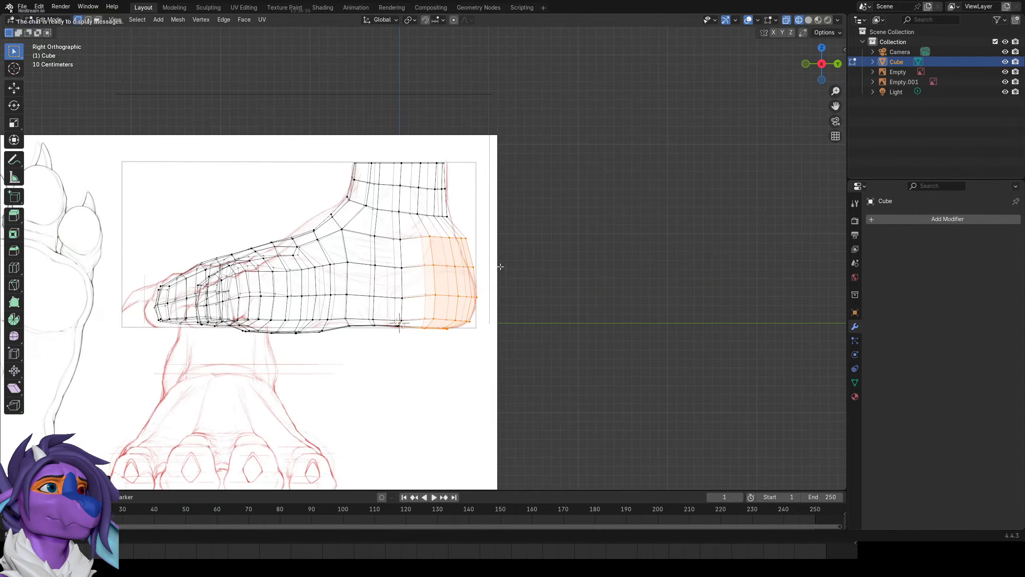
# Grow the heel selection by two steps, smooth its vertices repeatedly, and restore solid shading.
pyautogui.press('ctrl+KP_Add')
pyautogui.press('ctrl+KP_Add')
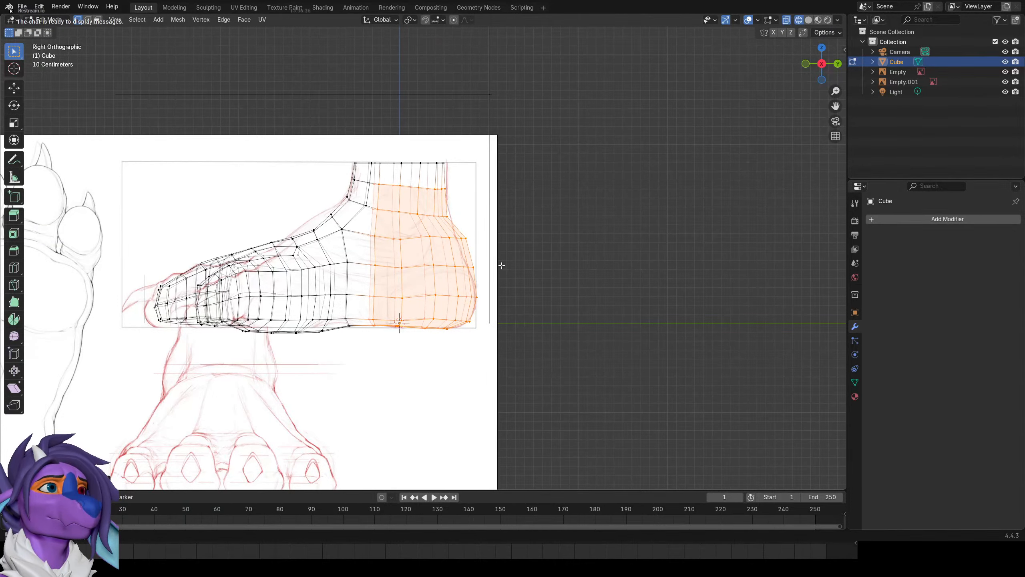
pyautogui.rightClick(503, 265)
pyautogui.press('Escape')
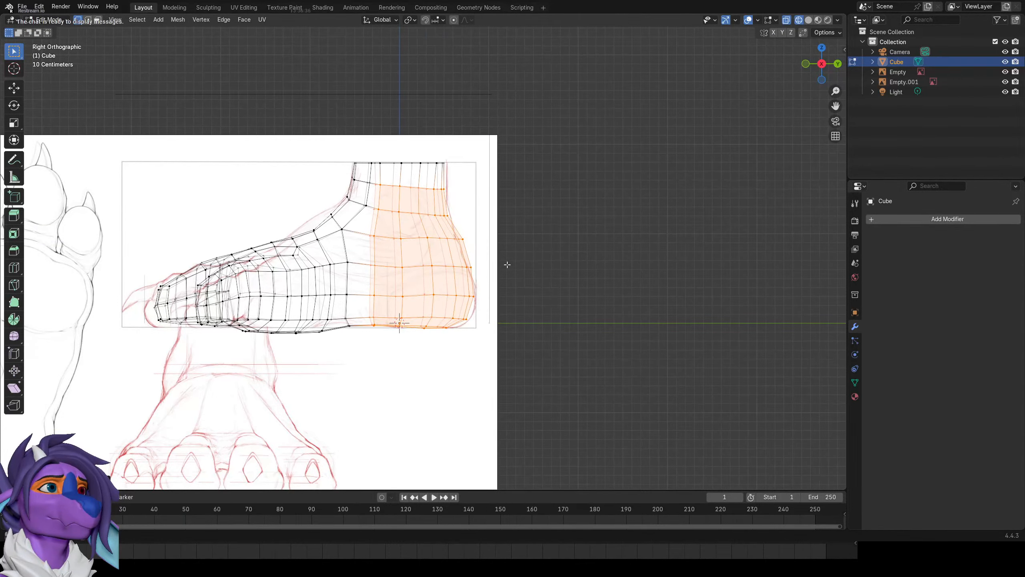
pyautogui.press('z')
pyautogui.click(540, 263)
pyautogui.rightClick(470, 284)
pyautogui.click(469, 284)
# Fatten the enlarged heel and ankle selection slightly and smooth its vertices.
pyautogui.keyDown('shift'); pyautogui.moveTo(484, 308); pyautogui.dragTo(525, 304, button='middle'); pyautogui.keyUp('shift')
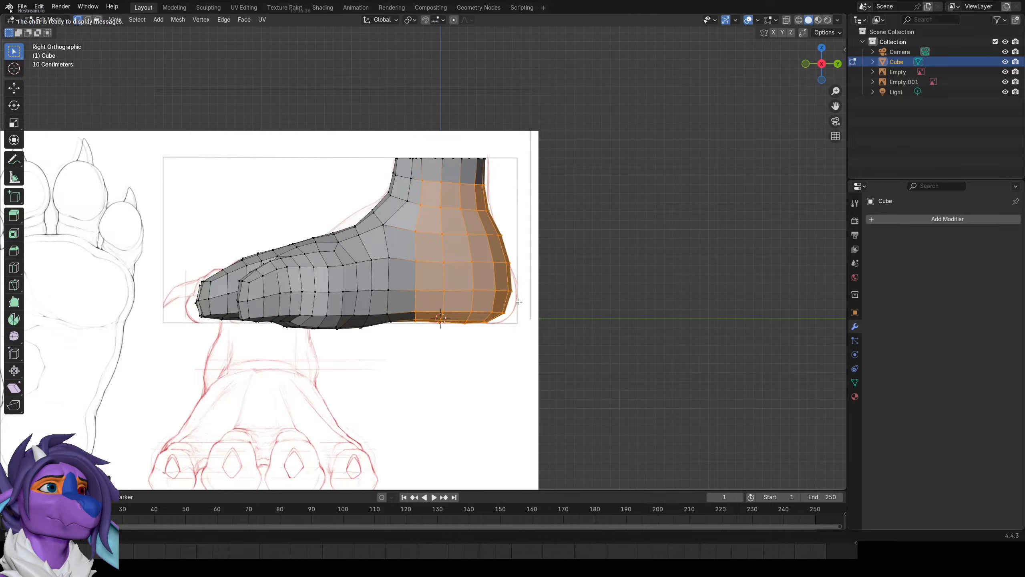
pyautogui.hotkey('alt', 's')
pyautogui.click(526, 301)
pyautogui.rightClick(526, 302)
pyautogui.click(526, 301)
# Move the heel and ankle selection backward along Y to the sketch outline and smooth it again.
pyautogui.press('g')
pyautogui.press('y')
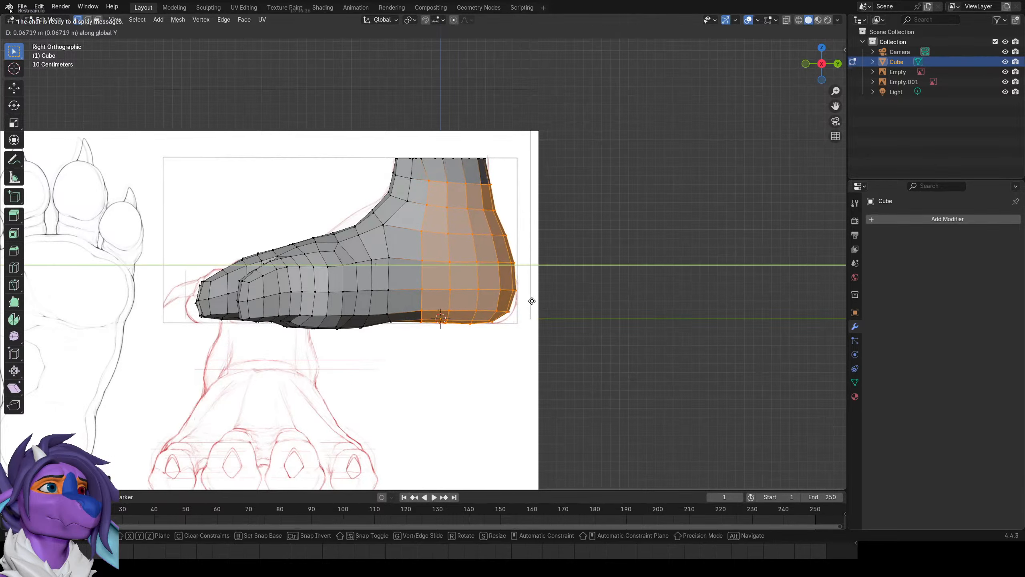
pyautogui.click(534, 300)
pyautogui.rightClick(533, 300)
pyautogui.click(533, 300)
# Raise the instep vertices in front of the ankle along Z to meet the sketch outline in wireframe view.
pyautogui.keyDown('alt'); pyautogui.click(444, 160); pyautogui.keyUp('alt')
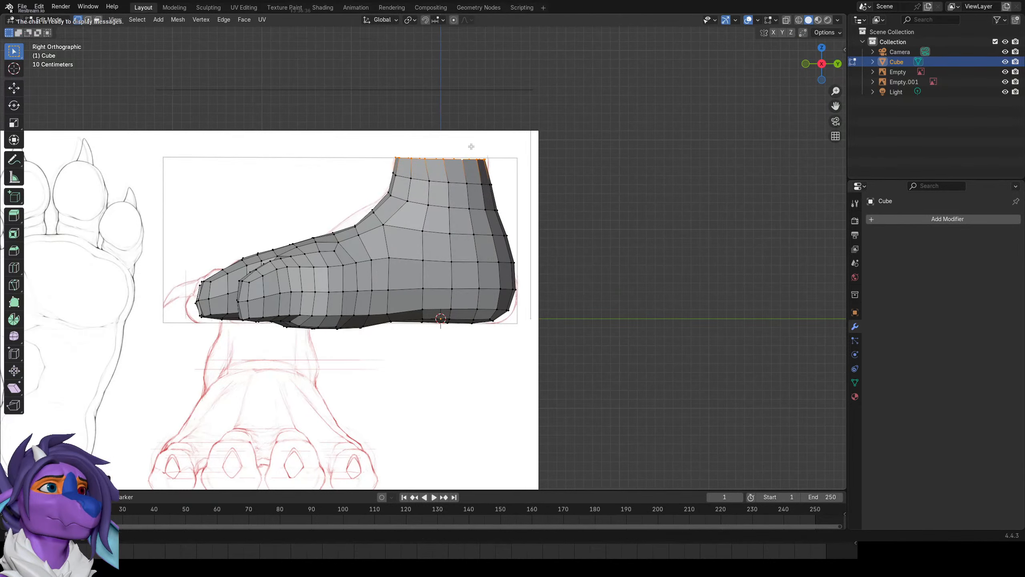
pyautogui.scroll(2, 412, 212)
pyautogui.click(378, 218)
pyautogui.hotkey('shift', 'z')
pyautogui.scroll(1, 340, 206)
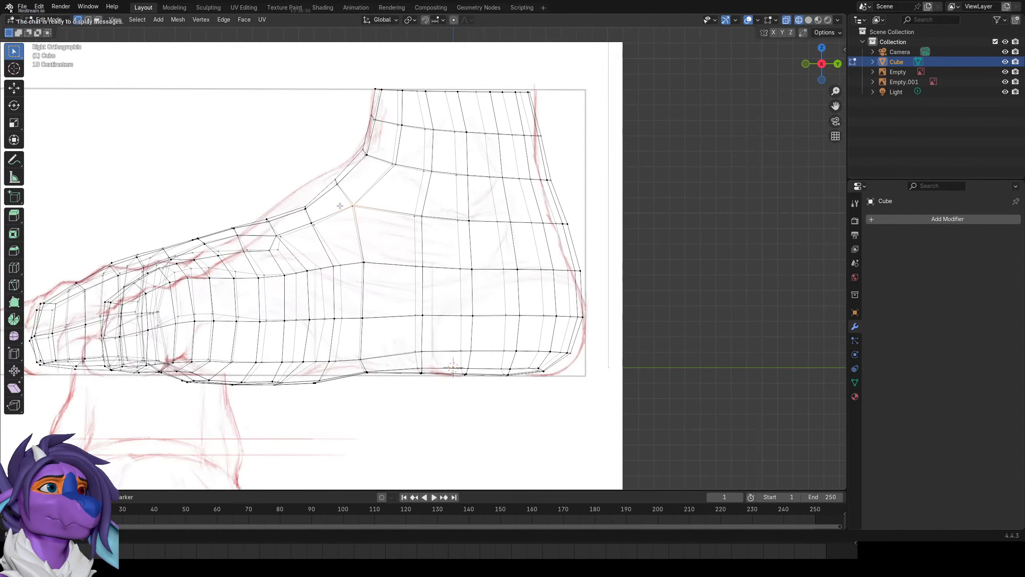
pyautogui.press('Escape')
pyautogui.press('g')
pyautogui.press('z')
pyautogui.click(343, 183)
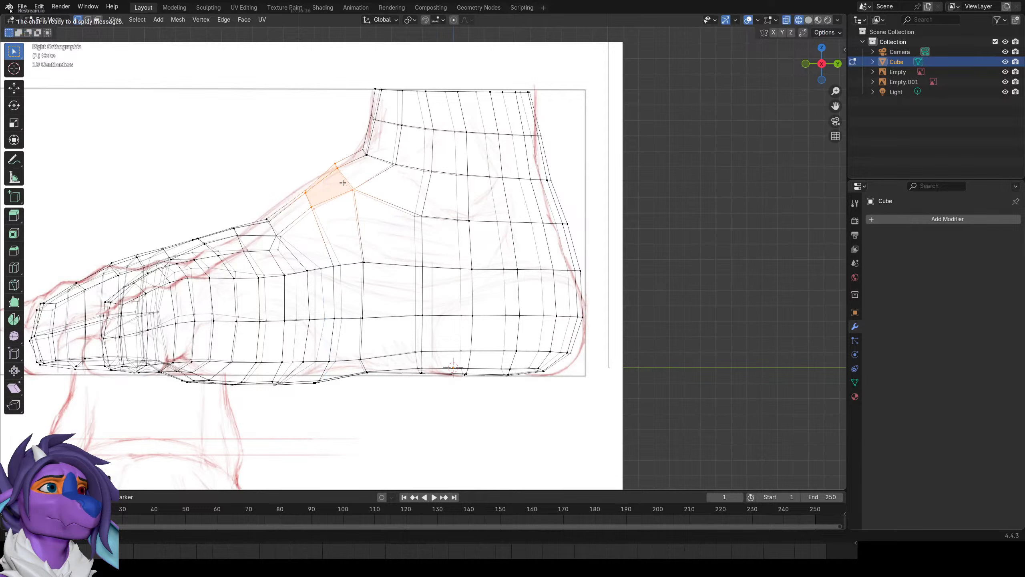
# Grow the instep selection by three steps and smooth its vertices.
pyautogui.press('ctrl+KP_Add')
pyautogui.press('ctrl+KP_Add')
pyautogui.press('ctrl+KP_Add')
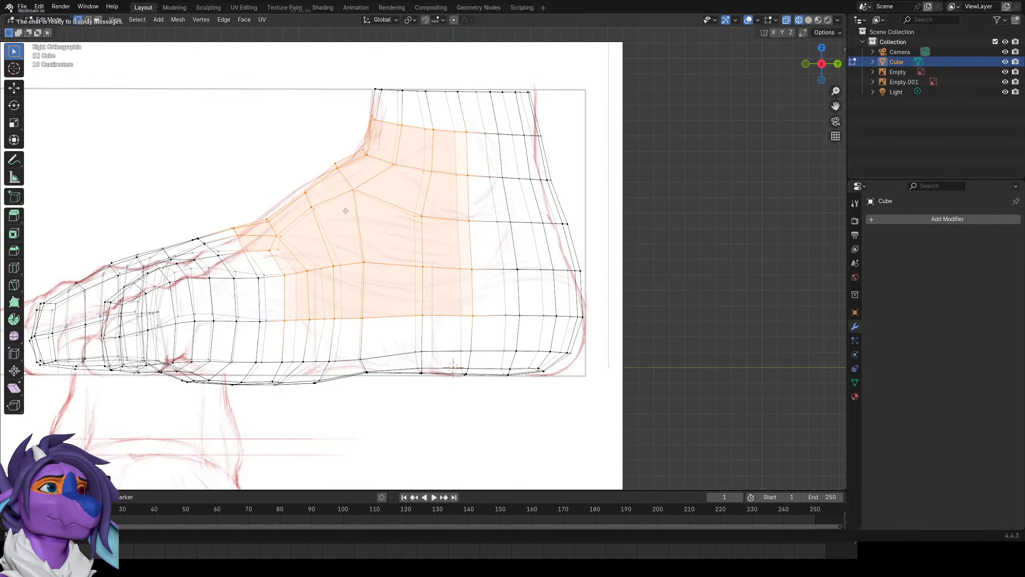
pyautogui.rightClick(357, 209)
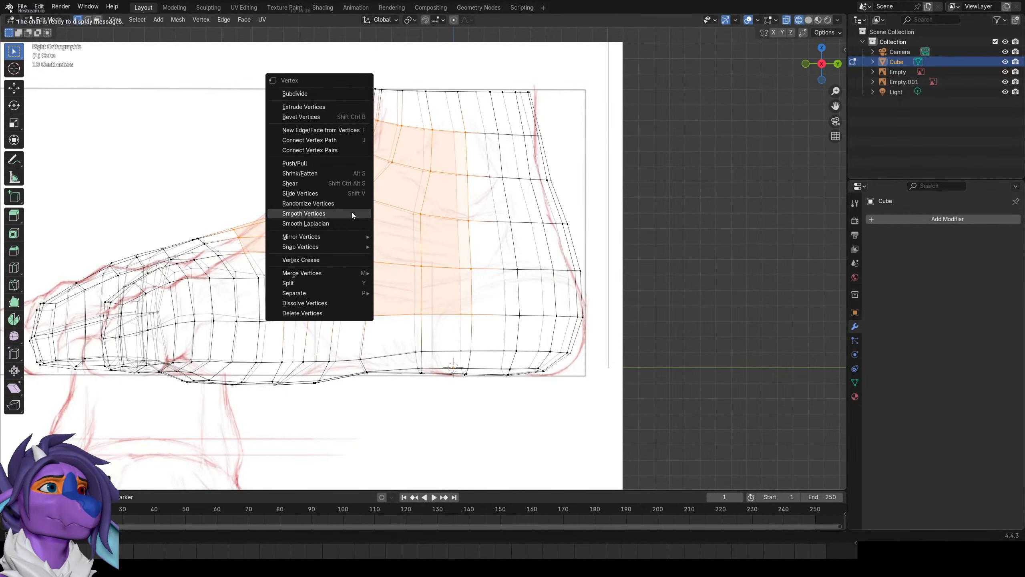
pyautogui.click(351, 212)
# Smooth the vertical edge loop running from the instep to the sole and shift it slightly along Y.
pyautogui.keyDown('alt'); pyautogui.click(375, 294); pyautogui.keyUp('alt')
pyautogui.rightClick(375, 294)
pyautogui.click(375, 294)
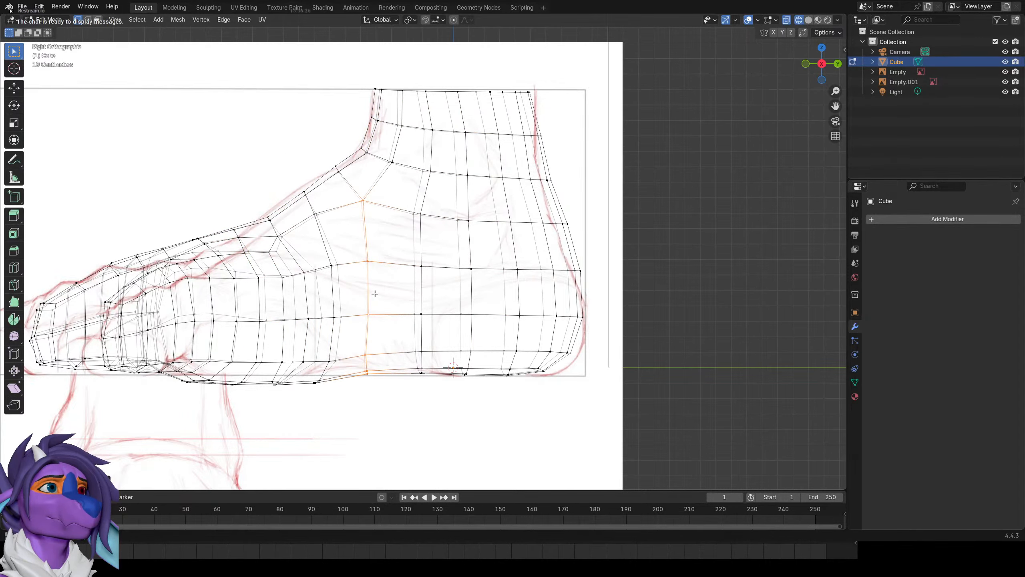
pyautogui.press('g')
pyautogui.press('y')
pyautogui.click(378, 295)
# Examine the foot's side and sole against the reference sketches in solid and wireframe shading.
pyautogui.keyDown('shift'); pyautogui.moveTo(379, 295); pyautogui.dragTo(483, 288, button='middle'); pyautogui.keyUp('shift')
pyautogui.hotkey('shift', 'z')
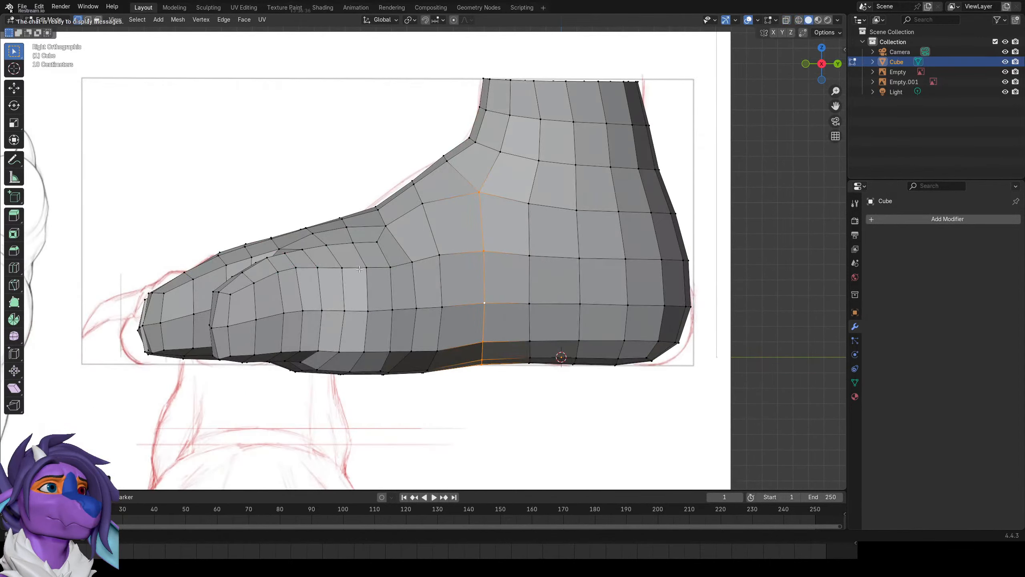
pyautogui.moveTo(364, 271)
pyautogui.mouseDown(button='middle')
pyautogui.moveTo(405, 210)
pyautogui.moveTo(501, 163)
pyautogui.moveTo(518, 137)
pyautogui.moveTo(521, 202)
pyautogui.moveTo(501, 206)
pyautogui.mouseUp(button='middle')
pyautogui.press('KP_3')
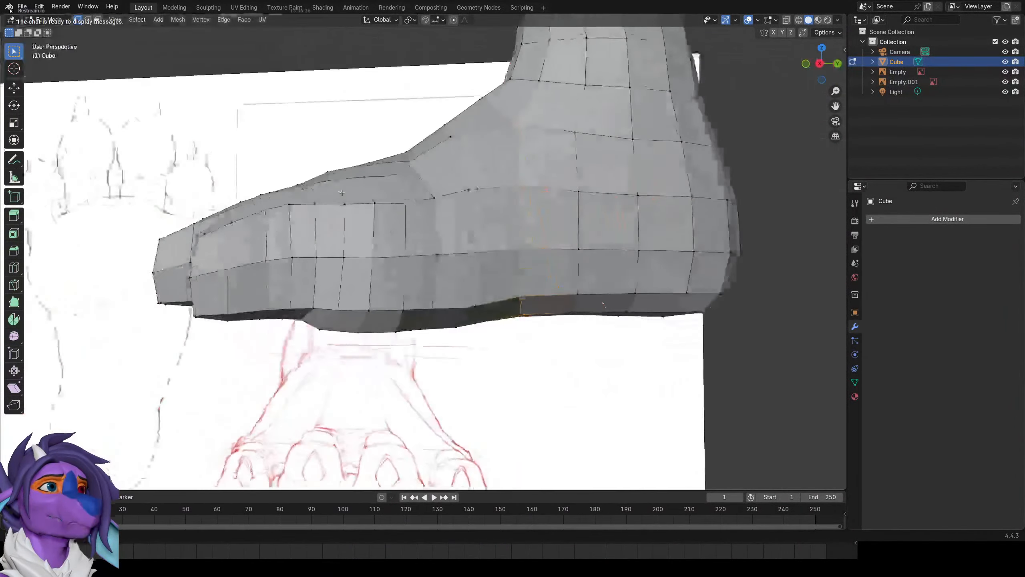
pyautogui.scroll(2, 467, 146)
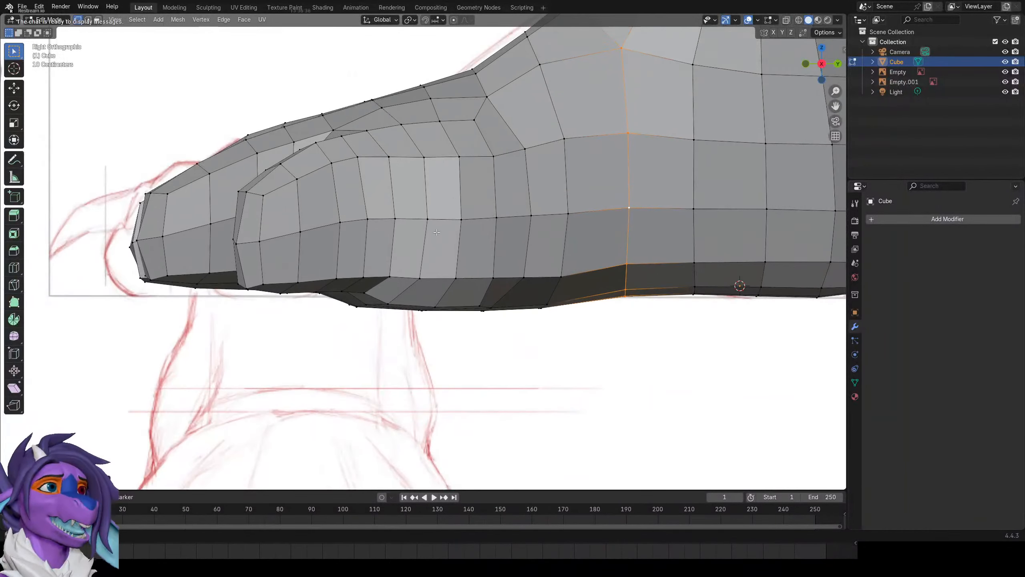
pyautogui.scroll(-1, 466, 146)
pyautogui.moveTo(463, 258); pyautogui.dragTo(498, 212, button='middle')
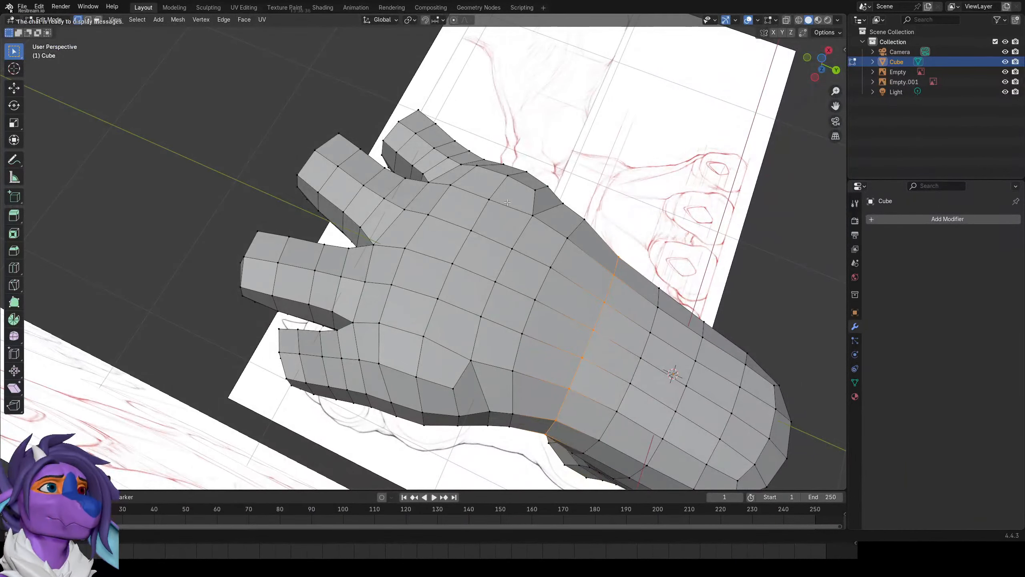
pyautogui.press('ctrl+KP_7')
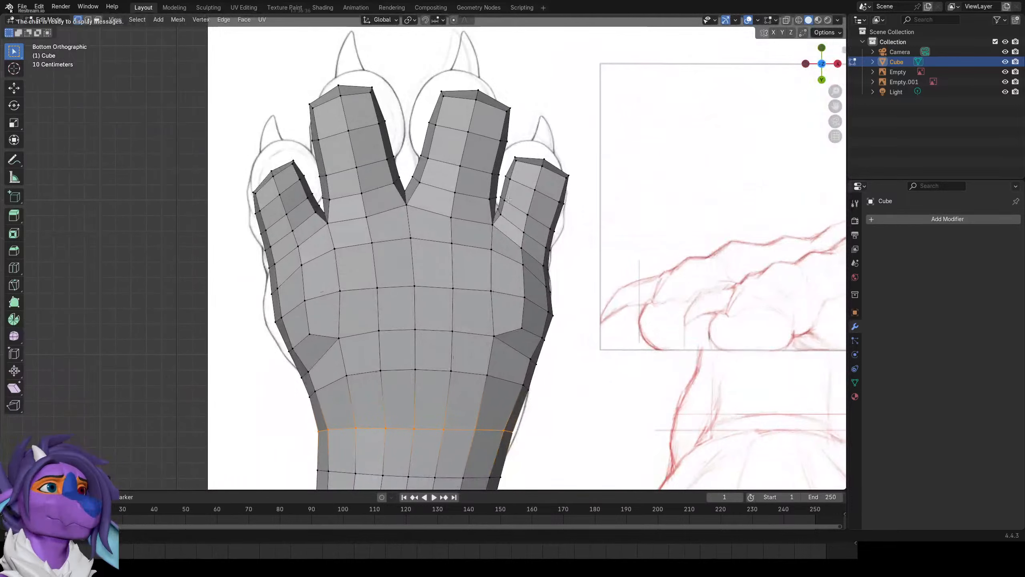
pyautogui.keyDown('shift'); pyautogui.moveTo(493, 216); pyautogui.dragTo(509, 133, button='middle'); pyautogui.keyUp('shift')
pyautogui.press('z')
pyautogui.click(440, 162)
pyautogui.scroll(-3, 442, 201)
pyautogui.keyDown('shift'); pyautogui.moveTo(479, 386); pyautogui.dragTo(485, 352, button='middle'); pyautogui.keyUp('shift')
pyautogui.press('z')
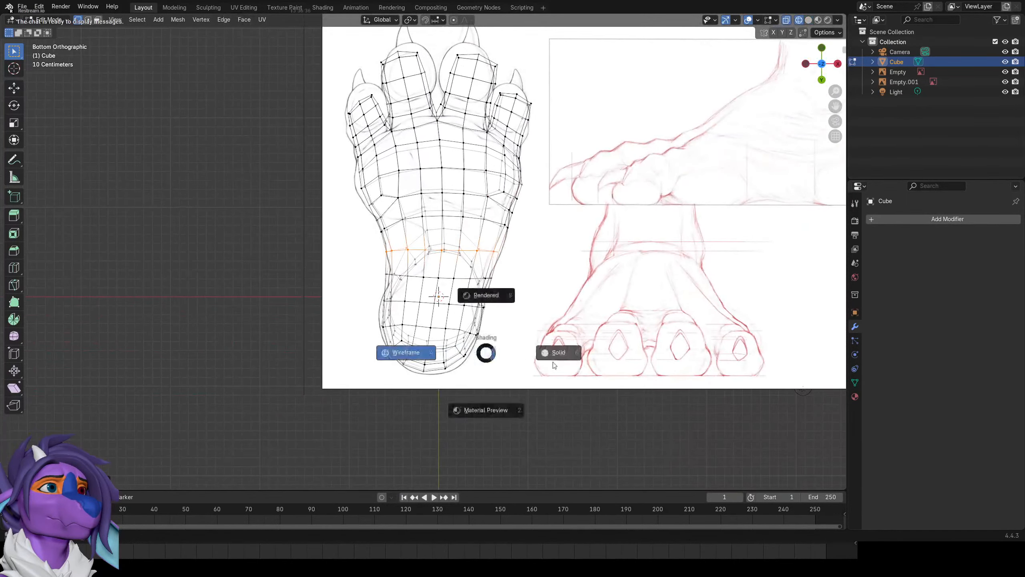
pyautogui.click(558, 352)
# Move the vertices along the sole's inner arch edge inward along X.
pyautogui.hotkey('alt', 'a')
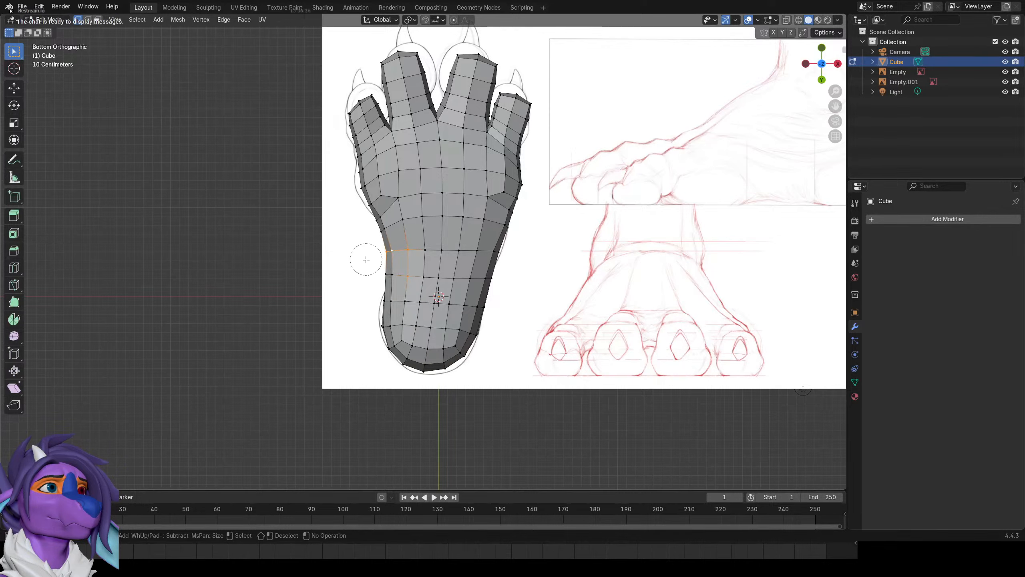
pyautogui.press('g')
pyautogui.press('x')
pyautogui.rightClick(382, 252)
pyautogui.click(392, 251)
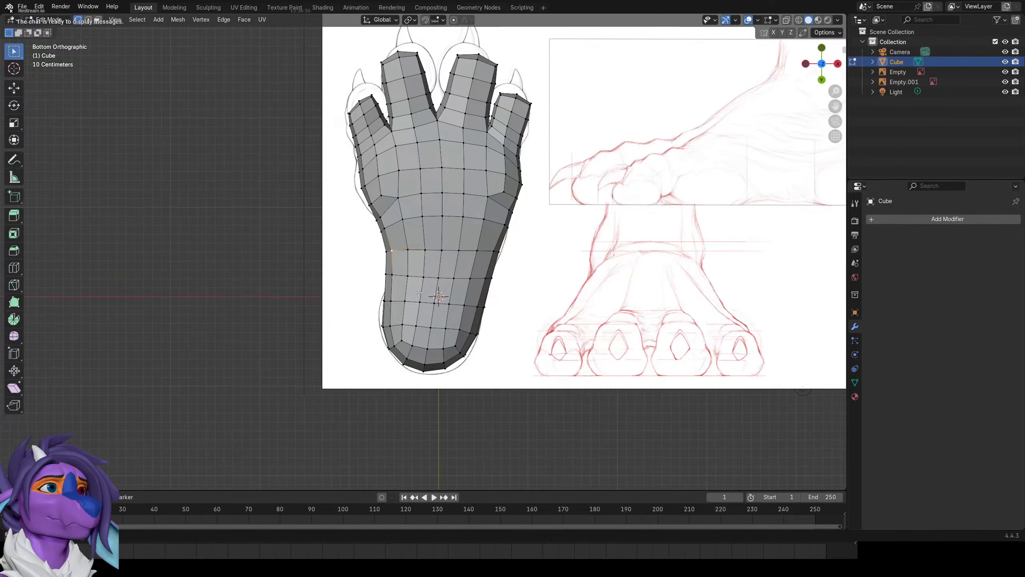
pyautogui.press('g')
pyautogui.click(416, 252)
pyautogui.click(390, 228)
pyautogui.press('g')
pyautogui.press('x')
pyautogui.click(403, 230)
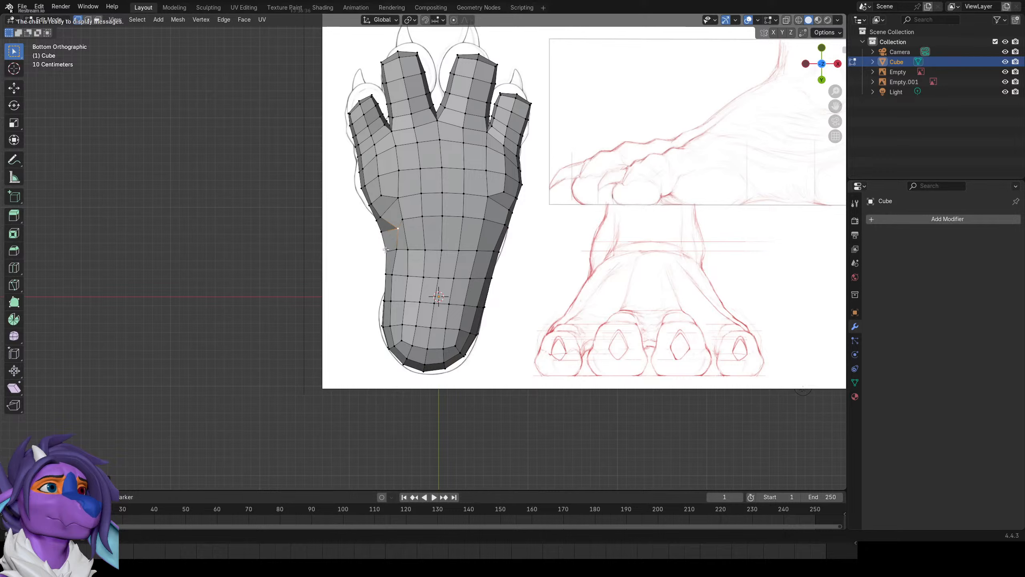
# Raise the inner-arch vertices slightly into the sole and apply Smooth Vertices to them.
pyautogui.moveTo(394, 252); pyautogui.dragTo(400, 230, button='middle')
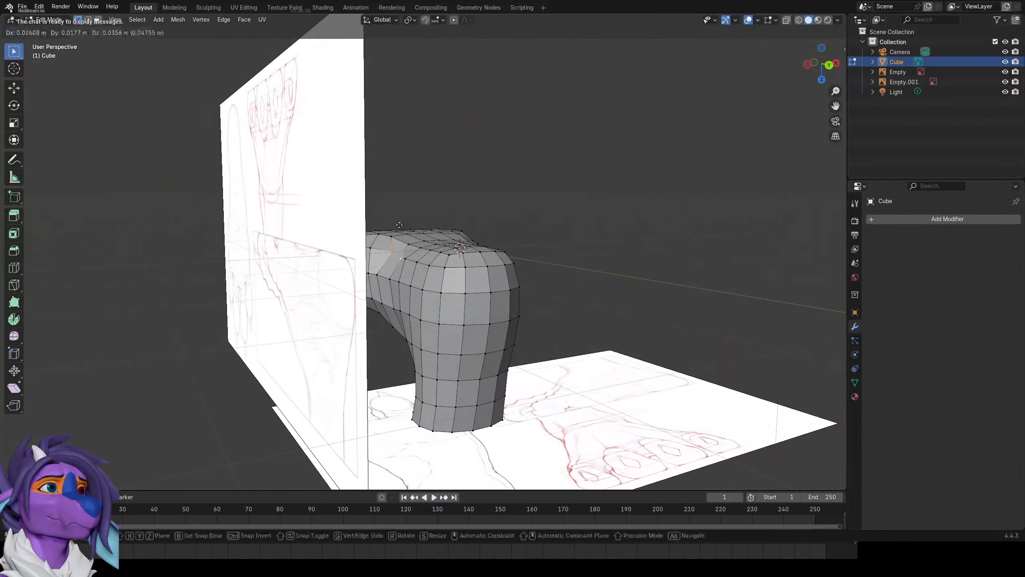
pyautogui.rightClick(425, 234)
pyautogui.click(425, 234)
pyautogui.rightClick(434, 222)
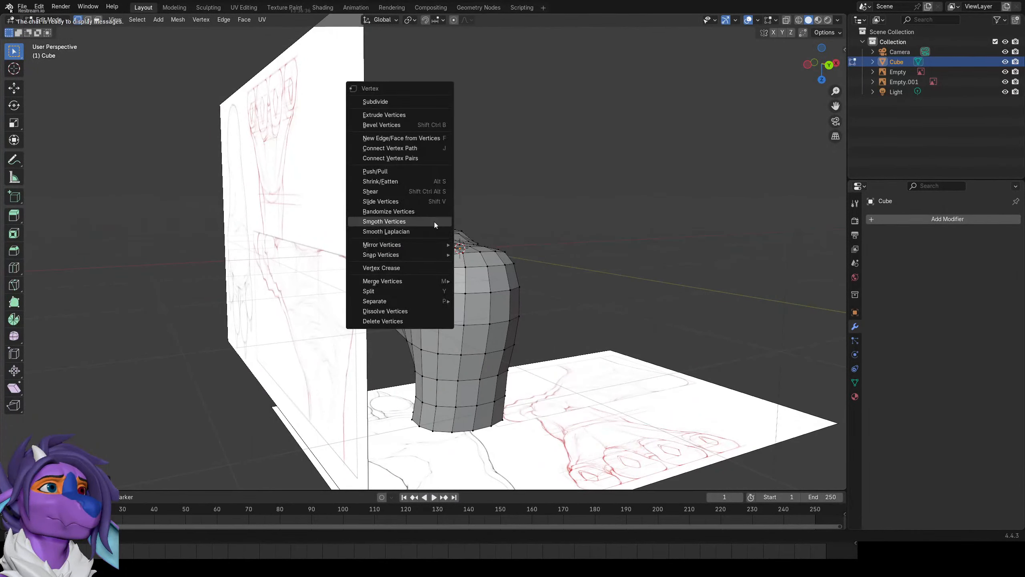
pyautogui.click(434, 222)
# Shade the foot mesh smooth in Object Mode and return to Edit Mode.
pyautogui.press('Tab')
pyautogui.press('ctrl+KP_7')
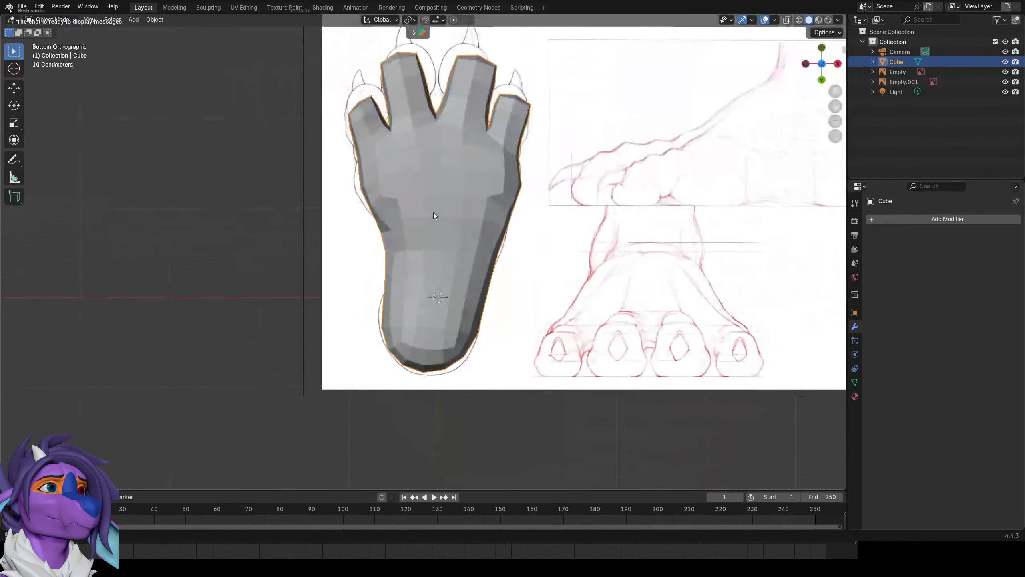
pyautogui.rightClick(434, 213)
pyautogui.click(434, 212)
pyautogui.press('Tab')
# Shift the sole vertices just inside the arch edge, from the ball to the midfoot, inward along X.
pyautogui.press('z')
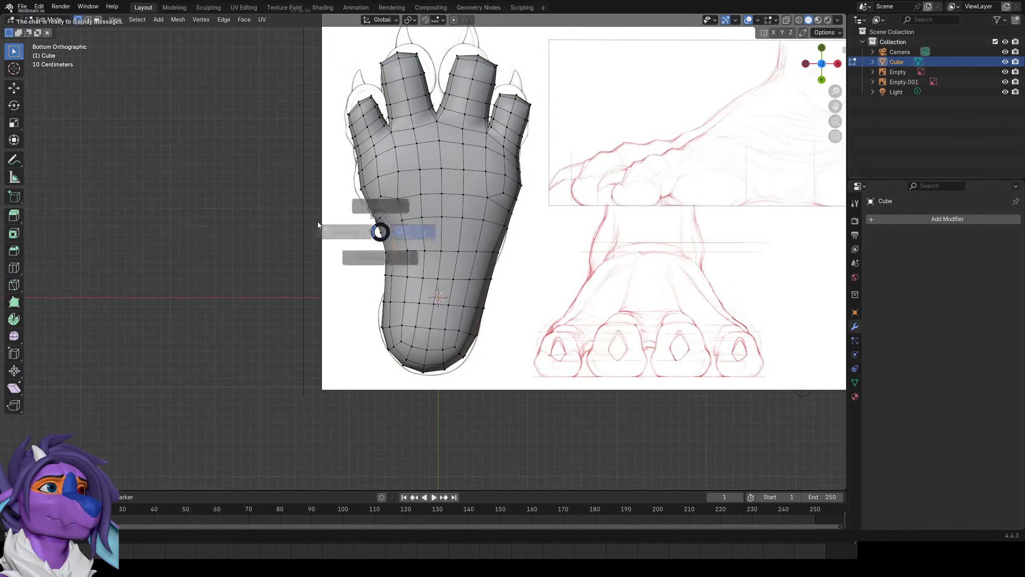
pyautogui.click(321, 226)
pyautogui.scroll(3, 359, 218)
pyautogui.press('z')
pyautogui.click(470, 233)
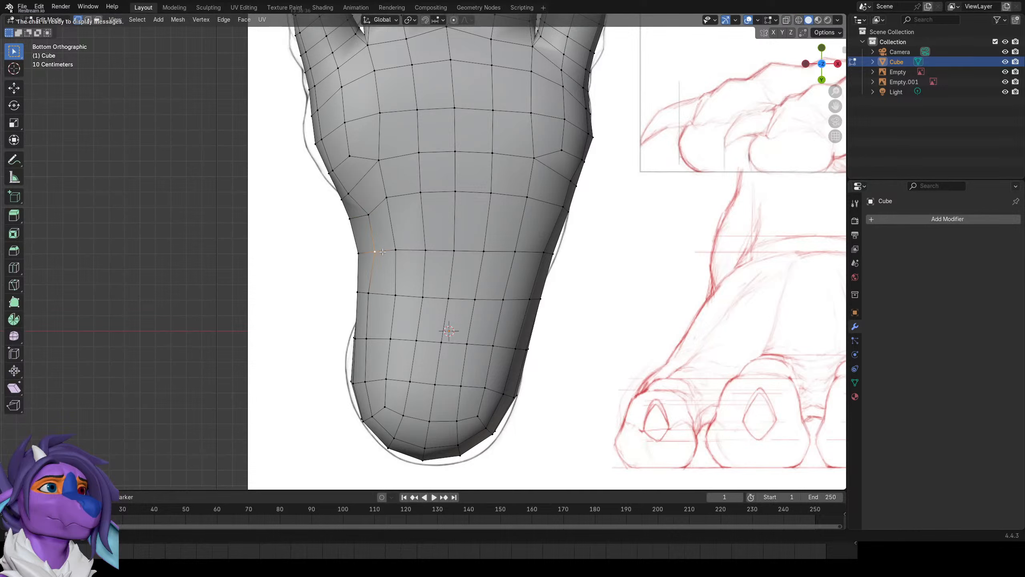
pyautogui.press('g')
pyautogui.press('g')
pyautogui.press('x')
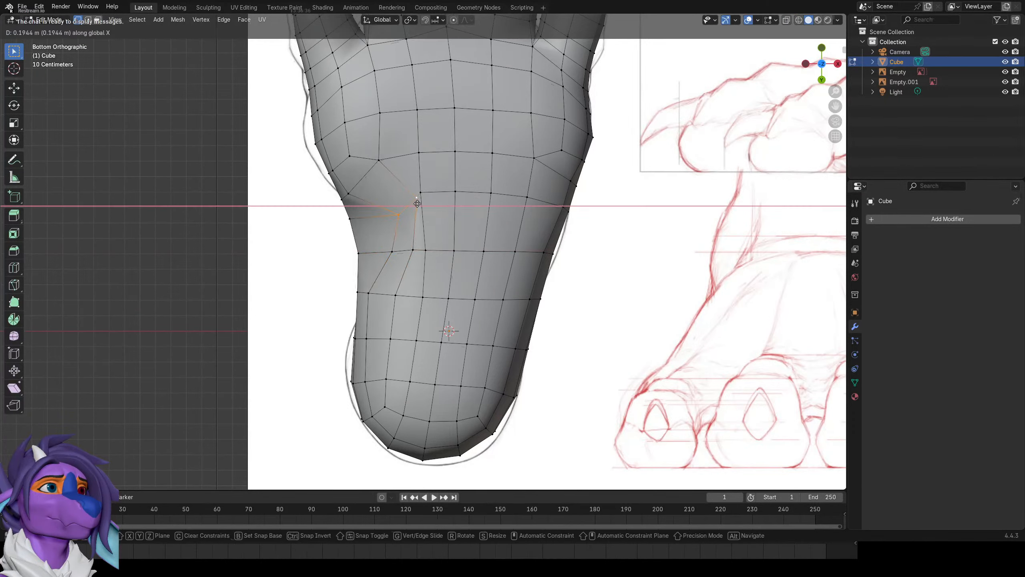
pyautogui.click(400, 201)
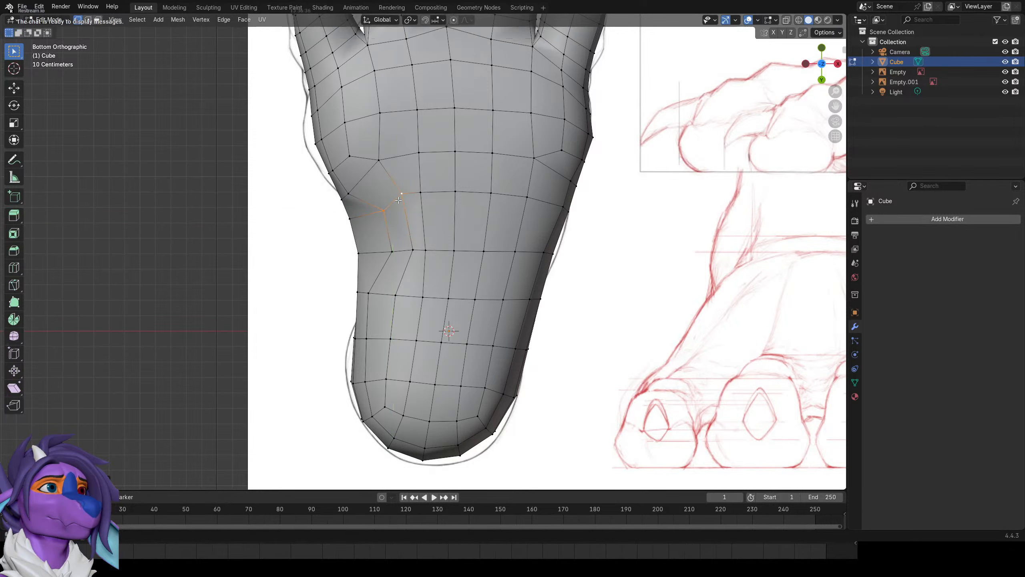
# Move the next two arch vertices toward the heel inward by about 0.1 m along X.
pyautogui.press('g')
pyautogui.press('x')
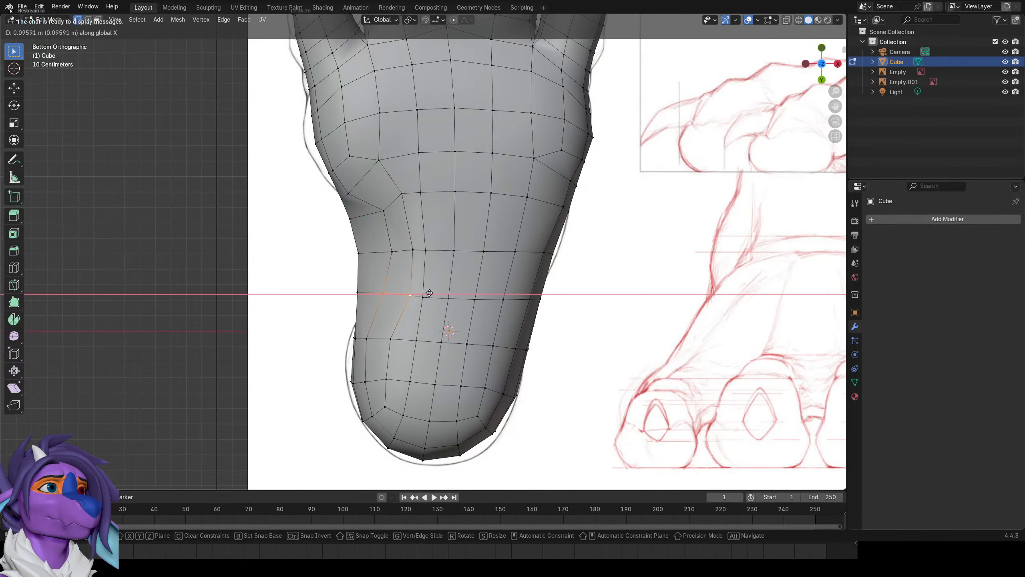
pyautogui.click(426, 294)
# Narrow the top of the small outer toe by scaling in the edge vertices along both its sides.
pyautogui.press('Tab')
pyautogui.scroll(-3, 444, 243)
pyautogui.keyDown('shift'); pyautogui.moveTo(444, 243); pyautogui.dragTo(419, 319, button='middle'); pyautogui.keyUp('shift')
pyautogui.scroll(2, 416, 311)
pyautogui.press('Tab')
pyautogui.keyDown('shift'); pyautogui.moveTo(341, 199); pyautogui.dragTo(325, 306, button='middle'); pyautogui.keyUp('shift')
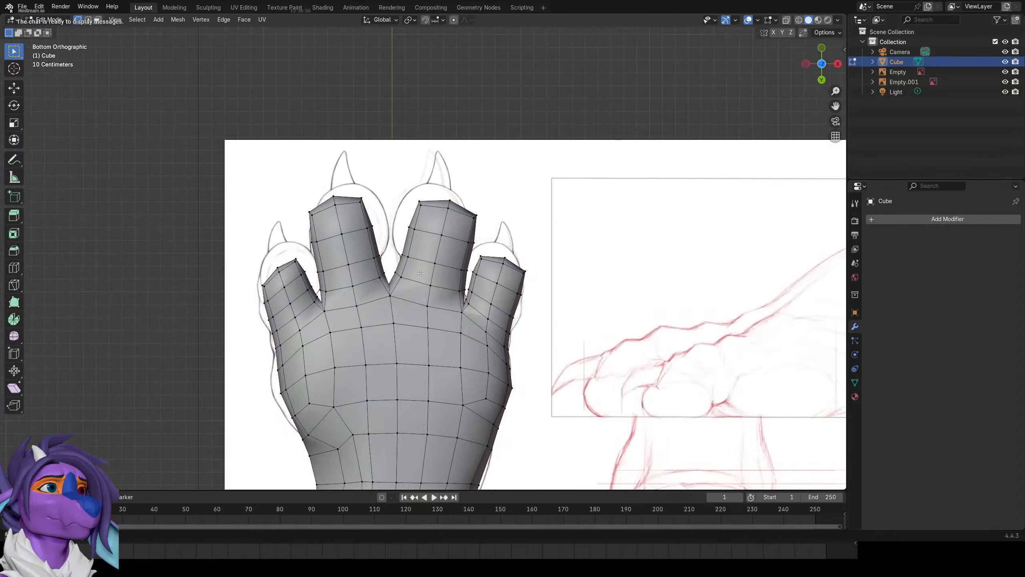
pyautogui.scroll(1, 438, 270)
pyautogui.keyDown('shift'); pyautogui.moveTo(500, 263); pyautogui.dragTo(444, 304, button='middle'); pyautogui.keyUp('shift')
pyautogui.click(425, 246)
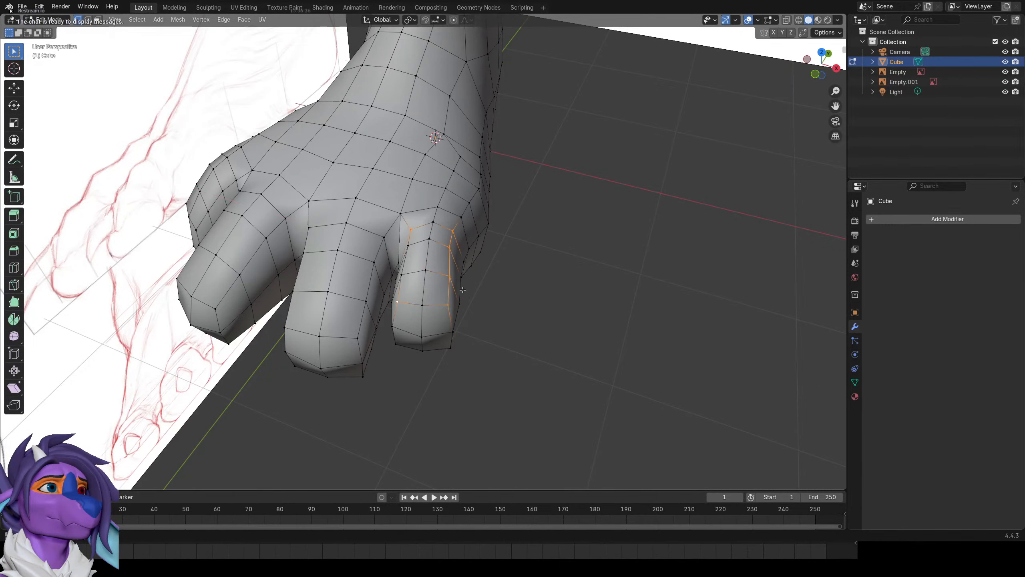
pyautogui.keyDown('shift'); pyautogui.click(413, 246); pyautogui.keyUp('shift')
pyautogui.press('s')
pyautogui.click(483, 257)
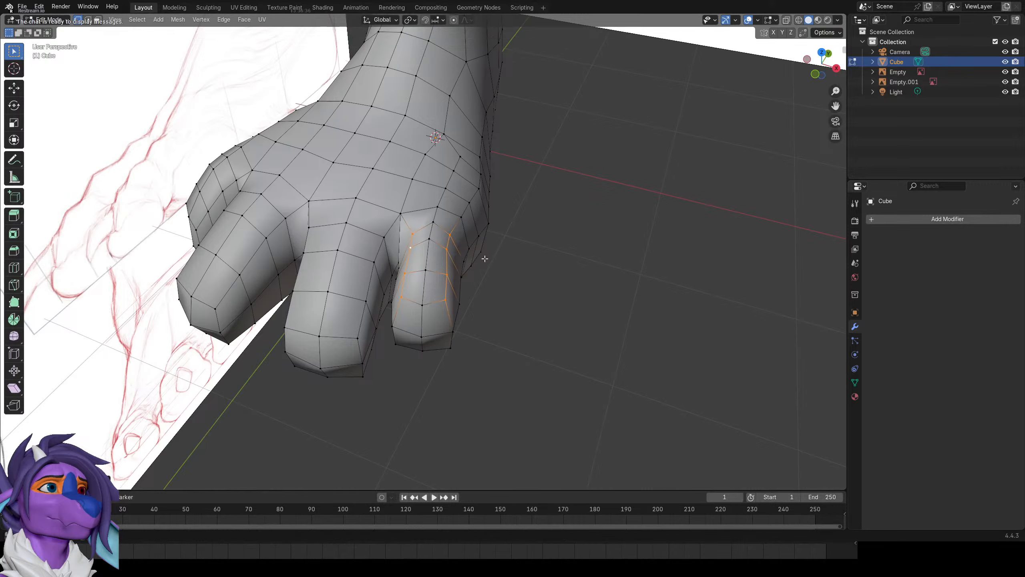
# Scale the opposing upper vertex pairs near the outer toe's tip and middle closer together.
pyautogui.moveTo(483, 259); pyautogui.dragTo(477, 277, button='middle')
pyautogui.scroll(3, 443, 311)
pyautogui.moveTo(443, 311); pyautogui.dragTo(429, 318, button='middle')
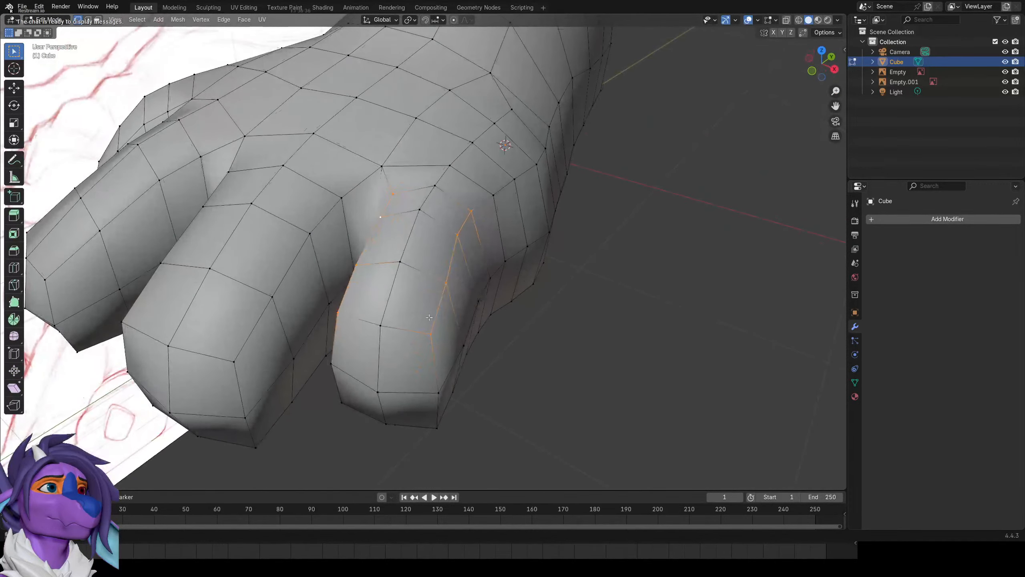
pyautogui.keyDown('shift'); pyautogui.click(341, 315); pyautogui.keyUp('shift')
pyautogui.press('s')
pyautogui.click(455, 326)
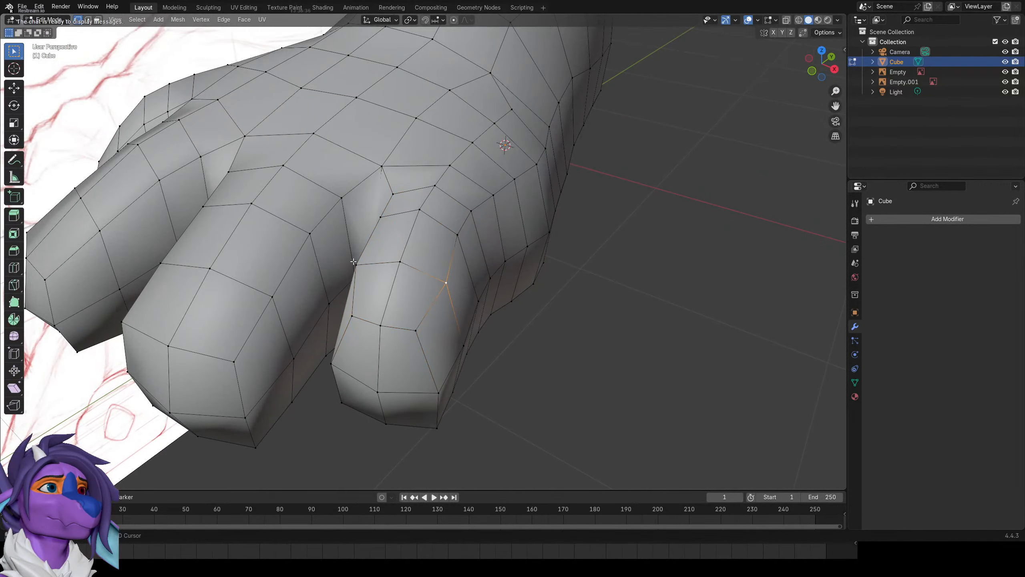
pyautogui.press('s')
pyautogui.click(446, 260)
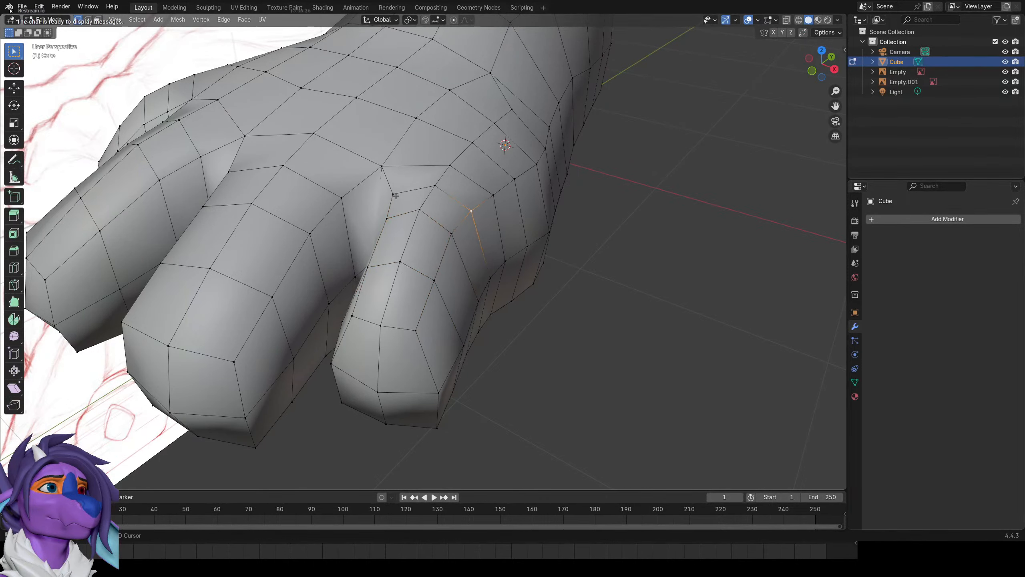
# Bevel the edges across the top of the outer toe near its tip and add a centered loop cut between them.
pyautogui.moveTo(499, 220); pyautogui.dragTo(544, 249, button='middle')
pyautogui.press('2')
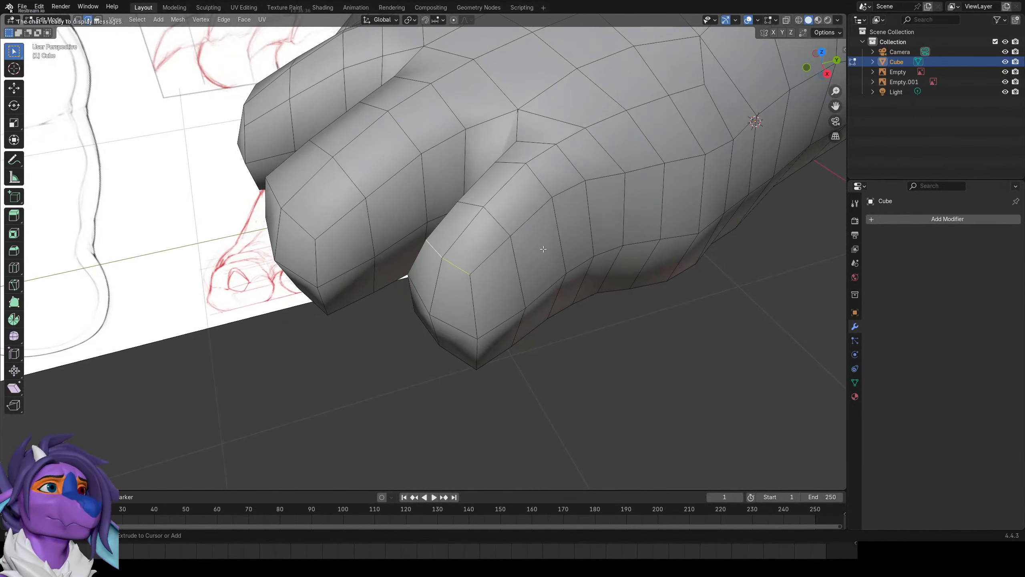
pyautogui.hotkey('ctrl', 'b')
pyautogui.click(570, 248)
pyautogui.hotkey('ctrl', 'r')
pyautogui.click(491, 283)
pyautogui.rightClick(491, 282)
pyautogui.scroll(3, 490, 282)
pyautogui.press('1')
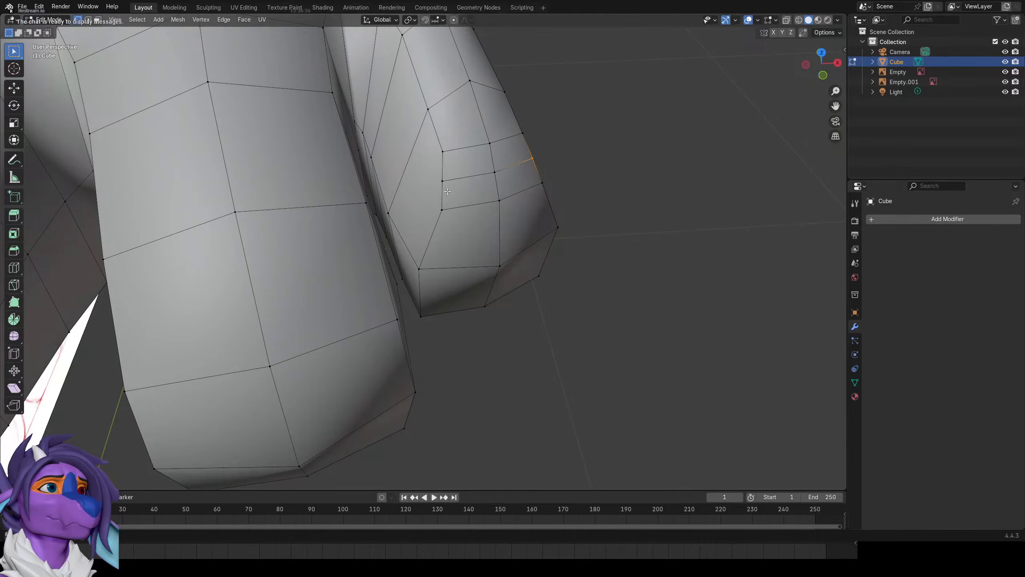
# Select the four-face patch around the new loop's middle vertex on the outer toe and smooth it.
pyautogui.moveTo(585, 264); pyautogui.dragTo(390, 263, button='middle')
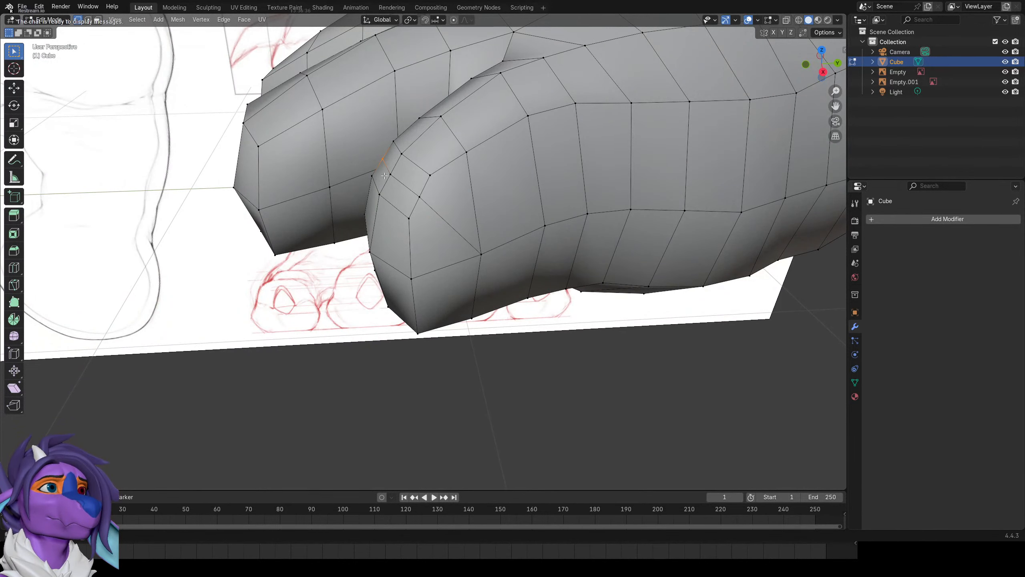
pyautogui.press('ctrl+KP_Add')
pyautogui.press('KP_1')
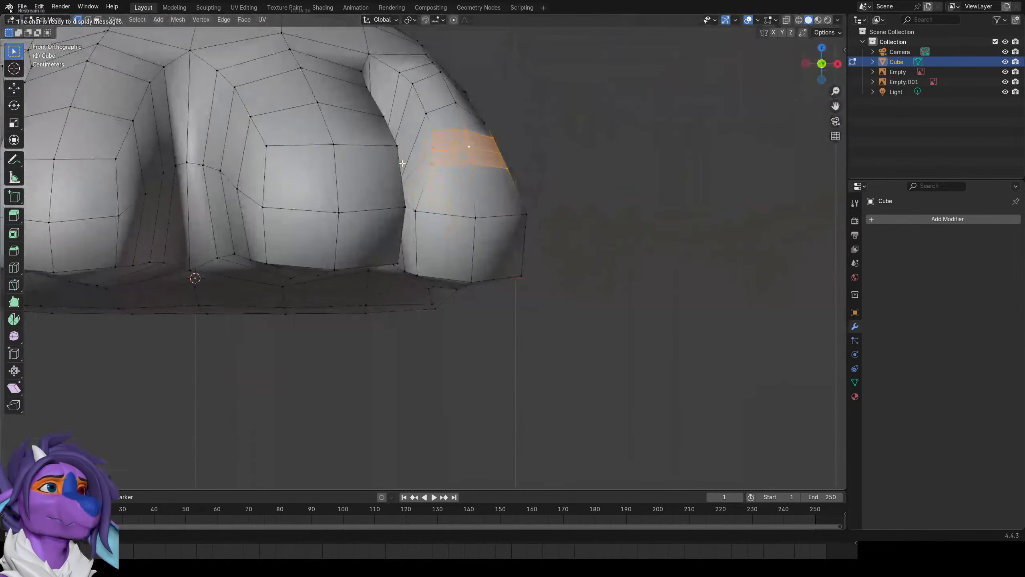
pyautogui.rightClick(474, 162)
pyautogui.click(474, 163)
pyautogui.moveTo(642, 137); pyautogui.dragTo(533, 222, button='middle')
pyautogui.press('r')
pyautogui.rightClick(535, 213)
# Scale the four-face patch on top of the outer toe along X.
pyautogui.scroll(-2, 534, 215)
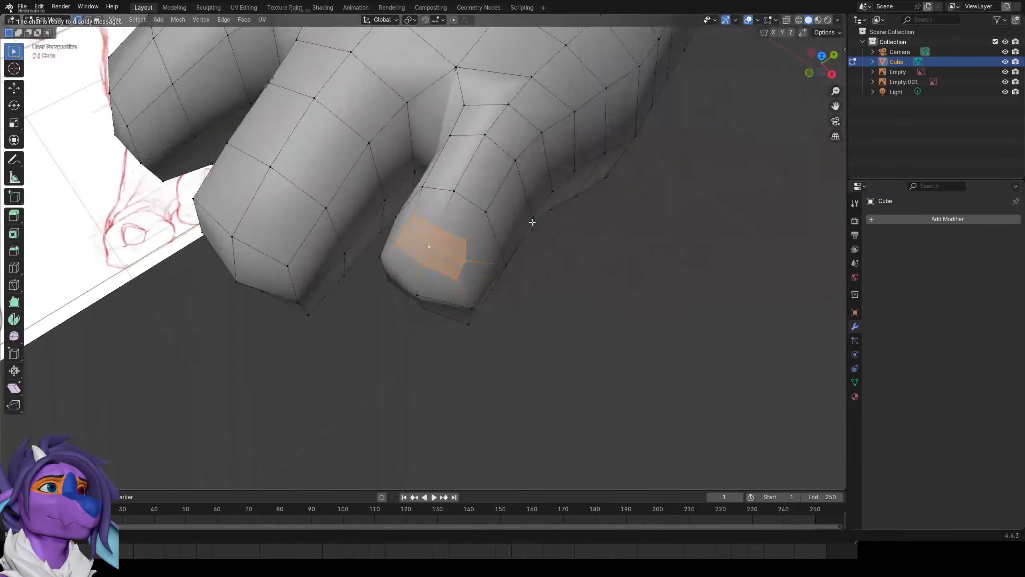
pyautogui.scroll(2, 533, 222)
pyautogui.press('s')
pyautogui.press('x')
pyautogui.click(525, 228)
# Extrude the patch in place, scale the new faces inward and adjust their width along X for the claw base.
pyautogui.press('e')
pyautogui.rightClick(532, 246)
pyautogui.press('s')
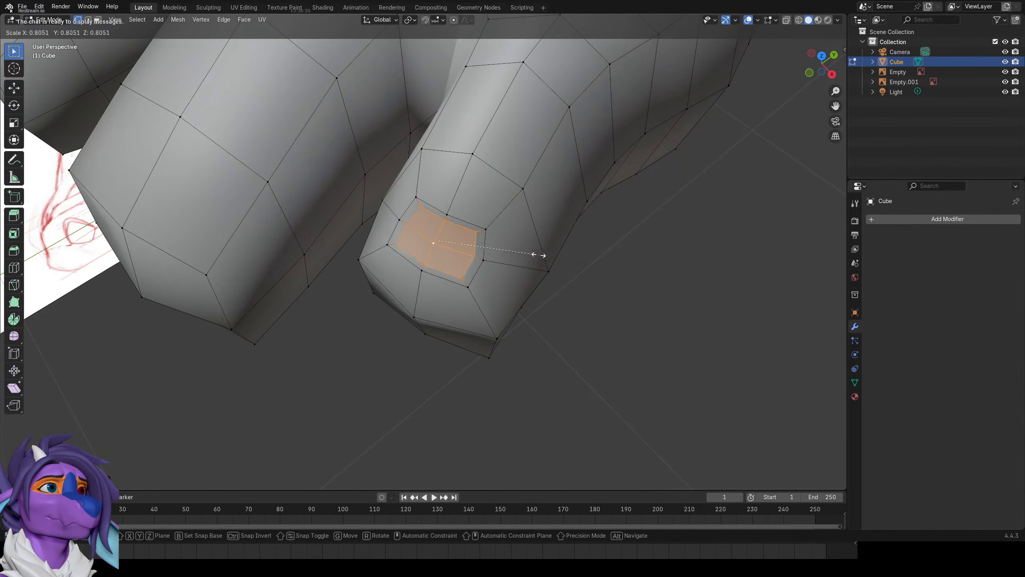
pyautogui.click(515, 251)
pyautogui.press('s')
pyautogui.press('x')
pyautogui.click(505, 242)
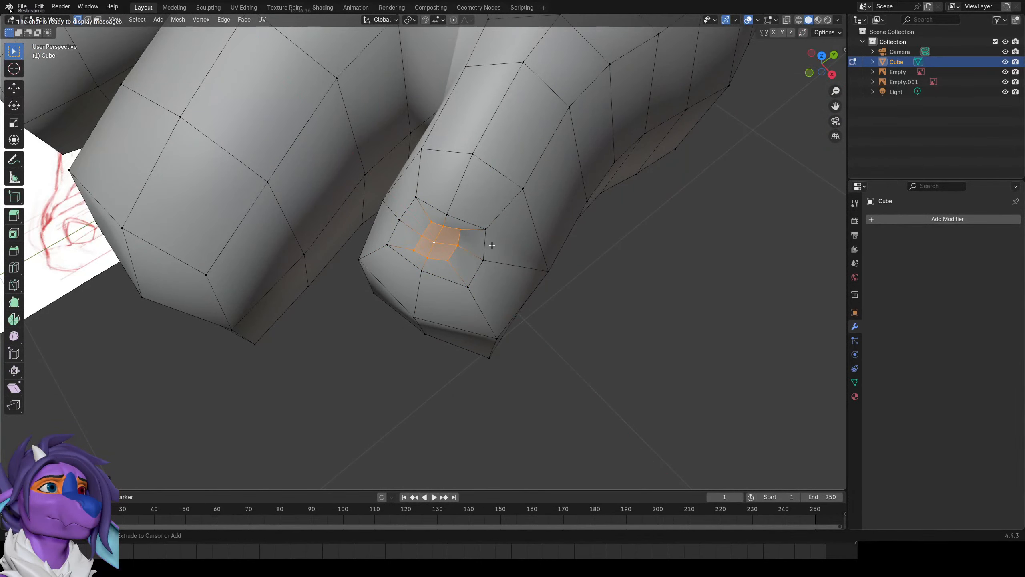
pyautogui.press('ctrl+KP_Add')
pyautogui.press('ctrl+KP_Add')
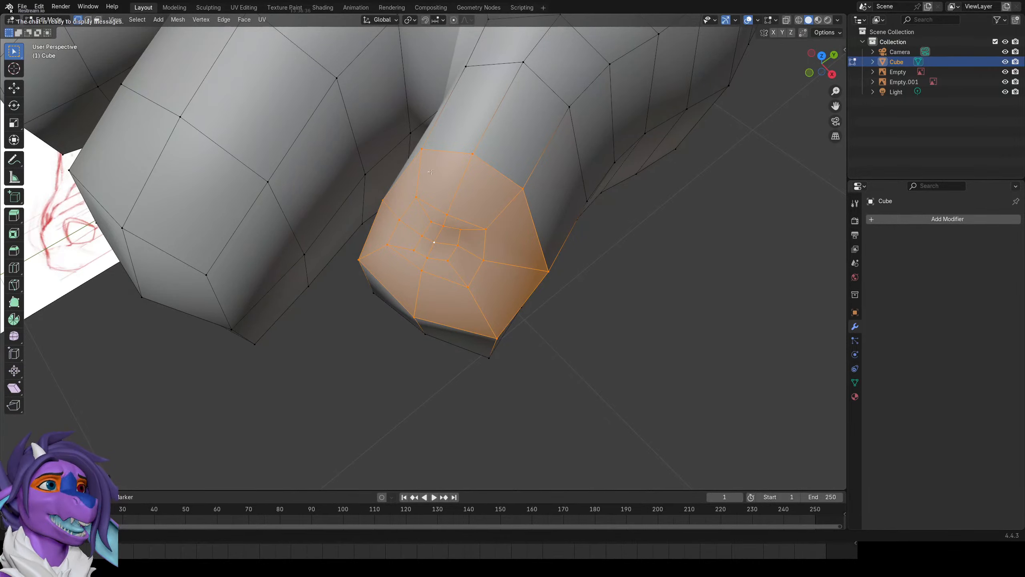
pyautogui.rightClick(474, 195)
pyautogui.hotkey('ctrl', 'z')
pyautogui.hotkey('ctrl', 'z')
pyautogui.hotkey('ctrl', 'z')
pyautogui.hotkey('ctrl', 'z')
pyautogui.hotkey('ctrl', 'z')
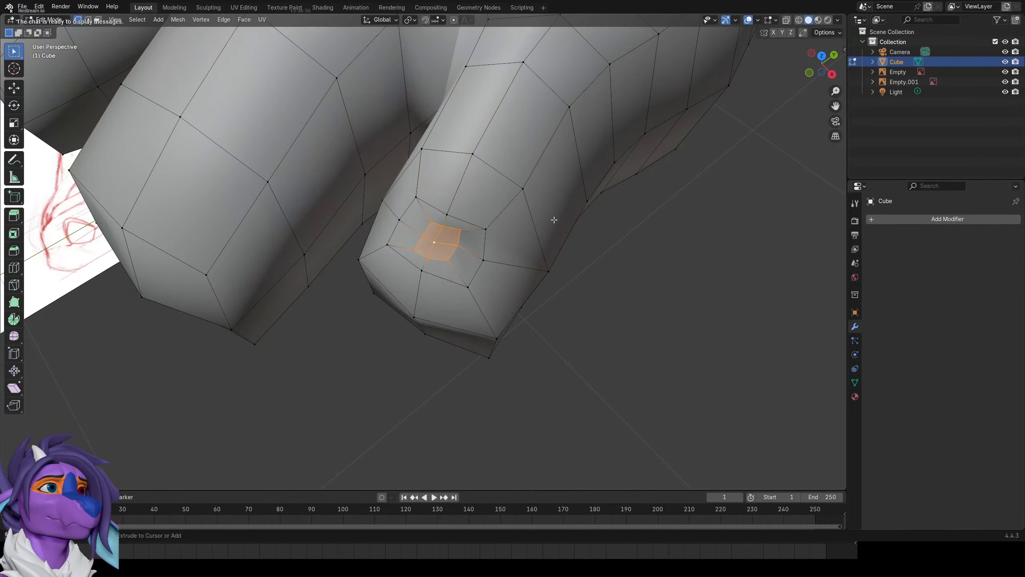
# Inspect the foot's overall shape with and without the edit wireframe and from the right side.
pyautogui.scroll(-4, 552, 222)
pyautogui.moveTo(552, 222); pyautogui.dragTo(506, 266, button='middle')
pyautogui.press('Tab')
pyautogui.press('Tab')
pyautogui.press('Tab')
pyautogui.press('Tab')
pyautogui.press('Tab')
pyautogui.press('Tab')
pyautogui.press('KP_3')
pyautogui.scroll(-3, 472, 244)
# Move the vertices on the underside of the outer toe's base along Z, the first group up about 0.036 m.
pyautogui.click(524, 257)
pyautogui.press('g')
pyautogui.press('z')
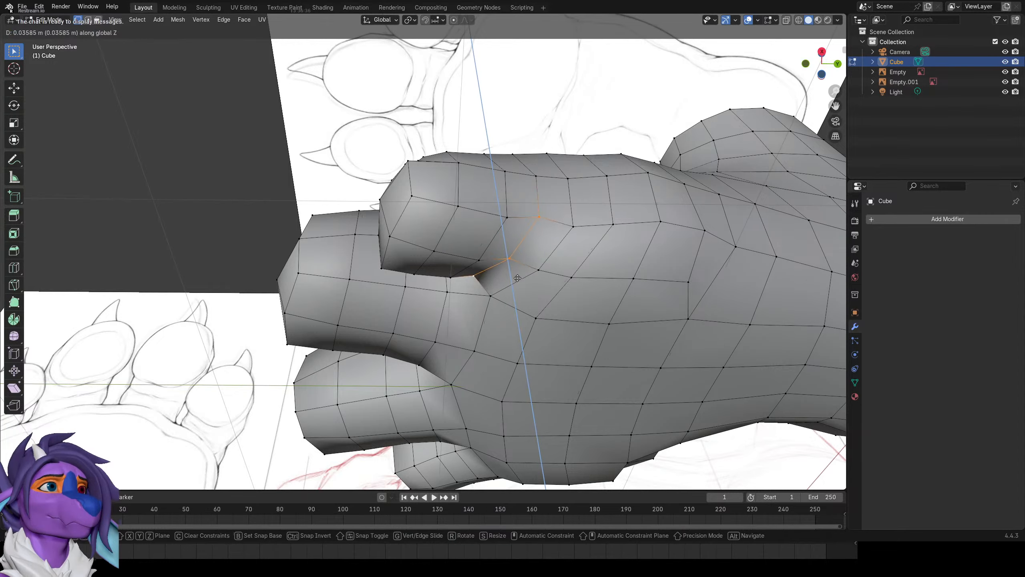
pyautogui.click(516, 277)
pyautogui.click(505, 216)
pyautogui.moveTo(505, 215); pyautogui.dragTo(480, 227, button='middle')
pyautogui.press('g')
pyautogui.press('z')
pyautogui.click(498, 274)
# Select the faces around the outer toe's tip, including its underside and far side, and move them along Z.
pyautogui.press('3')
pyautogui.click(463, 210)
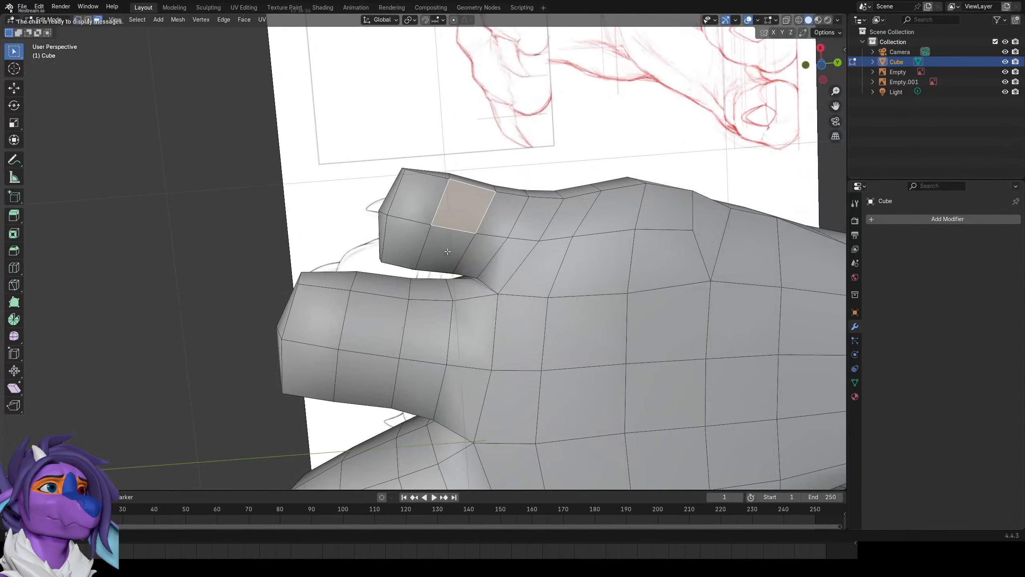
pyautogui.keyDown('shift'); pyautogui.click(447, 251); pyautogui.keyUp('shift')
pyautogui.keyDown('shift'); pyautogui.moveTo(412, 242); pyautogui.dragTo(417, 204); pyautogui.keyUp('shift')
pyautogui.moveTo(418, 198); pyautogui.dragTo(437, 250, button='middle')
pyautogui.keyDown('shift'); pyautogui.moveTo(457, 204); pyautogui.dragTo(419, 218); pyautogui.keyUp('shift')
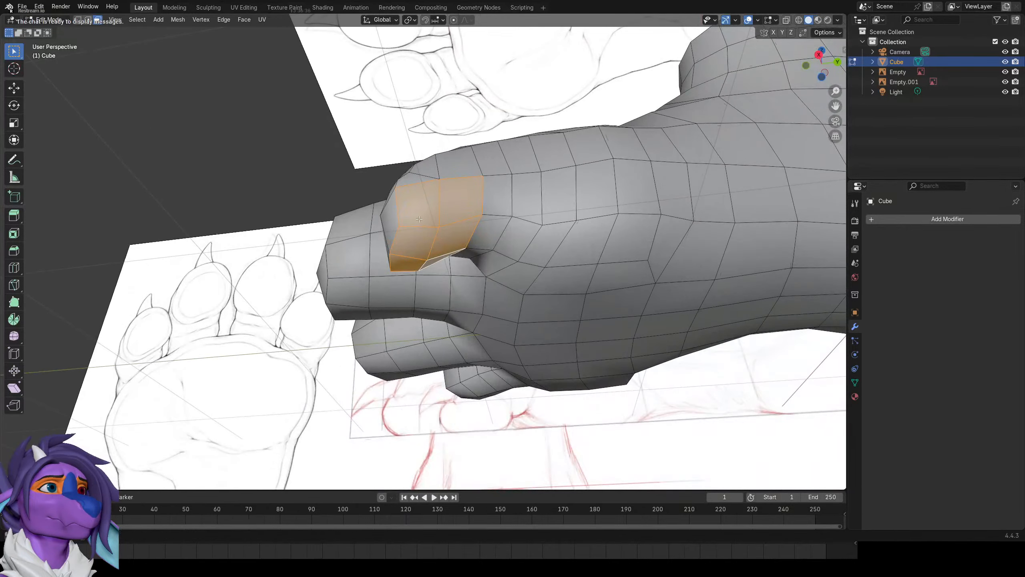
pyautogui.moveTo(419, 218); pyautogui.dragTo(490, 189, button='middle')
pyautogui.keyDown('shift'); pyautogui.moveTo(424, 204); pyautogui.dragTo(457, 220); pyautogui.keyUp('shift')
pyautogui.moveTo(457, 220); pyautogui.dragTo(508, 194, button='middle')
pyautogui.keyDown('shift'); pyautogui.moveTo(408, 237); pyautogui.dragTo(435, 242); pyautogui.keyUp('shift')
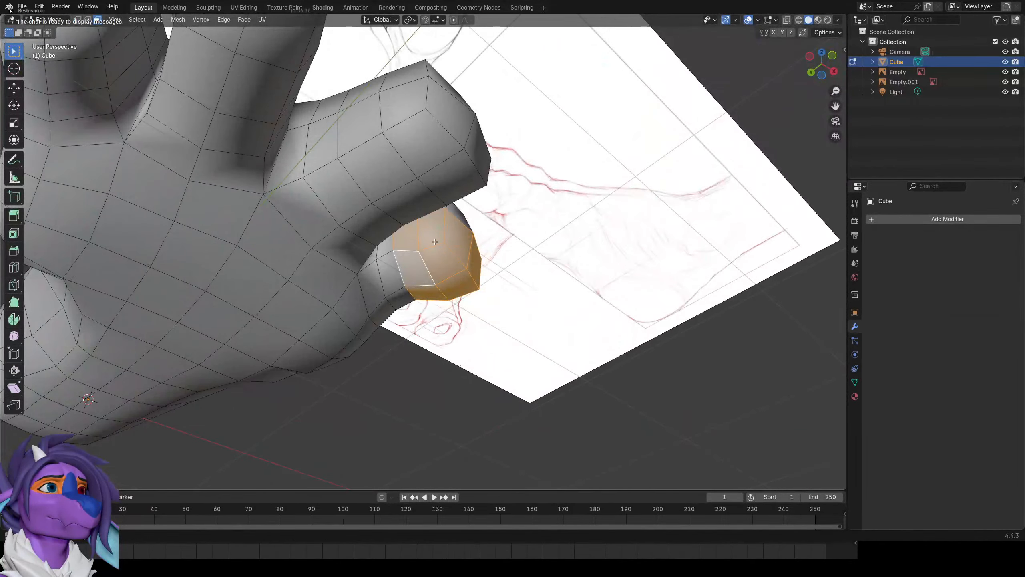
pyautogui.moveTo(435, 242); pyautogui.dragTo(390, 272, button='middle')
pyautogui.press('g')
pyautogui.press('z')
pyautogui.click(452, 255)
# Inflate the selected outer-toe faces along their normals for a rounder toe pad.
pyautogui.hotkey('alt', 's')
pyautogui.click(622, 263)
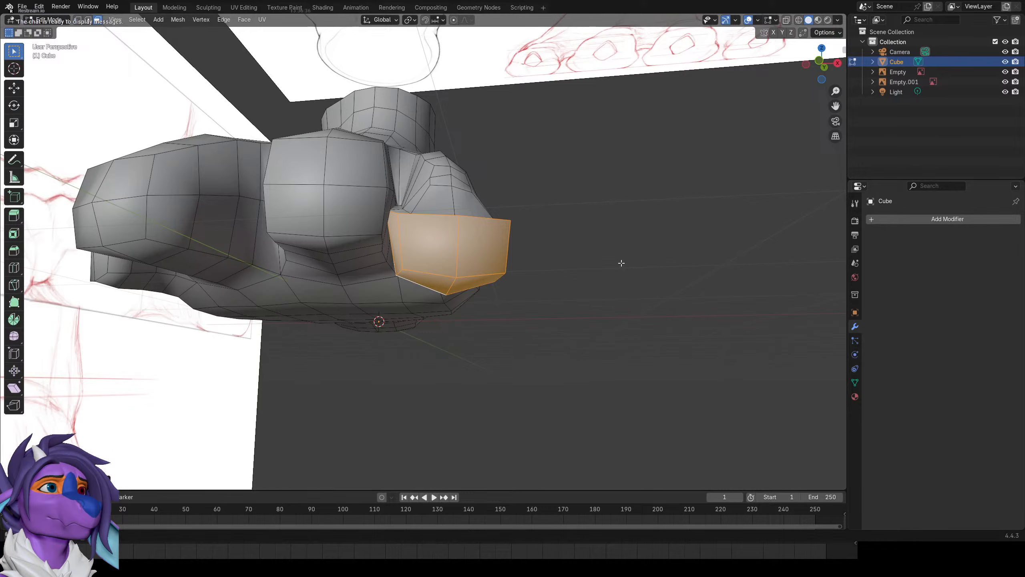
pyautogui.press('1')
pyautogui.rightClick(621, 262)
pyautogui.click(620, 262)
pyautogui.rightClick(607, 234)
pyautogui.click(608, 234)
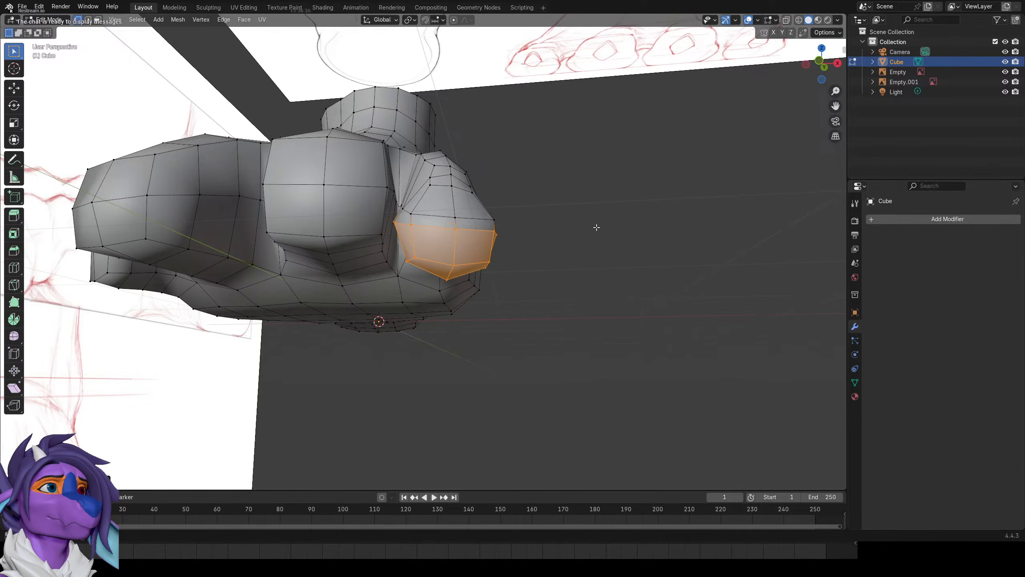
# Reselect the whole outer toe tip from below in wireframe and fatten it along its normals toward the sketched outline.
pyautogui.press('ctrl+KP_7')
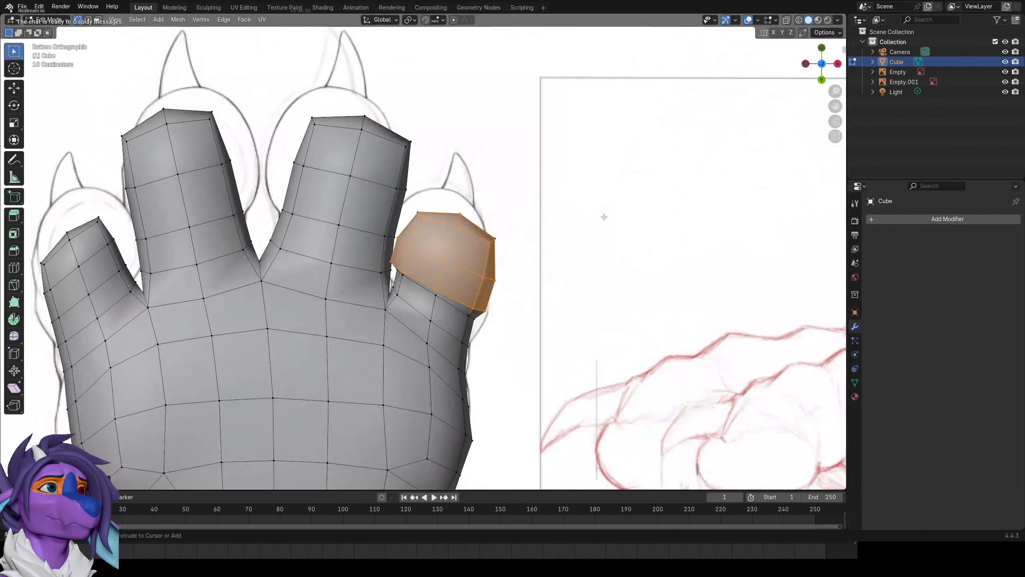
pyautogui.hotkey('shift', 'z')
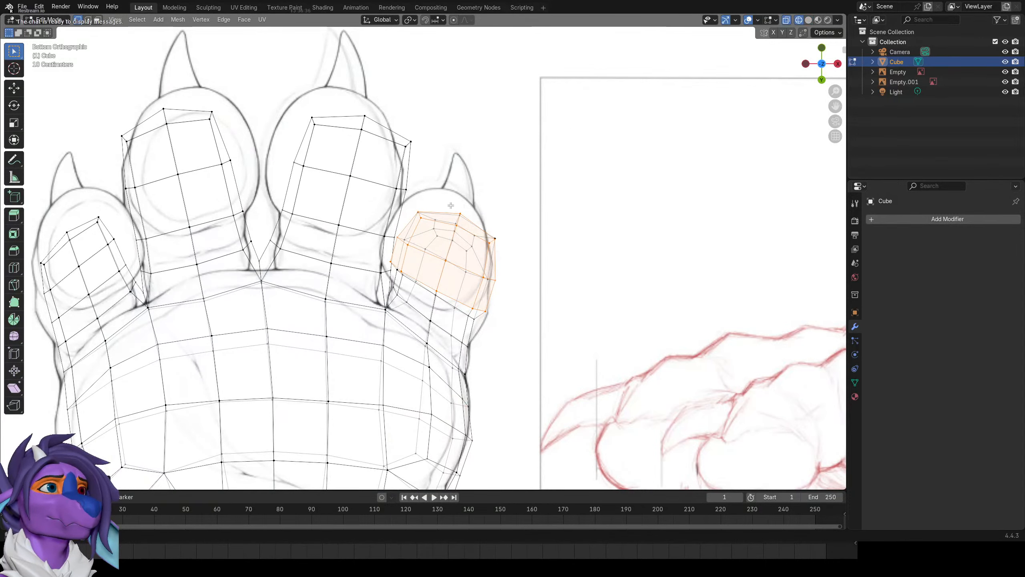
pyautogui.hotkey('alt', 'a')
pyautogui.press('c')
pyautogui.scroll(-3, 495, 256)
pyautogui.click(496, 261)
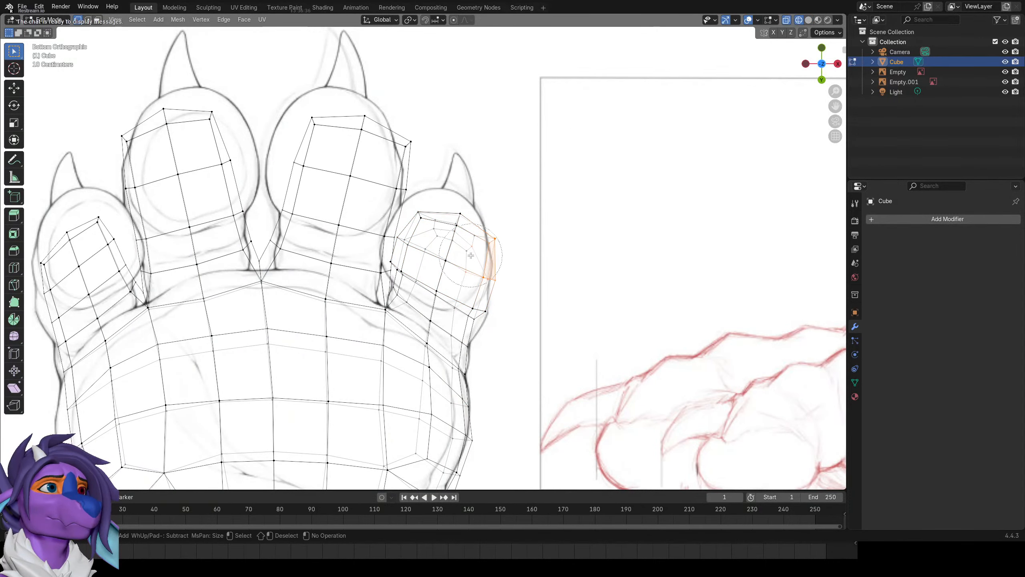
pyautogui.moveTo(471, 255); pyautogui.dragTo(434, 239)
pyautogui.rightClick(434, 239)
pyautogui.press('ctrl+KP_Add')
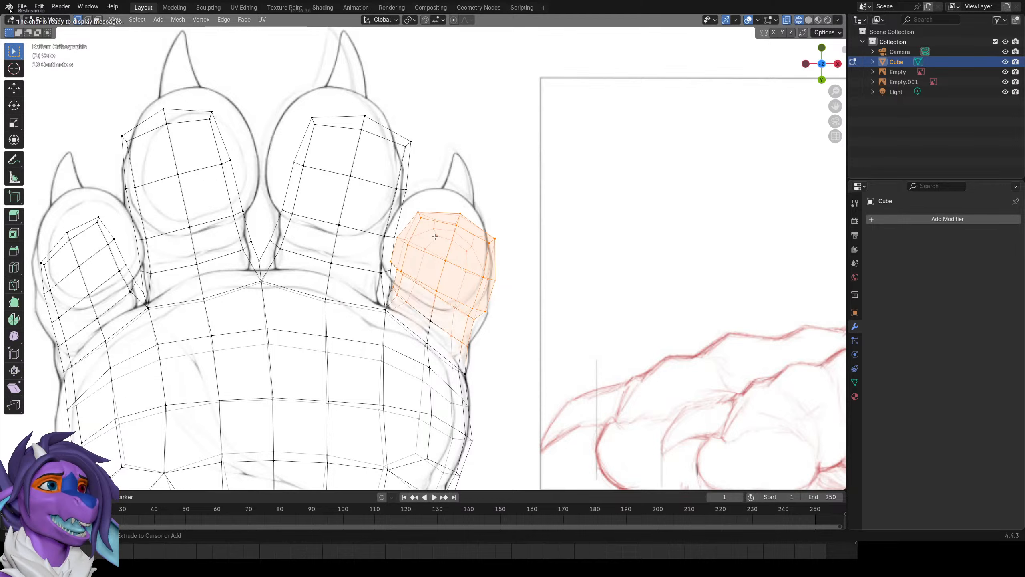
pyautogui.press('s')
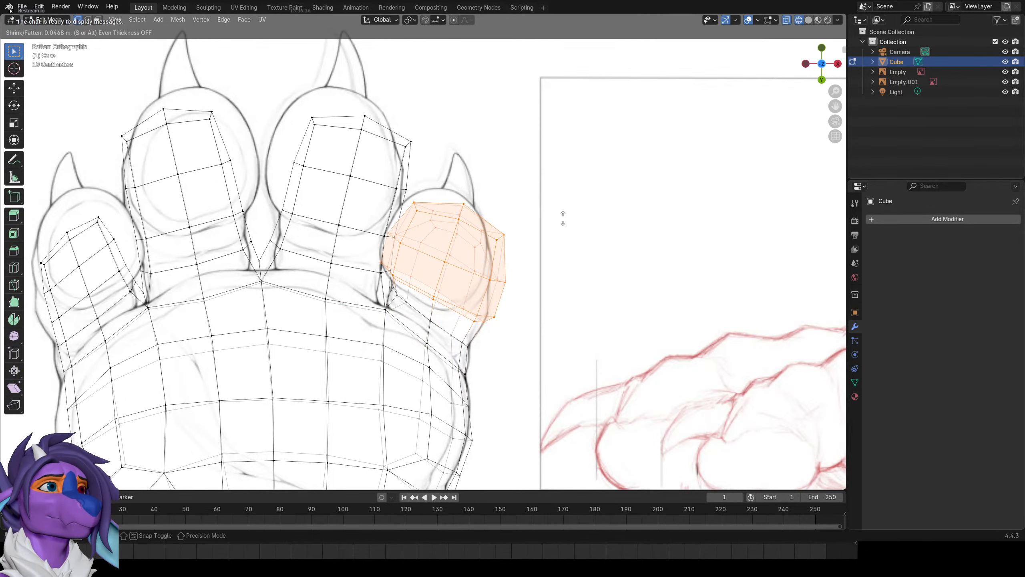
pyautogui.click(566, 229)
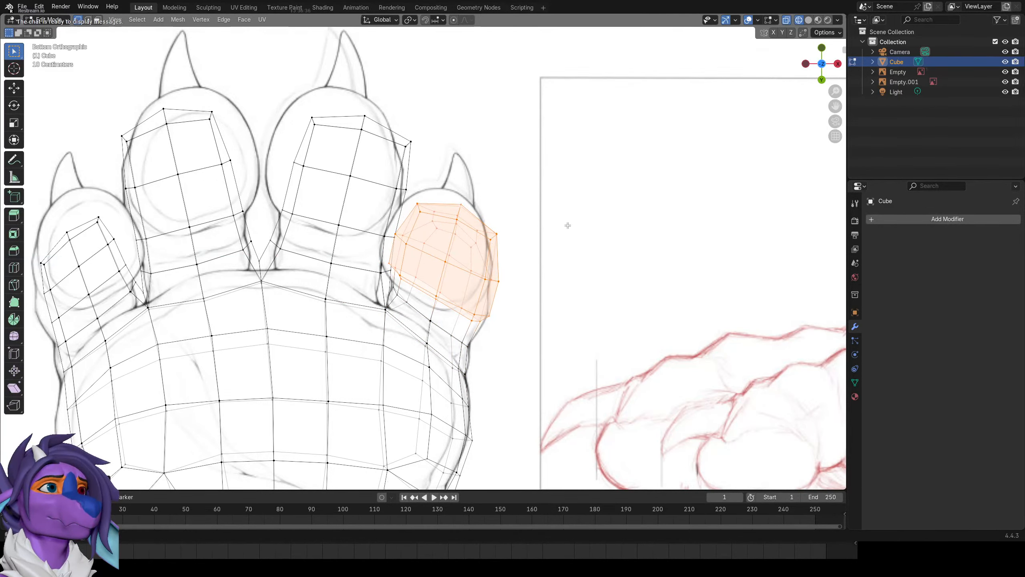
# Inspect the outer toe's smooth shape without the edit wireframe, from the side and from below against the sketch.
pyautogui.press('Tab')
pyautogui.moveTo(568, 225); pyautogui.dragTo(499, 311, button='middle')
pyautogui.press('Tab')
pyautogui.scroll(6, 495, 298)
pyautogui.press('KP_Decimal')
pyautogui.press('Tab')
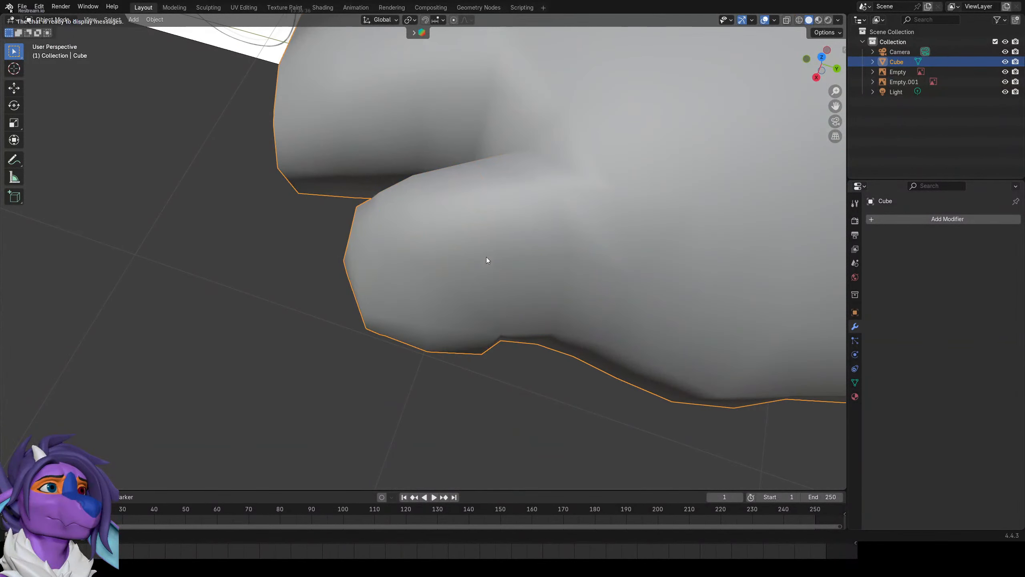
pyautogui.press('KP_1')
pyautogui.press('ctrl+KP_7')
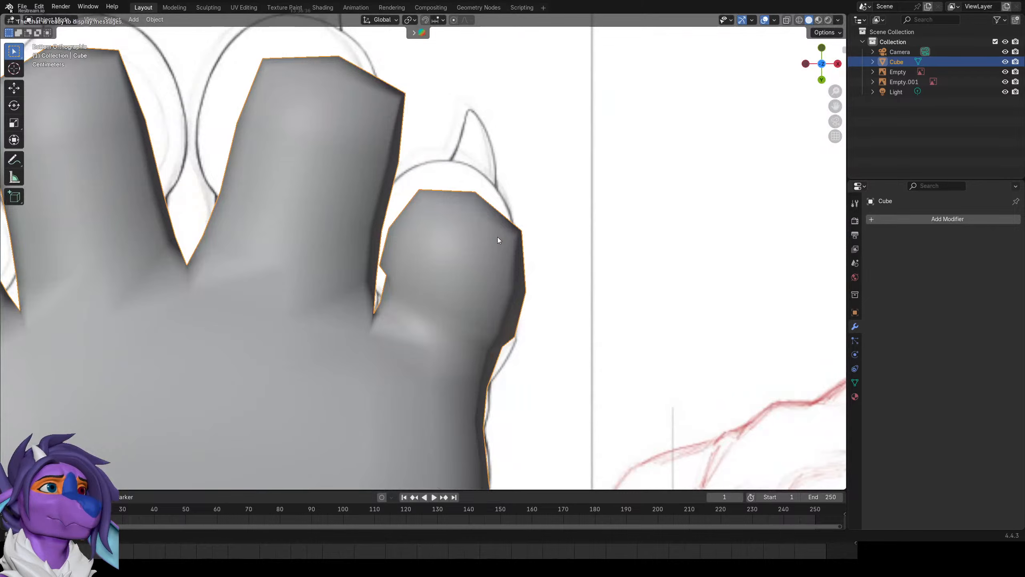
# Pull the outer toe's front vertex about 0.089 m along negative Y, using proportional editing limited to connected geometry.
pyautogui.press('Tab')
pyautogui.click(481, 190)
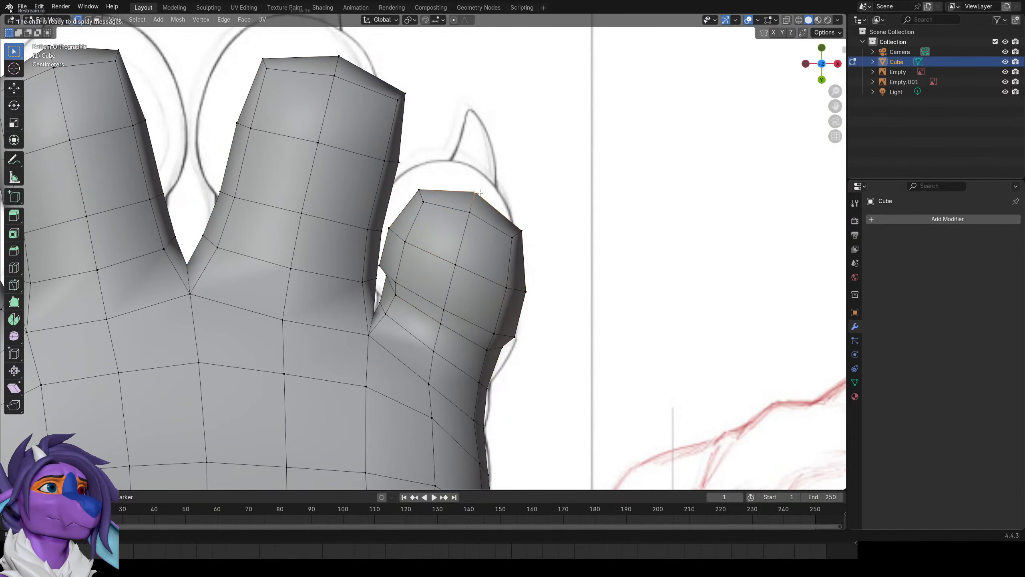
pyautogui.press('g')
pyautogui.scroll(-2, 522, 215)
pyautogui.scroll(5, 525, 212)
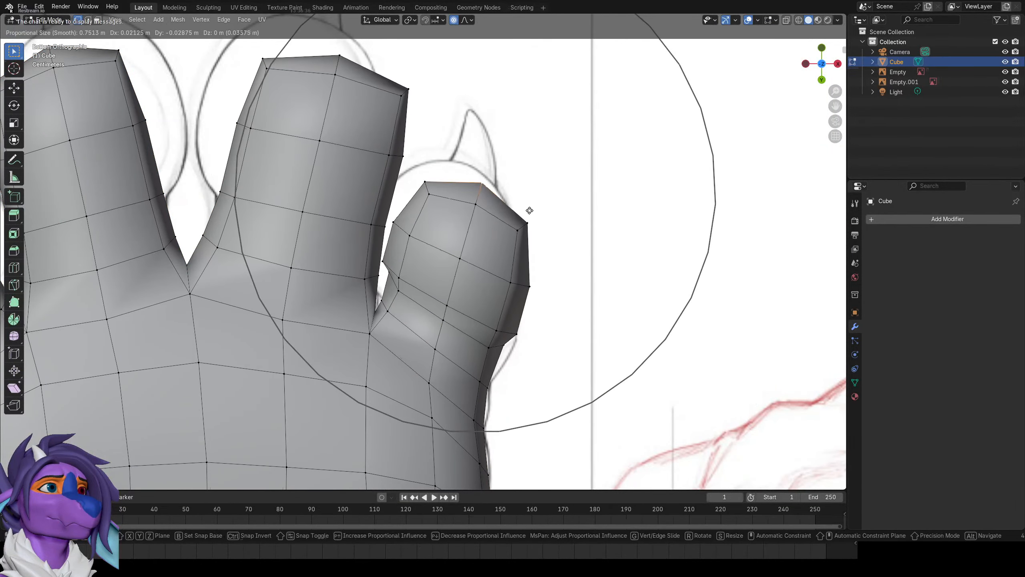
pyautogui.rightClick(528, 211)
pyautogui.click(473, 21)
pyautogui.click(450, 41)
pyautogui.press('g')
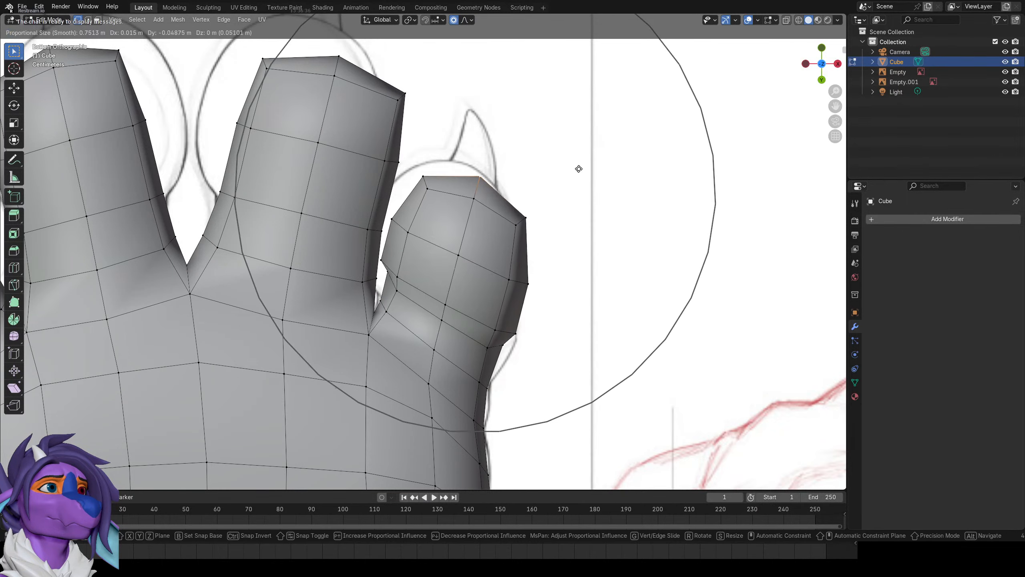
pyautogui.press('y')
pyautogui.scroll(-1, 579, 157)
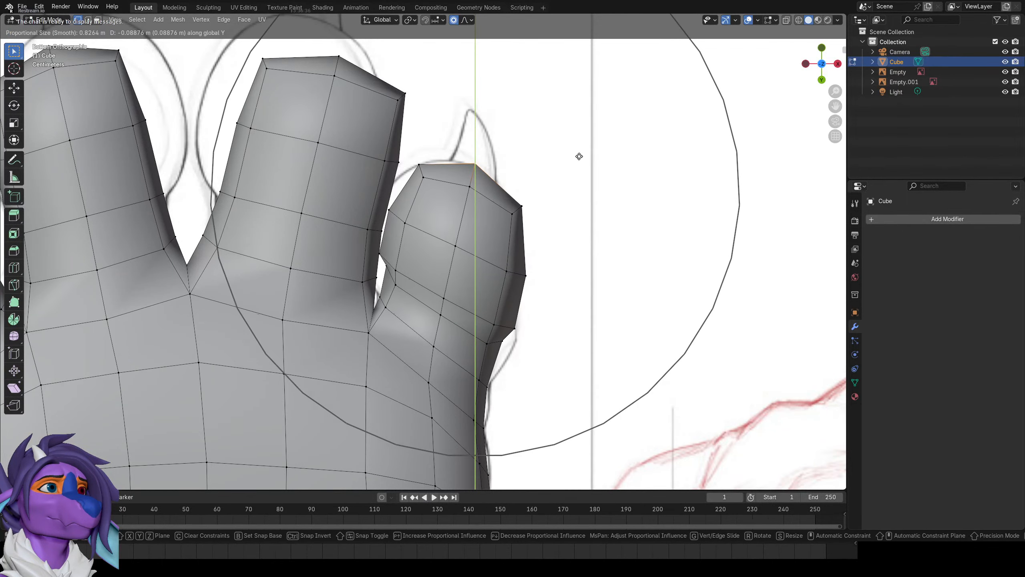
pyautogui.scroll(1, 580, 156)
pyautogui.click(580, 156)
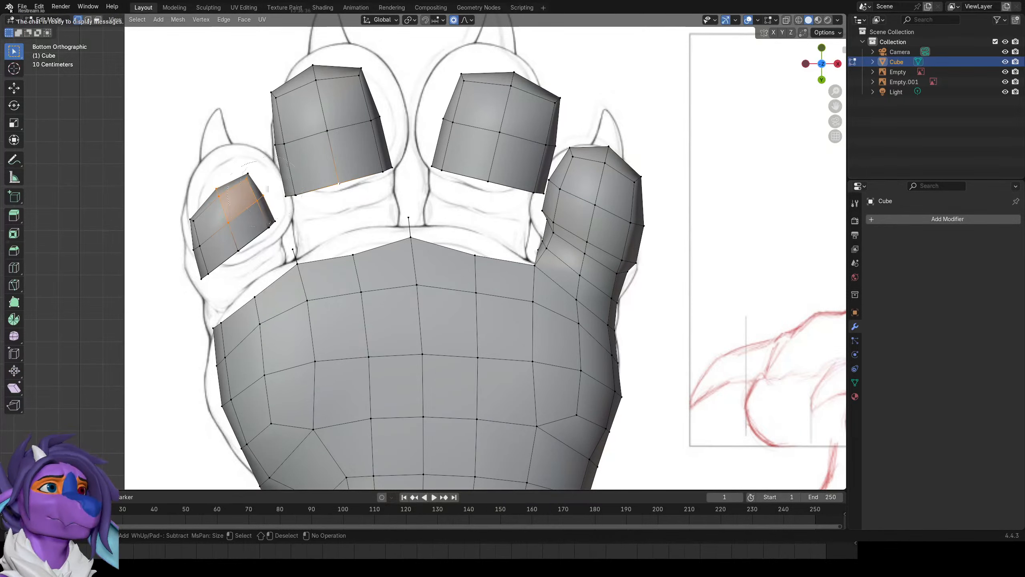
# Select all linked geometry of the three other, detached toes and delete it.
pyautogui.keyDown('shift'); pyautogui.click(363, 176); pyautogui.keyUp('shift')
pyautogui.keyDown('shift'); pyautogui.click(448, 122); pyautogui.keyUp('shift')
pyautogui.hotkey('ctrl', 'l')
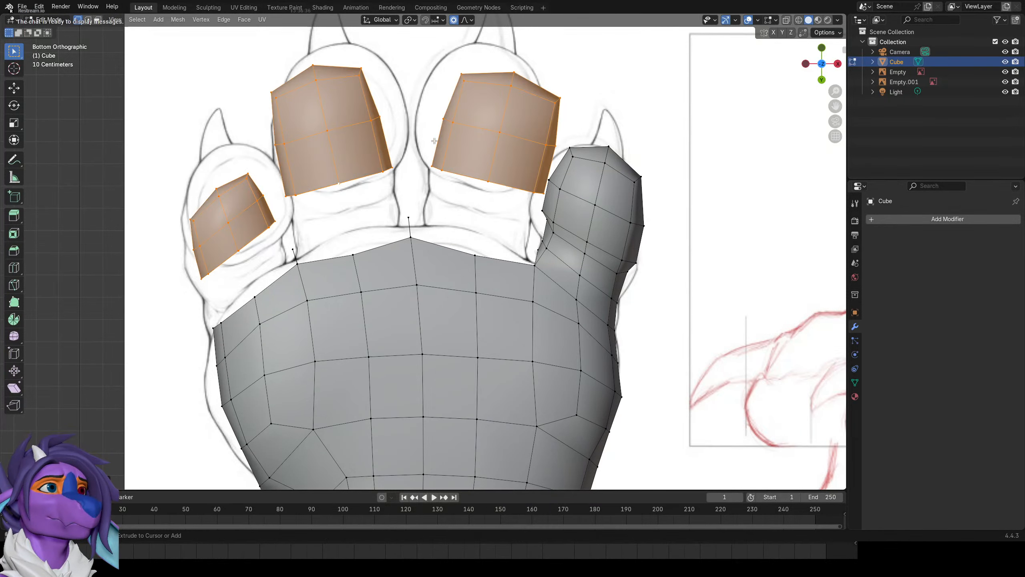
pyautogui.press('x')
pyautogui.click(436, 145)
# Select the entire remaining outer toe down to its base by growing the selection from its middle edge loop.
pyautogui.keyDown('alt'); pyautogui.click(604, 203); pyautogui.keyUp('alt')
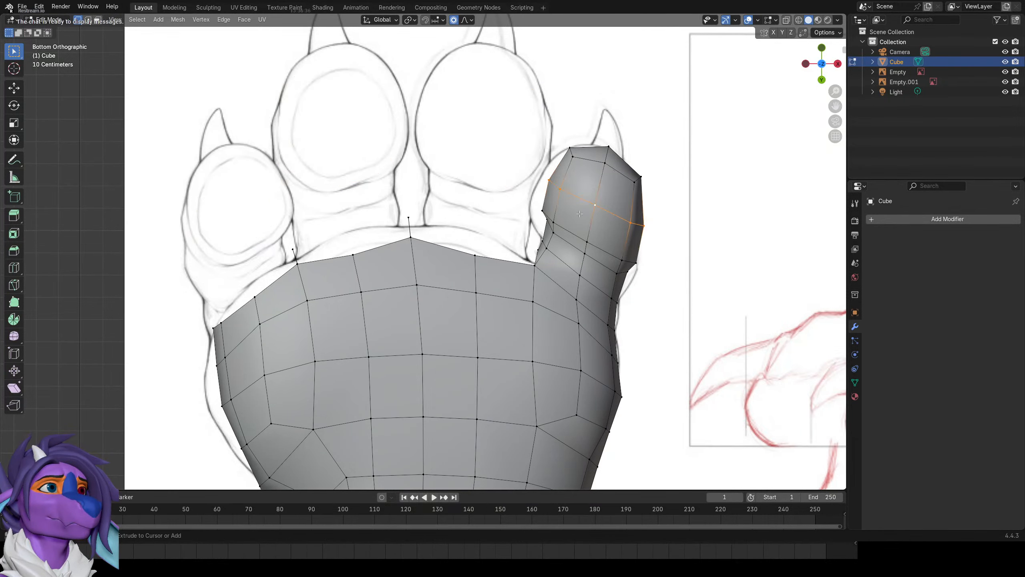
pyautogui.press('ctrl+KP_Add')
pyautogui.press('ctrl+KP_Add')
pyautogui.press('ctrl+KP_Add')
pyautogui.press('ctrl+KP_Add')
pyautogui.press('ctrl+KP_Subtract')
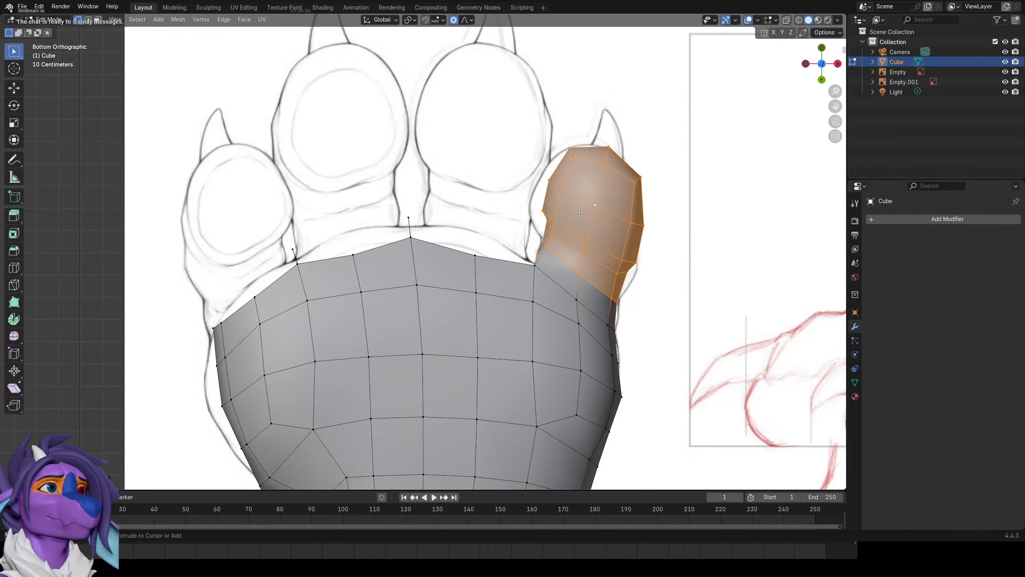
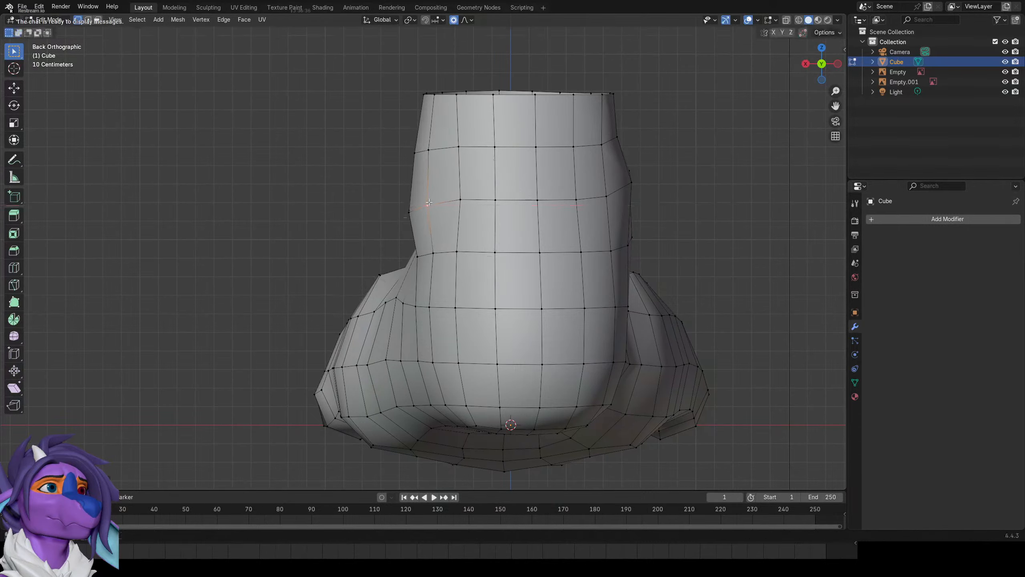
# Move the vertex on the side of the leg in the back view with proportional editing, then check the foot's profile.
pyautogui.press('g')
pyautogui.click(603, 197)
pyautogui.scroll(-4, 593, 194)
pyautogui.press('Tab')
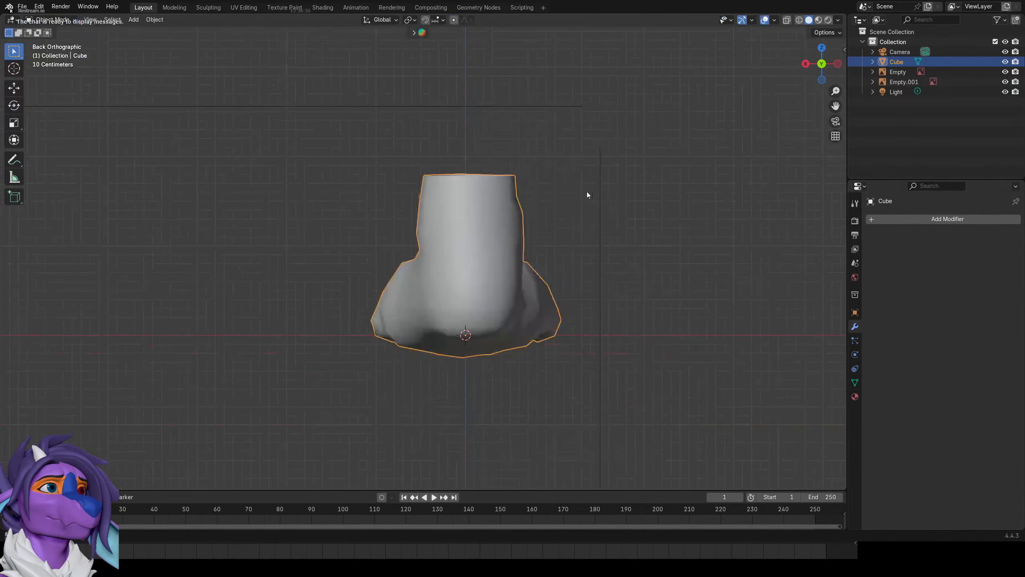
pyautogui.moveTo(588, 194); pyautogui.dragTo(773, 227, button='middle')
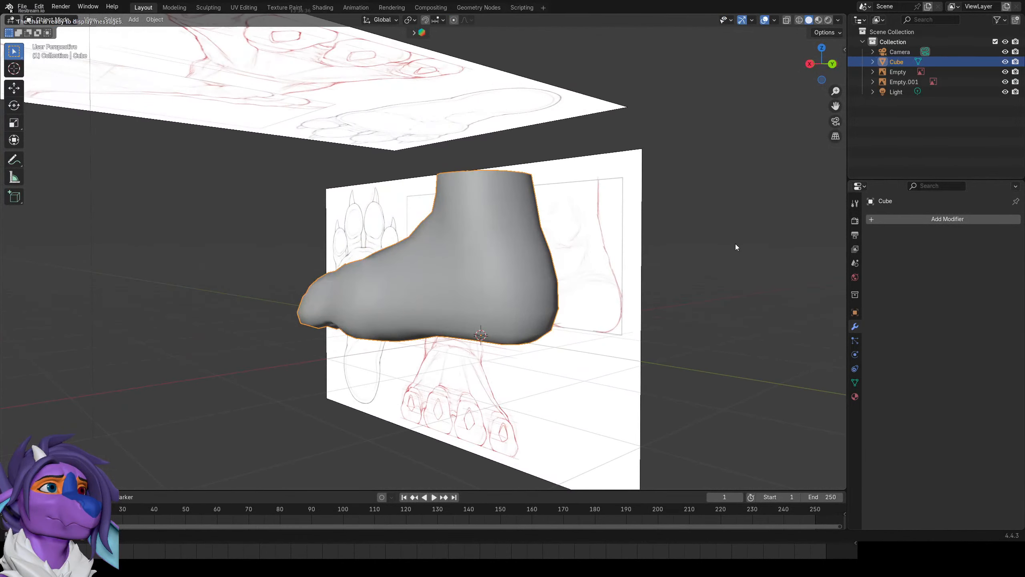
pyautogui.scroll(2, 736, 244)
pyautogui.press('KP_3')
pyautogui.press('Tab')
# Flatten the ankle opening's rim by scaling its edge loop to 0 along Z with proportional editing off.
pyautogui.moveTo(575, 97); pyautogui.dragTo(381, 220)
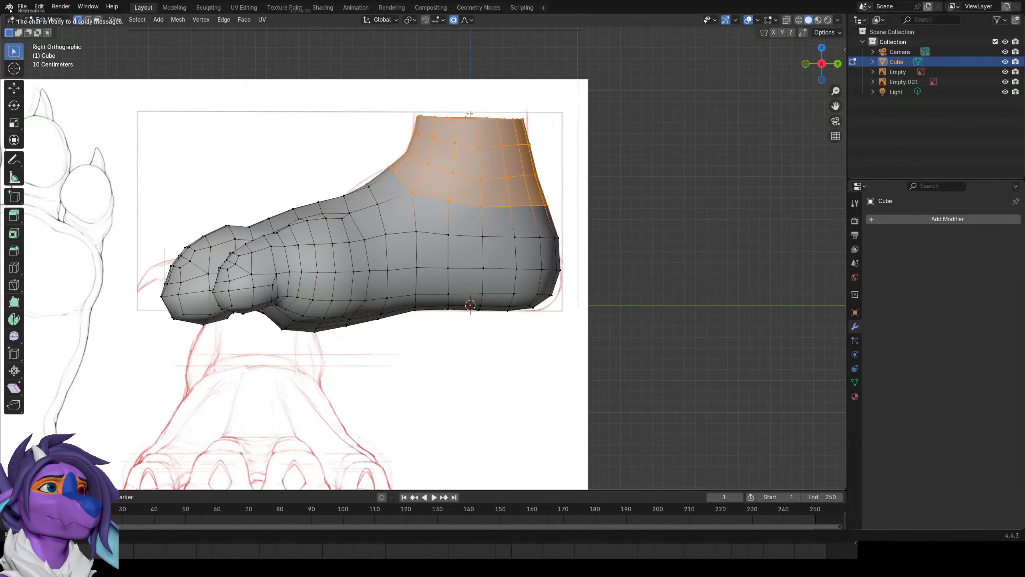
pyautogui.keyDown('alt'); pyautogui.click(470, 114); pyautogui.keyUp('alt')
pyautogui.press('s')
pyautogui.press('z')
pyautogui.press('0')
pyautogui.click(466, 113)
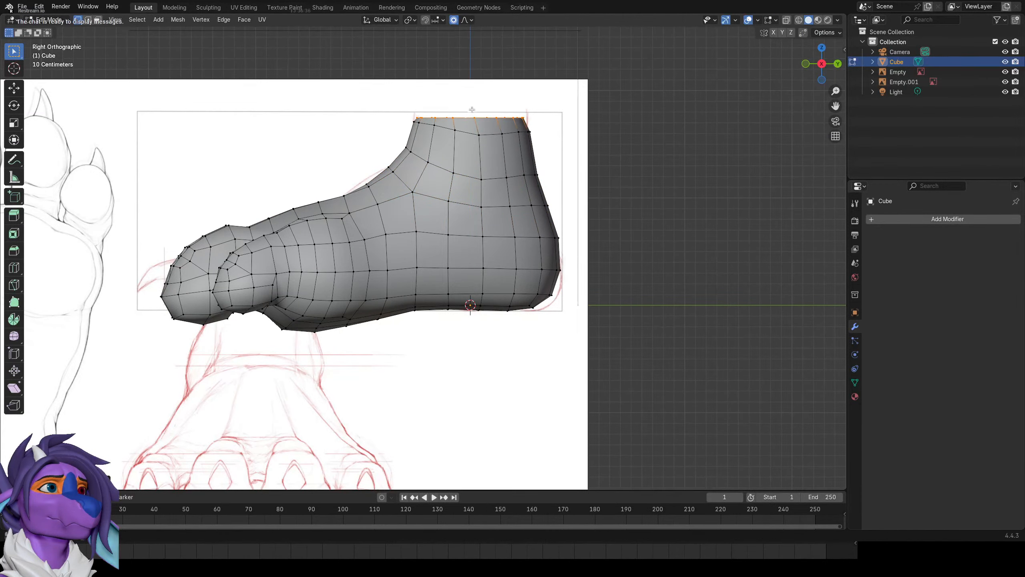
pyautogui.hotkey('ctrl', 'z')
pyautogui.press('s')
pyautogui.press('z')
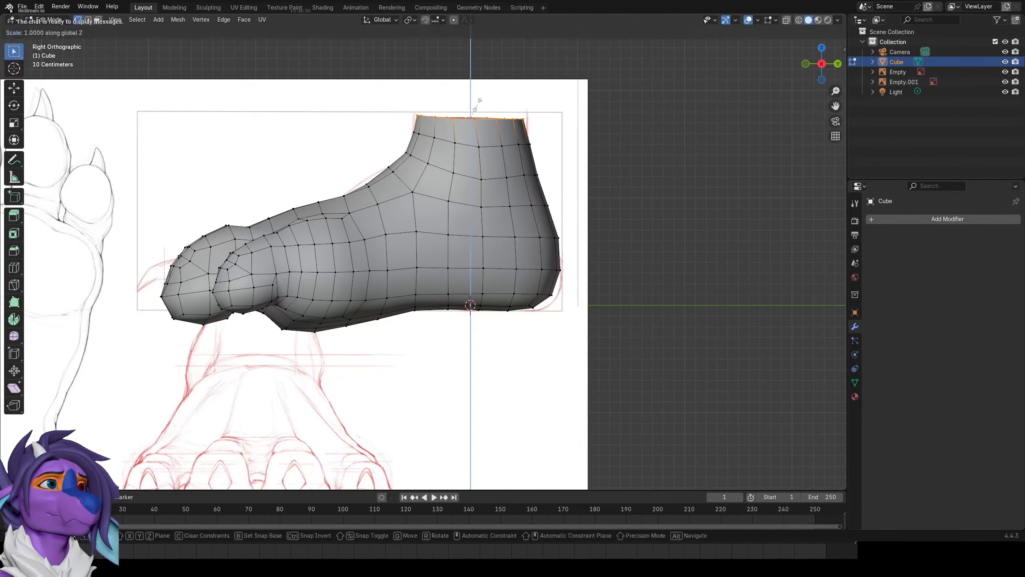
pyautogui.press('0')
pyautogui.press('9')
pyautogui.click(476, 105)
# Select an edge loop around the leg below the ankle opening and scale it along X.
pyautogui.press('Tab')
pyautogui.scroll(-4, 482, 245)
pyautogui.moveTo(407, 238); pyautogui.dragTo(524, 107, button='middle')
pyautogui.scroll(3, 424, 231)
pyautogui.press('Tab')
pyautogui.moveTo(649, 238); pyautogui.dragTo(543, 194, button='middle')
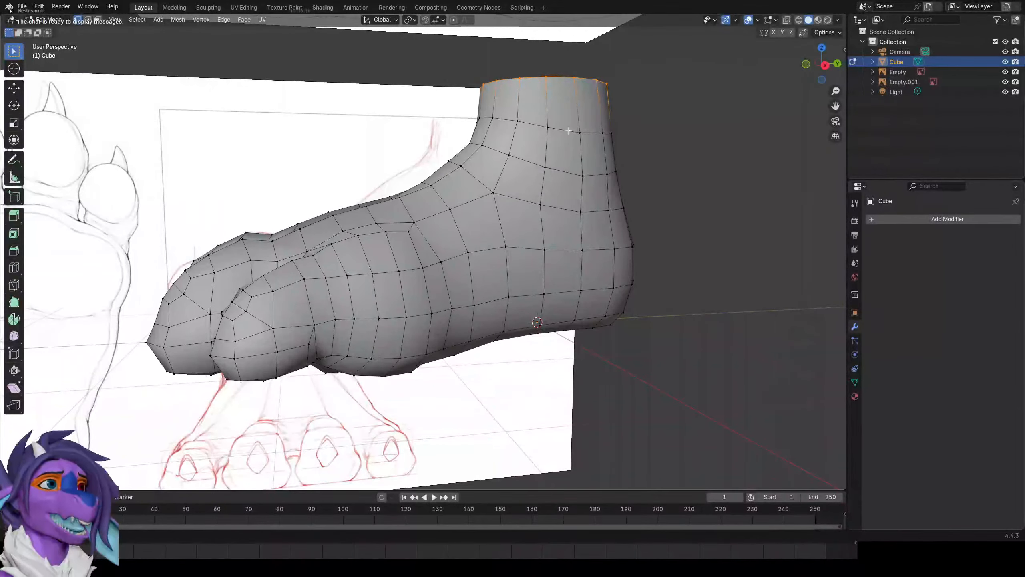
pyautogui.keyDown('shift'); pyautogui.moveTo(548, 134); pyautogui.dragTo(618, 165, button='middle'); pyautogui.keyUp('shift')
pyautogui.press('KP_3')
pyautogui.keyDown('alt'); pyautogui.click(511, 145); pyautogui.keyUp('alt')
pyautogui.press('s')
pyautogui.press('x')
pyautogui.click(625, 171)
# Scale the second edge loop below the ankle opening to about 0.985 along X in the front view.
pyautogui.press('Tab')
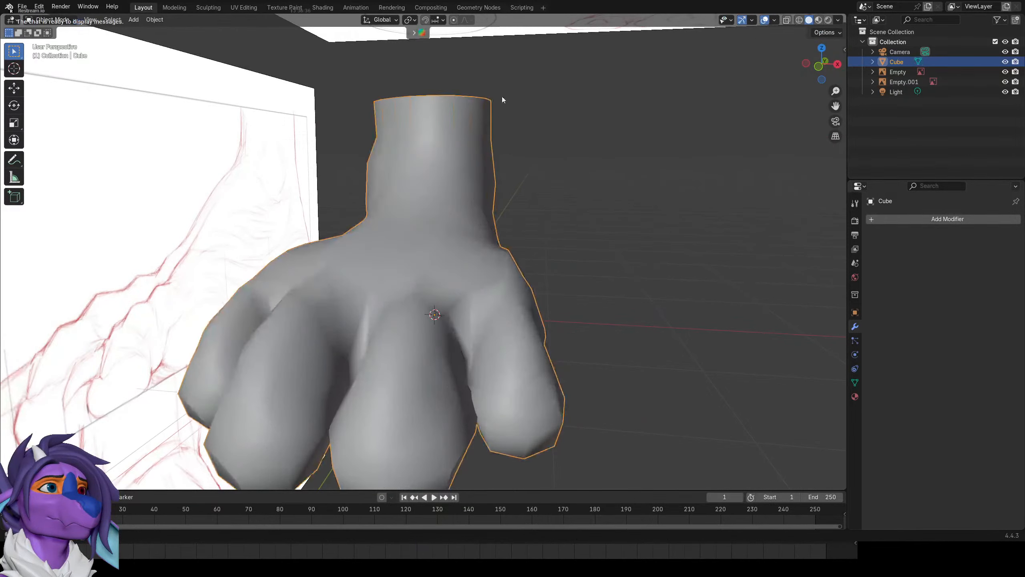
pyautogui.press('KP_1')
pyautogui.press('Tab')
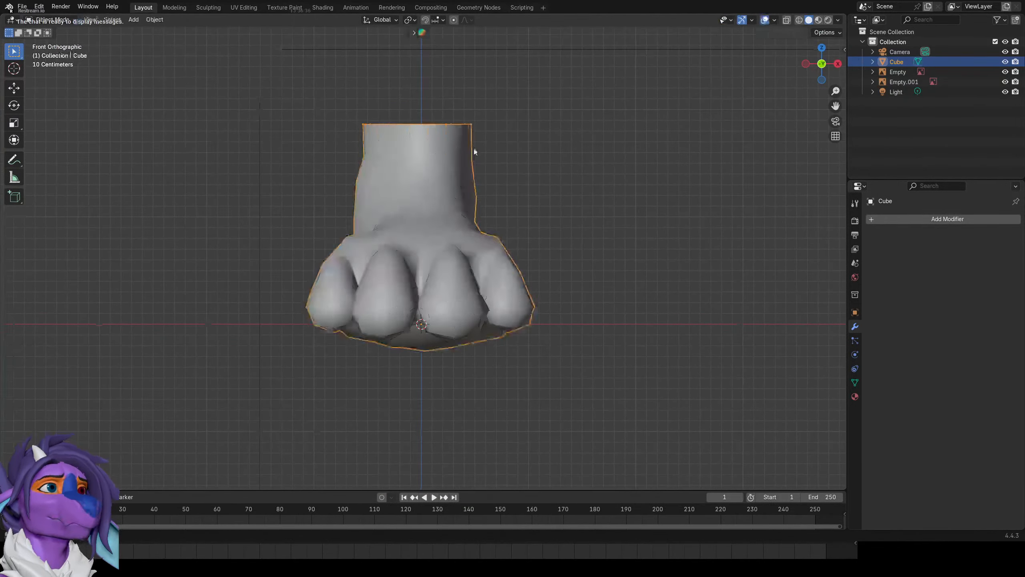
pyautogui.scroll(2, 404, 146)
pyautogui.keyDown('alt'); pyautogui.click(365, 150); pyautogui.keyUp('alt')
pyautogui.press('s')
pyautogui.press('x')
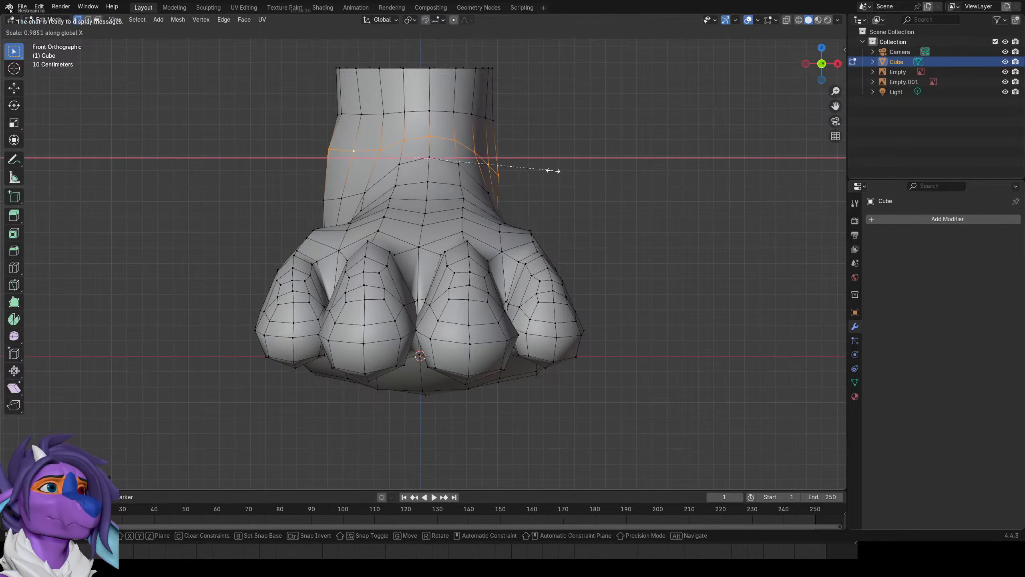
pyautogui.click(552, 170)
# Select both reference images, the vertical side one and the horizontal overhead one, and hide them.
pyautogui.scroll(-1, 552, 171)
pyautogui.press('Tab')
pyautogui.moveTo(551, 169); pyautogui.dragTo(537, 244, button='middle')
pyautogui.press('KP_3')
pyautogui.press('Tab')
pyautogui.scroll(2, 520, 182)
pyautogui.press('Tab')
pyautogui.click(320, 178)
pyautogui.scroll(-4, 323, 178)
pyautogui.moveTo(383, 169); pyautogui.dragTo(414, 153, button='middle')
pyautogui.keyDown('shift'); pyautogui.click(475, 91); pyautogui.keyUp('shift')
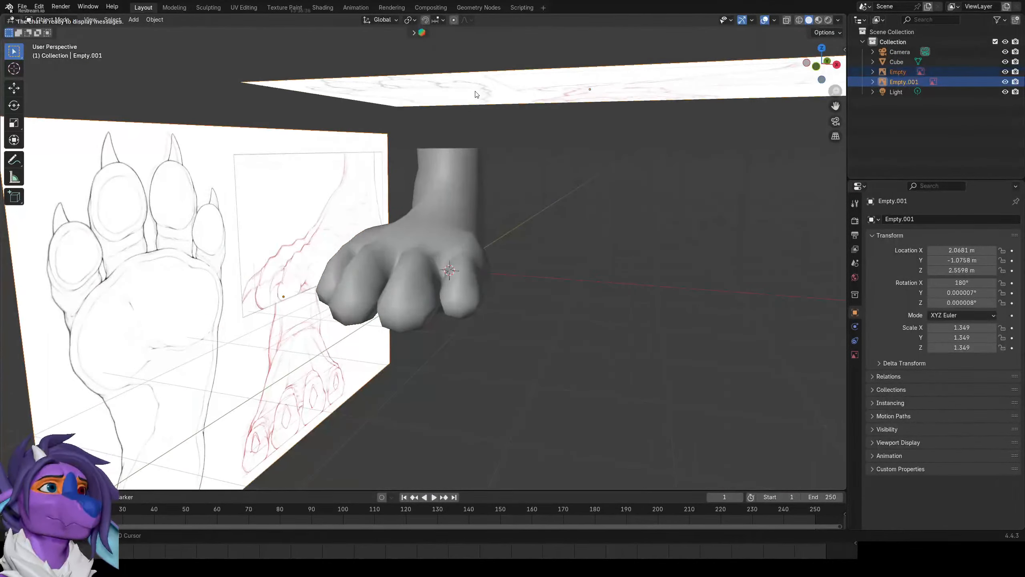
pyautogui.press('h')
# Select the strip of faces across the top of the foot just behind the toes and delete those faces.
pyautogui.click(411, 232)
pyautogui.press('Tab')
pyautogui.scroll(3, 410, 259)
pyautogui.moveTo(411, 306); pyautogui.dragTo(497, 299, button='middle')
pyautogui.scroll(1, 522, 340)
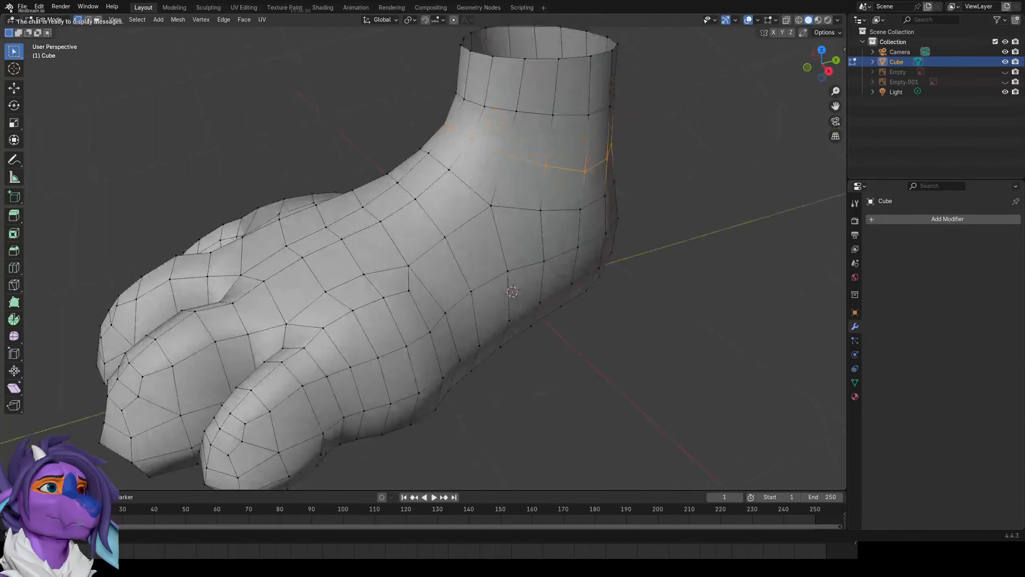
pyautogui.scroll(-2, 512, 161)
pyautogui.scroll(2, 487, 257)
pyautogui.moveTo(466, 230); pyautogui.dragTo(530, 288, button='middle')
pyautogui.keyDown('alt'); pyautogui.click(477, 286); pyautogui.keyUp('alt')
pyautogui.press('x')
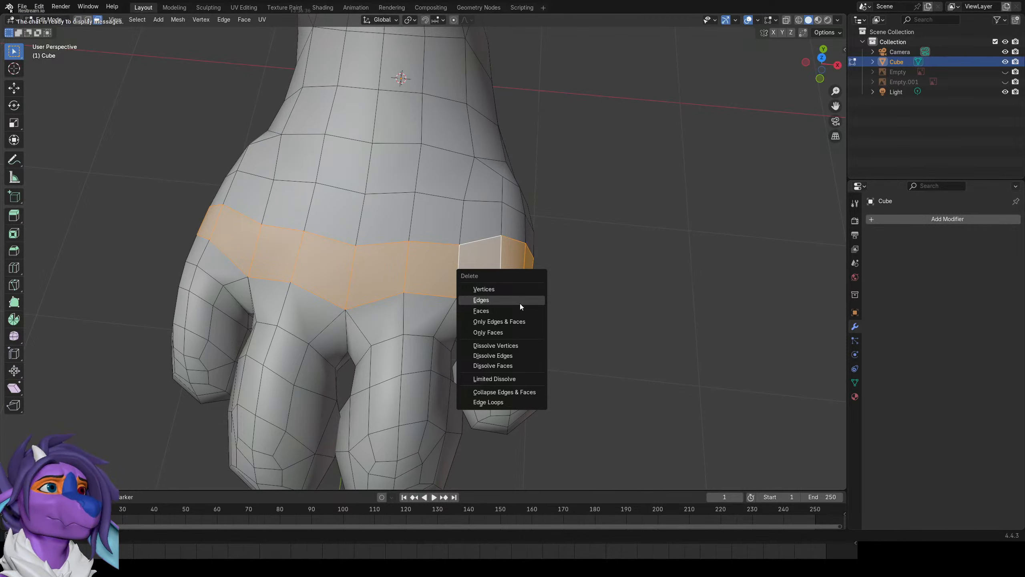
pyautogui.click(518, 310)
pyautogui.moveTo(457, 319); pyautogui.dragTo(332, 326, button='middle')
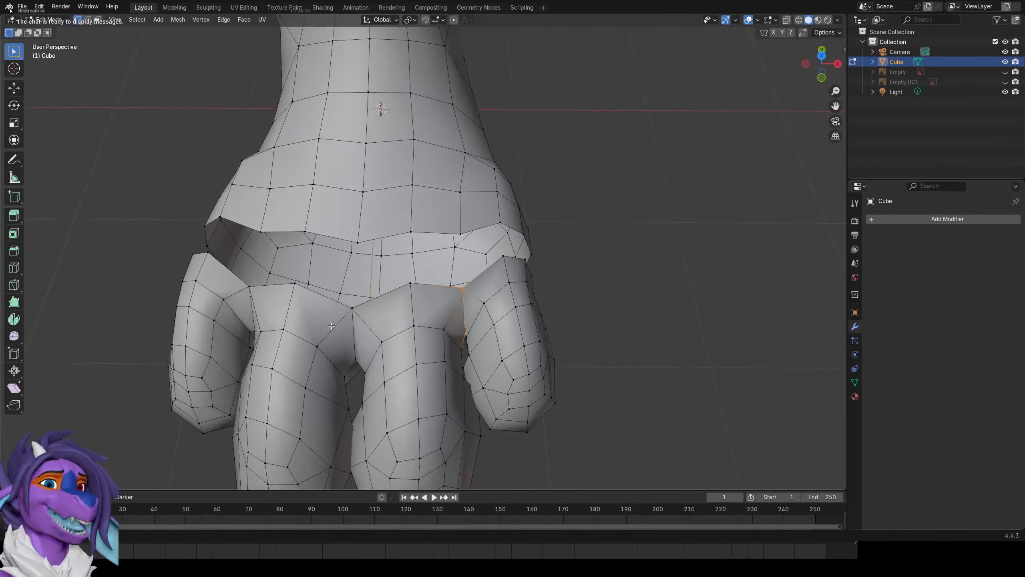
# Add a centred edge loop around the front of the foot through the last row of faces behind the toes.
pyautogui.moveTo(500, 312); pyautogui.dragTo(431, 330, button='middle')
pyautogui.scroll(-1, 432, 299)
pyautogui.moveTo(433, 264); pyautogui.dragTo(439, 271, button='middle')
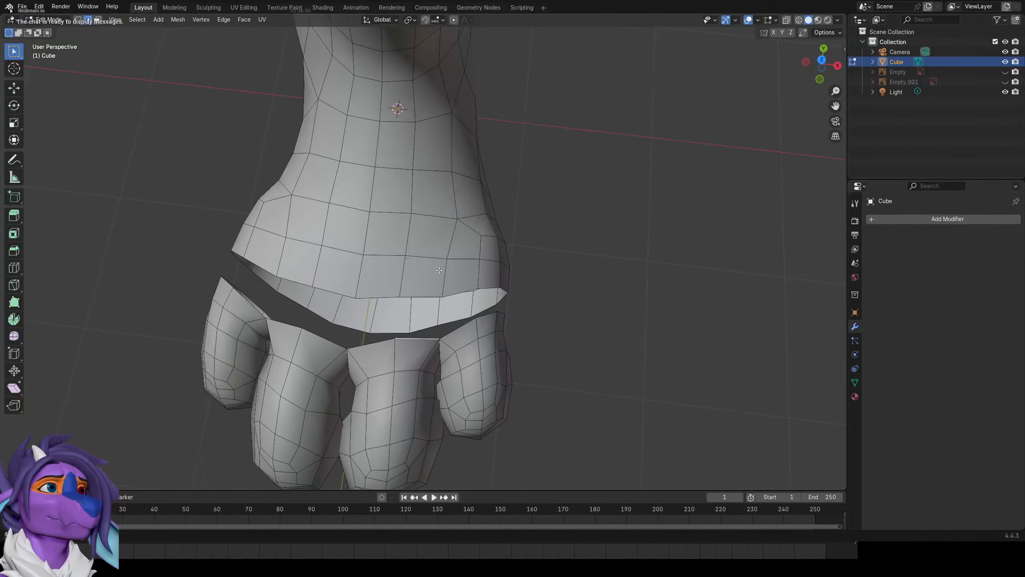
pyautogui.scroll(2, 440, 301)
pyautogui.click(438, 235)
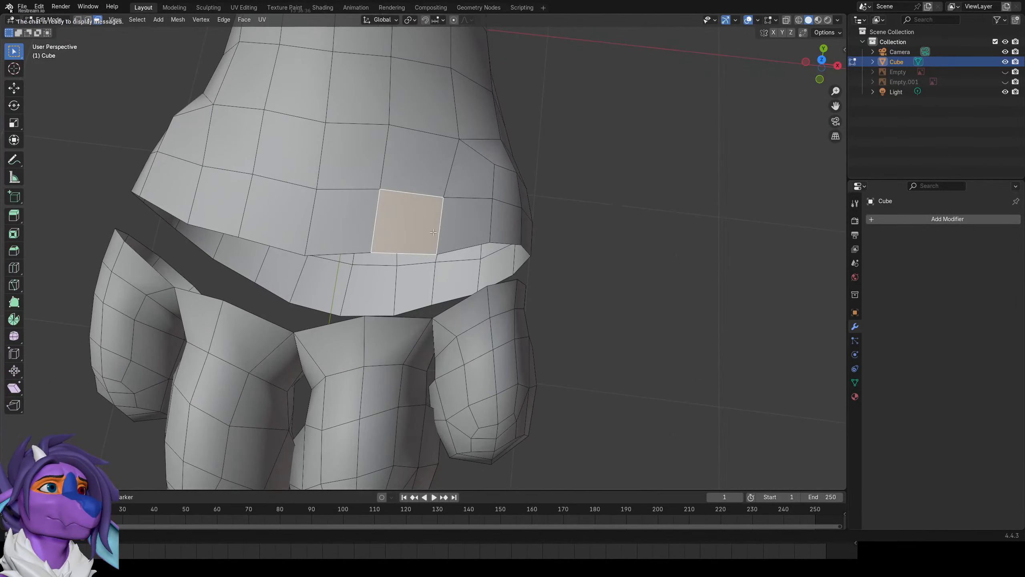
pyautogui.hotkey('ctrl', 'r')
pyautogui.click(442, 226)
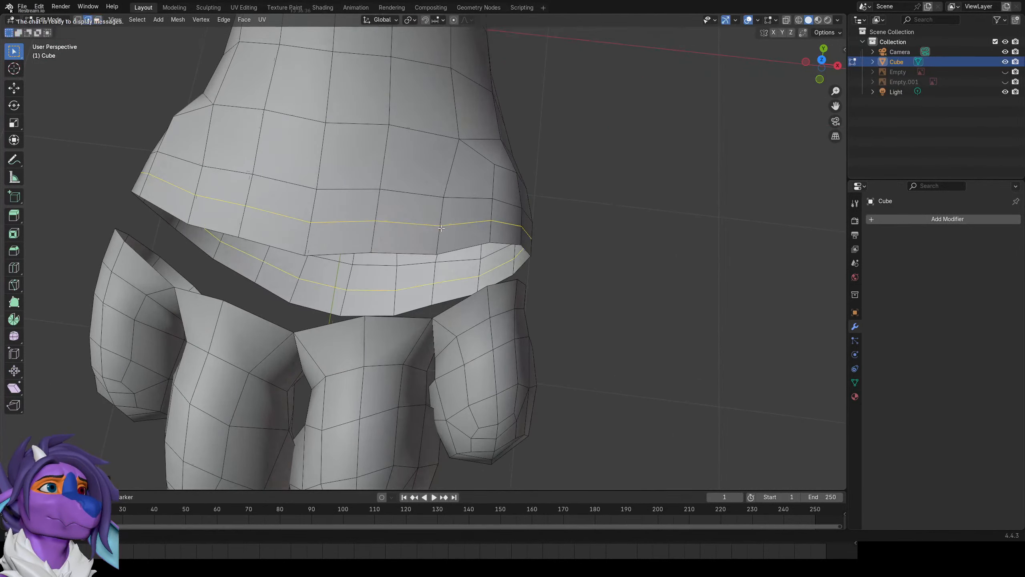
pyautogui.rightClick(440, 228)
# Select the face loop just behind the new edge loop and delete it, leaving a thin separate band at the front.
pyautogui.moveTo(431, 246); pyautogui.dragTo(440, 249, button='middle')
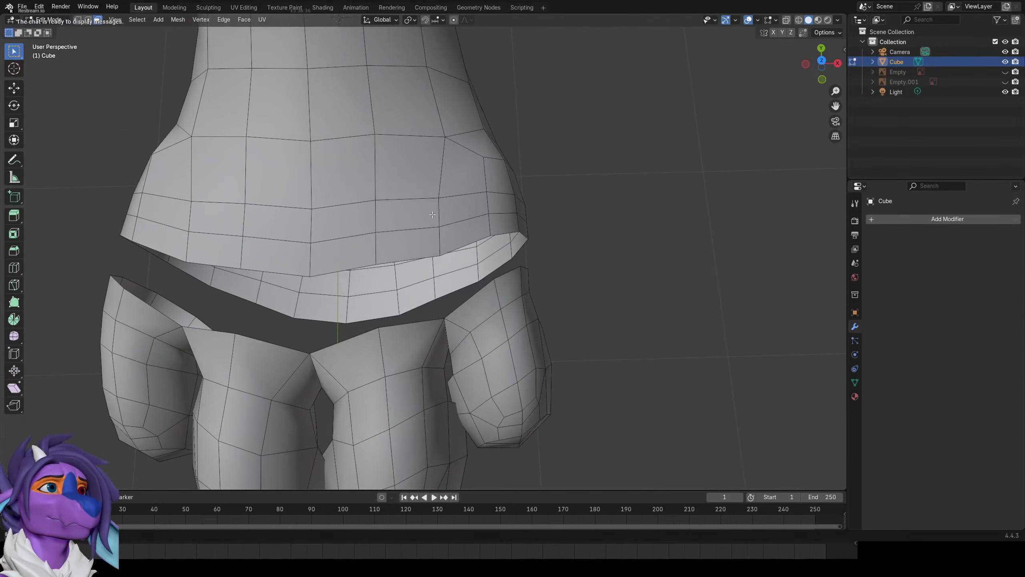
pyautogui.keyDown('alt'); pyautogui.click(440, 214); pyautogui.keyUp('alt')
pyautogui.press('x')
pyautogui.click(439, 216)
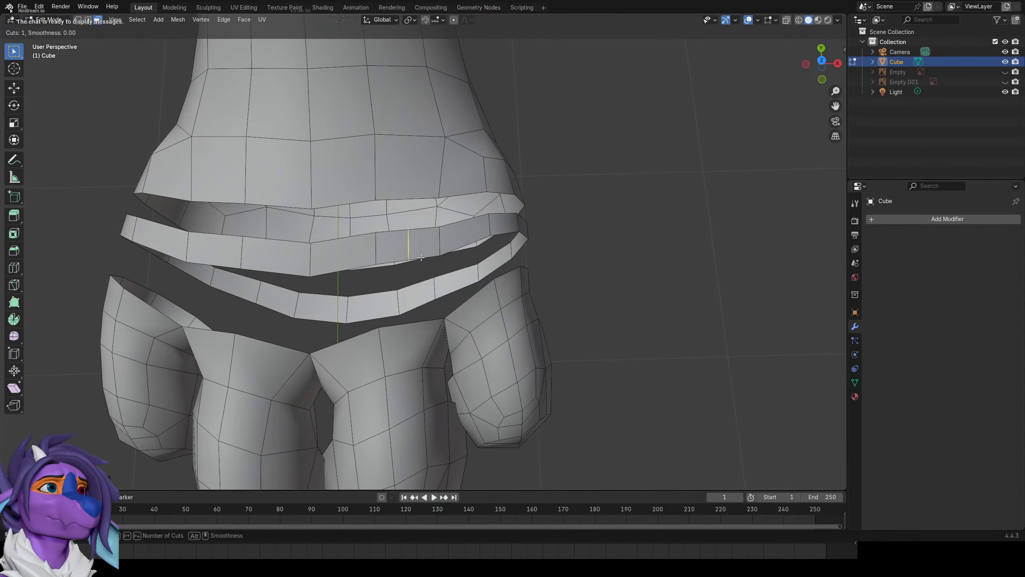
# Add extra cuts across the top of the thin band and fill two faces bridging it to the right-hand middle toe.
pyautogui.scroll(2, 404, 246)
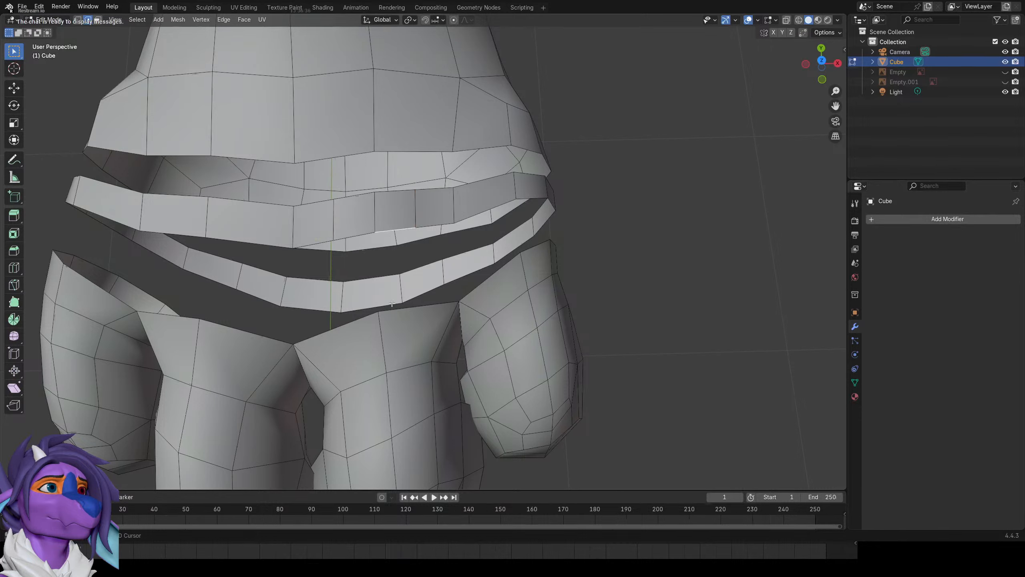
pyautogui.press('f')
pyautogui.click(384, 279)
pyautogui.press('f')
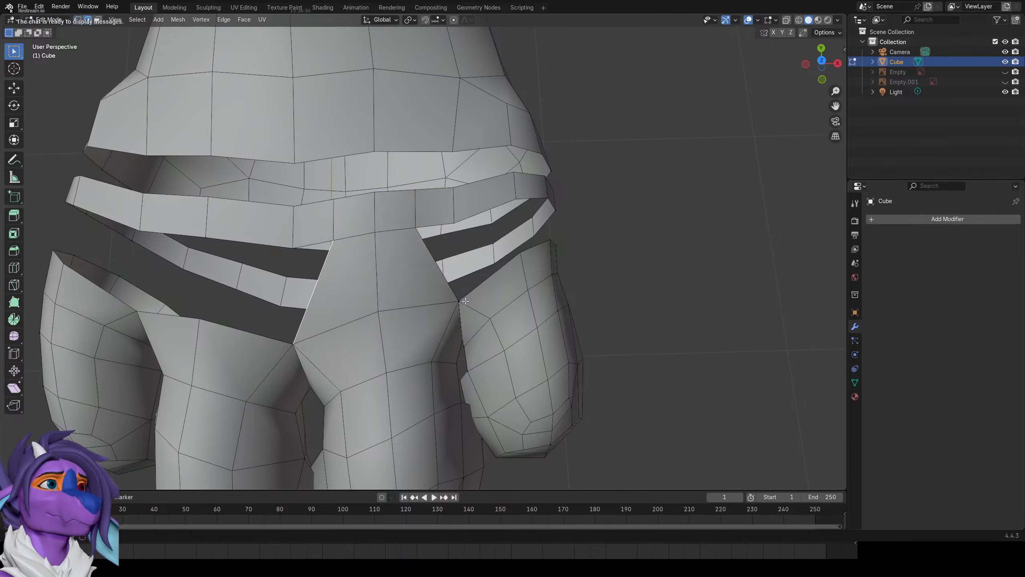
# Try to narrow the upper edge of the right-hand middle toe by scaling its vertices to about 0.47.
pyautogui.press('1')
pyautogui.press('s')
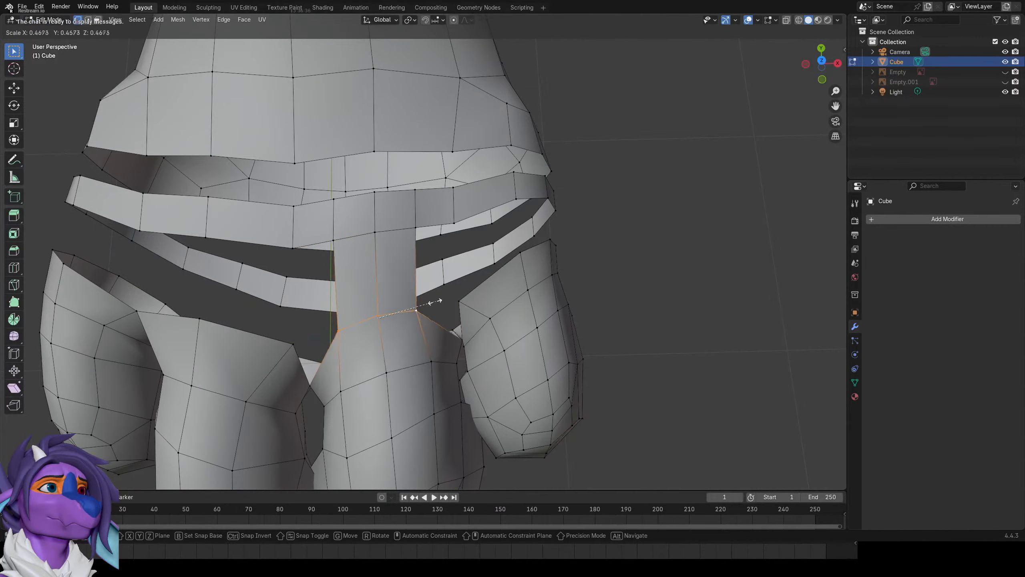
pyautogui.click(434, 303)
# Add edge loops along the length of the right-hand middle toe and scale its open rear end.
pyautogui.keyDown('shift'); pyautogui.moveTo(446, 267); pyautogui.dragTo(356, 200, button='middle'); pyautogui.keyUp('shift')
pyautogui.hotkey('ctrl', 'r')
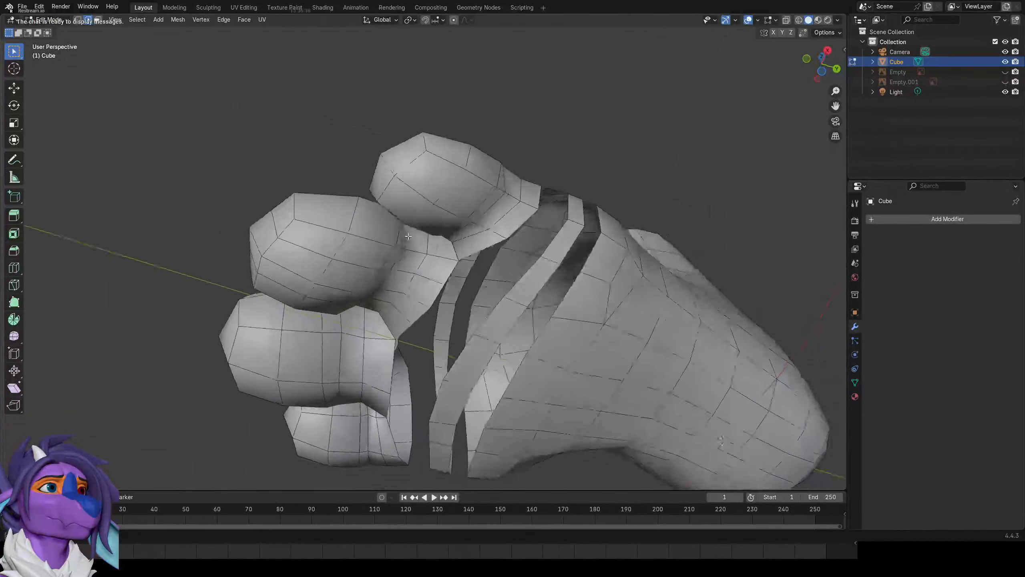
pyautogui.click(373, 258)
pyautogui.click(377, 250)
pyautogui.hotkey('ctrl', 'r')
pyautogui.moveTo(379, 239); pyautogui.dragTo(451, 260, button='middle')
pyautogui.click(361, 286)
pyautogui.rightClick(362, 286)
pyautogui.press('s')
pyautogui.click(564, 258)
# Fill faces between the top rear edges of the right-hand middle toe and the matching edges of the thin band.
pyautogui.press('KP_7')
pyautogui.scroll(2, 440, 248)
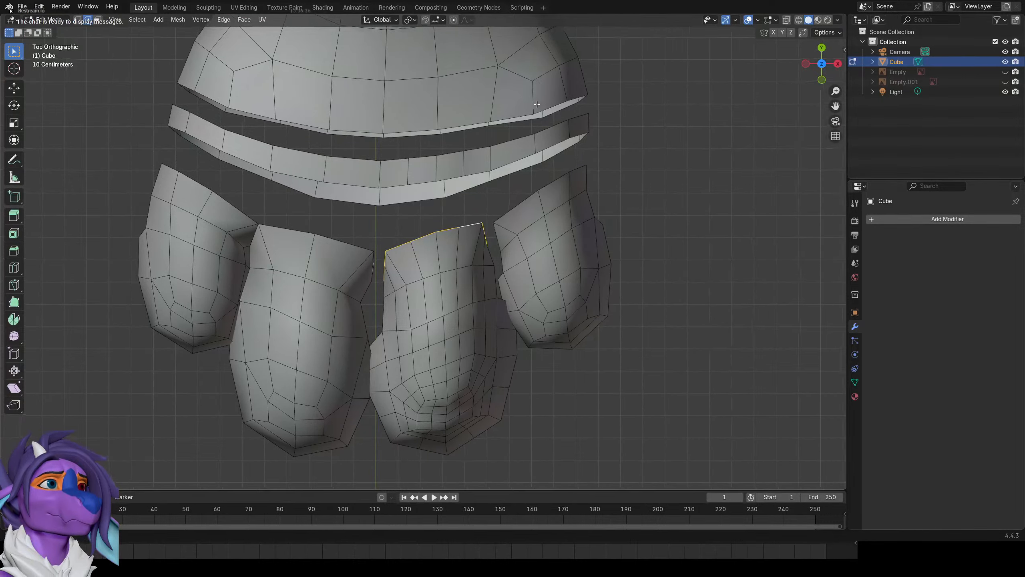
pyautogui.scroll(3, 440, 248)
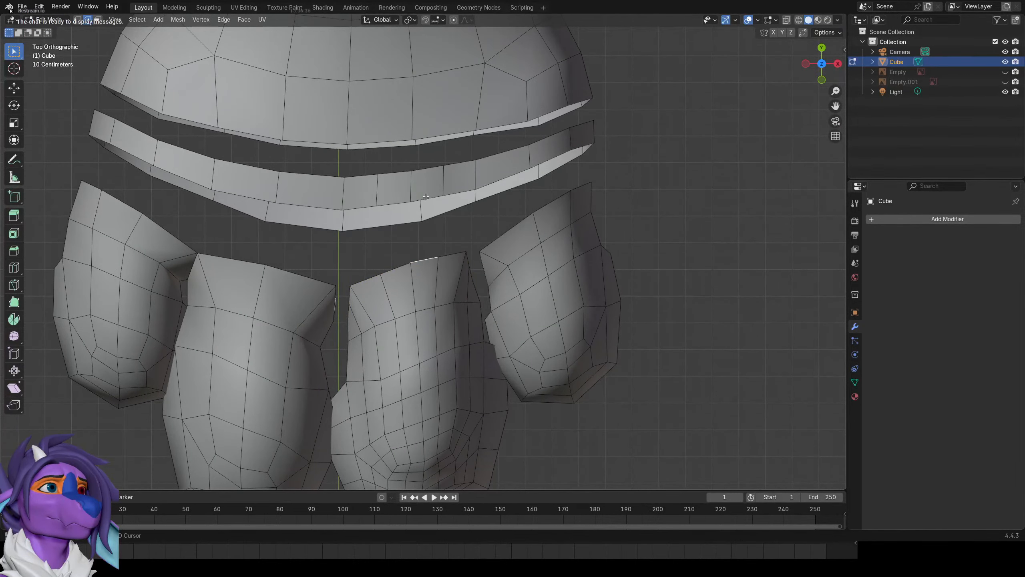
pyautogui.click(413, 214)
pyautogui.press('f')
pyautogui.keyDown('shift'); pyautogui.moveTo(431, 226); pyautogui.dragTo(448, 258, button='middle'); pyautogui.keyUp('shift')
pyautogui.click(414, 256)
pyautogui.press('f')
pyautogui.click(372, 264)
pyautogui.press('f')
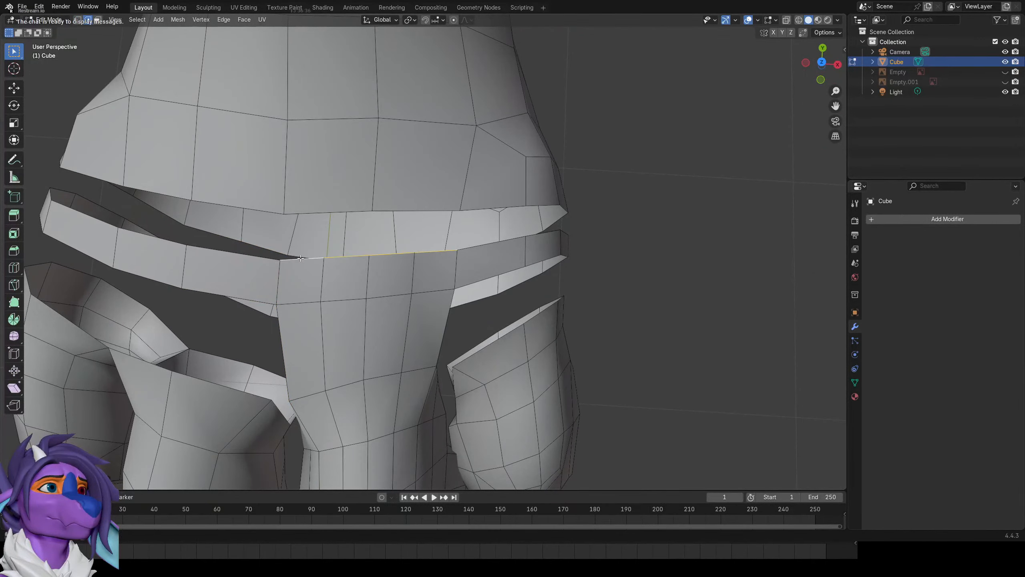
# Try to extrude the rear edges of the band behind the bridged toe toward the foot.
pyautogui.click(458, 248)
pyautogui.keyDown('shift'); pyautogui.click(415, 252); pyautogui.keyUp('shift')
pyautogui.press('e')
pyautogui.click(400, 210)
# Move the two middle band faces behind the bridged toe slightly forward toward the toe.
pyautogui.click(405, 294)
pyautogui.keyDown('shift'); pyautogui.click(345, 283); pyautogui.keyUp('shift')
pyautogui.press('g')
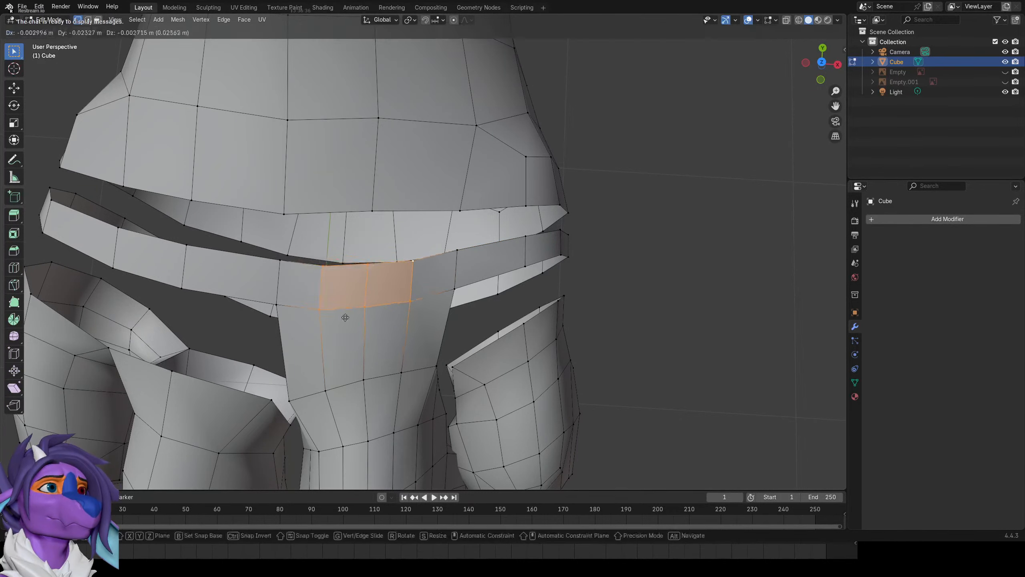
pyautogui.click(347, 319)
# Try to connect the band's corner vertex to the foot's rim, and undo back to before the band faces were moved.
pyautogui.click(459, 251)
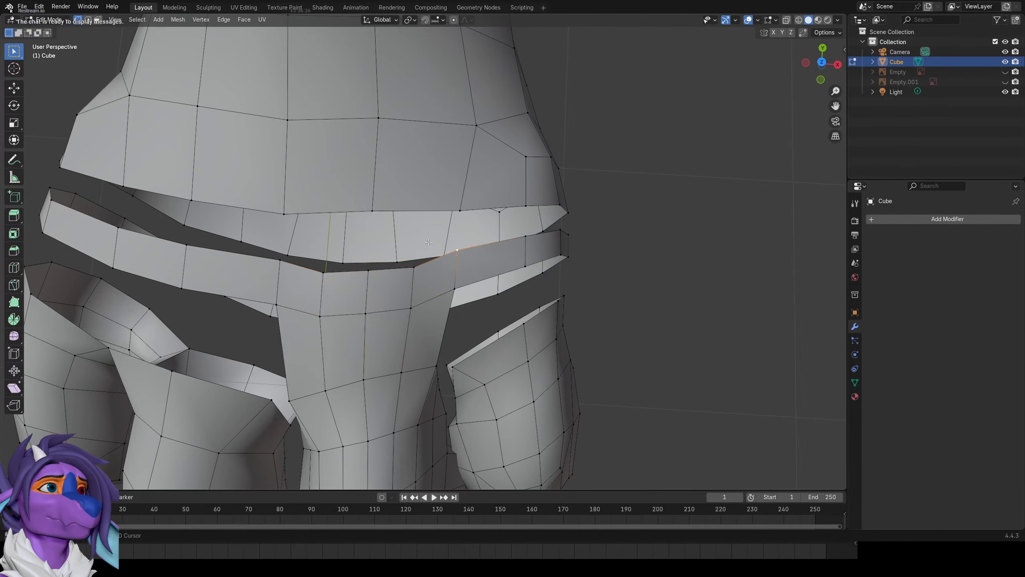
pyautogui.keyDown('shift'); pyautogui.click(373, 211); pyautogui.keyUp('shift')
pyautogui.press('j')
pyautogui.press('2')
pyautogui.scroll(-2, 418, 236)
pyautogui.press('3')
pyautogui.scroll(2, 443, 260)
pyautogui.hotkey('ctrl', 'z')
pyautogui.hotkey('ctrl', 'z')
pyautogui.hotkey('ctrl', 'z')
pyautogui.hotkey('ctrl', 'z')
pyautogui.hotkey('ctrl', 'z')
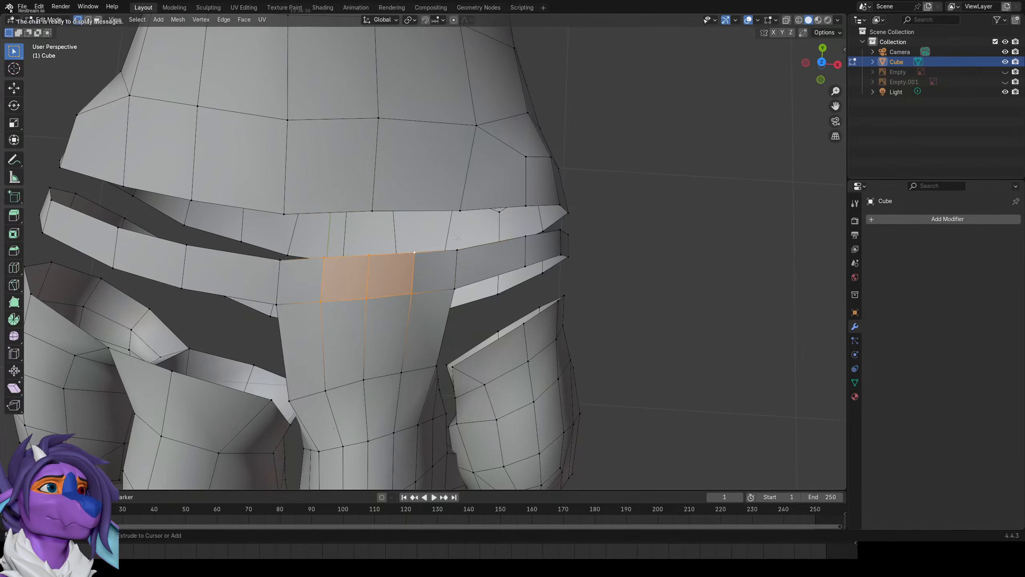
# Delete the two rim faces on top of the foot behind the bridged toe, along with the leftover middle vertex.
pyautogui.click(408, 196)
pyautogui.keyDown('shift'); pyautogui.click(354, 188); pyautogui.keyUp('shift')
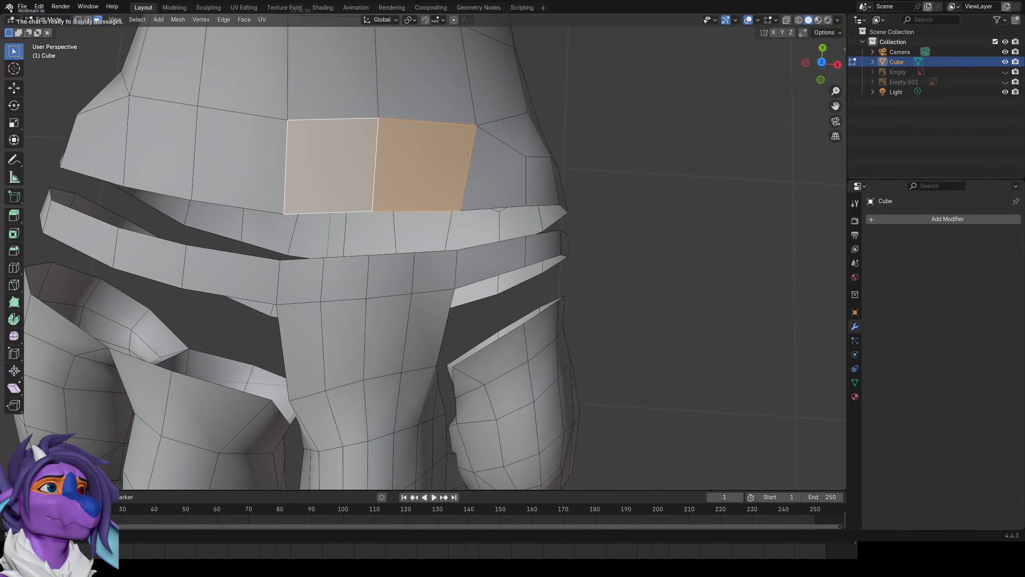
pyautogui.click(451, 183)
pyautogui.keyDown('shift'); pyautogui.click(347, 170); pyautogui.keyUp('shift')
pyautogui.press('x')
pyautogui.click(378, 175)
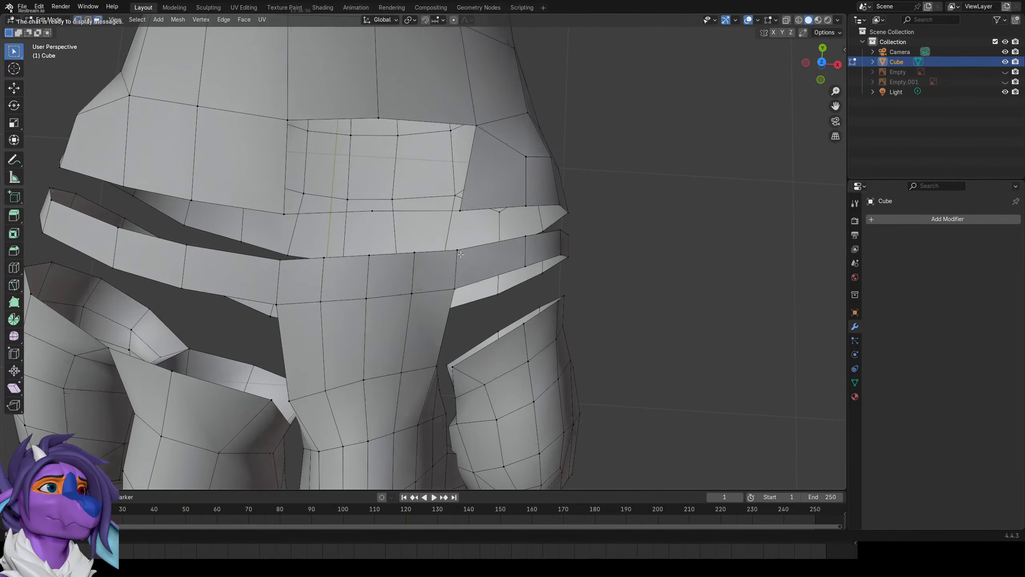
pyautogui.press('1')
pyautogui.press('x')
pyautogui.click(382, 196)
# Extrude the band's vertex beside its right corner toward the foot and fill a face to the opening's right corner.
pyautogui.click(415, 252)
pyautogui.press('e')
pyautogui.click(419, 213)
pyautogui.press('2')
pyautogui.click(454, 264)
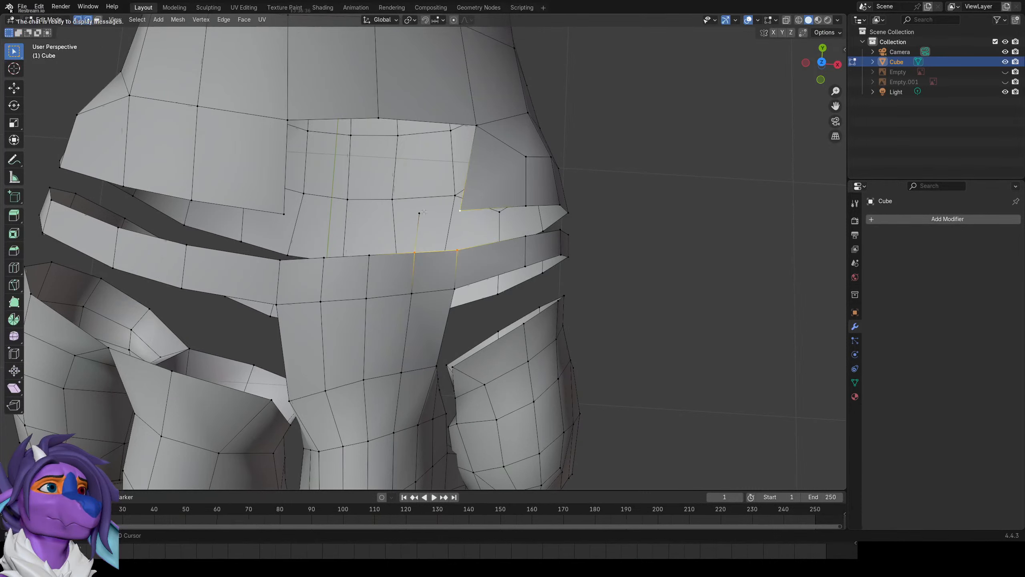
pyautogui.press('f')
# Extrude vertices up the left side of the opening and fill two faces joining them to the band and foot.
pyautogui.click(328, 215)
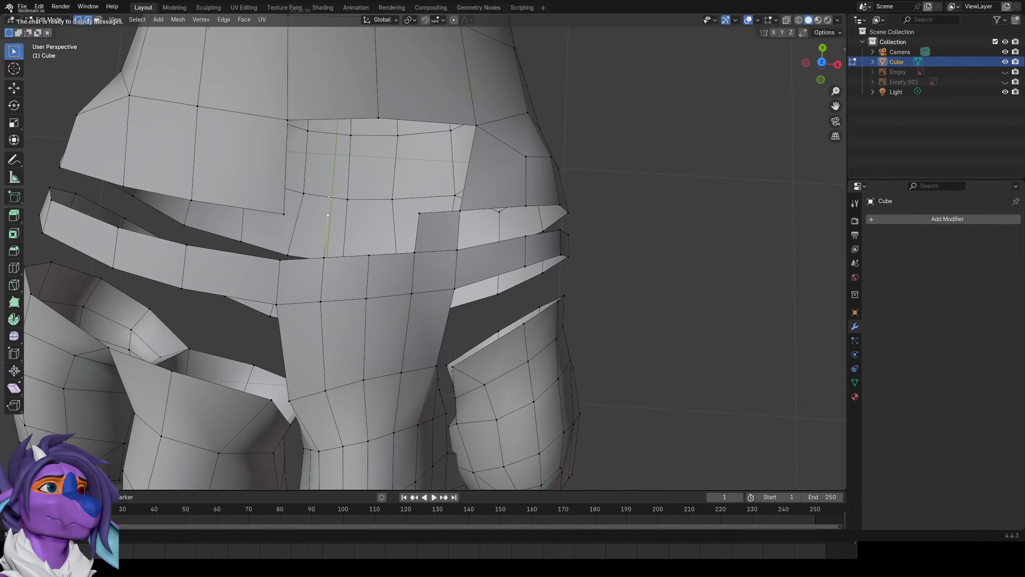
pyautogui.click(302, 257)
pyautogui.click(330, 218)
pyautogui.press('e')
pyautogui.click(330, 184)
pyautogui.press('2')
pyautogui.press('f')
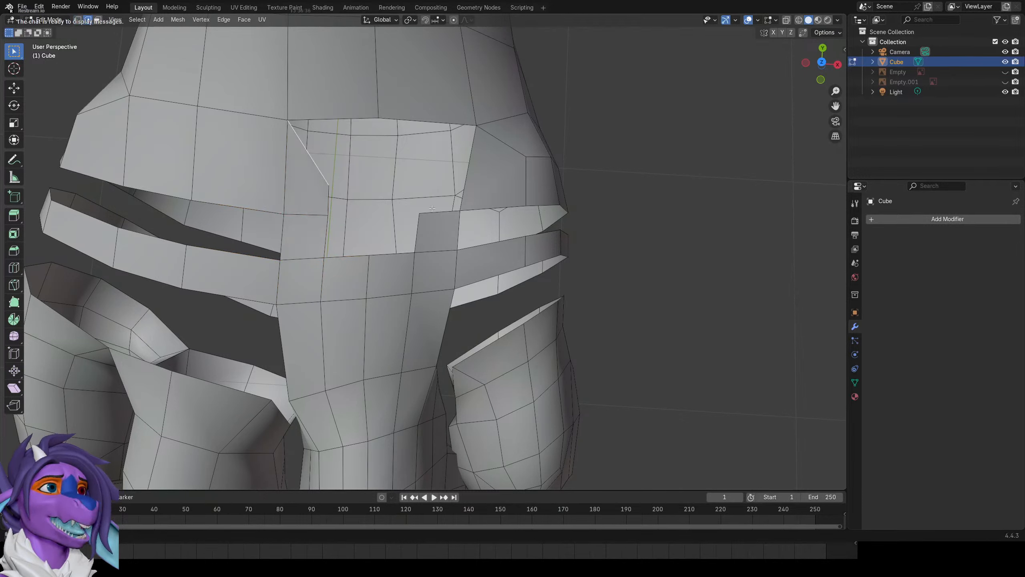
# Extrude the right patch's inner vertex further toward the ankle and fill a face up to the opening's upper corner.
pyautogui.press('1')
pyautogui.click(421, 211)
pyautogui.press('e')
pyautogui.click(424, 160)
pyautogui.press('2')
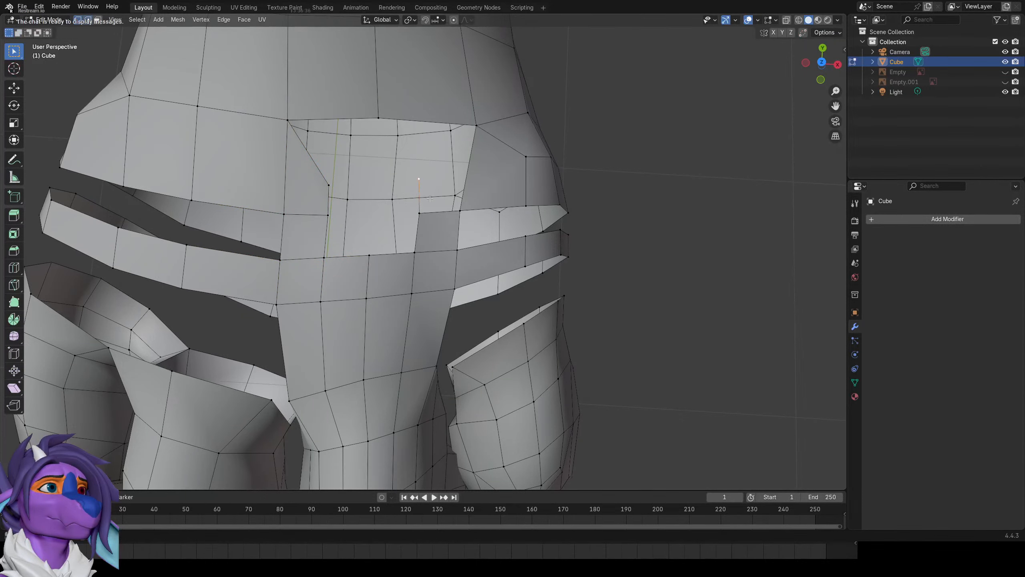
pyautogui.click(435, 215)
pyautogui.press('f')
# Fill the face between the two side patches, split it down the middle, and begin filling the gap toward the band.
pyautogui.keyDown('shift'); pyautogui.click(327, 197); pyautogui.keyUp('shift')
pyautogui.press('f')
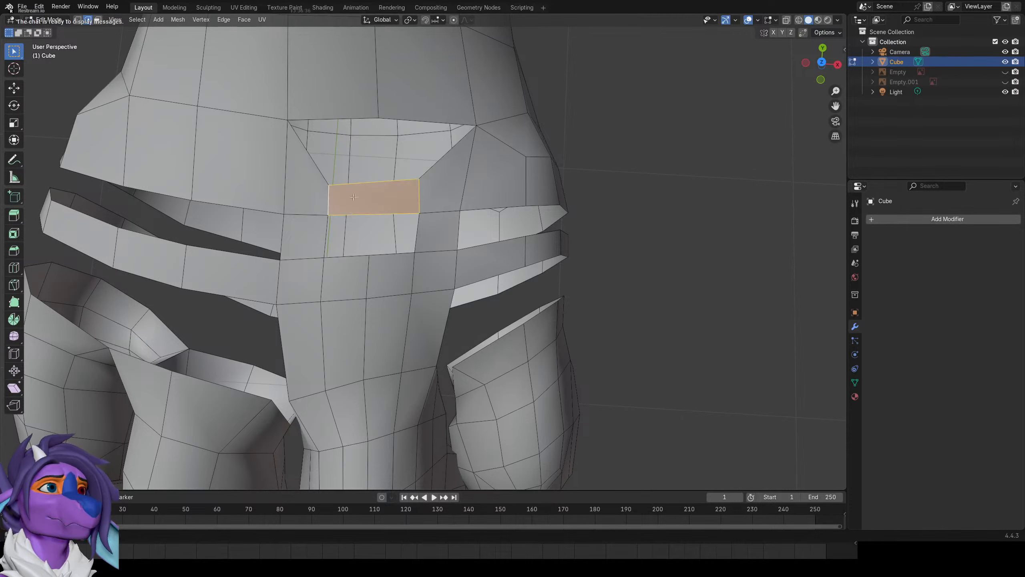
pyautogui.hotkey('ctrl', 'r')
pyautogui.click(377, 212)
pyautogui.rightClick(377, 211)
pyautogui.click(422, 248)
pyautogui.hotkey('ctrl', 'z')
pyautogui.hotkey('ctrl', 'z')
pyautogui.hotkey('ctrl', 'z')
pyautogui.hotkey('ctrl', 'z')
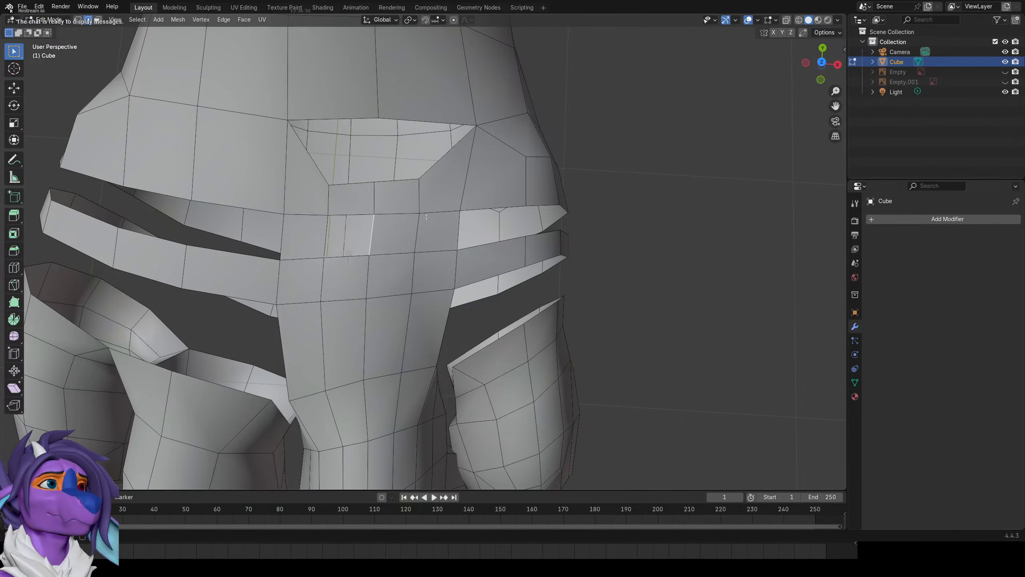
# Select the small outer toe beside the bridged toe with all its linked geometry and delete it.
pyautogui.moveTo(440, 198); pyautogui.dragTo(413, 238, button='middle')
pyautogui.scroll(-5, 420, 238)
pyautogui.click(443, 268)
pyautogui.moveTo(466, 262); pyautogui.dragTo(406, 286, button='middle')
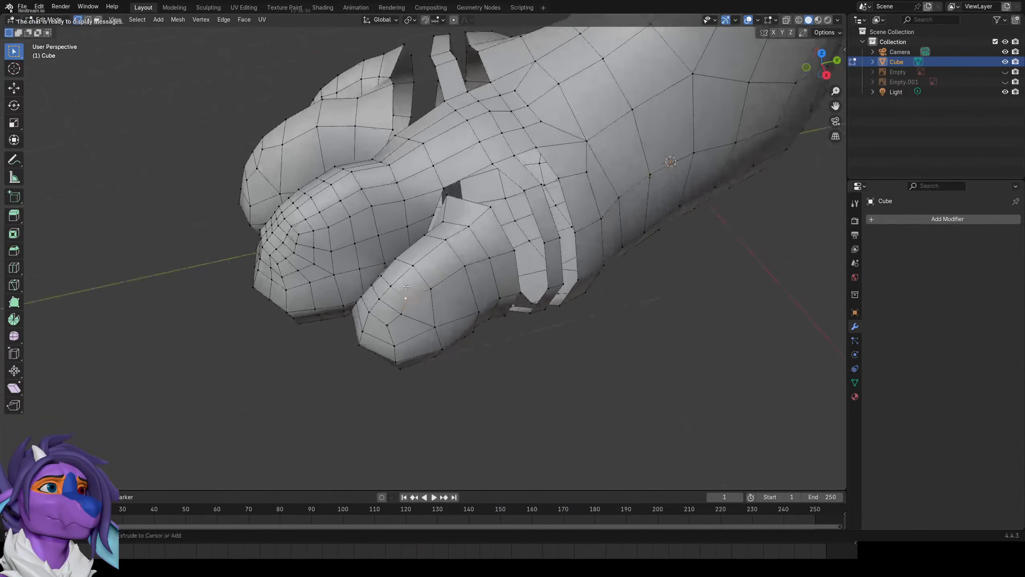
pyautogui.hotkey('ctrl', 'l')
pyautogui.moveTo(441, 223); pyautogui.dragTo(436, 263, button='middle')
pyautogui.press('x')
pyautogui.click(460, 241)
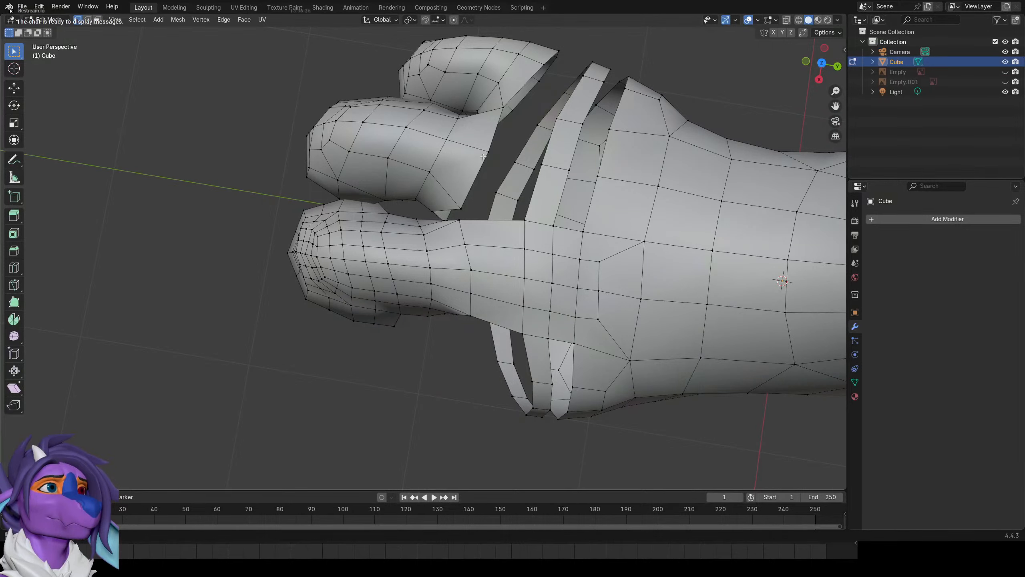
# Select the two detached toes on the other side with their linked geometry and delete them, keeping only the bridged toe.
pyautogui.keyDown('alt'); pyautogui.click(488, 102); pyautogui.keyUp('alt')
pyautogui.moveTo(483, 110); pyautogui.dragTo(470, 143, button='middle')
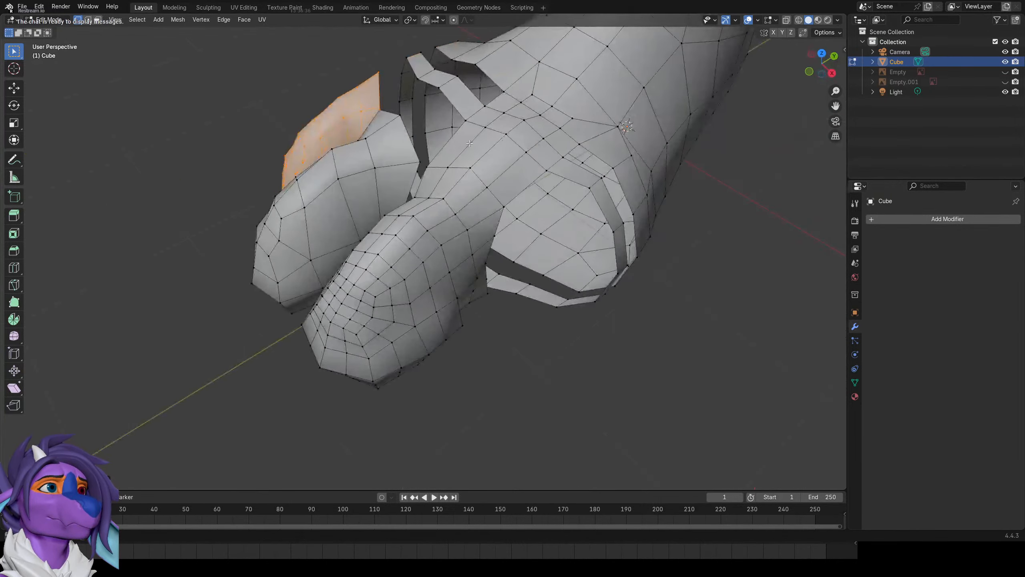
pyautogui.hotkey('ctrl', 'l')
pyautogui.press('x')
pyautogui.click(333, 169)
pyautogui.moveTo(333, 169); pyautogui.dragTo(434, 268, button='middle')
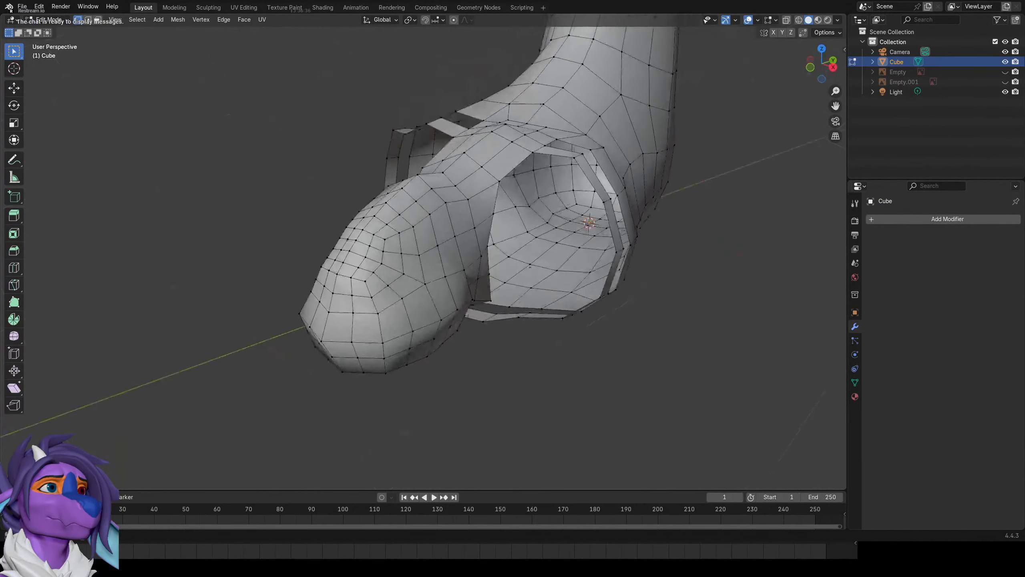
# Show both hidden reference images and display the mesh as wireframe in the right side view.
pyautogui.press('Tab')
pyautogui.press('KP_3')
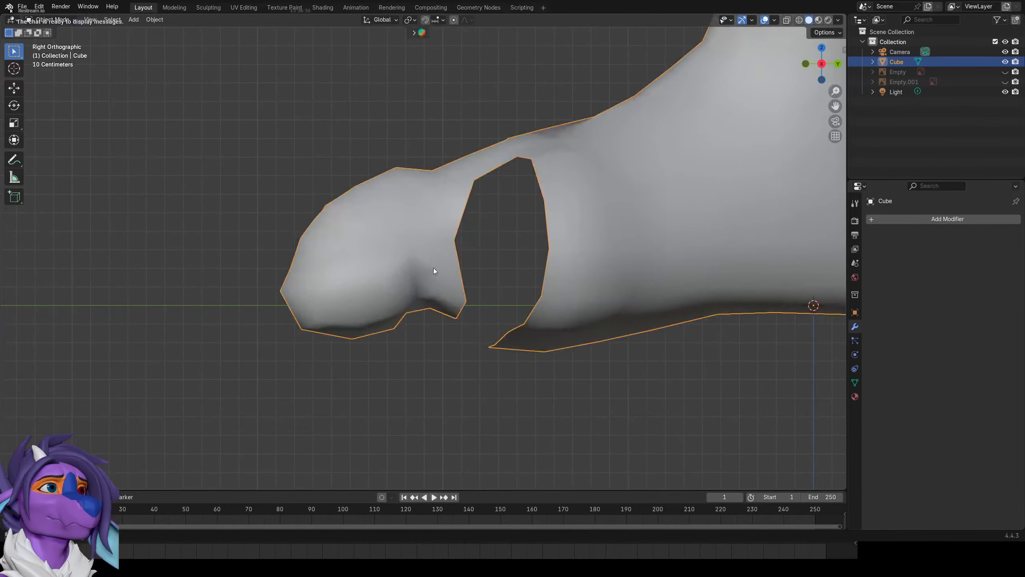
pyautogui.press('Tab')
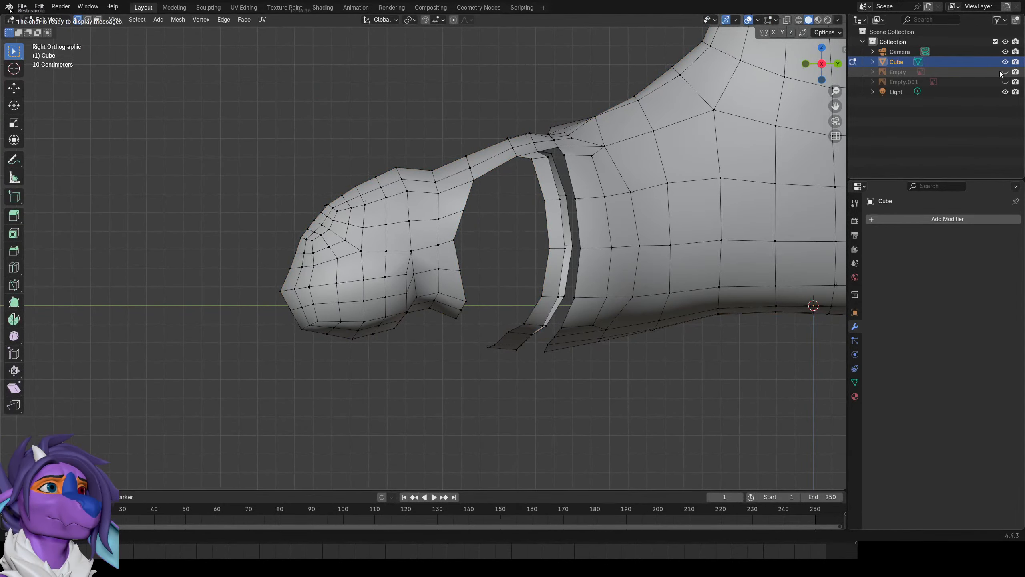
pyautogui.moveTo(1006, 73); pyautogui.dragTo(1005, 81)
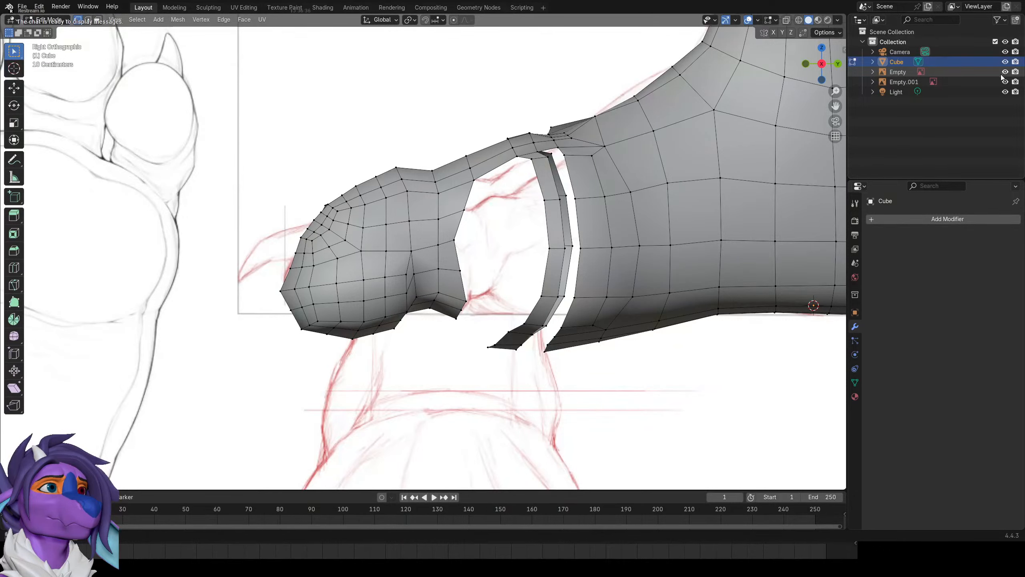
pyautogui.press('Tab')
pyautogui.press('Tab')
pyautogui.press('z')
pyautogui.click(310, 261)
# Circle-select all vertices of the toe's front bulb and scale them to about 0.99 along Z.
pyautogui.press('c')
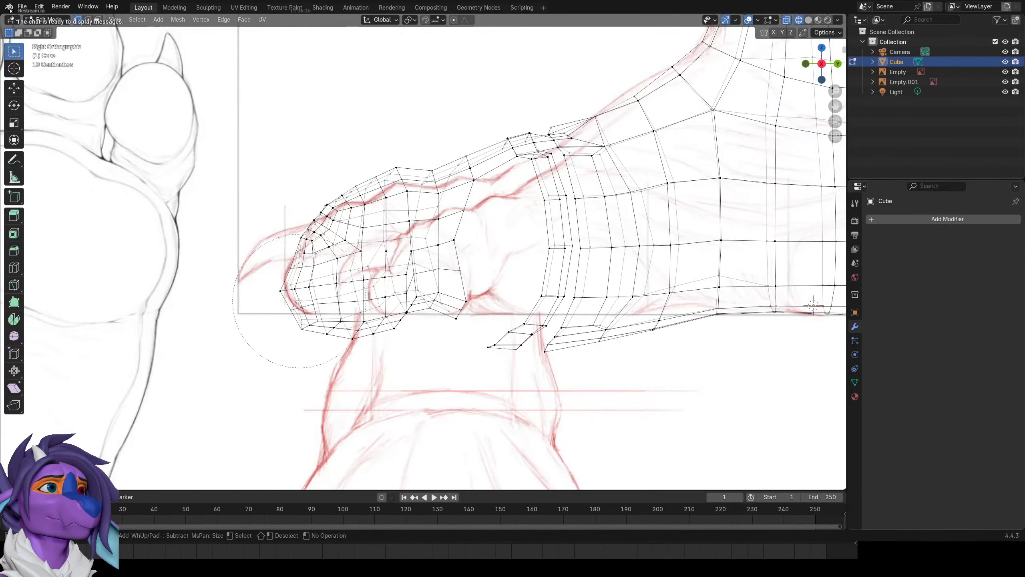
pyautogui.scroll(-3, 298, 301)
pyautogui.moveTo(299, 301); pyautogui.dragTo(323, 291)
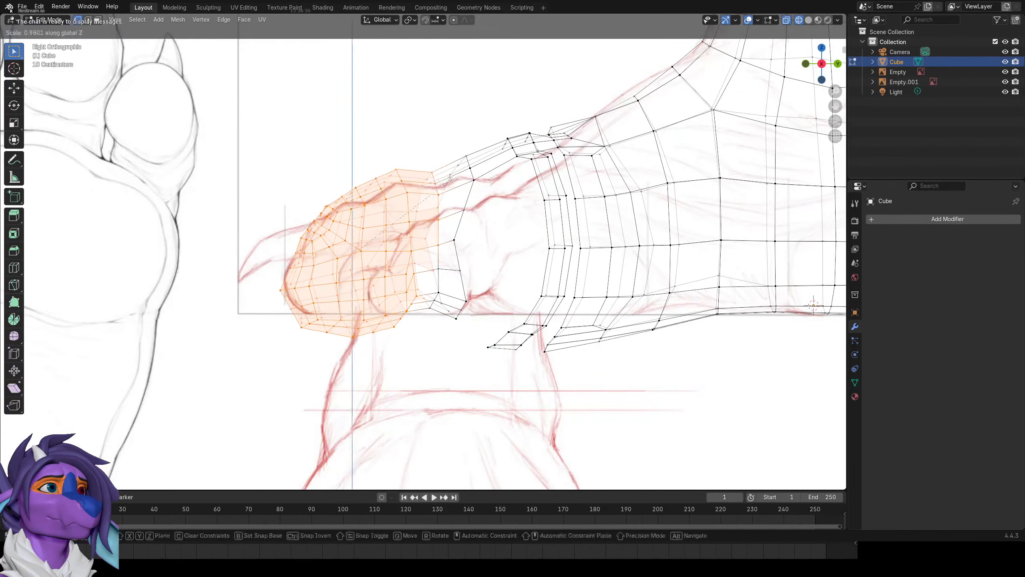
pyautogui.hotkey('alt', 'a')
# Circle-select the vertices on top of the toe ahead of the knuckle and move them down about 0.048 m along Z.
pyautogui.press('c')
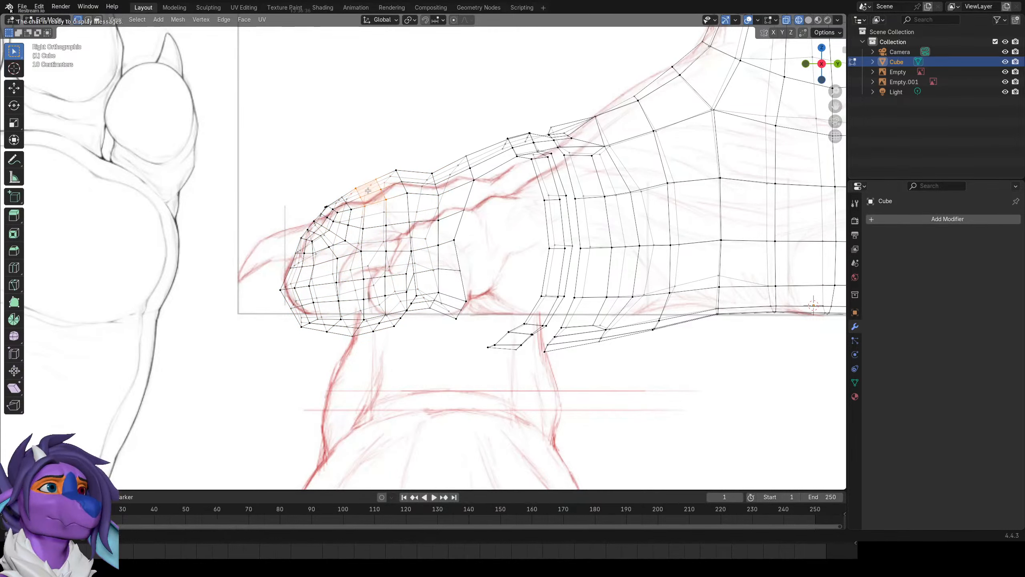
pyautogui.press('s')
pyautogui.press('z')
pyautogui.press('g')
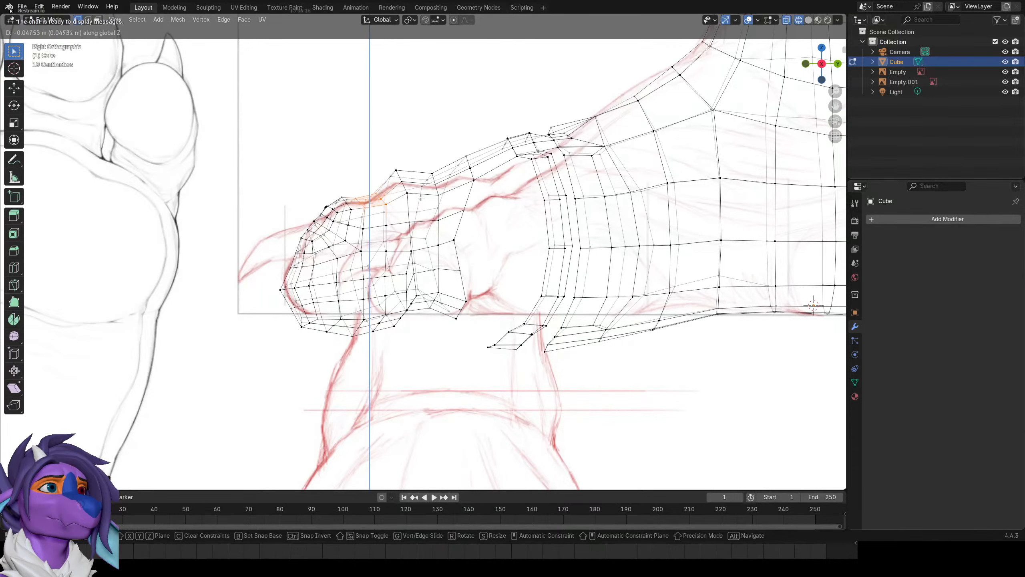
pyautogui.click(421, 197)
pyautogui.hotkey('alt', 'a')
# Circle-select the knuckle vertices on top of the toe, lower them slightly along Z, and return to solid shading.
pyautogui.press('c')
pyautogui.moveTo(408, 195); pyautogui.dragTo(400, 167)
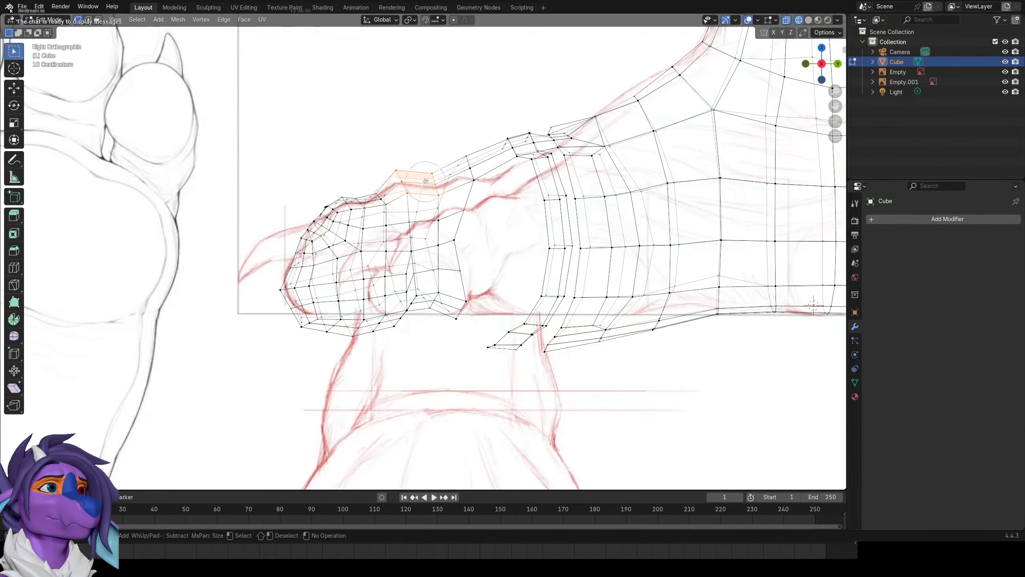
pyautogui.press('g')
pyautogui.press('z')
pyautogui.click(442, 182)
pyautogui.press('z')
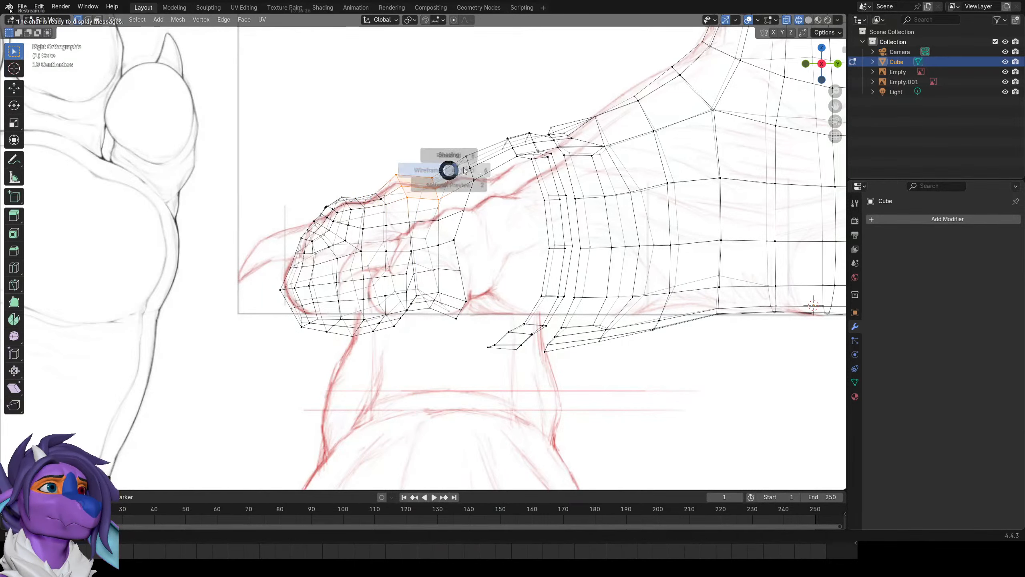
pyautogui.click(475, 170)
# Scale the selected knuckle vertices down overall, and scale them to about 0.88 along X.
pyautogui.moveTo(475, 172)
pyautogui.mouseDown(button='middle')
pyautogui.moveTo(464, 190)
pyautogui.moveTo(488, 215)
pyautogui.moveTo(512, 194)
pyautogui.moveTo(563, 198)
pyautogui.mouseUp(button='middle')
pyautogui.press('Tab')
pyautogui.press('Tab')
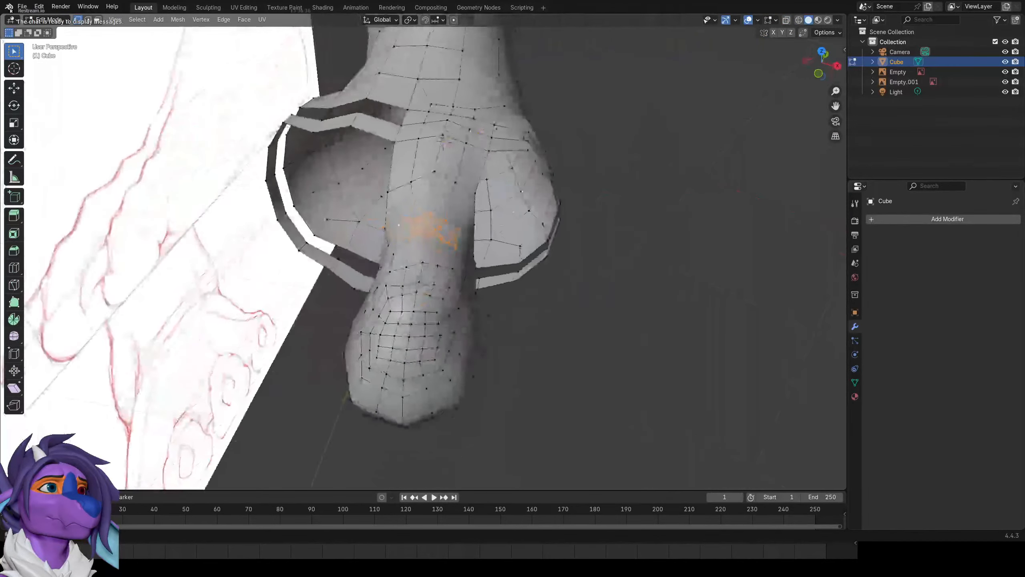
pyautogui.scroll(2, 444, 230)
pyautogui.press('Tab')
pyautogui.press('Tab')
pyautogui.press('s')
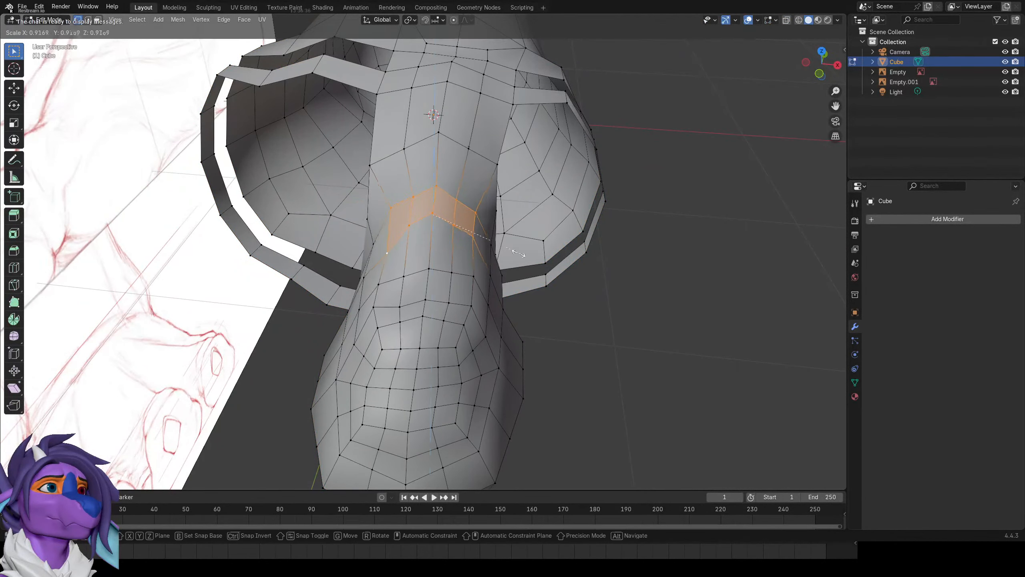
pyautogui.click(487, 252)
pyautogui.press('s')
pyautogui.press('x')
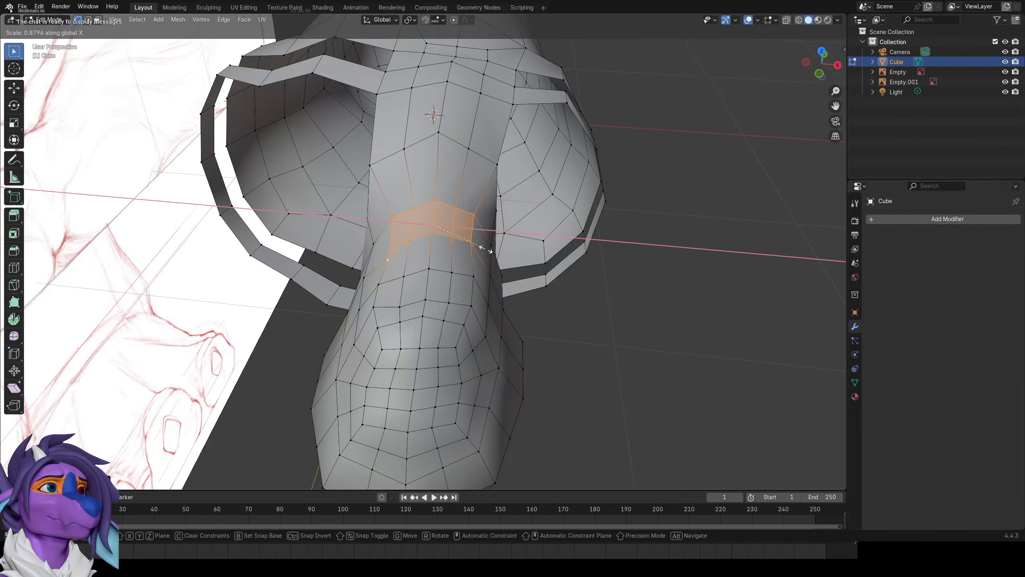
pyautogui.click(489, 249)
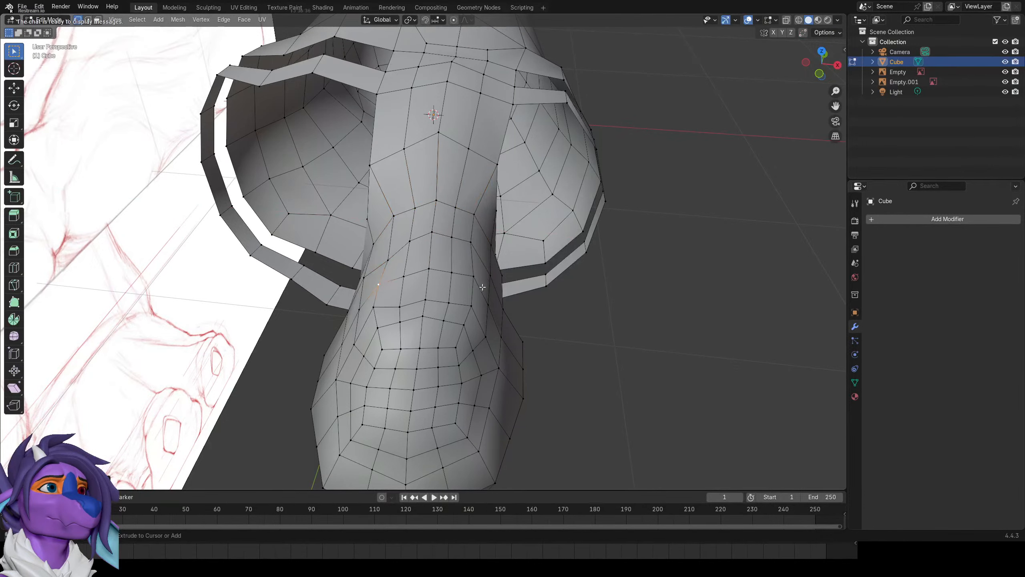
# Scale the side vertices just ahead of the knuckle inward along X.
pyautogui.press('s')
pyautogui.press('x')
pyautogui.click(478, 280)
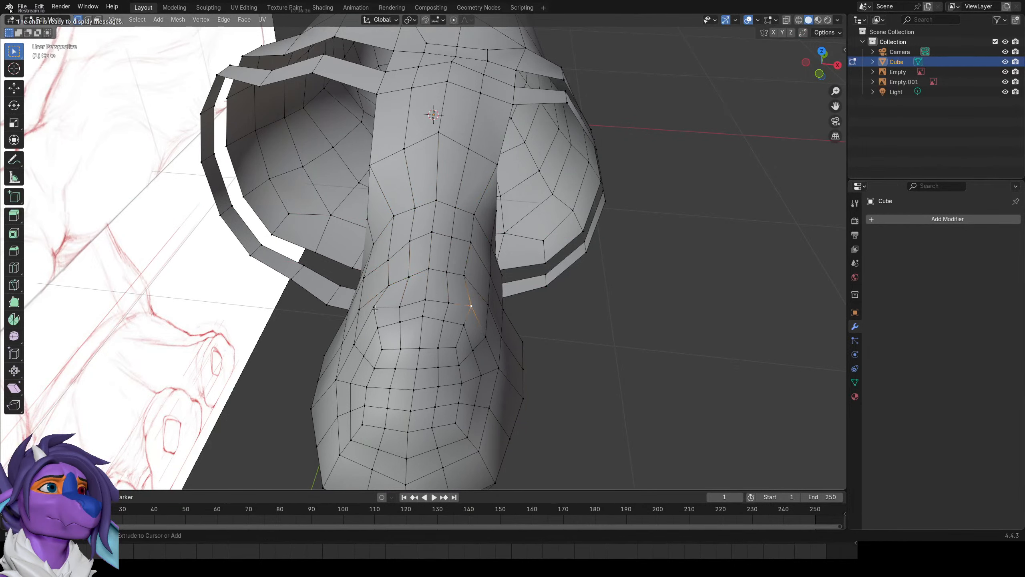
# Try adding an extra loop cut to the mesh.
pyautogui.moveTo(561, 336); pyautogui.dragTo(402, 196, button='middle')
pyautogui.hotkey('ctrl', 'r')
pyautogui.doubleClick(406, 222)
pyautogui.hotkey('ctrl', 'z')
pyautogui.moveTo(365, 298)
pyautogui.keyDown('shift'); pyautogui.mouseDown(button='middle')
pyautogui.moveTo(404, 223)
pyautogui.moveTo(420, 151)
pyautogui.moveTo(428, 161)
pyautogui.moveTo(375, 312)
pyautogui.moveTo(425, 243)
pyautogui.moveTo(371, 213)
pyautogui.mouseUp(button='middle'); pyautogui.keyUp('shift')
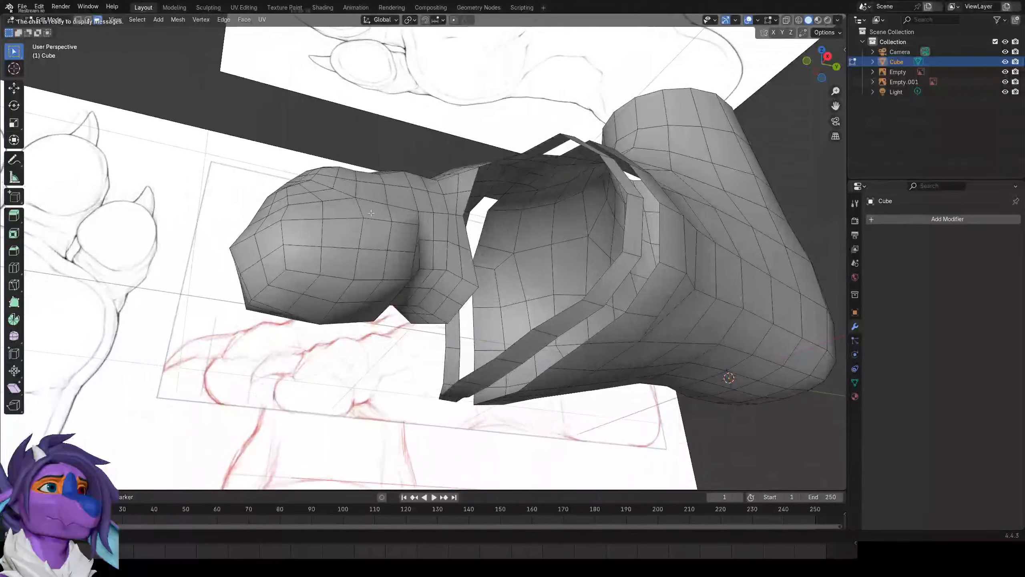
# Delete the face loop at the toe's rear that joins it to the foot.
pyautogui.press('a')
pyautogui.press('KP_3')
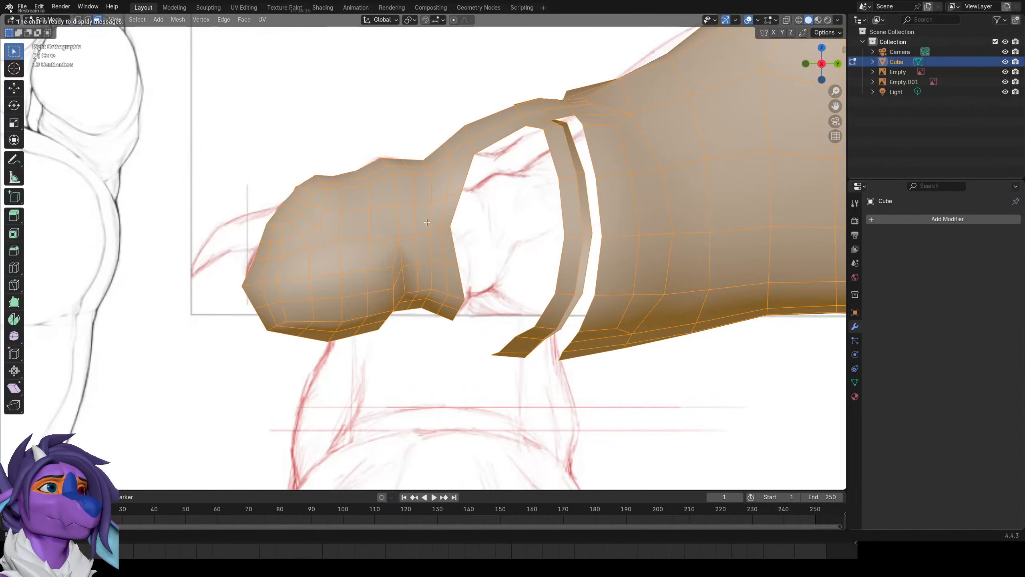
pyautogui.keyDown('alt'); pyautogui.click(461, 162); pyautogui.keyUp('alt')
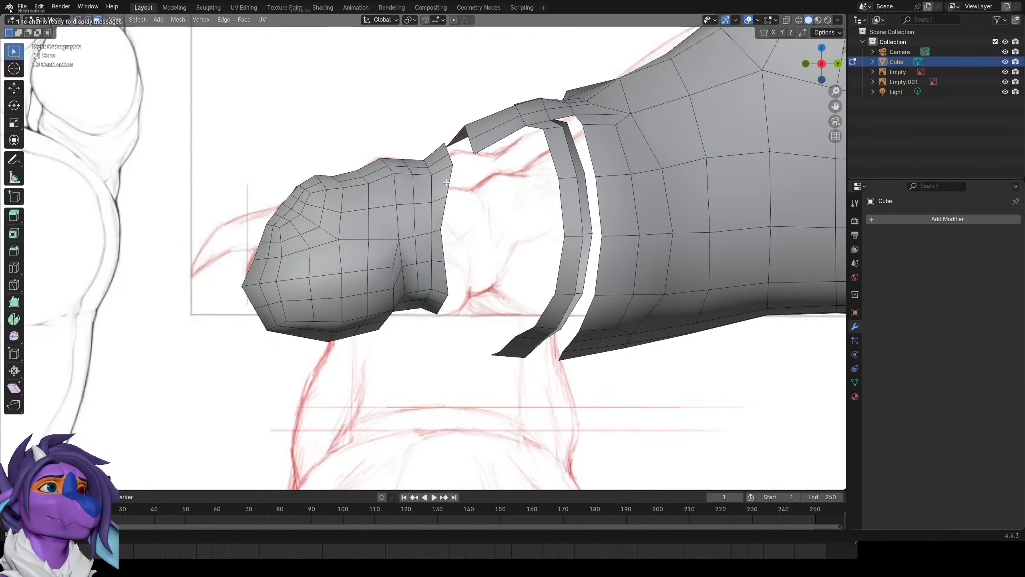
# Select all linked geometry of the detached toe and smooth its vertices.
pyautogui.hotkey('ctrl', 'l')
pyautogui.rightClick(451, 223)
pyautogui.press('Escape')
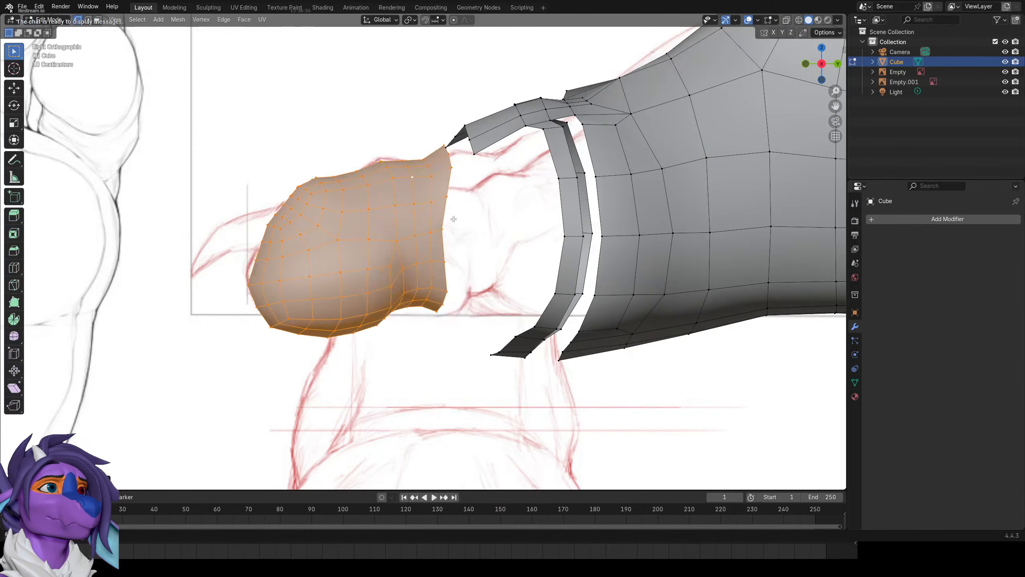
pyautogui.rightClick(453, 210)
# Select the patch of vertices on the toe's upper front, grown by two rings, and push it inward along its normals.
pyautogui.moveTo(452, 210); pyautogui.dragTo(399, 228, button='middle')
pyautogui.click(311, 208)
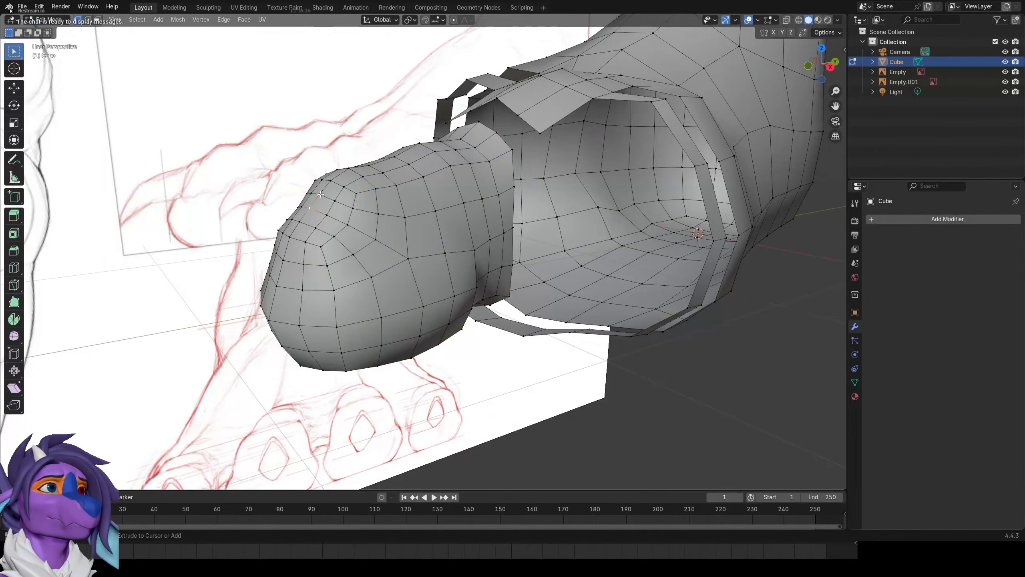
pyautogui.press('ctrl+KP_Add')
pyautogui.press('ctrl+KP_Add')
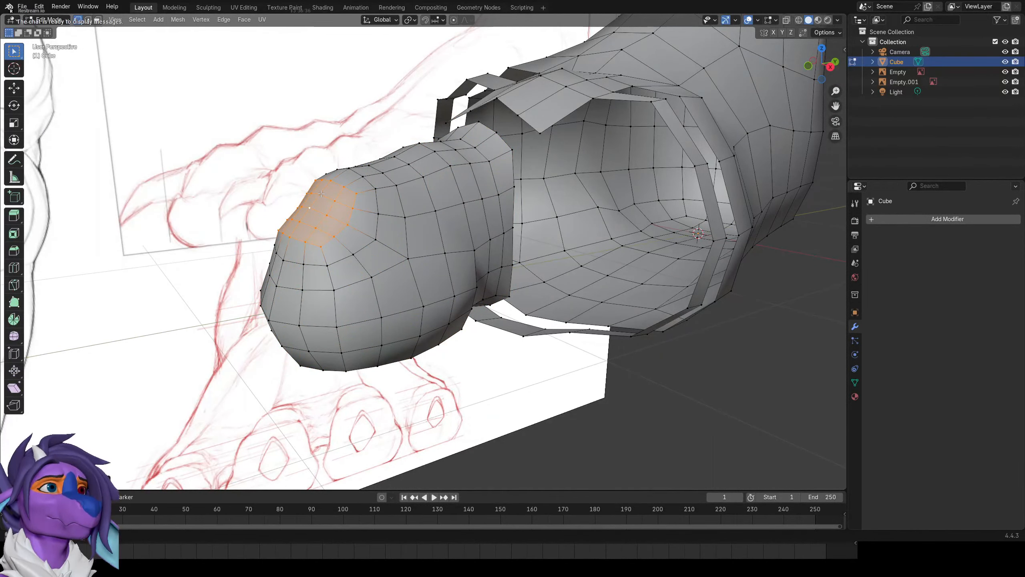
pyautogui.press('KP_3')
pyautogui.hotkey('alt', 's')
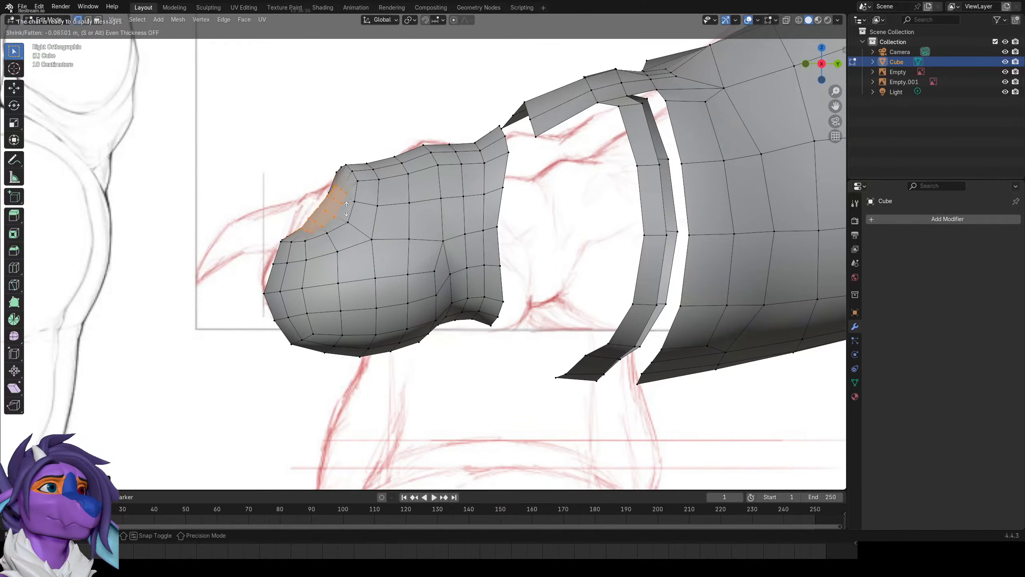
pyautogui.click(357, 213)
# Scale the recessed front patch, grow the selection by two rings and smooth the vertices.
pyautogui.moveTo(356, 213); pyautogui.dragTo(559, 261, button='middle')
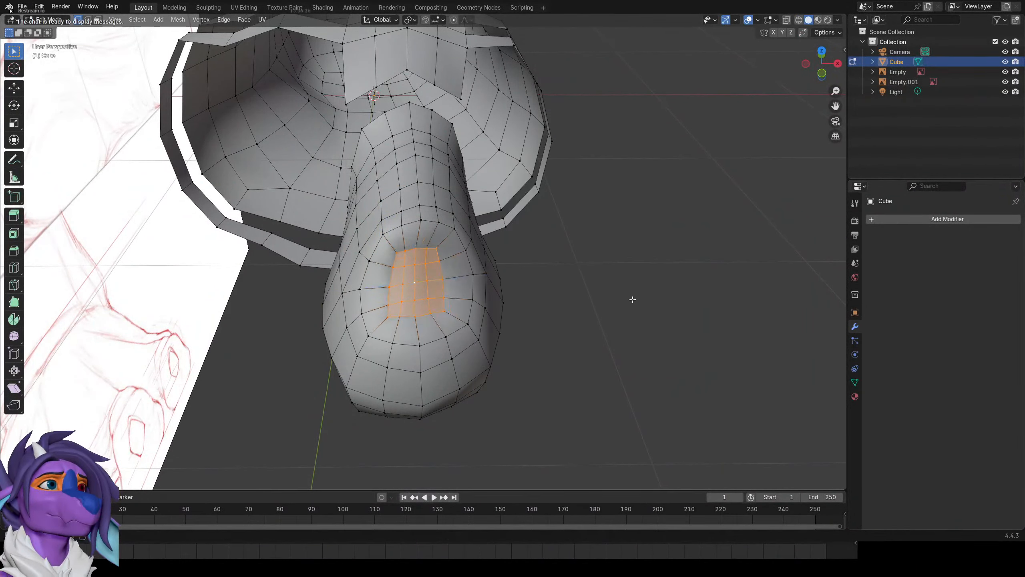
pyautogui.press('s')
pyautogui.click(516, 313)
pyautogui.press('ctrl+KP_Add')
pyautogui.press('ctrl+KP_Add')
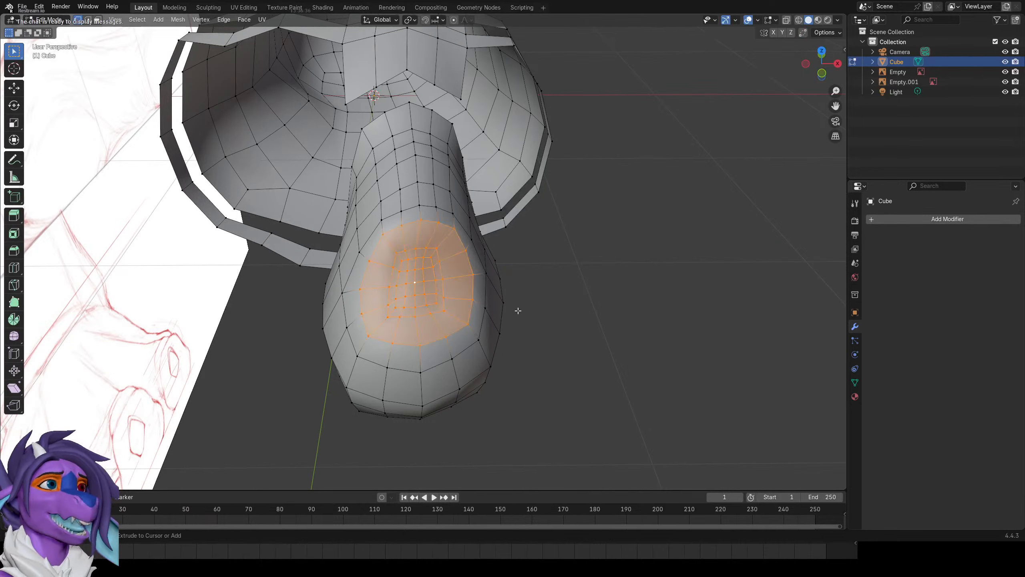
pyautogui.rightClick(492, 311)
pyautogui.click(491, 311)
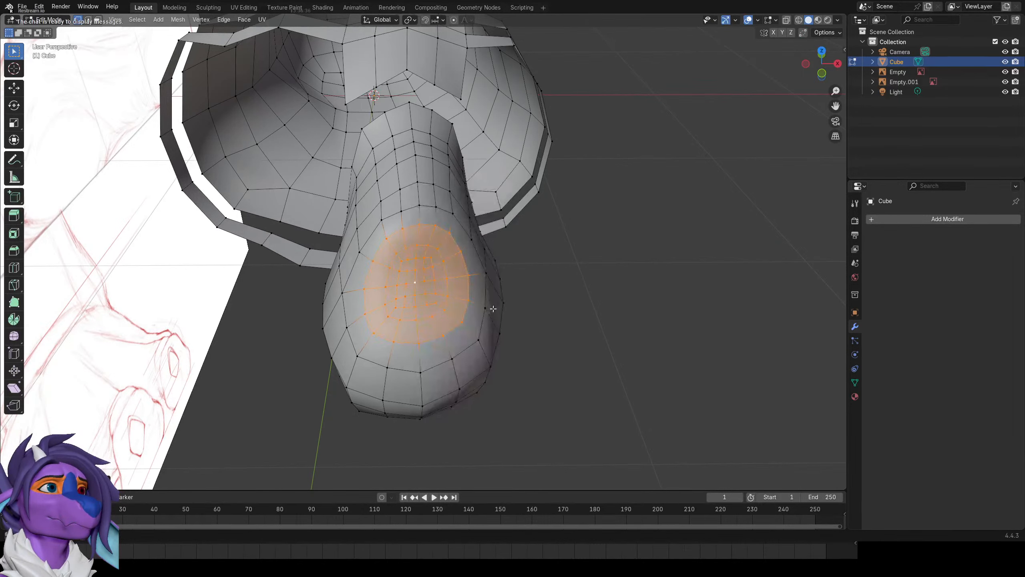
# Shrink the selection back to the central patch, sink it deeper along its normals and scale it up into a claw socket.
pyautogui.press('ctrl+KP_Subtract')
pyautogui.press('ctrl+KP_Subtract')
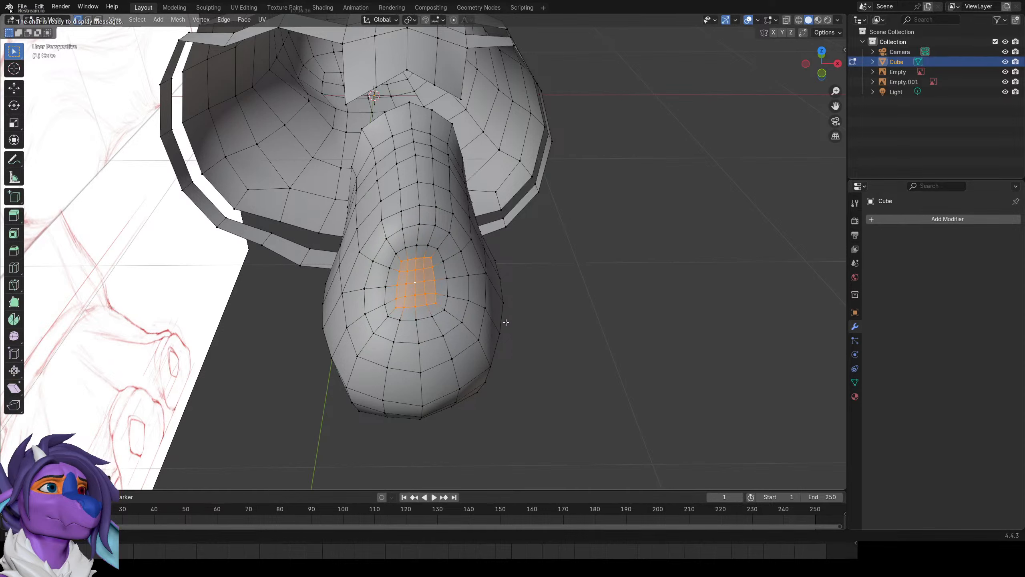
pyautogui.hotkey('alt', 's')
pyautogui.rightClick(517, 329)
pyautogui.moveTo(519, 302); pyautogui.dragTo(496, 322, button='middle')
pyautogui.hotkey('alt', 's')
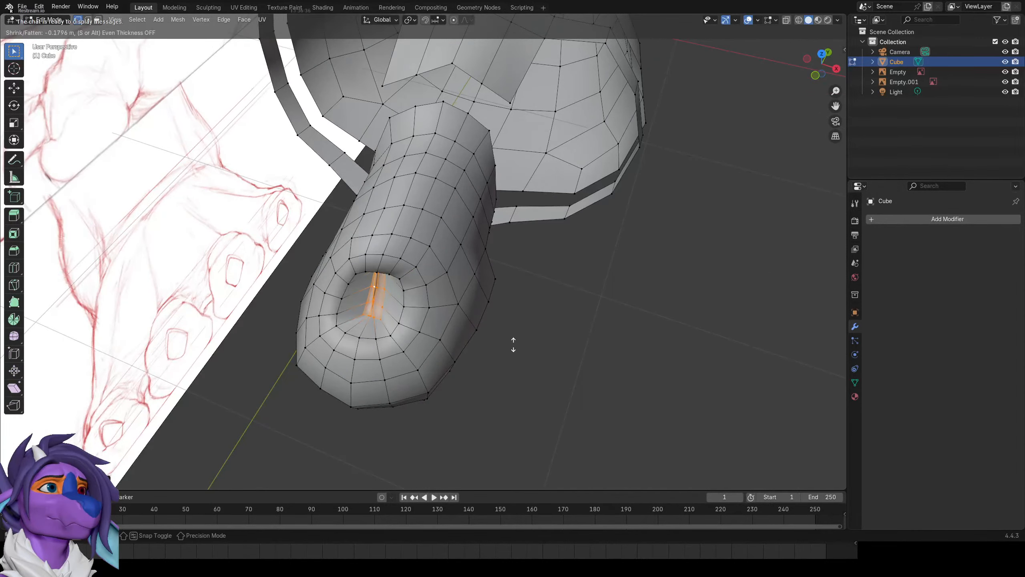
pyautogui.click(523, 329)
pyautogui.press('s')
pyautogui.click(629, 336)
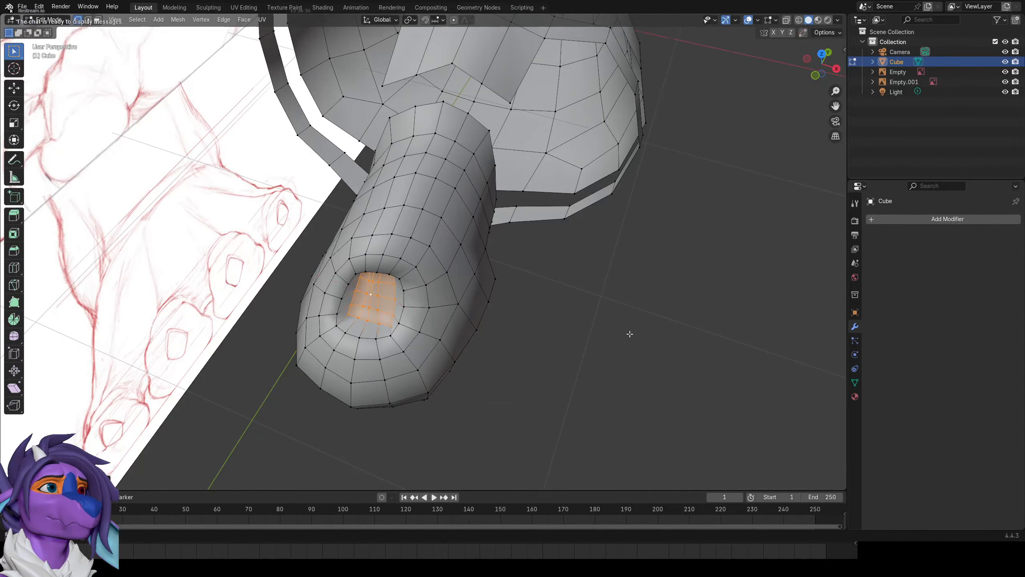
# Grow the claw socket selection by one ring, smooth its vertices and scale it up slightly.
pyautogui.press('ctrl+KP_Add')
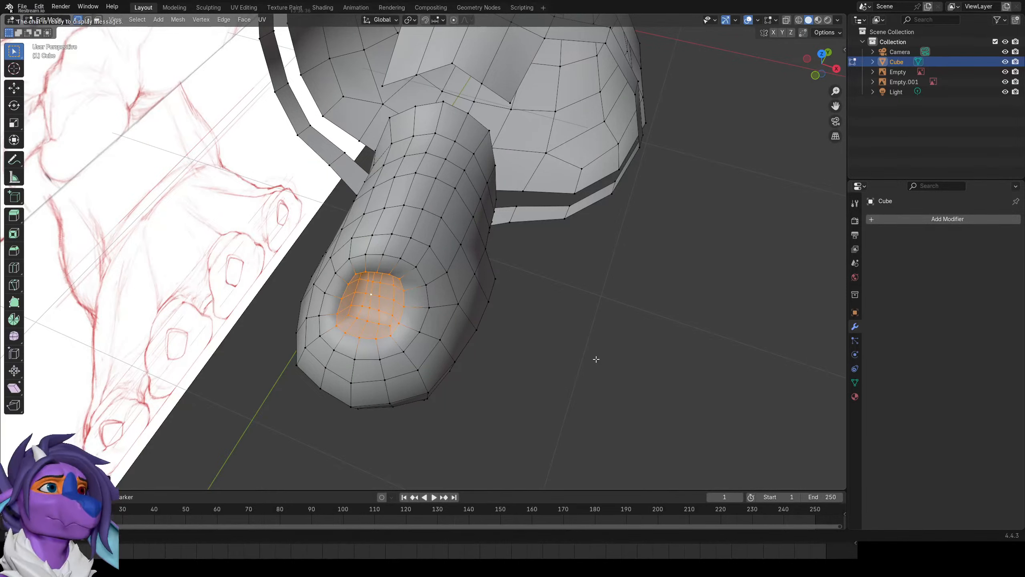
pyautogui.hotkey('alt', 's')
pyautogui.click(551, 283)
pyautogui.rightClick(552, 284)
pyautogui.click(551, 283)
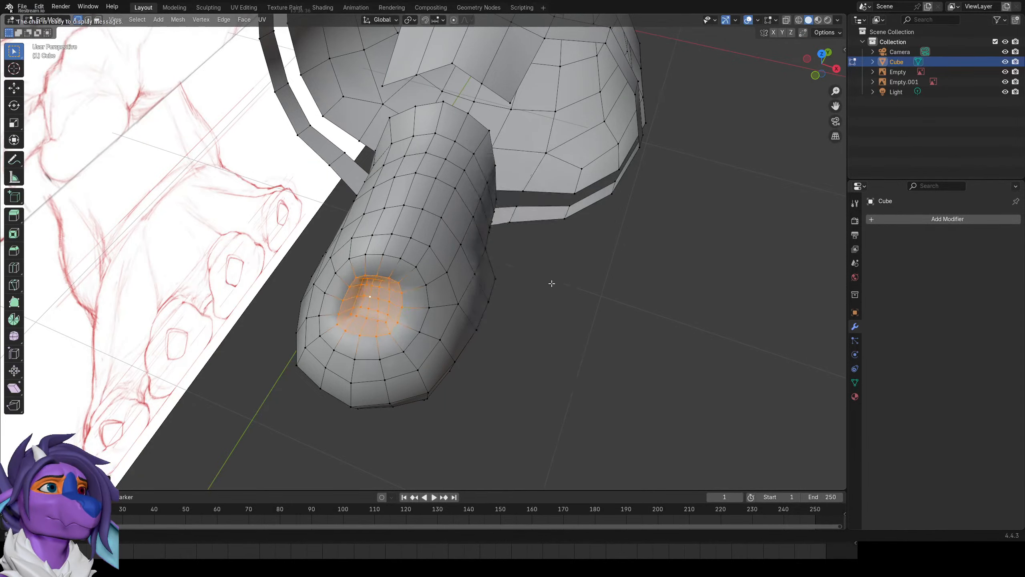
pyautogui.press('s')
pyautogui.click(586, 290)
pyautogui.press('Tab')
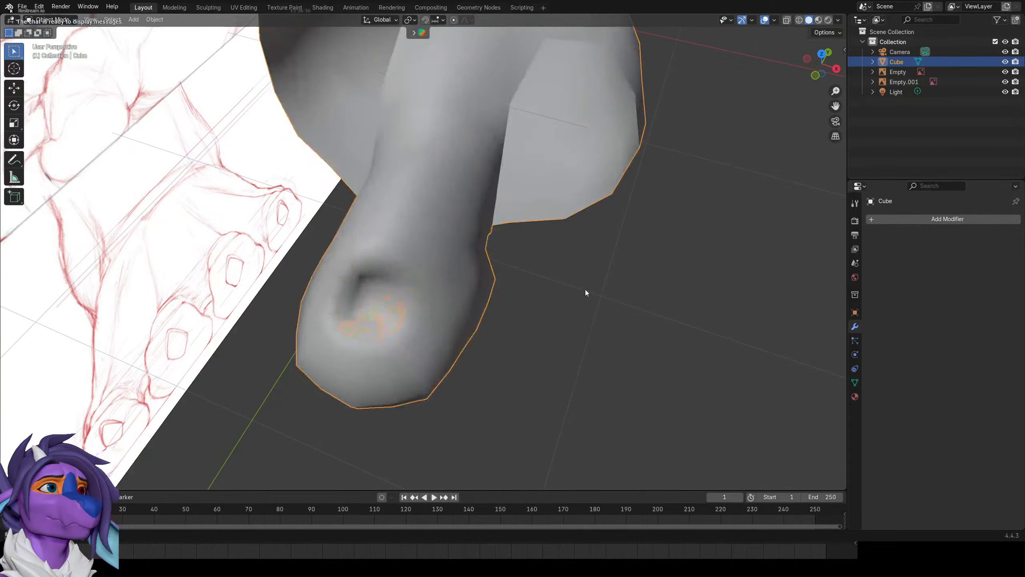
# Examine the toe and its claw socket against the reference from several angles, with and without the edit mesh.
pyautogui.press('KP_3')
pyautogui.press('Tab')
pyautogui.press('Tab')
pyautogui.press('Tab')
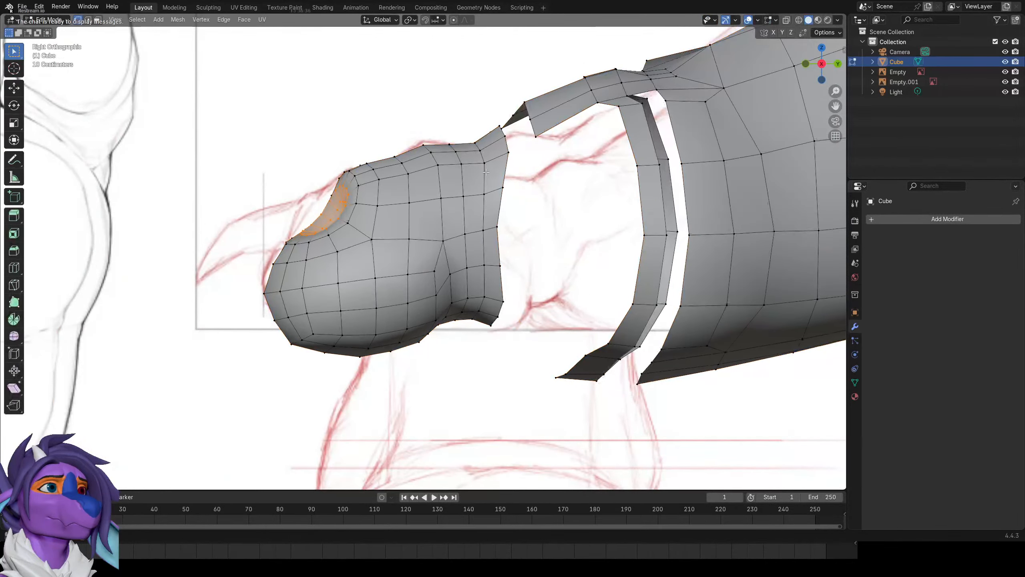
pyautogui.keyDown('shift'); pyautogui.moveTo(360, 231); pyautogui.dragTo(337, 224, button='middle'); pyautogui.keyUp('shift')
pyautogui.press('Tab')
pyautogui.press('Tab')
pyautogui.moveTo(386, 175); pyautogui.dragTo(403, 254, button='middle')
pyautogui.press('Tab')
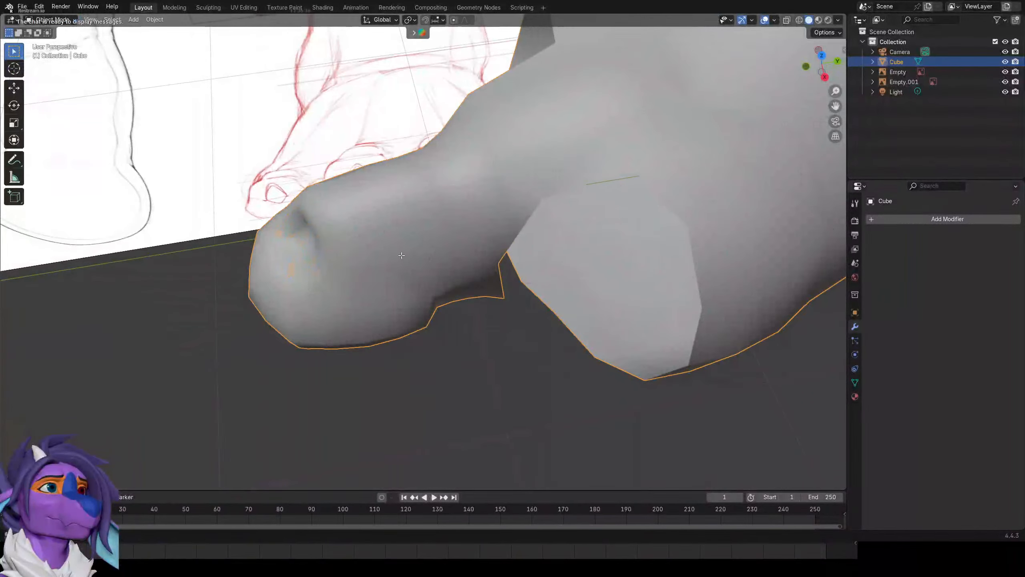
pyautogui.press('Tab')
pyautogui.press('KP_7')
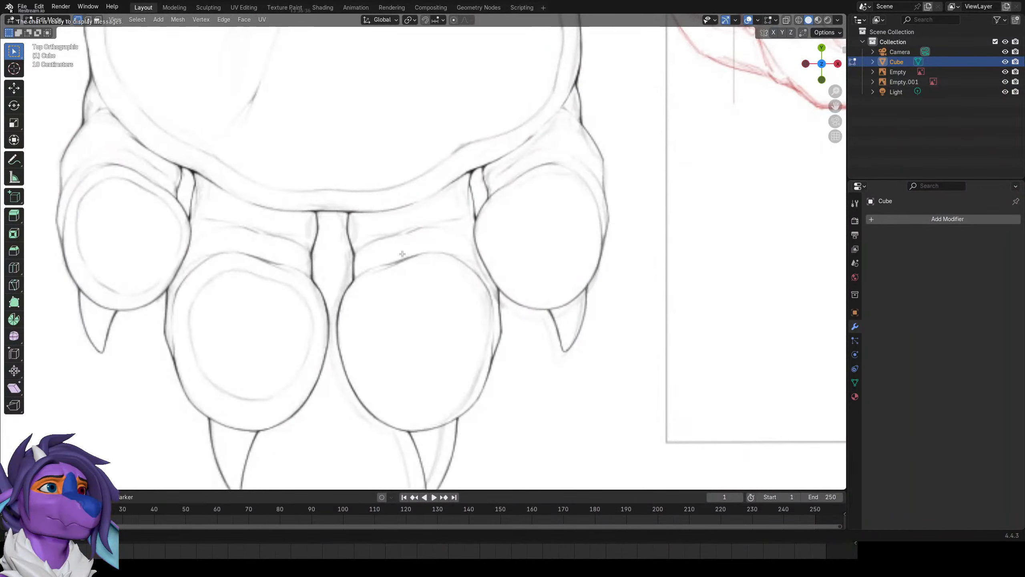
# Move the claw socket vertices sideways along positive X in the front view and check the toe from below and the side.
pyautogui.press('KP_1')
pyautogui.press('Tab')
pyautogui.press('Tab')
pyautogui.press('g')
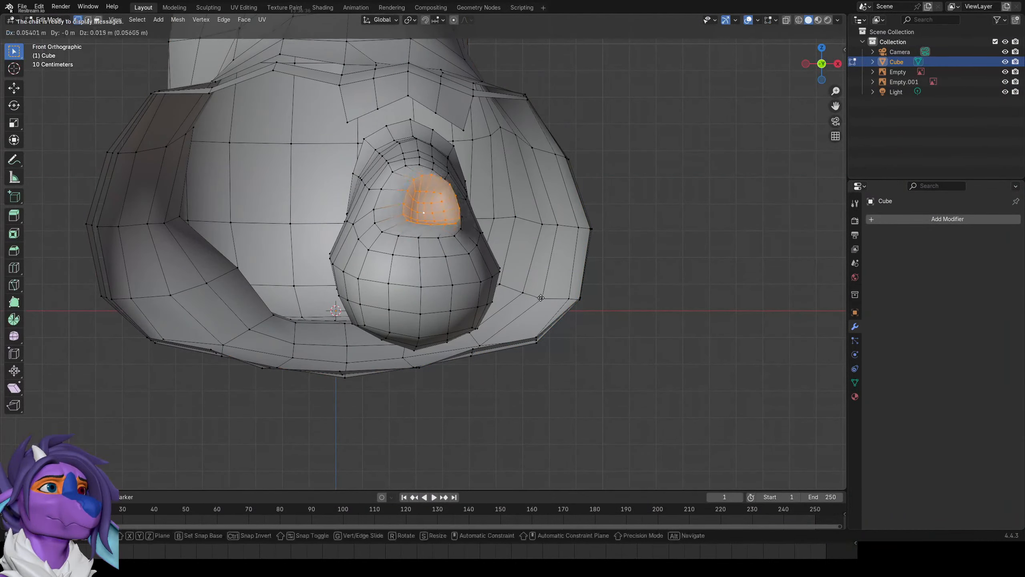
pyautogui.click(524, 298)
pyautogui.moveTo(497, 288); pyautogui.dragTo(486, 131, button='middle')
pyautogui.press('Tab')
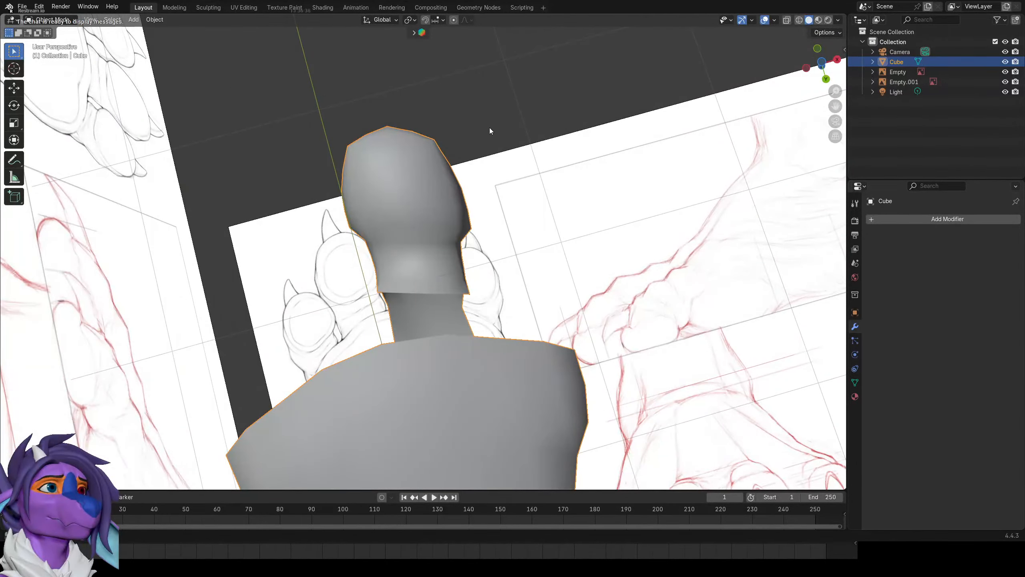
pyautogui.press('KP_1')
pyautogui.press('Tab')
pyautogui.press('KP_3')
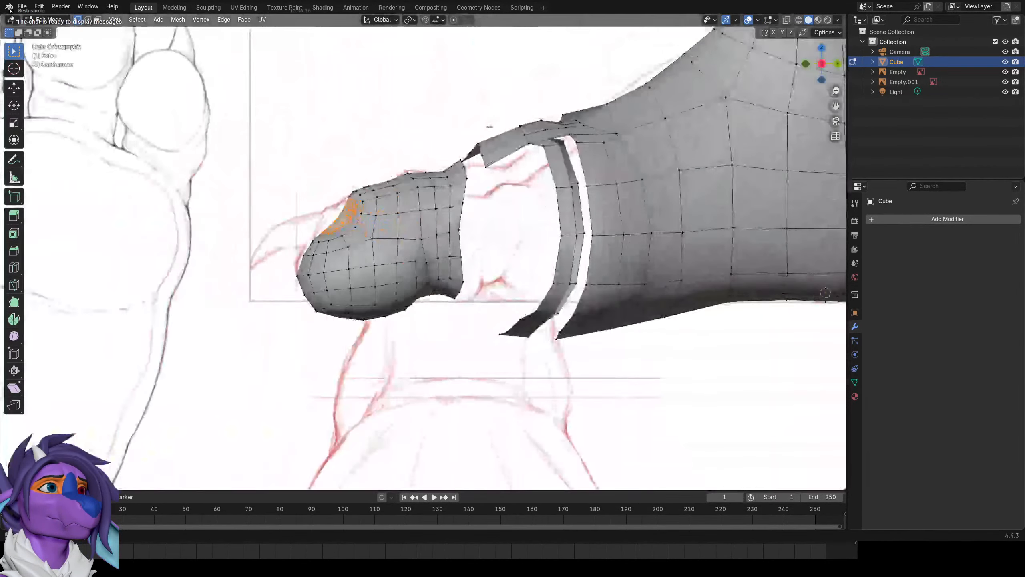
pyautogui.hotkey('ctrl', 'z')
pyautogui.moveTo(477, 242); pyautogui.dragTo(553, 182, button='middle')
pyautogui.scroll(1, 450, 244)
pyautogui.press('2')
pyautogui.keyDown('alt'); pyautogui.click(450, 244); pyautogui.keyUp('alt')
pyautogui.hotkey('ctrl', 'z')
pyautogui.click(406, 242)
# Delete two adjacent faces on the underside of the foot, behind its front rim.
pyautogui.moveTo(408, 242); pyautogui.dragTo(474, 231, button='middle')
pyautogui.press('3')
pyautogui.click(468, 198)
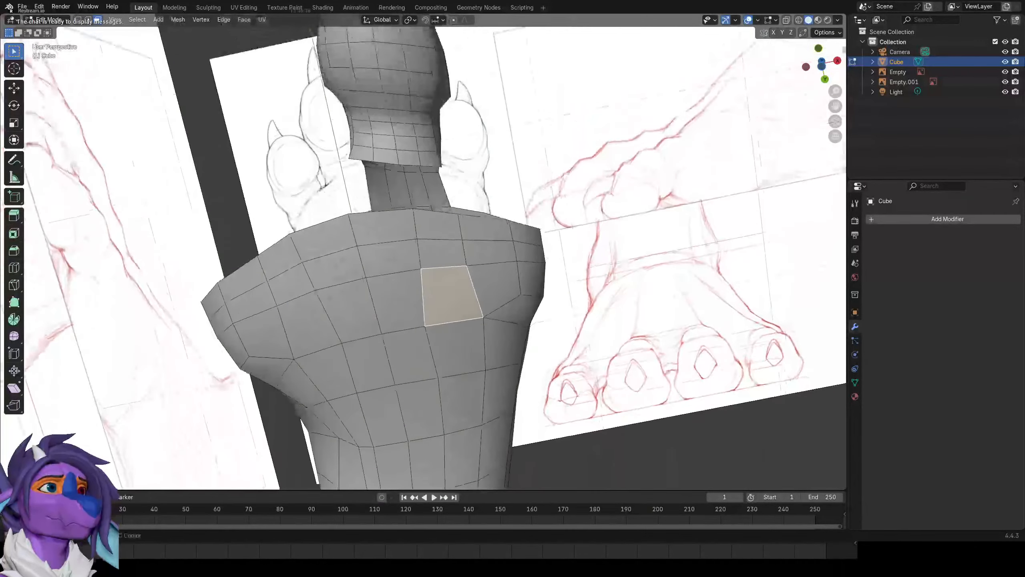
pyautogui.press('x')
pyautogui.click(474, 294)
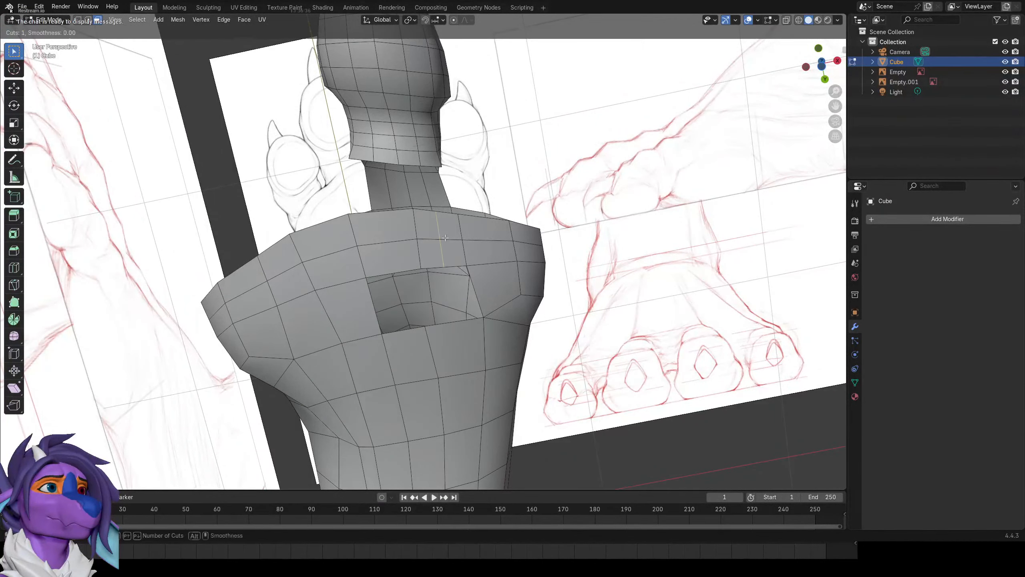
# Add a loop cut through the faces of the foot's underside rim and fill faces between that rim and the toe.
pyautogui.scroll(3, 422, 175)
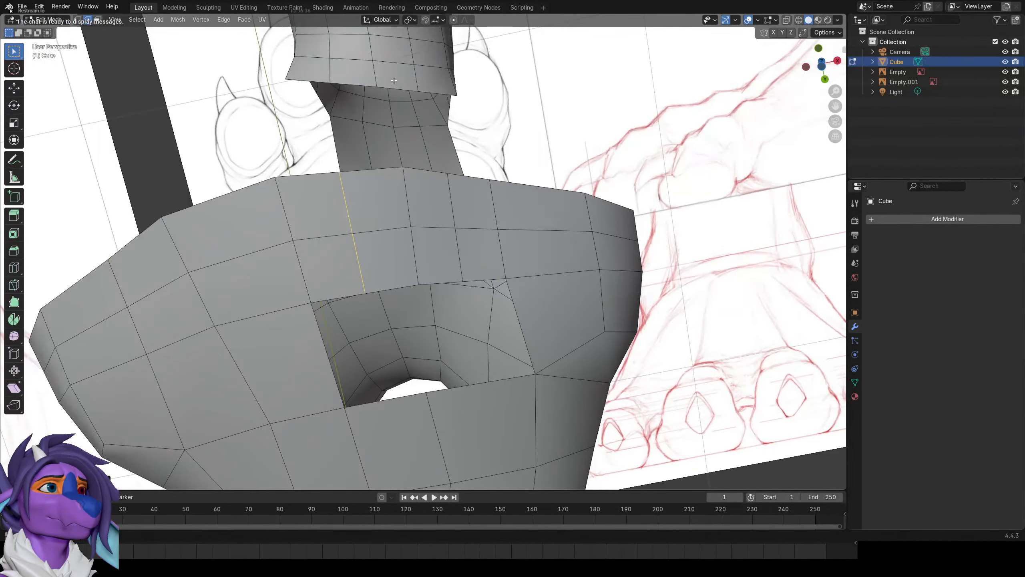
pyautogui.click(403, 141)
pyautogui.press('f')
pyautogui.click(427, 102)
pyautogui.press('f')
pyautogui.click(325, 130)
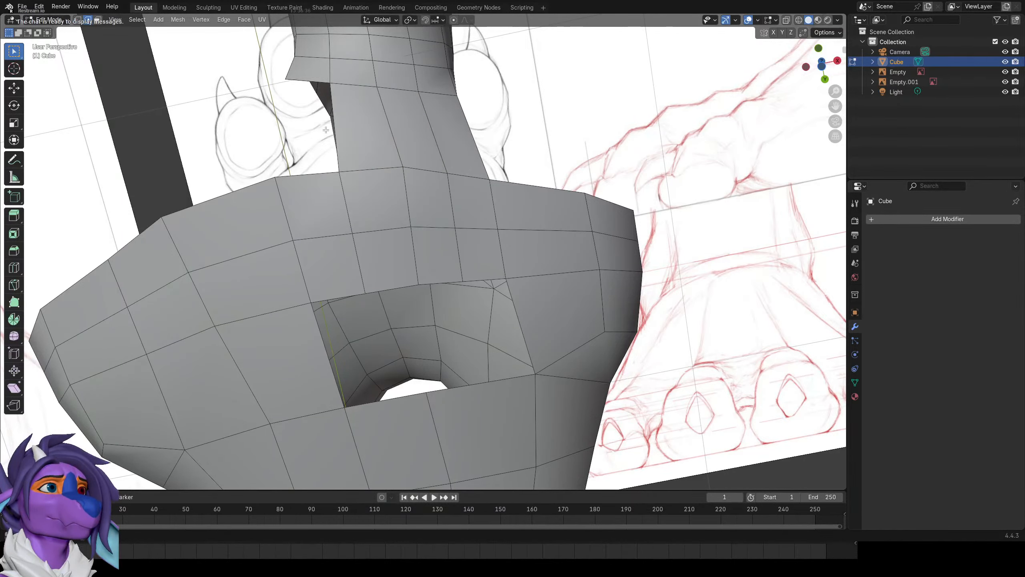
# Extrude the front edge row of the opening on the foot's underside and fill faces between it and the surrounding edges.
pyautogui.keyDown('shift'); pyautogui.moveTo(364, 261); pyautogui.dragTo(386, 149, button='middle'); pyautogui.keyUp('shift')
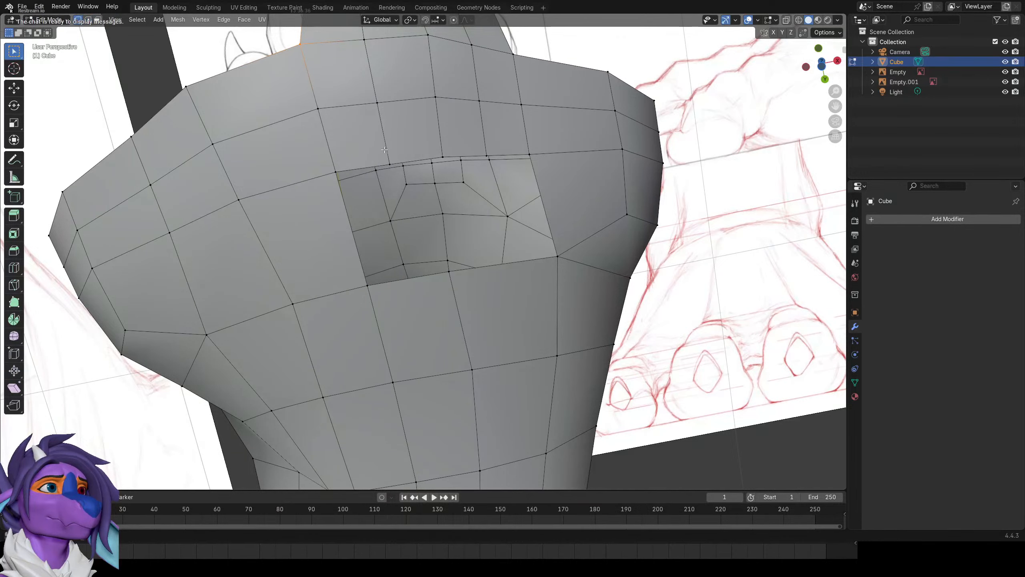
pyautogui.press('g')
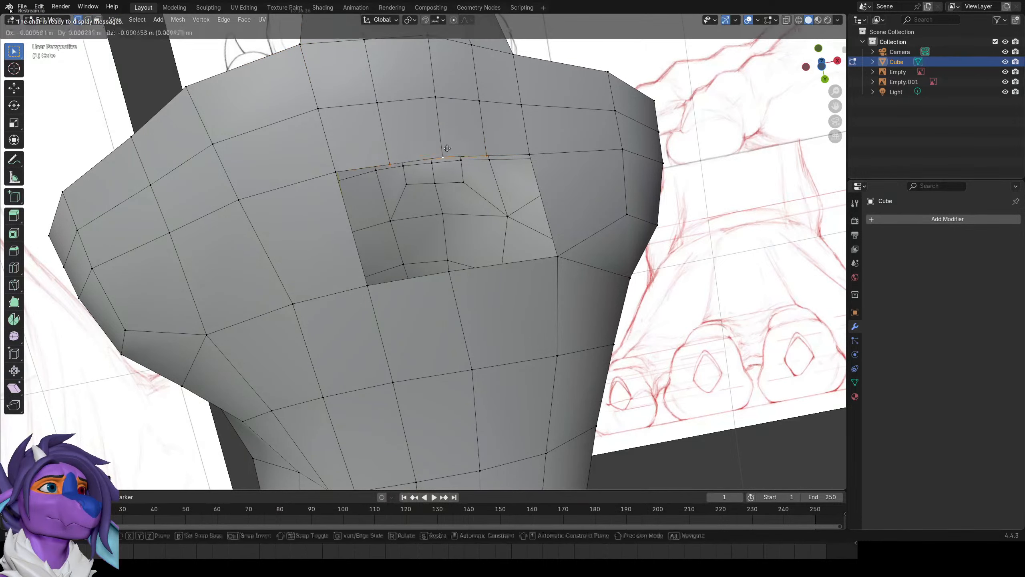
pyautogui.click(452, 205)
pyautogui.press('f')
pyautogui.press('f')
pyautogui.press('f')
pyautogui.press('f')
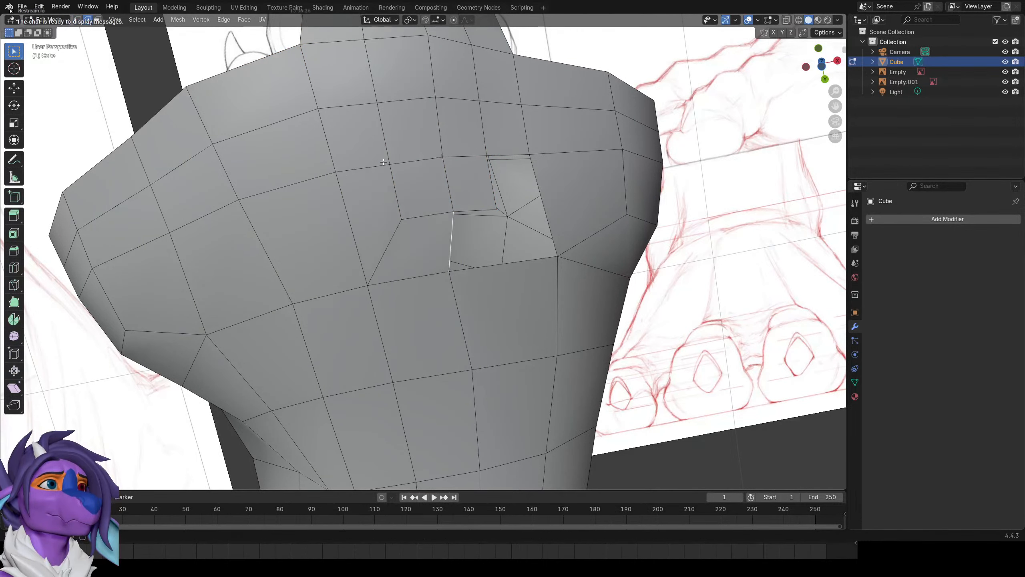
# Move the selected edge at the lower front rim of the foot's side opening.
pyautogui.scroll(-3, 383, 161)
pyautogui.keyDown('shift'); pyautogui.moveTo(384, 161); pyautogui.dragTo(400, 243, button='middle'); pyautogui.keyUp('shift')
pyautogui.moveTo(460, 149)
pyautogui.mouseDown(button='middle')
pyautogui.moveTo(418, 304)
pyautogui.moveTo(370, 222)
pyautogui.moveTo(388, 174)
pyautogui.moveTo(436, 121)
pyautogui.mouseUp(button='middle')
pyautogui.scroll(3, 371, 222)
pyautogui.moveTo(494, 201); pyautogui.dragTo(431, 247, button='middle')
pyautogui.scroll(-2, 492, 230)
pyautogui.scroll(2, 524, 203)
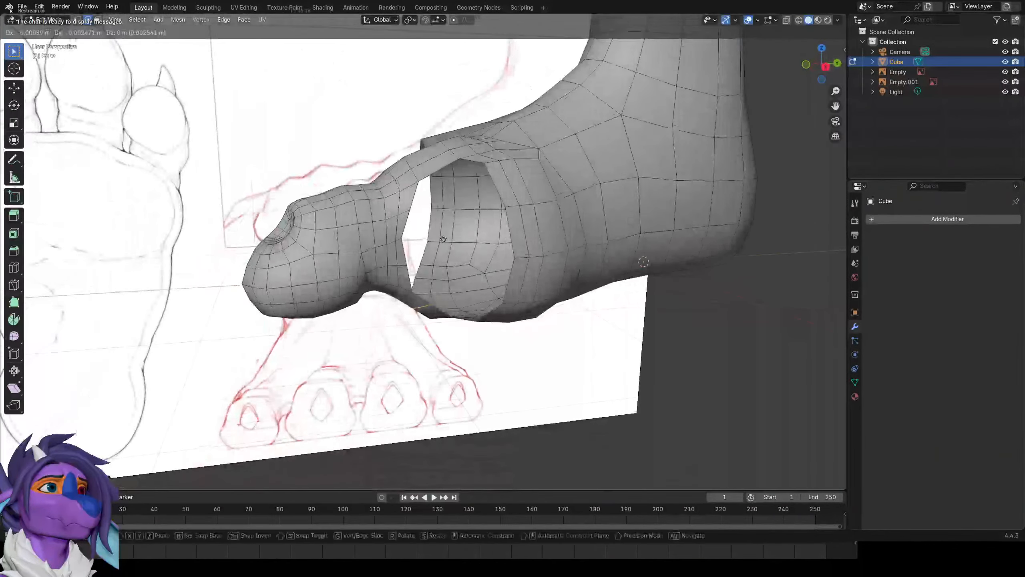
pyautogui.press('g')
pyautogui.click(431, 247)
# Add loop cuts through the faces at the upper rim of the foot's side opening.
pyautogui.hotkey('ctrl', 'e')
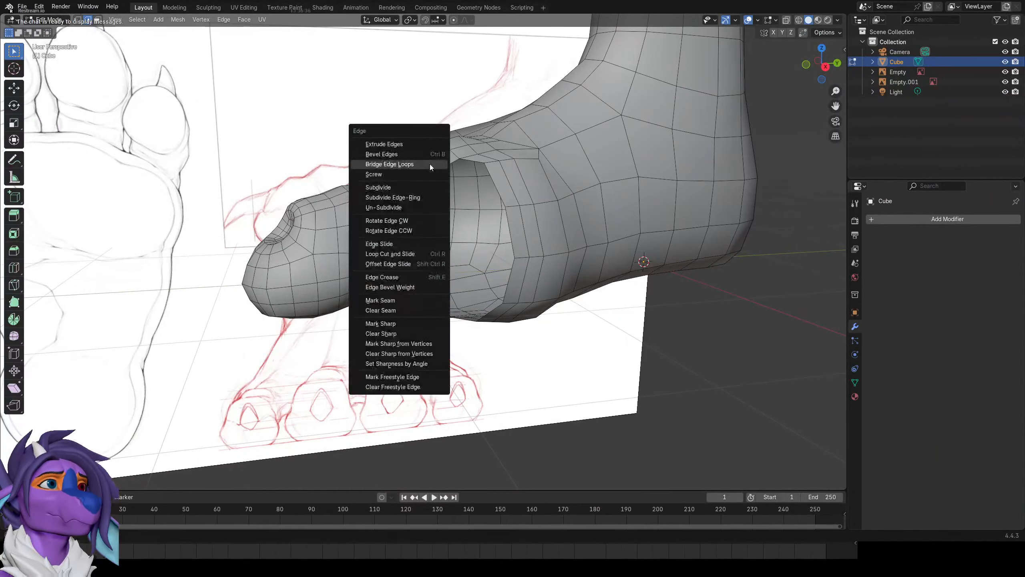
pyautogui.press('Escape')
pyautogui.hotkey('ctrl', 'r')
pyautogui.click(439, 158)
pyautogui.click(439, 158)
pyautogui.click(439, 159)
pyautogui.click(439, 158)
pyautogui.keyDown('shift'); pyautogui.moveTo(404, 238); pyautogui.dragTo(316, 203, button='middle'); pyautogui.keyUp('shift')
pyautogui.scroll(2, 299, 161)
pyautogui.press('1')
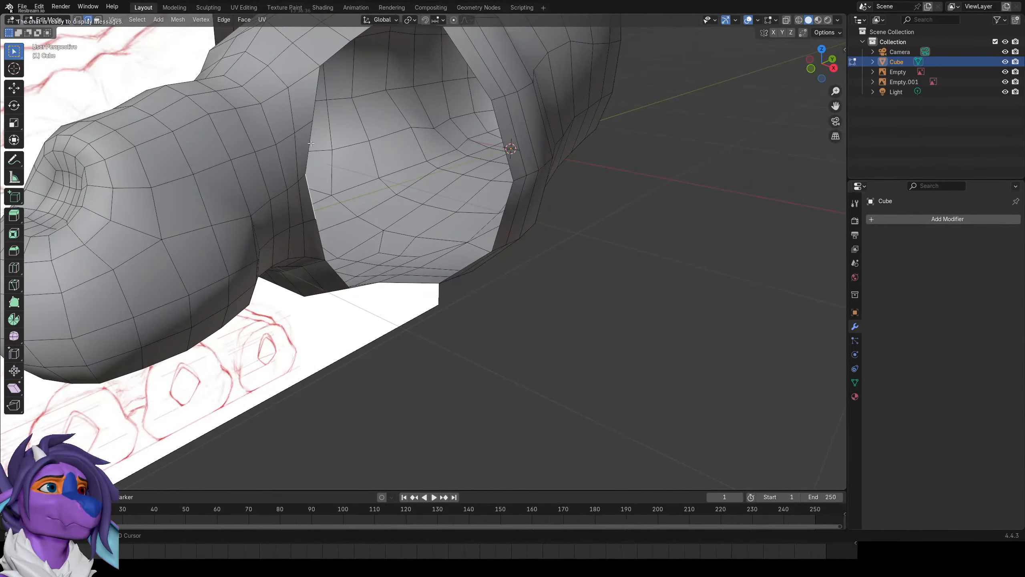
# Extrude the edge rows on both sides of the toe's base outward along X.
pyautogui.moveTo(319, 121); pyautogui.dragTo(408, 134, button='middle')
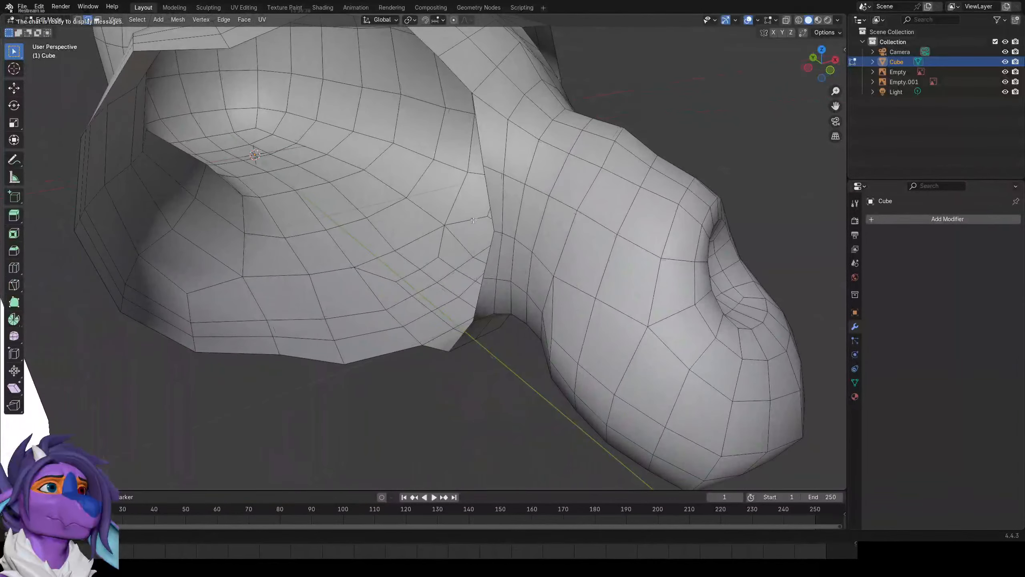
pyautogui.keyDown('shift'); pyautogui.click(497, 210); pyautogui.keyUp('shift')
pyautogui.scroll(-1, 497, 211)
pyautogui.moveTo(497, 211); pyautogui.dragTo(444, 126, button='middle')
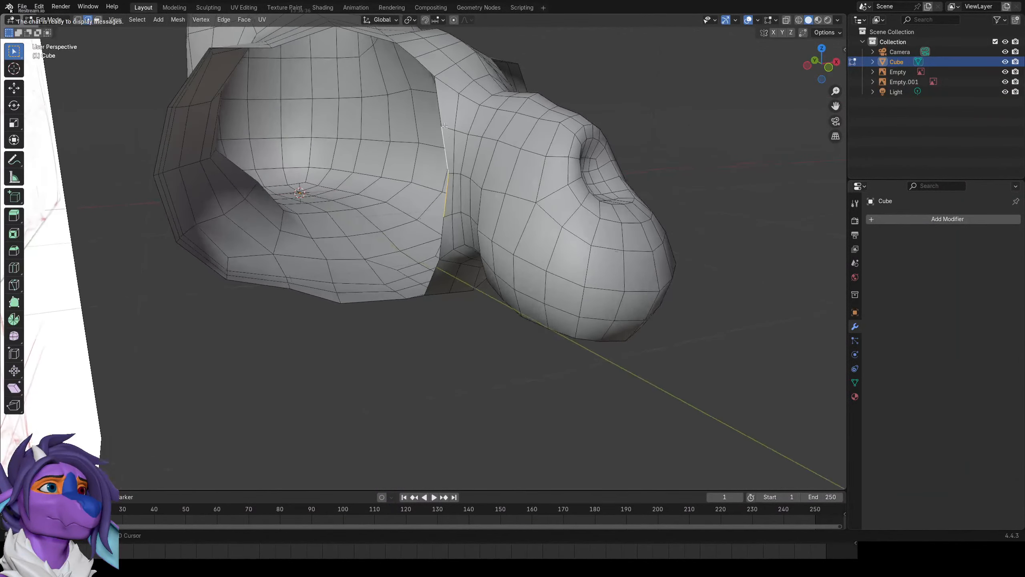
pyautogui.moveTo(448, 230); pyautogui.dragTo(466, 207, button='middle')
pyautogui.keyDown('shift'); pyautogui.click(399, 207); pyautogui.keyUp('shift')
pyautogui.scroll(-1, 404, 225)
pyautogui.press('e')
pyautogui.press('x')
pyautogui.click(441, 229)
# Add a centred lengthwise loop cut to each of the two strips extruded beside the toe's base.
pyautogui.hotkey('ctrl', 'r')
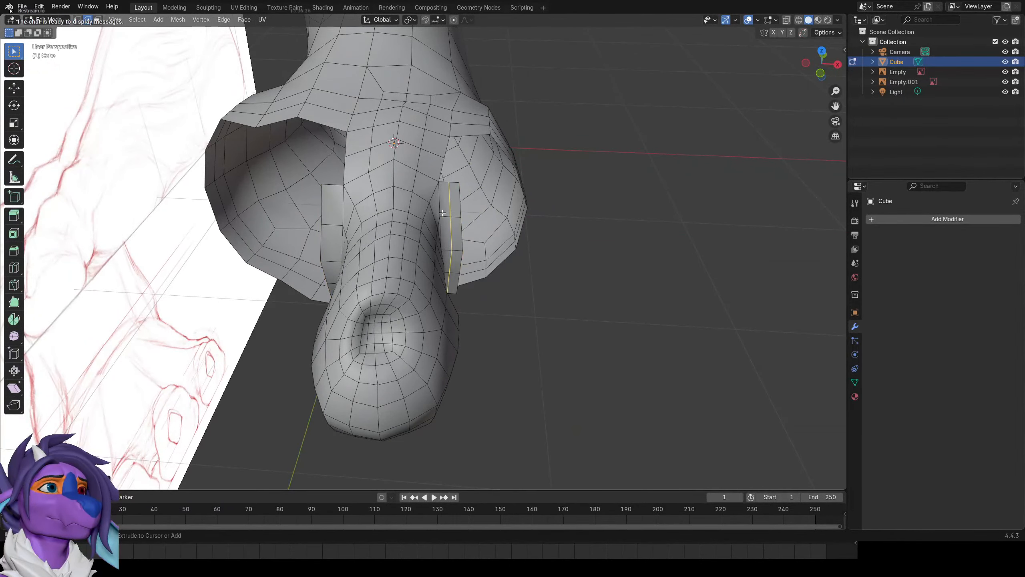
pyautogui.click(330, 229)
pyautogui.rightClick(330, 227)
pyautogui.moveTo(501, 38); pyautogui.dragTo(485, 50, button='middle')
pyautogui.scroll(3, 519, 264)
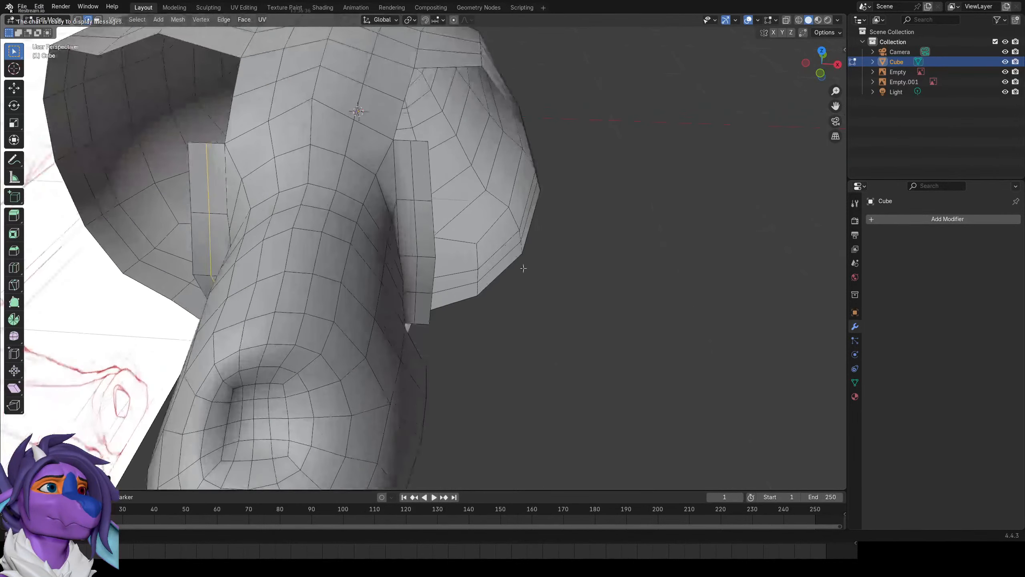
pyautogui.moveTo(522, 268); pyautogui.dragTo(509, 335, button='middle')
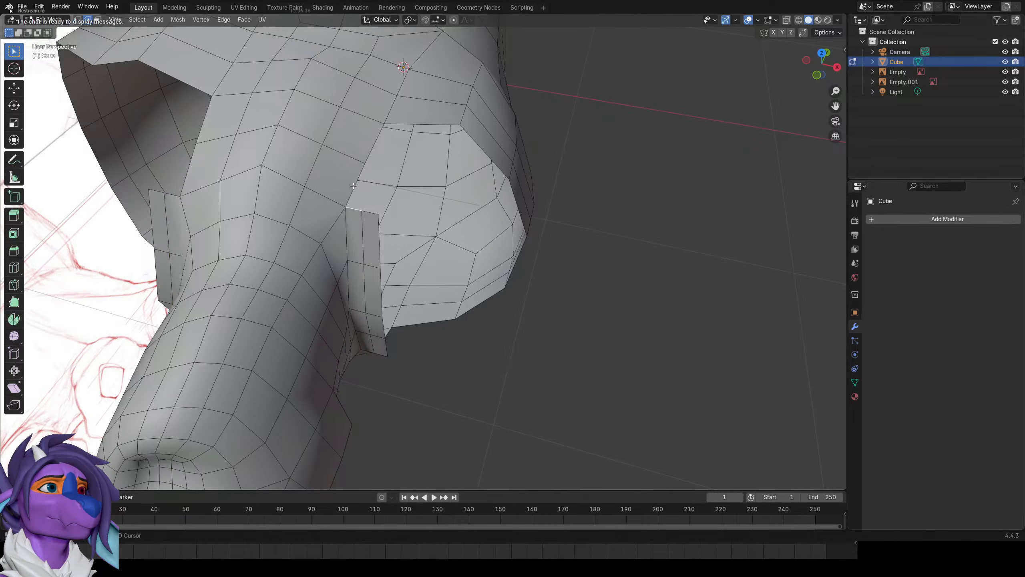
# Fill faces between the two side strips at the toe's base and the adjoining rim of the foot.
pyautogui.press('f')
pyautogui.hotkey('ctrl', 'z')
pyautogui.press('f')
pyautogui.keyDown('shift'); pyautogui.moveTo(372, 212); pyautogui.dragTo(505, 206, button='middle'); pyautogui.keyUp('shift')
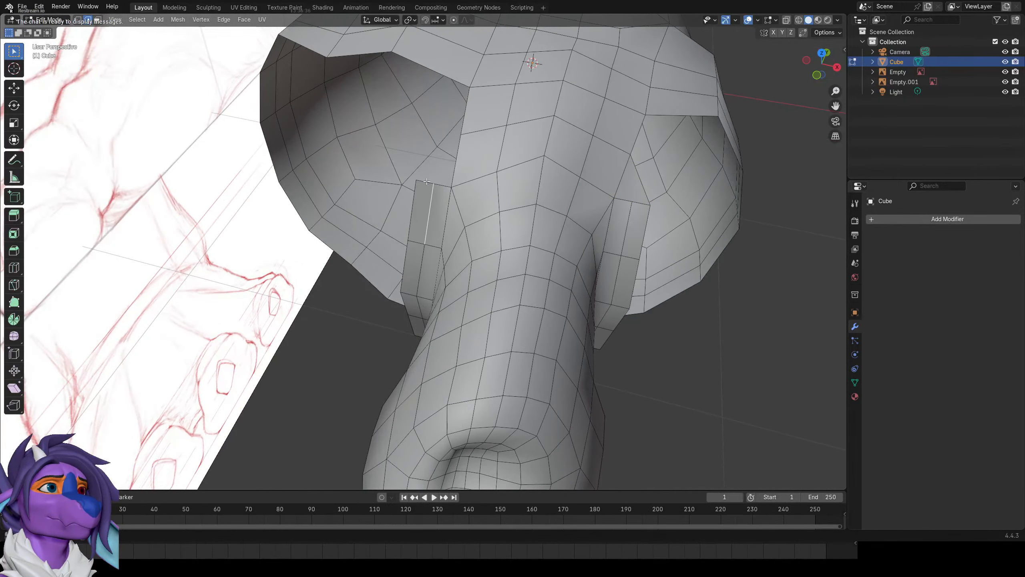
pyautogui.moveTo(454, 167)
pyautogui.mouseDown(button='middle')
pyautogui.moveTo(443, 167)
pyautogui.moveTo(456, 155)
pyautogui.mouseUp(button='middle')
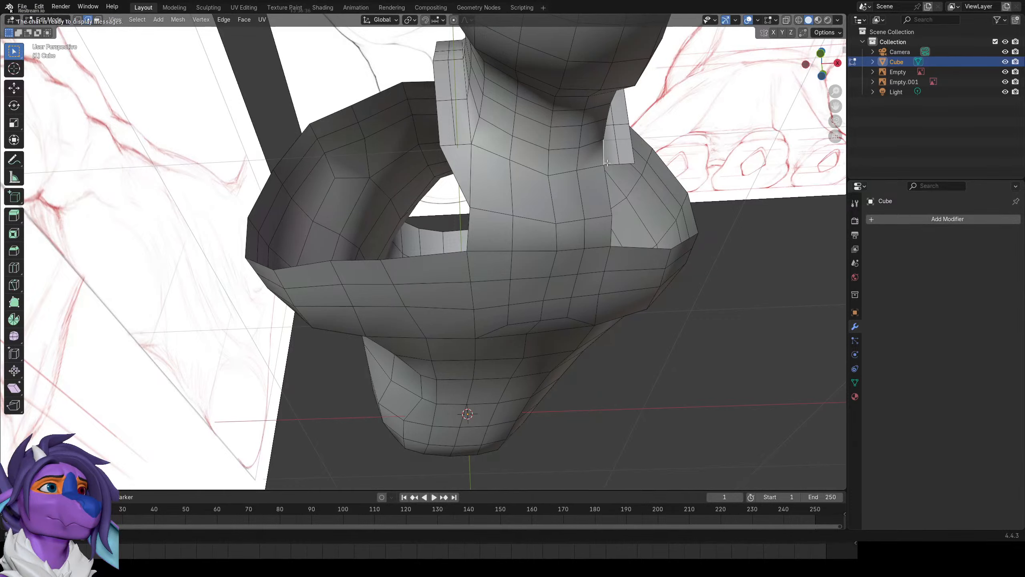
pyautogui.moveTo(608, 163); pyautogui.dragTo(415, 123, button='middle')
pyautogui.press('KP_7')
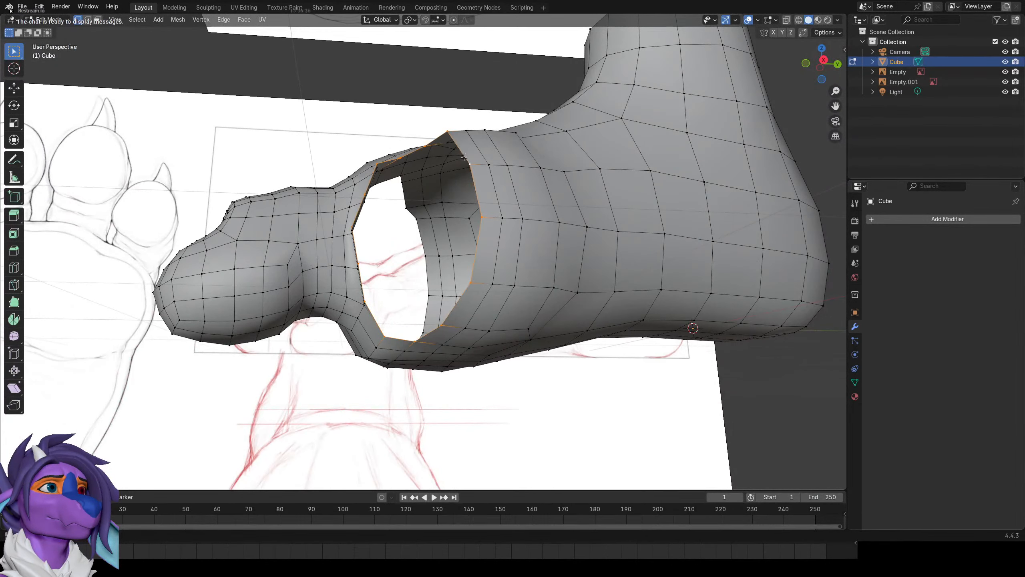
# Turn on the Statistics viewport overlay while the side opening's edge loop is selected.
pyautogui.click(758, 19)
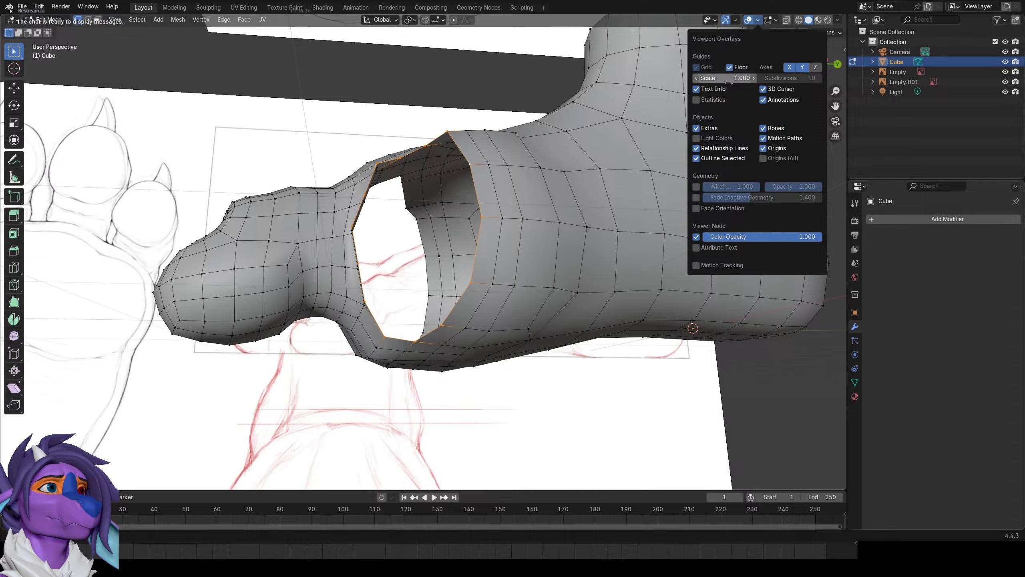
pyautogui.click(716, 101)
pyautogui.keyDown('shift'); pyautogui.moveTo(364, 208); pyautogui.dragTo(259, 218, button='middle'); pyautogui.keyUp('shift')
pyautogui.scroll(-2, 310, 236)
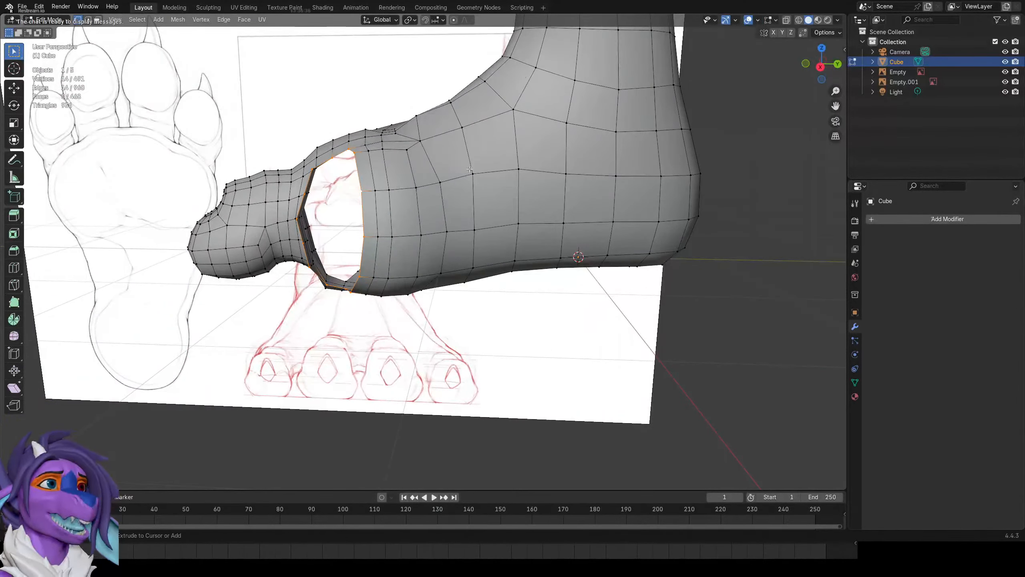
# Add centred loop cuts running lengthwise around the side and heel of the foot, and undo the last one.
pyautogui.hotkey('ctrl', 'r')
pyautogui.click(478, 190)
pyautogui.hotkey('ctrl', 'r')
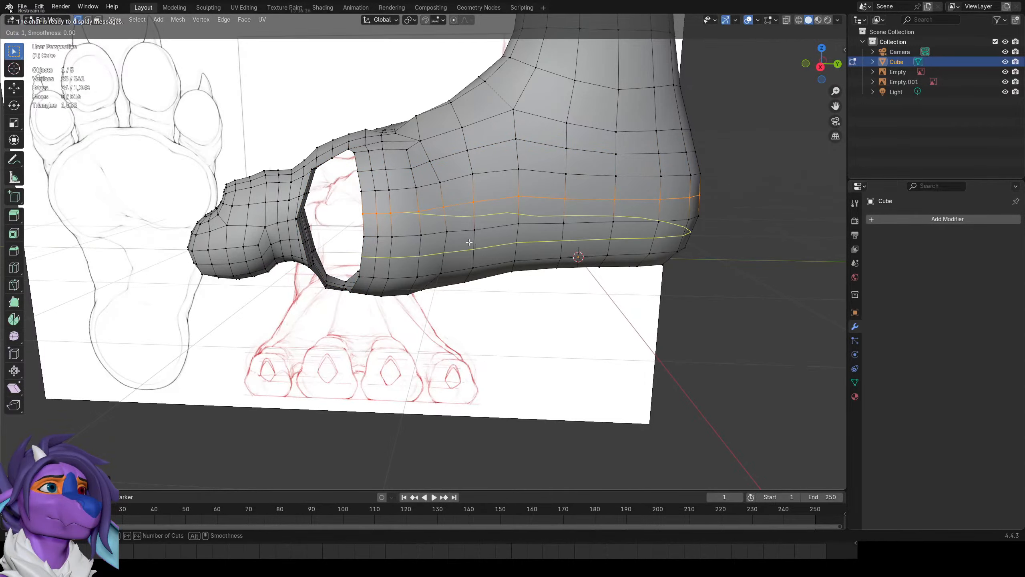
pyautogui.click(480, 236)
pyautogui.rightClick(480, 236)
pyautogui.moveTo(480, 236); pyautogui.dragTo(710, 122, button='middle')
pyautogui.hotkey('ctrl', 'r')
pyautogui.click(439, 241)
pyautogui.rightClick(439, 241)
pyautogui.moveTo(438, 240); pyautogui.dragTo(420, 255, button='middle')
pyautogui.hotkey('ctrl', 'z')
pyautogui.scroll(2, 451, 270)
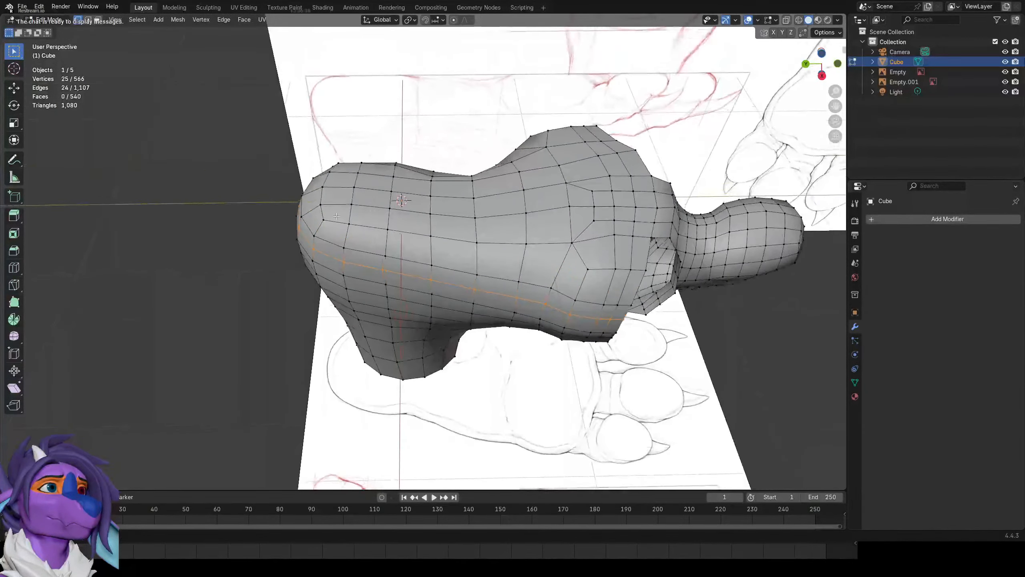
# Delete the selected loop across the back of the heel to open a hole there.
pyautogui.keyDown('alt'); pyautogui.click(372, 199); pyautogui.keyUp('alt')
pyautogui.press('x')
pyautogui.click(376, 179)
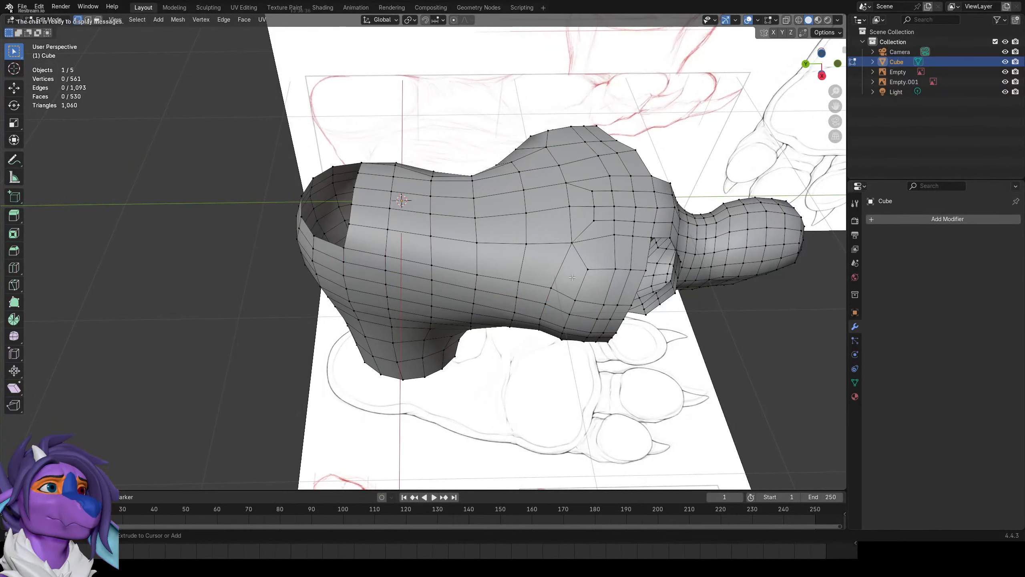
# Add two more centred loop cuts lengthwise through the foot between the front rim and the heel hole.
pyautogui.hotkey('ctrl', 'r')
pyautogui.click(578, 277)
pyautogui.rightClick(578, 278)
pyautogui.moveTo(577, 277); pyautogui.dragTo(434, 270, button='middle')
pyautogui.click(337, 240)
pyautogui.rightClick(337, 240)
# Try to scale the selected vertices on the front part of the foot along X.
pyautogui.moveTo(469, 327)
pyautogui.mouseDown(button='middle')
pyautogui.moveTo(432, 324)
pyautogui.moveTo(409, 293)
pyautogui.moveTo(402, 253)
pyautogui.moveTo(430, 172)
pyautogui.moveTo(443, 189)
pyautogui.mouseUp(button='middle')
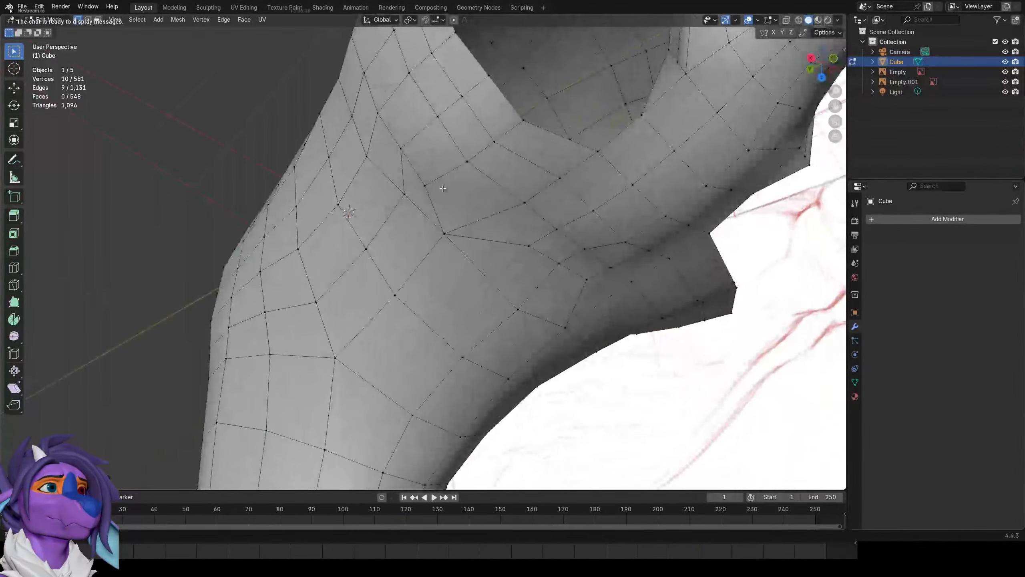
pyautogui.moveTo(539, 237); pyautogui.dragTo(429, 128, button='middle')
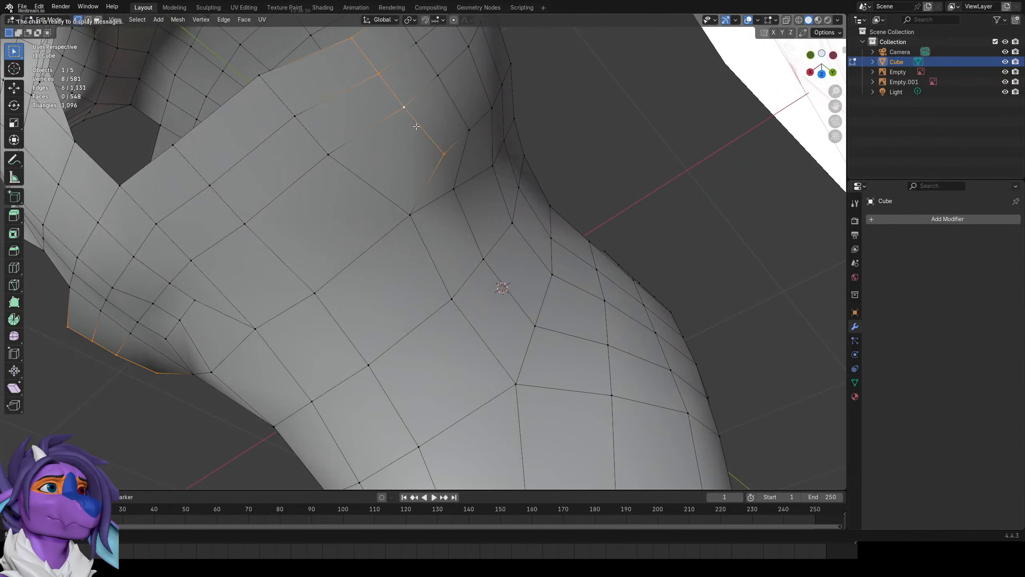
pyautogui.press('s')
pyautogui.press('x')
pyautogui.click(390, 146)
pyautogui.moveTo(426, 152); pyautogui.dragTo(467, 245, button='middle')
pyautogui.hotkey('ctrl', 'z')
pyautogui.hotkey('ctrl', 'z')
# Delete the selected geometry on the foot and add a centred loop cut through the neighbouring faces.
pyautogui.click(408, 188)
pyautogui.press('x')
pyautogui.click(442, 189)
pyautogui.scroll(3, 384, 183)
pyautogui.hotkey('ctrl', 'r')
pyautogui.click(468, 250)
pyautogui.rightClick(468, 250)
pyautogui.keyDown('alt'); pyautogui.click(481, 202); pyautogui.keyUp('alt')
# Extrude the foot's edge row along the side opening forward along Y toward the toe.
pyautogui.moveTo(508, 214); pyautogui.dragTo(420, 269, button='middle')
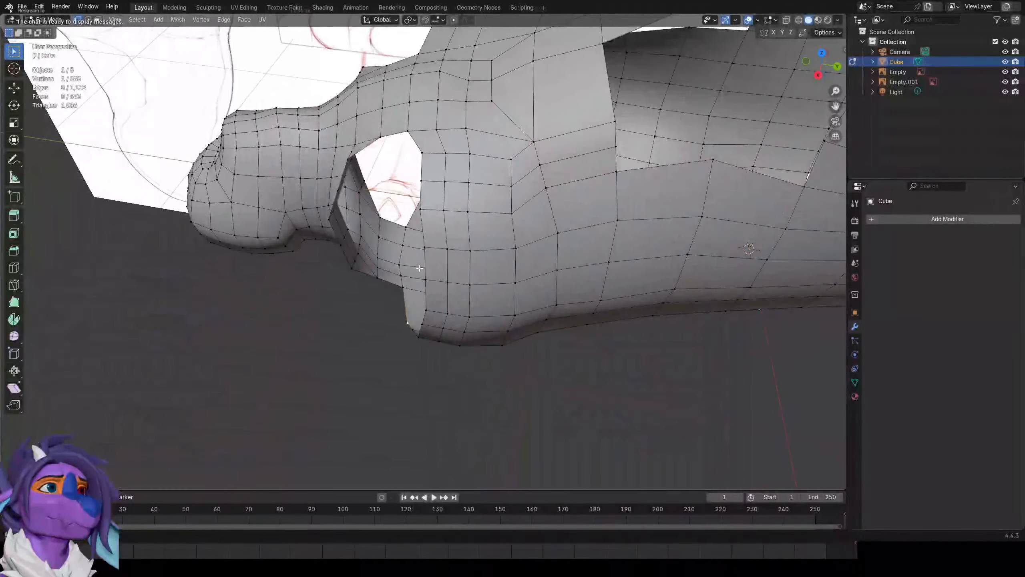
pyautogui.keyDown('ctrl'); pyautogui.click(422, 150); pyautogui.keyUp('ctrl')
pyautogui.press('e')
pyautogui.rightClick(452, 169)
pyautogui.press('g')
pyautogui.press('y')
pyautogui.click(421, 172)
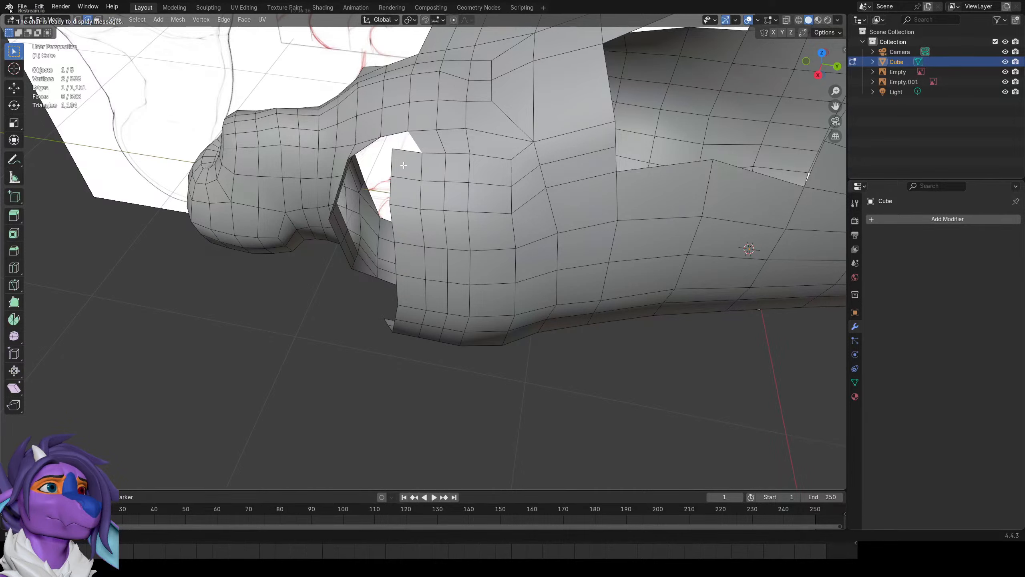
# Reposition the outer edge row of the extruded side strip and add a centred loop cut through the strip.
pyautogui.keyDown('ctrl'); pyautogui.click(395, 202); pyautogui.keyUp('ctrl')
pyautogui.moveTo(394, 196); pyautogui.dragTo(445, 191, button='middle')
pyautogui.press('g')
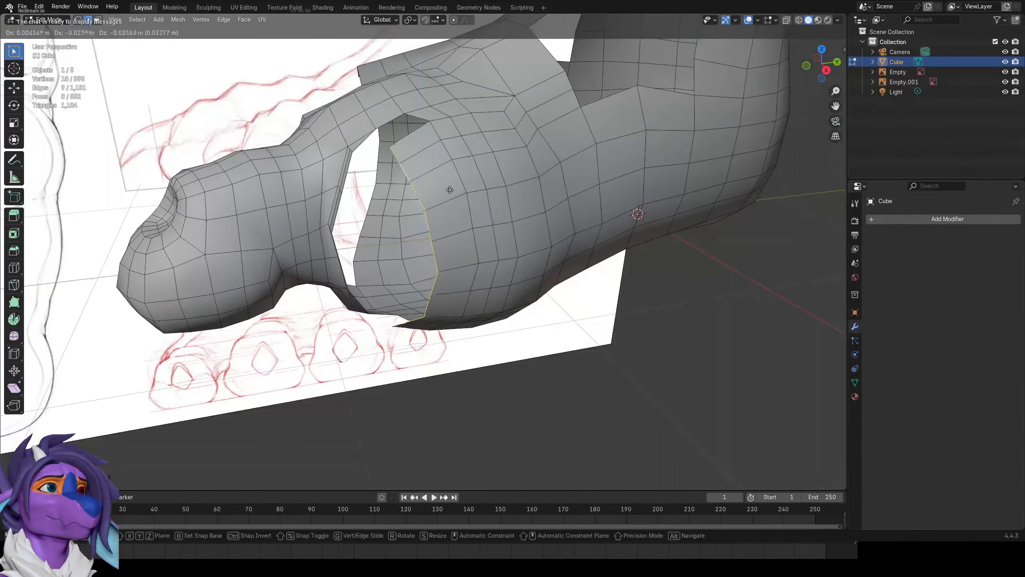
pyautogui.click(428, 126)
pyautogui.hotkey('ctrl', 'r')
pyautogui.click(421, 141)
pyautogui.rightClick(420, 141)
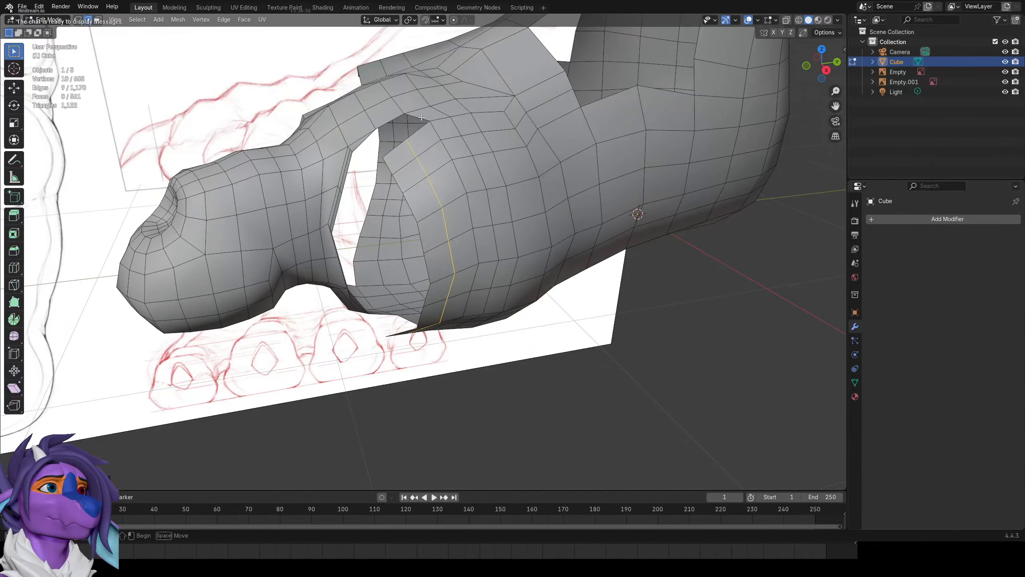
# Fill the gaps between the extruded side strip and the foot on the top and on the underside.
pyautogui.press('f')
pyautogui.press('f')
pyautogui.moveTo(420, 133); pyautogui.dragTo(434, 56, button='middle')
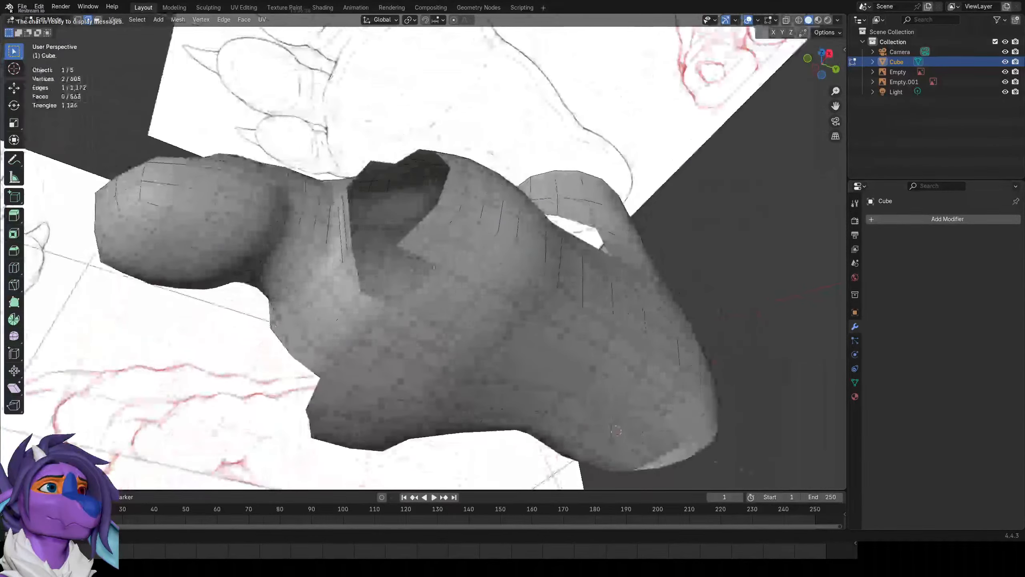
pyautogui.click(433, 271)
pyautogui.press('f')
pyautogui.press('f')
# Smooth the selected vertices across the top and side of the foot behind the side opening.
pyautogui.keyDown('alt'); pyautogui.click(413, 231); pyautogui.keyUp('alt')
pyautogui.moveTo(413, 231); pyautogui.dragTo(524, 270, button='middle')
pyautogui.scroll(1, 483, 301)
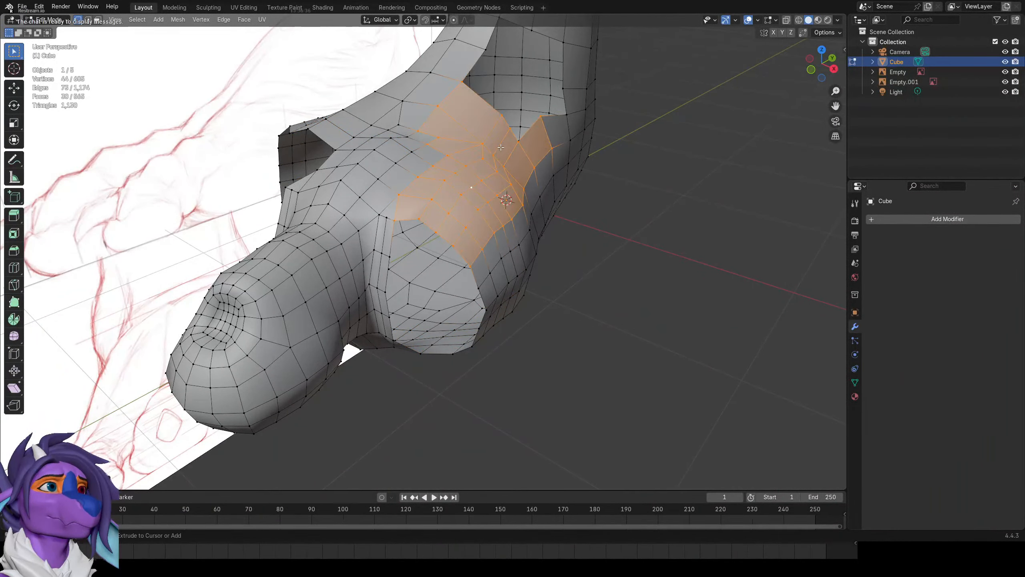
pyautogui.rightClick(514, 180)
pyautogui.click(514, 181)
pyautogui.scroll(-2, 514, 181)
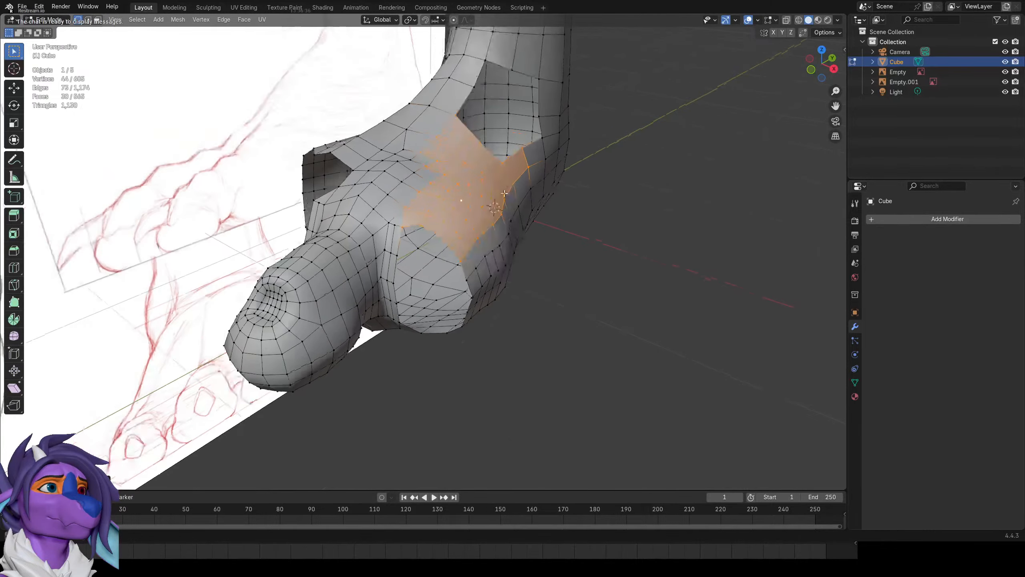
# Move the short edge rows behind the side opening on the foot's underside and on its top to even out the surface.
pyautogui.moveTo(509, 258); pyautogui.dragTo(451, 260, button='middle')
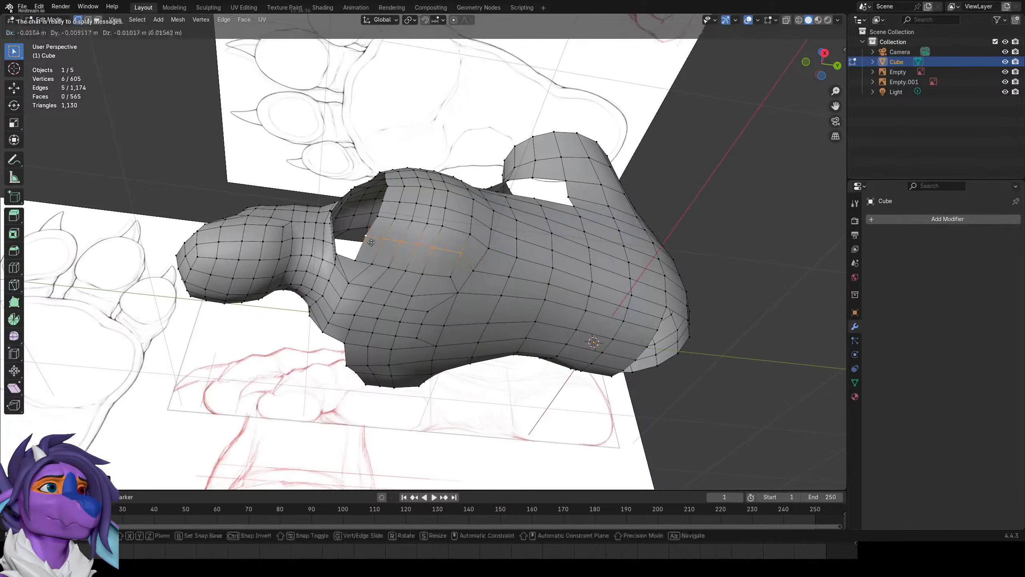
pyautogui.moveTo(372, 237); pyautogui.dragTo(483, 215, button='middle')
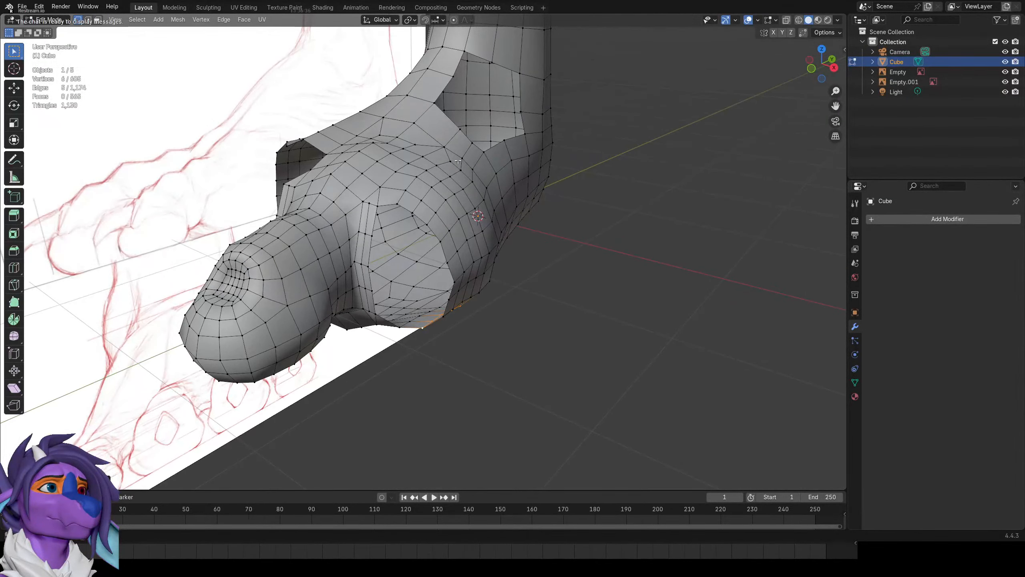
pyautogui.moveTo(415, 214); pyautogui.dragTo(460, 188, button='middle')
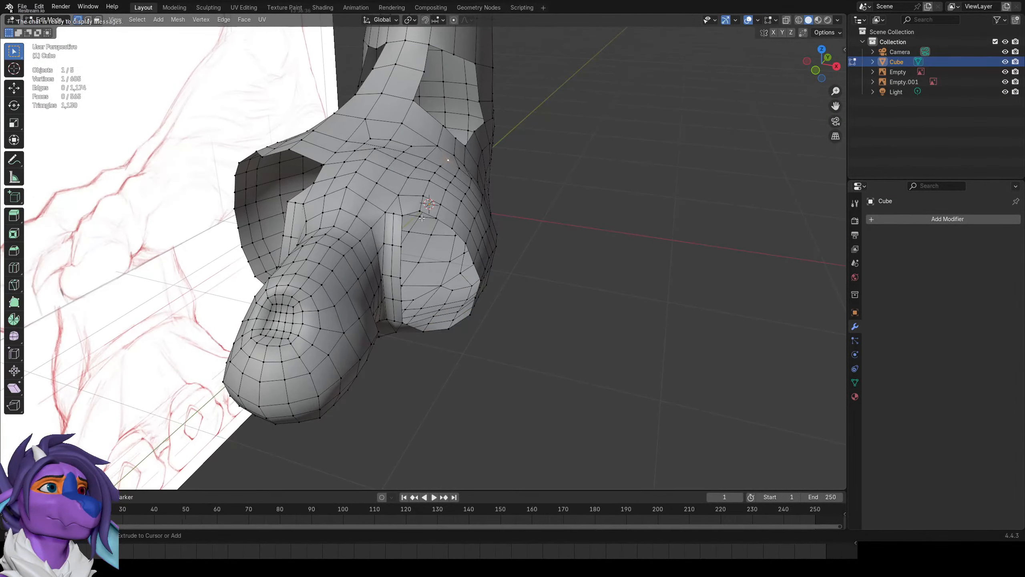
pyautogui.keyDown('alt'); pyautogui.click(423, 205); pyautogui.keyUp('alt')
pyautogui.press('g')
pyautogui.click(419, 205)
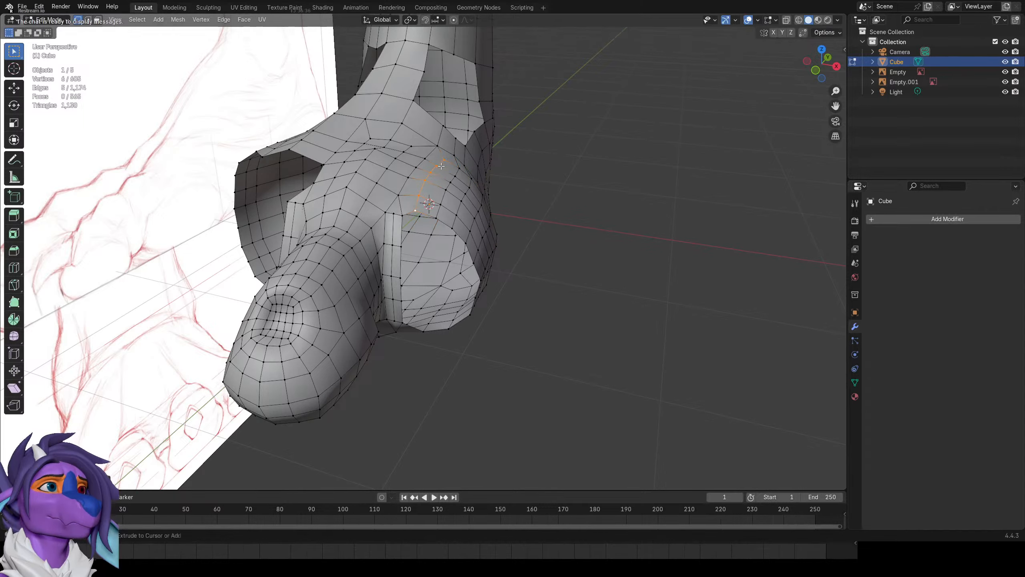
# Add a loop cut on top of the foot behind the side opening and detach the toe from the foot.
pyautogui.hotkey('ctrl', 'r')
pyautogui.click(445, 165)
pyautogui.moveTo(445, 164)
pyautogui.mouseDown(button='middle')
pyautogui.moveTo(509, 149)
pyautogui.moveTo(310, 232)
pyautogui.moveTo(306, 196)
pyautogui.mouseUp(button='middle')
pyautogui.keyDown('shift'); pyautogui.click(497, 154); pyautogui.keyUp('shift')
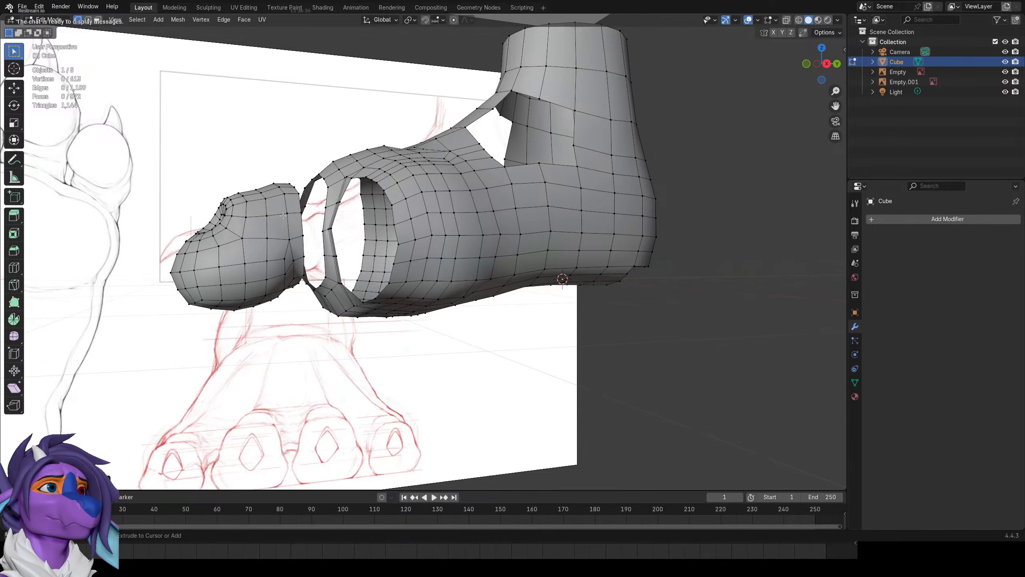
# Duplicate the detached toe and position a scaled-down copy over the small outer toe of the bottom-view reference.
pyautogui.press('l')
pyautogui.press('ctrl+KP_7')
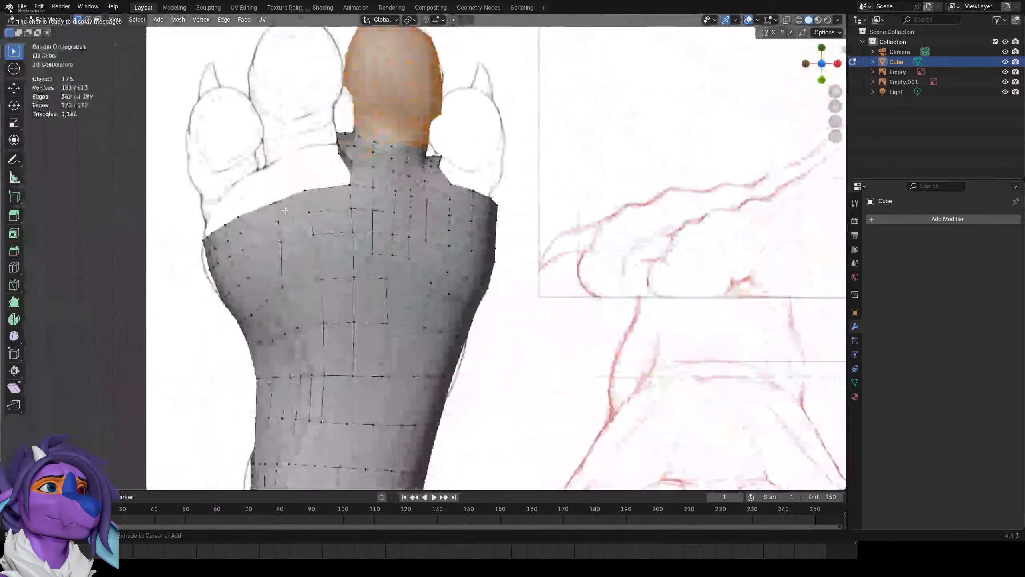
pyautogui.keyDown('shift'); pyautogui.moveTo(343, 158); pyautogui.dragTo(224, 242, button='middle'); pyautogui.keyUp('shift')
pyautogui.hotkey('shift', 'd')
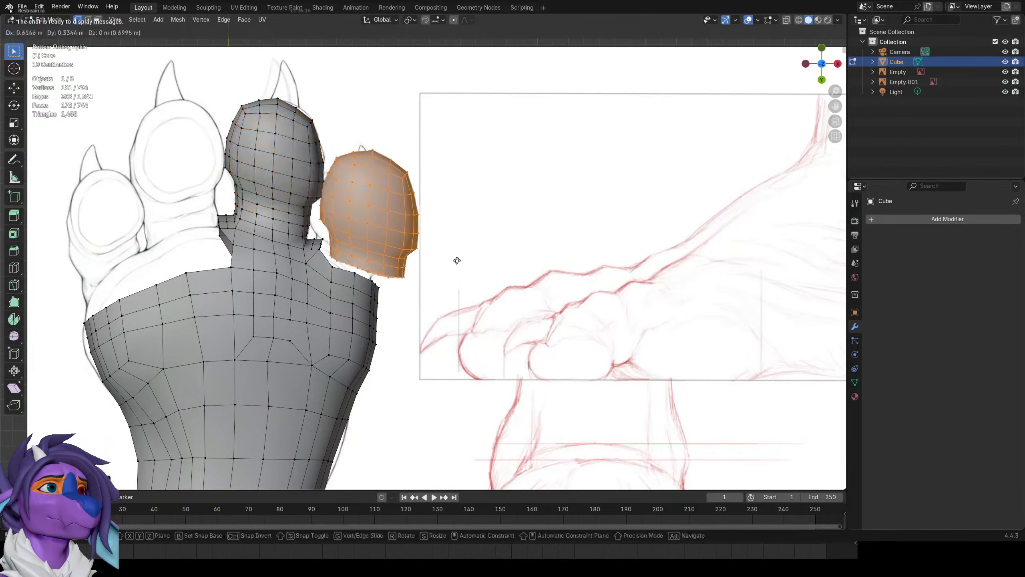
pyautogui.press('s')
pyautogui.click(457, 279)
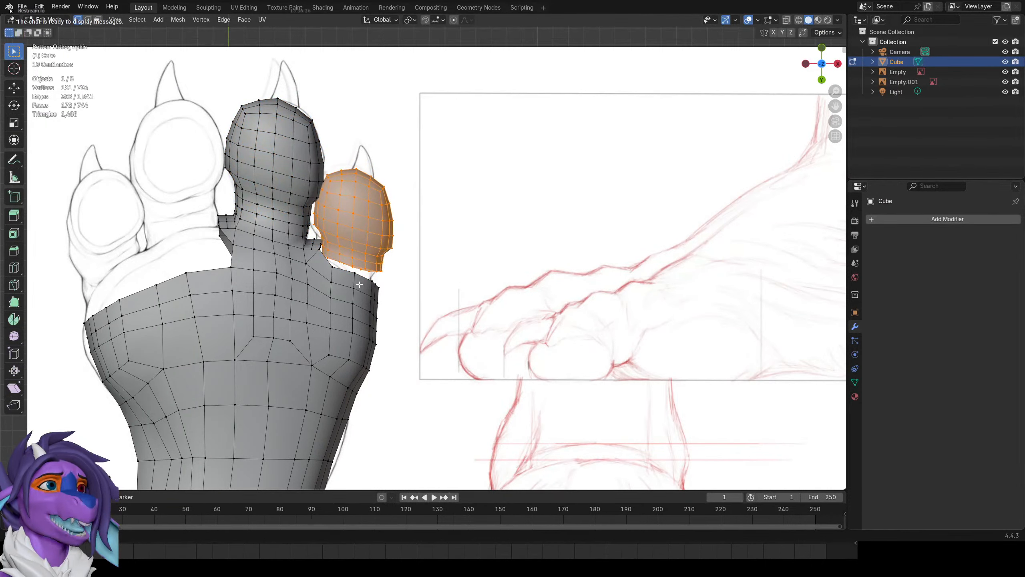
# Bridge the small toe's open edge to the foot's rim and smooth the vertices around the new junction.
pyautogui.keyDown('alt'); pyautogui.click(358, 266); pyautogui.keyUp('alt')
pyautogui.hotkey('ctrl', 'e')
pyautogui.click(370, 267)
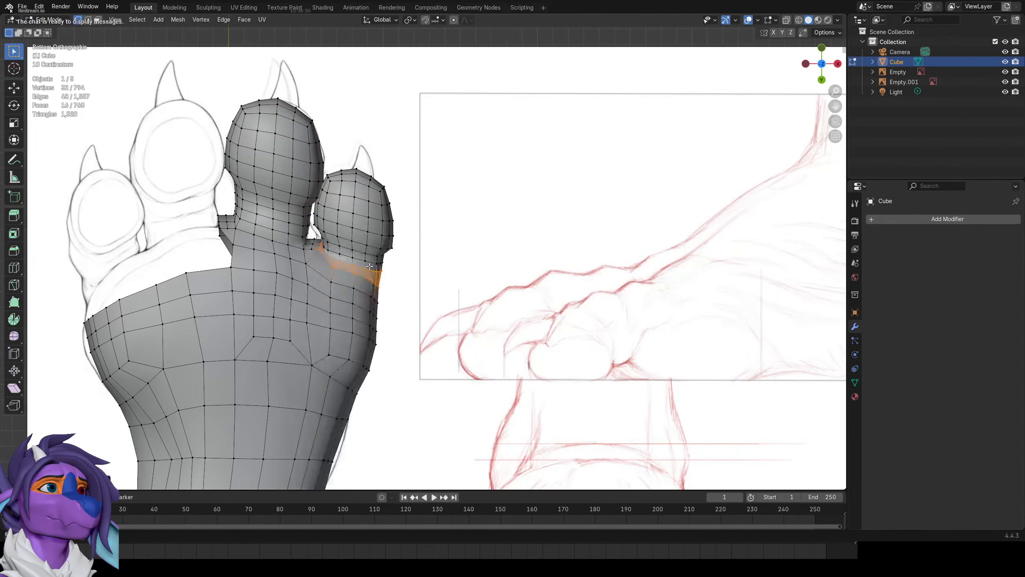
pyautogui.moveTo(369, 266); pyautogui.dragTo(382, 212, button='middle')
pyautogui.rightClick(477, 230)
pyautogui.click(477, 230)
pyautogui.rightClick(476, 226)
pyautogui.click(476, 227)
# Move the uneven vertices on top of the foot just behind the small toe.
pyautogui.scroll(3, 383, 213)
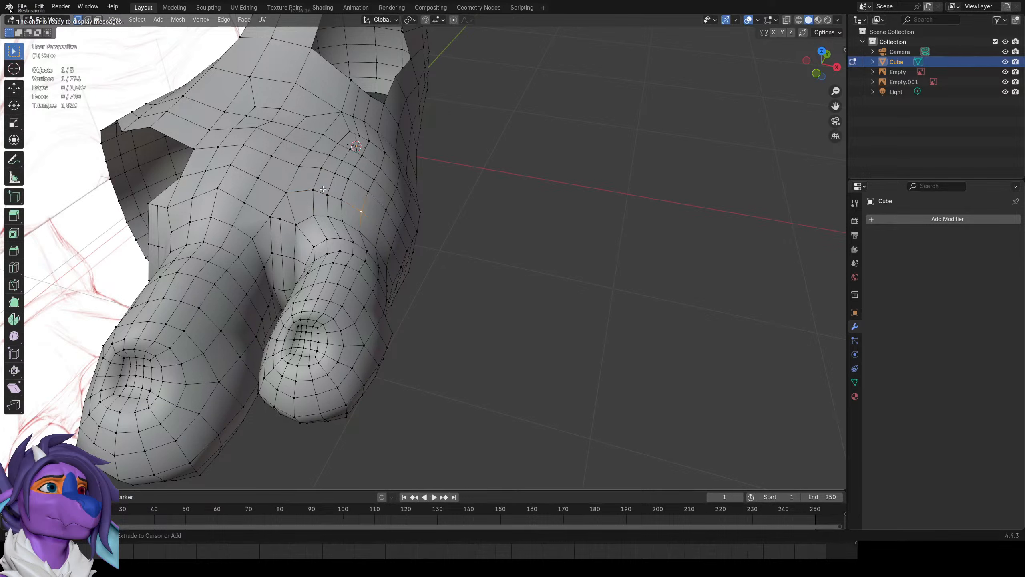
pyautogui.press('g')
pyautogui.click(335, 190)
pyautogui.press('g')
pyautogui.click(350, 214)
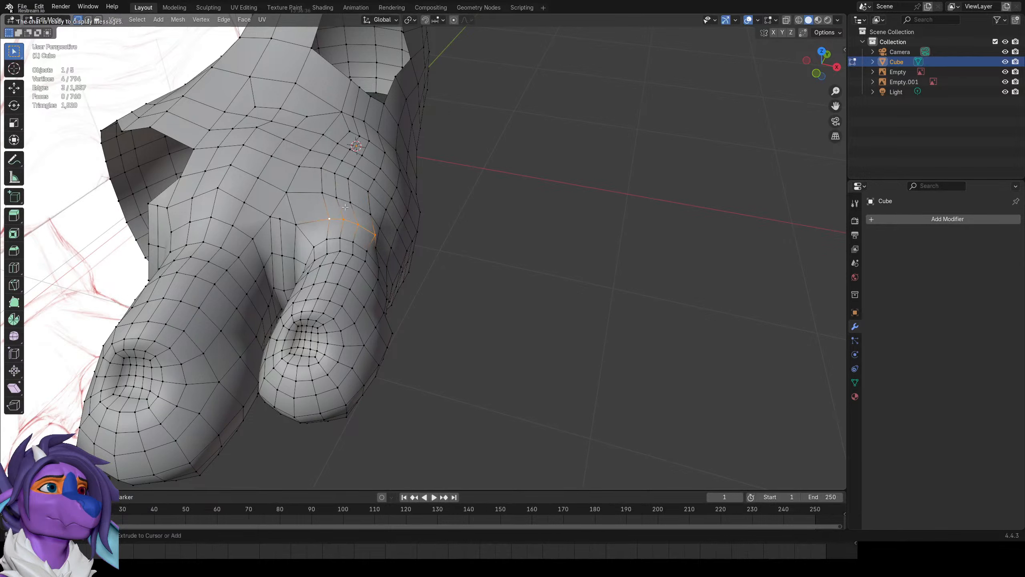
# Expand the selection around the edge row behind the small toe and smooth those vertices.
pyautogui.press('ctrl+KP_Add')
pyautogui.press('ctrl+KP_Add')
pyautogui.press('ctrl+KP_Add')
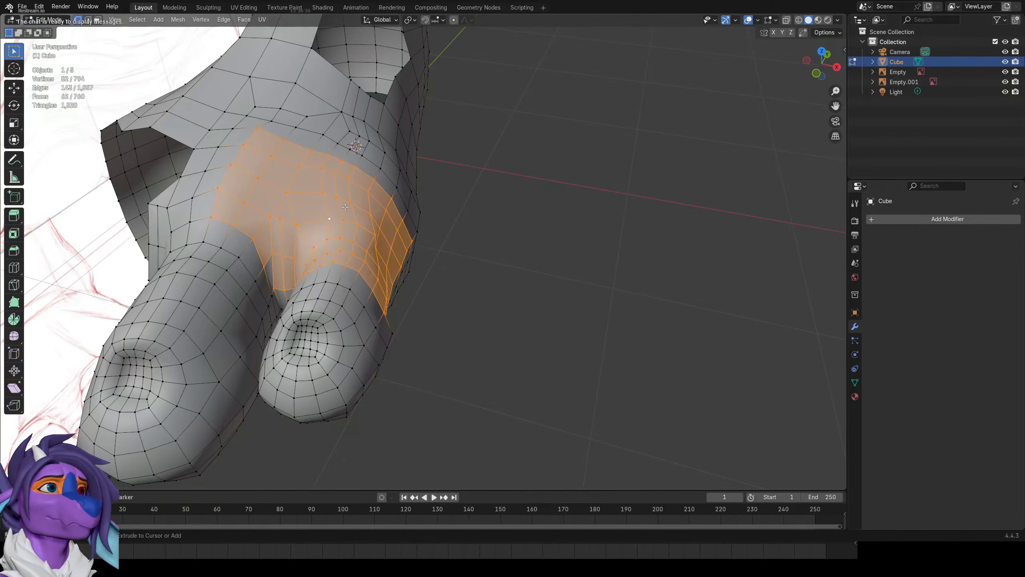
pyautogui.press('ctrl+KP_Subtract')
pyautogui.press('ctrl+KP_Subtract')
pyautogui.rightClick(374, 185)
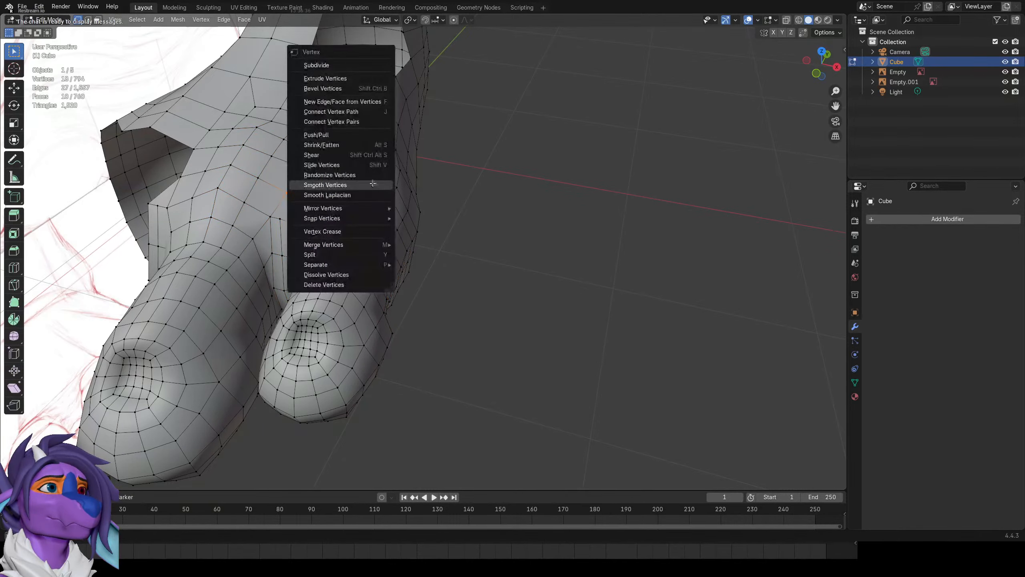
pyautogui.click(375, 185)
# Move a small patch of vertices on top of the foot behind the toes and smooth the surface there.
pyautogui.keyDown('shift'); pyautogui.moveTo(379, 192); pyautogui.dragTo(424, 235, button='middle'); pyautogui.keyUp('shift')
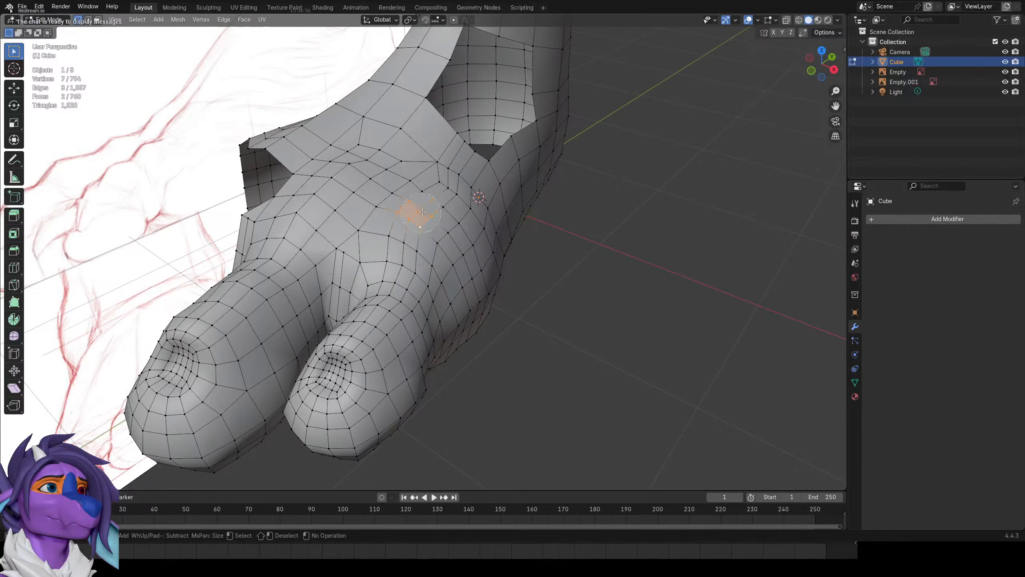
pyautogui.press('g')
pyautogui.click(497, 277)
pyautogui.rightClick(496, 270)
pyautogui.click(496, 270)
pyautogui.moveTo(471, 274); pyautogui.dragTo(447, 137, button='middle')
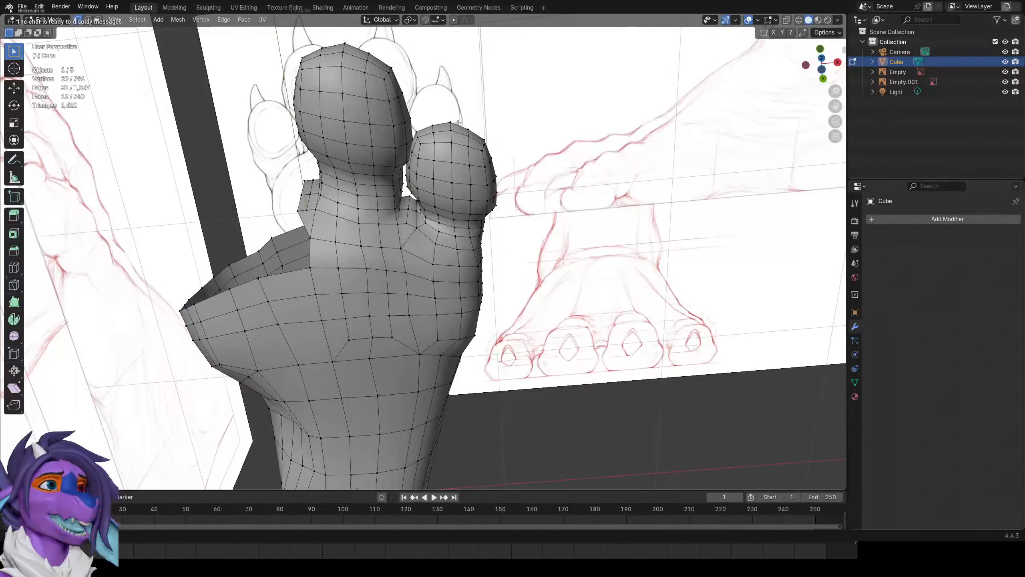
# Add a loop cut near the side opening below the ankle, then extrude an edge and fill faces there.
pyautogui.press('KP_3')
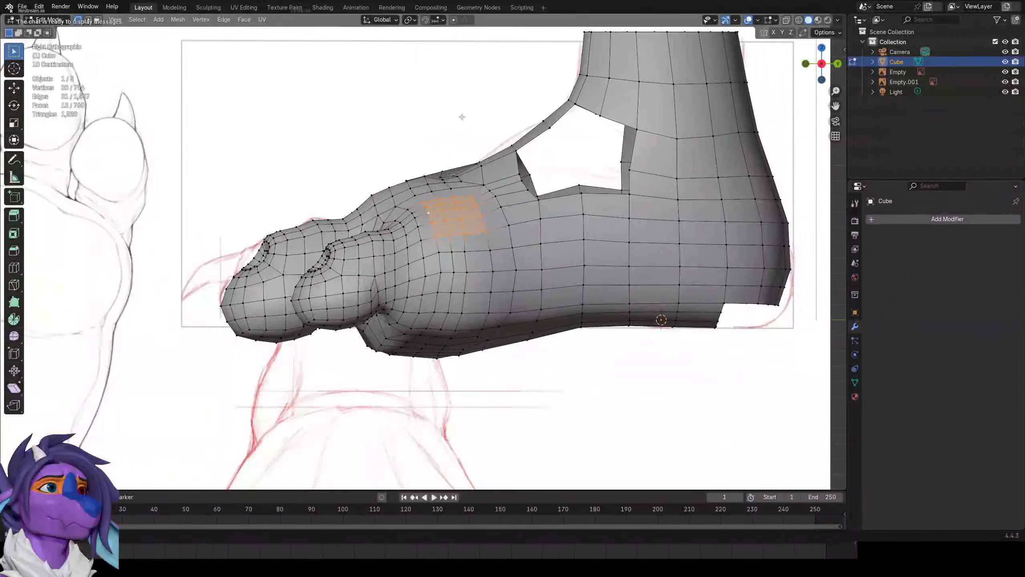
pyautogui.keyDown('shift'); pyautogui.moveTo(472, 126); pyautogui.dragTo(334, 142, button='middle'); pyautogui.keyUp('shift')
pyautogui.moveTo(441, 159); pyautogui.dragTo(513, 222, button='middle')
pyautogui.click(508, 216)
pyautogui.hotkey('ctrl', 'r')
pyautogui.click(506, 208)
pyautogui.rightClick(507, 208)
pyautogui.scroll(1, 487, 214)
pyautogui.press('e')
pyautogui.press('f')
pyautogui.click(433, 239)
pyautogui.press('f')
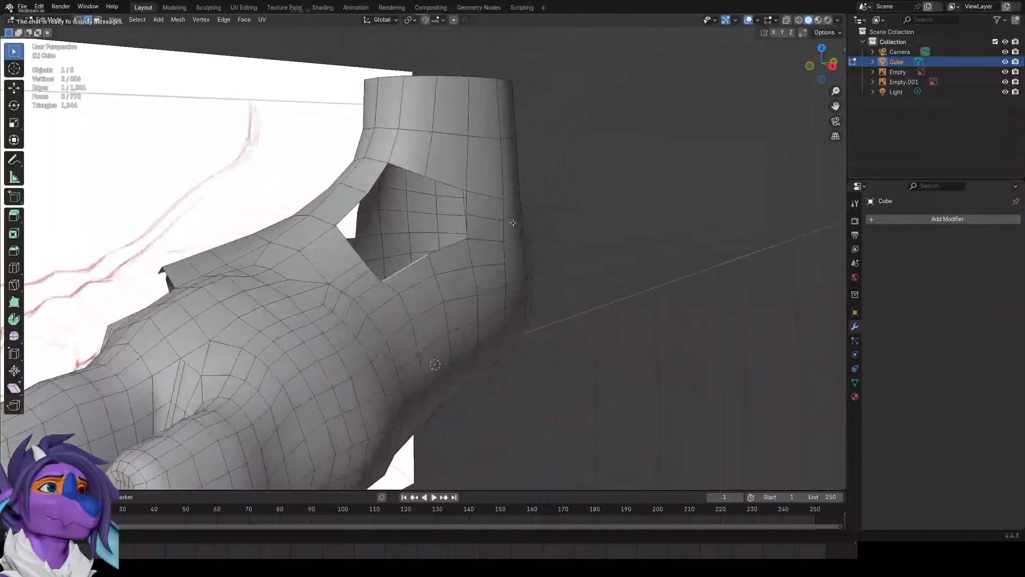
# Add a vertical loop cut on the ankle above the side opening, then extrude and fill faces along the opening's rear edge.
pyautogui.hotkey('ctrl', 'r')
pyautogui.click(446, 176)
pyautogui.rightClick(446, 177)
pyautogui.moveTo(446, 177); pyautogui.dragTo(413, 192, button='middle')
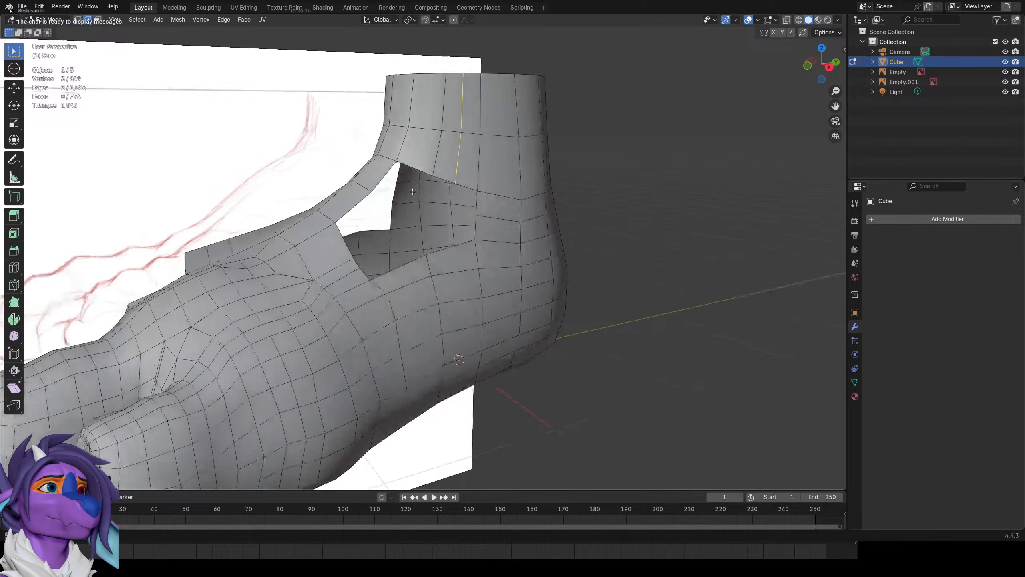
pyautogui.click(472, 212)
pyautogui.press('e')
pyautogui.click(433, 216)
pyautogui.press('f')
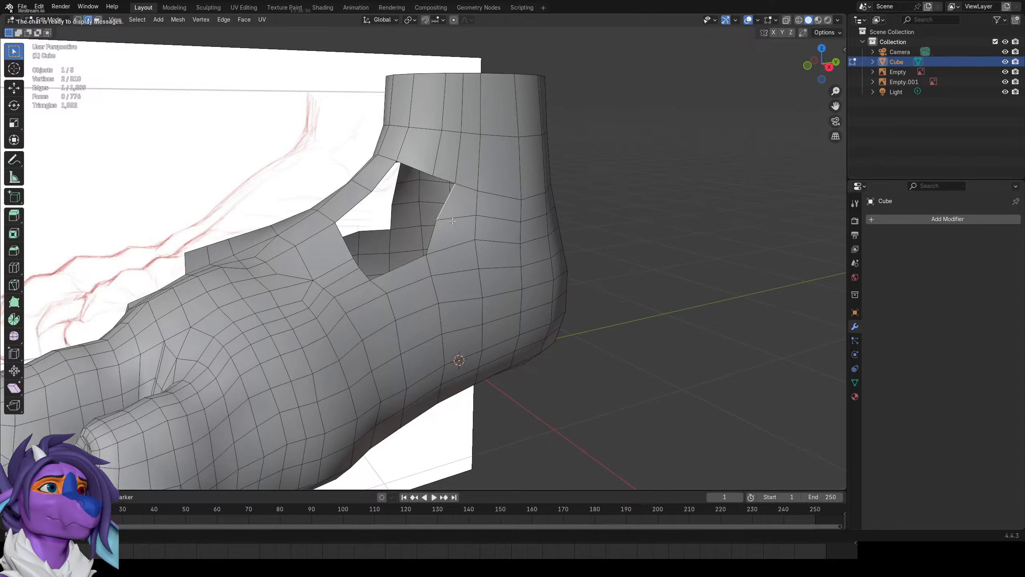
# Extrude another edge at the side opening and fill faces along its upper, rear and lower rims to narrow it.
pyautogui.press('e')
pyautogui.click(437, 205)
pyautogui.press('2')
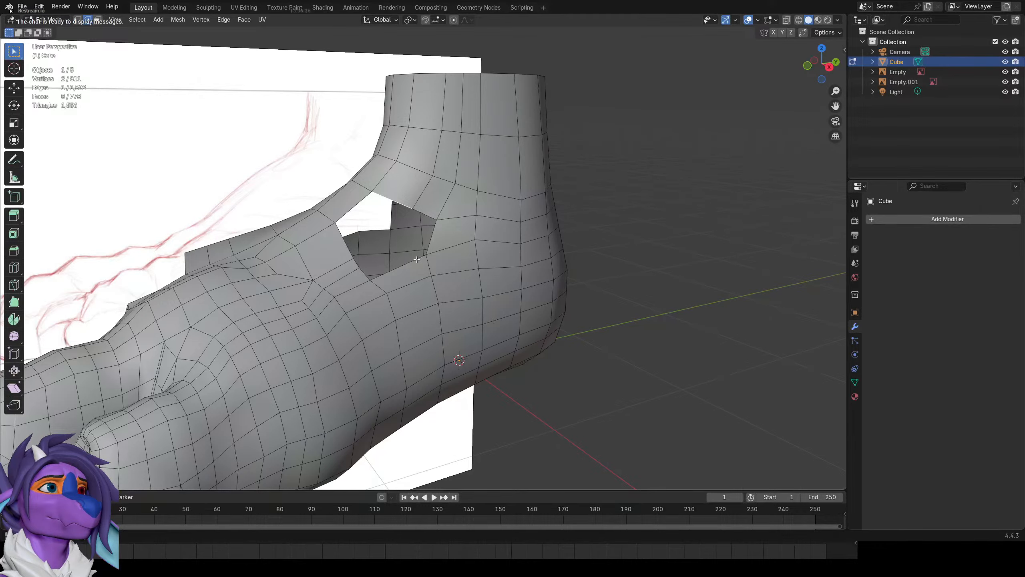
pyautogui.press('f')
pyautogui.moveTo(436, 252); pyautogui.dragTo(440, 223, button='middle')
pyautogui.hotkey('ctrl', 'z')
pyautogui.hotkey('ctrl', 'z')
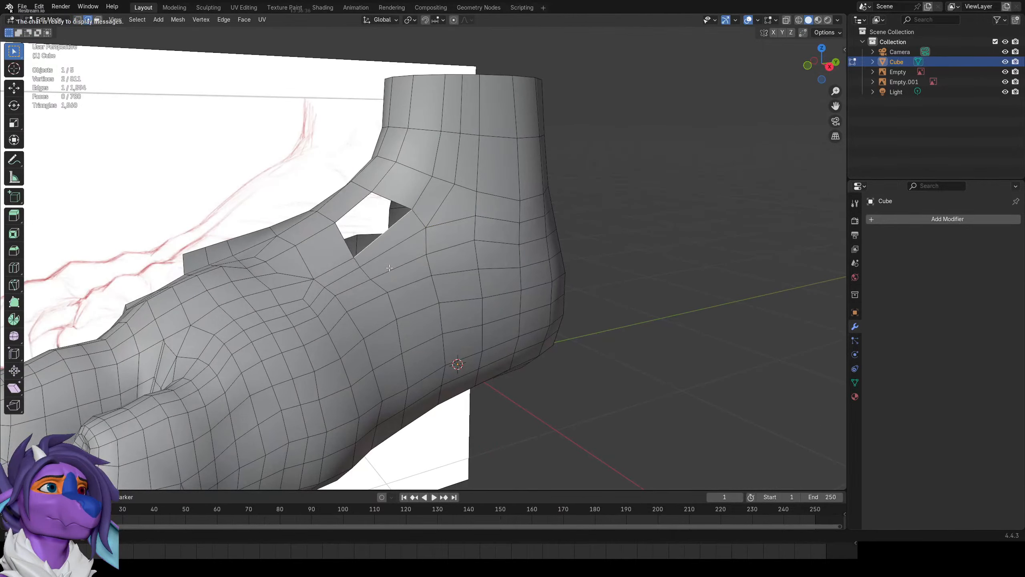
pyautogui.press('f')
# Hide the face loop behind the two toes to isolate them from the rest of the foot.
pyautogui.keyDown('shift'); pyautogui.moveTo(390, 268); pyautogui.dragTo(439, 262, button='middle'); pyautogui.keyUp('shift')
pyautogui.scroll(2, 531, 188)
pyautogui.press('3')
pyautogui.scroll(4, 439, 256)
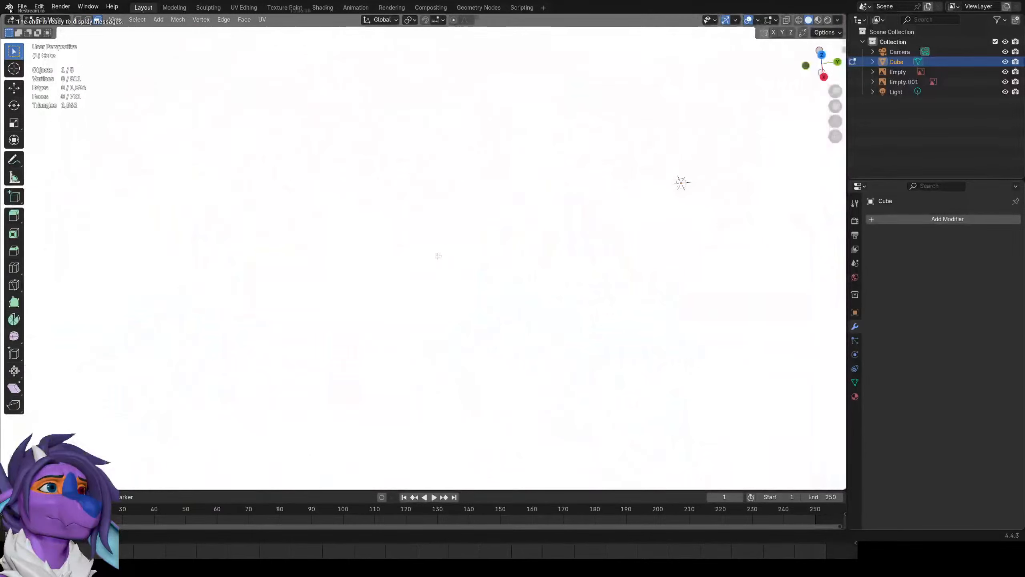
pyautogui.scroll(-4, 471, 199)
pyautogui.keyDown('alt'); pyautogui.click(424, 189); pyautogui.keyUp('alt')
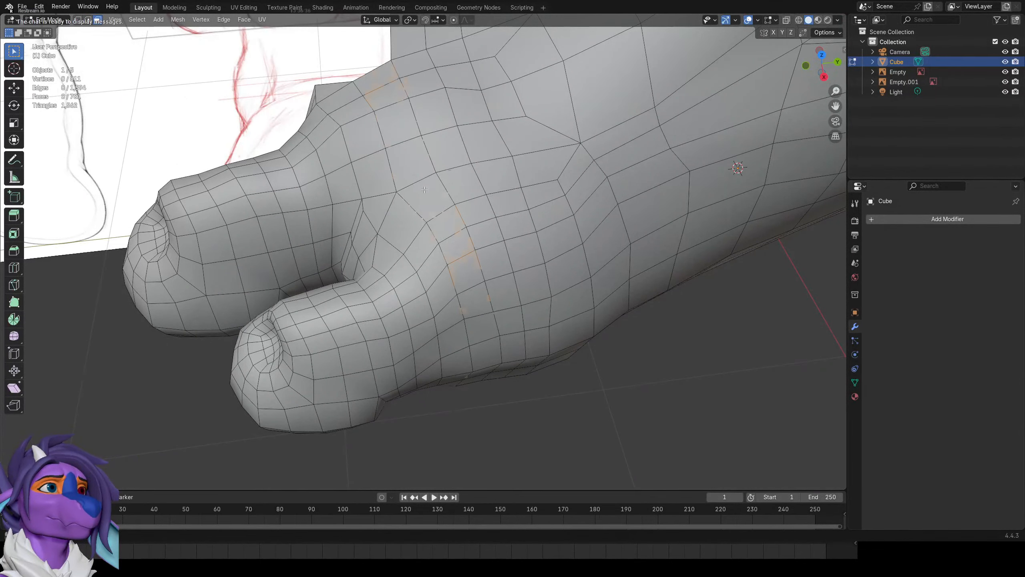
pyautogui.press('h')
pyautogui.press('1')
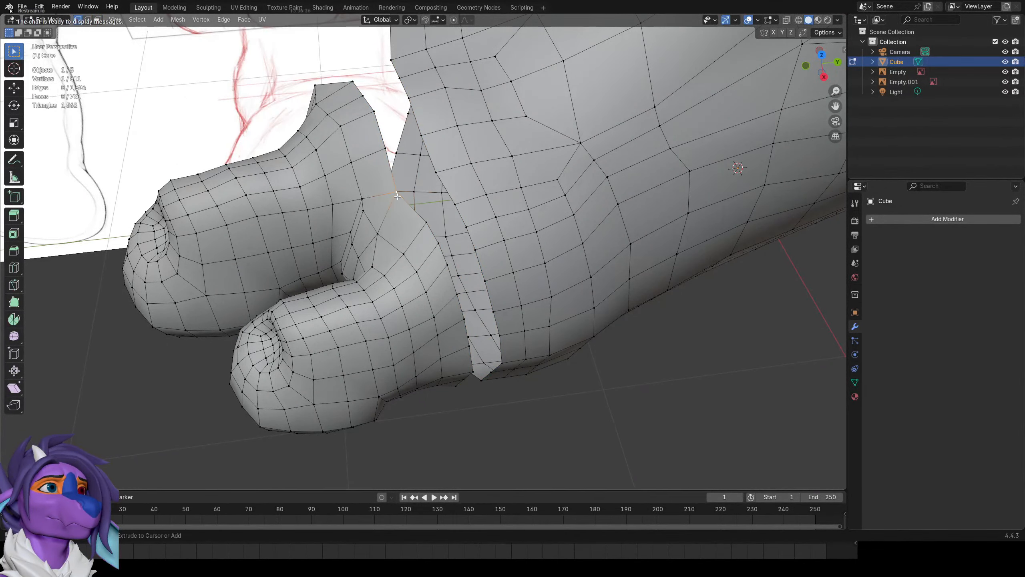
# Select the linked geometry of both toes and duplicate it over the opposite half of the foot in bottom view.
pyautogui.hotkey('ctrl', 'l')
pyautogui.press('ctrl+KP_7')
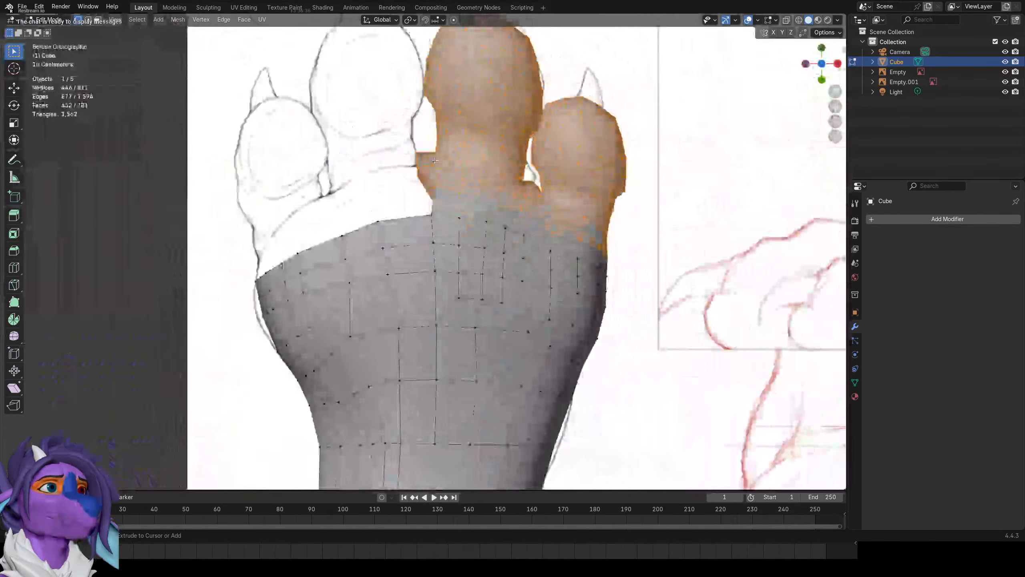
pyautogui.scroll(-1, 581, 186)
pyautogui.hotkey('shift', 'd')
pyautogui.click(410, 157)
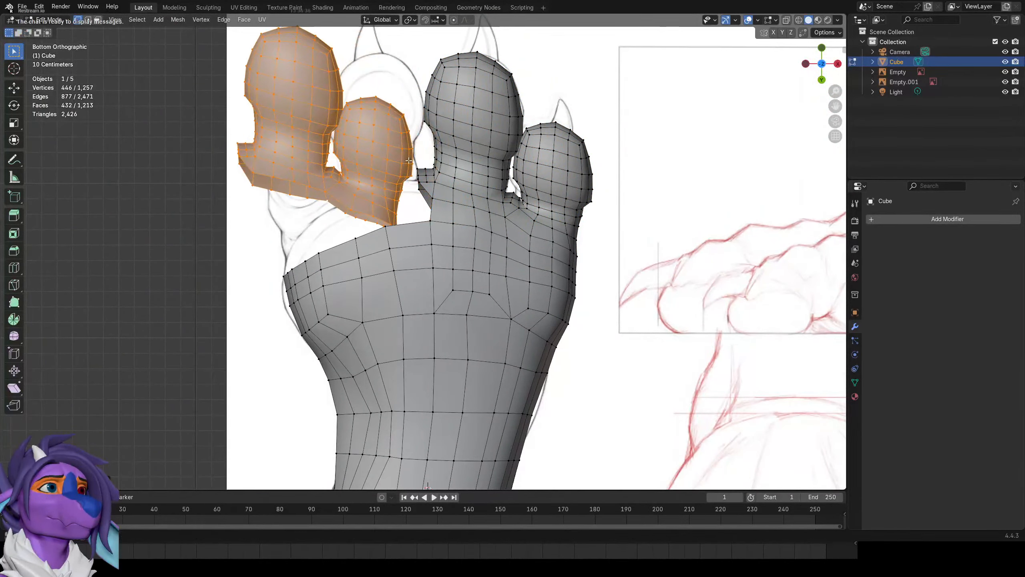
# Mirror the copied toe pair with an X scale of -1, then rotate and move it to fit the reference.
pyautogui.write('sx')
pyautogui.write('-1')
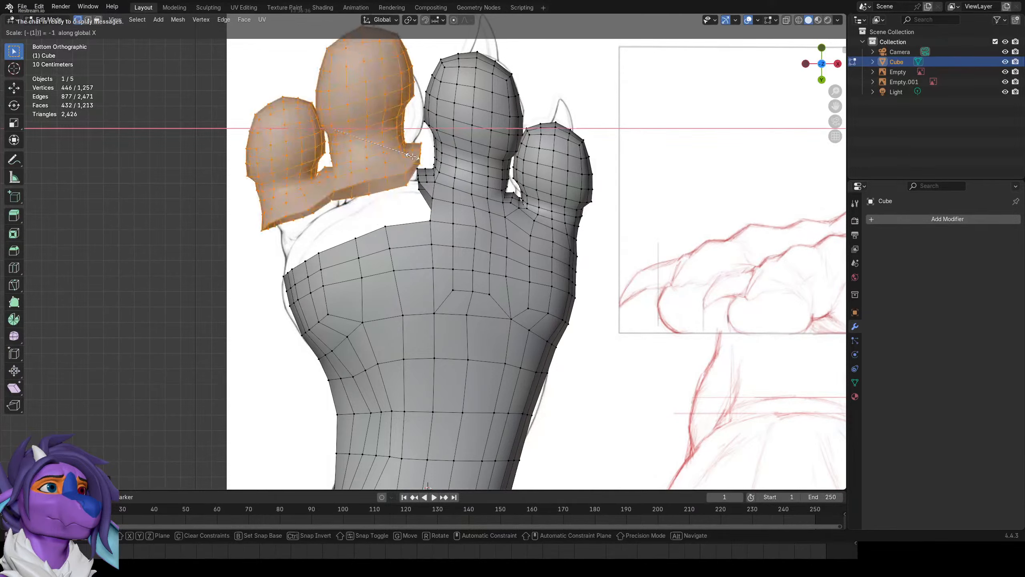
pyautogui.press('Return')
pyautogui.press('r')
pyautogui.click(467, 171)
pyautogui.press('g')
pyautogui.click(478, 187)
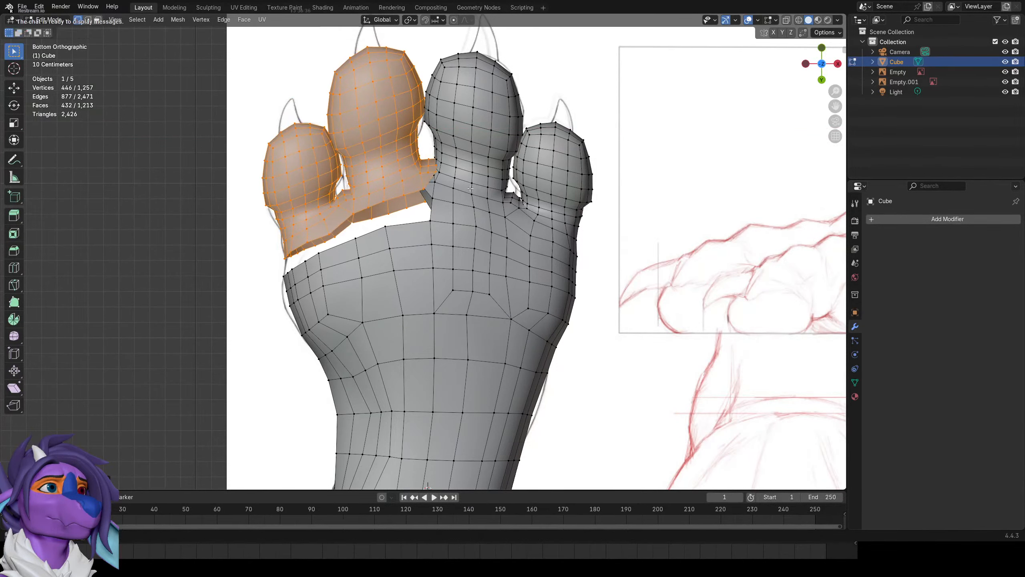
# Delete the overlapping vertices where the copied toe pair meets the original middle toe.
pyautogui.scroll(4, 478, 188)
pyautogui.hotkey('alt', 'z')
pyautogui.keyDown('shift'); pyautogui.moveTo(391, 176); pyautogui.dragTo(394, 221, button='middle'); pyautogui.keyUp('shift')
pyautogui.keyDown('alt'); pyautogui.click(361, 203); pyautogui.keyUp('alt')
pyautogui.press('x')
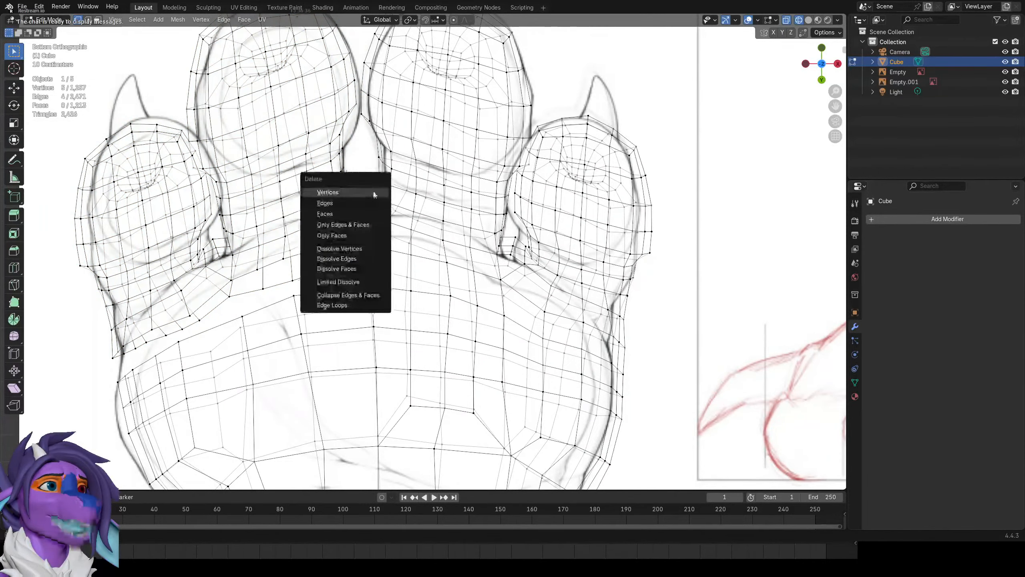
pyautogui.click(373, 193)
pyautogui.hotkey('shift', 'z')
pyautogui.press('x')
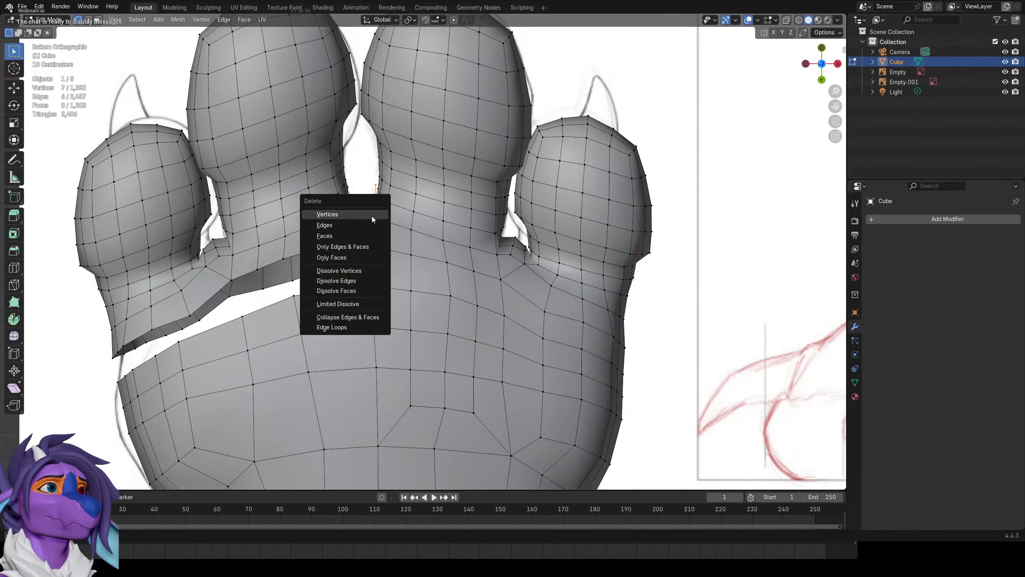
pyautogui.click(372, 215)
# Merge the copied toes' edge vertices with the foot between the middle toes, on the underside and on top.
pyautogui.scroll(3, 345, 221)
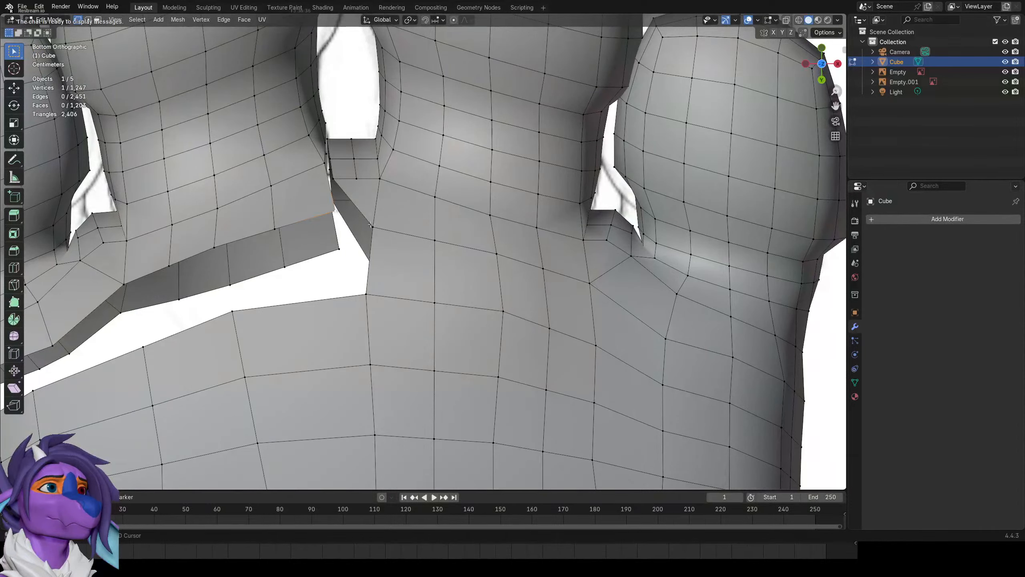
pyautogui.press('m')
pyautogui.click(387, 226)
pyautogui.keyDown('shift'); pyautogui.moveTo(389, 226); pyautogui.dragTo(419, 252, button='middle'); pyautogui.keyUp('shift')
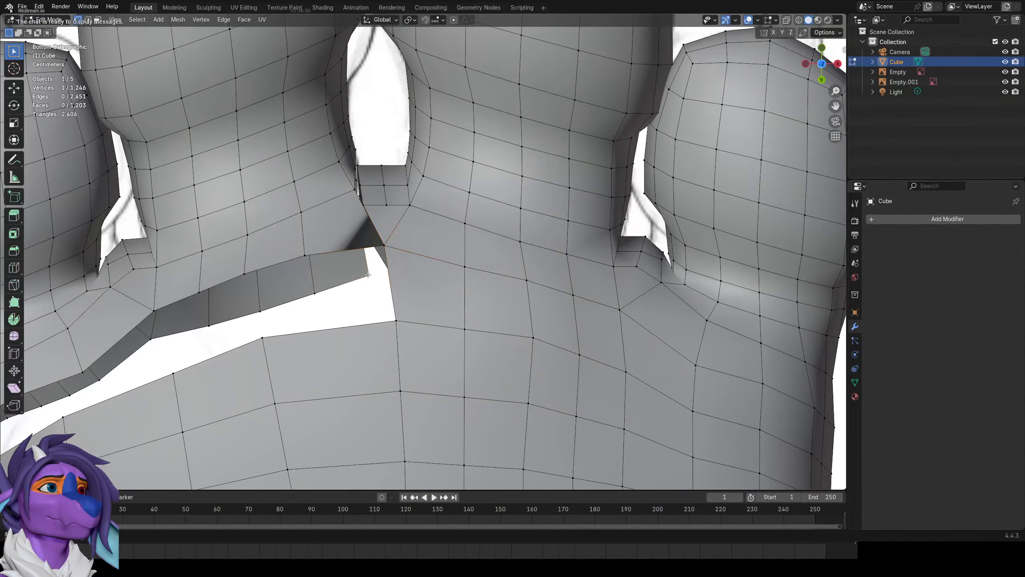
pyautogui.moveTo(368, 275); pyautogui.dragTo(383, 182, button='middle')
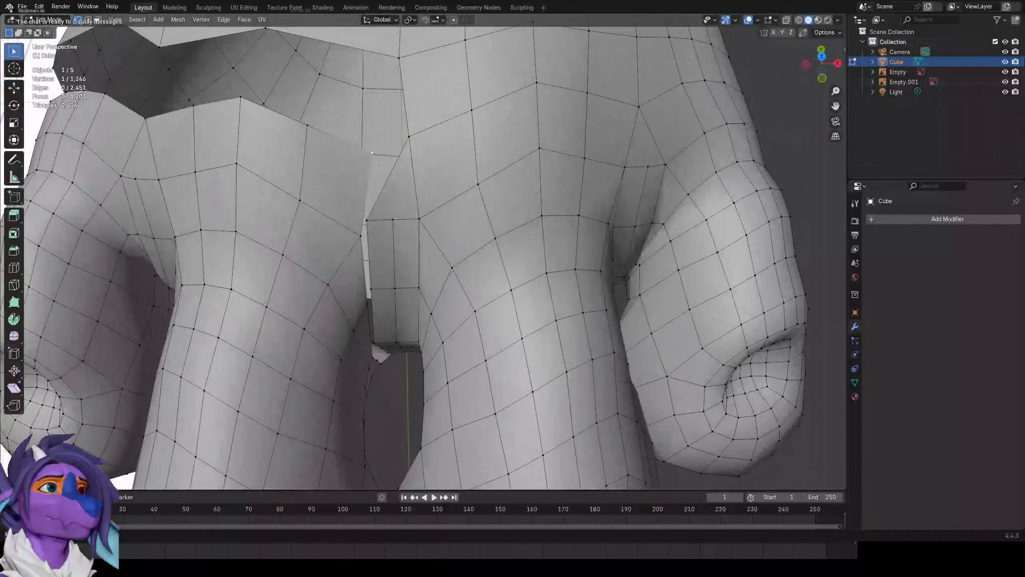
pyautogui.press('m')
pyautogui.click(410, 140)
pyautogui.keyDown('shift'); pyautogui.click(370, 222); pyautogui.keyUp('shift')
pyautogui.press('m')
pyautogui.click(369, 223)
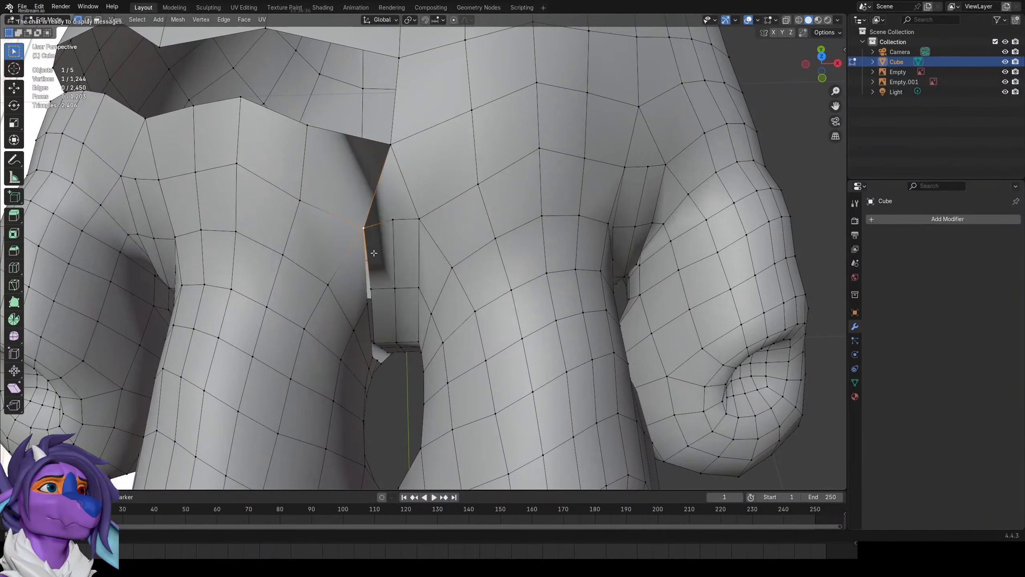
# Merge the remaining pairs of loose vertices down the narrow gap between the two middle toes.
pyautogui.moveTo(369, 223); pyautogui.dragTo(366, 236, button='middle')
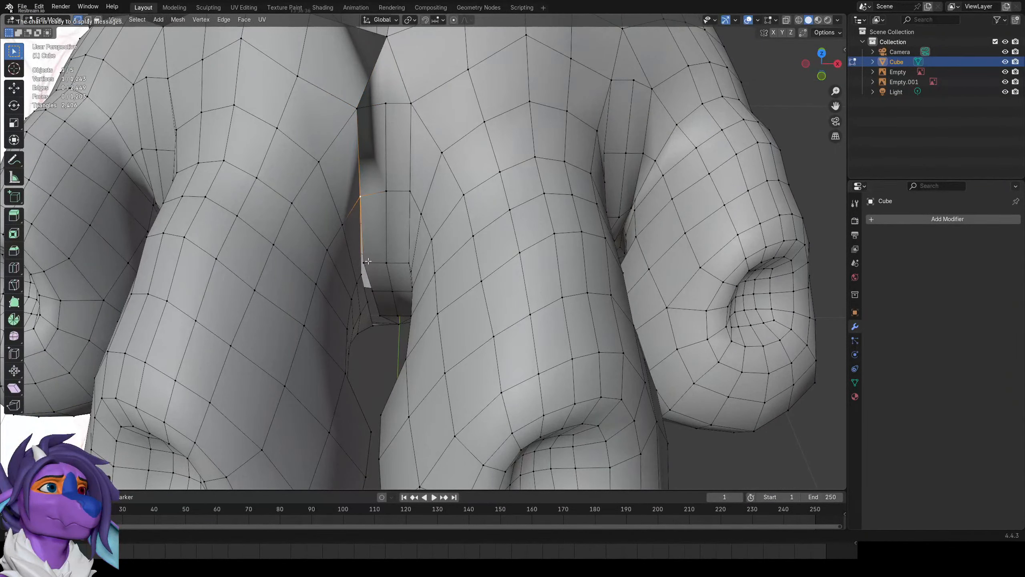
pyautogui.press('m')
pyautogui.click(361, 275)
pyautogui.click(371, 291)
pyautogui.keyDown('shift'); pyautogui.click(365, 289); pyautogui.keyUp('shift')
pyautogui.press('m')
pyautogui.click(365, 292)
pyautogui.moveTo(366, 291); pyautogui.dragTo(371, 227, button='middle')
pyautogui.scroll(5, 382, 172)
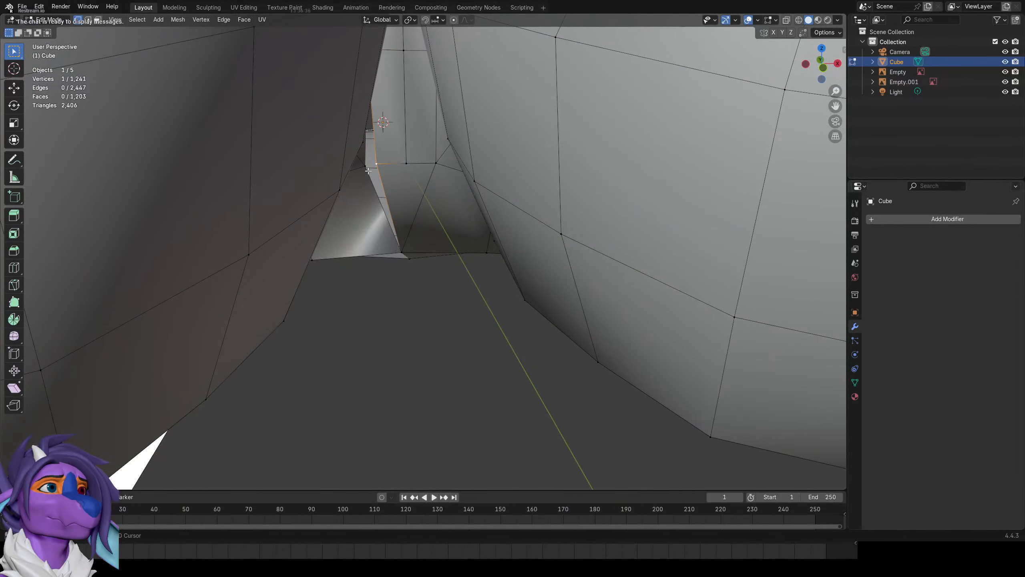
pyautogui.keyDown('shift'); pyautogui.click(368, 170); pyautogui.keyUp('shift')
pyautogui.press('m')
pyautogui.click(367, 170)
# Select the whole mesh and recalculate its normals to face outward.
pyautogui.scroll(-6, 367, 170)
pyautogui.moveTo(368, 170); pyautogui.dragTo(378, 119, button='middle')
pyautogui.press('a')
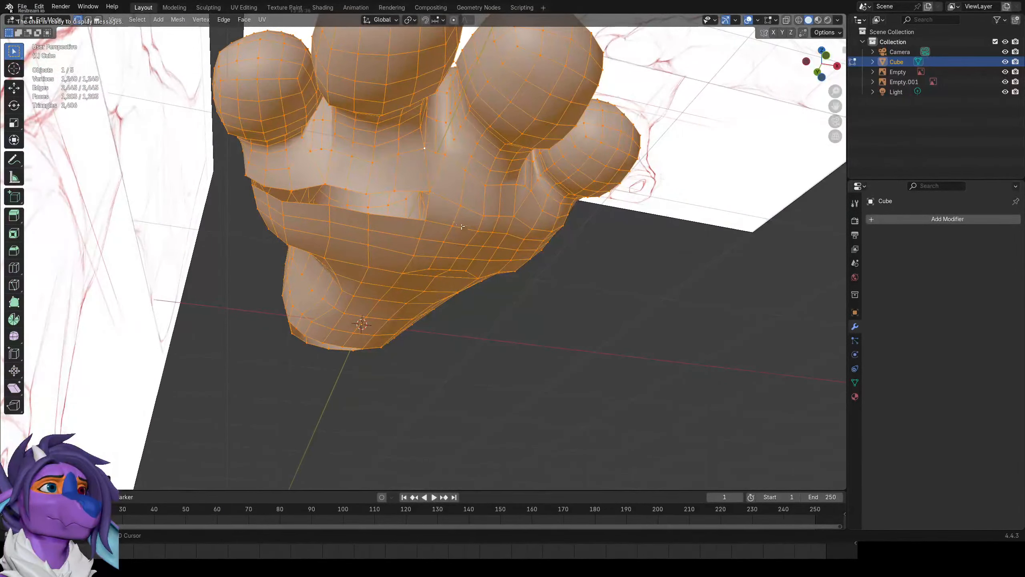
pyautogui.hotkey('shift', 'n')
# Delete two neighbouring faces on the foot's underside behind the gap at the copied toes.
pyautogui.scroll(-4, 463, 227)
pyautogui.moveTo(463, 227); pyautogui.dragTo(448, 182, button='middle')
pyautogui.press('2')
pyautogui.click(414, 221)
pyautogui.moveTo(415, 220); pyautogui.dragTo(425, 197, button='middle')
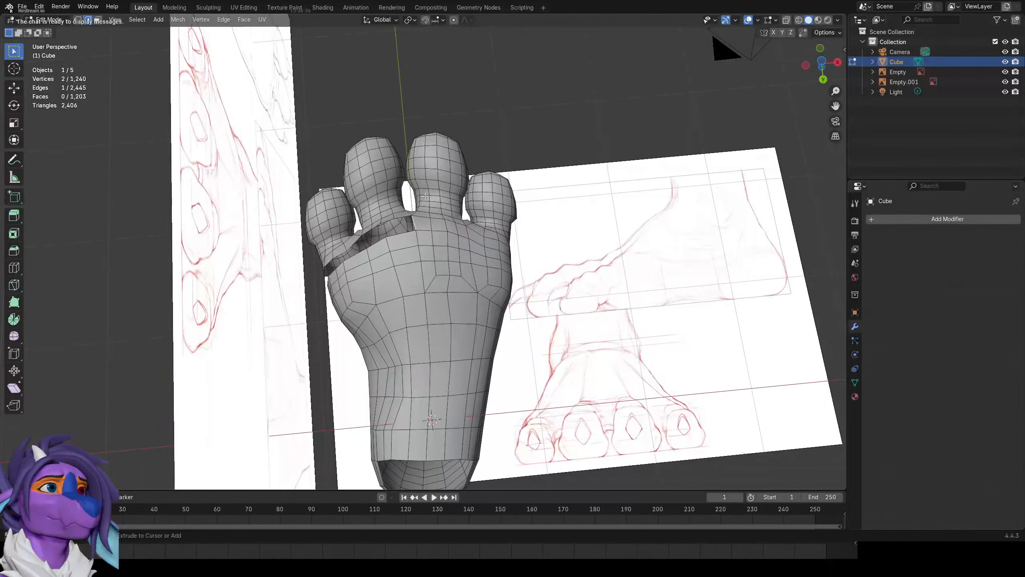
pyautogui.press('ctrl+KP_7')
pyautogui.scroll(2, 426, 226)
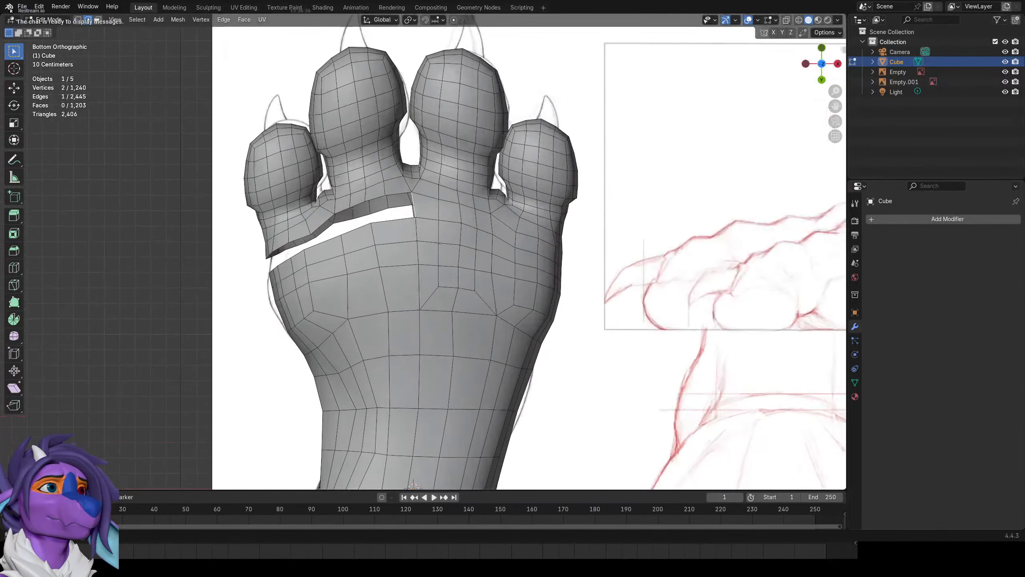
pyautogui.press('x')
pyautogui.click(376, 280)
pyautogui.scroll(1, 426, 242)
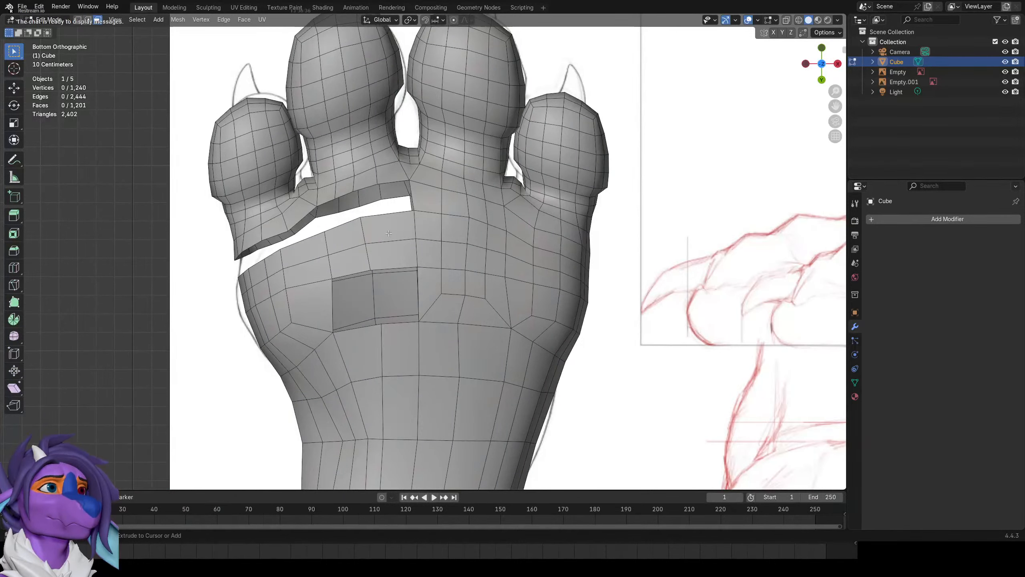
# Loop-cut the two underside face columns between the hole and the toe gap, and fill the gap's inner stretch with faces.
pyautogui.hotkey('ctrl', 'r')
pyautogui.click(361, 238)
pyautogui.rightClick(360, 239)
pyautogui.hotkey('ctrl', 'z')
pyautogui.hotkey('ctrl', 'r')
pyautogui.click(349, 247)
pyautogui.rightClick(350, 247)
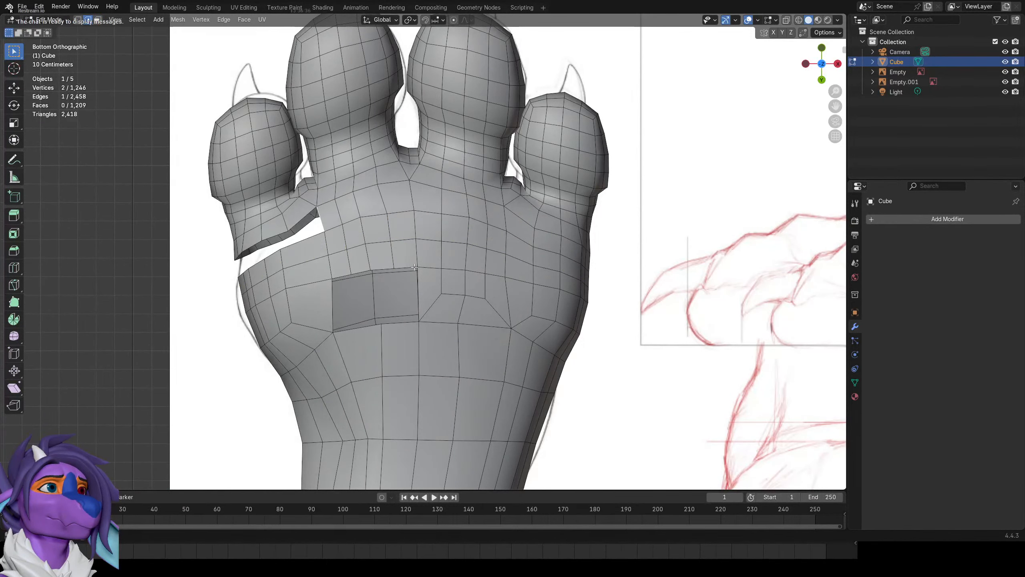
# Extrude the underside hole's front edges into it, fill the hole with faces, and extend the toe-gap fill outward.
pyautogui.keyDown('ctrl'); pyautogui.click(353, 269); pyautogui.keyUp('ctrl')
pyautogui.press('e')
pyautogui.click(358, 305)
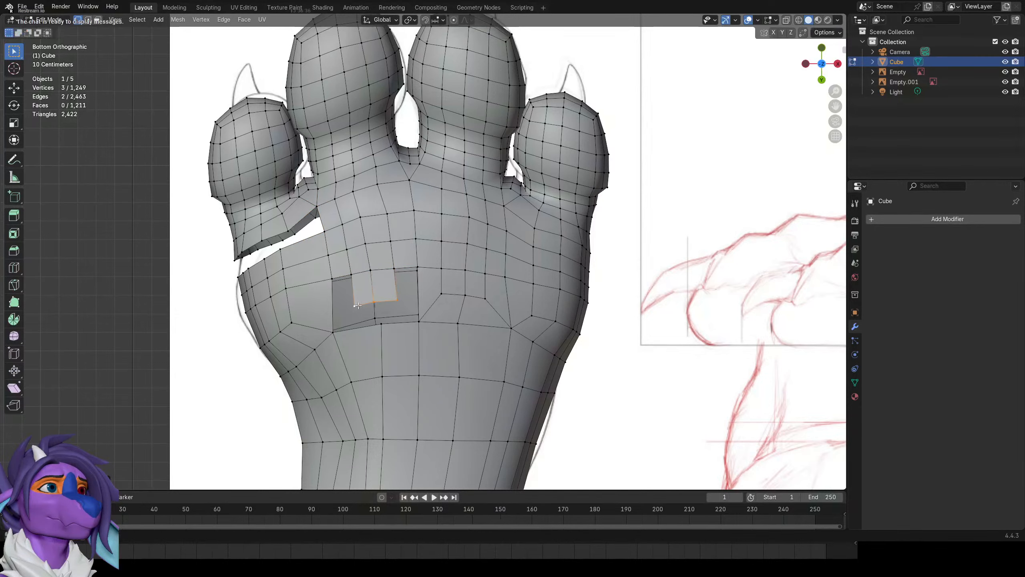
pyautogui.press('f')
pyautogui.press('f')
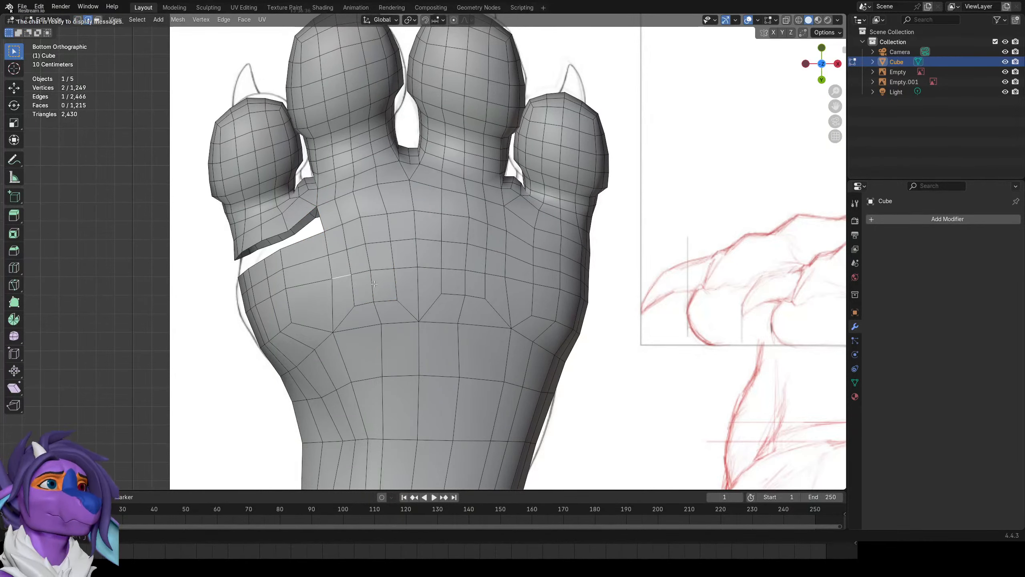
pyautogui.keyDown('shift'); pyautogui.moveTo(319, 322); pyautogui.dragTo(415, 268, button='middle'); pyautogui.keyUp('shift')
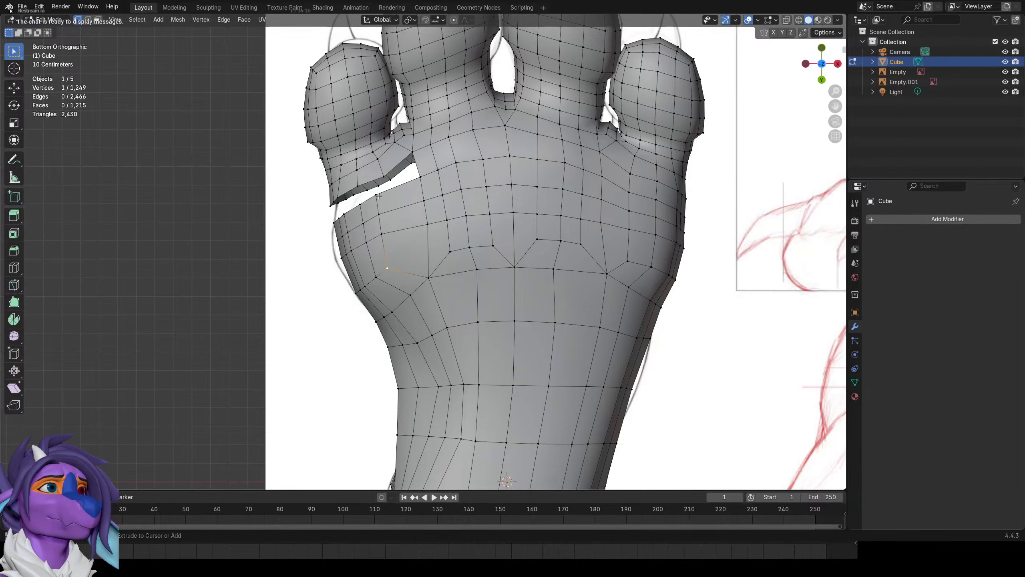
pyautogui.keyDown('ctrl'); pyautogui.click(390, 191); pyautogui.keyUp('ctrl')
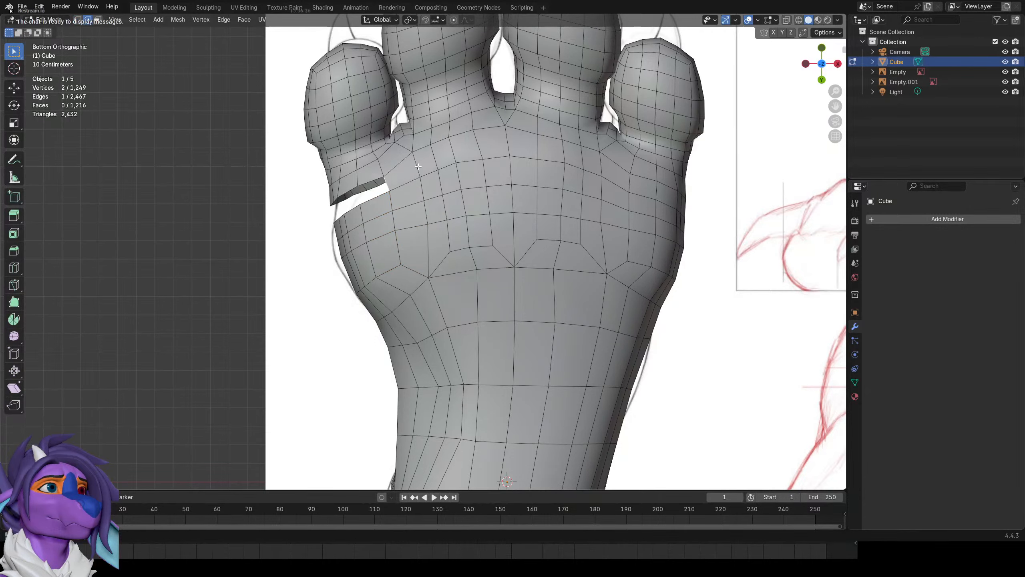
# Delete the two neighbouring faces on top of the foot behind the toe gap.
pyautogui.moveTo(412, 169); pyautogui.dragTo(428, 223, button='middle')
pyautogui.press('3')
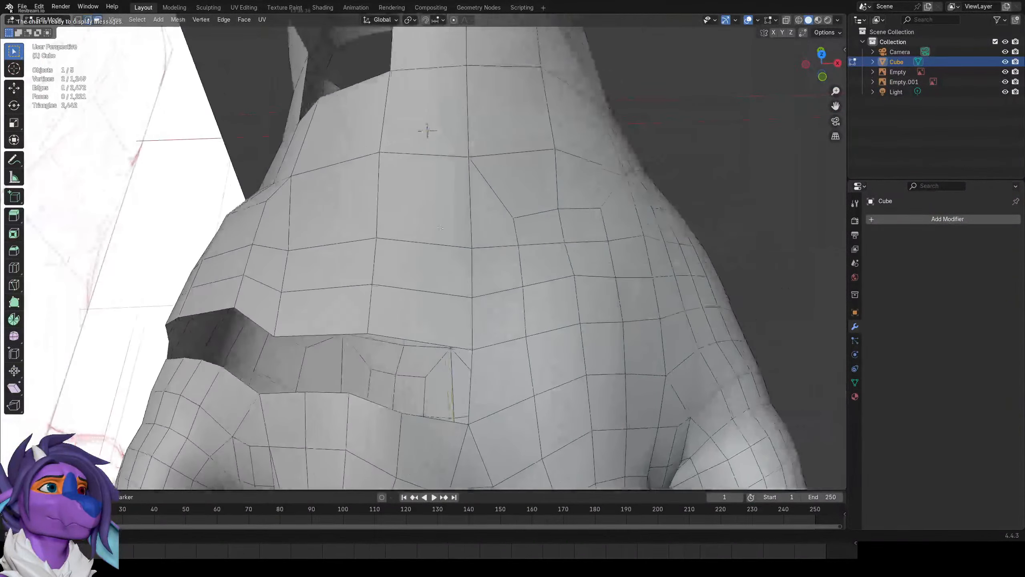
pyautogui.click(420, 205)
pyautogui.press('x')
pyautogui.click(384, 213)
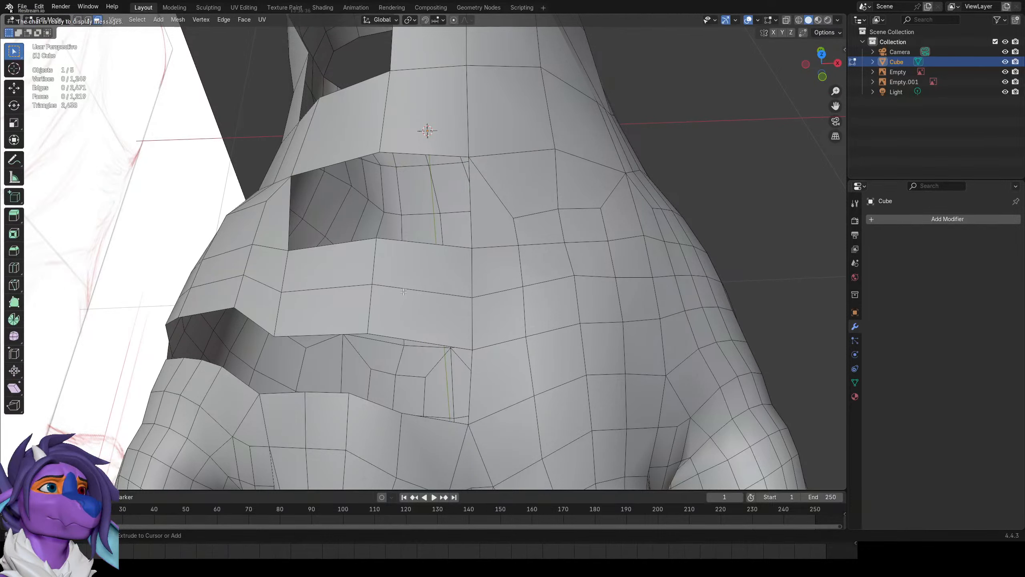
# Add a loop cut to both face columns between the hole and the toe gap on top of the foot.
pyautogui.click(392, 285)
pyautogui.keyDown('ctrl'); pyautogui.rightClick(326, 281); pyautogui.keyUp('ctrl')
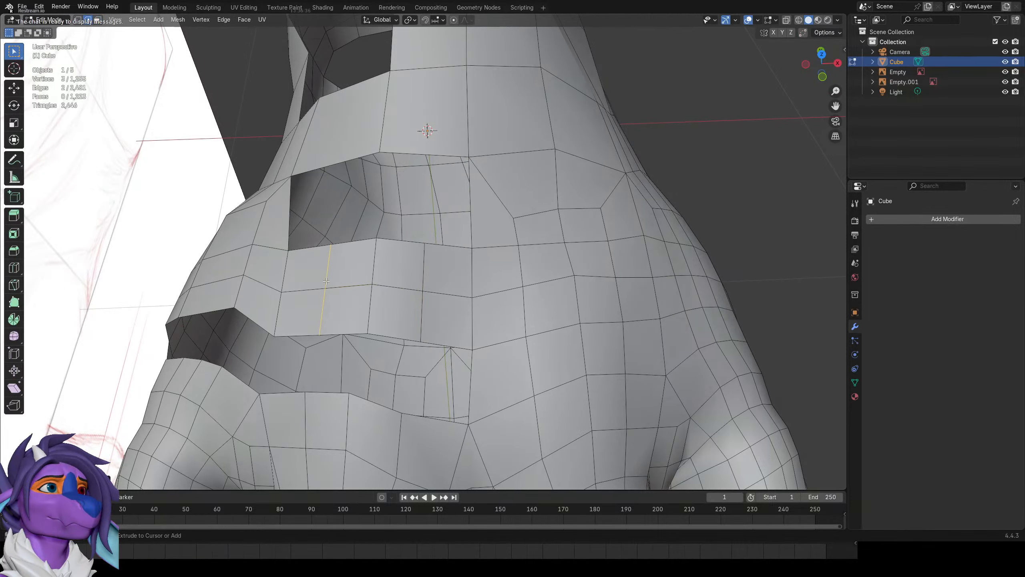
pyautogui.rightClick(328, 240)
# Extrude the two middle edges at the front of the top hole into it and fill the surrounding faces.
pyautogui.moveTo(412, 228); pyautogui.dragTo(392, 253, button='middle')
pyautogui.keyDown('shift'); pyautogui.click(335, 289); pyautogui.keyUp('shift')
pyautogui.press('e')
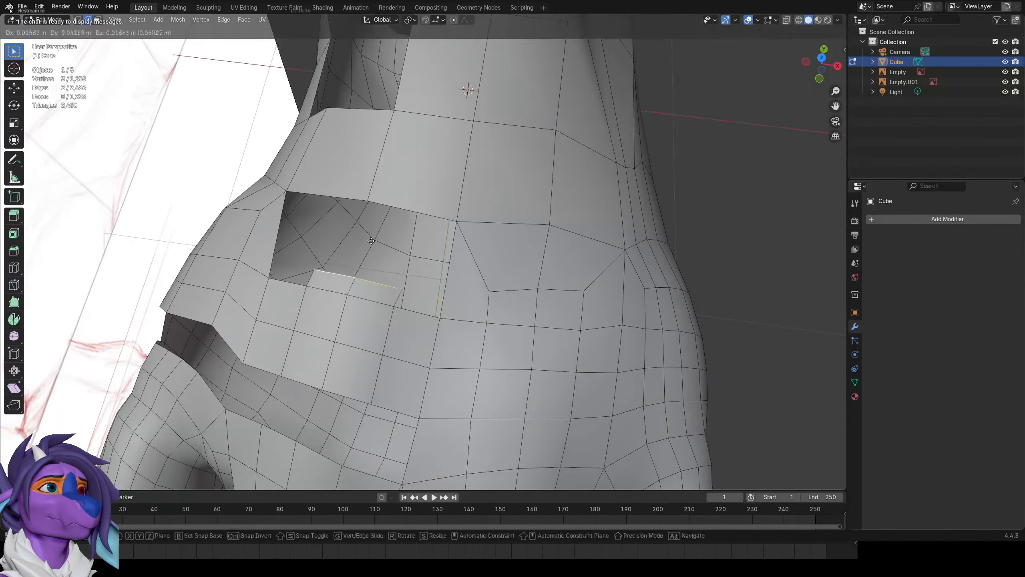
pyautogui.click(376, 207)
pyautogui.press('f')
pyautogui.press('f')
pyautogui.press('f')
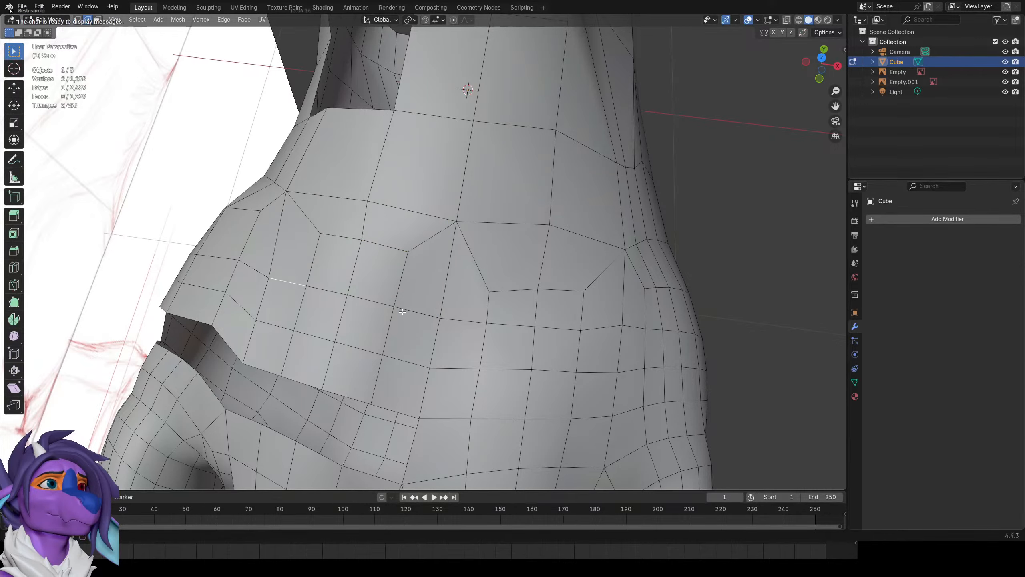
# Start filling the toe gap on top of the foot with faces at its inner end.
pyautogui.moveTo(401, 314); pyautogui.dragTo(411, 263, button='middle')
pyautogui.press('f')
pyautogui.moveTo(428, 341); pyautogui.dragTo(377, 319, button='middle')
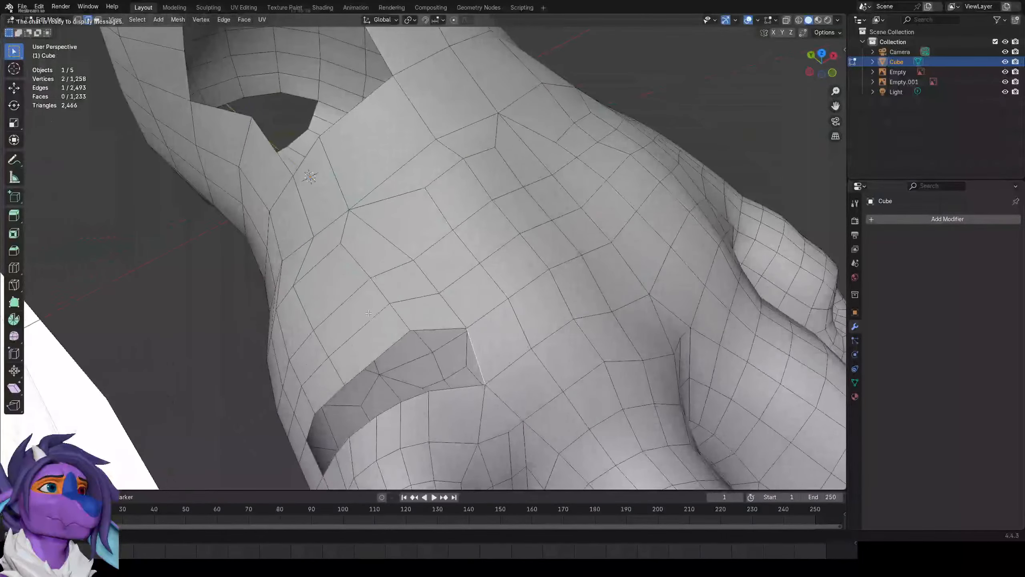
# Add loop cuts along the side of the foot behind the toe gap to match the toe's edges, undoing the last extra edit.
pyautogui.hotkey('ctrl', 'r')
pyautogui.click(334, 257)
pyautogui.rightClick(334, 257)
pyautogui.moveTo(335, 258)
pyautogui.mouseDown(button='middle')
pyautogui.moveTo(364, 242)
pyautogui.moveTo(347, 255)
pyautogui.mouseUp(button='middle')
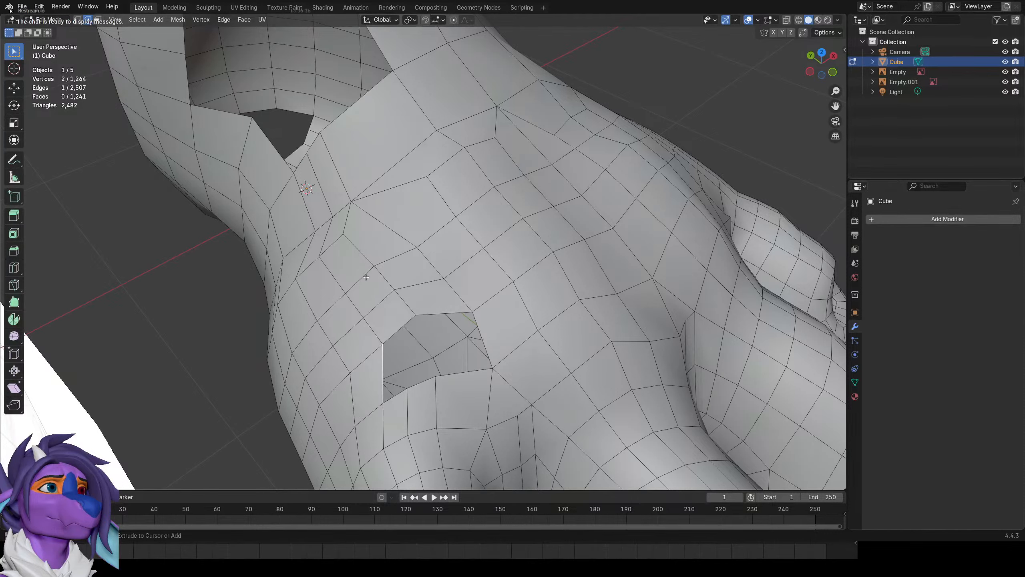
pyautogui.hotkey('ctrl', 'z')
pyautogui.hotkey('ctrl', 'r')
pyautogui.click(312, 271)
pyautogui.rightClick(312, 271)
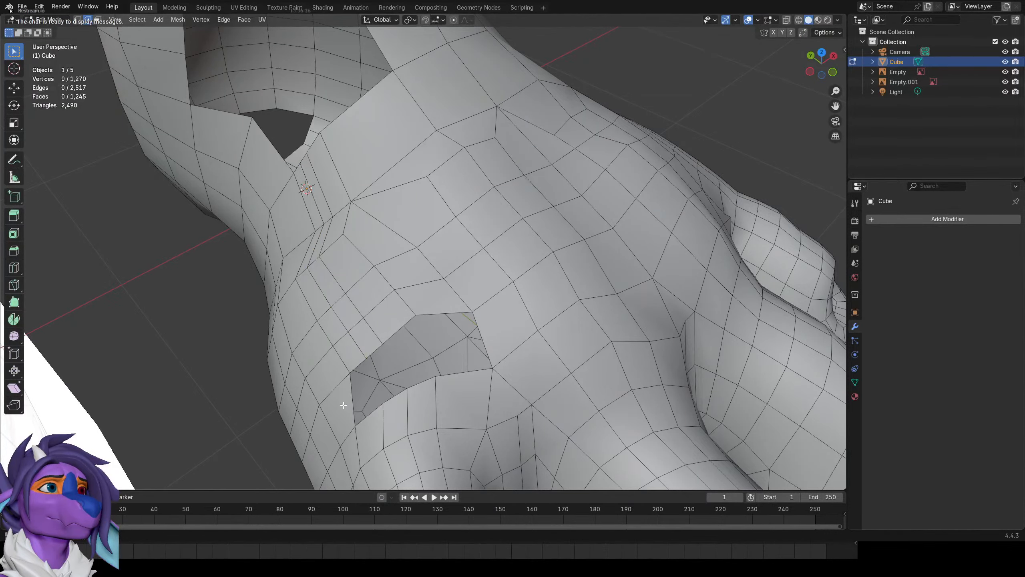
# Fill the remaining opening behind the outer toe on top of the foot with faces.
pyautogui.click(343, 404)
pyautogui.press('f')
pyautogui.press('f')
pyautogui.scroll(-4, 343, 402)
# Add a loop cut through the faces on the side of the foot below the ankle.
pyautogui.moveTo(327, 385); pyautogui.dragTo(381, 221, button='middle')
pyautogui.scroll(1, 409, 325)
pyautogui.press('1')
pyautogui.hotkey('ctrl', 'r')
pyautogui.click(329, 315)
pyautogui.rightClick(329, 316)
pyautogui.scroll(-2, 328, 315)
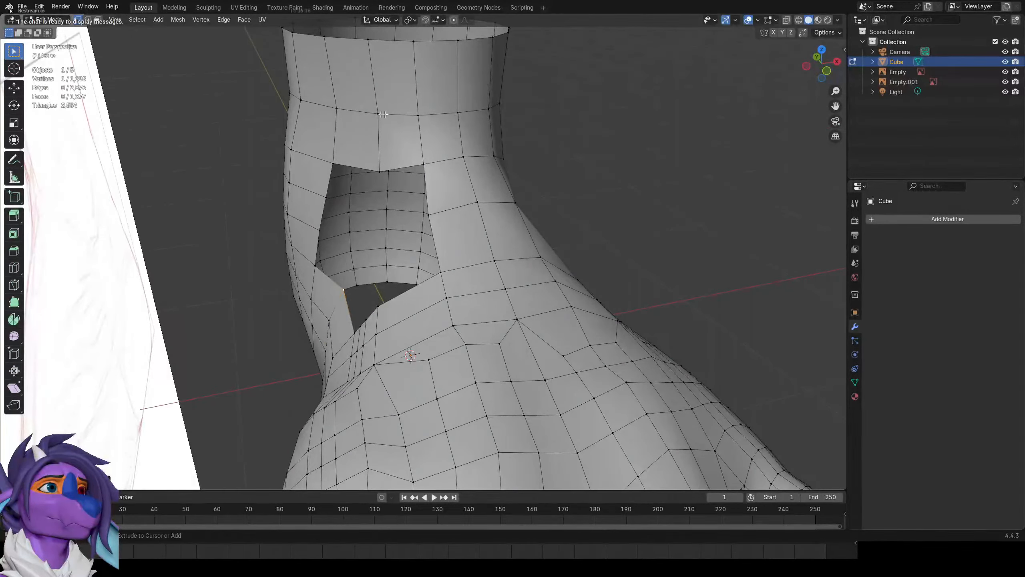
# Undo the last three edits around the ankle's side hole.
pyautogui.hotkey('ctrl', 'z')
pyautogui.hotkey('ctrl', 'z')
pyautogui.hotkey('ctrl', 'z')
# Subdivide the edge spanning the lower part of the ankle's side hole and fill the faces beneath it.
pyautogui.moveTo(383, 138); pyautogui.dragTo(410, 215, button='middle')
pyautogui.moveTo(413, 260); pyautogui.dragTo(432, 260, button='middle')
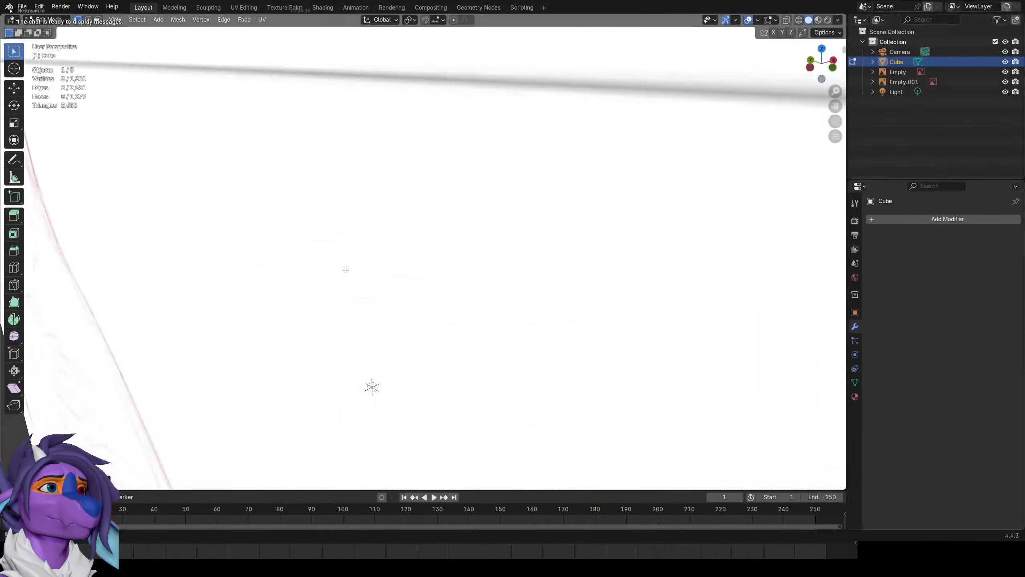
pyautogui.scroll(2, 346, 270)
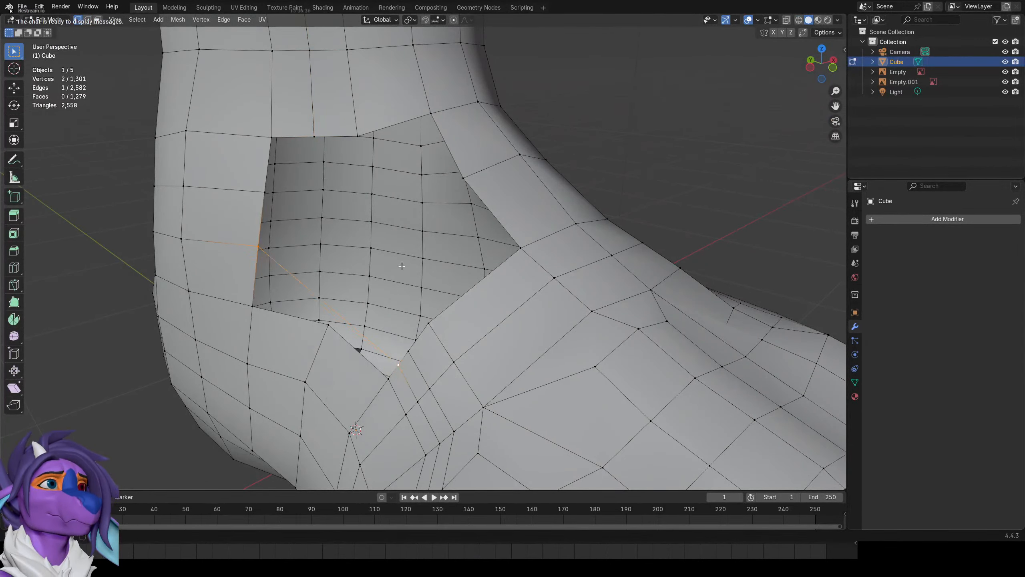
pyautogui.rightClick(375, 192)
pyautogui.click(373, 146)
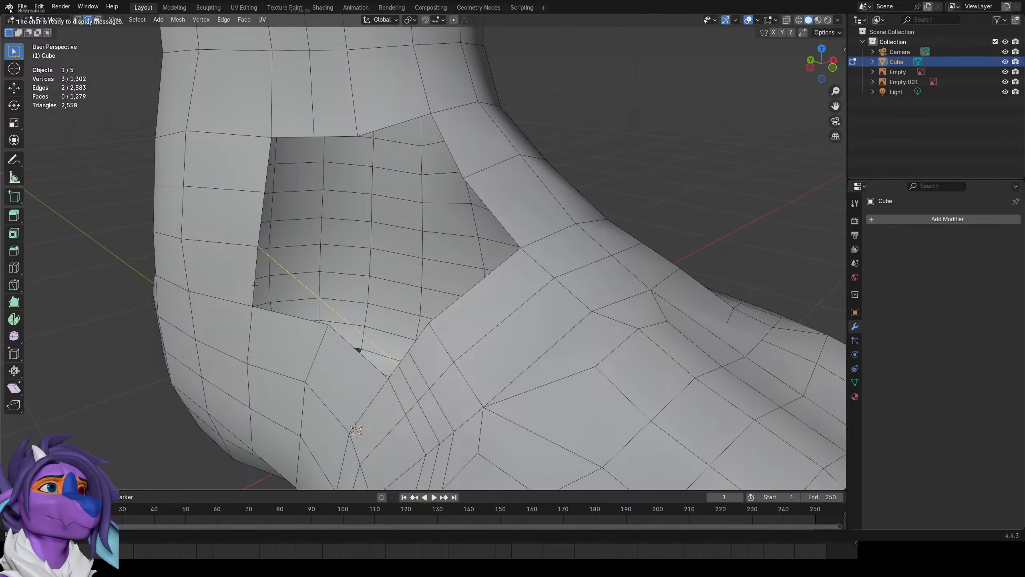
pyautogui.moveTo(299, 250); pyautogui.dragTo(311, 259, button='middle')
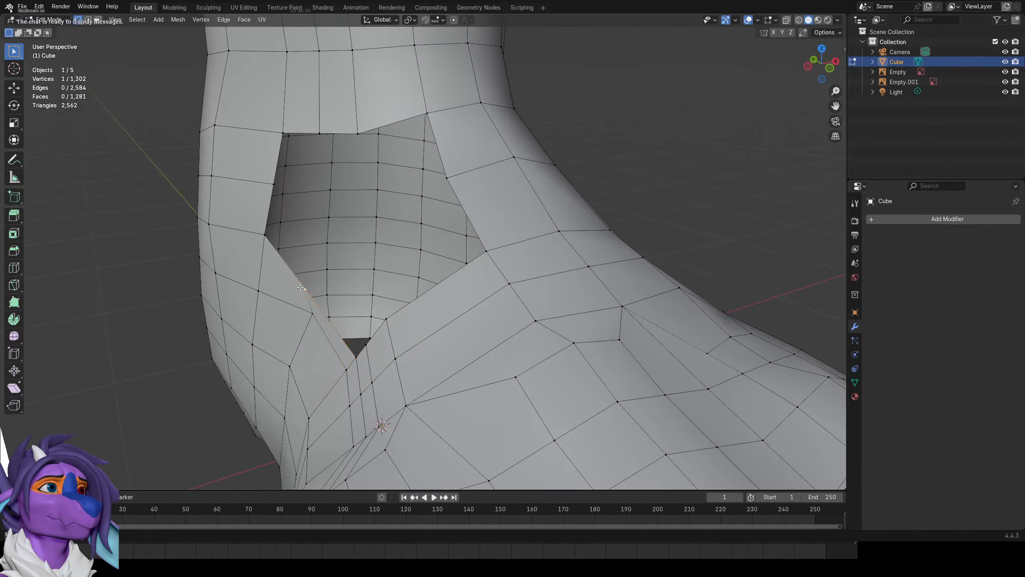
pyautogui.moveTo(290, 330); pyautogui.dragTo(417, 271, button='middle')
pyautogui.scroll(4, 417, 270)
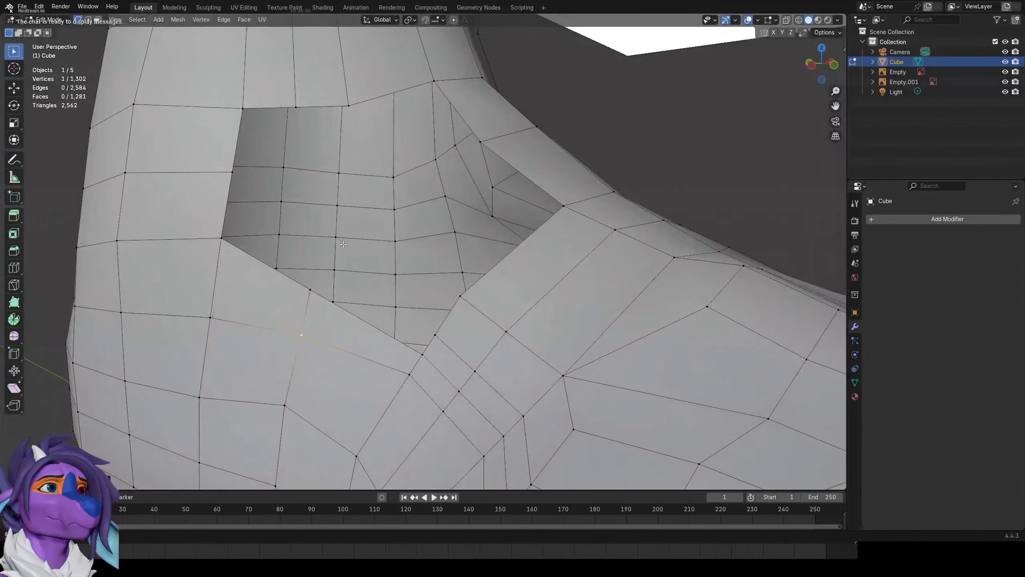
pyautogui.press('e')
pyautogui.click(364, 162)
pyautogui.hotkey('ctrl', 'z')
# Extrude the middle vertex of the ankle hole's lower rim up into the opening and fill faces along the hole's rear side.
pyautogui.press('1')
pyautogui.click(337, 176)
pyautogui.click(310, 286)
pyautogui.press('e')
pyautogui.click(323, 194)
pyautogui.press('2')
pyautogui.click(261, 273)
pyautogui.press('f')
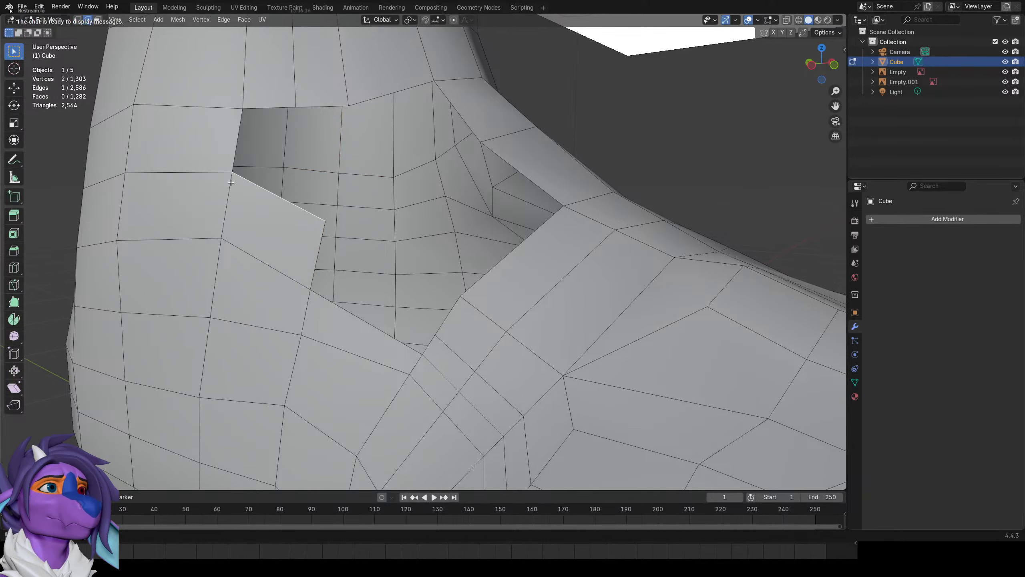
pyautogui.press('f')
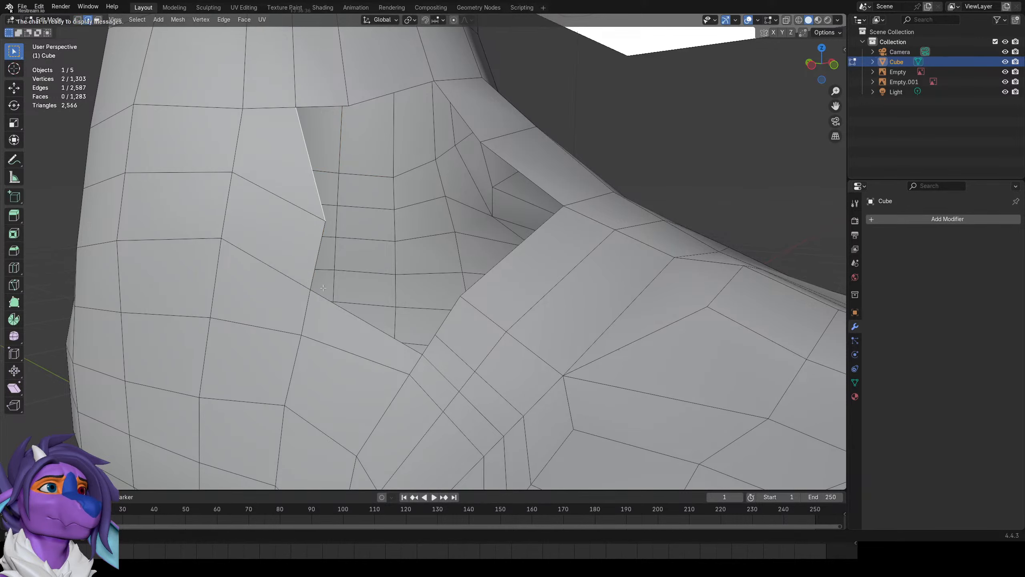
pyautogui.press('f')
pyautogui.moveTo(323, 287); pyautogui.dragTo(373, 287, button='middle')
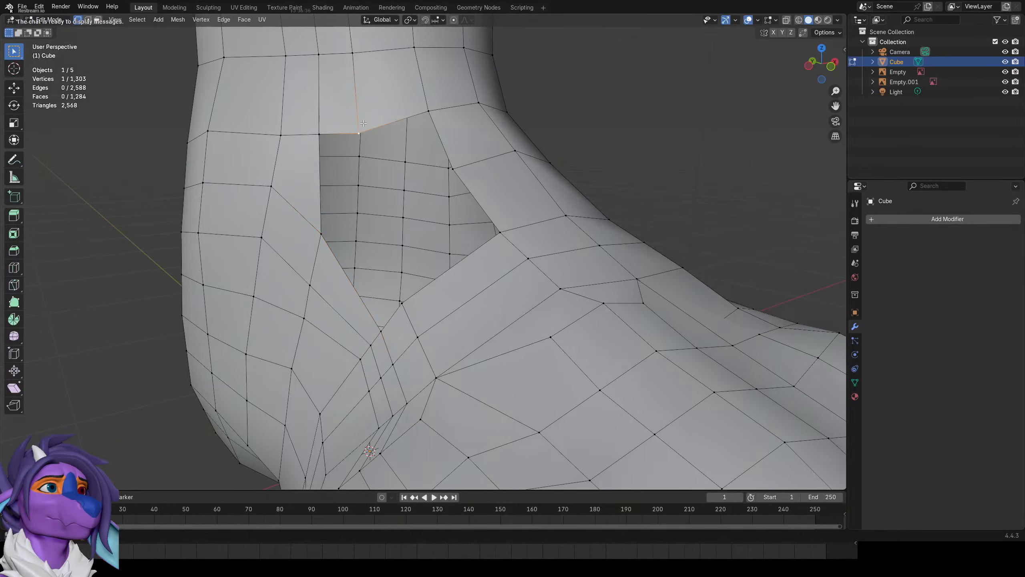
# Extrude a vertex from the ankle hole's upper rim down into the opening and fill the rest with faces.
pyautogui.press('e')
pyautogui.click(385, 207)
pyautogui.press('f')
pyautogui.press('f')
pyautogui.press('f')
pyautogui.press('f')
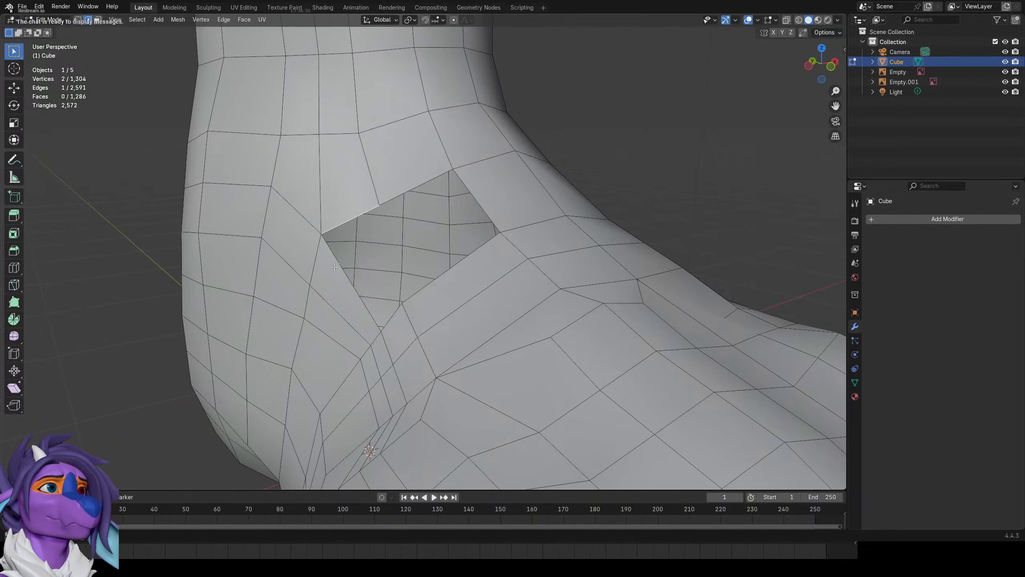
# Add loop cuts around the ankle and the rear of the foot to even out the wide faces.
pyautogui.moveTo(389, 119)
pyautogui.mouseDown(button='middle')
pyautogui.moveTo(411, 256)
pyautogui.moveTo(328, 194)
pyautogui.moveTo(495, 375)
pyautogui.moveTo(343, 187)
pyautogui.mouseUp(button='middle')
pyautogui.keyDown('alt'); pyautogui.click(401, 95); pyautogui.keyUp('alt')
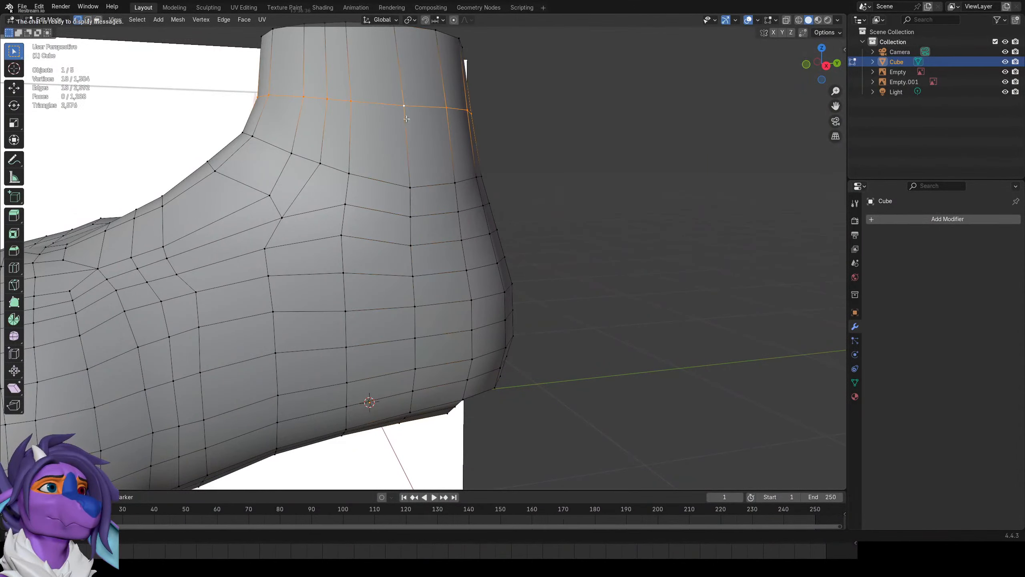
pyautogui.scroll(-2, 406, 118)
pyautogui.moveTo(411, 230); pyautogui.dragTo(398, 202, button='middle')
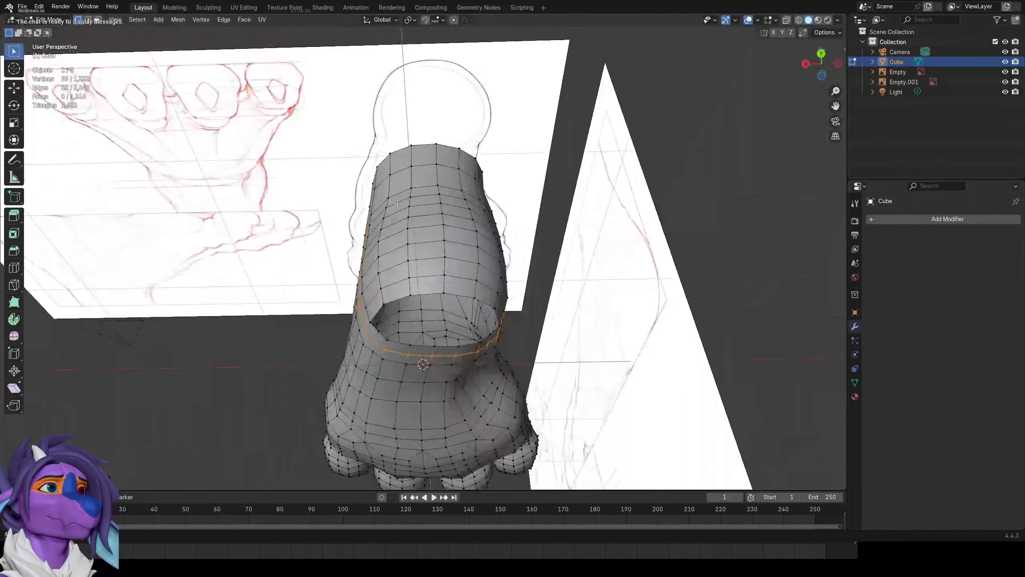
pyautogui.hotkey('ctrl', 'r')
pyautogui.click(463, 208)
pyautogui.rightClick(463, 207)
pyautogui.moveTo(464, 207); pyautogui.dragTo(489, 223, button='middle')
pyautogui.click(464, 219)
pyautogui.rightClick(465, 219)
# Try to add a loop cut across the back of the heel above the opening.
pyautogui.hotkey('ctrl', 'r')
pyautogui.click(426, 228)
pyautogui.rightClick(426, 228)
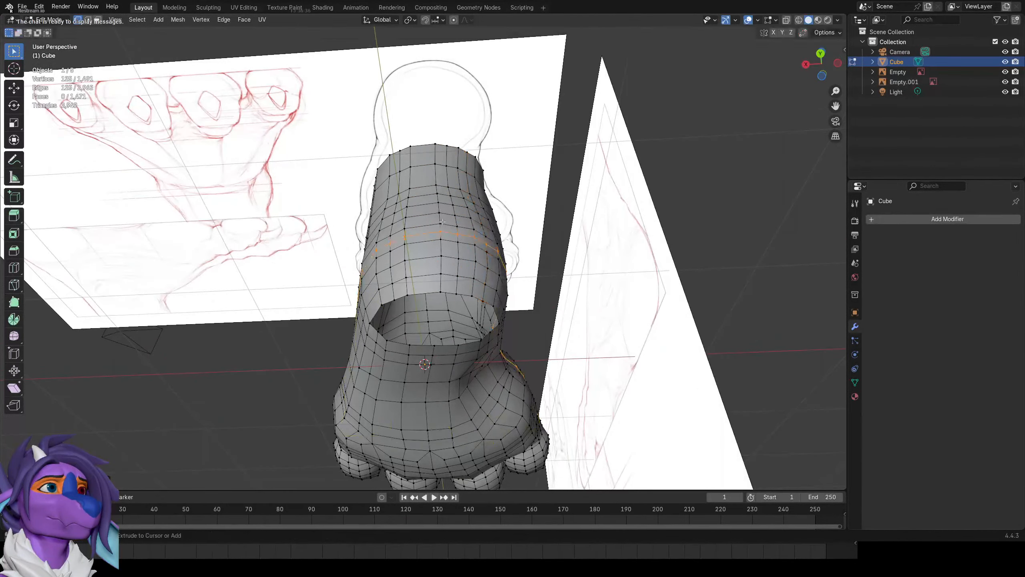
# Add two vertical loop cuts down the back of the ankle to the heel opening.
pyautogui.moveTo(426, 228); pyautogui.dragTo(461, 271, button='middle')
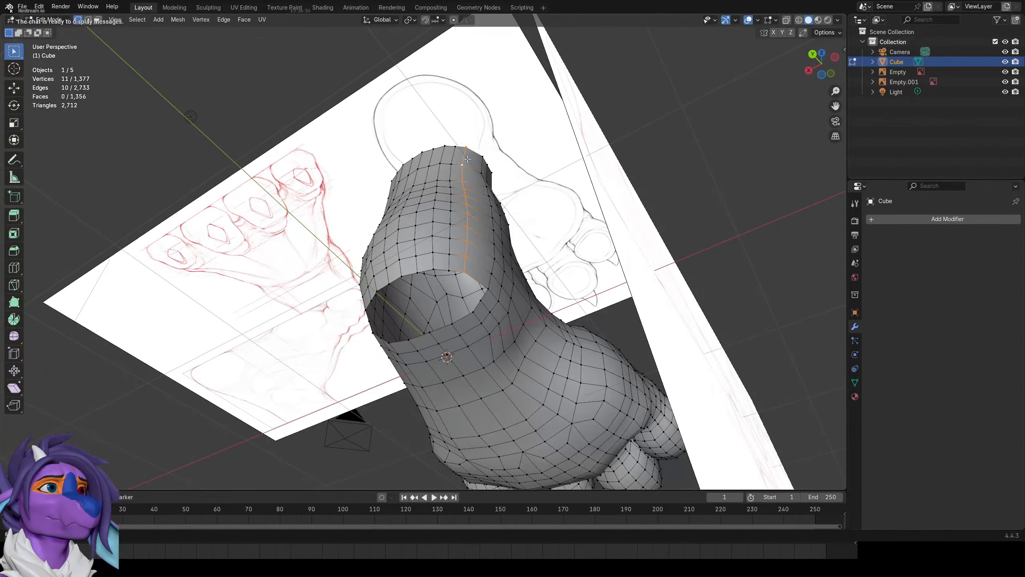
pyautogui.moveTo(465, 164); pyautogui.dragTo(565, 202, button='middle')
pyautogui.hotkey('ctrl', 'r')
pyautogui.click(466, 191)
pyautogui.rightClick(466, 191)
pyautogui.hotkey('ctrl', 'r')
pyautogui.click(430, 220)
pyautogui.rightClick(429, 220)
# Shift the vertical edge loop on the side of the ankle slightly toward the toes.
pyautogui.moveTo(430, 220); pyautogui.dragTo(453, 240, button='middle')
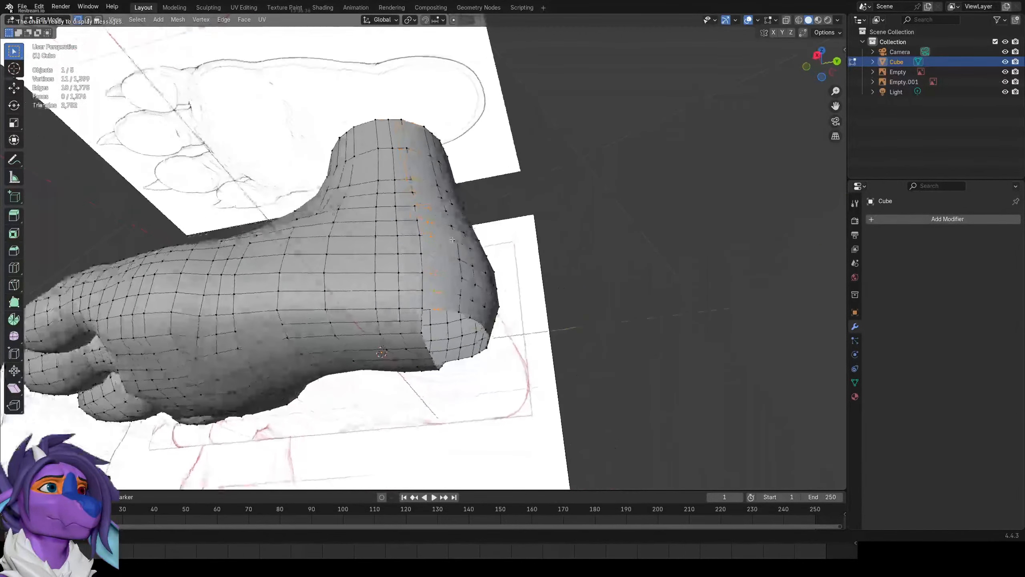
pyautogui.press('g')
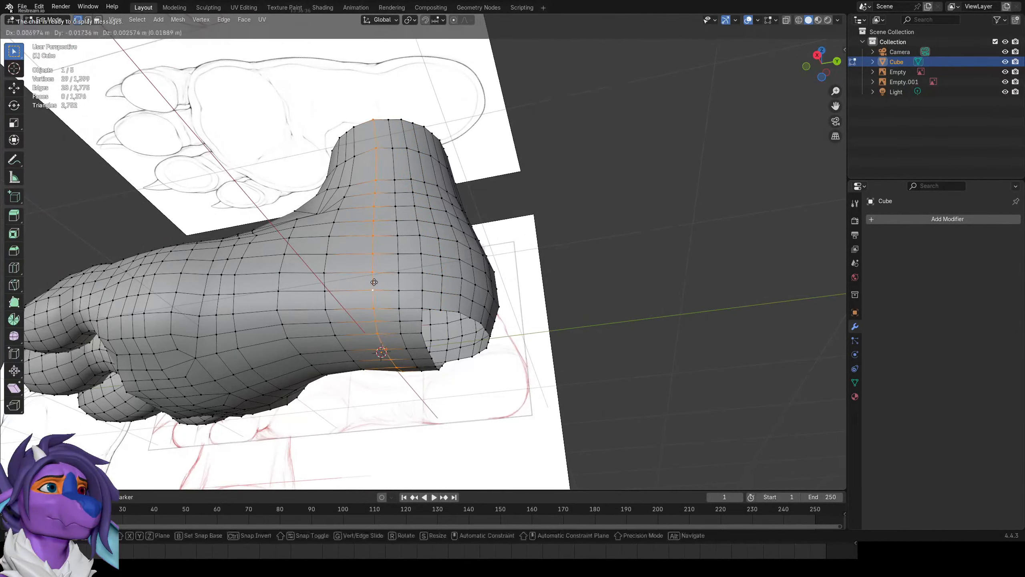
pyautogui.click(365, 284)
pyautogui.moveTo(366, 284); pyautogui.dragTo(444, 309, button='middle')
# Extrude the sole-side rim of the heel opening inward, scaled to about 0.9 along global X, and fill faces at its corners.
pyautogui.click(305, 274)
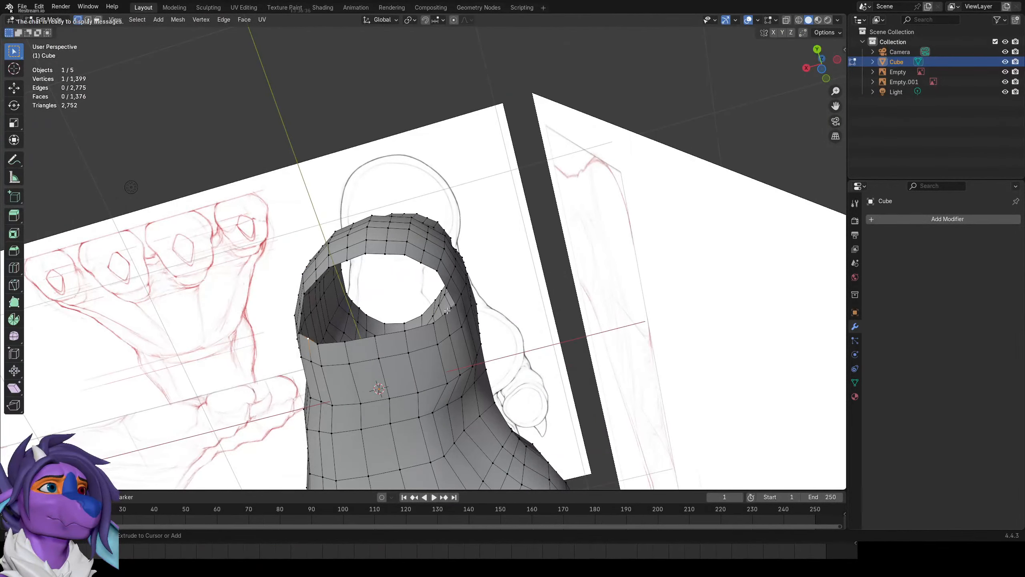
pyautogui.press('e')
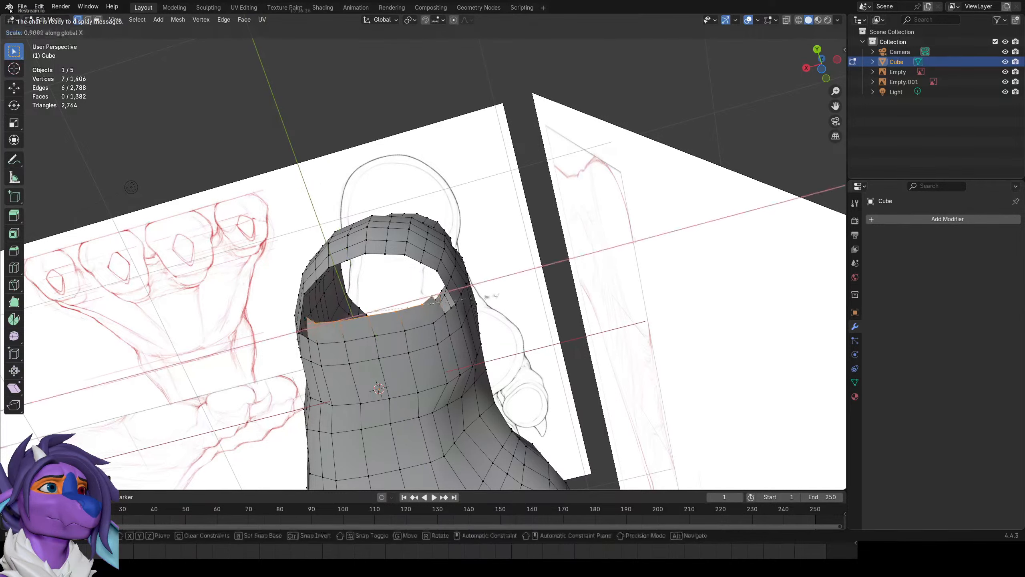
pyautogui.click(462, 308)
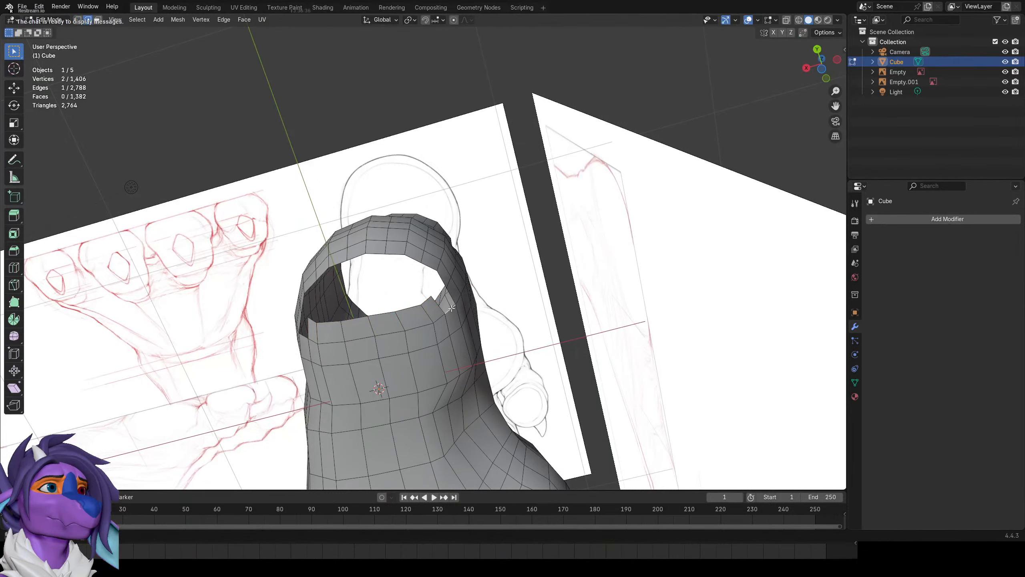
pyautogui.press('f')
pyautogui.scroll(3, 451, 308)
pyautogui.press('f')
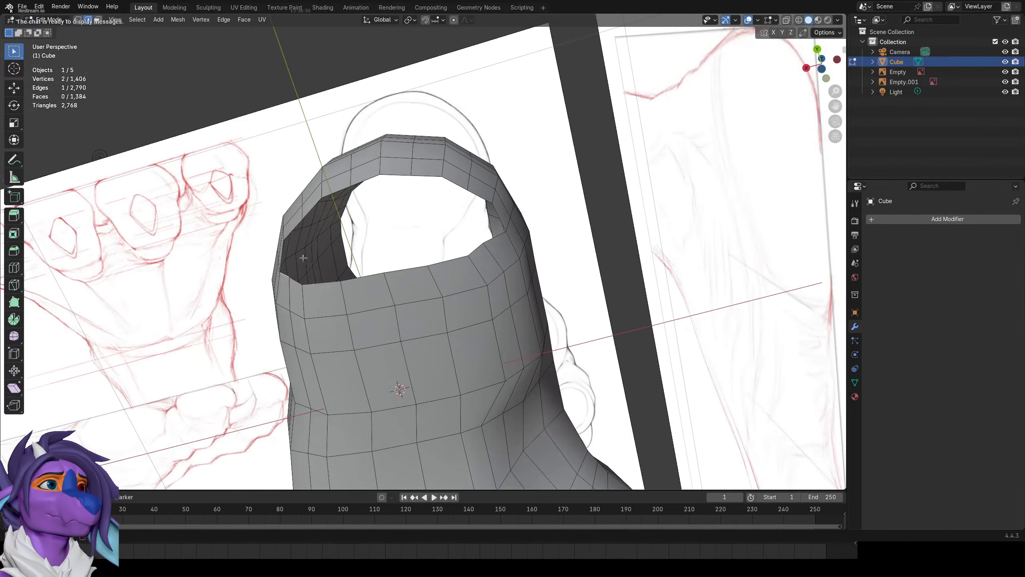
# Extrude two vertices inward from one side corner of the heel opening and fill faces between them and the rim.
pyautogui.moveTo(281, 304); pyautogui.dragTo(321, 269, button='middle')
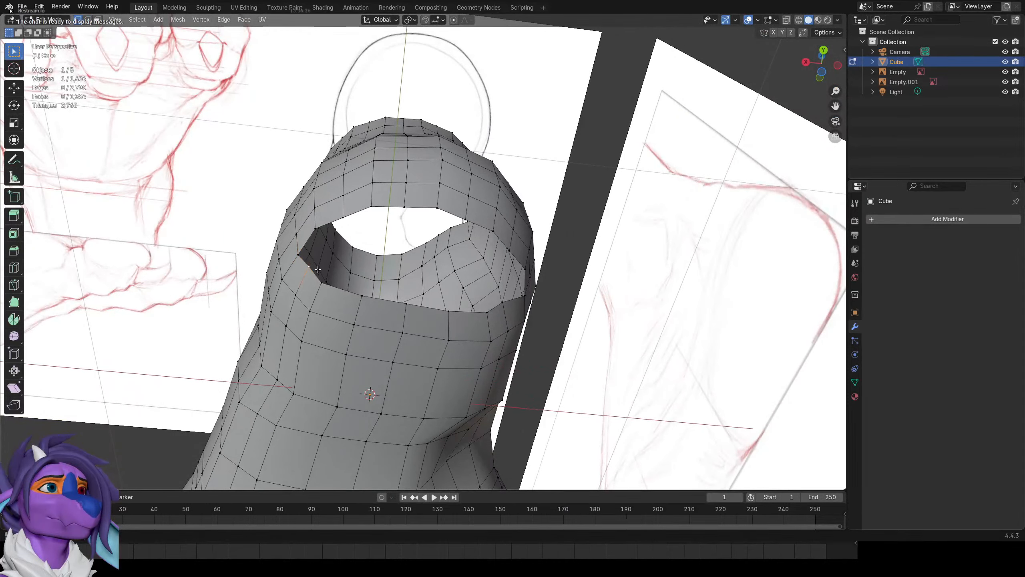
pyautogui.press('e')
pyautogui.click(332, 247)
pyautogui.press('e')
pyautogui.click(371, 251)
pyautogui.press('2')
pyautogui.press('f')
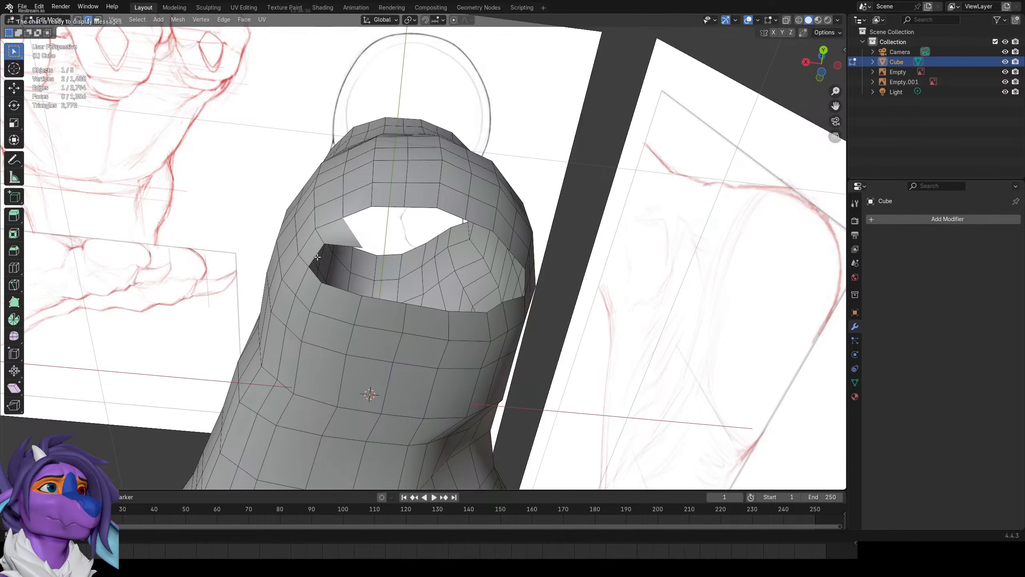
pyautogui.press('f')
# Pull the new inner vertex back toward the side rim, extrude another vertex from it, and fill the neighbouring gaps with faces.
pyautogui.press('1')
pyautogui.click(366, 249)
pyautogui.press('g')
pyautogui.click(350, 247)
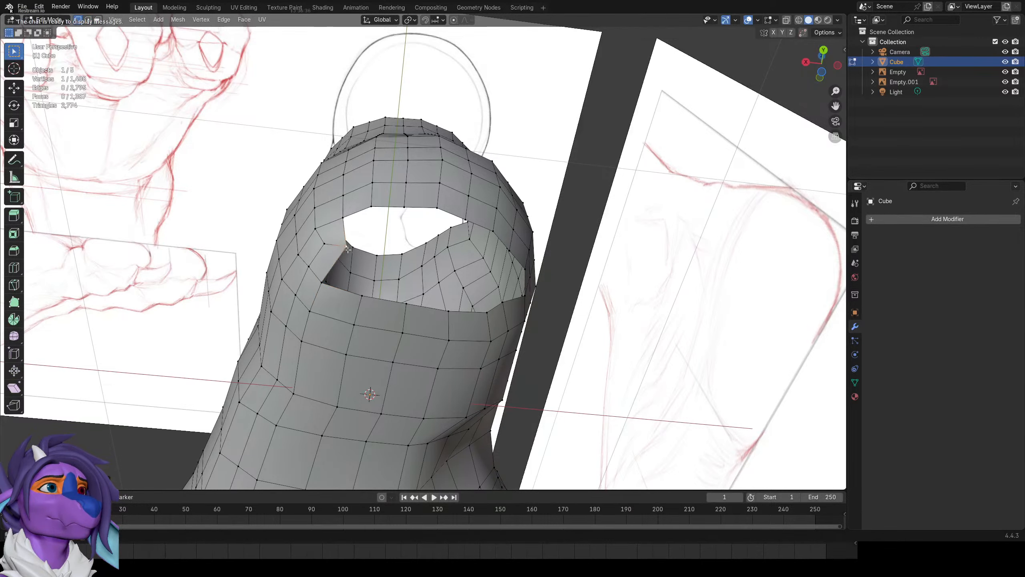
pyautogui.press('e')
pyautogui.click(374, 249)
pyautogui.press('f')
pyautogui.press('f')
# Extrude two connected vertices inward from the opposite side corner of the heel opening and fill the corner gaps with faces.
pyautogui.moveTo(333, 261); pyautogui.dragTo(459, 301, button='middle')
pyautogui.press('1')
pyautogui.click(486, 300)
pyautogui.press('e')
pyautogui.click(484, 278)
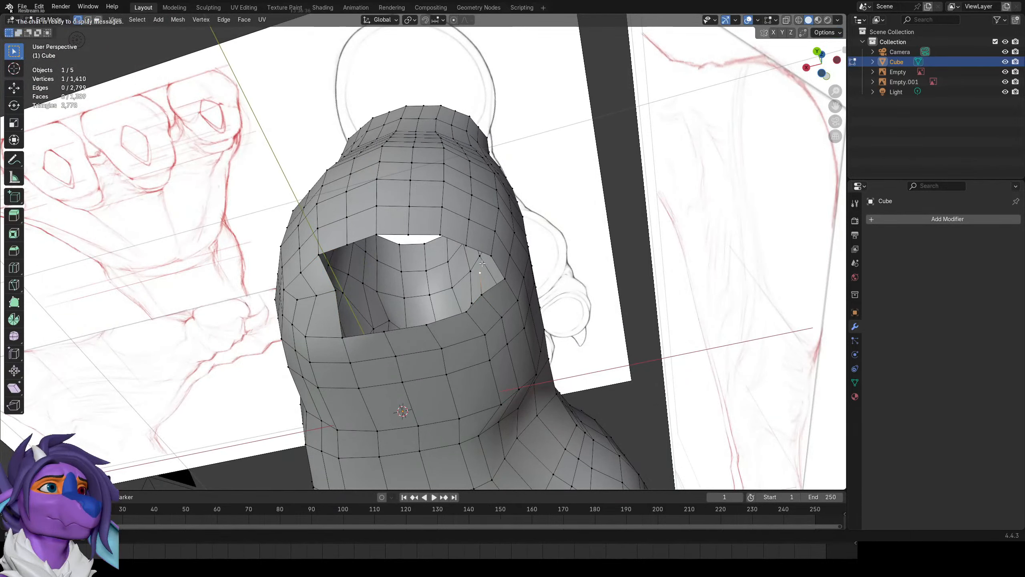
pyautogui.press('e')
pyautogui.click(461, 268)
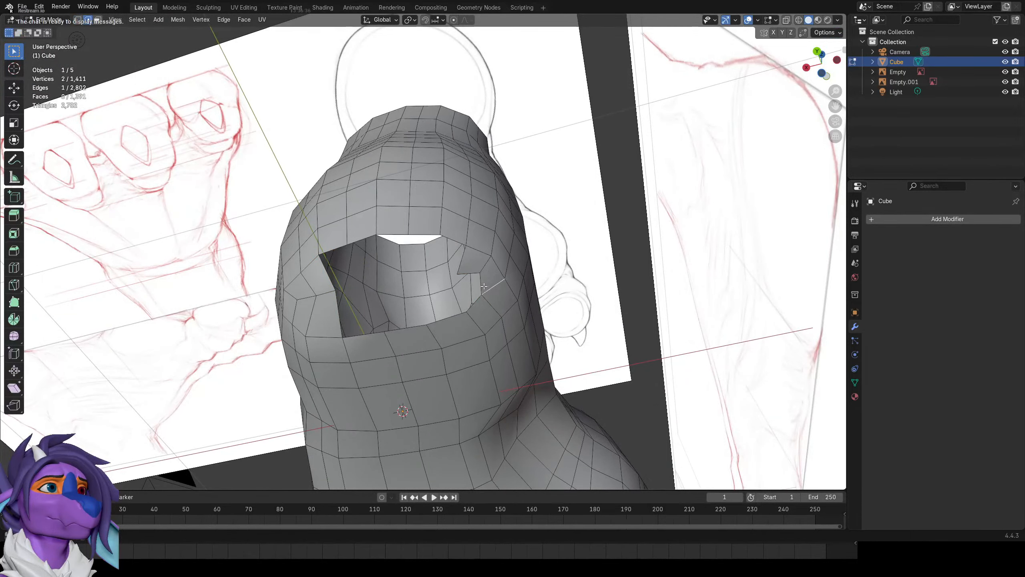
# Extend that extruded edge toward the middle of the heel opening and fill faces on both sides of it.
pyautogui.press('e')
pyautogui.click(395, 273)
pyautogui.press('2')
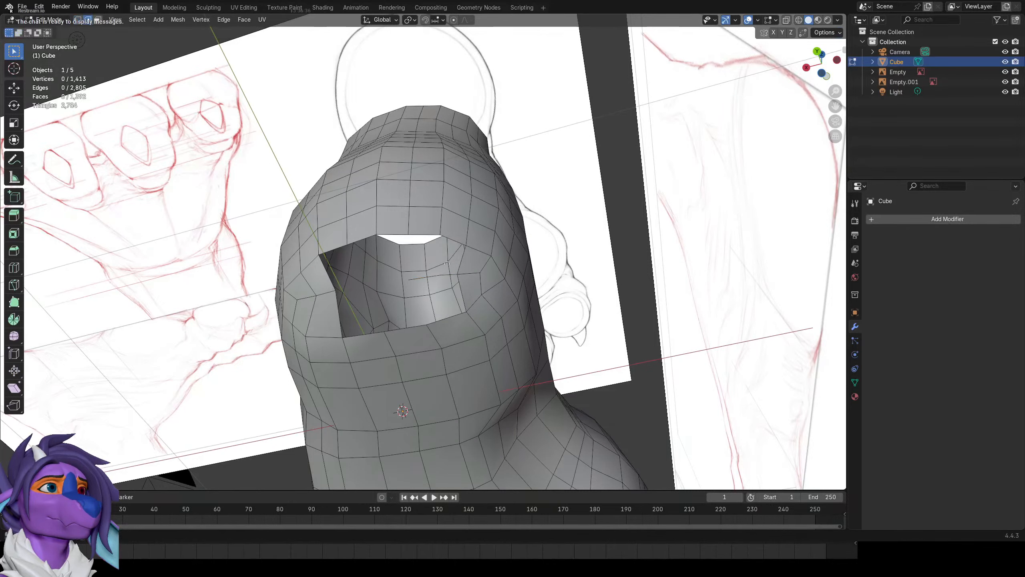
pyautogui.press('f')
pyautogui.press('f')
pyautogui.press('f')
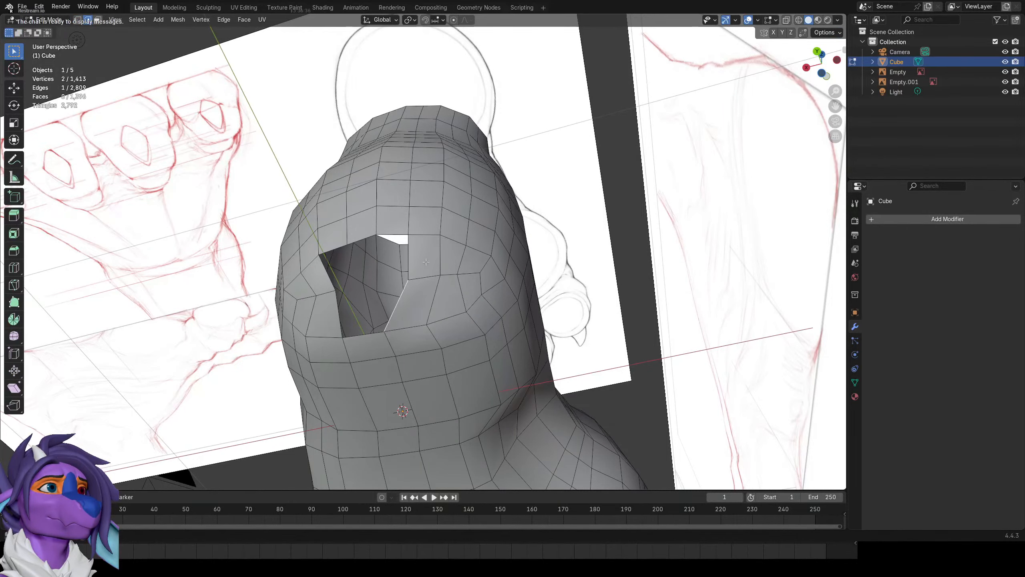
# Dissolve two vertical edge loops down the back of the ankle and fill the remaining heel gap with two faces.
pyautogui.moveTo(422, 265); pyautogui.dragTo(403, 212, button='middle')
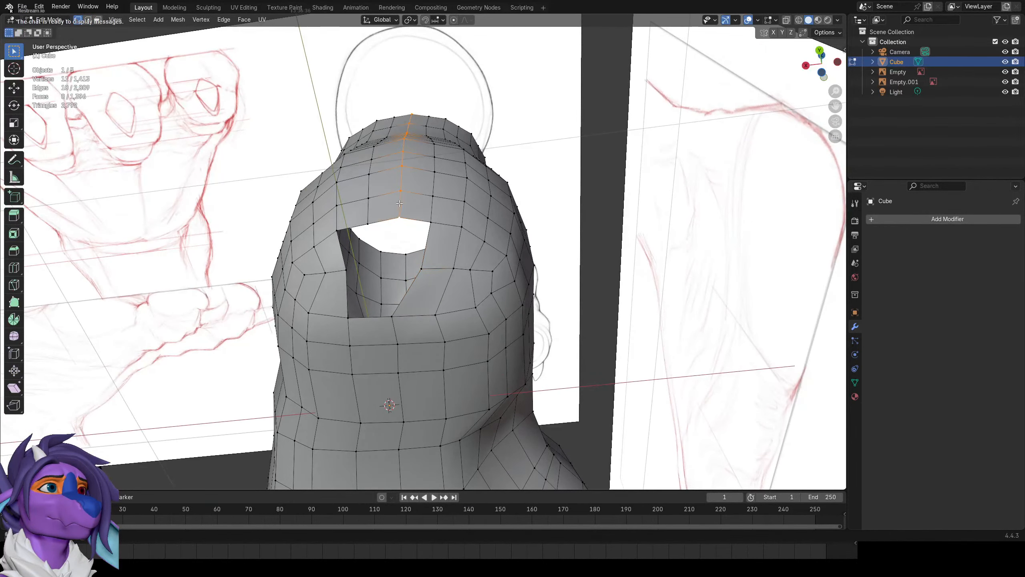
pyautogui.press('x')
pyautogui.click(375, 303)
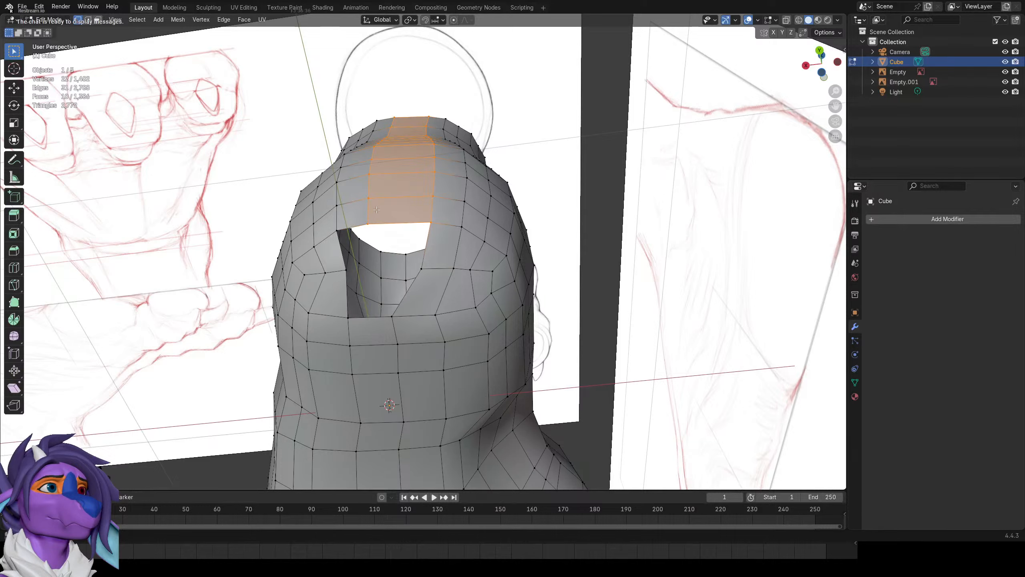
pyautogui.press('x')
pyautogui.click(343, 333)
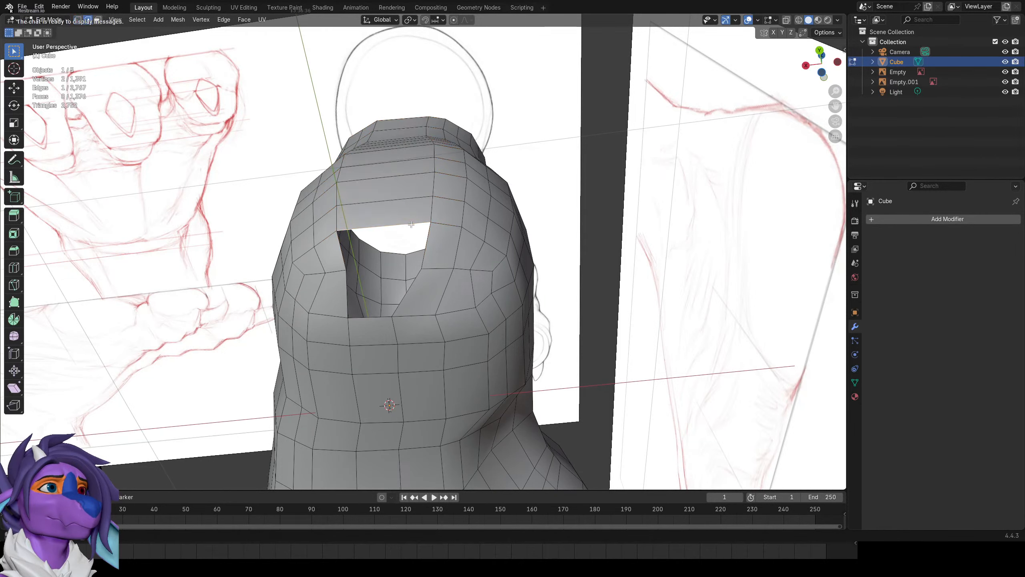
pyautogui.press('f')
pyautogui.press('f')
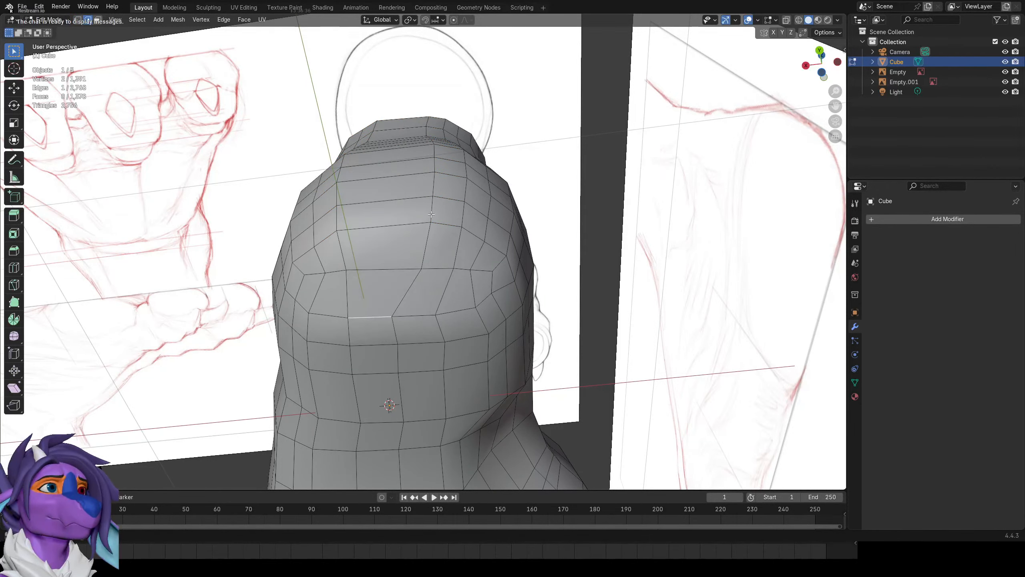
# Shift the vertical edge loop on the back of the ankle slightly sideways toward the middle of the heel.
pyautogui.press('g')
pyautogui.press('x')
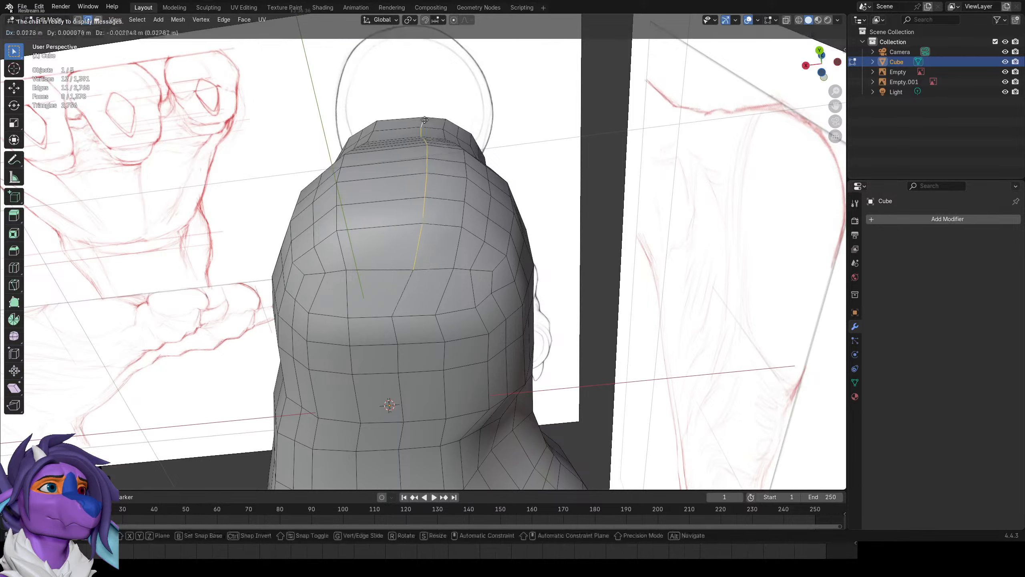
# Grow the selection from the heel's underside over the heel, ankle and midfoot, and smooth the selected vertices.
pyautogui.click(403, 122)
pyautogui.keyDown('alt'); pyautogui.click(337, 213); pyautogui.keyUp('alt')
pyautogui.moveTo(337, 213); pyautogui.dragTo(418, 202, button='middle')
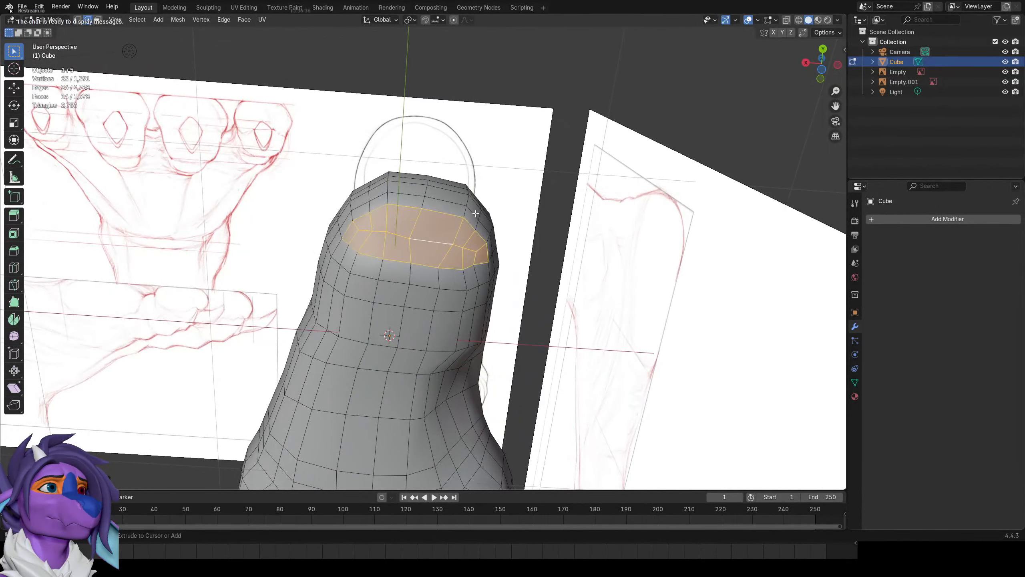
pyautogui.press('ctrl+KP_Add')
pyautogui.press('ctrl+KP_Add')
pyautogui.press('ctrl+KP_Add')
pyautogui.press('ctrl+KP_Add')
pyautogui.press('KP_3')
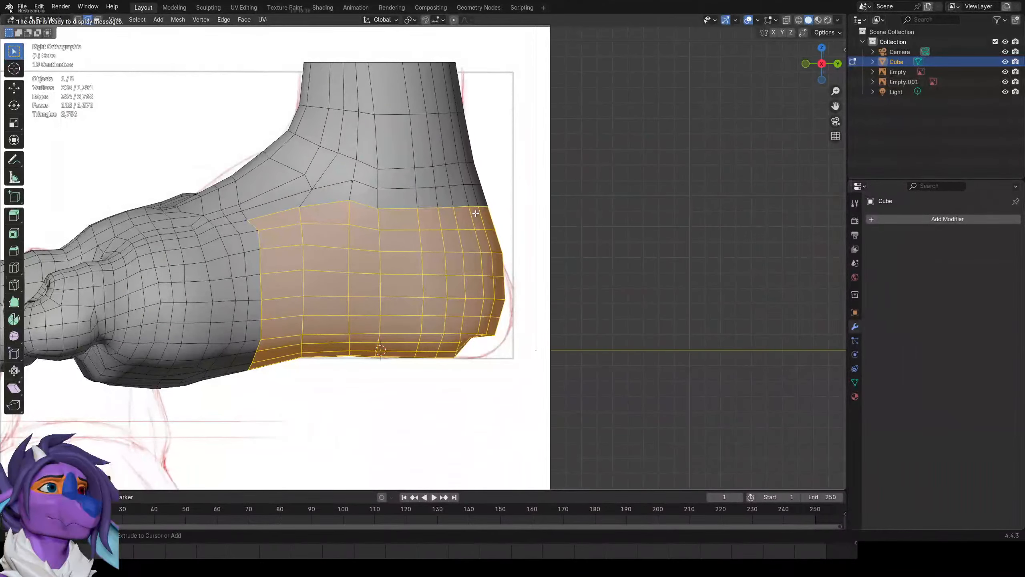
pyautogui.press('ctrl+KP_Add')
pyautogui.press('ctrl+KP_Add')
pyautogui.press('ctrl+KP_Add')
pyautogui.press('ctrl+KP_Subtract')
pyautogui.press('ctrl+KP_Subtract')
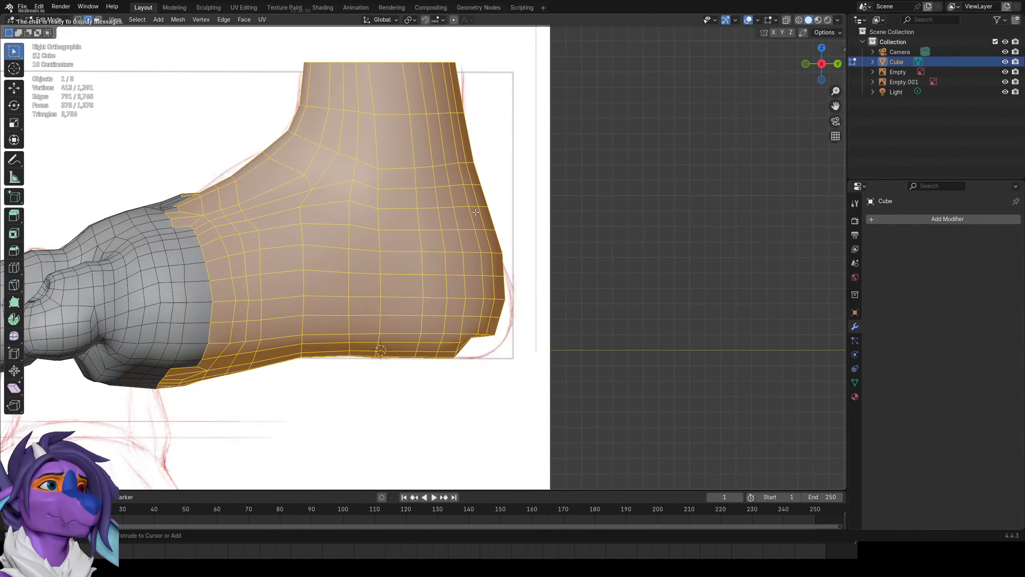
pyautogui.press('1')
pyautogui.rightClick(353, 158)
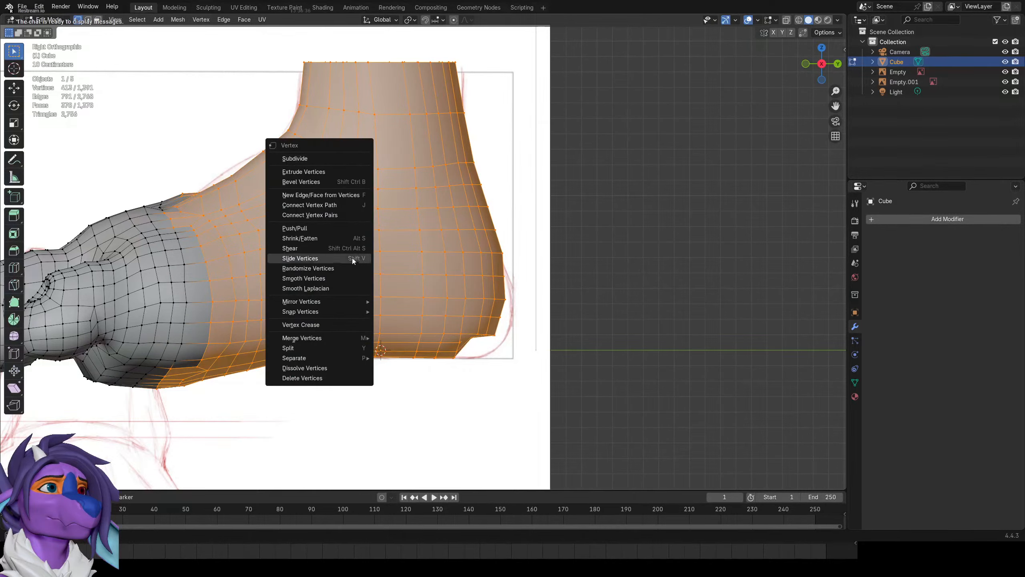
pyautogui.click(335, 280)
# Add loop cuts around the midfoot, vertically through the ankle and heel, and around the upper ankle.
pyautogui.hotkey('ctrl', 'r')
pyautogui.doubleClick(302, 202)
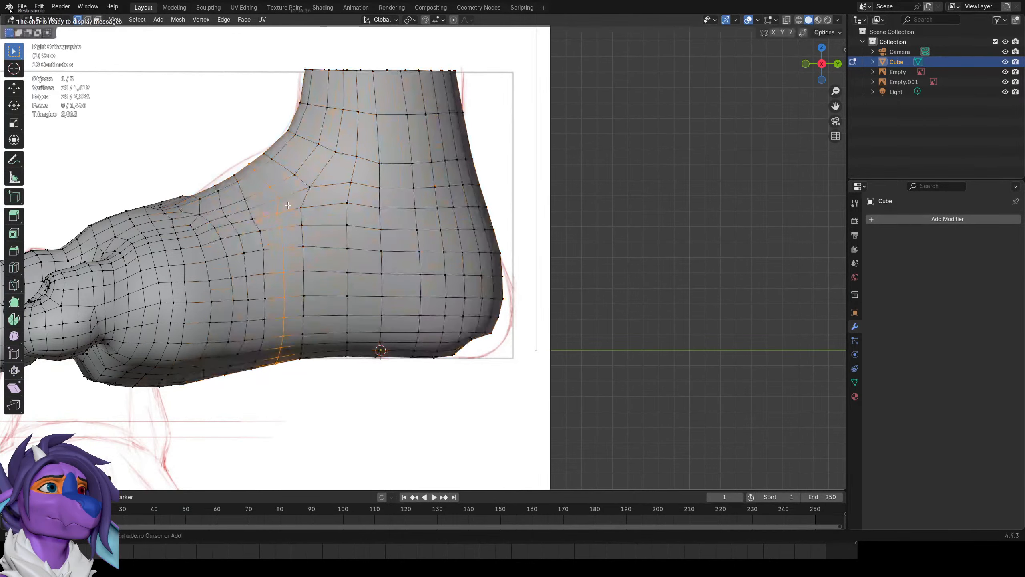
pyautogui.moveTo(343, 215); pyautogui.dragTo(344, 228, button='middle')
pyautogui.hotkey('ctrl', 'r')
pyautogui.doubleClick(387, 159)
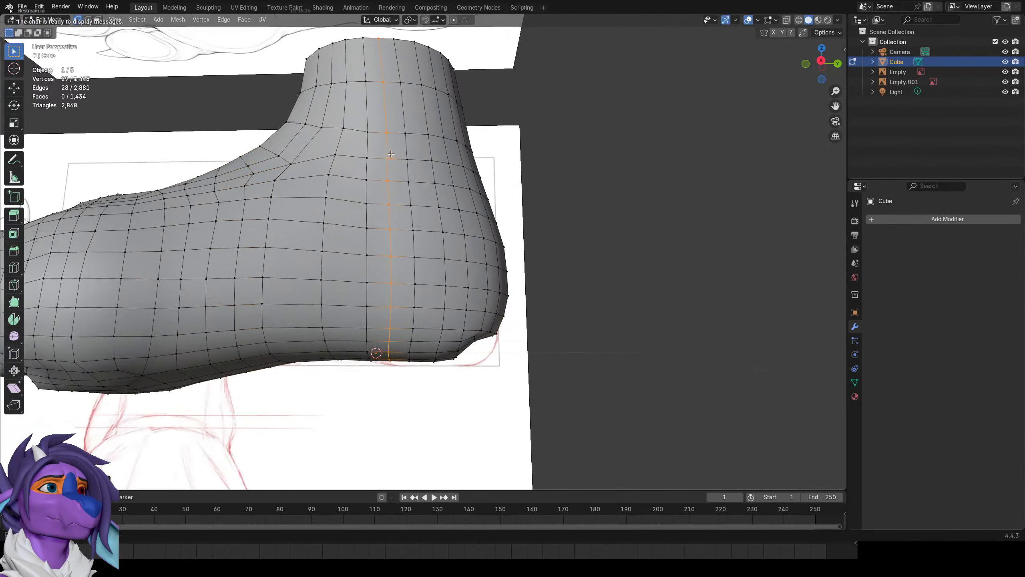
pyautogui.moveTo(387, 159); pyautogui.dragTo(414, 207, button='middle')
pyautogui.click(414, 144)
pyautogui.scroll(-3, 414, 144)
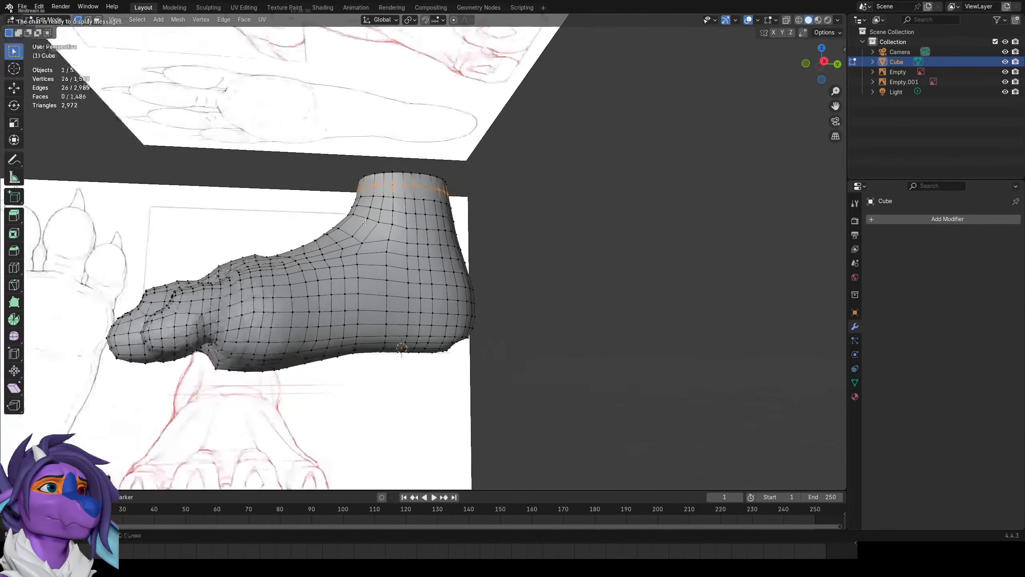
# Select the entire foot mesh and smooth all of its vertices.
pyautogui.moveTo(414, 150); pyautogui.dragTo(489, 181, button='middle')
pyautogui.scroll(3, 489, 202)
pyautogui.moveTo(504, 251); pyautogui.dragTo(465, 223, button='middle')
pyautogui.press('a')
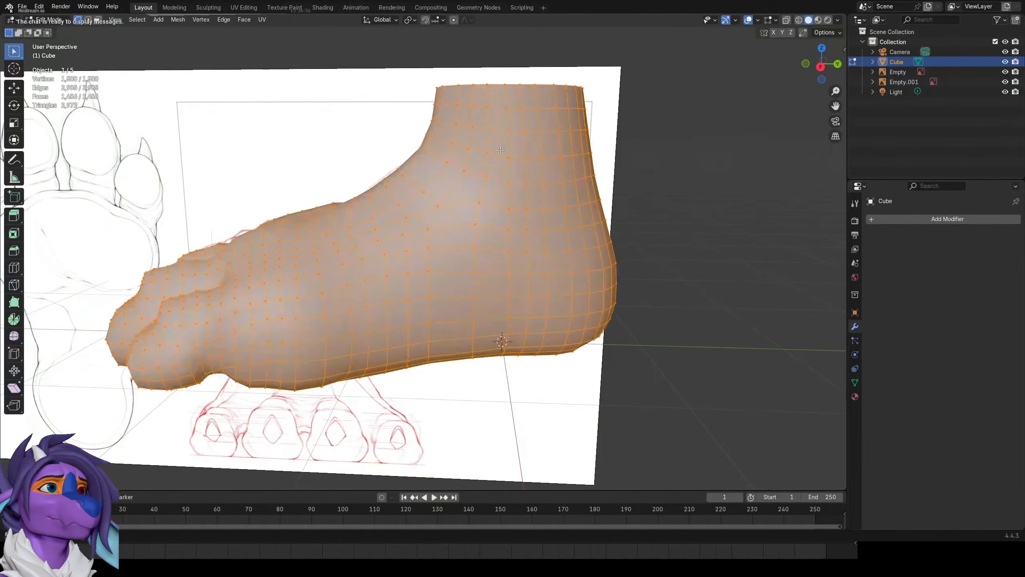
pyautogui.rightClick(511, 149)
pyautogui.click(512, 149)
pyautogui.scroll(-3, 513, 149)
pyautogui.scroll(3, 501, 165)
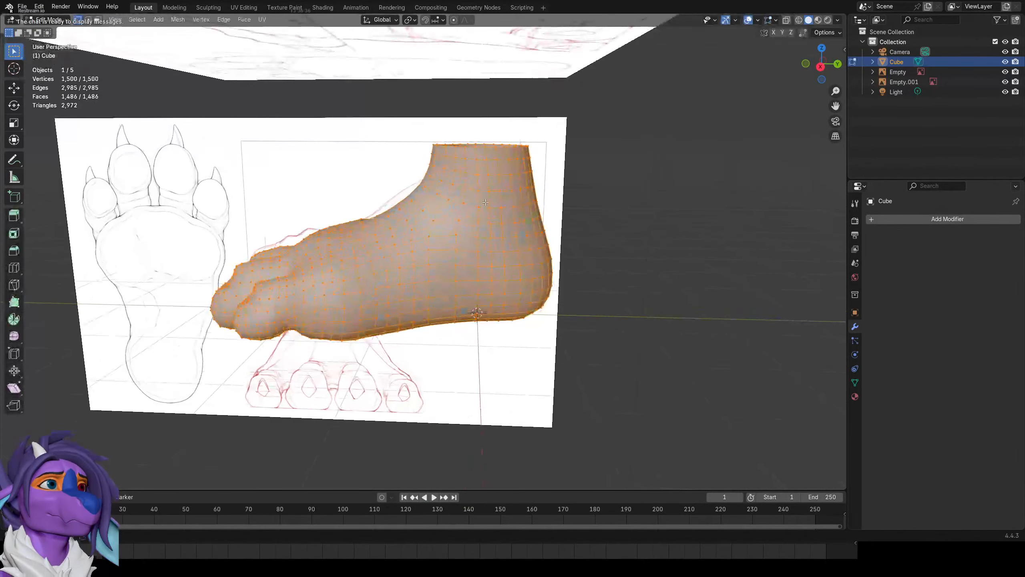
# Reposition the edge loop around the ankle and smooth its vertices.
pyautogui.keyDown('alt'); pyautogui.click(496, 173); pyautogui.keyUp('alt')
pyautogui.press('g')
pyautogui.click(489, 178)
pyautogui.rightClick(493, 174)
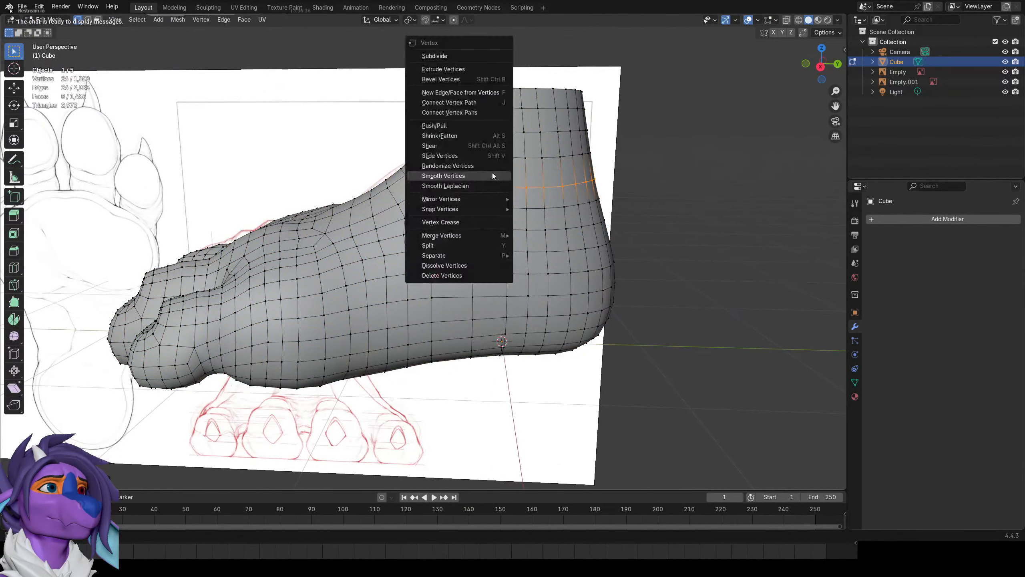
pyautogui.click(492, 175)
# Examine the foot's shape from the front, side and underside against the reference drawings.
pyautogui.press('Tab')
pyautogui.scroll(-3, 551, 167)
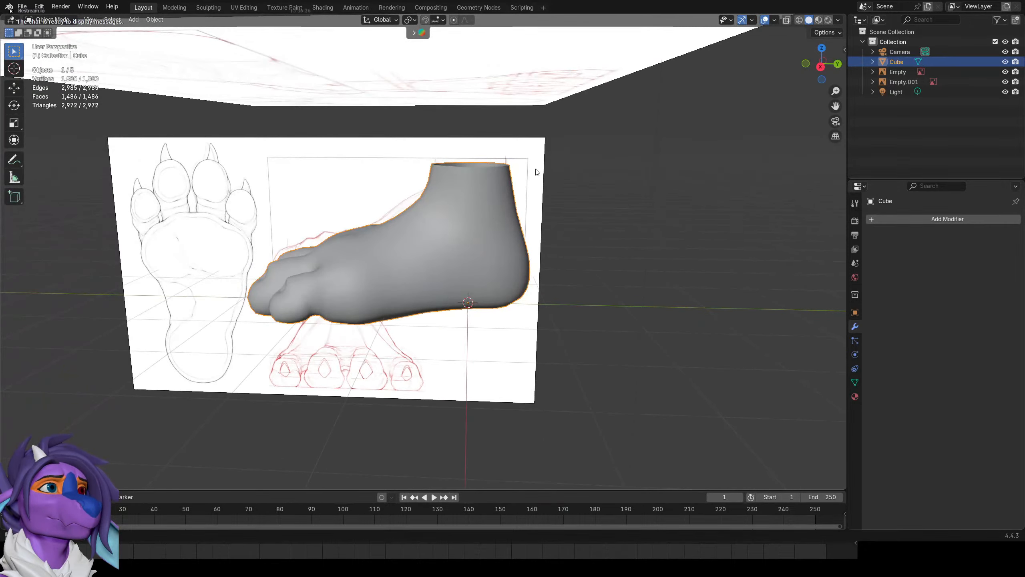
pyautogui.press('KP_1')
pyautogui.press('KP_3')
pyautogui.press('ctrl+KP_7')
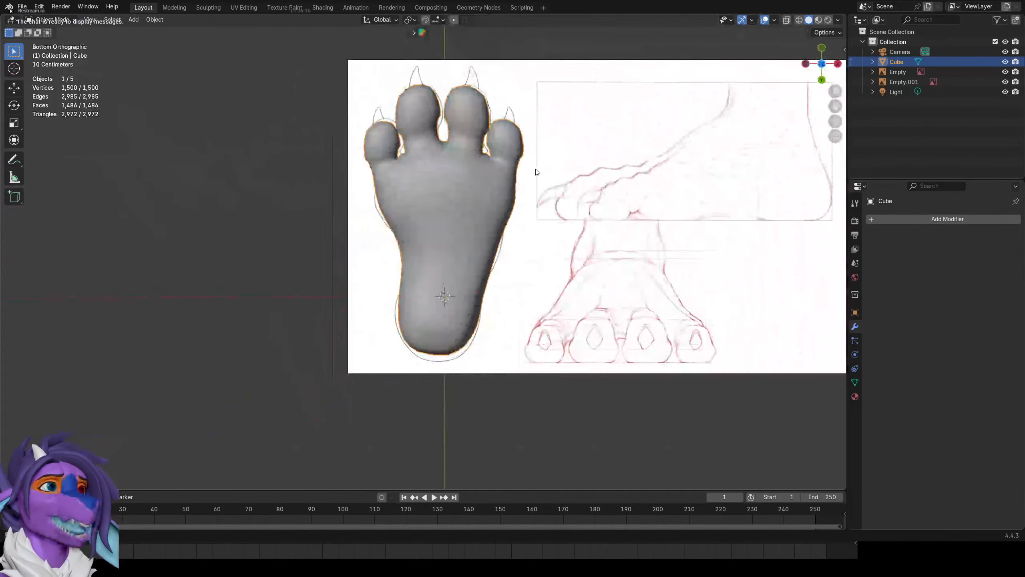
pyautogui.press('Tab')
pyautogui.scroll(2, 412, 238)
pyautogui.scroll(3, 412, 238)
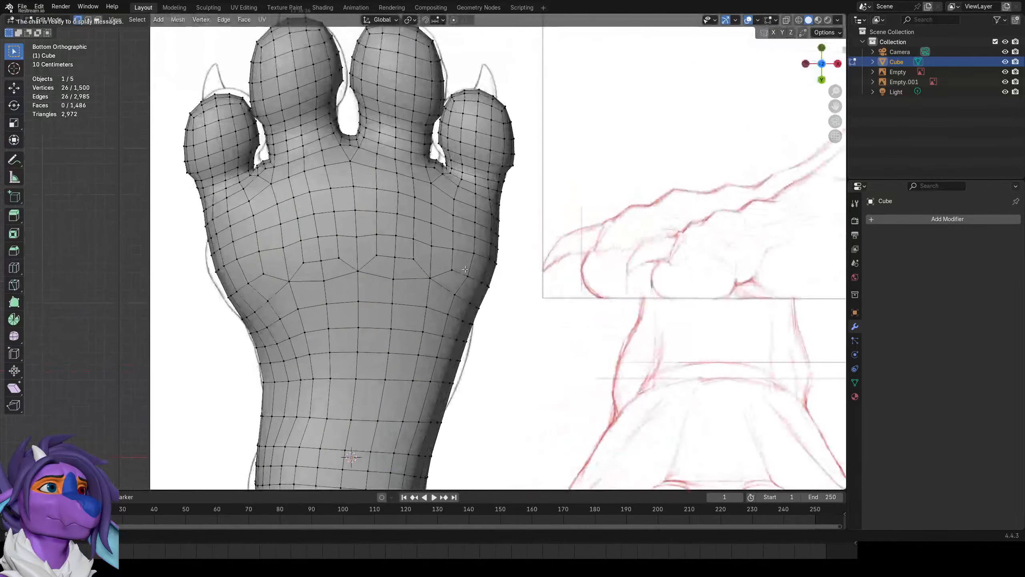
pyautogui.click(473, 258)
pyautogui.scroll(-3, 473, 258)
pyautogui.press('Tab')
pyautogui.moveTo(650, 134); pyautogui.dragTo(583, 215, button='middle')
pyautogui.press('Tab')
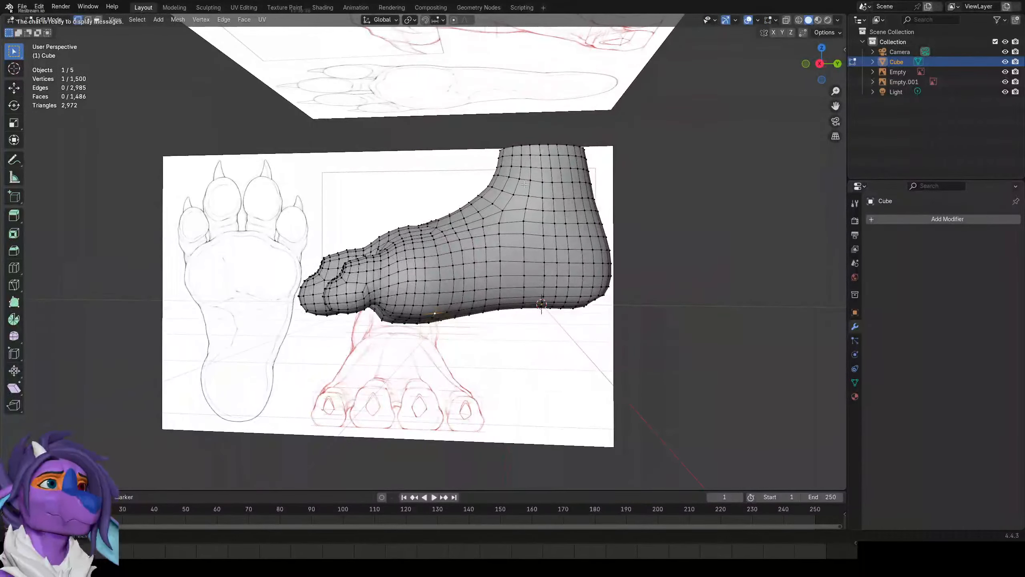
# Select the edge loop around the ankle and check the toes, outline and sole in front and bottom views.
pyautogui.keyDown('alt'); pyautogui.click(529, 180); pyautogui.keyUp('alt')
pyautogui.scroll(-1, 529, 180)
pyautogui.moveTo(537, 190); pyautogui.dragTo(639, 222, button='middle')
pyautogui.press('Tab')
pyautogui.press('Tab')
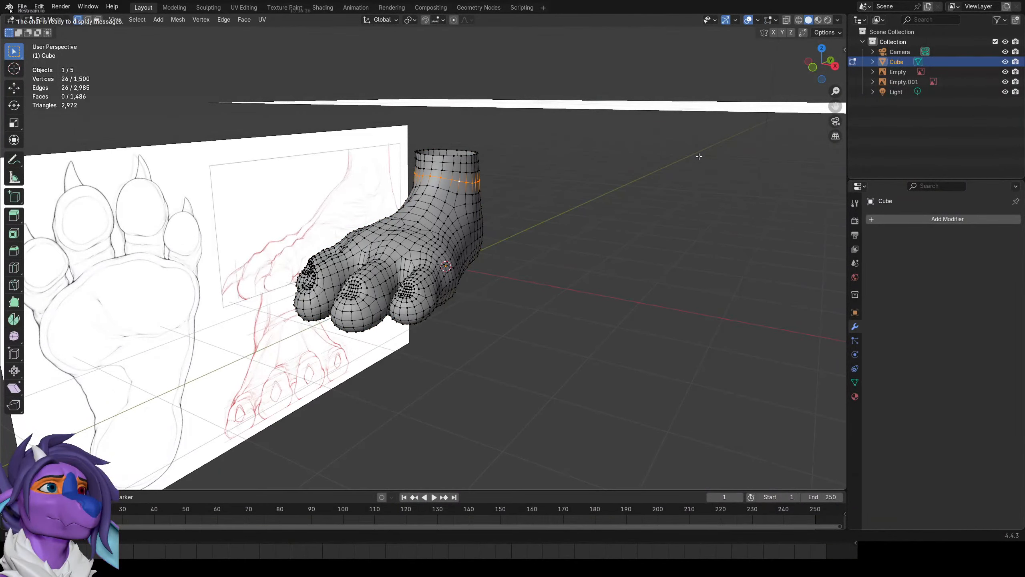
pyautogui.press('KP_1')
pyautogui.press('ctrl+KP_7')
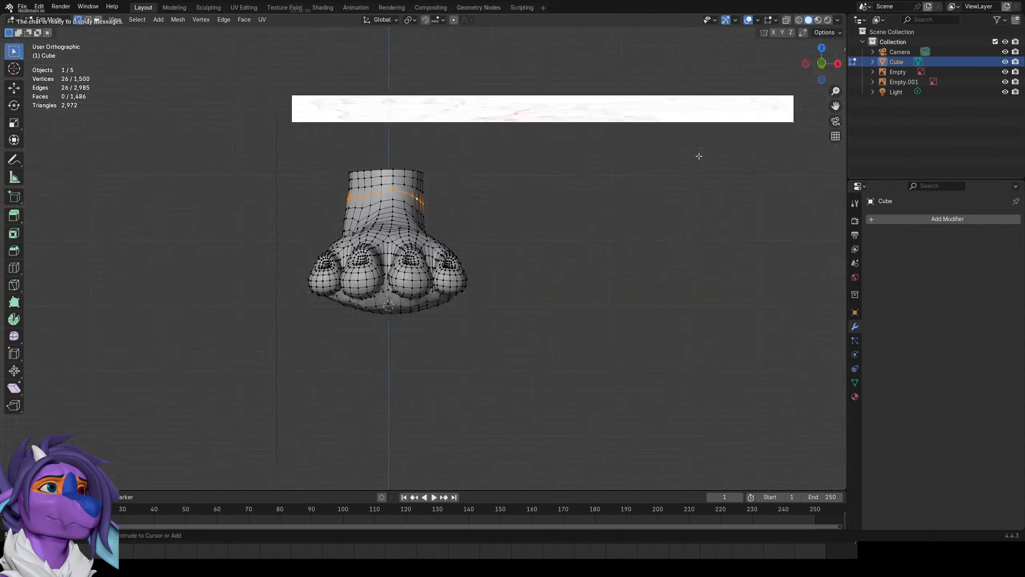
pyautogui.scroll(3, 499, 310)
pyautogui.press('Tab')
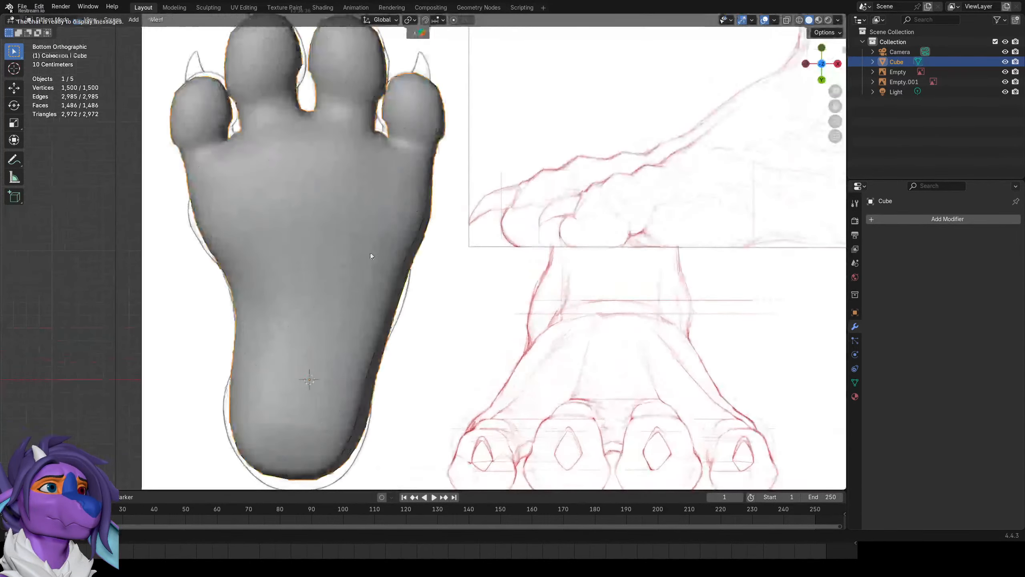
pyautogui.press('Tab')
pyautogui.moveTo(371, 253); pyautogui.dragTo(309, 262, button='middle')
pyautogui.press('Tab')
pyautogui.press('Tab')
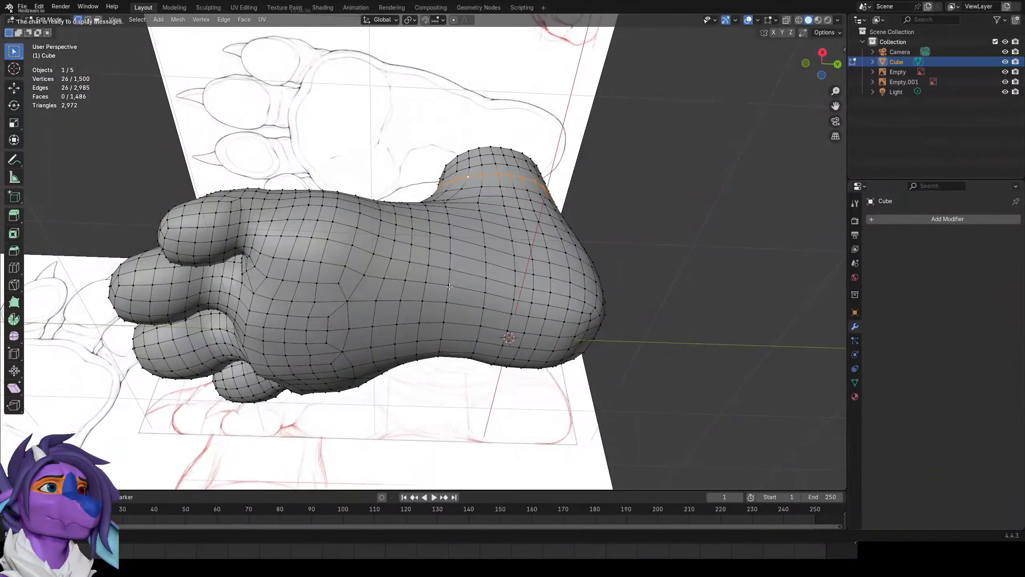
# Slide the crosswise edge loops around the midfoot one after another to even out their spacing.
pyautogui.keyDown('alt'); pyautogui.click(446, 289); pyautogui.keyUp('alt')
pyautogui.moveTo(446, 289); pyautogui.dragTo(456, 311, button='middle')
pyautogui.press('g')
pyautogui.press('g')
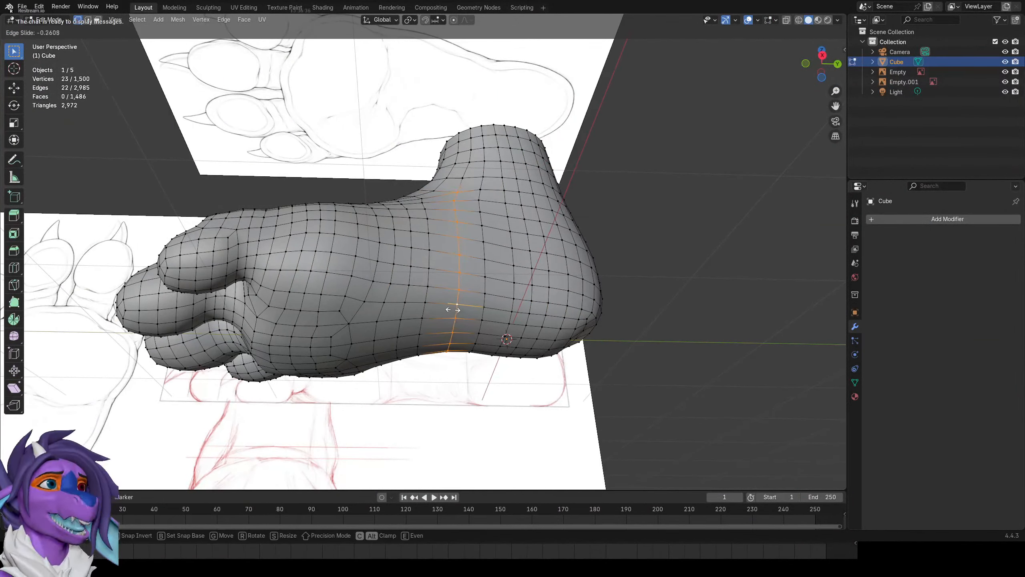
pyautogui.click(453, 310)
pyautogui.press('g')
pyautogui.press('g')
pyautogui.click(441, 294)
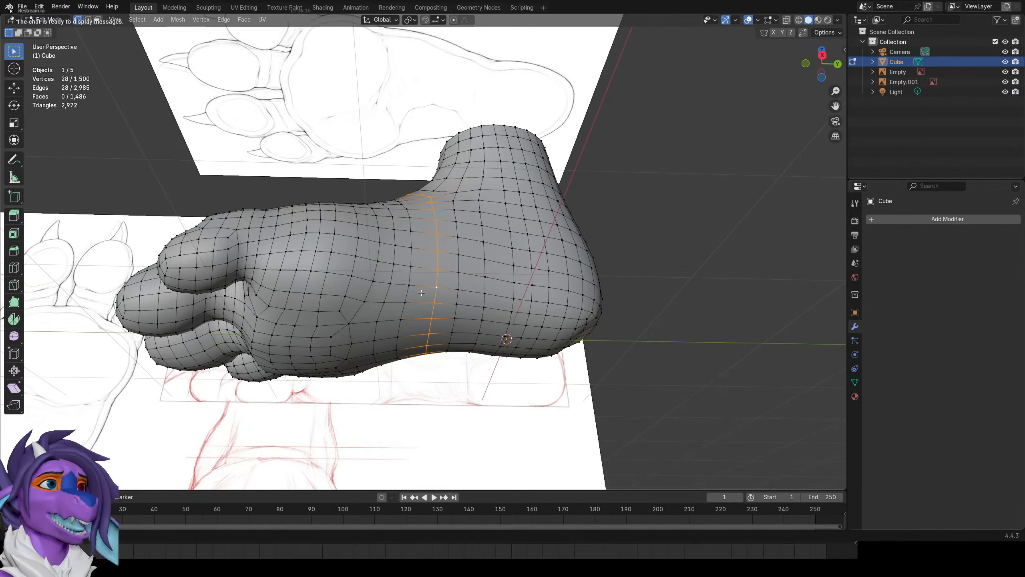
pyautogui.press('g')
pyautogui.press('g')
pyautogui.click(414, 299)
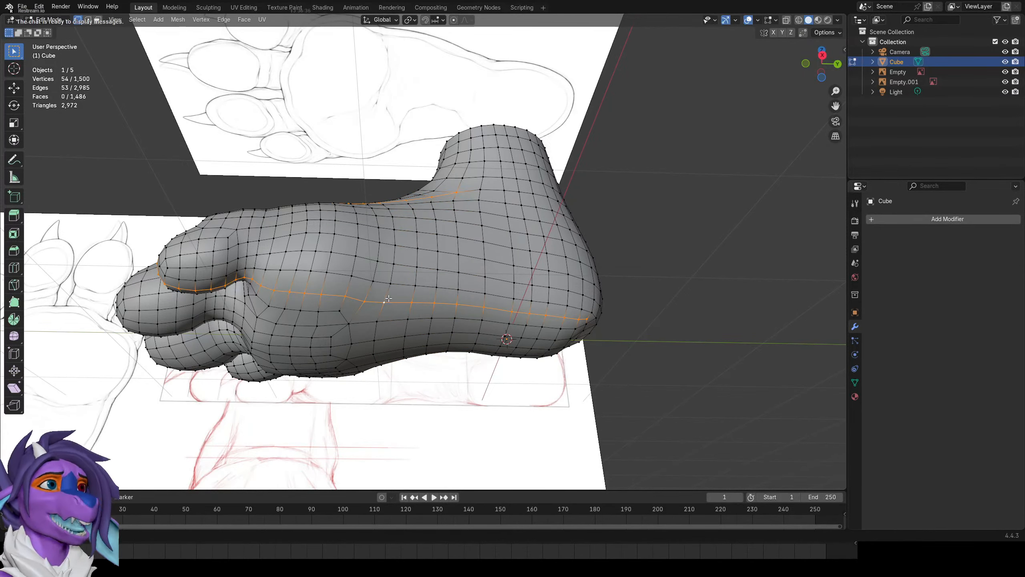
pyautogui.keyDown('alt'); pyautogui.click(388, 296); pyautogui.keyUp('alt')
pyautogui.press('g')
pyautogui.press('g')
pyautogui.click(395, 298)
# Grow the selection from the midfoot loop to the base of the toes and up the ankle, and smooth its vertices.
pyautogui.press('Tab')
pyautogui.moveTo(481, 279); pyautogui.dragTo(594, 235, button='middle')
pyautogui.press('Tab')
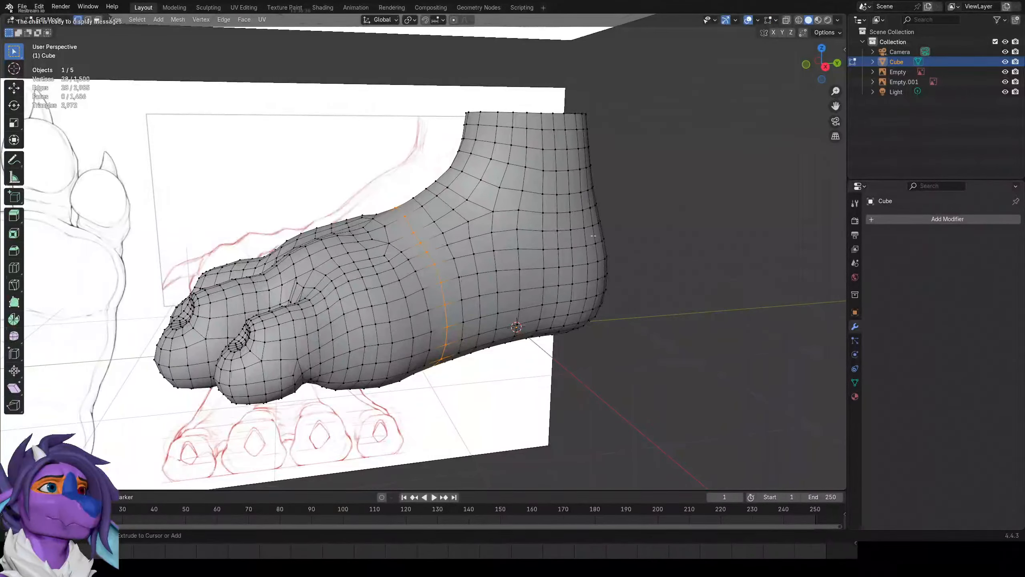
pyautogui.press('ctrl+KP_Add')
pyautogui.press('ctrl+KP_Add')
pyautogui.press('ctrl+KP_Add')
pyautogui.press('ctrl+KP_Add')
pyautogui.press('ctrl+KP_Add')
pyautogui.press('ctrl+KP_Add')
pyautogui.press('ctrl+KP_Add')
pyautogui.press('ctrl+KP_Add')
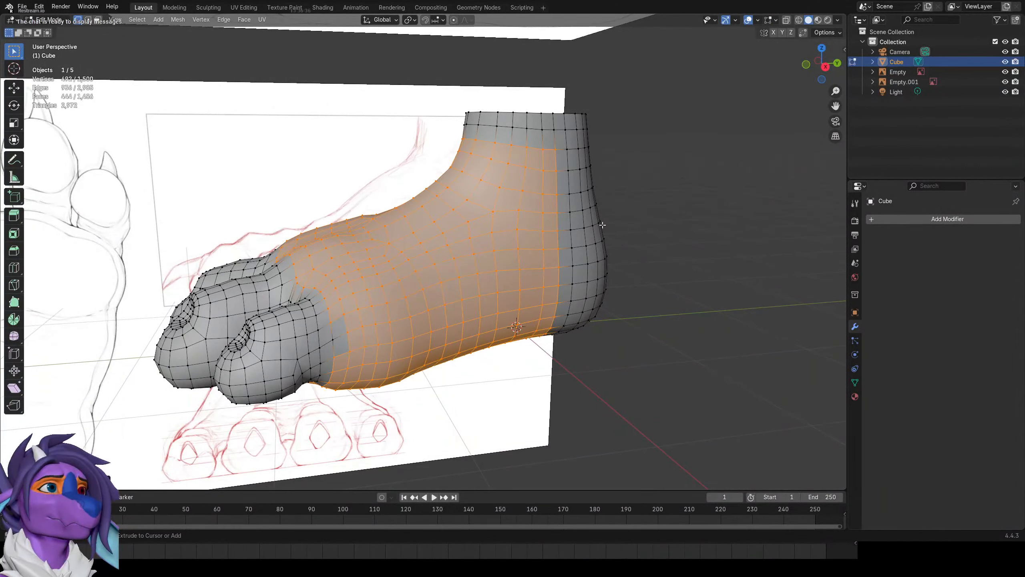
pyautogui.press('ctrl+KP_Add')
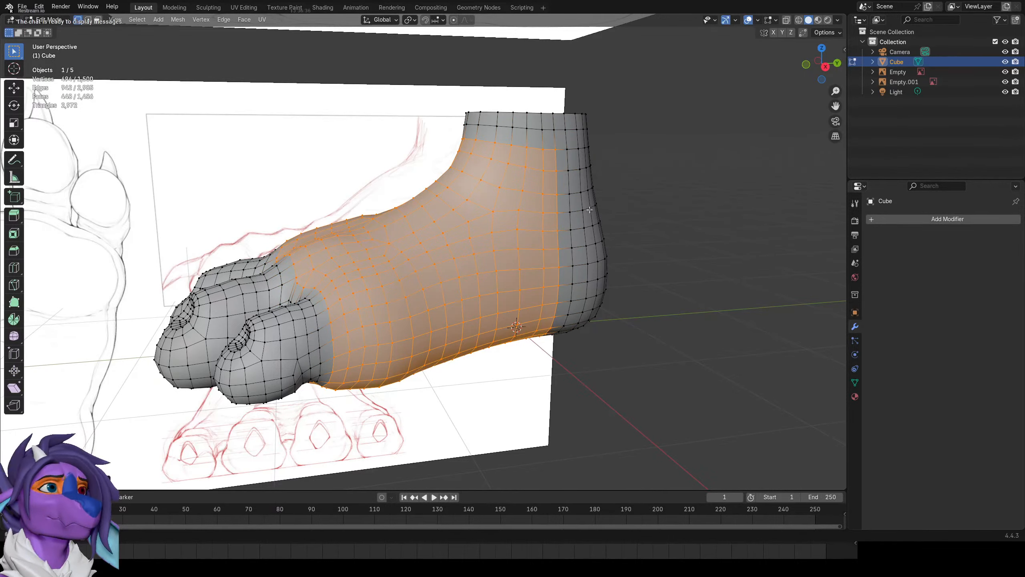
pyautogui.rightClick(590, 210)
pyautogui.click(574, 197)
pyautogui.moveTo(573, 197); pyautogui.dragTo(598, 224, button='middle')
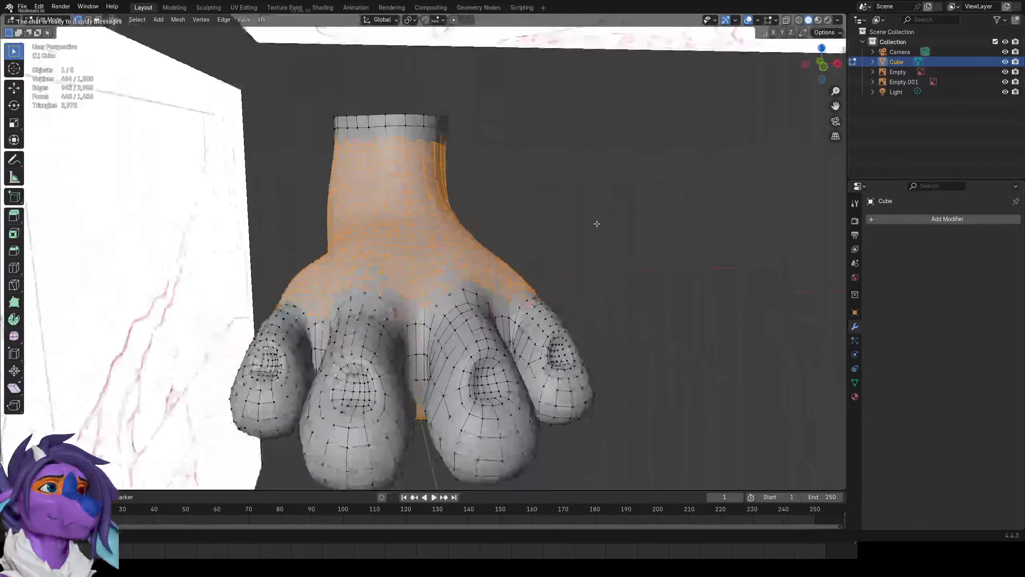
# Clear the selection and inspect the smoothed top of the foot and toes with and without the wireframe.
pyautogui.press('Tab')
pyautogui.scroll(1, 597, 224)
pyautogui.moveTo(519, 222); pyautogui.dragTo(390, 221, button='middle')
pyautogui.press('Tab')
pyautogui.hotkey('alt', 'a')
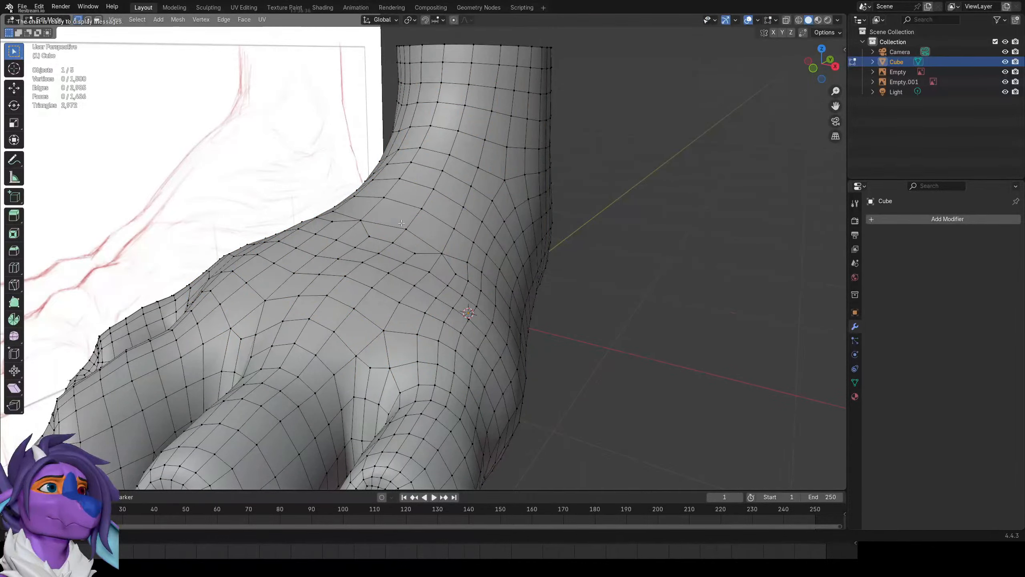
pyautogui.press('Tab')
pyautogui.scroll(-4, 404, 226)
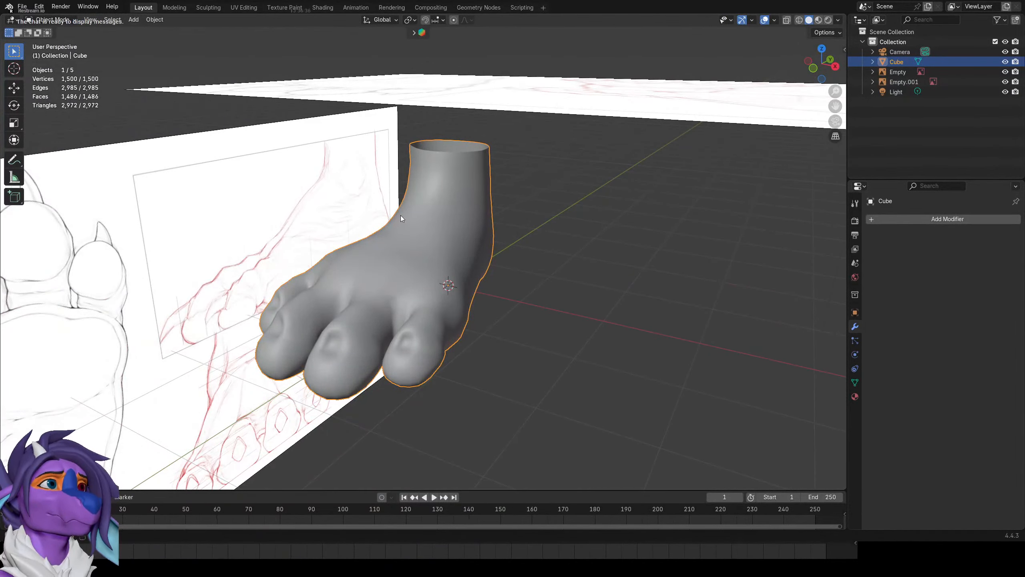
pyautogui.moveTo(400, 215); pyautogui.dragTo(490, 141, button='middle')
pyautogui.scroll(2, 471, 180)
# Select the row of five vertices across the sole behind the ball of the foot, then move and scale it.
pyautogui.press('Tab')
pyautogui.scroll(3, 500, 263)
pyautogui.click(542, 239)
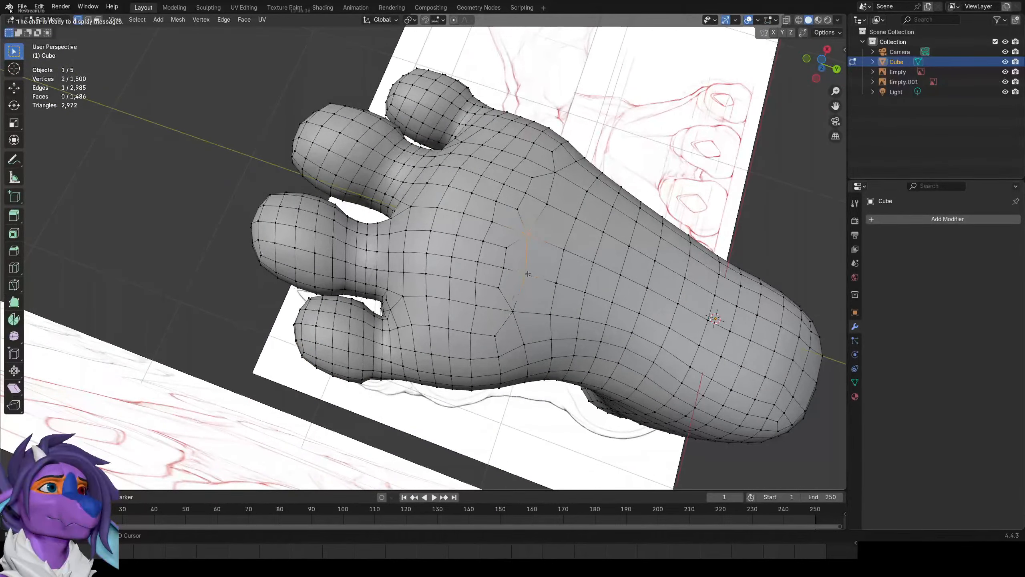
pyautogui.moveTo(513, 311); pyautogui.dragTo(579, 309, button='middle')
pyautogui.keyDown('shift'); pyautogui.click(527, 291); pyautogui.keyUp('shift')
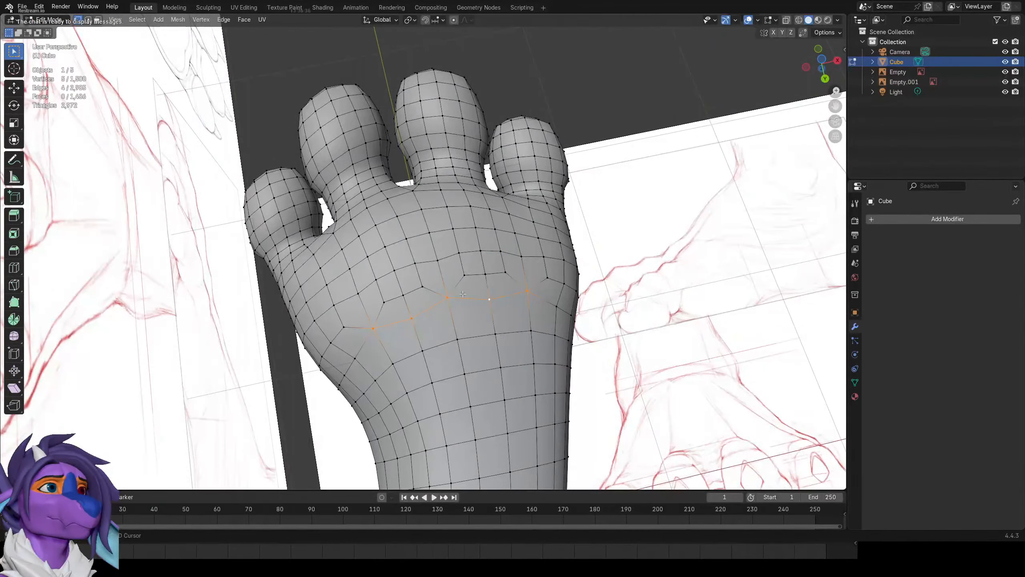
pyautogui.moveTo(462, 294); pyautogui.dragTo(442, 268, button='middle')
pyautogui.press('g')
pyautogui.click(430, 277)
pyautogui.press('g')
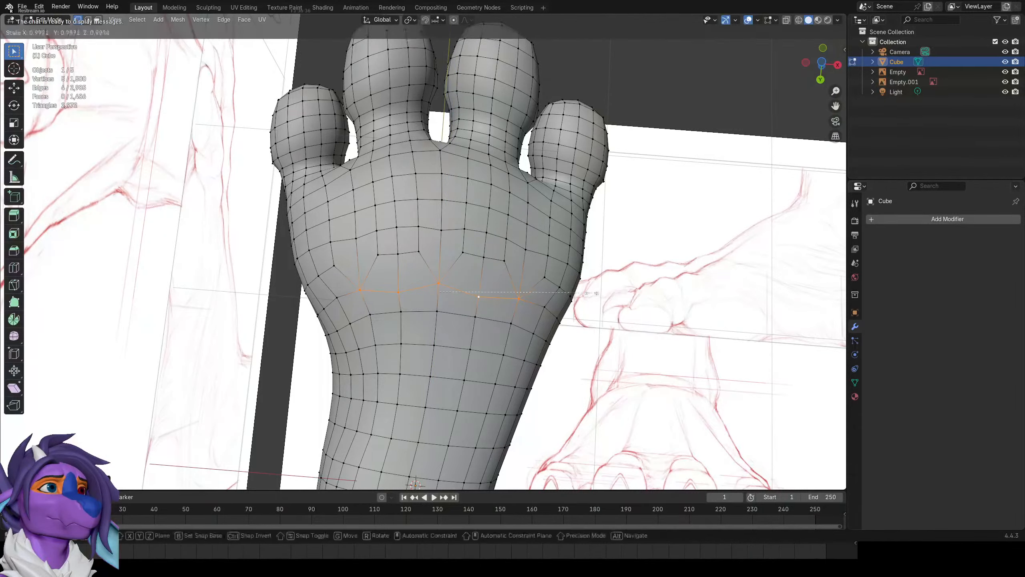
pyautogui.click(529, 285)
# Smooth the selected row of vertices across the sole and check the shaded surface.
pyautogui.press('Tab')
pyautogui.press('Tab')
pyautogui.rightClick(560, 271)
pyautogui.click(560, 270)
pyautogui.press('Tab')
pyautogui.press('Tab')
# Review the whole foot from below and from the side against the side-view reference sketch.
pyautogui.moveTo(560, 270); pyautogui.dragTo(363, 212, button='middle')
pyautogui.press('Tab')
pyautogui.scroll(-2, 461, 315)
pyautogui.press('KP_3')
pyautogui.press('Tab')
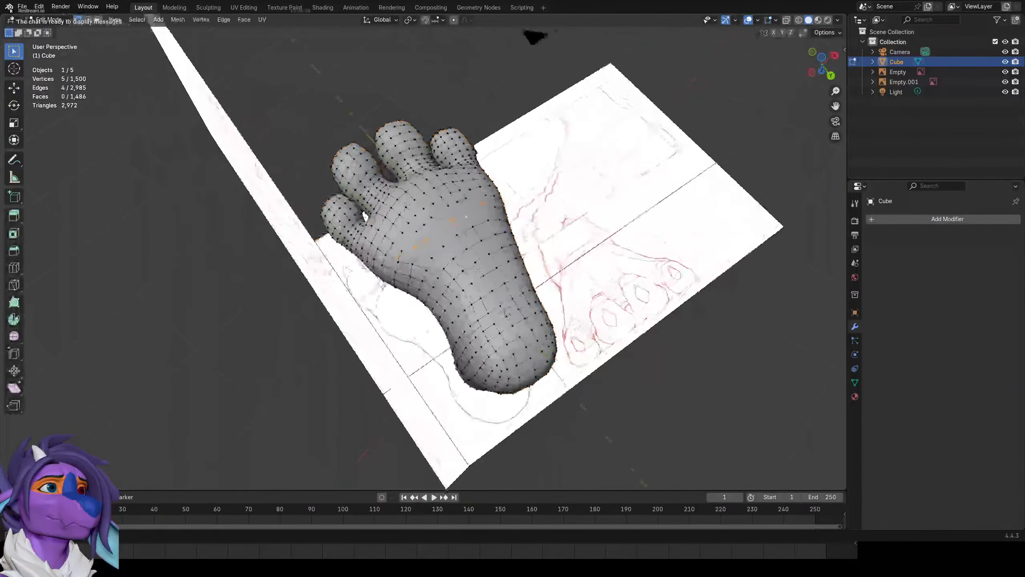
pyautogui.scroll(3, 364, 212)
pyautogui.click(531, 174)
pyautogui.moveTo(530, 175); pyautogui.dragTo(509, 231, button='middle')
pyautogui.press('Tab')
pyautogui.press('Tab')
pyautogui.scroll(-3, 552, 236)
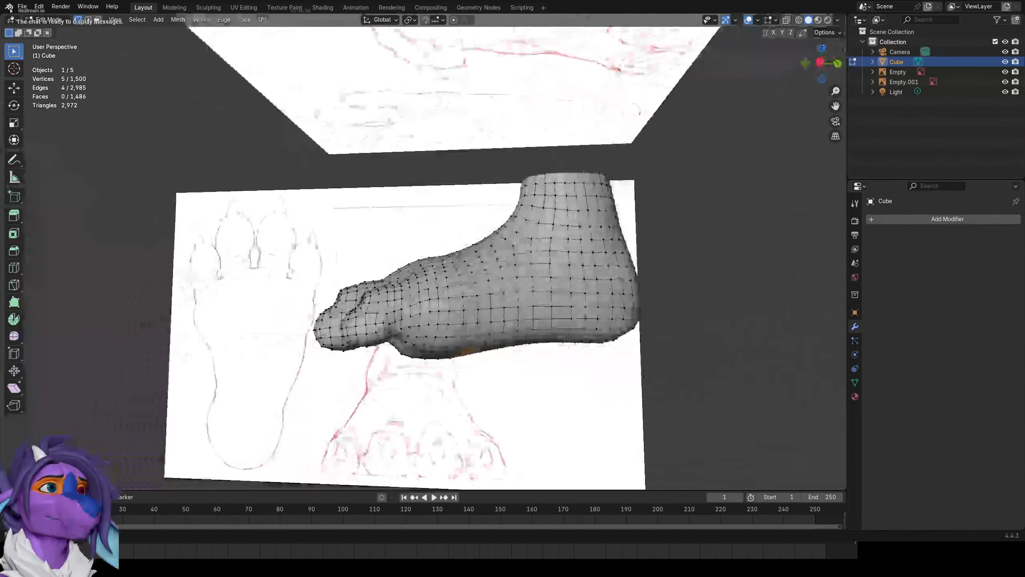
pyautogui.press('Tab')
pyautogui.press('Tab')
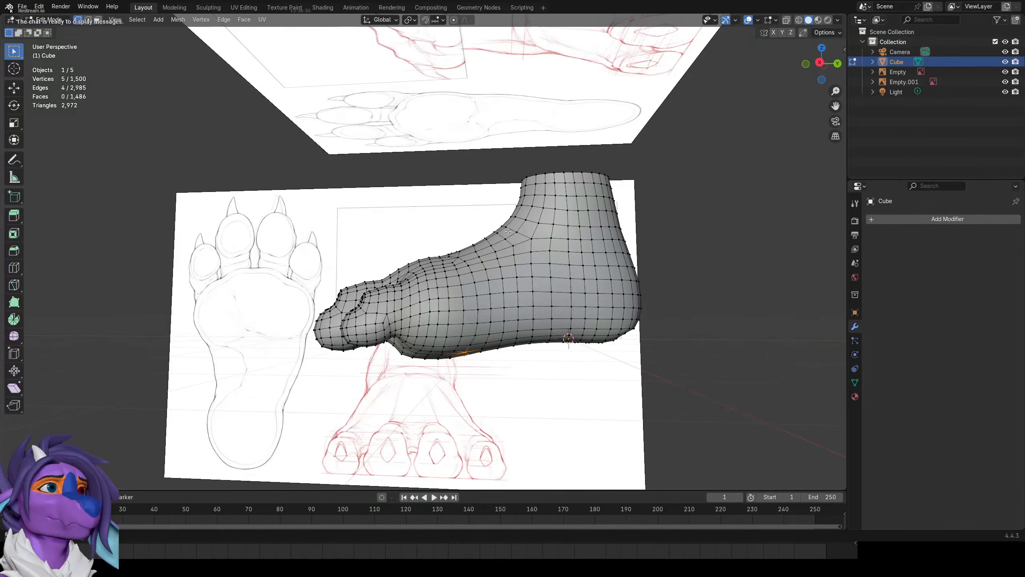
pyautogui.press('KP_3')
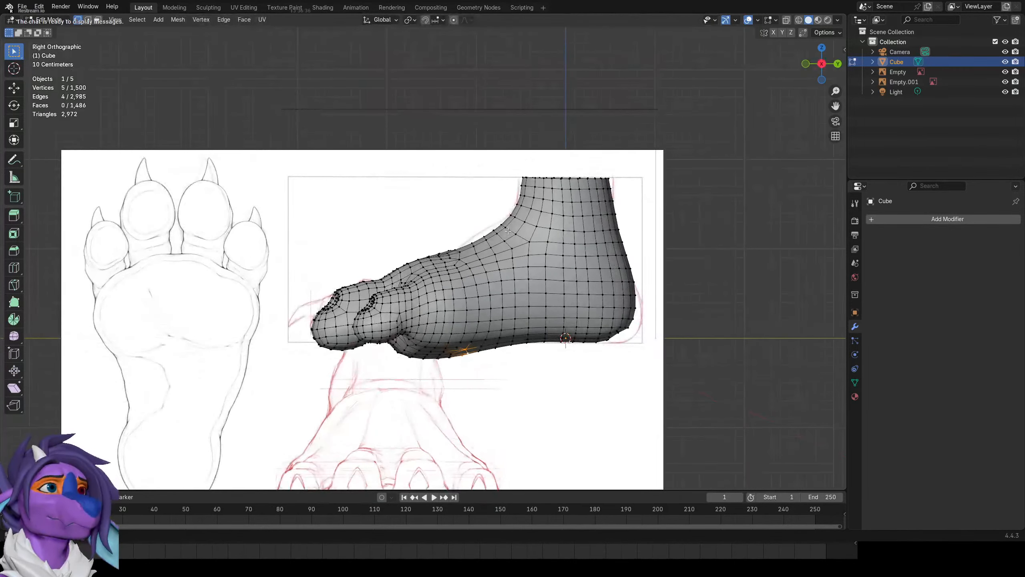
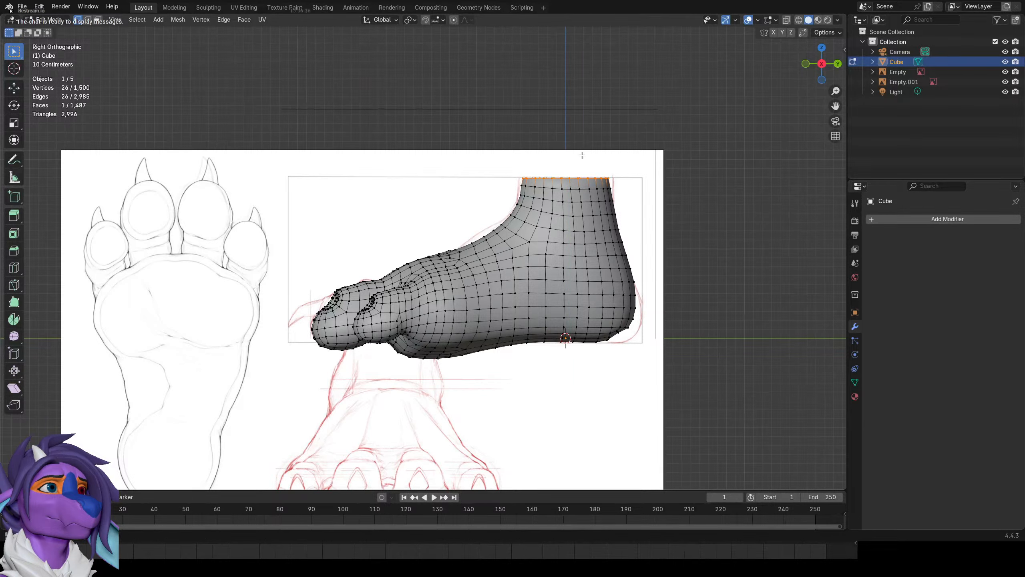
# Raise the open edge loop at the top of the ankle about 0.02 m along the global Z axis.
pyautogui.press('g')
pyautogui.press('z')
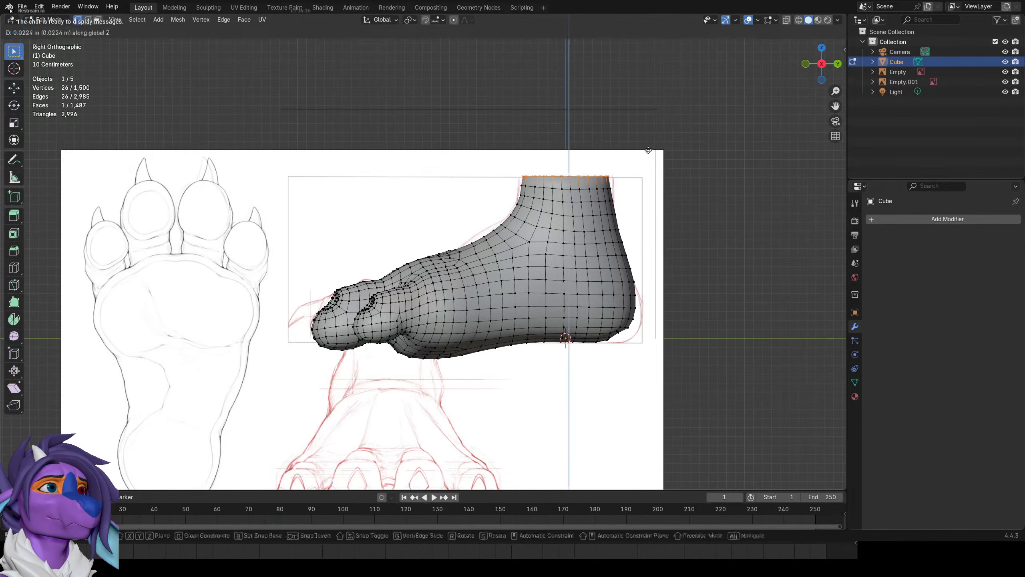
pyautogui.click(649, 152)
# Hide both reference images in Object Mode and return to editing the foot mesh.
pyautogui.moveTo(376, 297); pyautogui.dragTo(480, 269, button='middle')
pyautogui.scroll(2, 420, 309)
pyautogui.scroll(1, 482, 309)
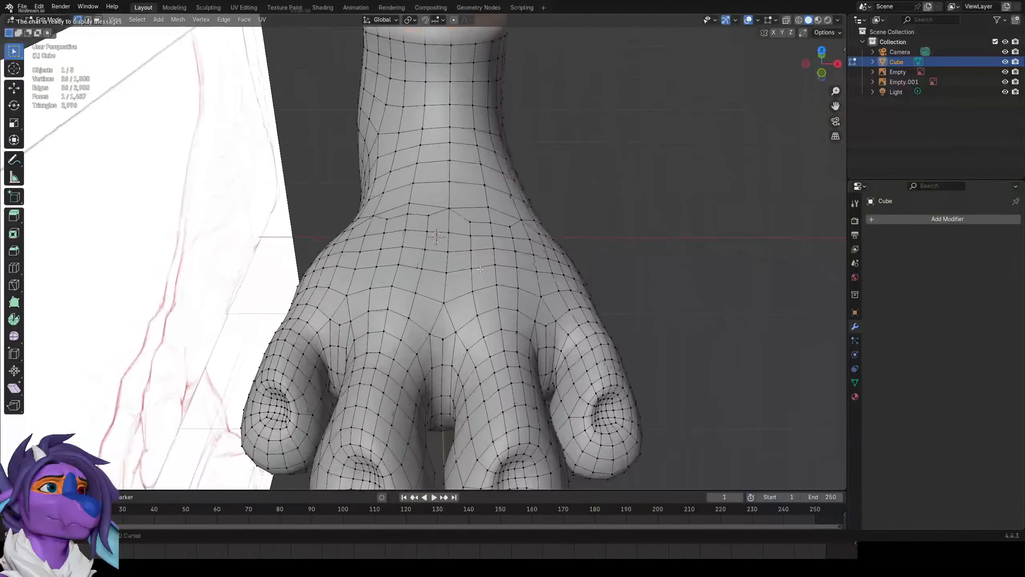
pyautogui.moveTo(444, 208); pyautogui.dragTo(521, 332, button='middle')
pyautogui.press('Tab')
pyautogui.scroll(-3, 440, 208)
pyautogui.click(394, 224)
pyautogui.keyDown('shift'); pyautogui.click(459, 139); pyautogui.keyUp('shift')
pyautogui.press('h')
pyautogui.click(503, 283)
pyautogui.press('Tab')
pyautogui.moveTo(503, 250); pyautogui.dragTo(493, 284, button='middle')
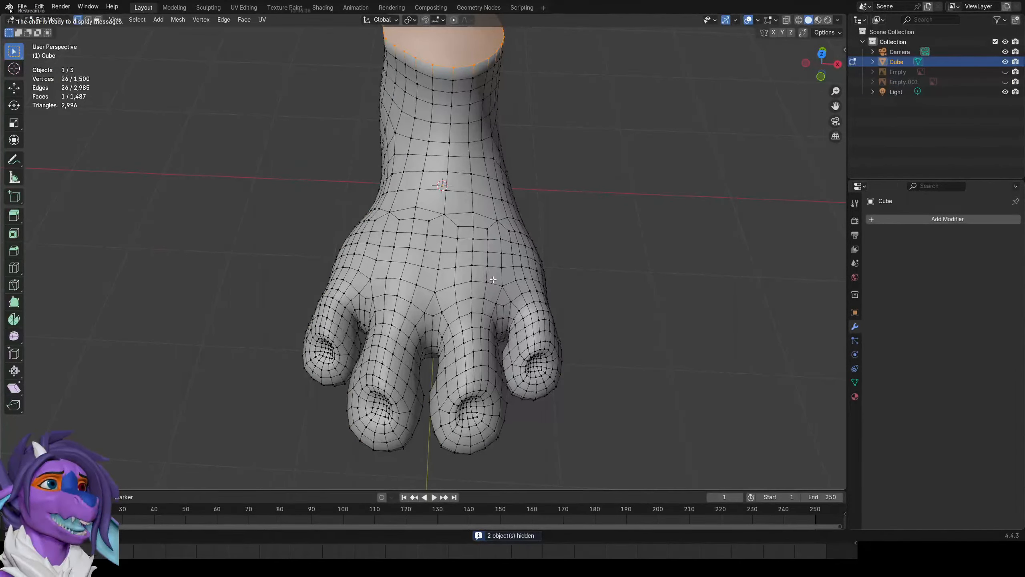
# Select the three pole vertices on top of the foot, one behind each gap between the toes.
pyautogui.press('KP_7')
pyautogui.scroll(3, 484, 279)
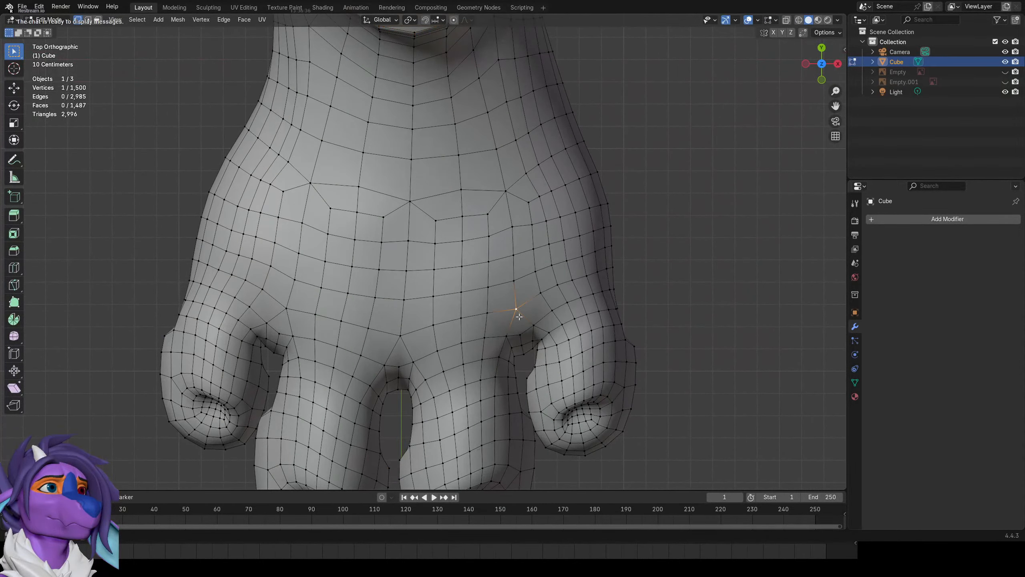
pyautogui.keyDown('shift'); pyautogui.click(523, 287); pyautogui.keyUp('shift')
pyautogui.moveTo(517, 267); pyautogui.dragTo(568, 233, button='middle')
pyautogui.scroll(2, 521, 252)
pyautogui.click(532, 224)
pyautogui.keyDown('shift'); pyautogui.click(366, 244); pyautogui.keyUp('shift')
pyautogui.moveTo(365, 243); pyautogui.dragTo(416, 263, button='middle')
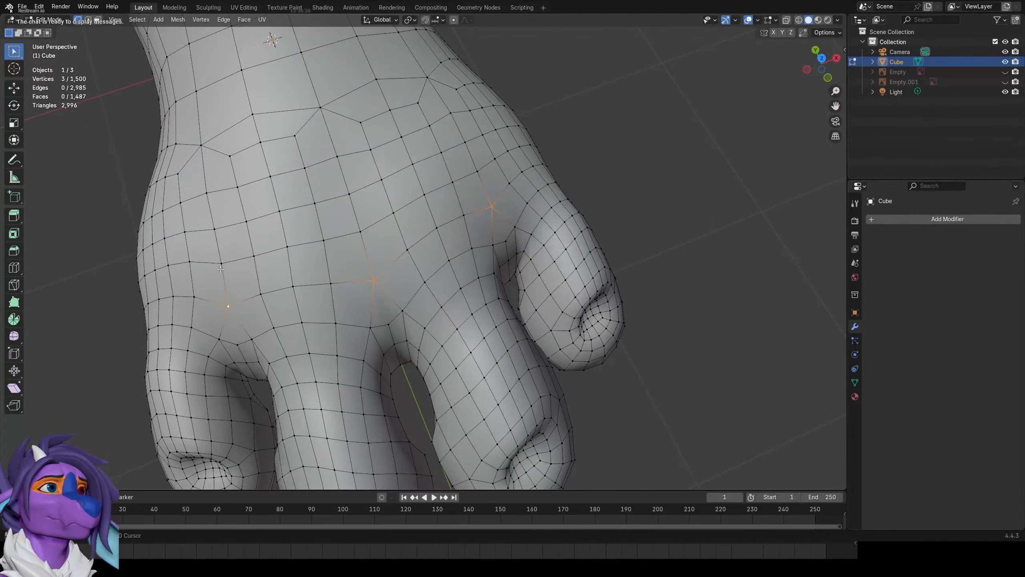
pyautogui.keyDown('shift'); pyautogui.moveTo(519, 229); pyautogui.dragTo(436, 273, button='middle'); pyautogui.keyUp('shift')
pyautogui.moveTo(397, 225); pyautogui.dragTo(357, 234, button='middle')
pyautogui.press('x')
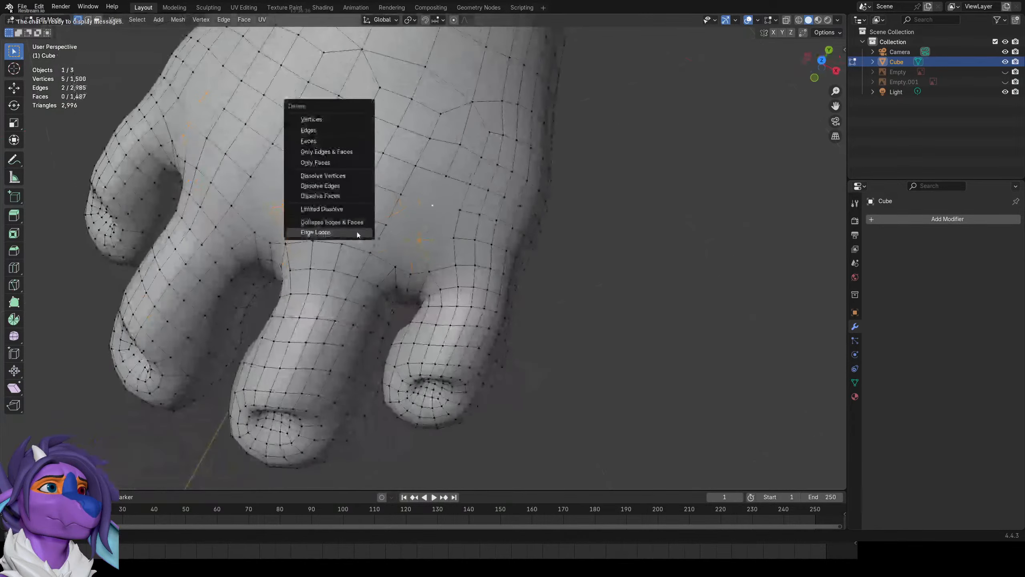
pyautogui.click(357, 234)
pyautogui.hotkey('ctrl', 'z')
# Delete the three selected vertices behind the toe gaps to open three holes in the top surface.
pyautogui.keyDown('shift'); pyautogui.moveTo(432, 239); pyautogui.dragTo(467, 257, button='middle'); pyautogui.keyUp('shift')
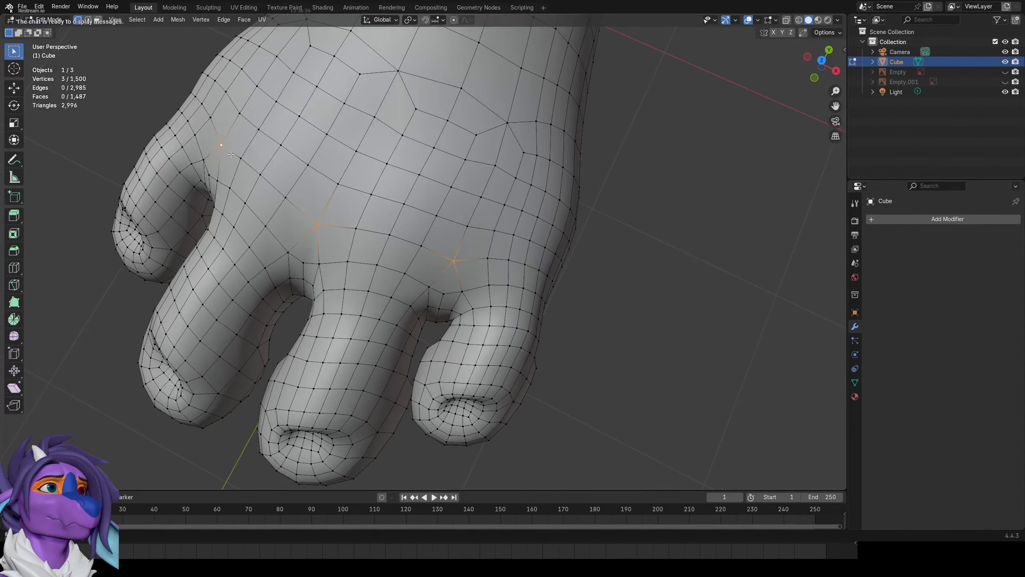
pyautogui.scroll(1, 437, 267)
pyautogui.press('x')
pyautogui.click(535, 144)
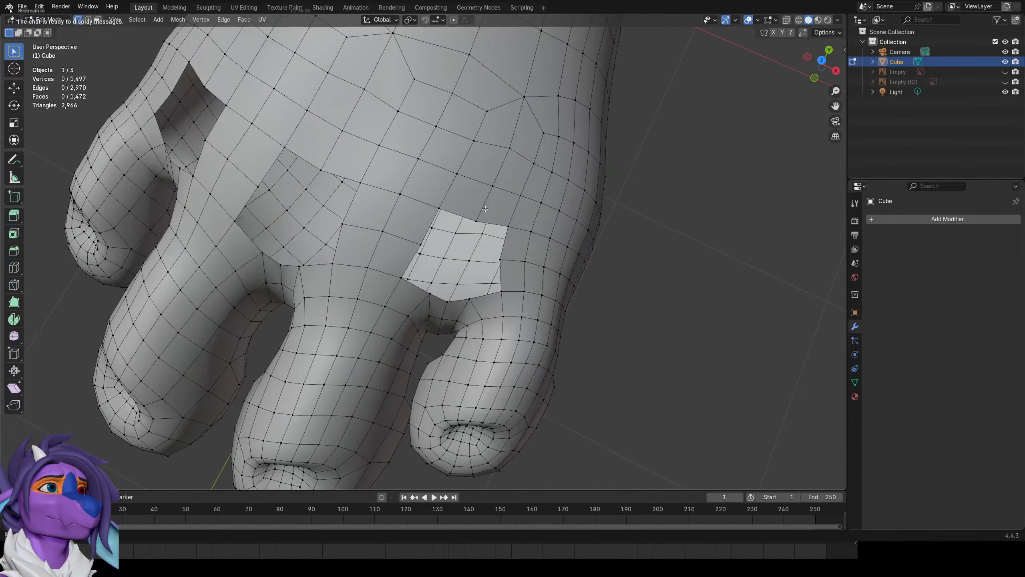
# Extrude the middle hole's two toe-side edges back across the opening and move the new edges farther toward the ankle.
pyautogui.keyDown('shift'); pyautogui.click(441, 300); pyautogui.keyUp('shift')
pyautogui.keyDown('shift'); pyautogui.moveTo(440, 299); pyautogui.dragTo(499, 354, button='middle'); pyautogui.keyUp('shift')
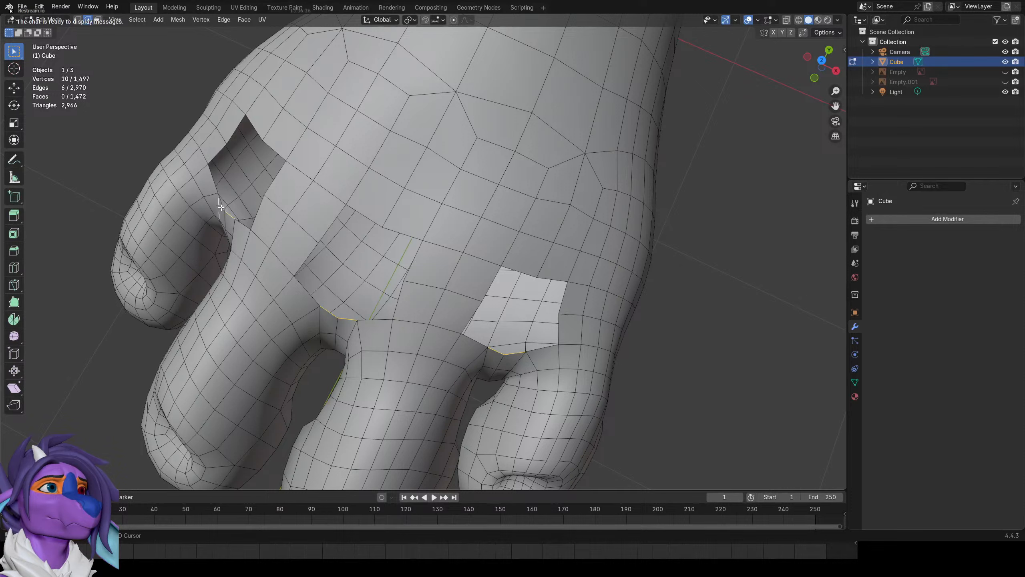
pyautogui.keyDown('shift'); pyautogui.click(341, 319); pyautogui.keyUp('shift')
pyautogui.press('e')
pyautogui.click(367, 267)
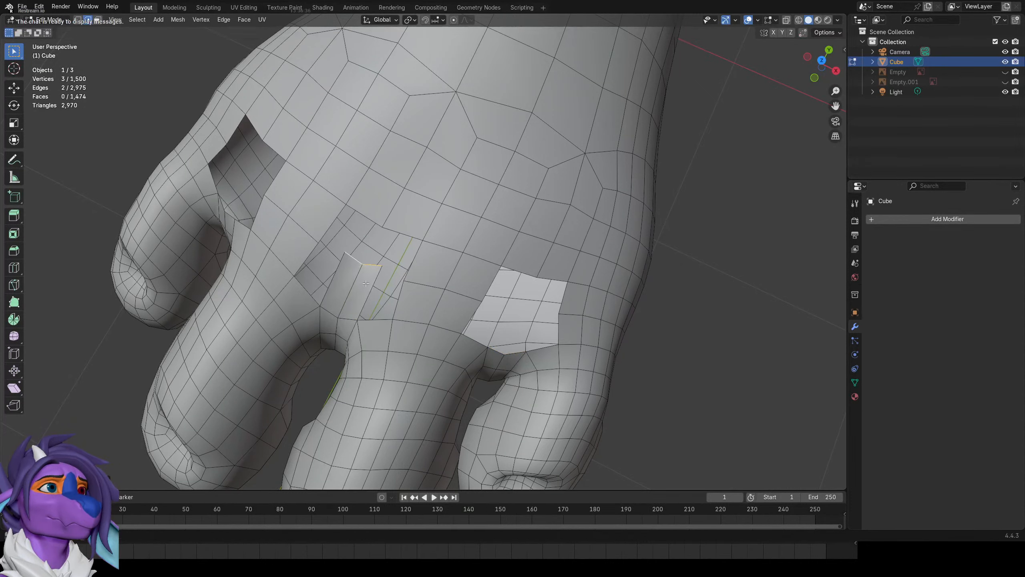
pyautogui.press('g')
pyautogui.click(392, 233)
# Delete the vertex behind the middle hole to enlarge it, then extrude the strip's two end edges farther toward the ankle.
pyautogui.press('1')
pyautogui.press('x')
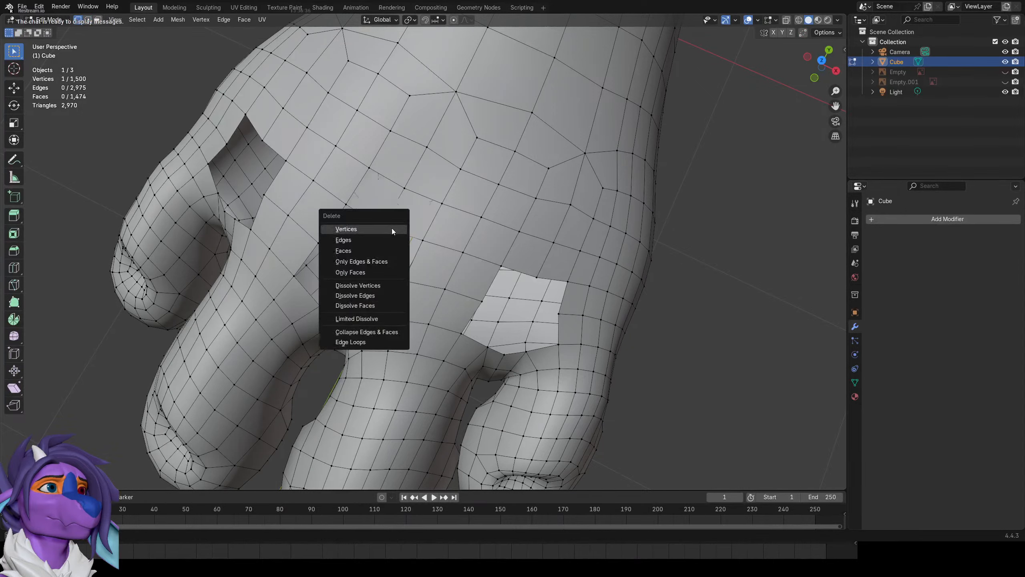
pyautogui.click(384, 242)
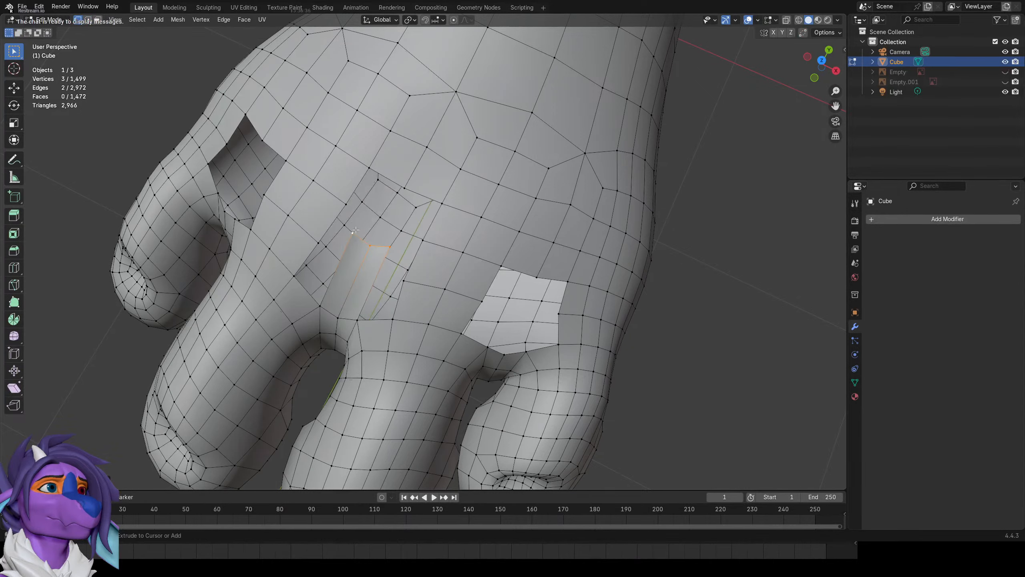
pyautogui.press('e')
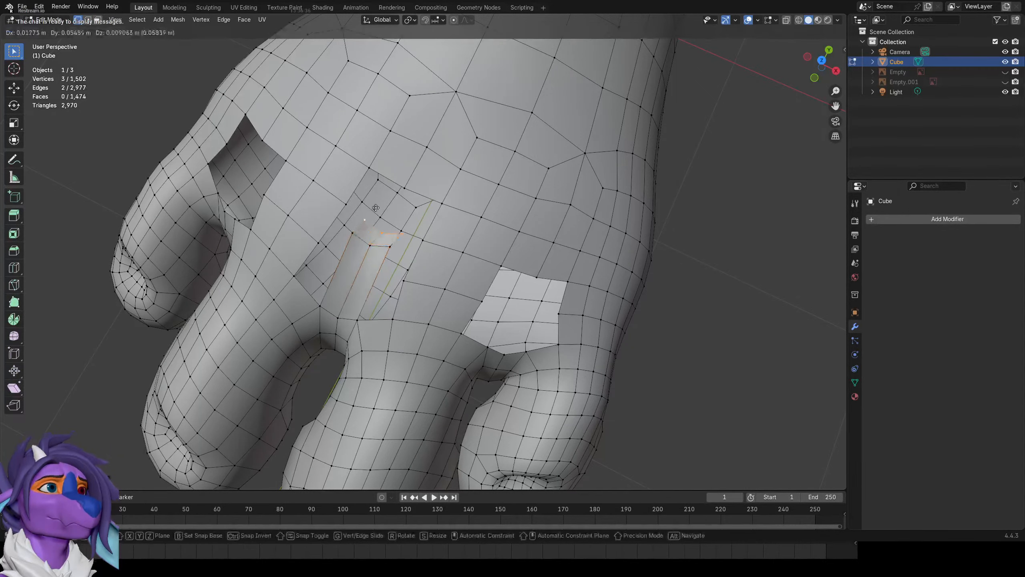
pyautogui.click(391, 174)
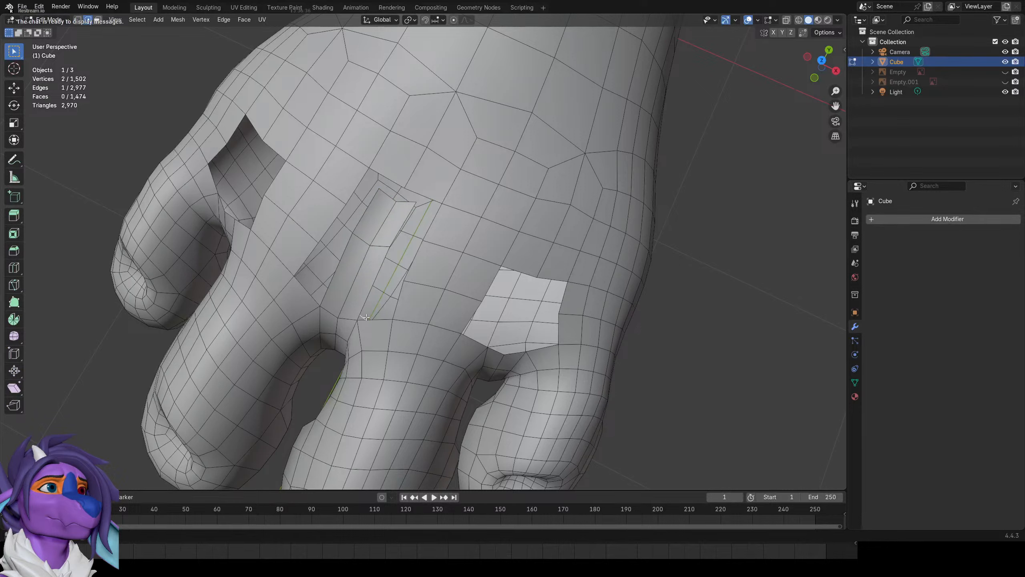
# Fill faces along both sides of the strip in the middle hole, repositioning its edges between the fills.
pyautogui.press('f')
pyautogui.press('f')
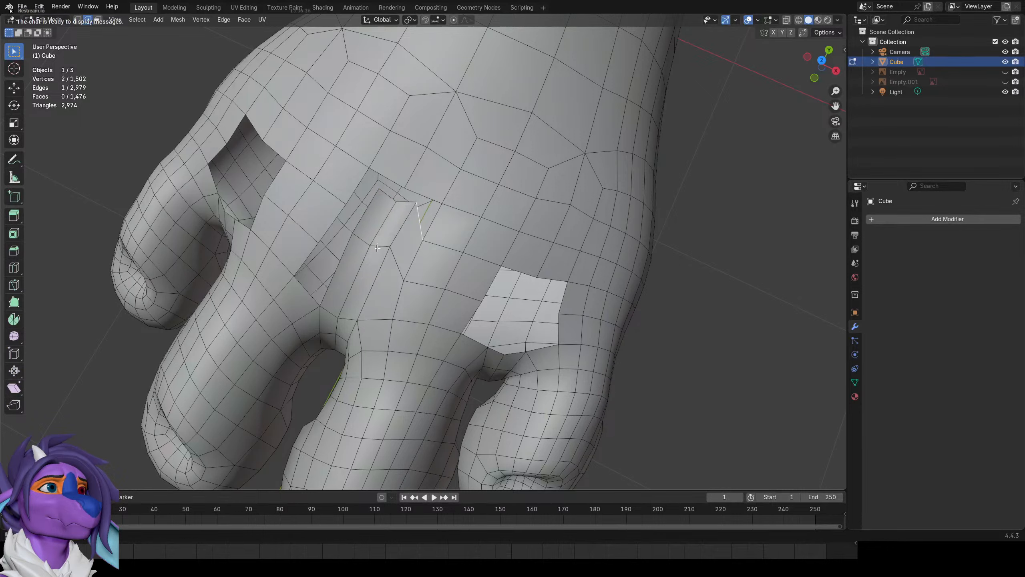
pyautogui.keyDown('ctrl'); pyautogui.click(354, 231); pyautogui.keyUp('ctrl')
pyautogui.press('g')
pyautogui.click(363, 269)
pyautogui.press('f')
pyautogui.press('f')
pyautogui.moveTo(304, 290); pyautogui.dragTo(405, 260, button='middle')
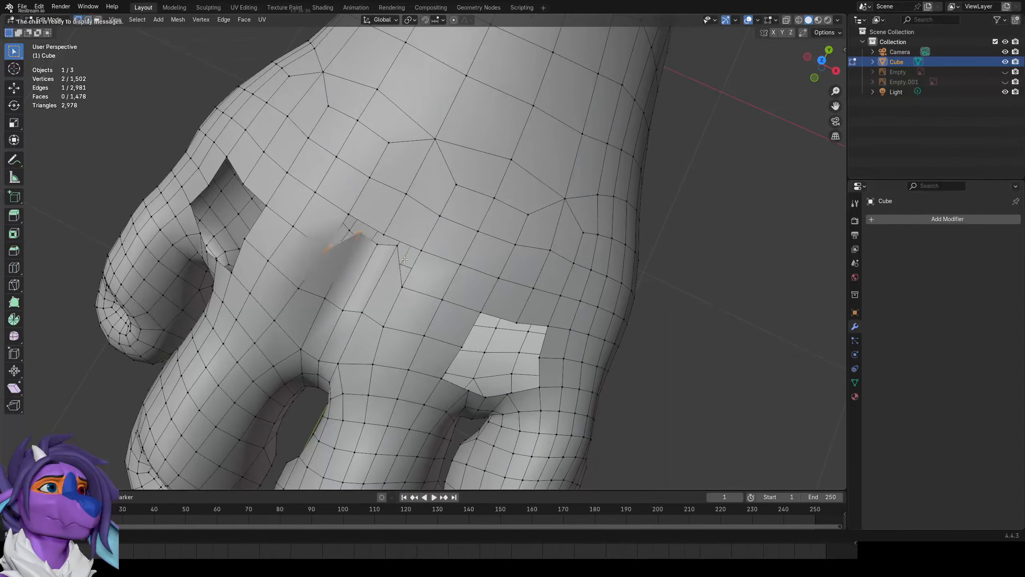
# Pull the strip's end edges back toward the toes, adjust their position and extrude them once more toward the ankle.
pyautogui.press('g')
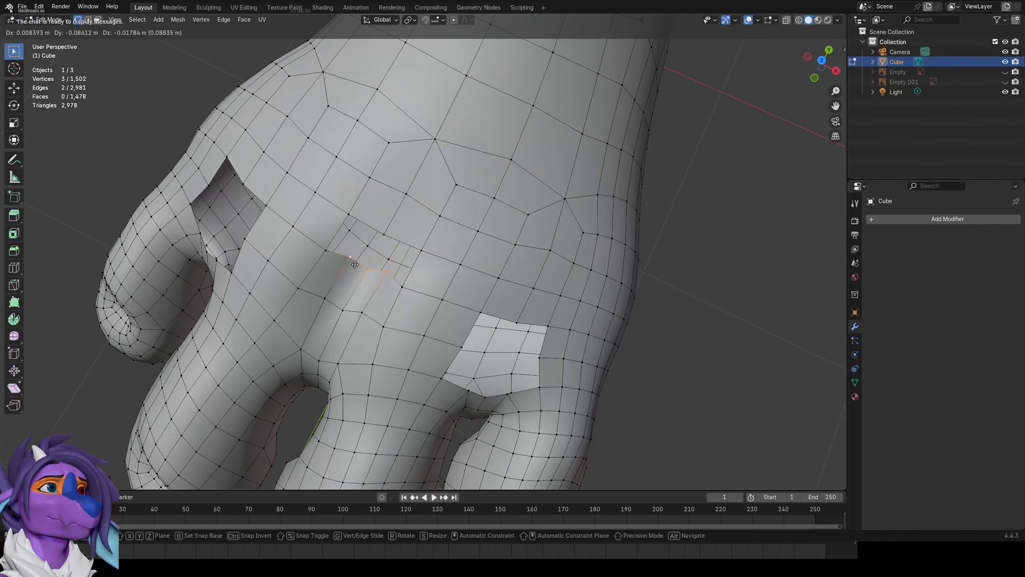
pyautogui.click(381, 278)
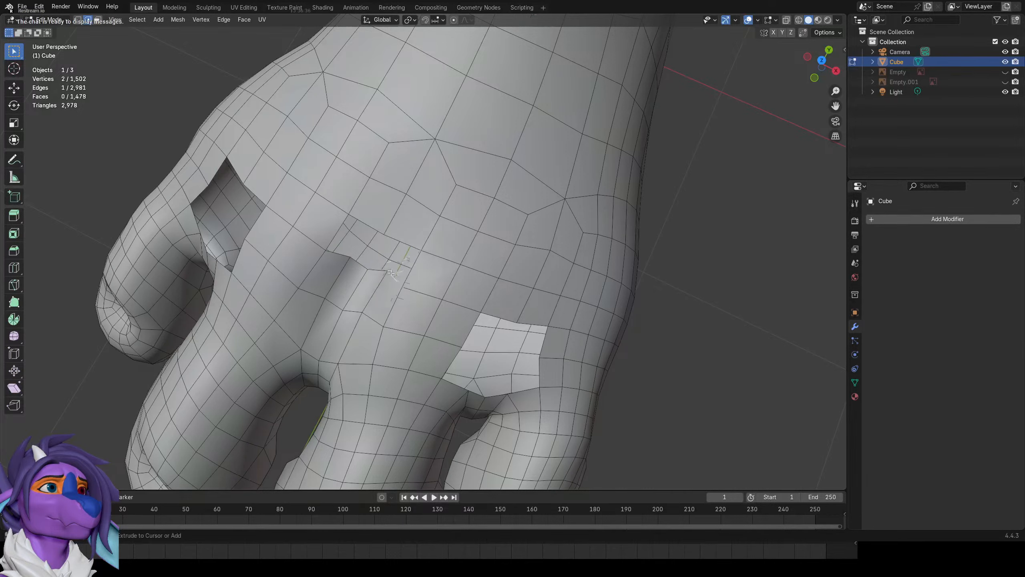
pyautogui.keyDown('ctrl'); pyautogui.click(386, 271); pyautogui.keyUp('ctrl')
pyautogui.press('g')
pyautogui.click(373, 278)
pyautogui.press('e')
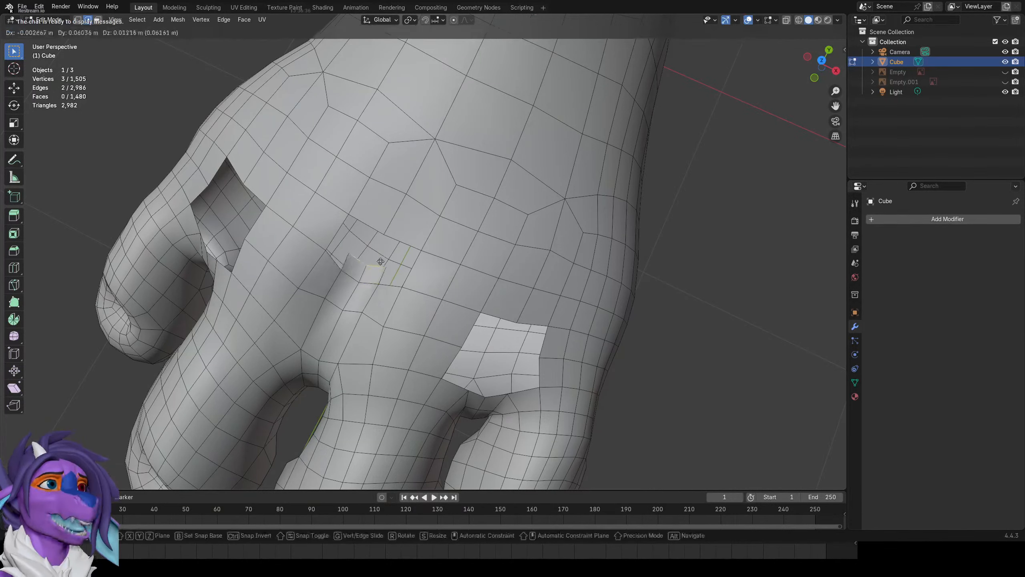
pyautogui.click(387, 254)
# Fill the remaining openings around the end of the strip with faces to close the middle hole.
pyautogui.click(385, 285)
pyautogui.press('f')
pyautogui.press('f')
pyautogui.press('f')
pyautogui.press('f')
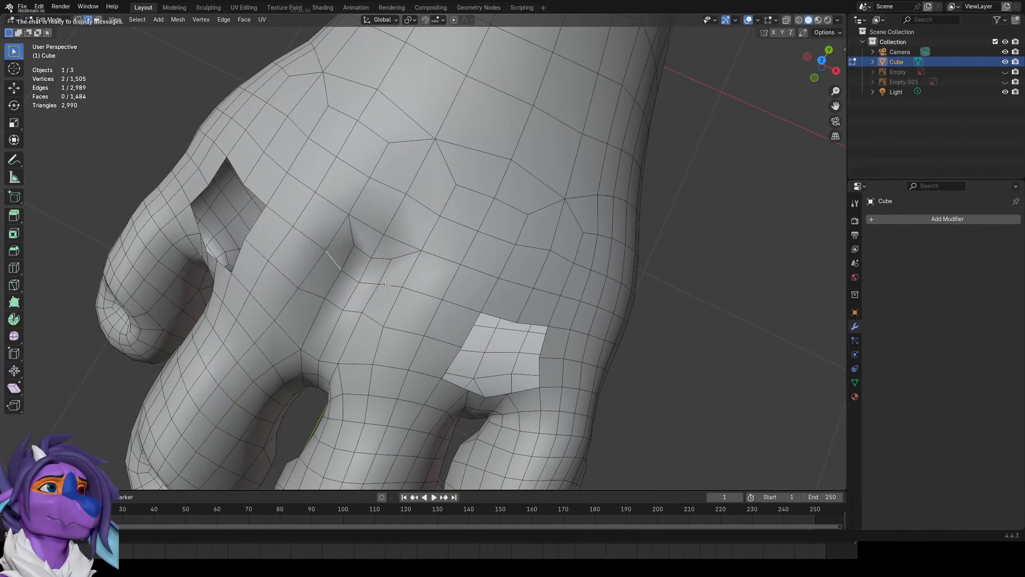
# Select the vertex loop running through the rebuilt gap between the middle toes and grow the selection once.
pyautogui.scroll(-3, 385, 285)
pyautogui.moveTo(405, 296); pyautogui.dragTo(425, 301, button='middle')
pyautogui.scroll(2, 426, 303)
pyautogui.press('1')
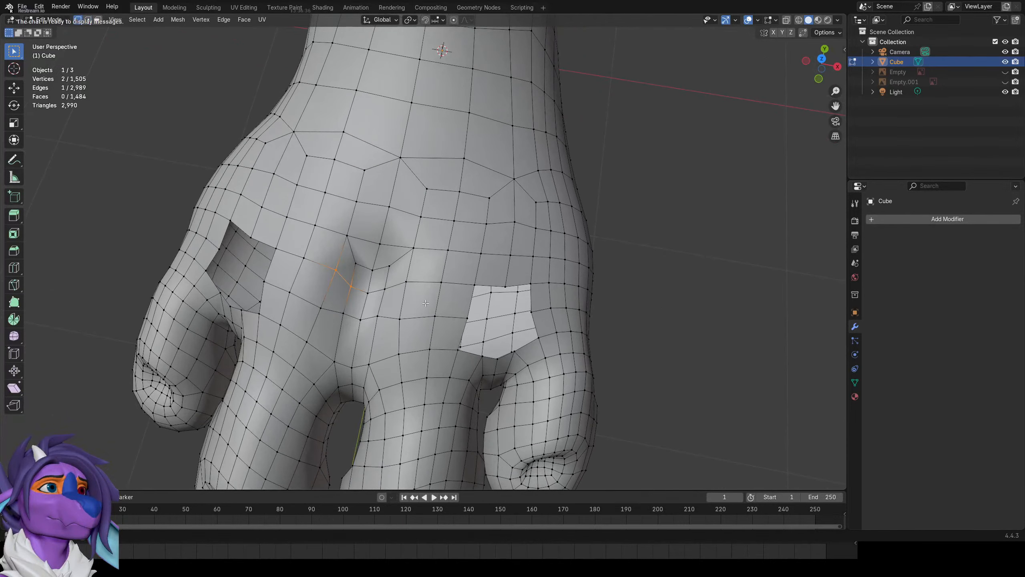
pyautogui.keyDown('alt'); pyautogui.click(367, 299); pyautogui.keyUp('alt')
pyautogui.press('ctrl+KP_Add')
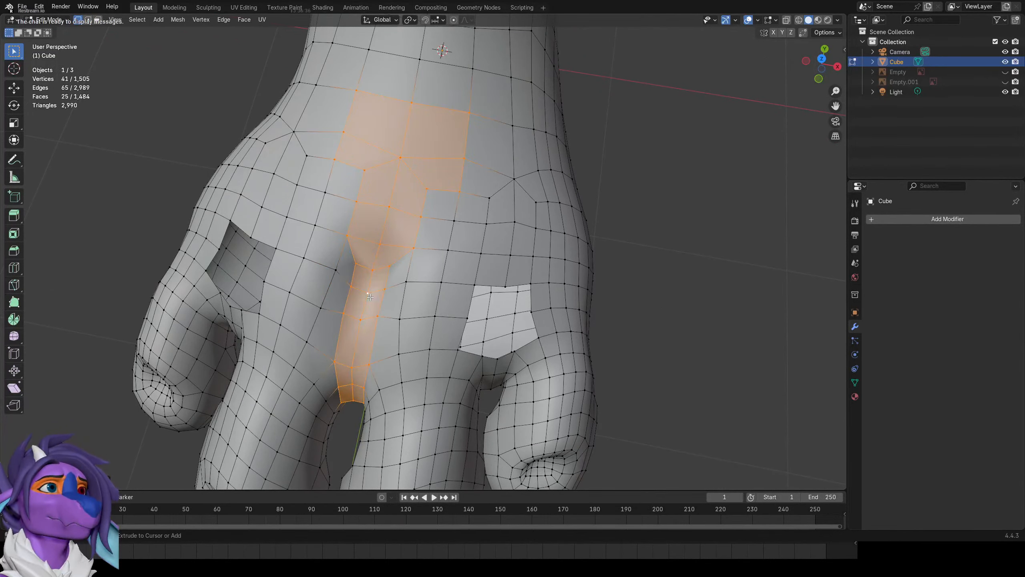
# Delete the vertex directly behind each of the two outer holes to extend them toward the ankle.
pyautogui.moveTo(542, 283); pyautogui.dragTo(473, 267, button='middle')
pyautogui.scroll(1, 455, 266)
pyautogui.click(466, 259)
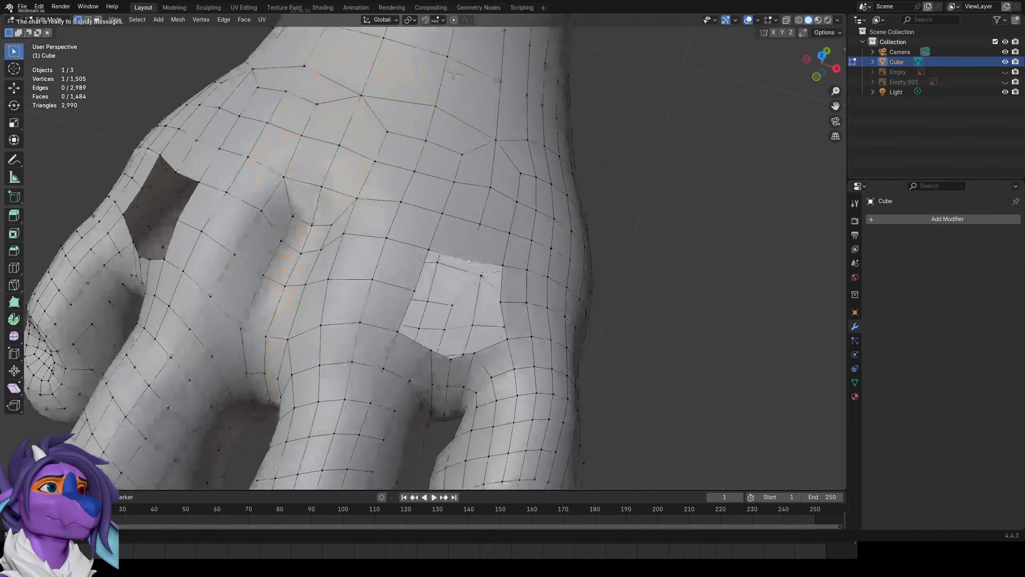
pyautogui.keyDown('shift'); pyautogui.moveTo(345, 250); pyautogui.dragTo(436, 270, button='middle'); pyautogui.keyUp('shift')
pyautogui.press('x')
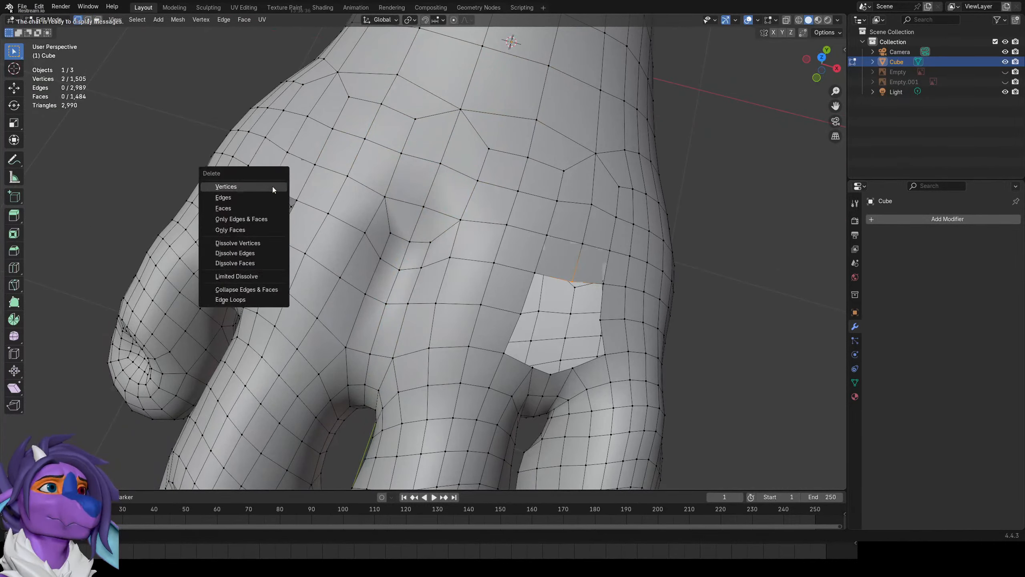
pyautogui.click(273, 186)
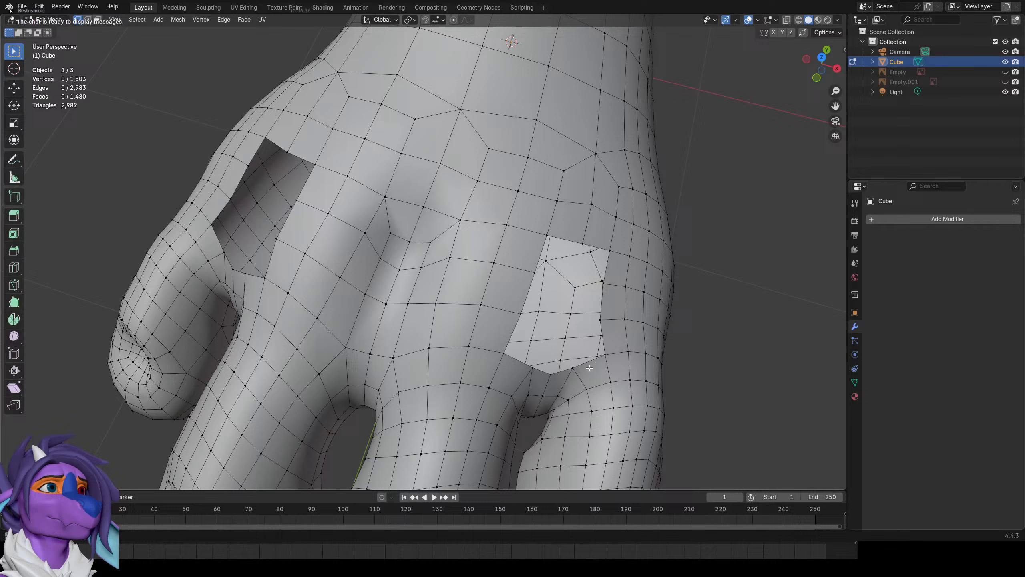
pyautogui.hotkey('ctrl', 'z')
# Extrude the two toe-side edges of the +X outer hole across the opening and add two loop cuts to the strip.
pyautogui.keyDown('shift'); pyautogui.click(543, 372); pyautogui.keyUp('shift')
pyautogui.keyDown('shift'); pyautogui.moveTo(552, 349); pyautogui.dragTo(449, 342, button='middle'); pyautogui.keyUp('shift')
pyautogui.press('e')
pyautogui.click(472, 231)
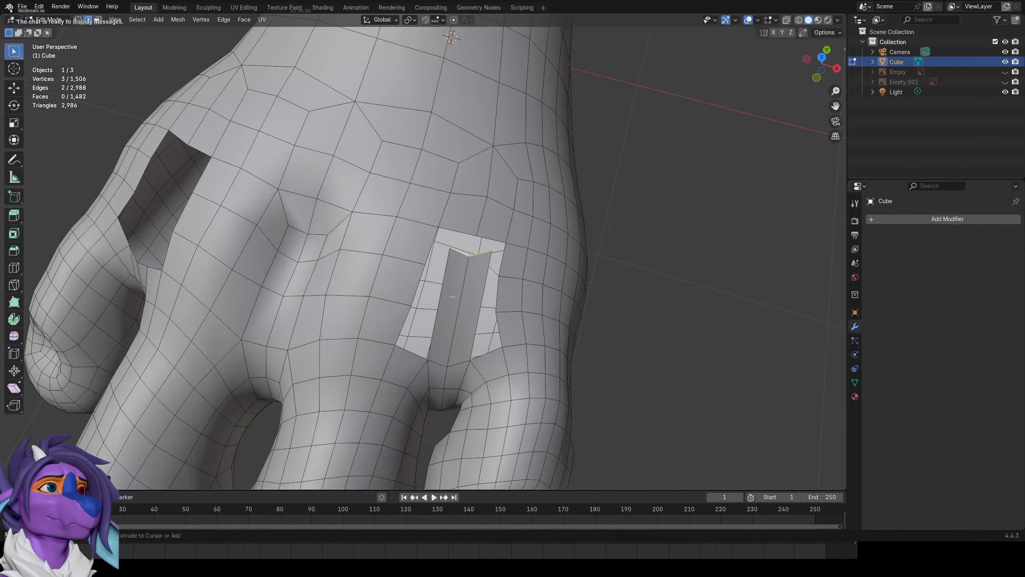
pyautogui.hotkey('ctrl', 'r')
pyautogui.scroll(1, 456, 316)
pyautogui.click(456, 316)
# Close the +X outer hole by filling faces along both sides and the end of the extruded strip.
pyautogui.press('f')
pyautogui.press('f')
pyautogui.press('f')
pyautogui.press('f')
pyautogui.press('f')
pyautogui.press('f')
pyautogui.press('f')
pyautogui.press('f')
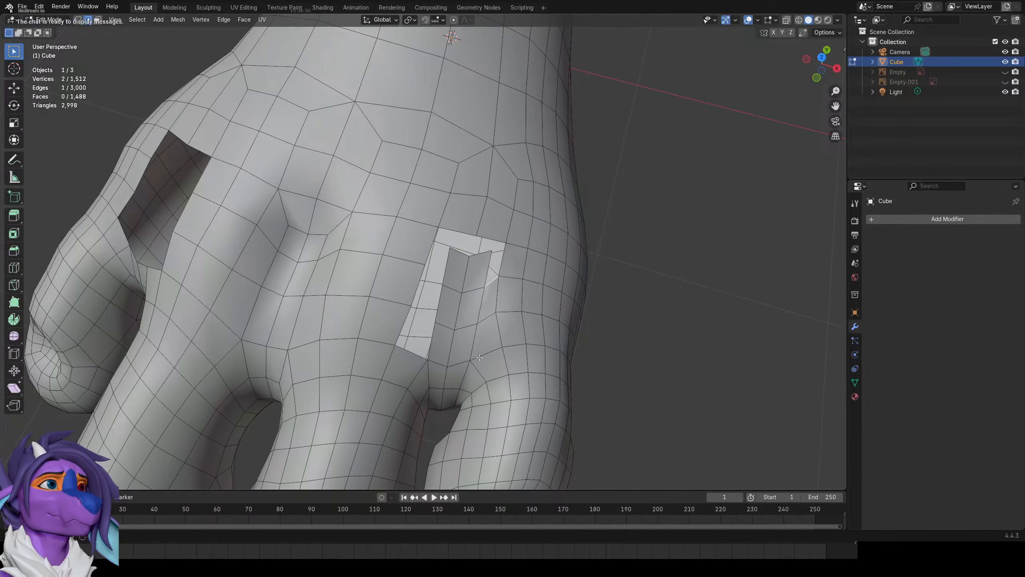
# Extrude the two toe-side edges of the opposite outer hole across the opening and cut two loops into the strip.
pyautogui.keyDown('shift'); pyautogui.moveTo(408, 317); pyautogui.dragTo(391, 339, button='middle'); pyautogui.keyUp('shift')
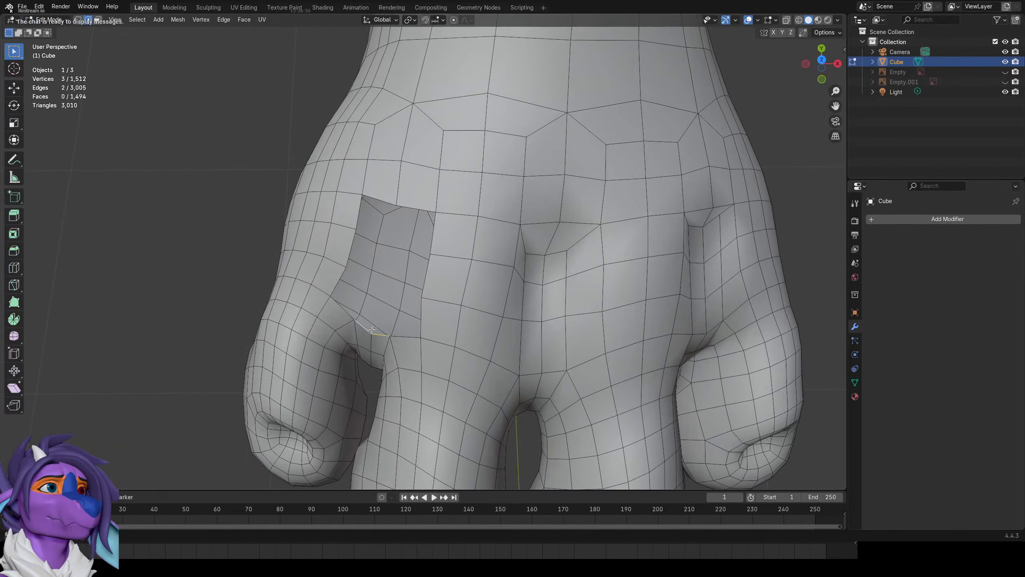
pyautogui.press('e')
pyautogui.click(398, 229)
pyautogui.hotkey('ctrl', 'r')
pyautogui.scroll(1, 396, 333)
pyautogui.click(395, 333)
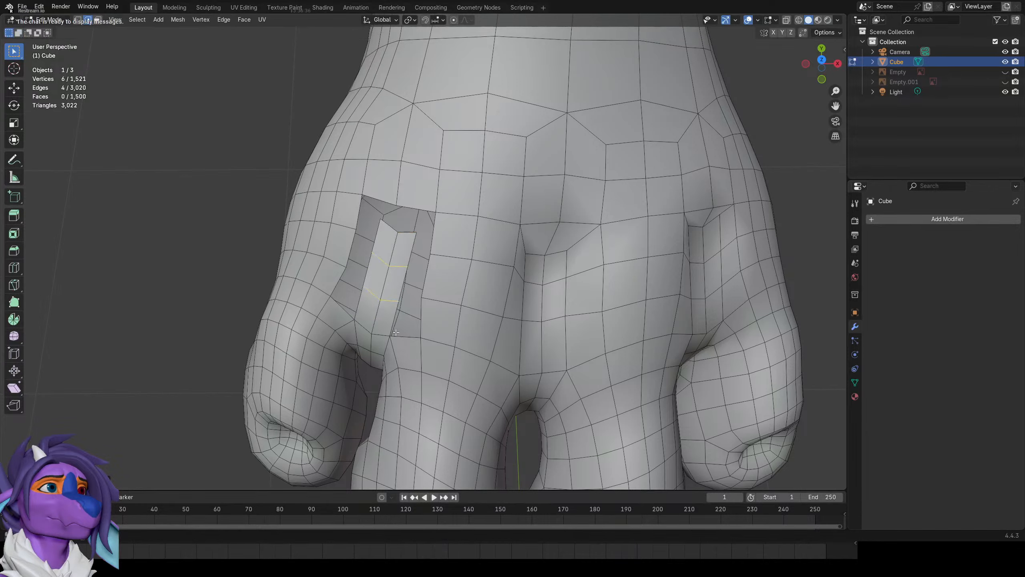
# Fill faces around the strip in the outer hole on the -X side to close it.
pyautogui.press('f')
pyautogui.press('f')
pyautogui.press('f')
pyautogui.press('f')
pyautogui.press('f')
pyautogui.press('f')
pyautogui.press('f')
pyautogui.press('f')
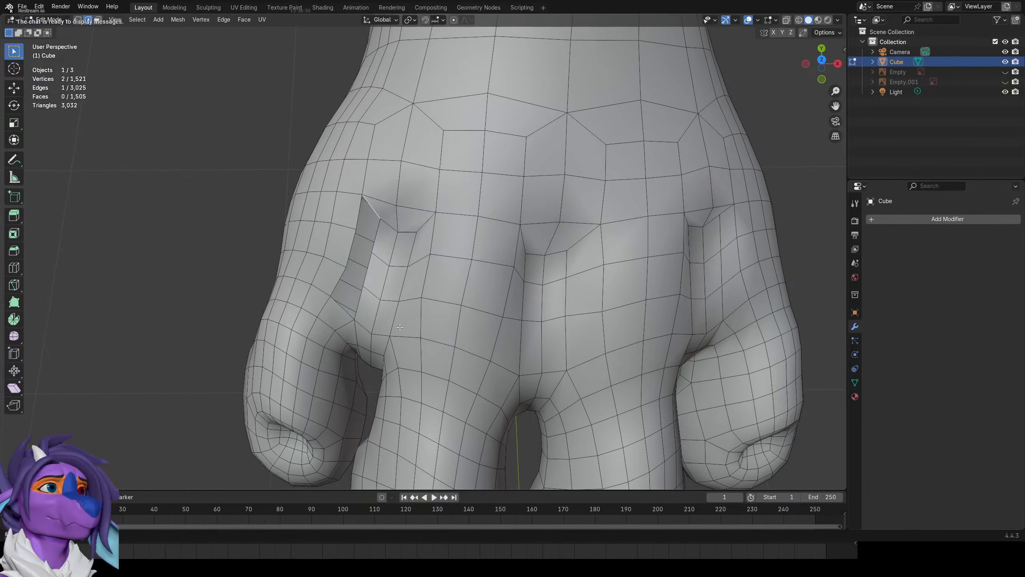
# Delete six vertices on the sole, two behind each gap between the toes, to open three holes.
pyautogui.moveTo(398, 338); pyautogui.dragTo(398, 242, button='middle')
pyautogui.press('1')
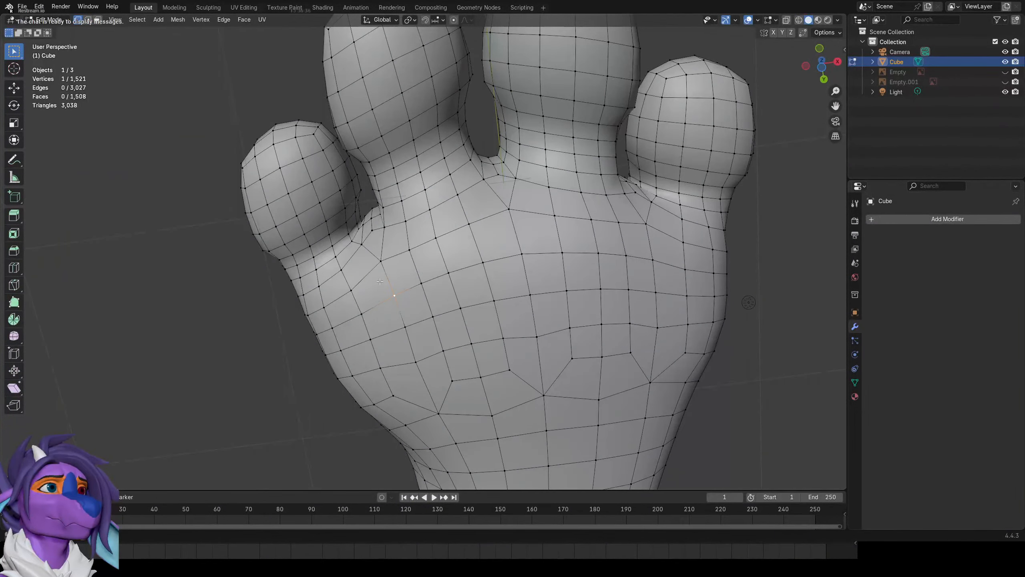
pyautogui.keyDown('shift'); pyautogui.click(544, 257); pyautogui.keyUp('shift')
pyautogui.press('x')
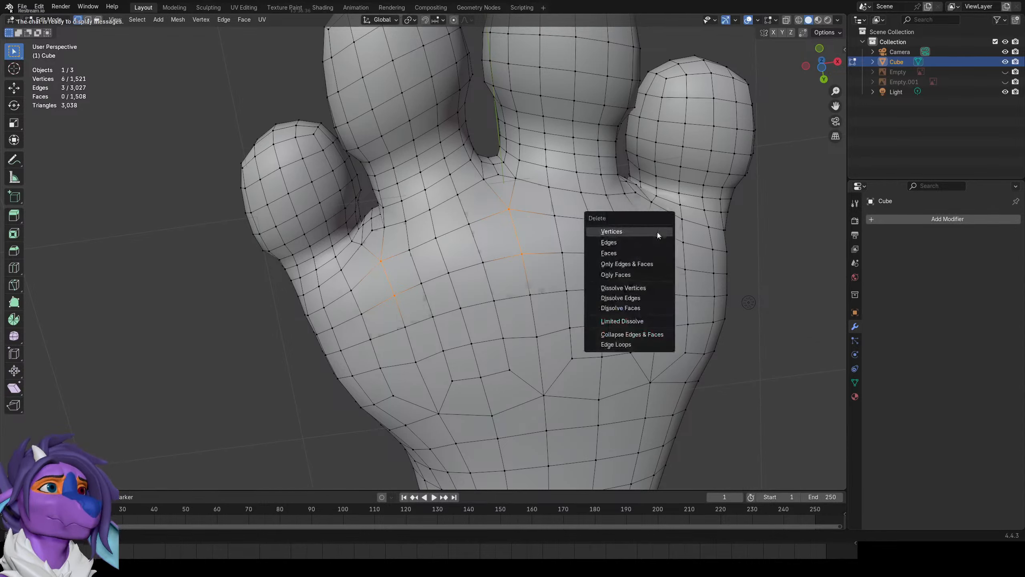
pyautogui.click(657, 232)
# Extrude the two toe-side edges of the sole's +X hole across the opening and add one centred loop cut.
pyautogui.moveTo(657, 233); pyautogui.dragTo(538, 273, button='middle')
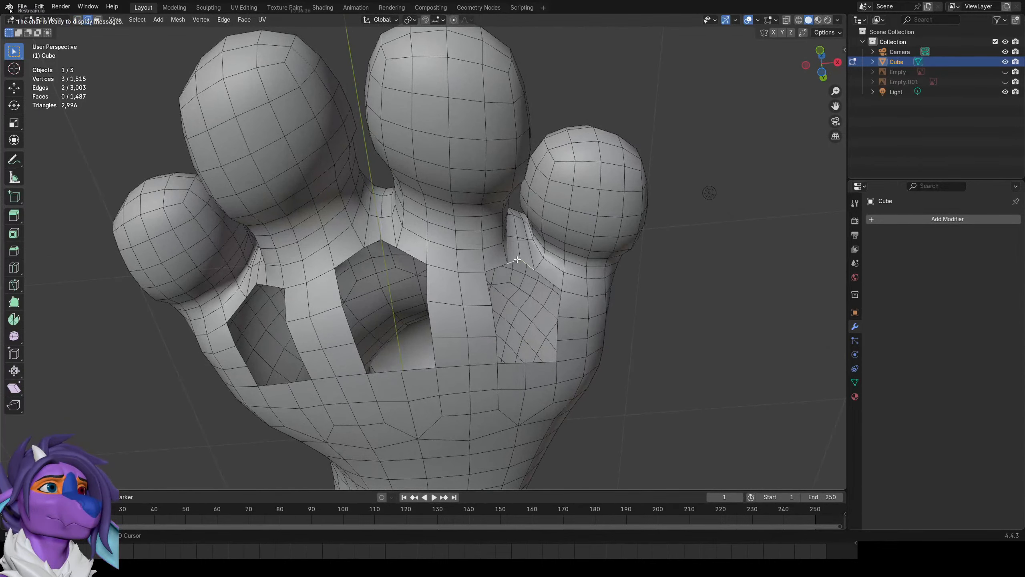
pyautogui.press('e')
pyautogui.click(524, 331)
pyautogui.hotkey('ctrl', 'r')
pyautogui.click(522, 317)
pyautogui.rightClick(522, 317)
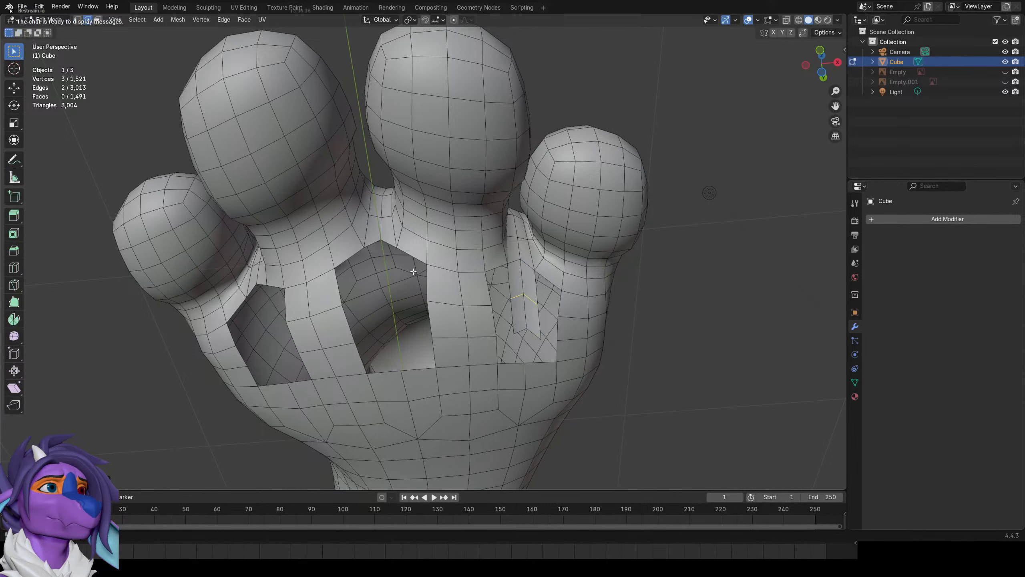
# Extrude the sole strip's end edges once more and fill the surrounding faces to close the +X hole.
pyautogui.keyDown('shift'); pyautogui.click(523, 330); pyautogui.keyUp('shift')
pyautogui.press('e')
pyautogui.click(521, 343)
pyautogui.press('f')
pyautogui.press('f')
pyautogui.press('f')
pyautogui.press('f')
pyautogui.press('f')
pyautogui.press('f')
pyautogui.press('f')
pyautogui.moveTo(531, 282); pyautogui.dragTo(533, 309, button='middle')
pyautogui.press('1')
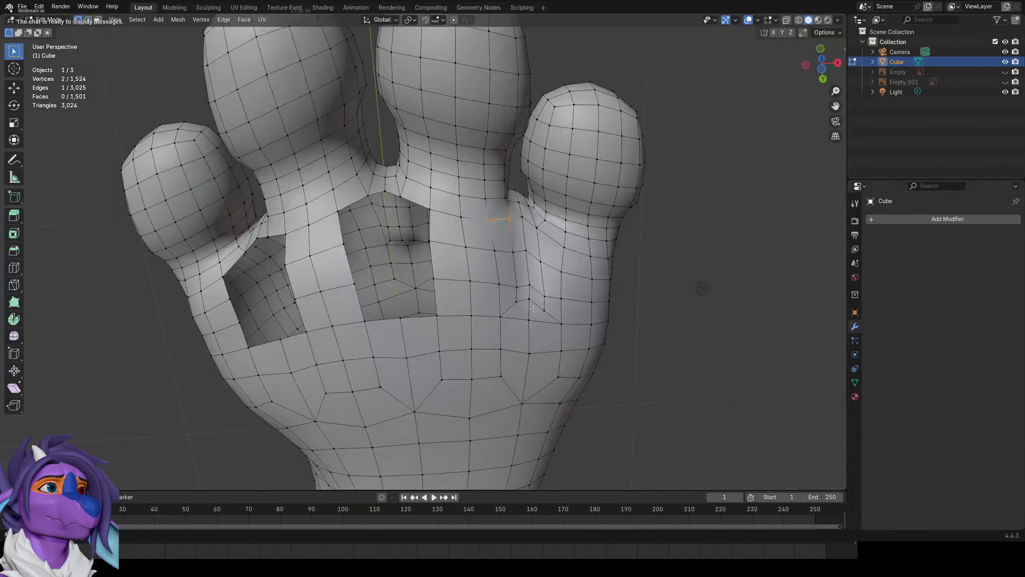
pyautogui.hotkey('ctrl', 'r')
pyautogui.rightClick(541, 311)
pyautogui.hotkey('ctrl', 'r')
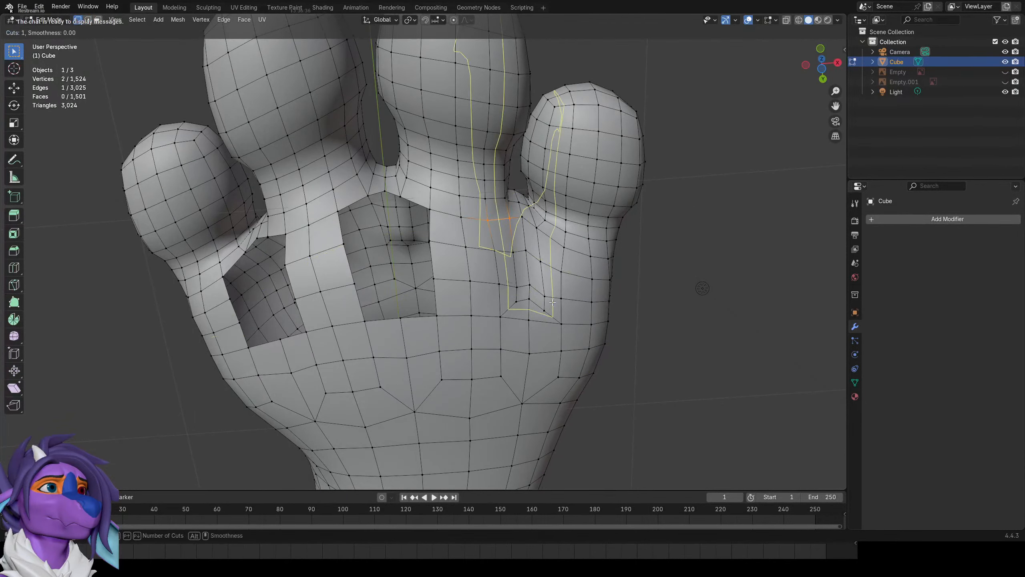
pyautogui.rightClick(519, 287)
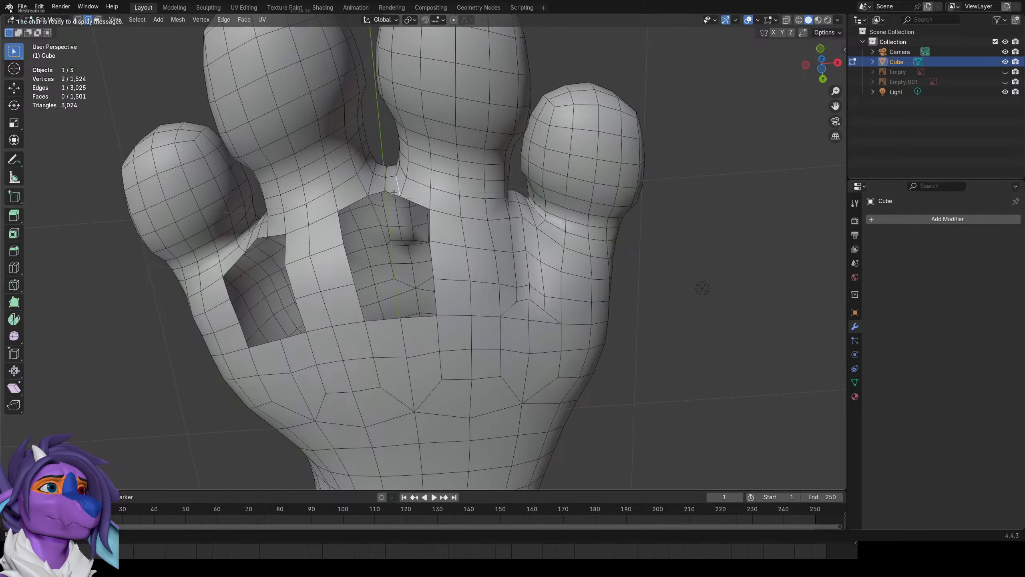
# Extrude the two toe-side edges of the sole's middle hole across the opening and add one loop cut to the strip.
pyautogui.press('e')
pyautogui.click(391, 277)
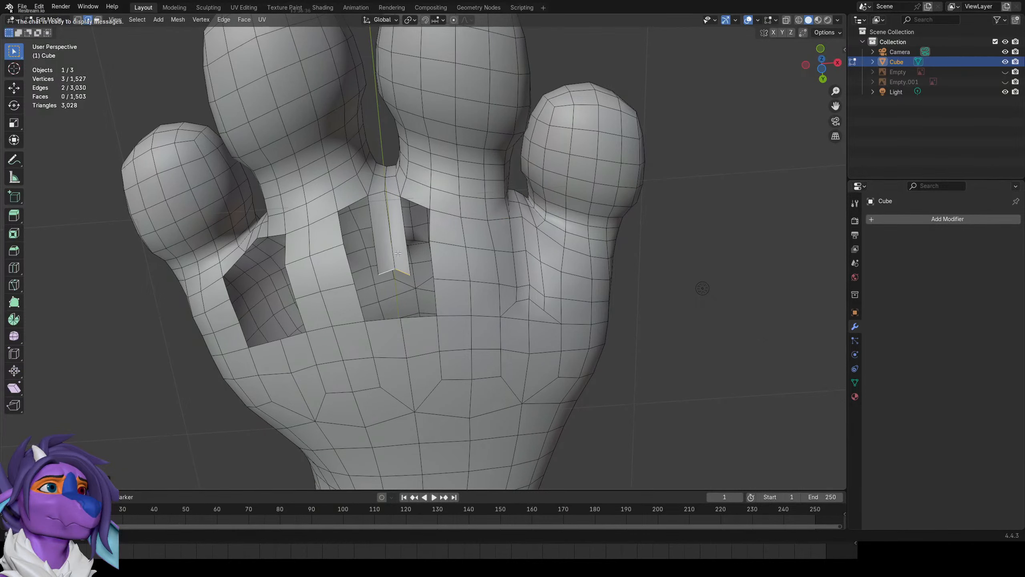
pyautogui.press('g')
pyautogui.click(397, 279)
pyautogui.hotkey('ctrl', 'r')
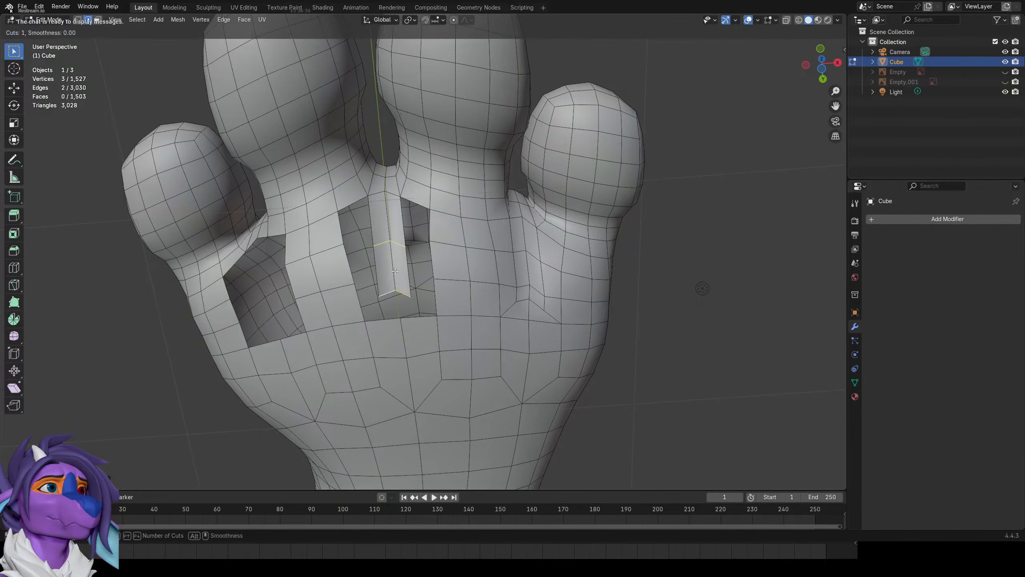
pyautogui.click(394, 271)
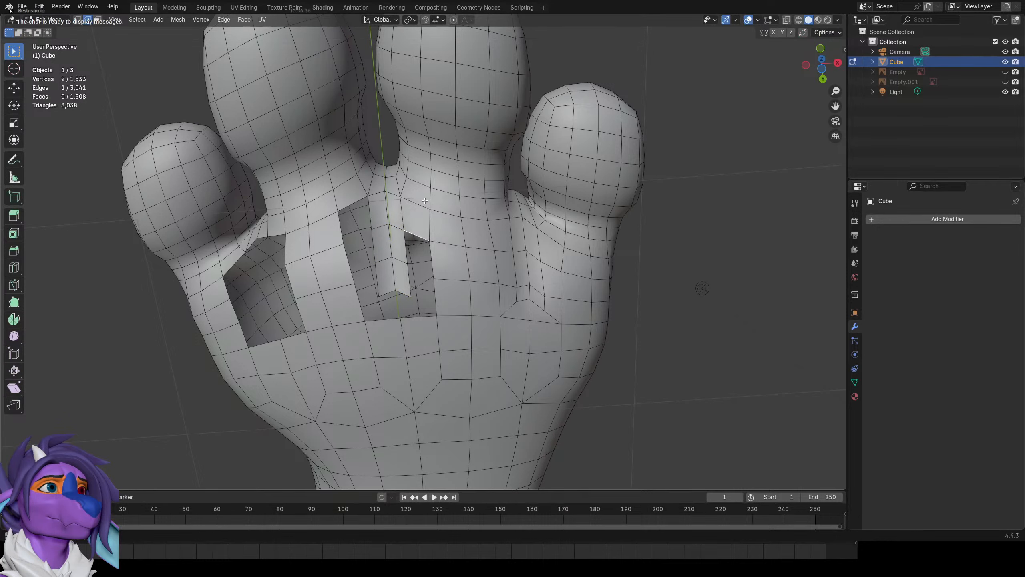
# Fill the faces around the strip to close the sole's middle hole.
pyautogui.press('f')
pyautogui.press('f')
pyautogui.press('f')
pyautogui.press('f')
pyautogui.press('f')
pyautogui.press('f')
pyautogui.press('f')
# Extrude the two toe-side edges of the sole's -X hole across the opening and add one centred loop cut.
pyautogui.keyDown('shift'); pyautogui.moveTo(261, 236); pyautogui.dragTo(453, 189, button='middle'); pyautogui.keyUp('shift')
pyautogui.click(449, 186)
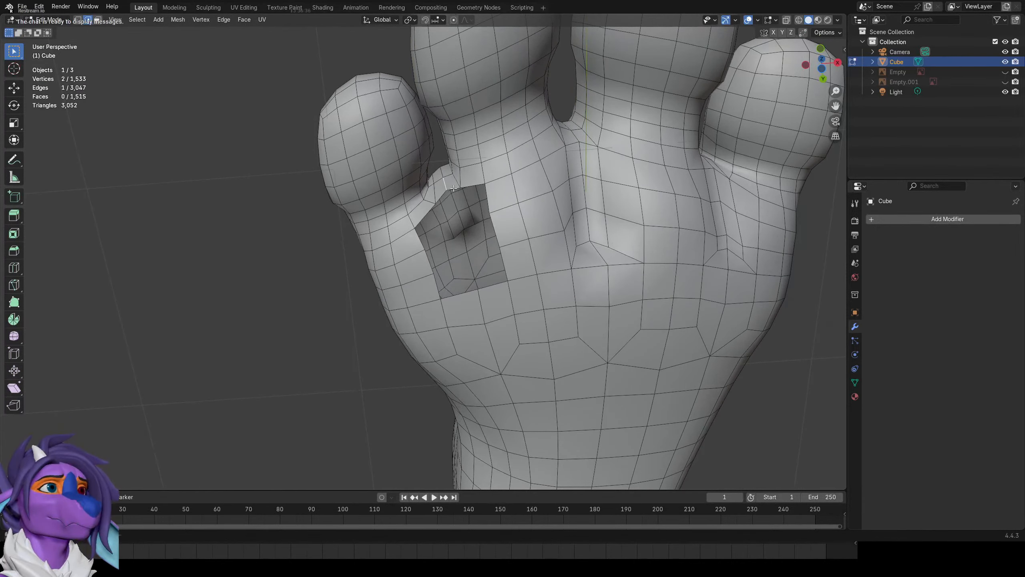
pyautogui.click(454, 188)
pyautogui.keyDown('shift'); pyautogui.click(442, 196); pyautogui.keyUp('shift')
pyautogui.press('e')
pyautogui.click(460, 259)
pyautogui.hotkey('ctrl', 'r')
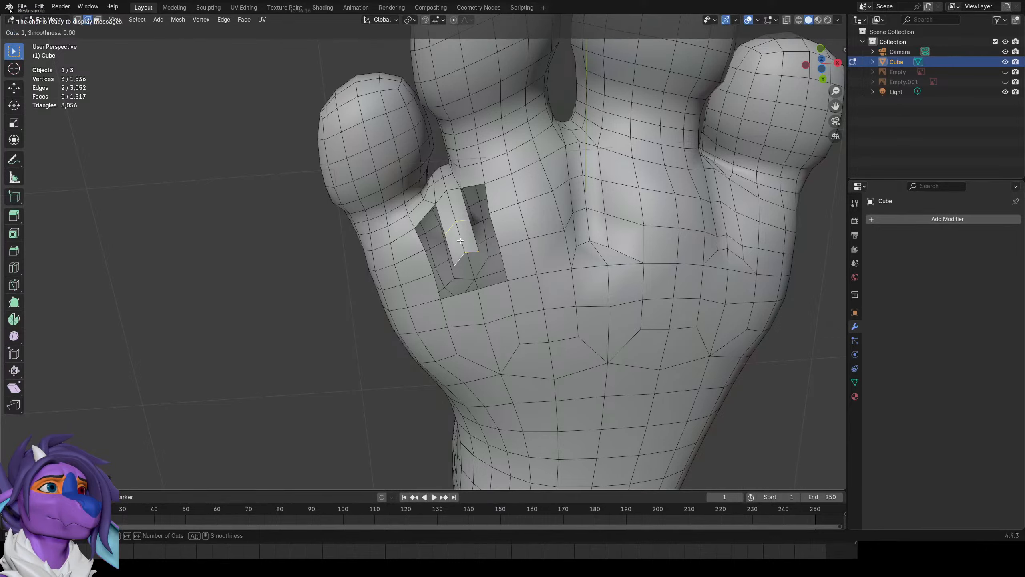
pyautogui.scroll(1, 460, 241)
pyautogui.doubleClick(460, 241)
# Fill the faces around the strip to close the sole's -X hole.
pyautogui.click(474, 187)
pyautogui.press('f')
pyautogui.press('f')
pyautogui.press('f')
pyautogui.press('f')
pyautogui.press('f')
pyautogui.press('f')
pyautogui.press('f')
pyautogui.press('f')
# Select the whole foot mesh and apply Smooth Vertices three times.
pyautogui.moveTo(499, 177); pyautogui.dragTo(514, 296, button='middle')
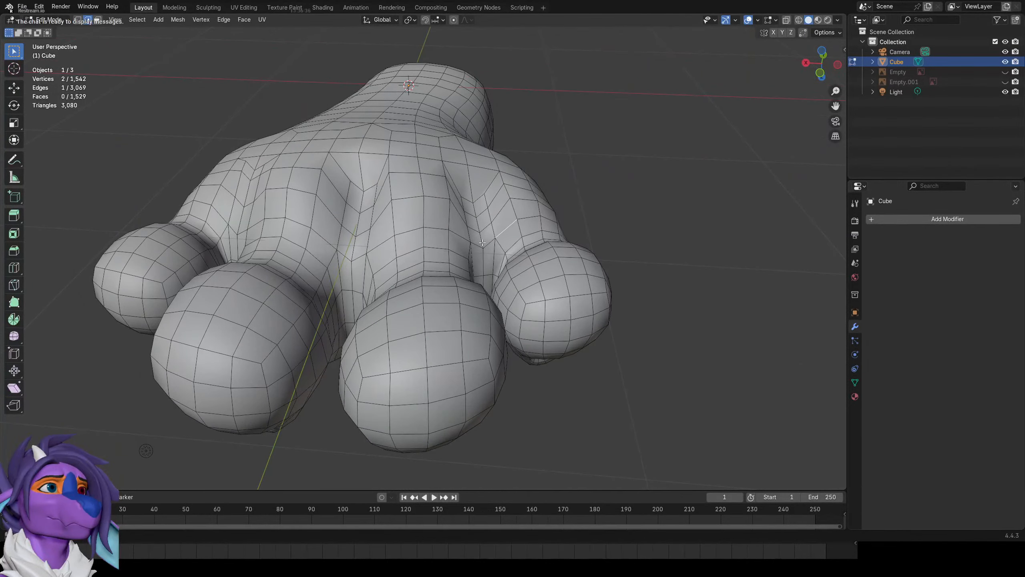
pyautogui.press('a')
pyautogui.hotkey('ctrl', 'v')
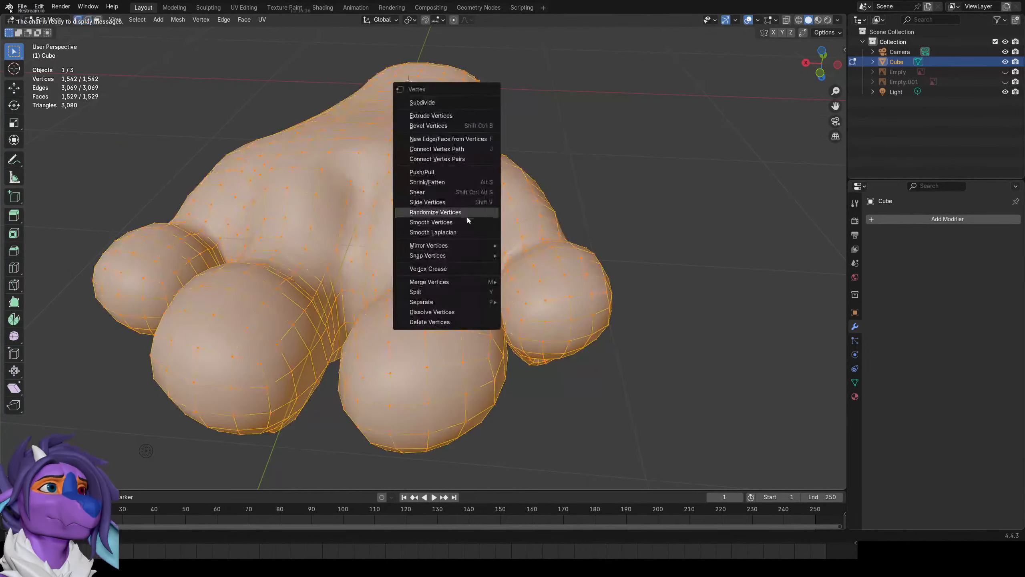
pyautogui.click(456, 212)
pyautogui.hotkey('ctrl', 'z')
pyautogui.hotkey('ctrl', 'v')
pyautogui.click(481, 227)
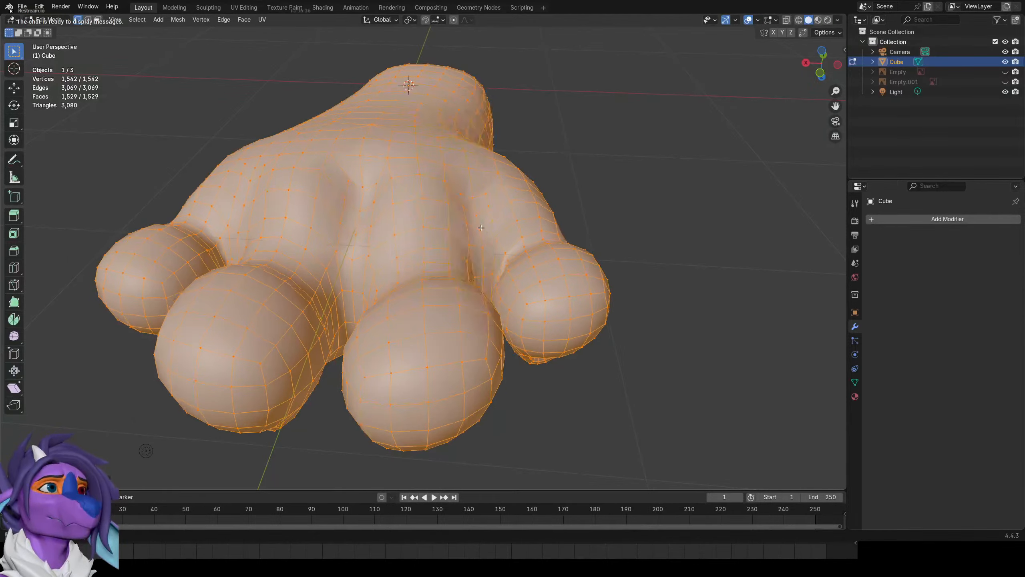
pyautogui.hotkey('ctrl', 'v')
pyautogui.click(481, 227)
pyautogui.hotkey('ctrl', 'v')
pyautogui.click(481, 227)
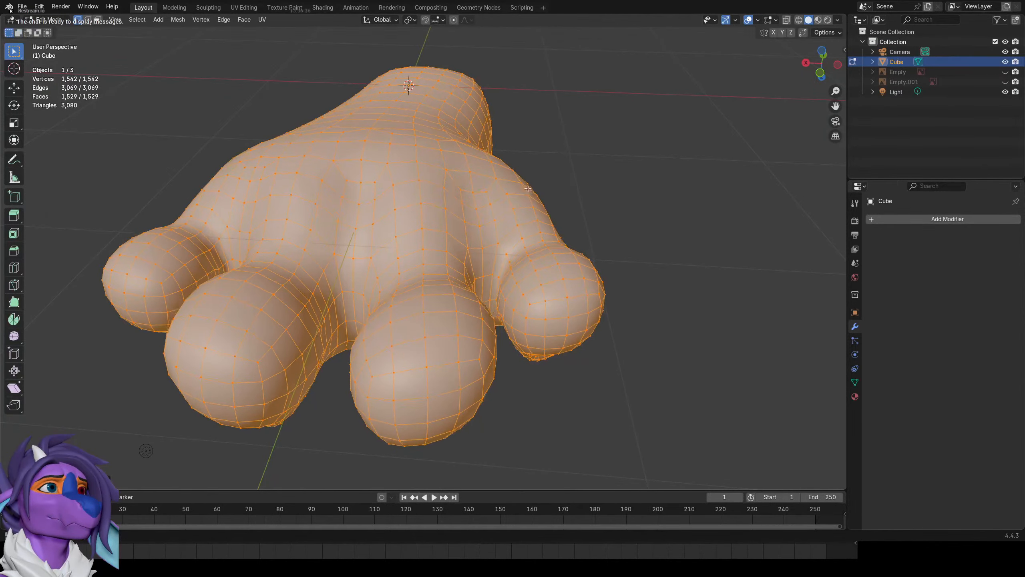
# Examine the smoothed foot from above and from the front, in and out of Edit Mode.
pyautogui.press('Tab')
pyautogui.press('Tab')
pyautogui.moveTo(506, 192); pyautogui.dragTo(477, 236, button='middle')
pyautogui.scroll(-2, 489, 258)
pyautogui.moveTo(482, 303); pyautogui.dragTo(473, 266, button='middle')
pyautogui.press('Tab')
pyautogui.press('Tab')
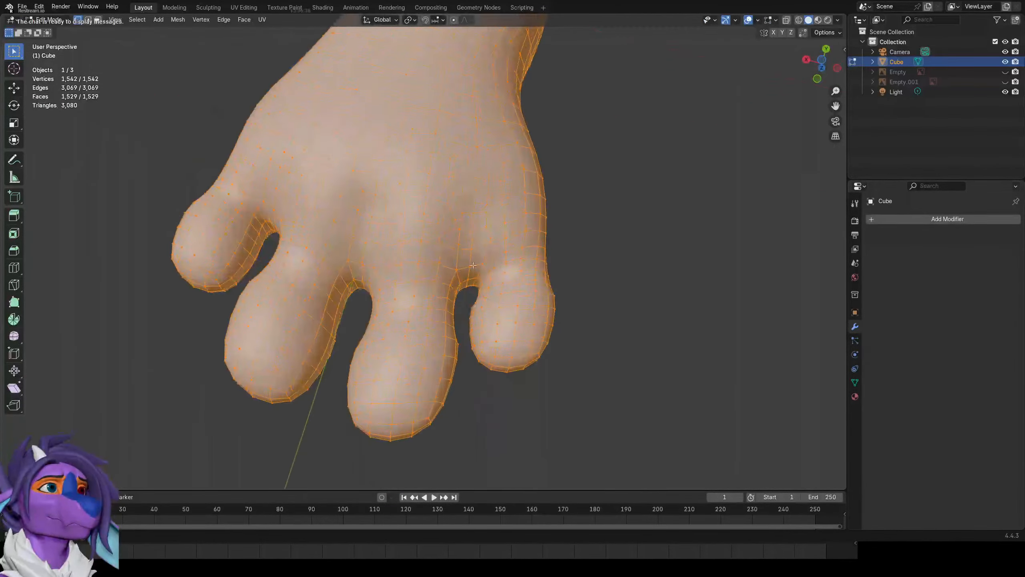
pyautogui.press('Tab')
pyautogui.press('Tab')
# Try to merge the row of three vertices behind the -X toe gap on the top into one.
pyautogui.click(476, 216)
pyautogui.scroll(5, 476, 216)
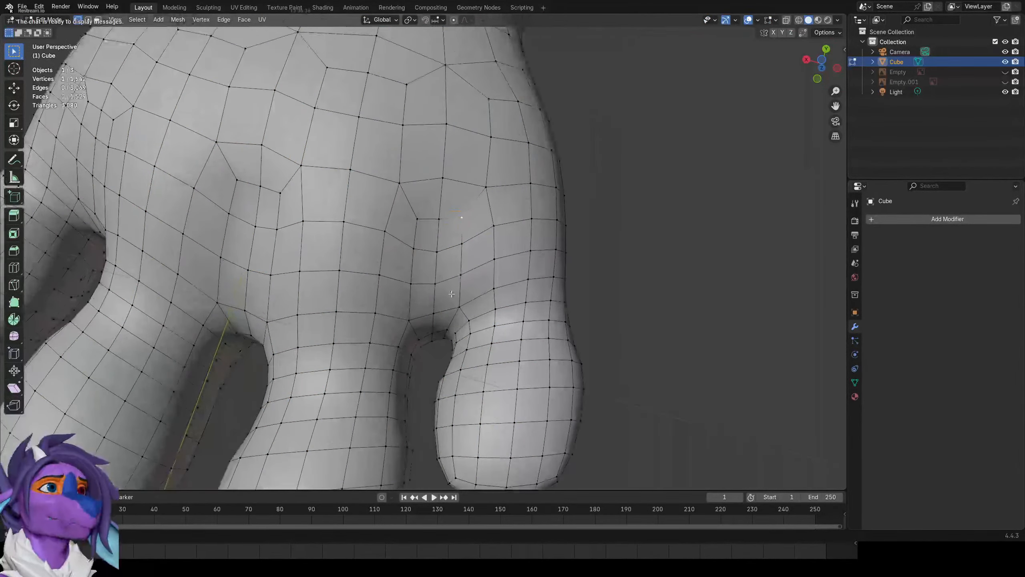
pyautogui.click(460, 276)
pyautogui.keyDown('shift'); pyautogui.click(423, 284); pyautogui.keyUp('shift')
pyautogui.press('m')
pyautogui.click(452, 265)
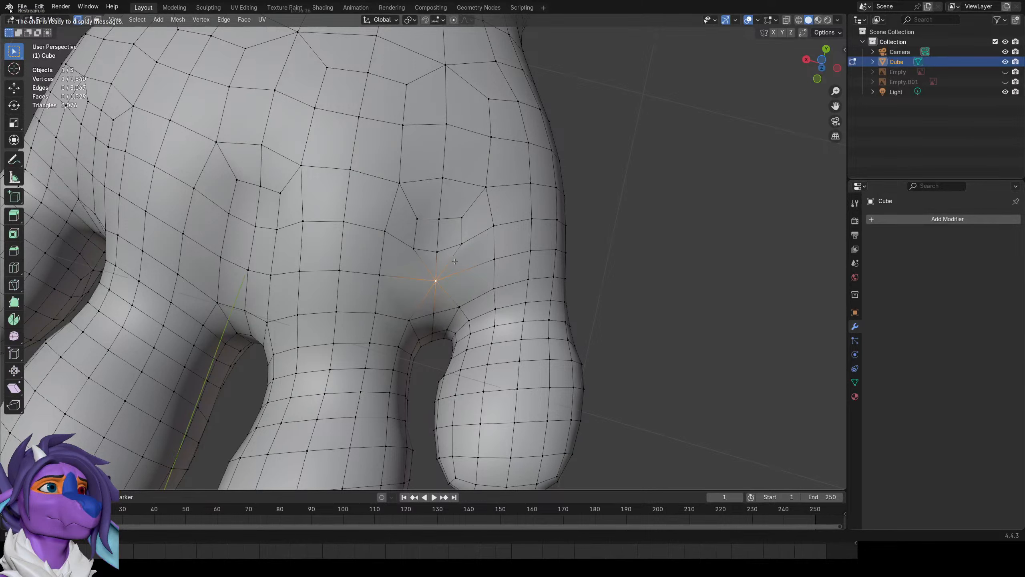
pyautogui.press('z')
pyautogui.hotkey('ctrl', 'z')
pyautogui.hotkey('ctrl', 'z')
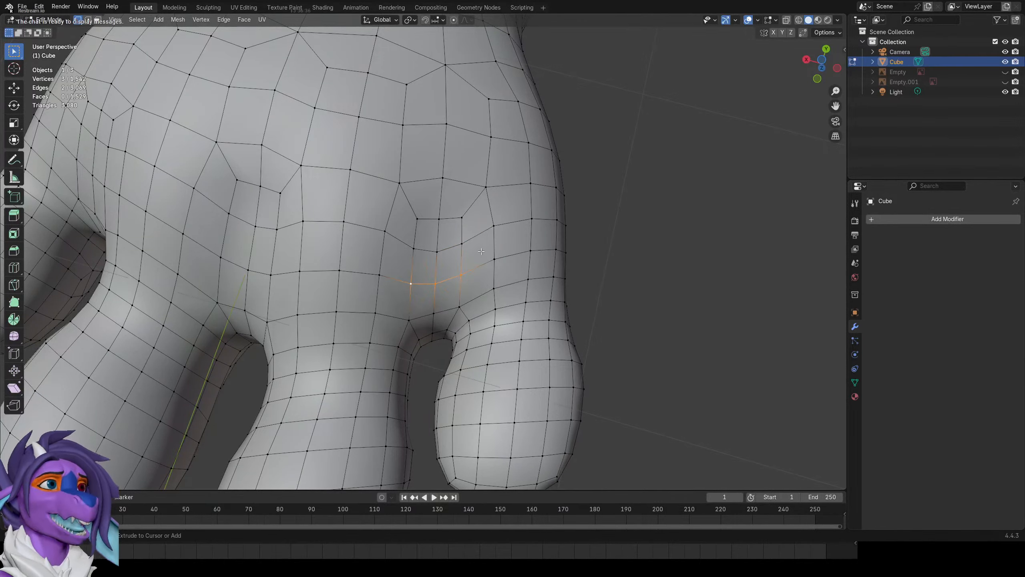
# Delete three vertices on the top behind the -X toe gap and merge the three vertices along the hole's rear edge into one.
pyautogui.moveTo(474, 279); pyautogui.dragTo(443, 253, button='middle')
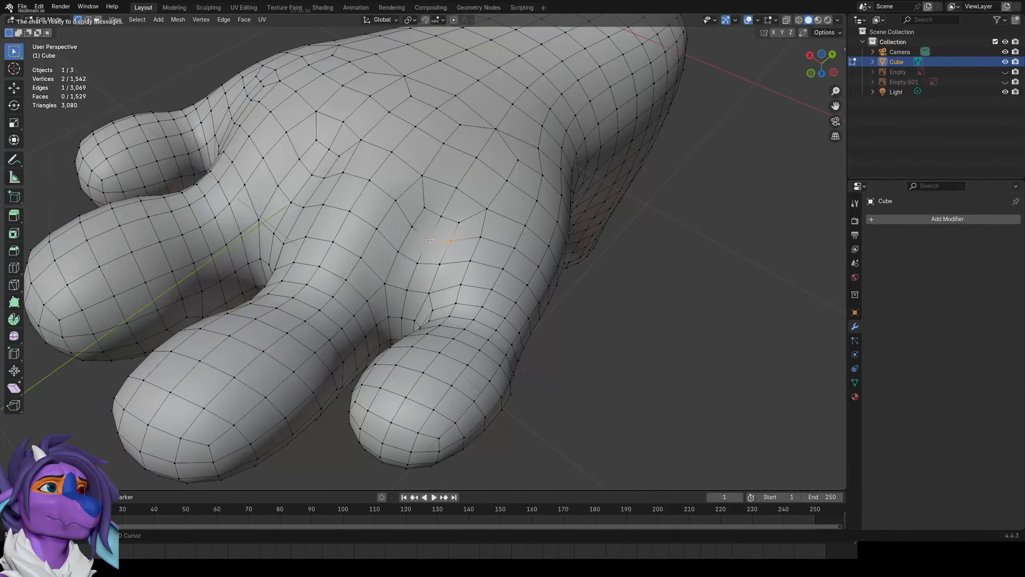
pyautogui.press('x')
pyautogui.click(453, 201)
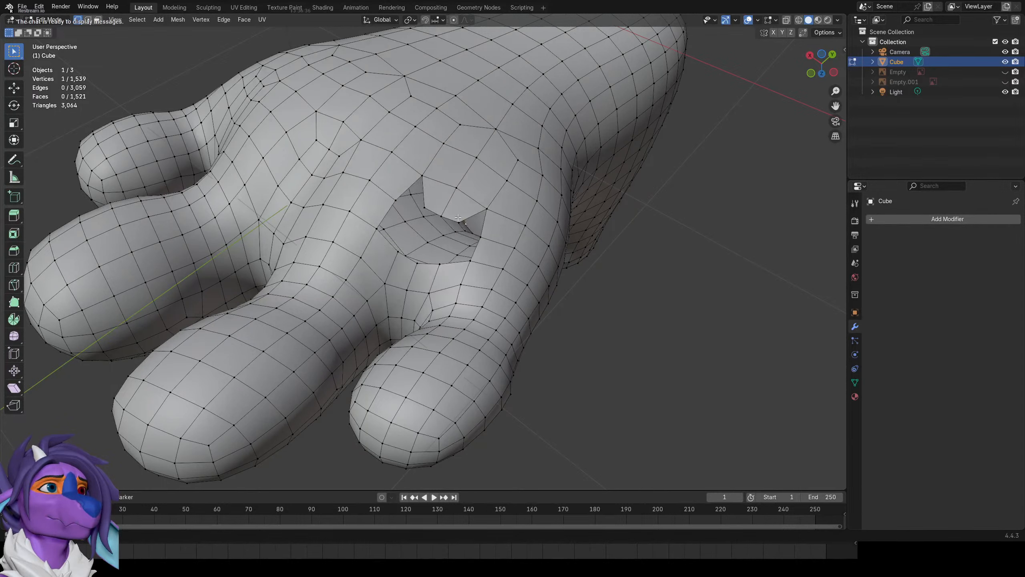
pyautogui.press('m')
pyautogui.click(434, 203)
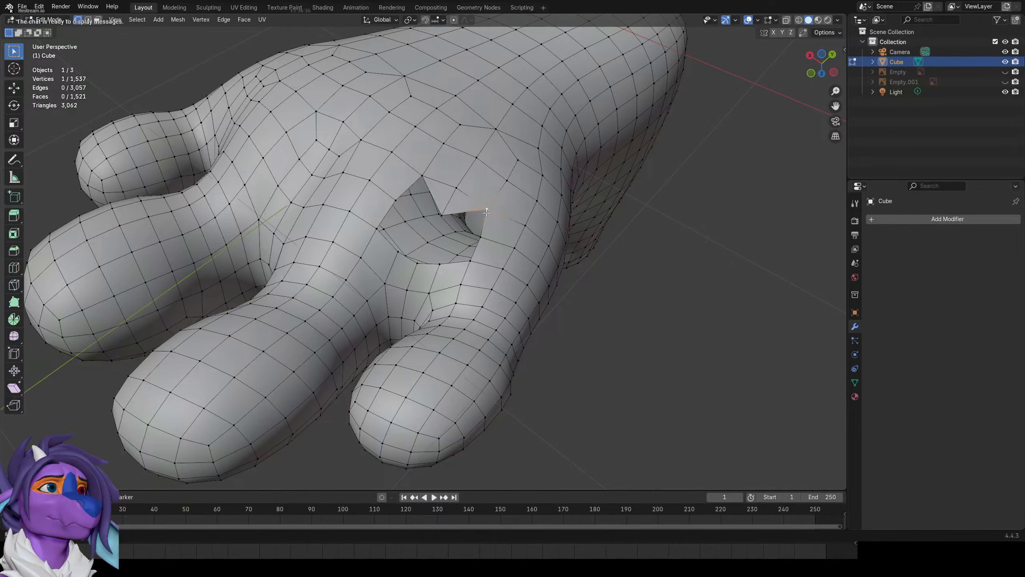
# Fill three faces between the merged vertex and the rear and outer edges of the -X hole.
pyautogui.press('f')
pyautogui.click(425, 176)
pyautogui.press('f')
pyautogui.moveTo(455, 225); pyautogui.dragTo(452, 279, button='middle')
pyautogui.scroll(2, 451, 280)
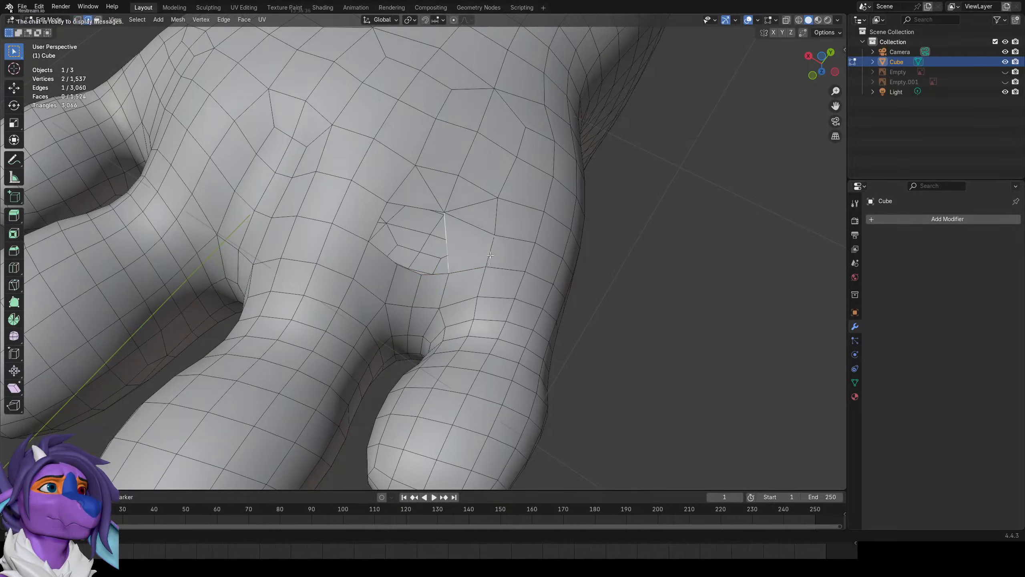
# Delete three vertices at the toe side of the -X hole and dissolve the two zigzag edges behind it.
pyautogui.press('x')
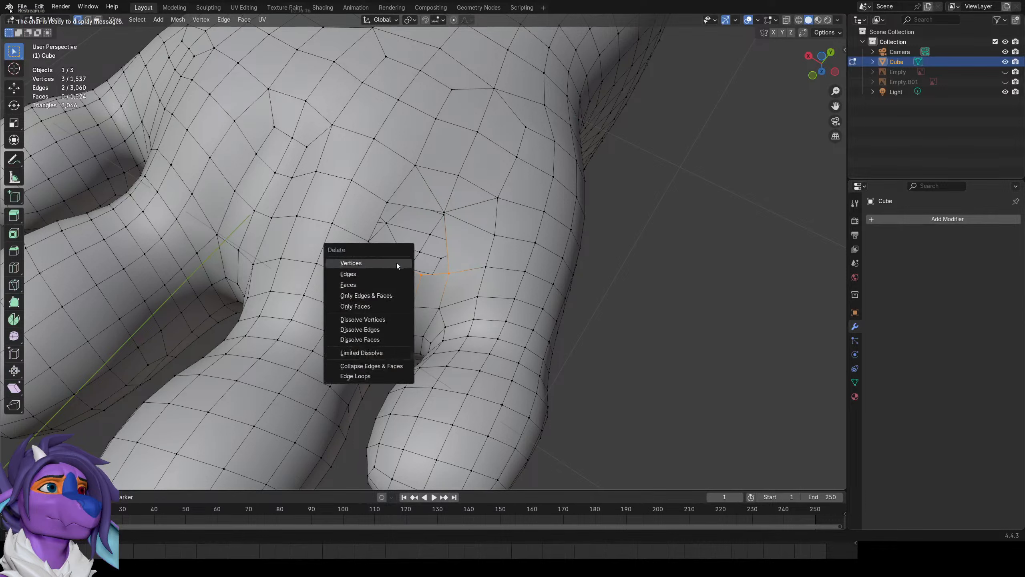
pyautogui.click(396, 263)
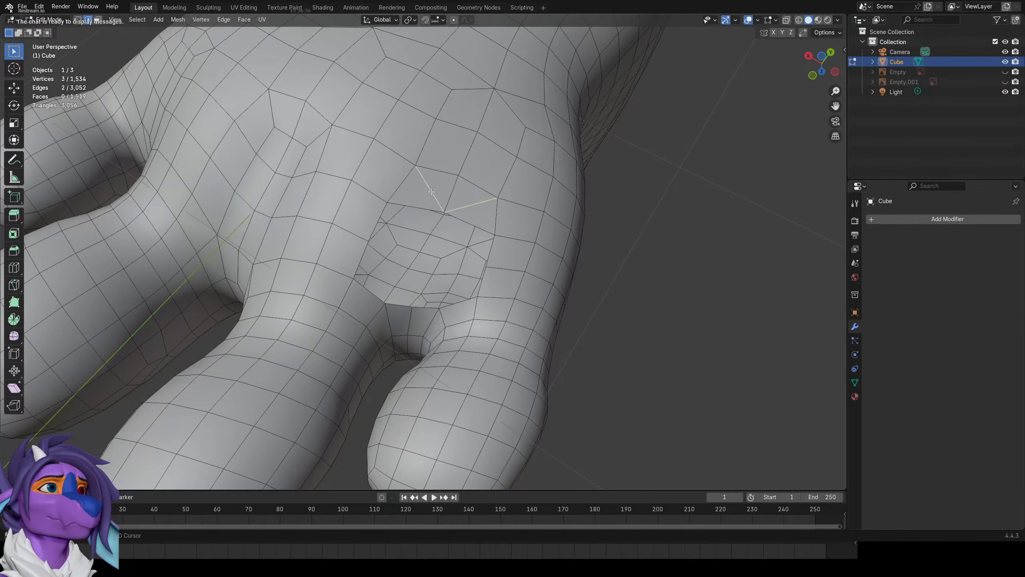
pyautogui.hotkey('ctrl', 'f')
pyautogui.click(399, 301)
# Extrude the middle vertex of the -X hole's rear edge toward the toes and fill a face on each side of it.
pyautogui.moveTo(447, 215); pyautogui.dragTo(380, 225, button='middle')
pyautogui.click(444, 243)
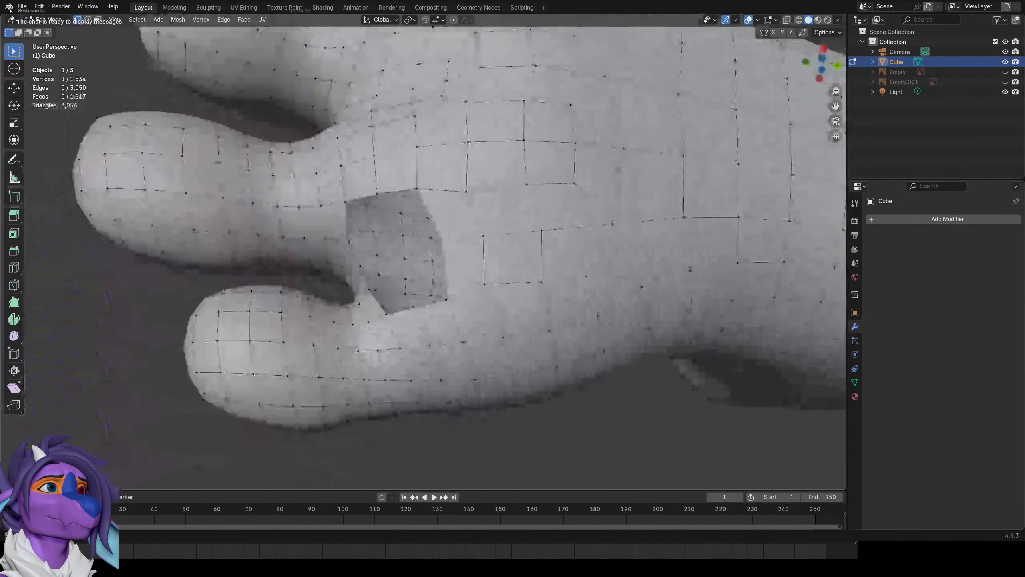
pyautogui.press('e')
pyautogui.click(397, 253)
pyautogui.press('2')
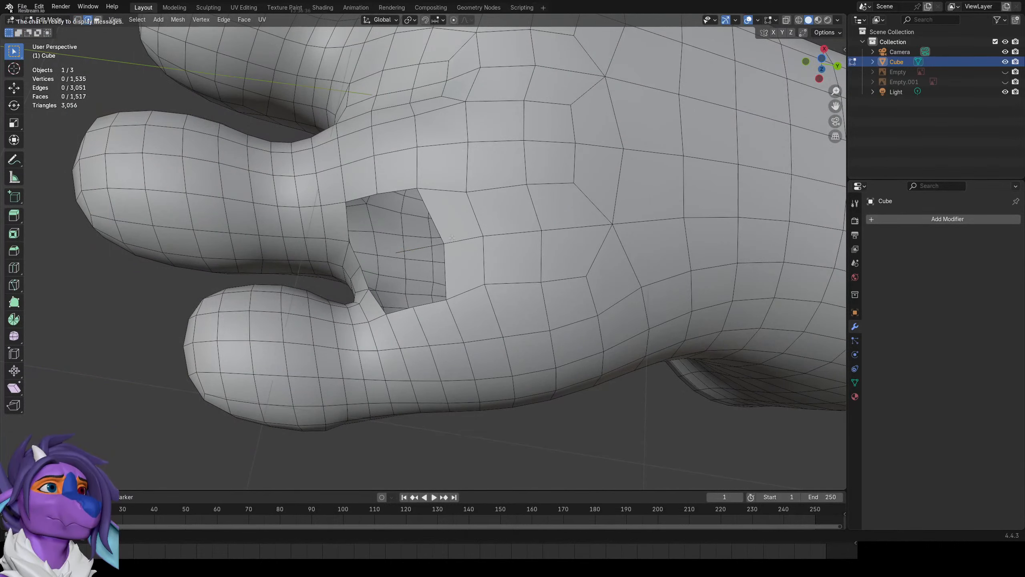
pyautogui.click(452, 239)
pyautogui.click(433, 223)
pyautogui.press('f')
pyautogui.click(457, 290)
pyautogui.press('f')
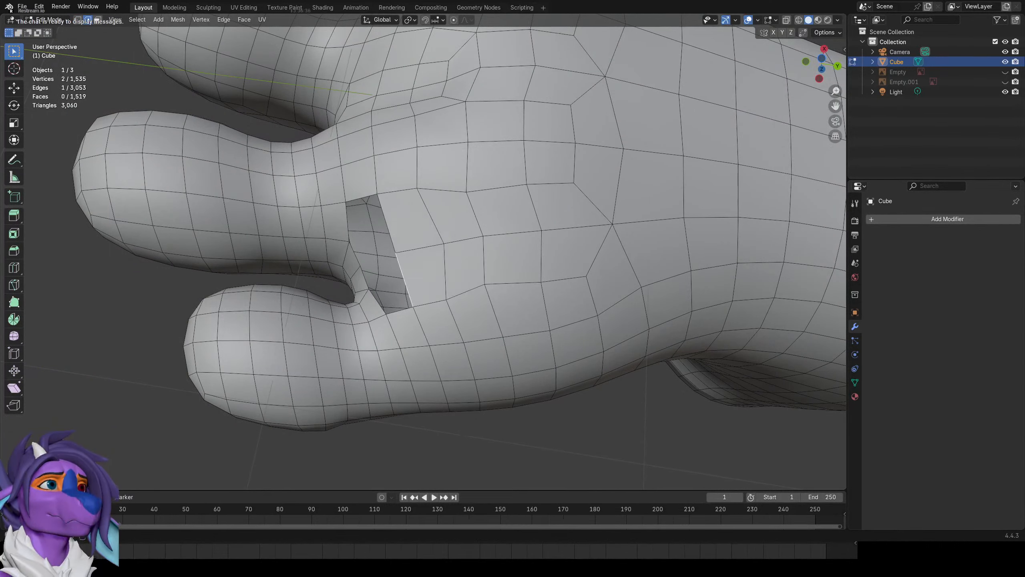
# Extrude the two toe-side edges of the -X hole into the opening and scale the new edges down.
pyautogui.moveTo(454, 267); pyautogui.dragTo(429, 259, button='middle')
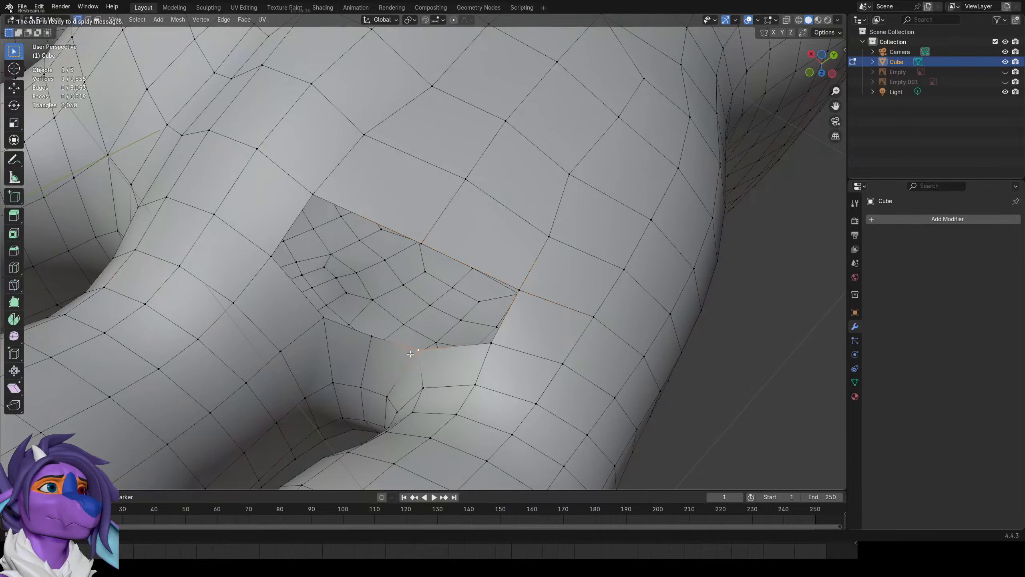
pyautogui.keyDown('shift'); pyautogui.click(325, 320); pyautogui.keyUp('shift')
pyautogui.press('e')
pyautogui.click(340, 291)
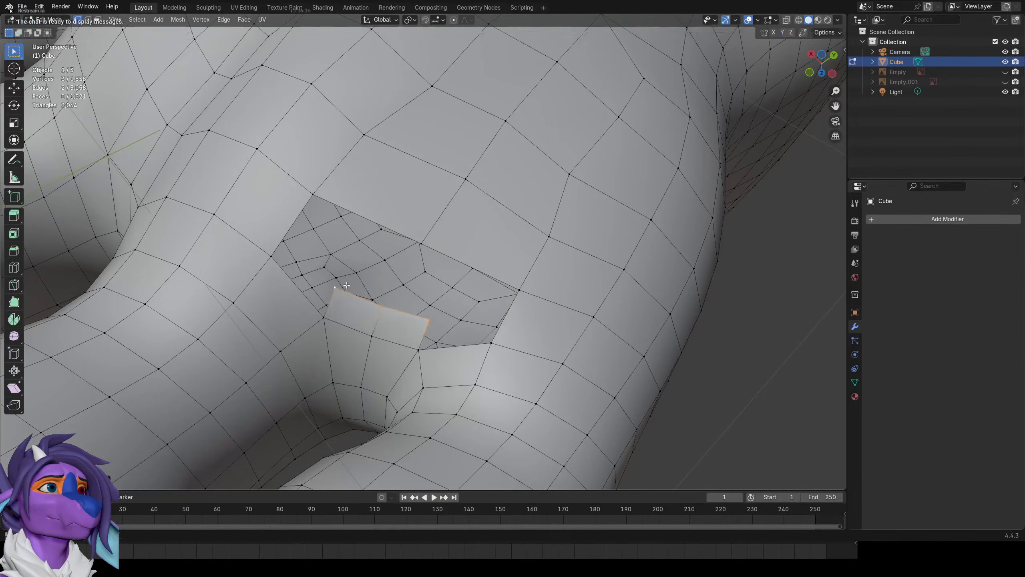
pyautogui.press('s')
pyautogui.click(455, 312)
pyautogui.press('s')
pyautogui.click(441, 311)
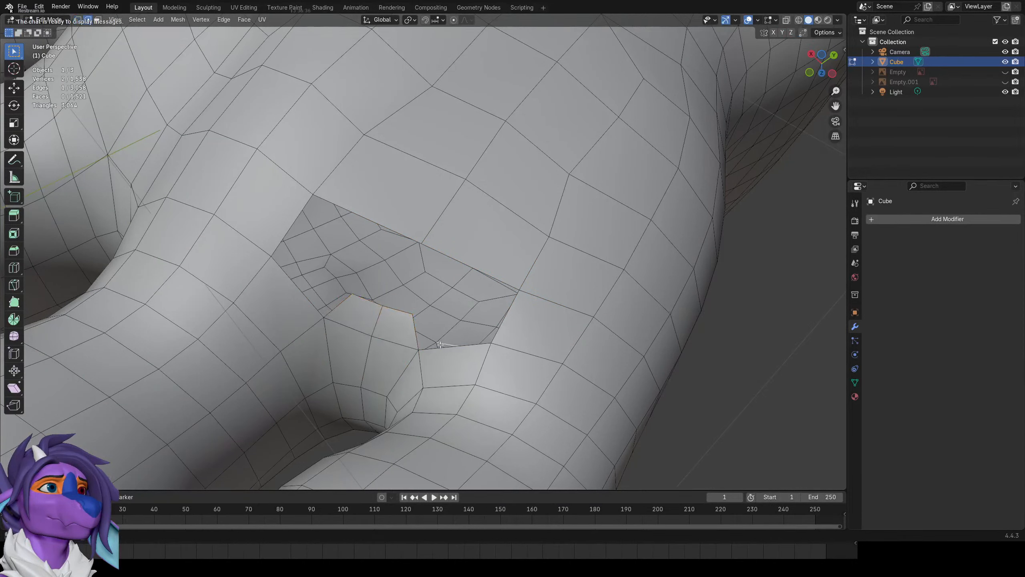
# Fill four faces around the extruded strip to close the top's -X hole.
pyautogui.click(440, 354)
pyautogui.press('f')
pyautogui.press('f')
pyautogui.press('f')
pyautogui.press('f')
pyautogui.scroll(-5, 440, 353)
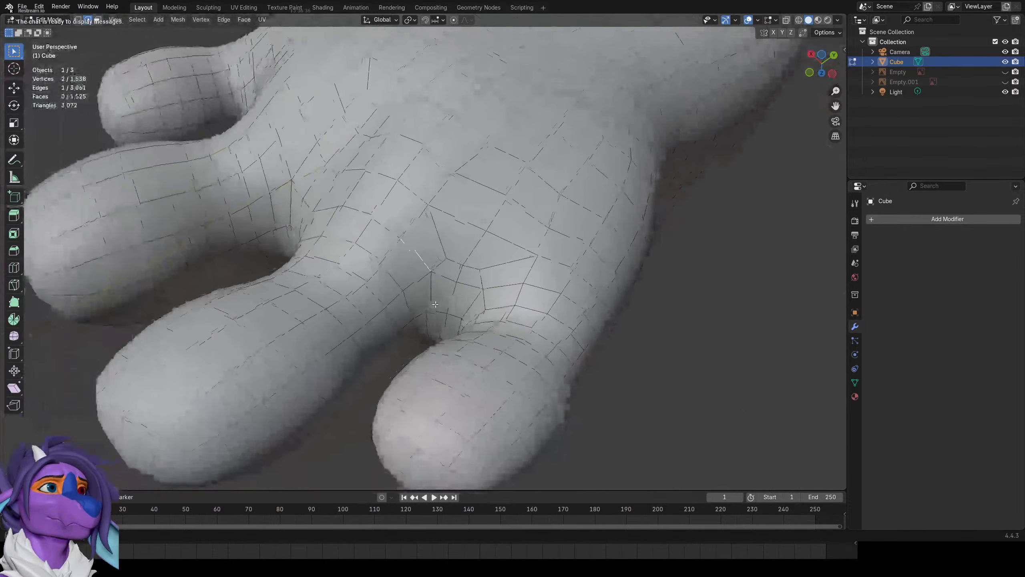
# Delete nine vertices on the top behind the middle toe gap to open a hole.
pyautogui.moveTo(481, 343)
pyautogui.mouseDown(button='middle')
pyautogui.moveTo(532, 333)
pyautogui.moveTo(543, 317)
pyautogui.moveTo(559, 332)
pyautogui.mouseUp(button='middle')
pyautogui.press('1')
pyautogui.click(412, 238)
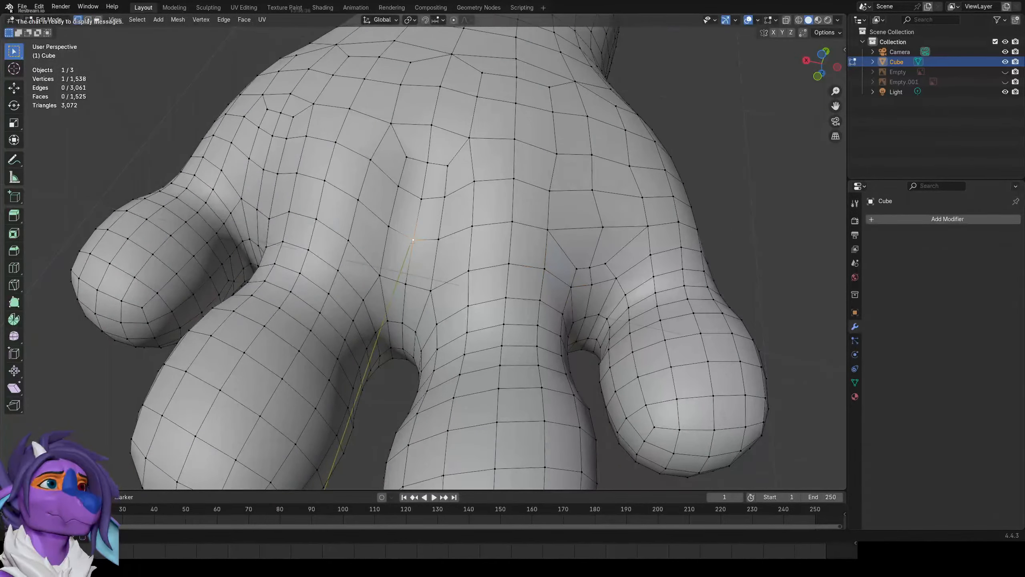
pyautogui.press('c')
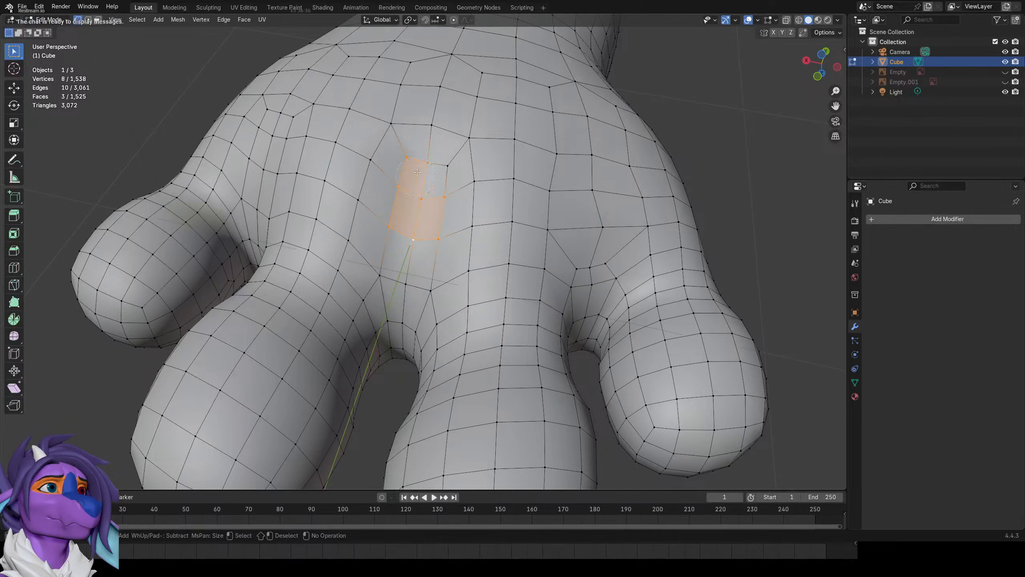
pyautogui.press('x')
pyautogui.click(422, 64)
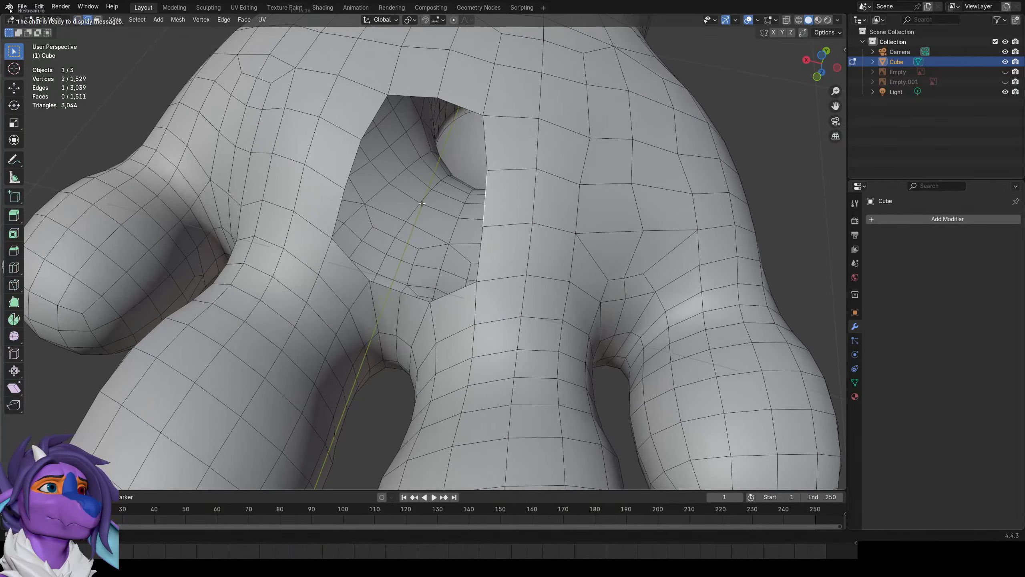
# Bridge the middle hole with a face between its side edges, add a centred loop cut and fill the two faces behind it.
pyautogui.keyDown('shift'); pyautogui.click(357, 169); pyautogui.keyUp('shift')
pyautogui.press('f')
pyautogui.hotkey('ctrl', 'r')
pyautogui.doubleClick(428, 157)
pyautogui.press('f')
pyautogui.press('f')
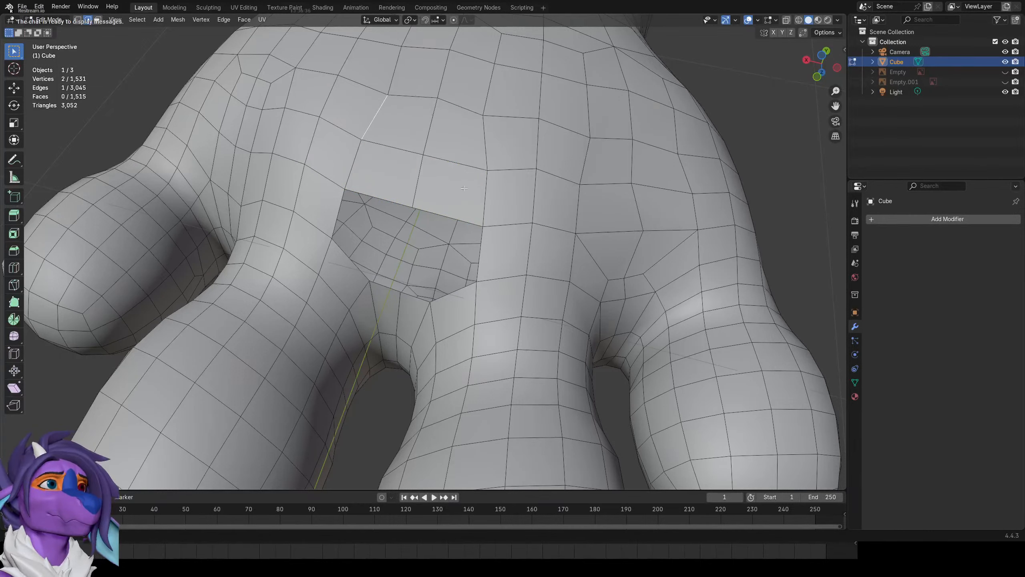
# Try to extrude the centre vertex of the middle hole's rear edge toward the toes and fill a face beside it.
pyautogui.press('1')
pyautogui.click(412, 210)
pyautogui.press('e')
pyautogui.click(404, 276)
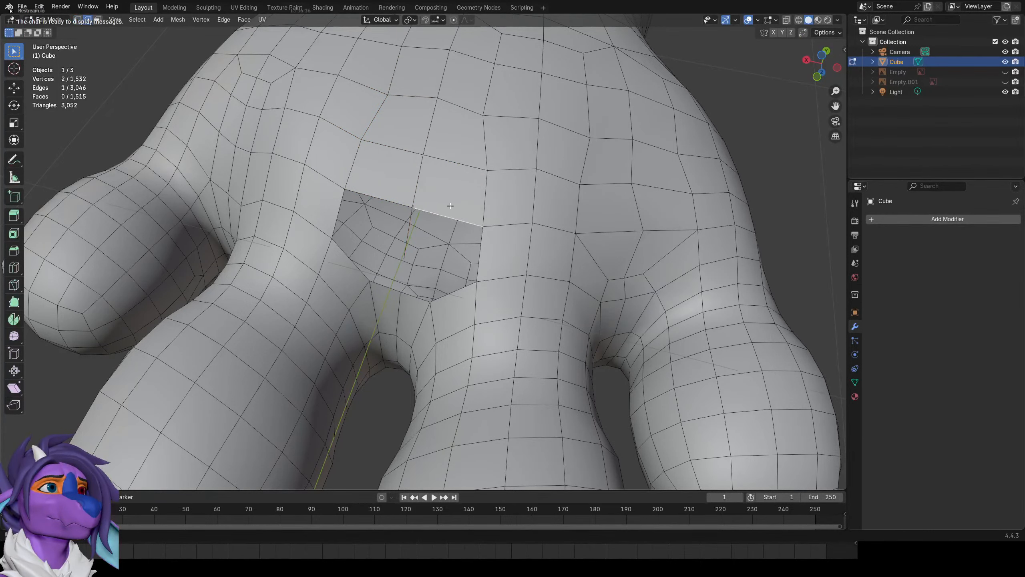
pyautogui.press('f')
pyautogui.hotkey('ctrl', 'z')
pyautogui.hotkey('ctrl', 'z')
pyautogui.hotkey('ctrl', 'z')
pyautogui.hotkey('ctrl', 'z')
# Extrude the two toe-side edges of the top's middle hole into the opening.
pyautogui.click(430, 300)
pyautogui.keyDown('ctrl'); pyautogui.click(370, 280); pyautogui.keyUp('ctrl')
pyautogui.press('e')
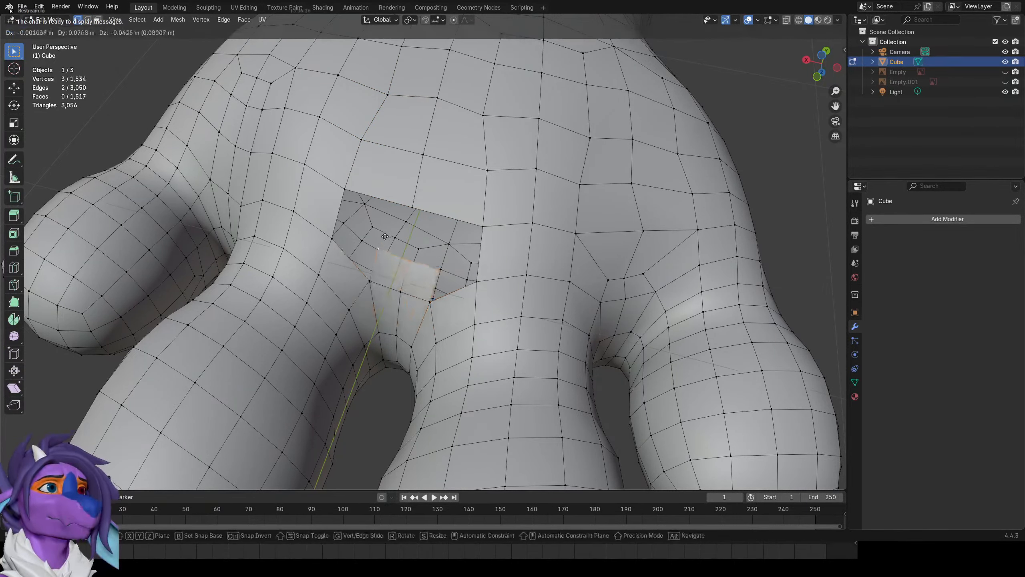
pyautogui.click(378, 240)
# Fill four faces around the extruded strip to close the top's middle hole.
pyautogui.press('2')
pyautogui.click(450, 290)
pyautogui.press('f')
pyautogui.press('f')
pyautogui.press('f')
pyautogui.press('f')
pyautogui.scroll(-5, 442, 270)
# Delete the three vertices in the centre of the rebuilt patch behind the gap between the two middle toes.
pyautogui.moveTo(443, 269); pyautogui.dragTo(363, 258, button='middle')
pyautogui.scroll(3, 434, 257)
pyautogui.press('Tab')
pyautogui.press('Tab')
pyautogui.press('1')
pyautogui.click(435, 257)
pyautogui.keyDown('ctrl'); pyautogui.click(399, 243); pyautogui.keyUp('ctrl')
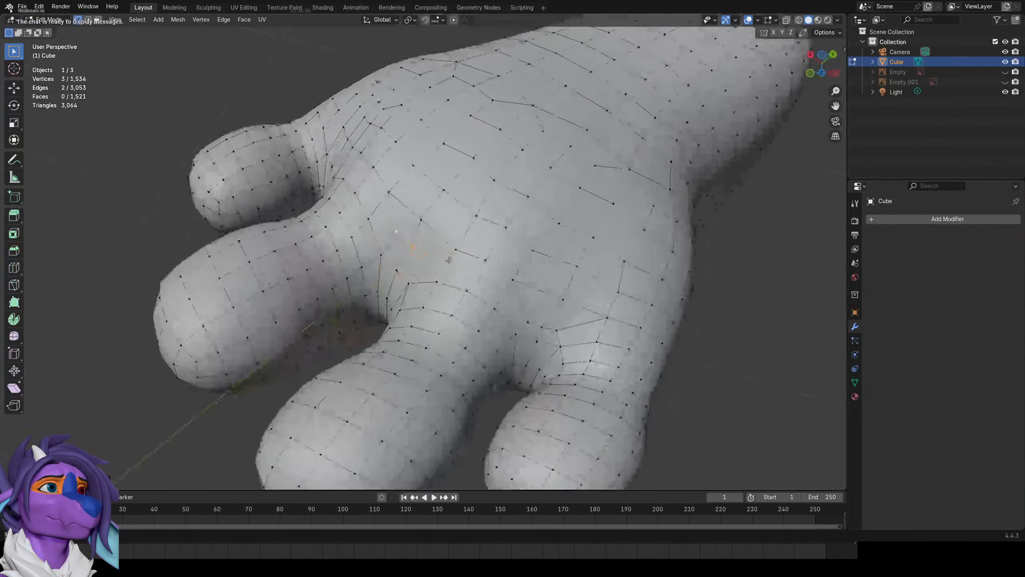
pyautogui.moveTo(365, 311); pyautogui.dragTo(440, 279, button='middle')
pyautogui.scroll(2, 397, 309)
pyautogui.hotkey('alt', 'a')
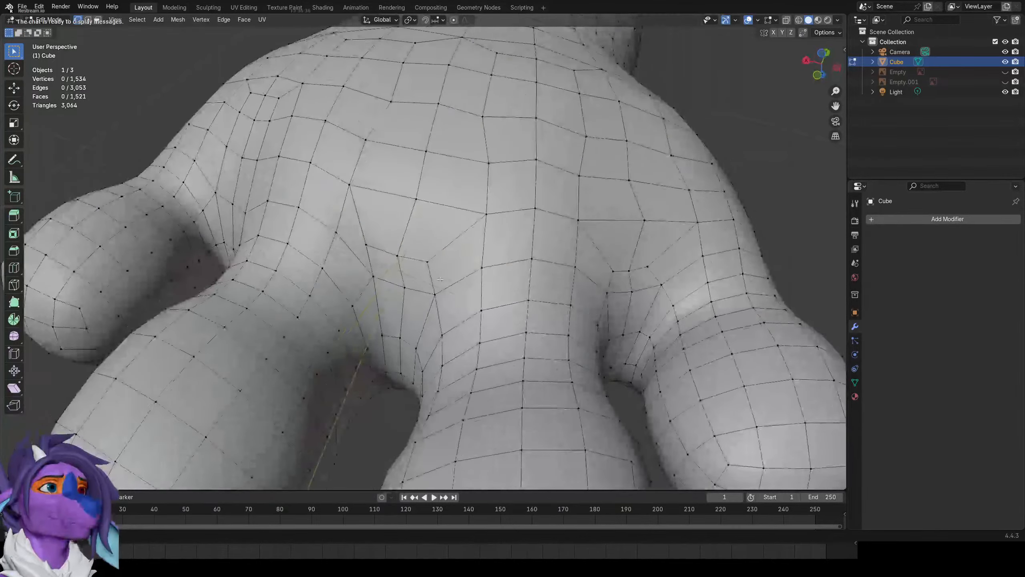
pyautogui.keyDown('ctrl'); pyautogui.click(367, 245); pyautogui.keyUp('ctrl')
pyautogui.press('x')
pyautogui.click(367, 244)
pyautogui.moveTo(373, 247); pyautogui.dragTo(406, 247, button='middle')
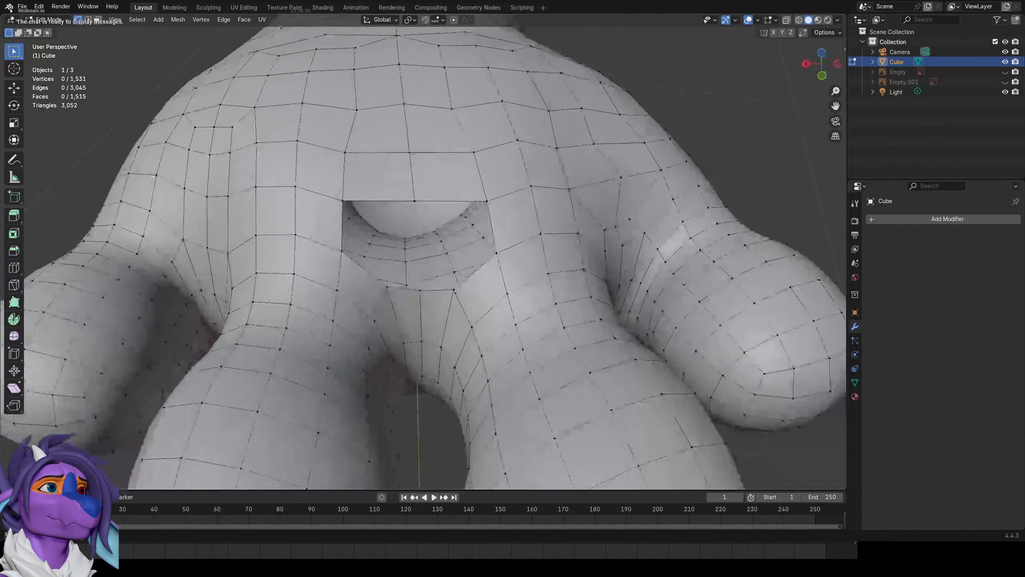
# Delete the two faces on the toe side of the middle hole to extend the opening down between the toes.
pyautogui.scroll(2, 443, 302)
pyautogui.moveTo(443, 303); pyautogui.dragTo(419, 260, button='middle')
pyautogui.press('3')
pyautogui.click(427, 317)
pyautogui.keyDown('shift'); pyautogui.click(393, 306); pyautogui.keyUp('shift')
pyautogui.press('x')
pyautogui.click(408, 279)
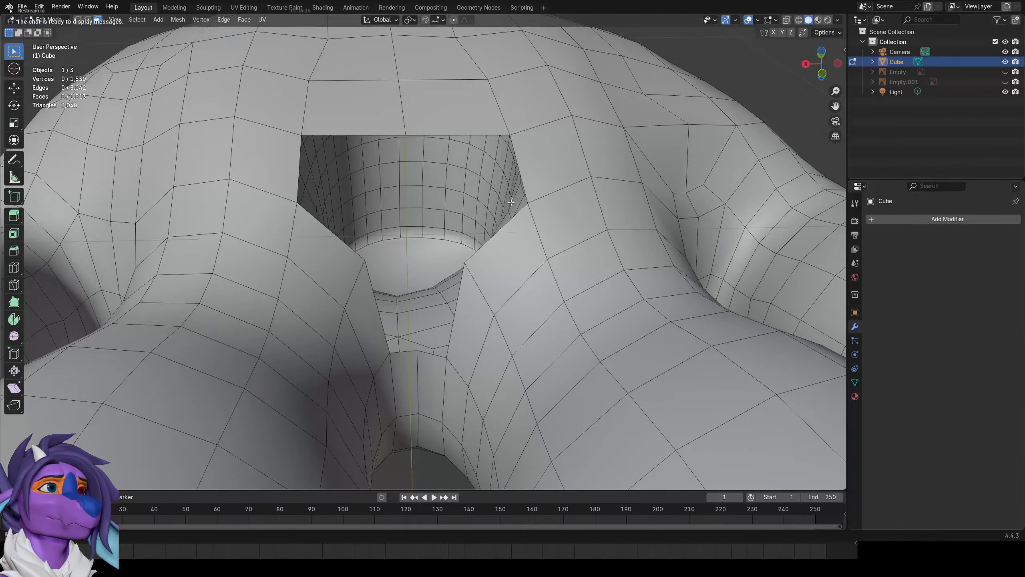
# Extrude the centre vertex of the middle hole's rear edge toward the toes and fill the faces on both sides.
pyautogui.click(414, 131)
pyautogui.press('e')
pyautogui.click(418, 208)
pyautogui.press('2')
pyautogui.press('f')
pyautogui.click(377, 131)
pyautogui.press('f')
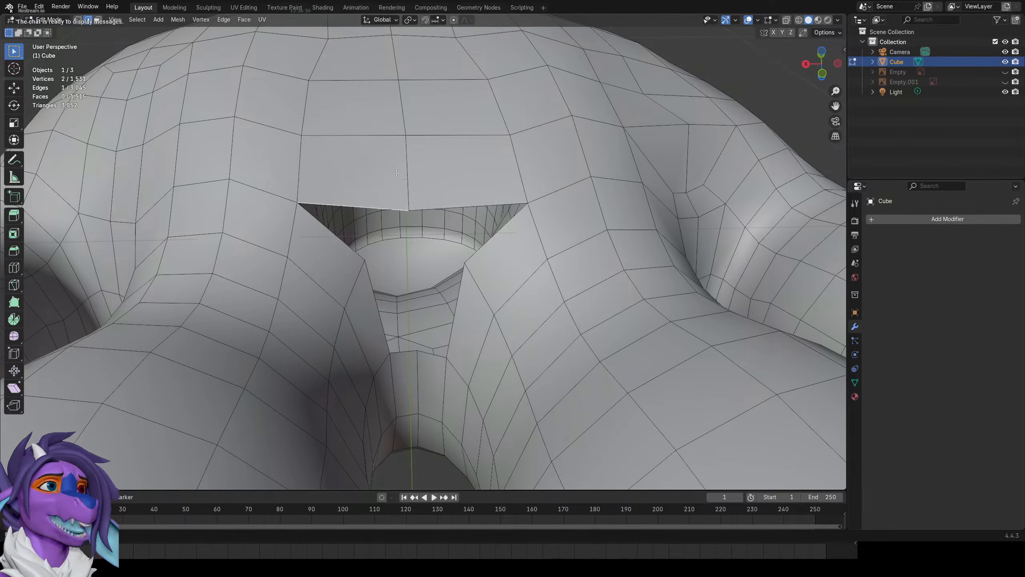
# Extrude the new row's centre vertex further toward the toes and fill the two faces beside it.
pyautogui.press('1')
pyautogui.moveTo(452, 328)
pyautogui.mouseDown(button='middle')
pyautogui.moveTo(418, 338)
pyautogui.moveTo(452, 335)
pyautogui.mouseUp(button='middle')
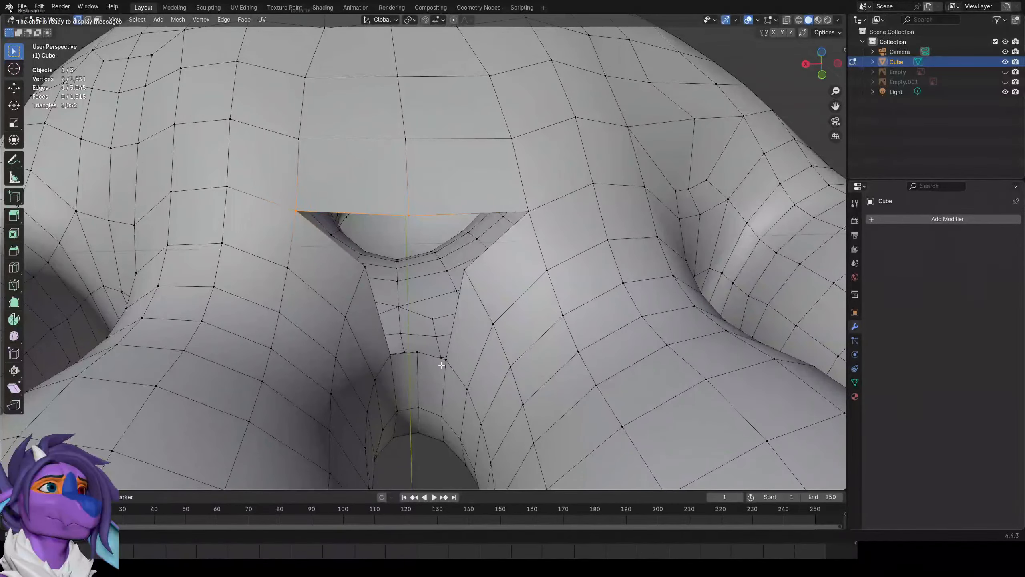
pyautogui.keyDown('shift'); pyautogui.click(366, 267); pyautogui.keyUp('shift')
pyautogui.press('m')
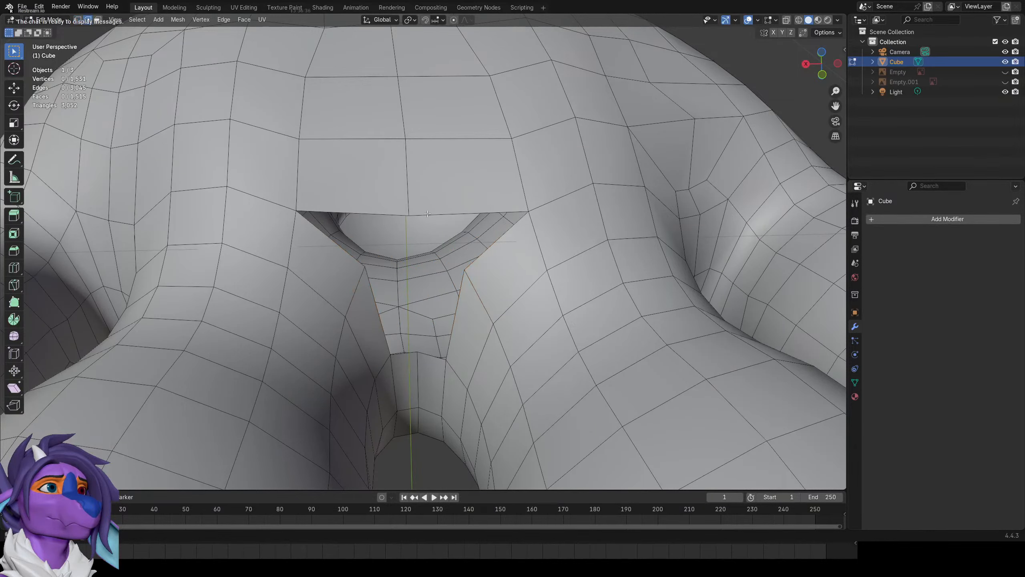
pyautogui.press('e')
pyautogui.click(403, 274)
pyautogui.click(444, 209)
pyautogui.press('f')
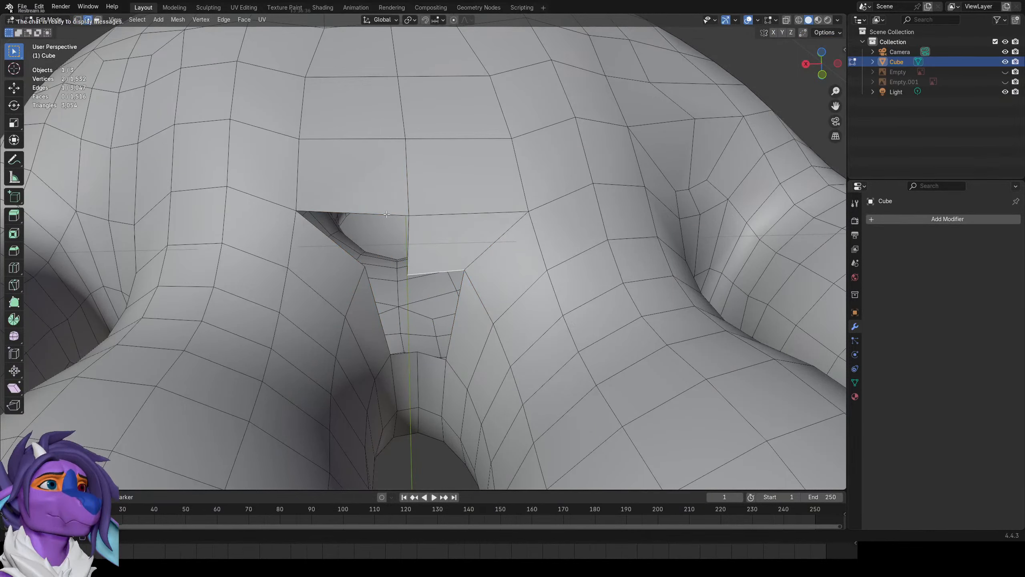
pyautogui.click(379, 214)
pyautogui.press('f')
# Close the rest of the middle hole with two faces meeting along an edge between its opposite centre vertices.
pyautogui.scroll(1, 431, 325)
pyautogui.press('1')
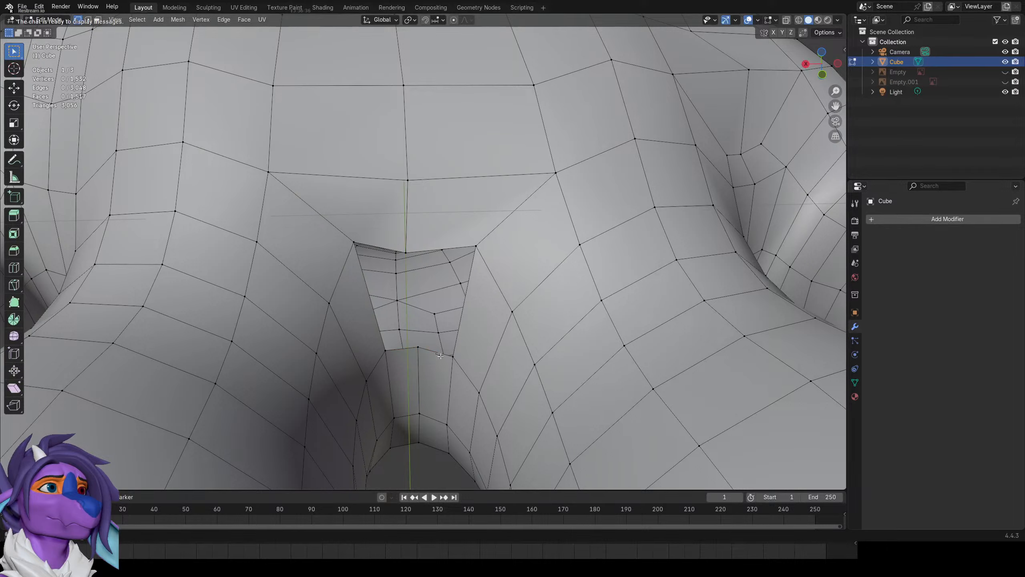
pyautogui.click(415, 346)
pyautogui.scroll(-4, 383, 348)
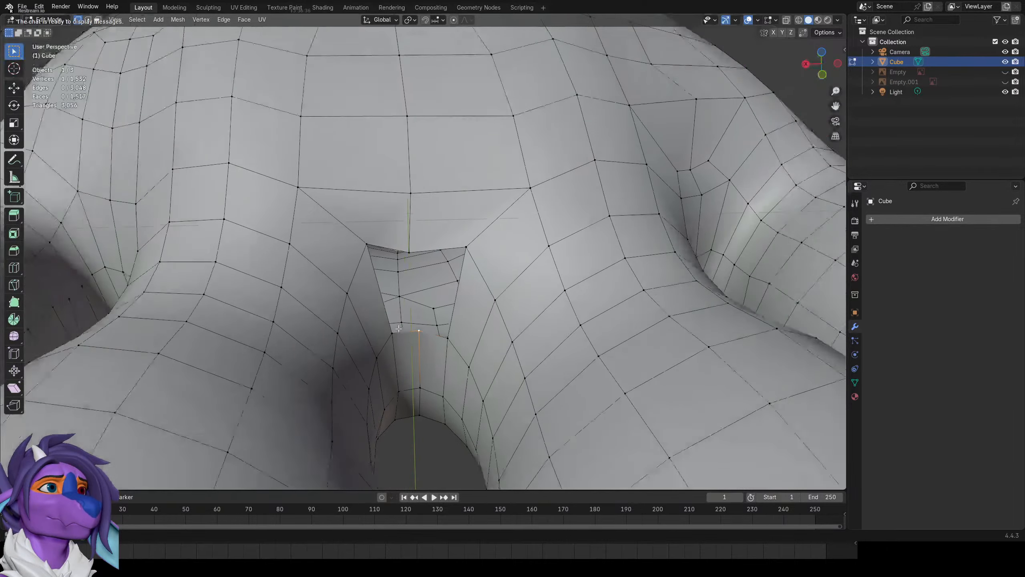
pyautogui.moveTo(459, 253); pyautogui.dragTo(445, 211, button='middle')
pyautogui.scroll(2, 445, 211)
pyautogui.press('e')
pyautogui.rightClick(445, 211)
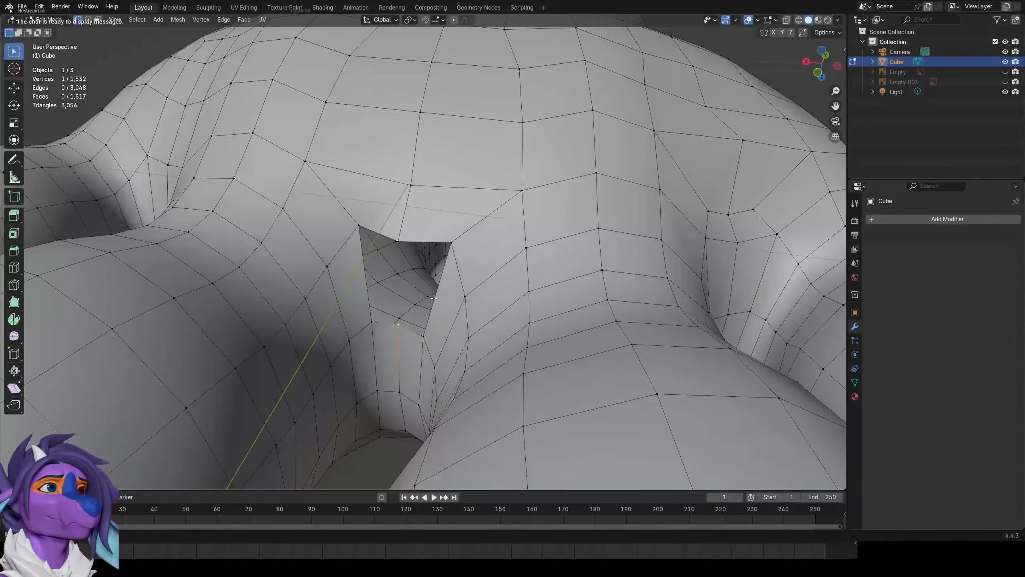
pyautogui.hotkey('ctrl', 'z')
pyautogui.hotkey('ctrl', 'z')
pyautogui.hotkey('ctrl', 'z')
pyautogui.hotkey('ctrl', 'z')
# Delete the three vertices in the centre of the patch behind the neighbouring outer toe gap.
pyautogui.scroll(-4, 442, 298)
pyautogui.moveTo(443, 298); pyautogui.dragTo(444, 260, button='middle')
pyautogui.scroll(3, 443, 266)
pyautogui.scroll(3, 443, 266)
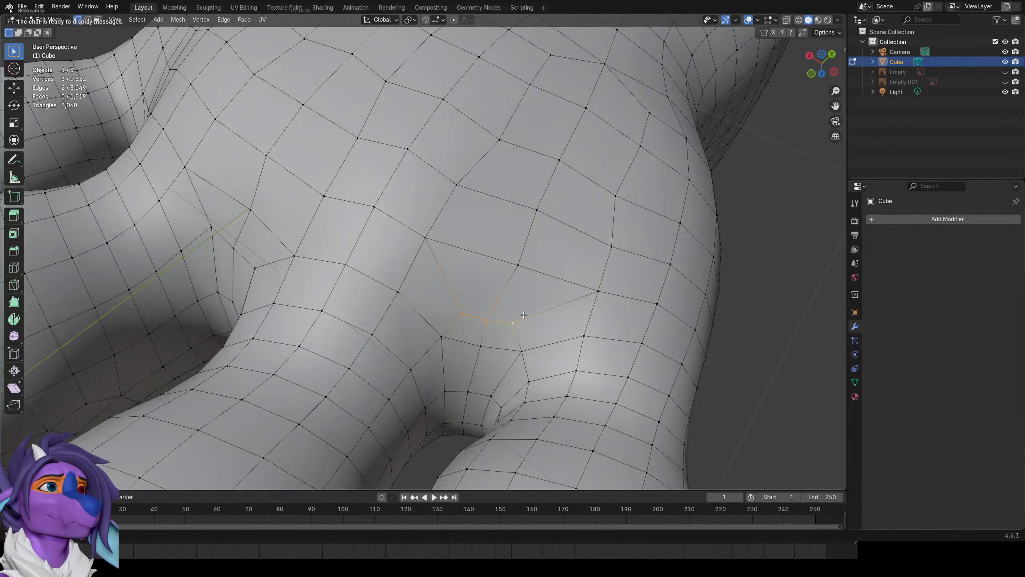
pyautogui.moveTo(524, 315); pyautogui.dragTo(553, 276, button='middle')
pyautogui.press('x')
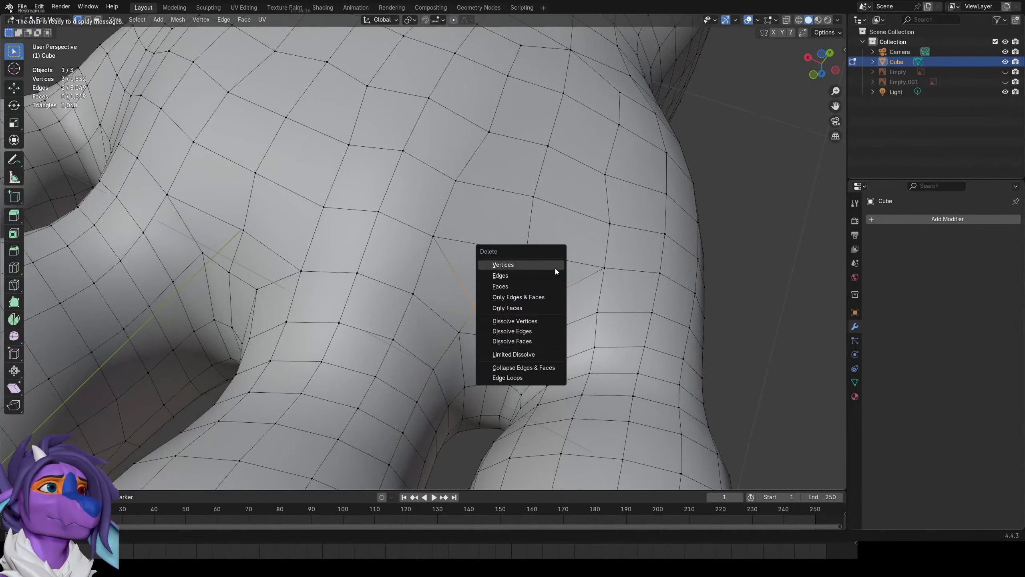
pyautogui.click(556, 264)
# Try to fill a face from the edge beside the new hole and undo it.
pyautogui.press('2')
pyautogui.click(596, 296)
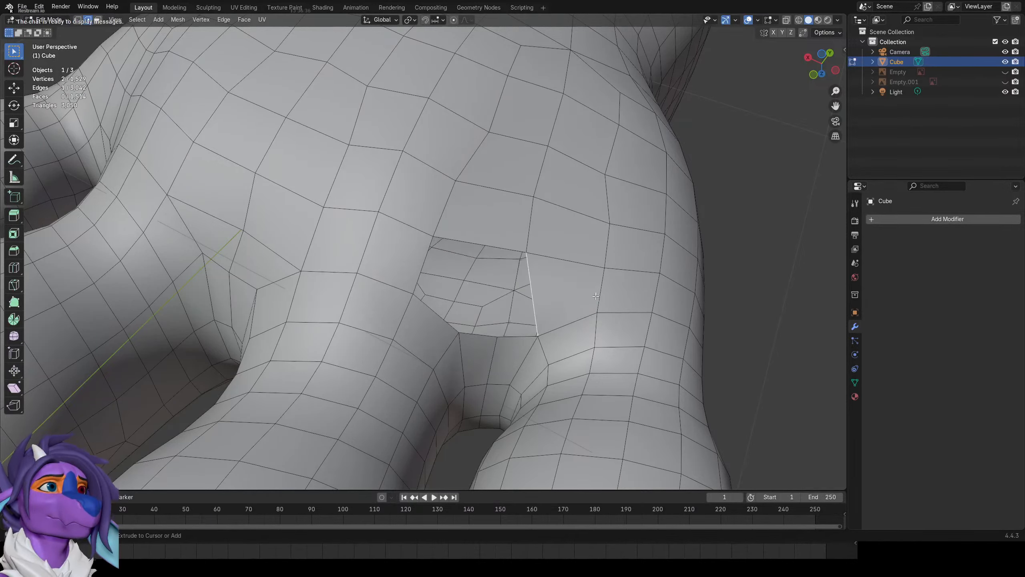
pyautogui.hotkey('ctrl', 'z')
pyautogui.hotkey('ctrl', 'z')
# Connect the outer toe hole's two opposite side vertices with an edge across the opening and subdivide it.
pyautogui.moveTo(596, 296); pyautogui.dragTo(463, 301, button='middle')
pyautogui.scroll(2, 463, 301)
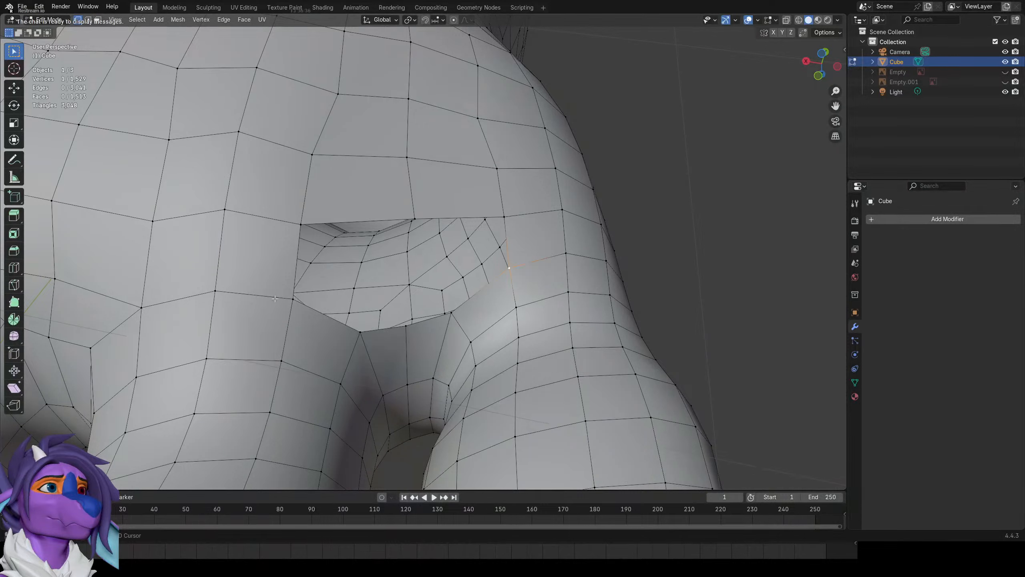
pyautogui.press('f')
pyautogui.hotkey('ctrl', 'v')
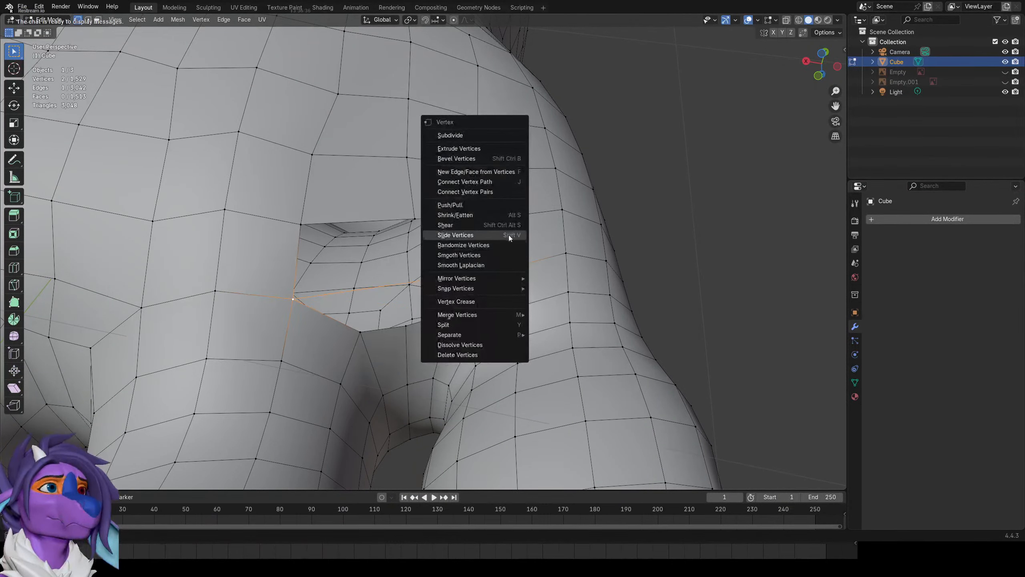
pyautogui.click(476, 135)
# Fill four faces around the subdivided edge to close the outer toe hole.
pyautogui.press('f')
pyautogui.press('f')
pyautogui.click(482, 291)
pyautogui.press('f')
pyautogui.press('f')
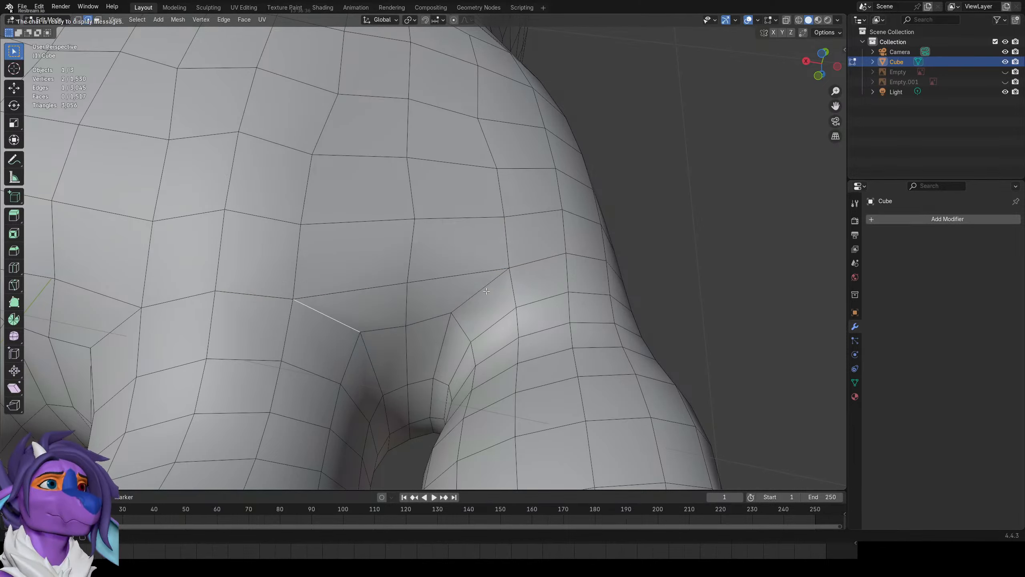
# Delete the nine-vertex block behind the gap between the opposite outer toe and its neighbour.
pyautogui.scroll(-6, 482, 291)
pyautogui.moveTo(483, 290); pyautogui.dragTo(364, 266, button='middle')
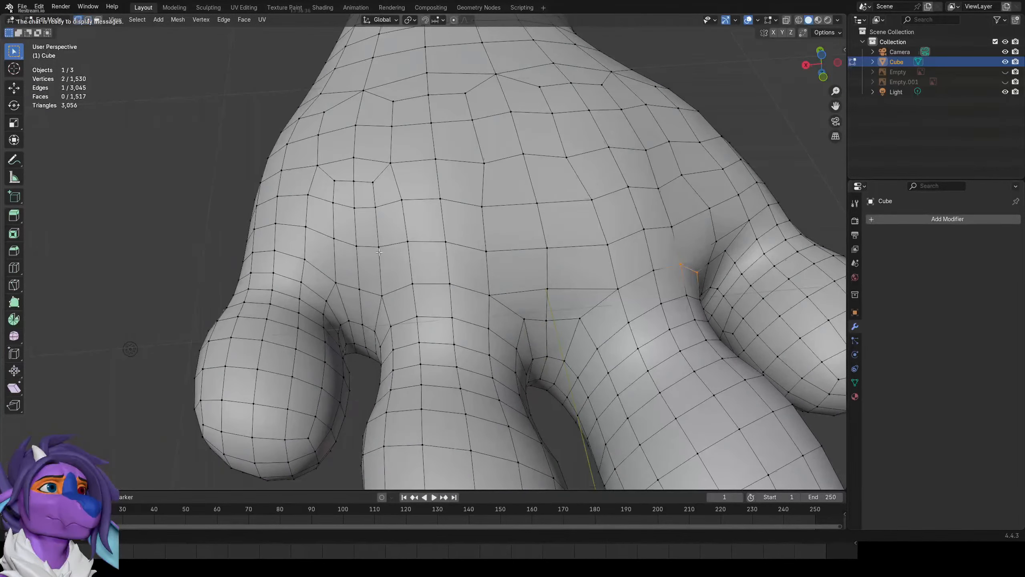
pyautogui.press('x')
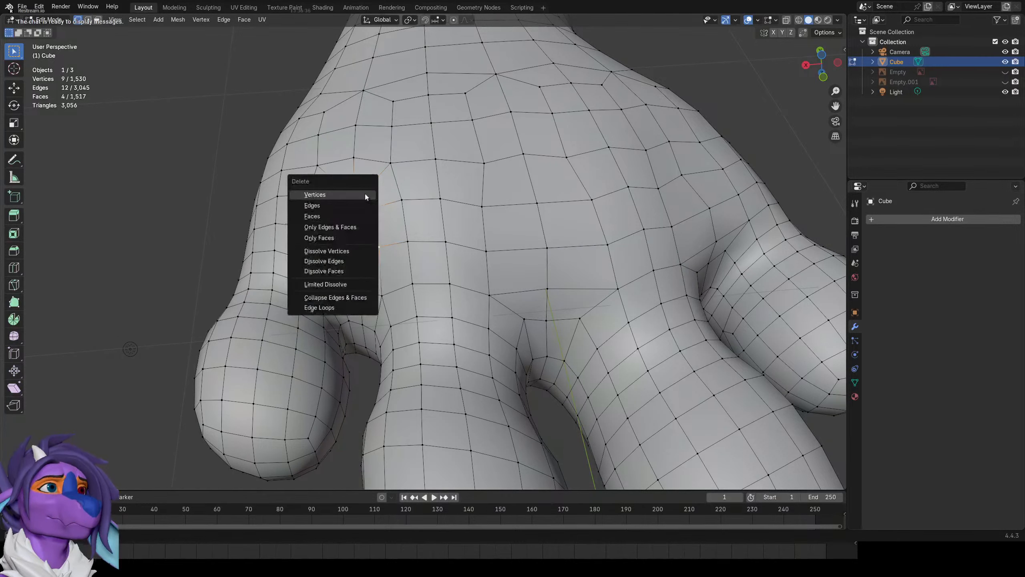
pyautogui.click(355, 197)
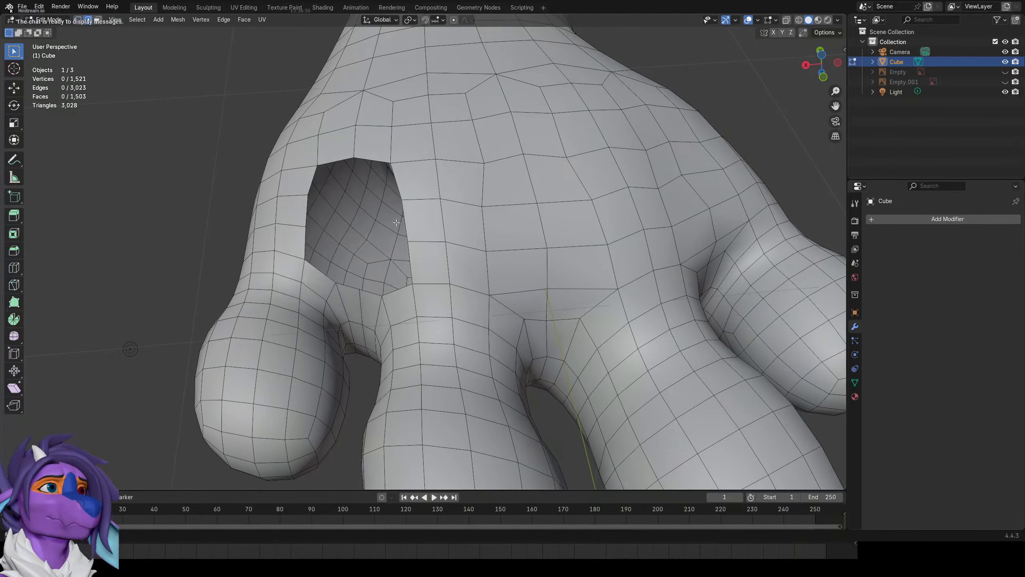
# Bridge the new hole's side edges, add a centred loop cut and fill the two faces behind the bridge.
pyautogui.keyDown('shift'); pyautogui.click(302, 220); pyautogui.keyUp('shift')
pyautogui.press('f')
pyautogui.press('f')
pyautogui.press('f')
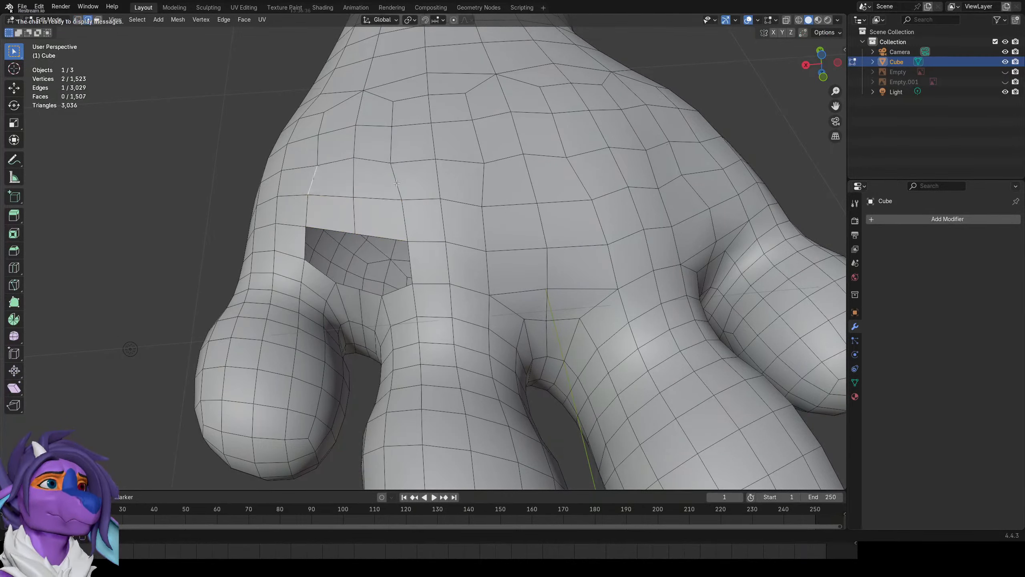
# Extrude the bridge's toe-side centre vertex toward the toes and fill four faces around it to close the hole.
pyautogui.press('1')
pyautogui.press('e')
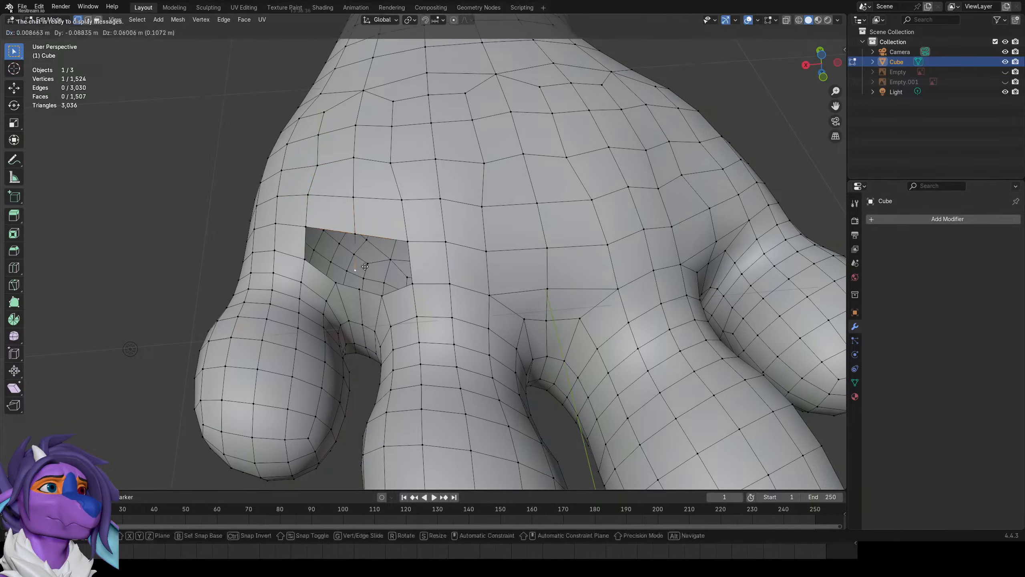
pyautogui.click(379, 239)
pyautogui.press('f')
pyautogui.press('f')
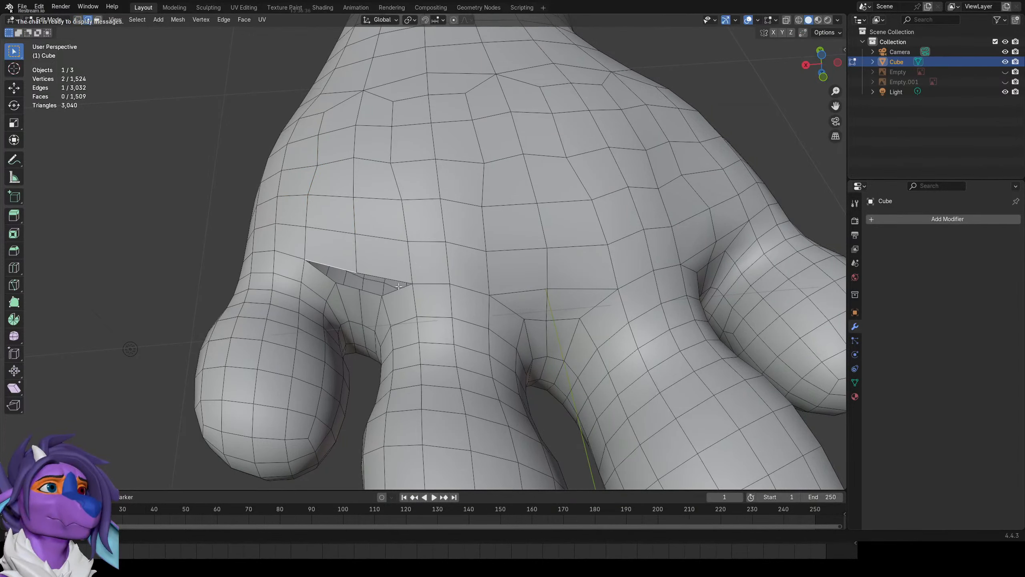
pyautogui.press('f')
pyautogui.press('1')
pyautogui.click(357, 273)
# Examine the rebuilt areas behind the toes by comparing the foot's wireframe with its plain shaded surface.
pyautogui.scroll(-4, 375, 275)
pyautogui.press('Tab')
pyautogui.moveTo(384, 268); pyautogui.dragTo(454, 305, button='middle')
pyautogui.press('Tab')
pyautogui.press('Tab')
pyautogui.press('Tab')
pyautogui.press('Tab')
pyautogui.press('Tab')
pyautogui.scroll(2, 387, 266)
pyautogui.click(390, 251)
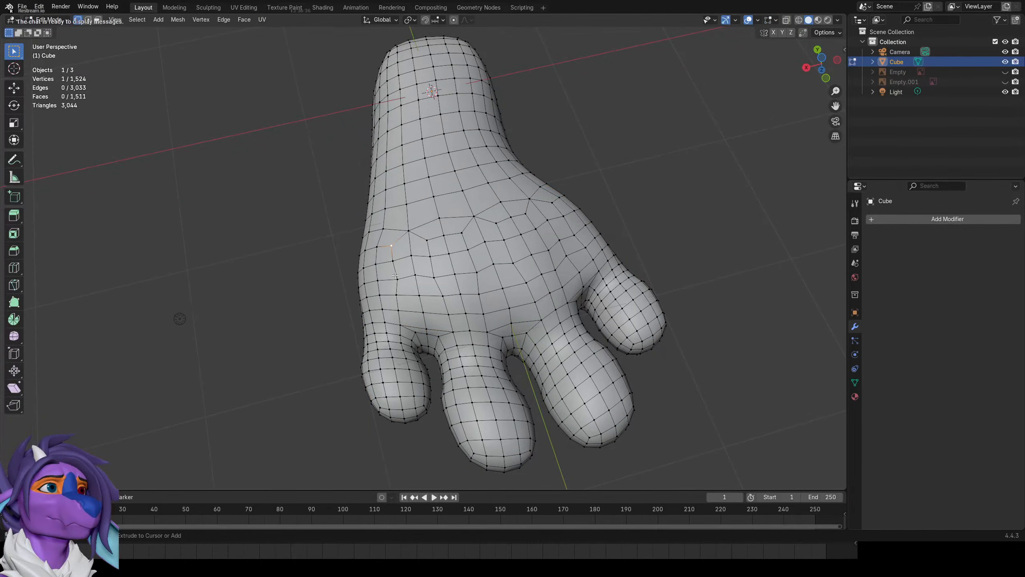
pyautogui.press('Tab')
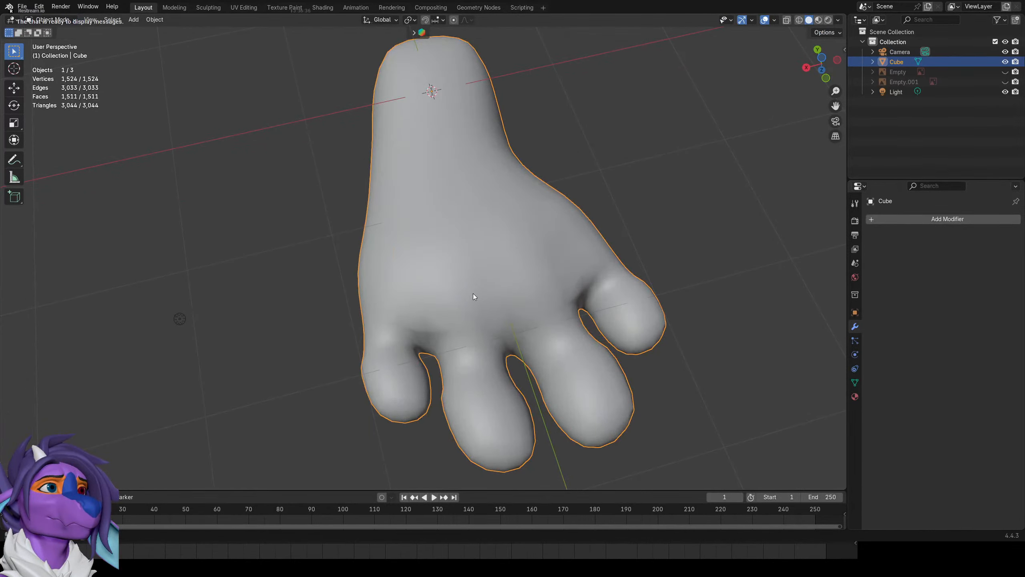
# Select the whole foot mesh, smooth its vertices and adjust its volume with Shrink/Fatten.
pyautogui.press('ctrl+KP_7')
pyautogui.press('Tab')
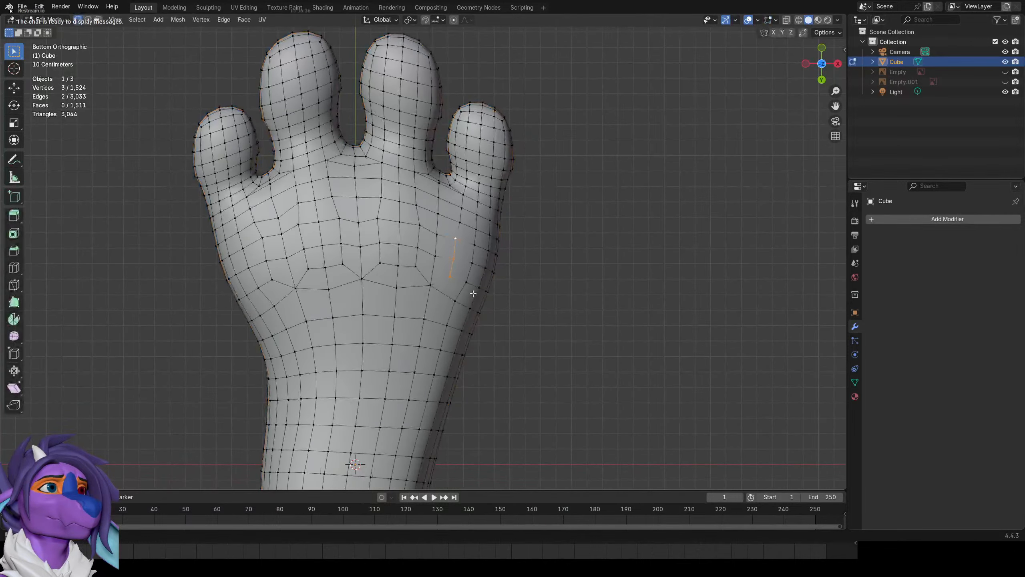
pyautogui.press('a')
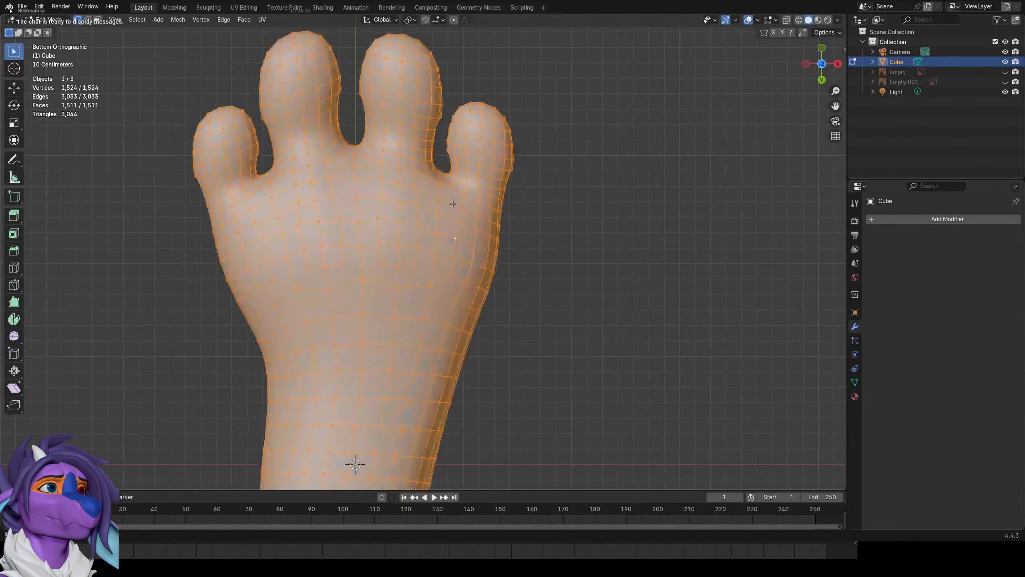
pyautogui.rightClick(445, 204)
pyautogui.click(451, 324)
pyautogui.moveTo(489, 208); pyautogui.dragTo(468, 273, button='middle')
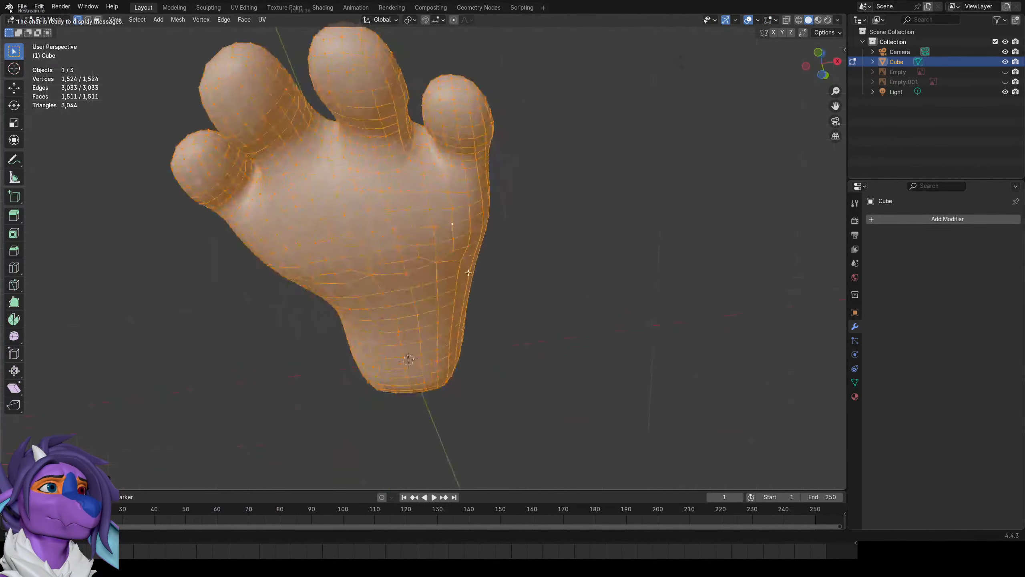
pyautogui.hotkey('alt', 's')
pyautogui.click(514, 206)
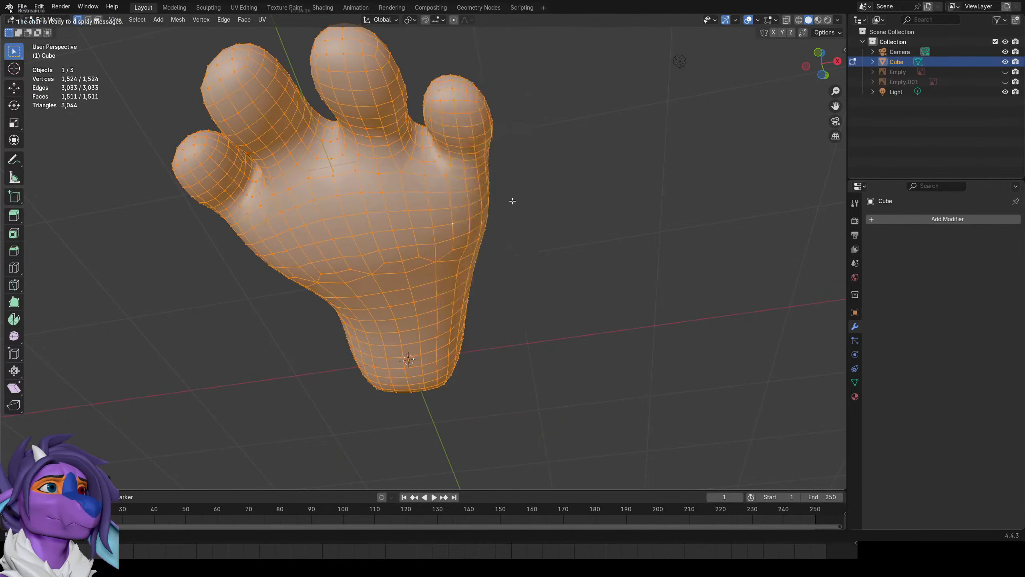
# Examine the smoothed foot's shading and wireframe from several angles, including the ankle end.
pyautogui.press('Tab')
pyautogui.moveTo(512, 198); pyautogui.dragTo(434, 243, button='middle')
pyautogui.scroll(-2, 517, 178)
pyautogui.press('Tab')
pyautogui.press('Tab')
pyautogui.scroll(2, 488, 239)
pyautogui.scroll(-3, 434, 242)
pyautogui.press('Tab')
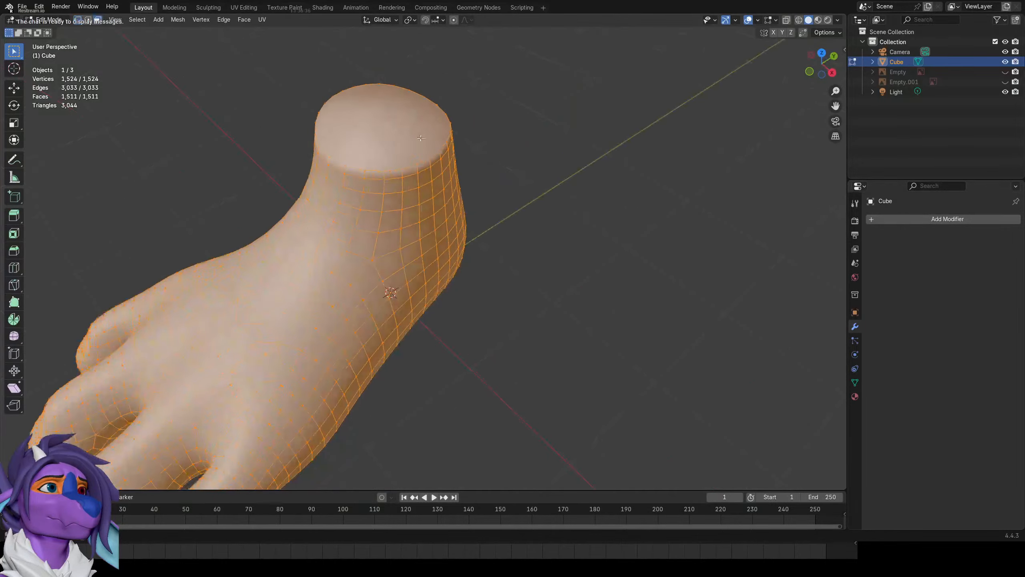
pyautogui.press('x')
pyautogui.click(412, 133)
pyautogui.hotkey('ctrl', 'z')
# Delete only the large cap face closing the top of the ankle.
pyautogui.click(410, 130)
pyautogui.press('x')
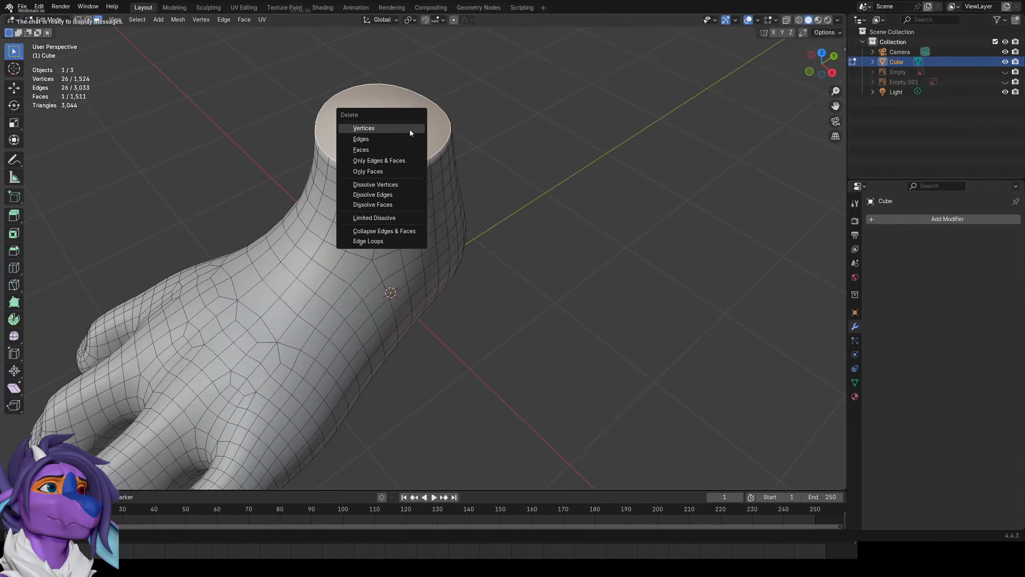
pyautogui.click(392, 152)
# Select the edge loop around the ankle opening and move it slightly upward.
pyautogui.press('Tab')
pyautogui.press('Tab')
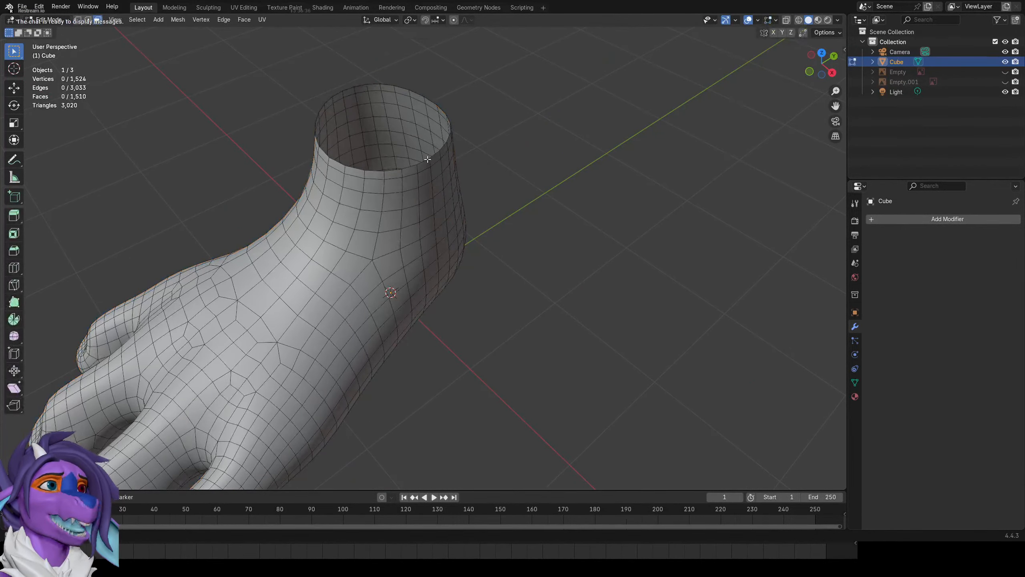
pyautogui.keyDown('alt'); pyautogui.click(424, 162); pyautogui.keyUp('alt')
pyautogui.press('Tab')
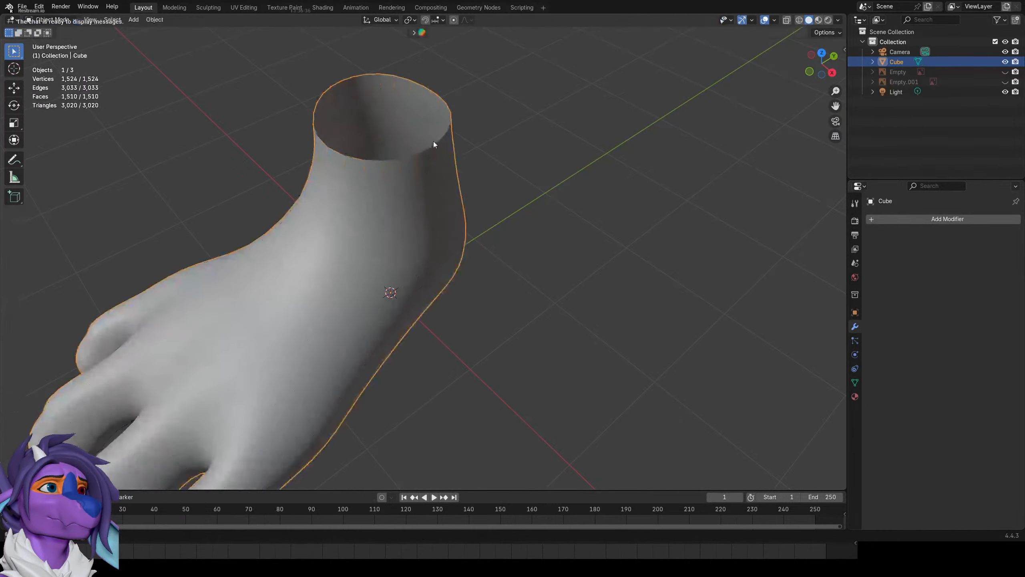
pyautogui.press('Tab')
pyautogui.press('KP_1')
pyautogui.press('Tab')
pyautogui.press('Tab')
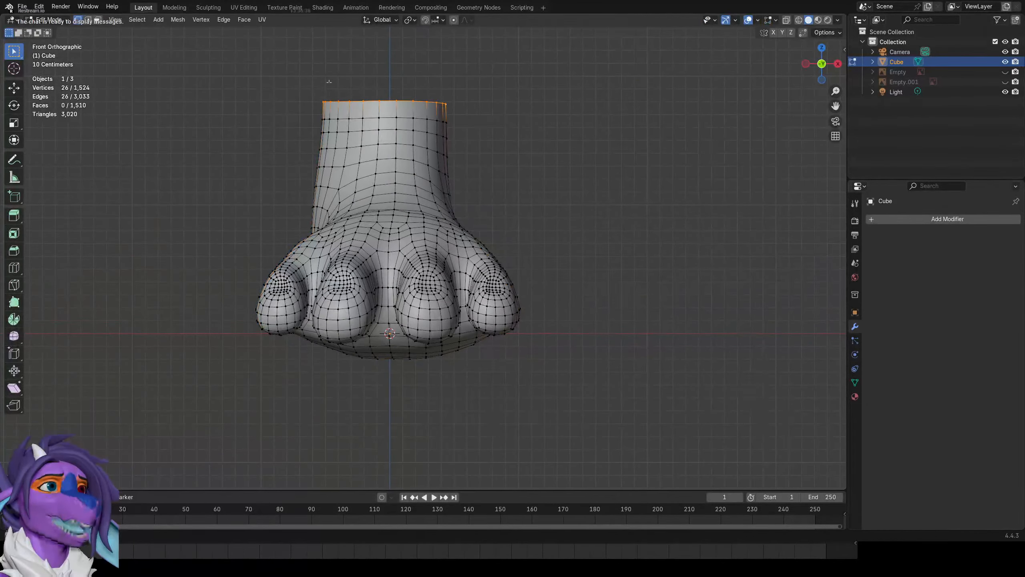
pyautogui.moveTo(314, 117); pyautogui.dragTo(476, 372, button='middle')
pyautogui.scroll(3, 484, 343)
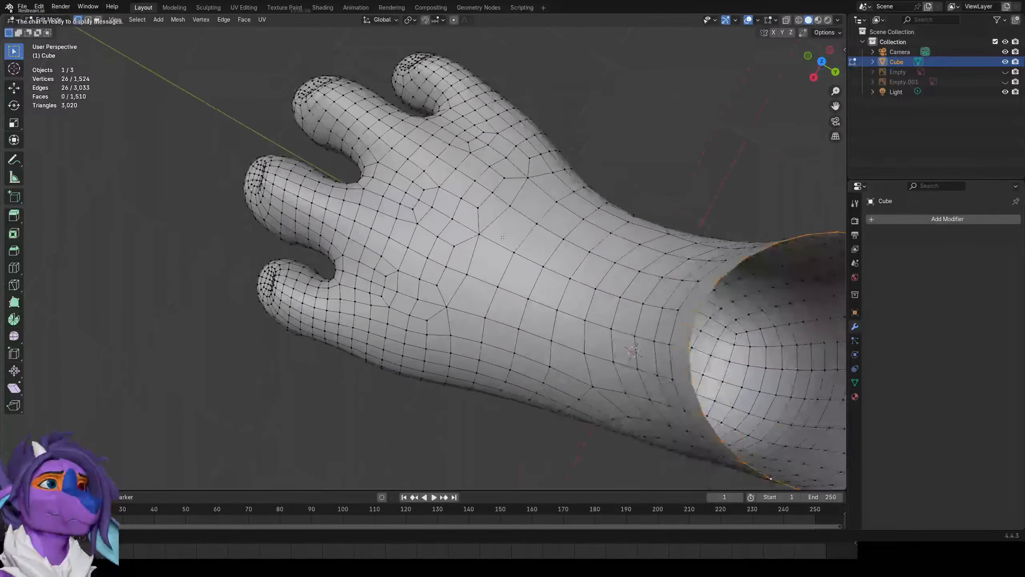
# Delete the edge loop at the base of the left middle toe and remove the detached toe.
pyautogui.moveTo(585, 258); pyautogui.dragTo(551, 268, button='middle')
pyautogui.moveTo(569, 214); pyautogui.dragTo(385, 318, button='middle')
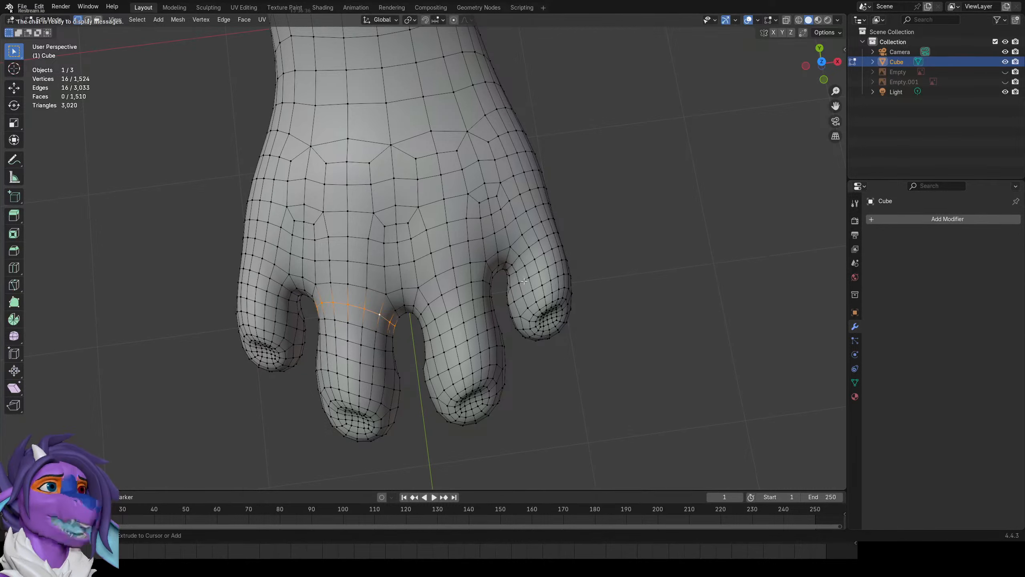
pyautogui.press('x')
pyautogui.click(509, 259)
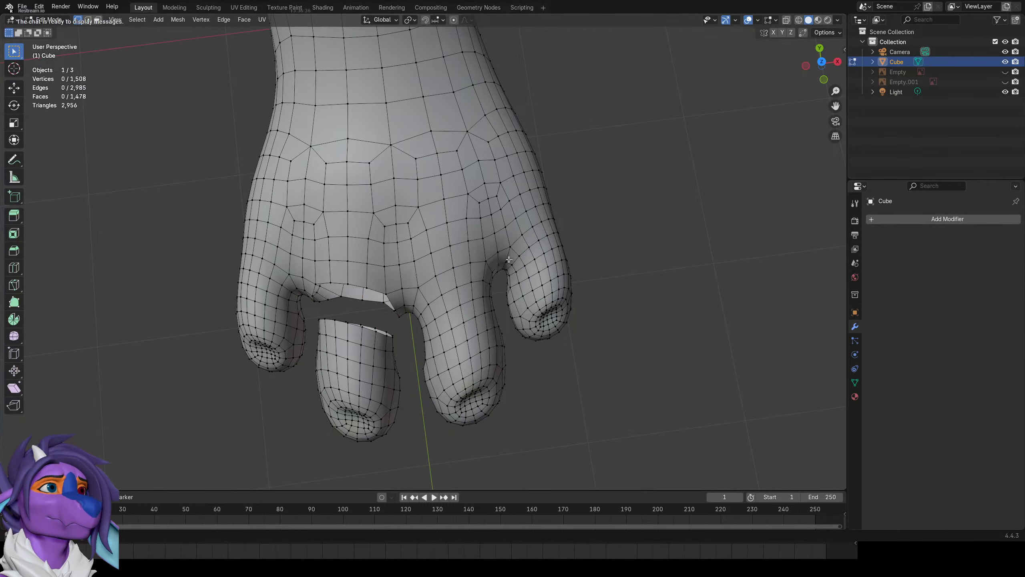
pyautogui.click(366, 344)
pyautogui.hotkey('ctrl', 'l')
pyautogui.press('x')
pyautogui.click(440, 293)
# Delete the narrow strip of faces between the open left toe socket and the right middle toe.
pyautogui.moveTo(407, 315); pyautogui.dragTo(407, 245, button='middle')
pyautogui.click(414, 300)
pyautogui.moveTo(416, 355); pyautogui.dragTo(422, 289, button='middle')
pyautogui.press('f')
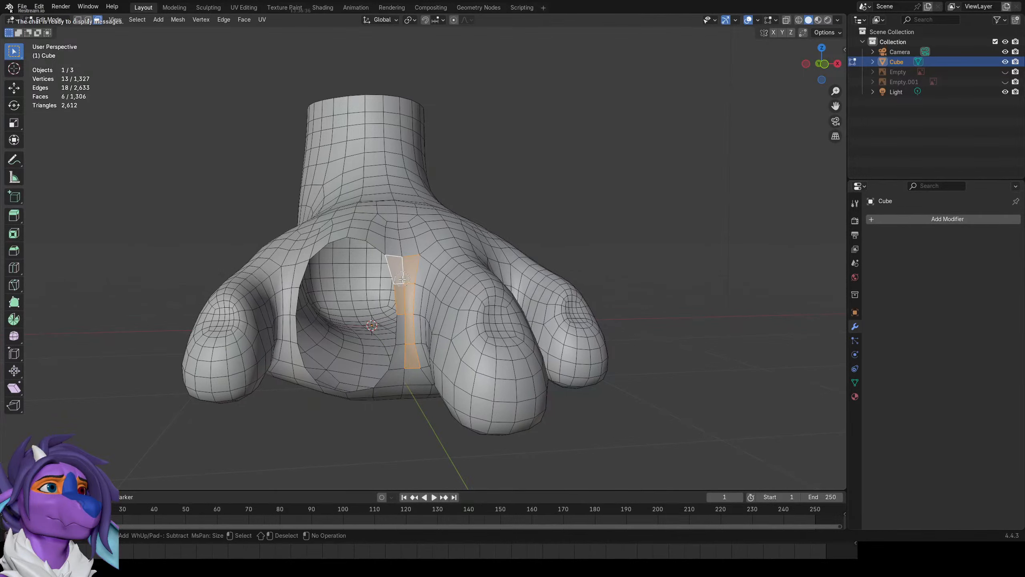
pyautogui.moveTo(403, 354); pyautogui.dragTo(364, 290, button='middle')
pyautogui.scroll(-4, 404, 279)
pyautogui.scroll(3, 363, 291)
pyautogui.press('c')
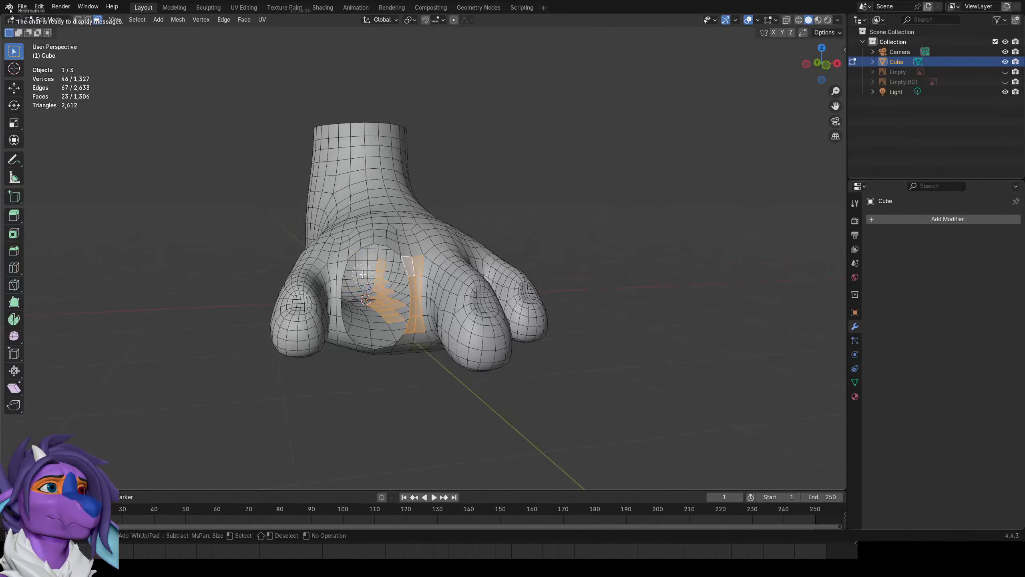
pyautogui.press('x')
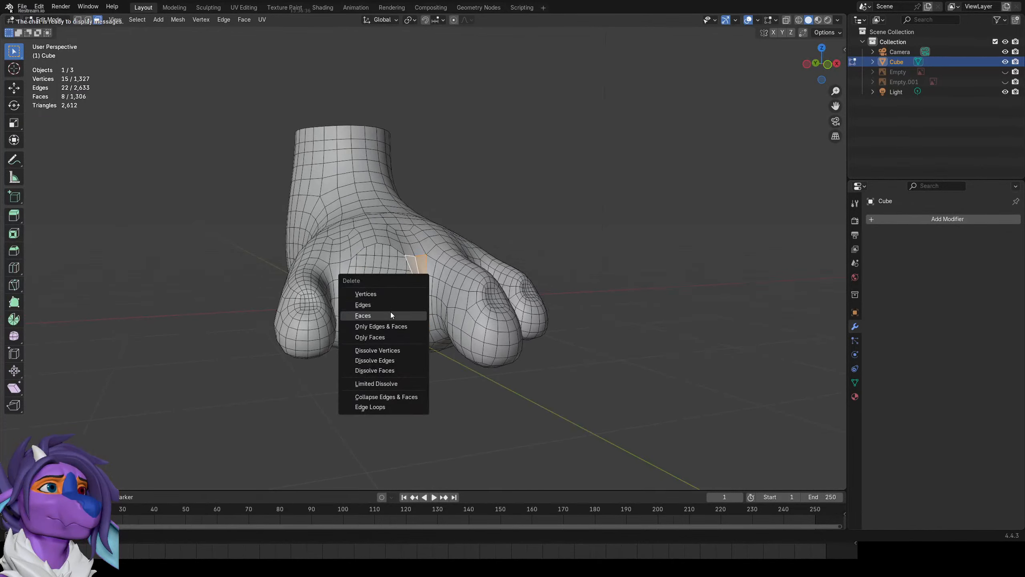
pyautogui.click(391, 314)
# Delete two vertices at the lower edge of the gap between the two middle toes.
pyautogui.moveTo(391, 313); pyautogui.dragTo(419, 313, button='middle')
pyautogui.scroll(1, 425, 320)
pyautogui.press('1')
pyautogui.click(400, 349)
pyautogui.keyDown('shift'); pyautogui.click(429, 350); pyautogui.keyUp('shift')
pyautogui.press('x')
pyautogui.click(414, 265)
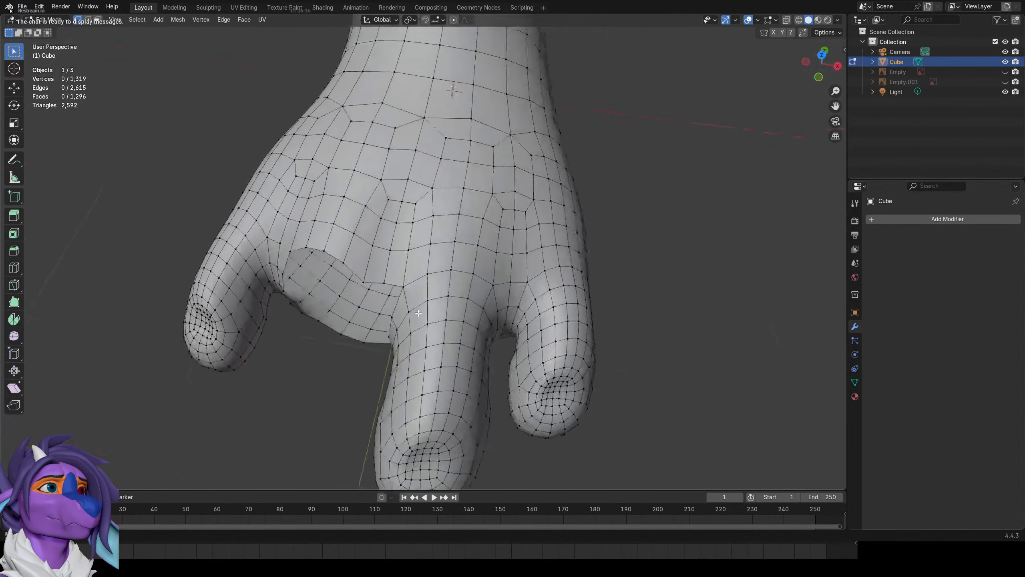
# Delete the edge loop at the base of the right middle toe and move the detached toe aside, towards the centre.
pyautogui.keyDown('alt'); pyautogui.click(457, 286); pyautogui.keyUp('alt')
pyautogui.press('x')
pyautogui.click(455, 303)
pyautogui.press('1')
pyautogui.click(466, 367)
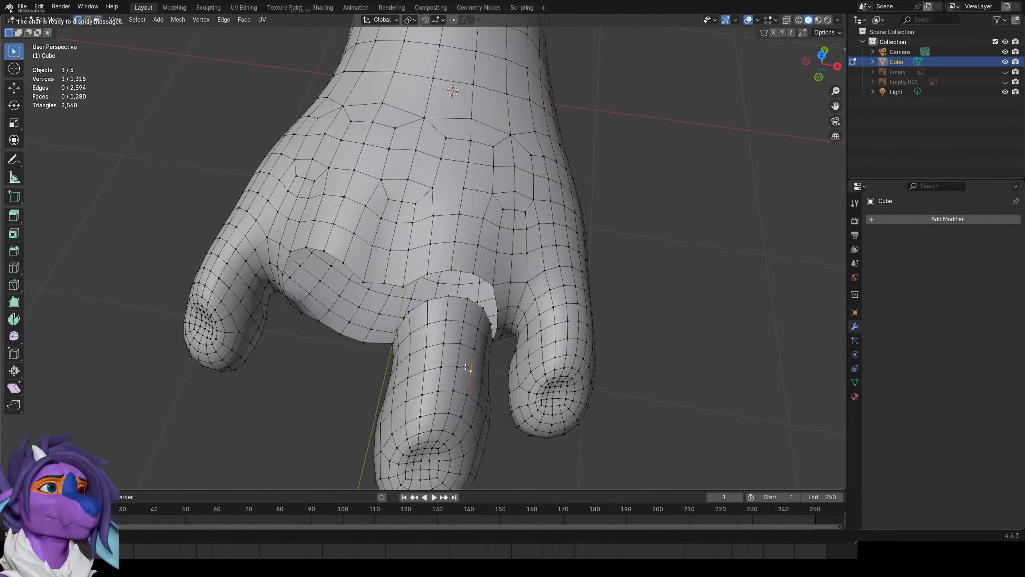
pyautogui.hotkey('ctrl', 'l')
pyautogui.press('g')
pyautogui.click(445, 322)
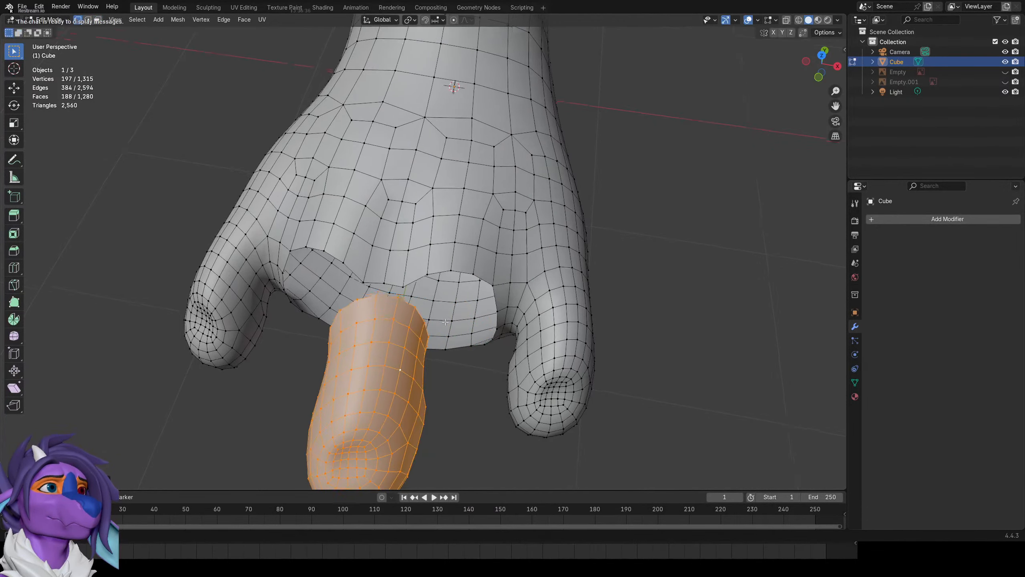
# Delete a block of vertices on top of the foot behind the right middle toe's opening.
pyautogui.moveTo(445, 322); pyautogui.dragTo(447, 274, button='middle')
pyautogui.keyDown('alt'); pyautogui.click(457, 268); pyautogui.keyUp('alt')
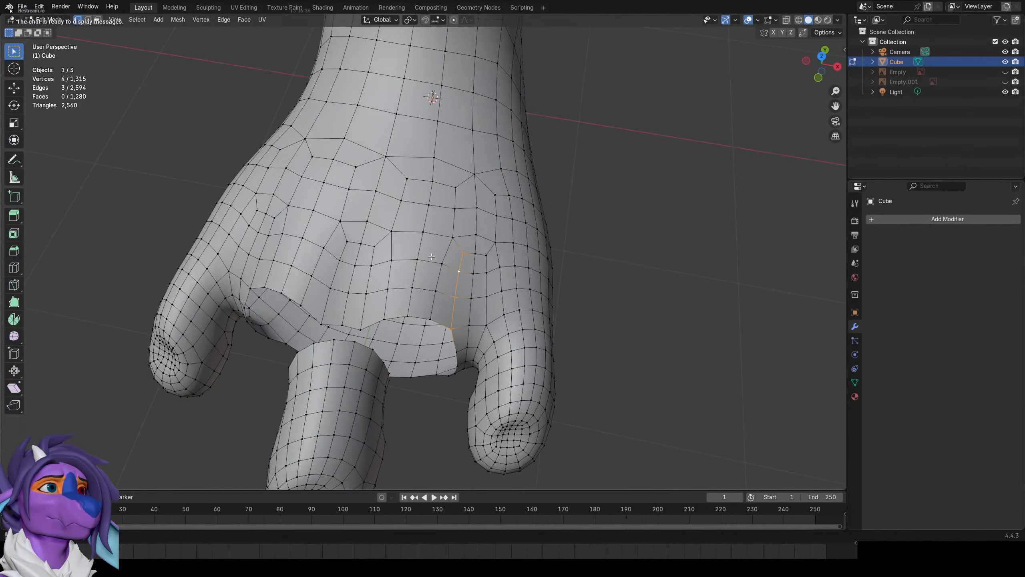
pyautogui.scroll(2, 481, 258)
pyautogui.rightClick(486, 246)
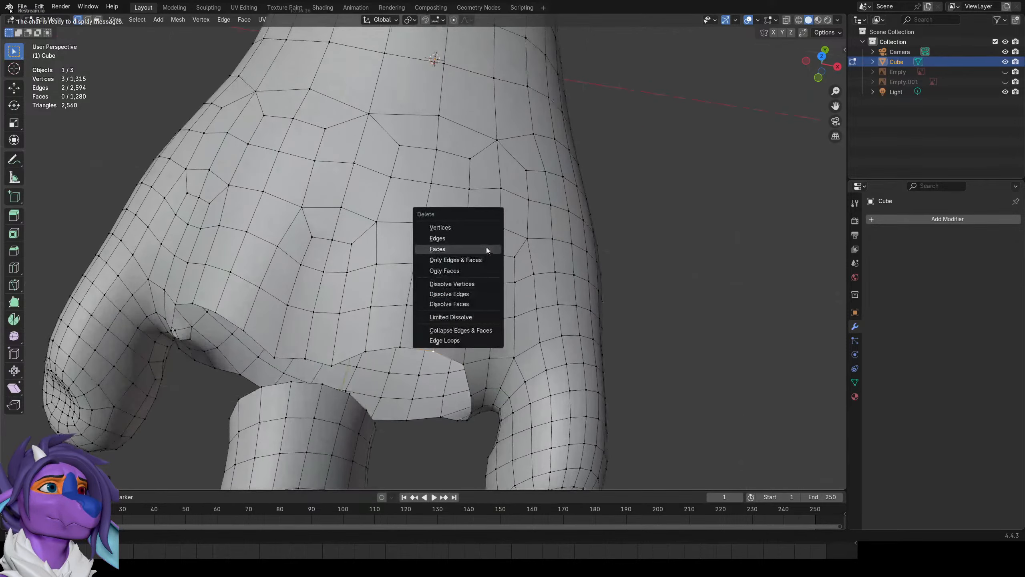
pyautogui.keyDown('shift'); pyautogui.moveTo(422, 258); pyautogui.dragTo(448, 257, button='middle'); pyautogui.keyUp('shift')
pyautogui.click(404, 220)
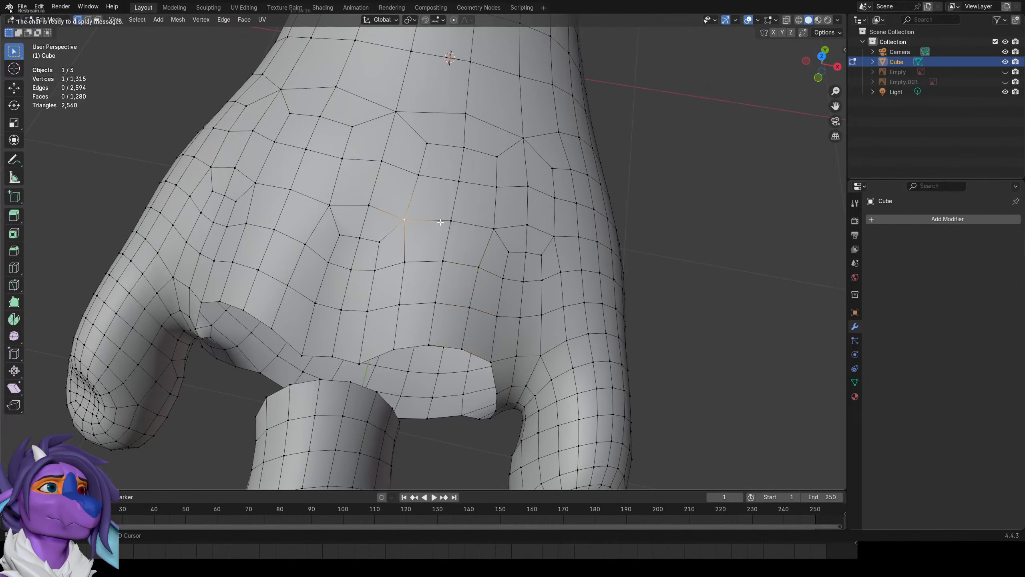
pyautogui.keyDown('shift'); pyautogui.click(451, 221); pyautogui.keyUp('shift')
pyautogui.moveTo(499, 167)
pyautogui.mouseDown()
pyautogui.moveTo(499, 193)
pyautogui.moveTo(463, 186)
pyautogui.mouseUp()
pyautogui.rightClick(463, 186)
pyautogui.press('x')
pyautogui.click(521, 131)
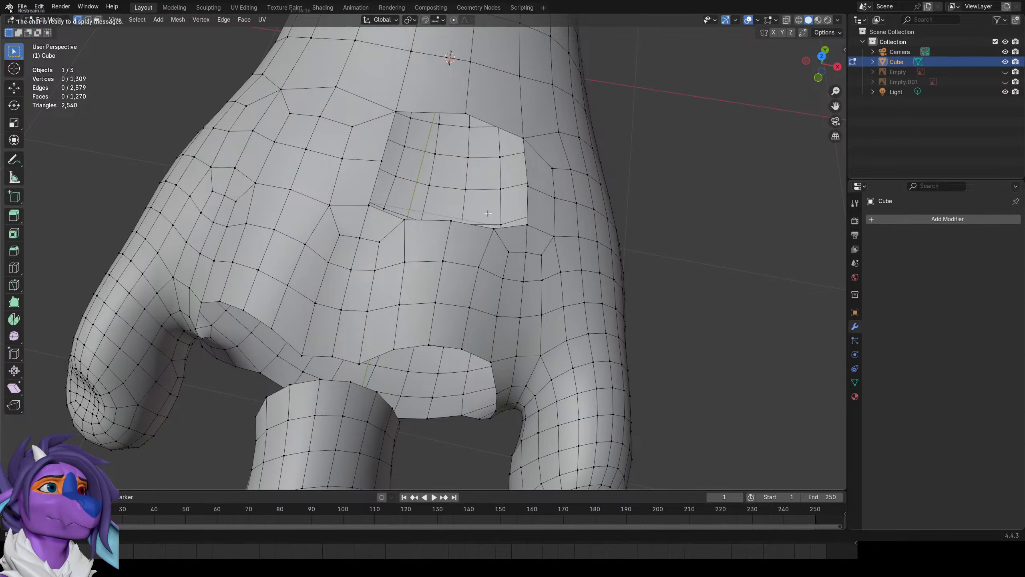
# Dissolve the lengthwise edge line between the new hole and the right toe opening into one wide column of faces.
pyautogui.keyDown('alt'); pyautogui.click(452, 245); pyautogui.keyUp('alt')
pyautogui.press('x')
pyautogui.click(435, 377)
pyautogui.moveTo(435, 373); pyautogui.dragTo(446, 368, button='middle')
# Delete the matching block of vertices behind the left middle toe's opening, extending the hole across the top of the foot.
pyautogui.moveTo(361, 203); pyautogui.dragTo(398, 251, button='middle')
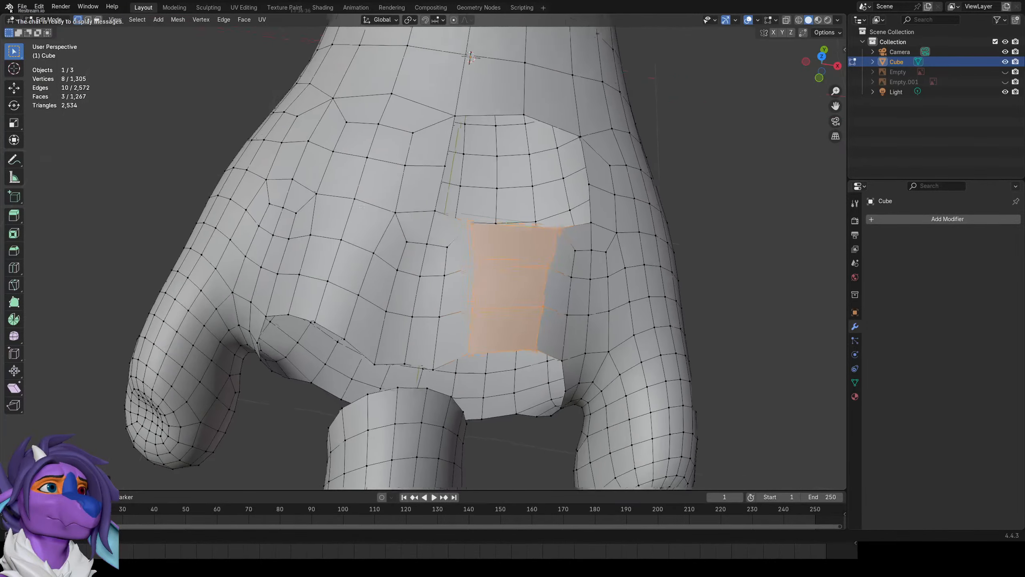
pyautogui.click(348, 264)
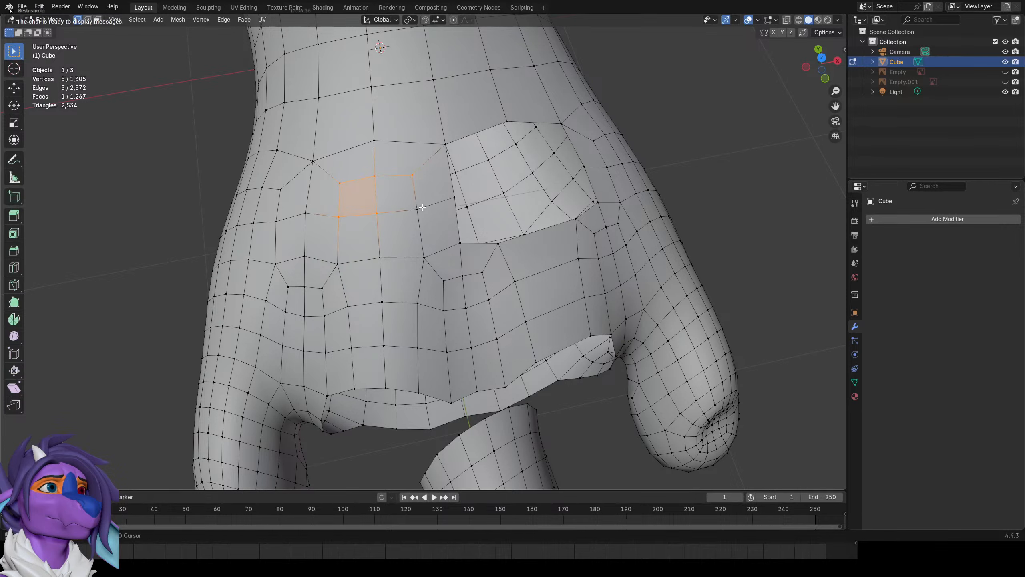
pyautogui.press('x')
pyautogui.click(391, 104)
pyautogui.hotkey('ctrl', 'z')
pyautogui.press('x')
pyautogui.click(441, 101)
# Dissolve the lengthwise edge line between the widened hole and the left toe opening into one wide column of faces.
pyautogui.moveTo(444, 119); pyautogui.dragTo(415, 269, button='middle')
pyautogui.keyDown('alt'); pyautogui.click(376, 250); pyautogui.keyUp('alt')
pyautogui.press('x')
pyautogui.click(359, 361)
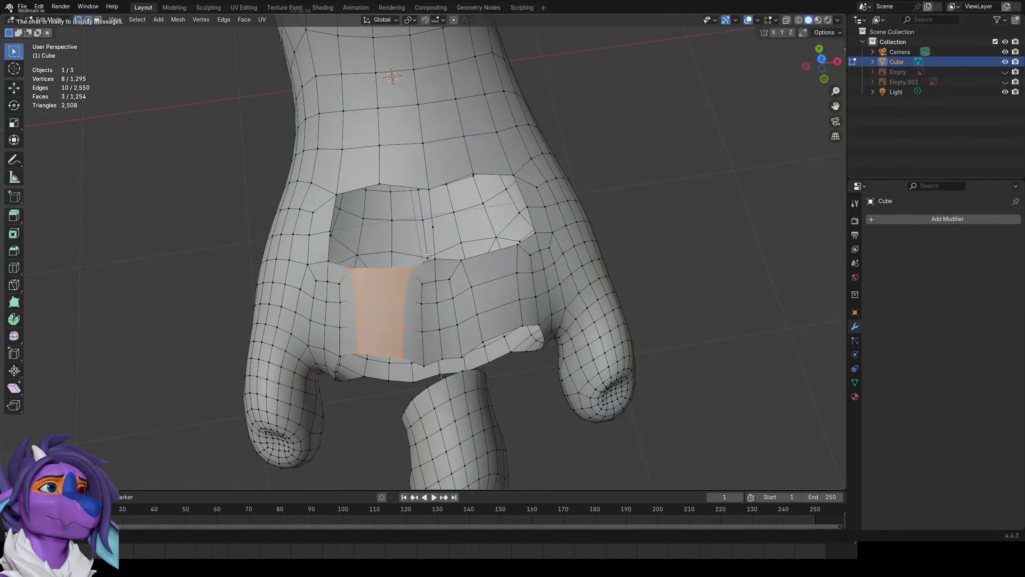
pyautogui.scroll(1, 424, 289)
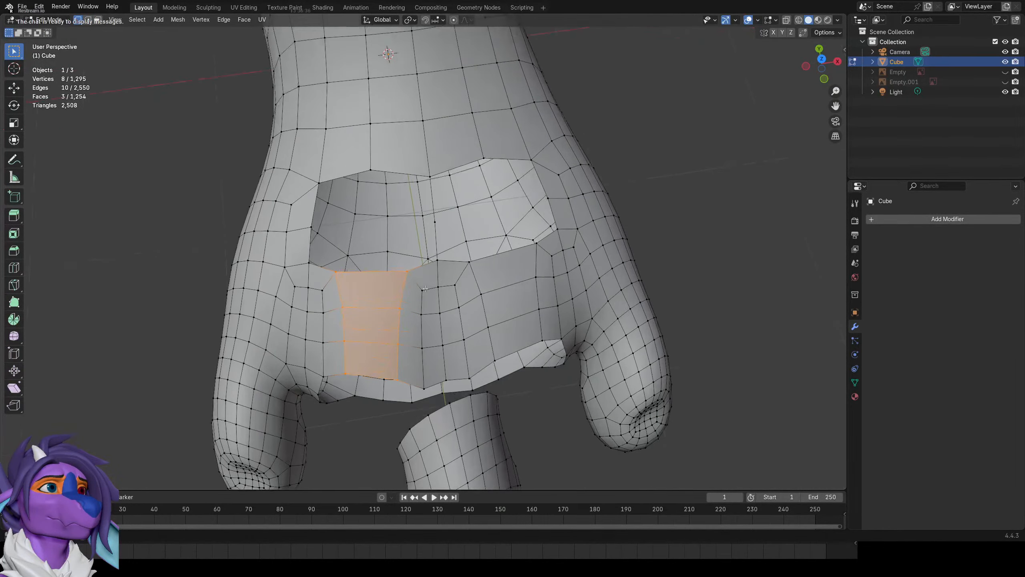
pyautogui.keyDown('shift'); pyautogui.moveTo(423, 291); pyautogui.dragTo(496, 244, button='middle'); pyautogui.keyUp('shift')
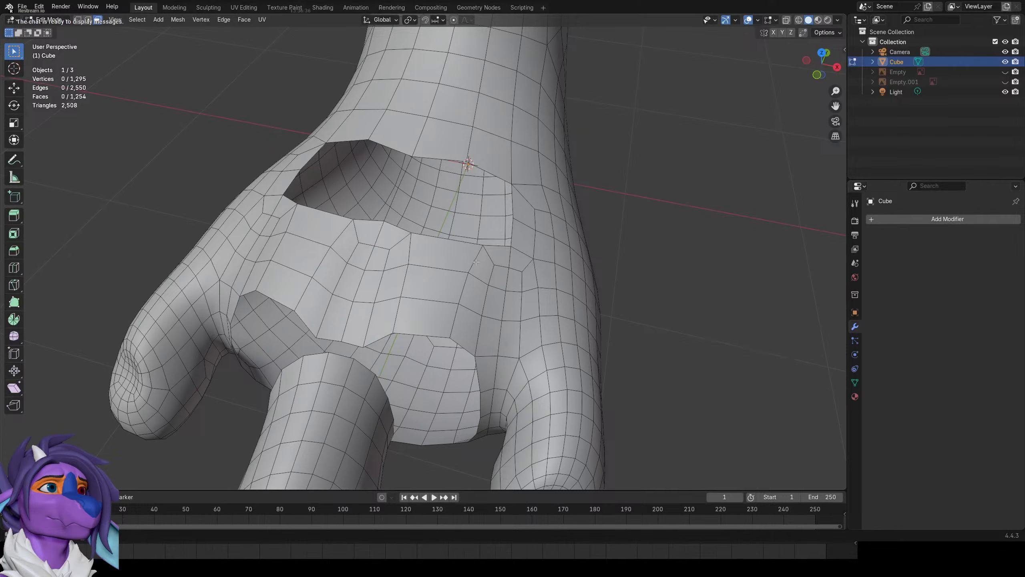
pyautogui.moveTo(464, 312); pyautogui.dragTo(485, 326, button='middle')
pyautogui.scroll(2, 484, 326)
pyautogui.scroll(-1, 483, 275)
pyautogui.moveTo(481, 269); pyautogui.dragTo(484, 283, button='middle')
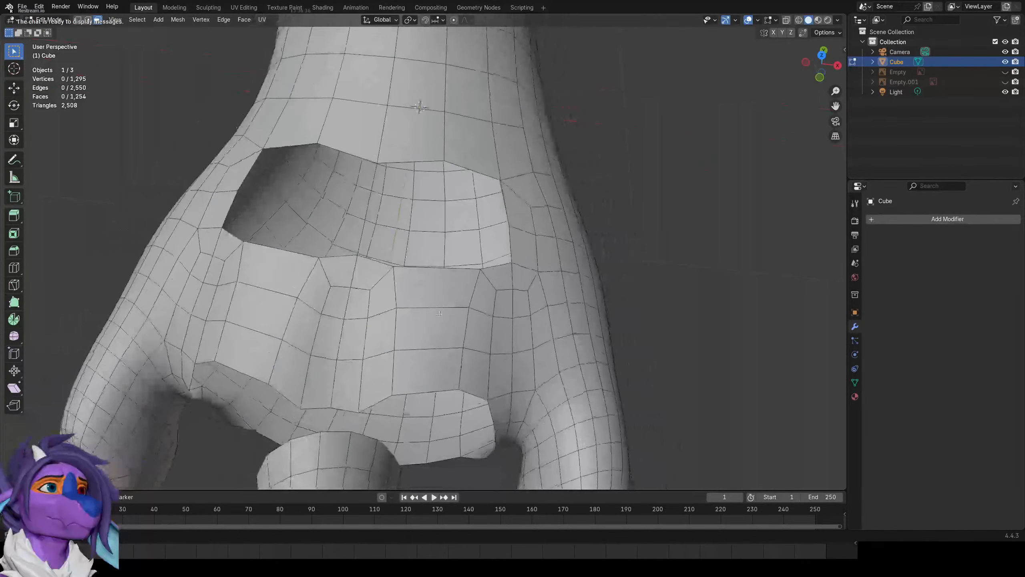
pyautogui.press('1')
pyautogui.keyDown('shift'); pyautogui.click(400, 271); pyautogui.keyUp('shift')
pyautogui.press('m')
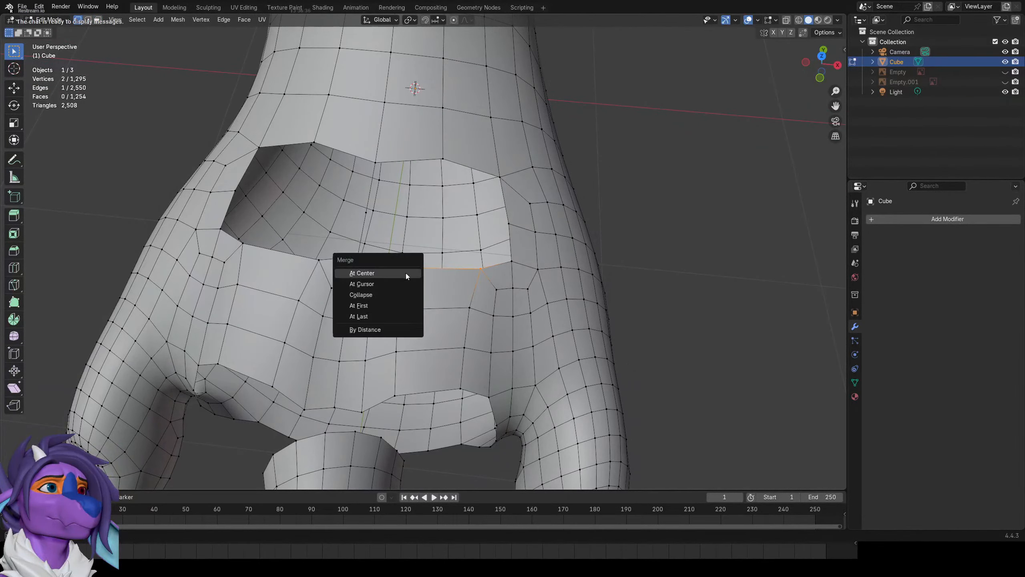
pyautogui.press('Escape')
# Delete the two small faces at the middle of the hole's front rim and move the notch's vertices level with the rim.
pyautogui.scroll(-2, 405, 274)
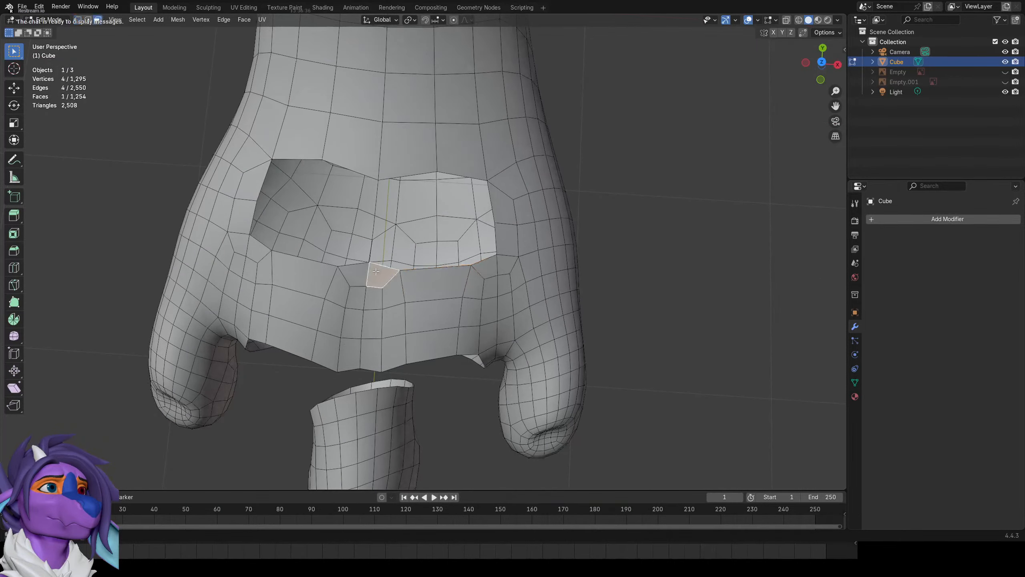
pyautogui.press('x')
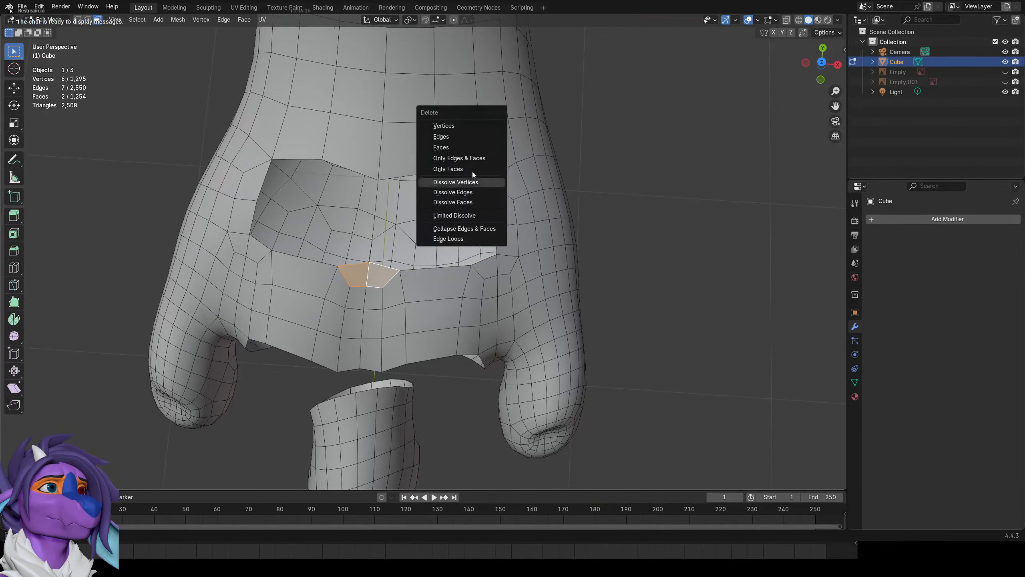
pyautogui.click(476, 151)
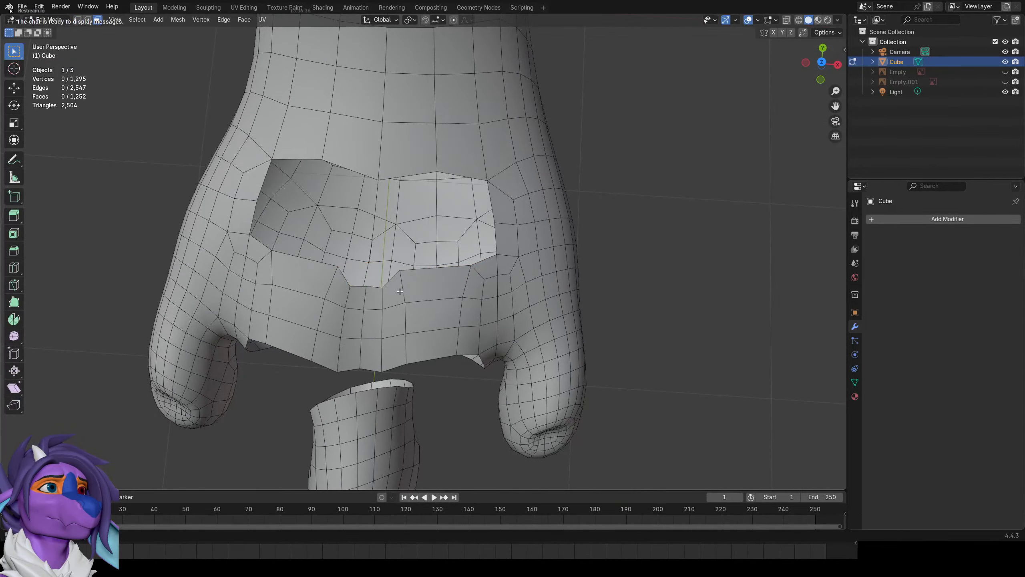
pyautogui.press('s')
pyautogui.click(397, 267)
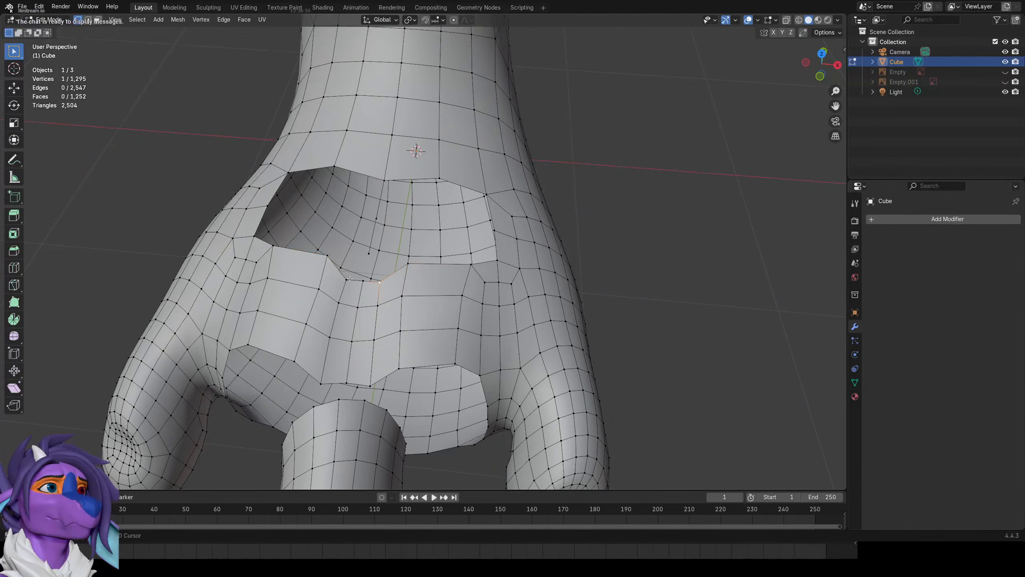
pyautogui.press('g')
pyautogui.click(369, 257)
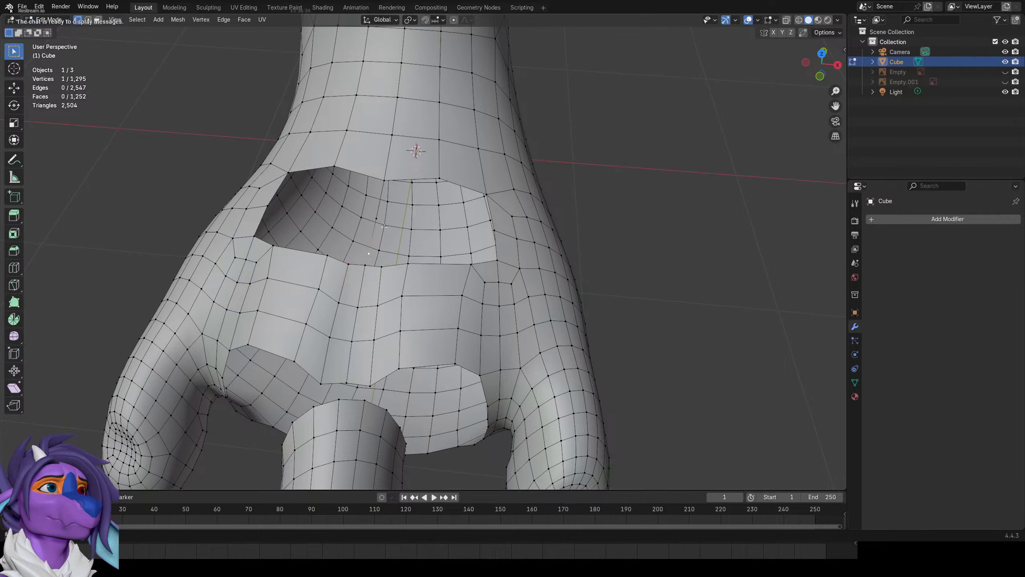
# Delete the stray vertices left inside the hole on top of the foot.
pyautogui.press('x')
pyautogui.press('Escape')
pyautogui.press('x')
pyautogui.click(377, 213)
# Extrude the four middle edges of the hole's front rim towards the ankle and add one centred loop cut across the strip.
pyautogui.press('e')
pyautogui.click(336, 193)
pyautogui.moveTo(335, 194); pyautogui.dragTo(478, 188, button='middle')
pyautogui.press('g')
pyautogui.click(499, 192)
pyautogui.hotkey('ctrl', 'r')
pyautogui.click(432, 203)
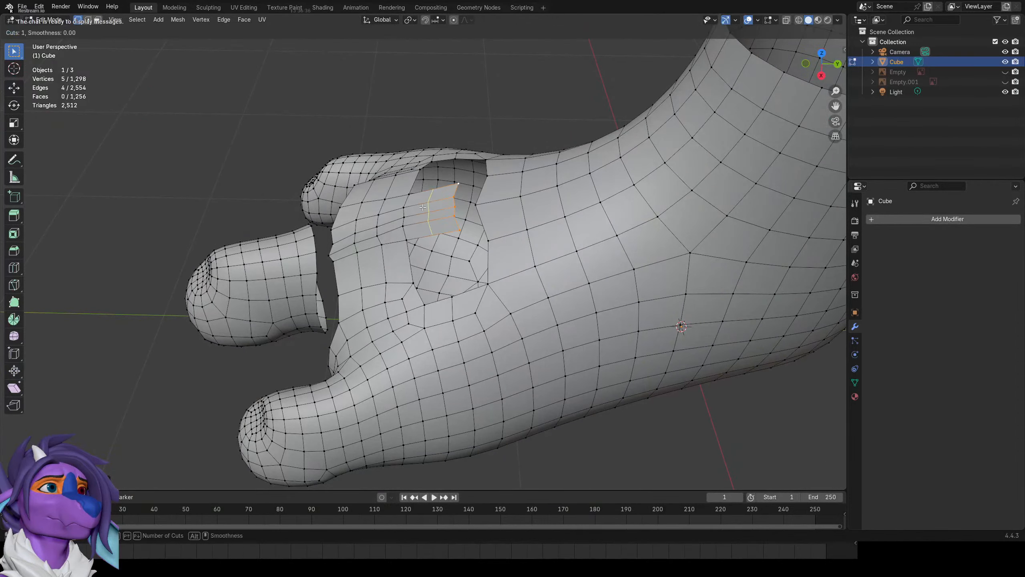
pyautogui.rightClick(432, 203)
# Fill two faces joining the end of the central strip to the middle vertex of the hole's rear rim.
pyautogui.moveTo(375, 202); pyautogui.dragTo(439, 281, button='middle')
pyautogui.scroll(2, 431, 221)
pyautogui.scroll(2, 439, 282)
pyautogui.click(428, 290)
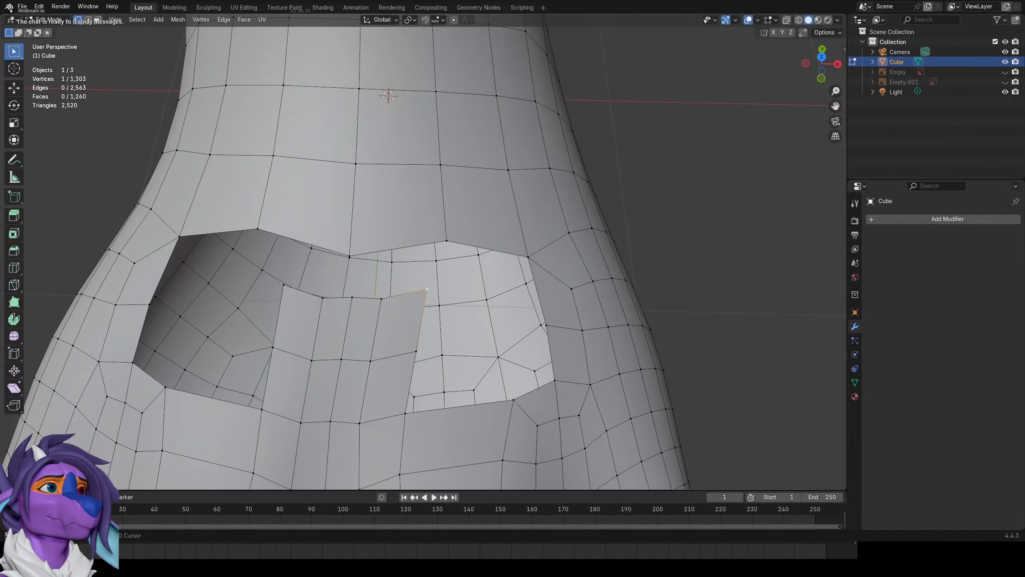
pyautogui.press('f')
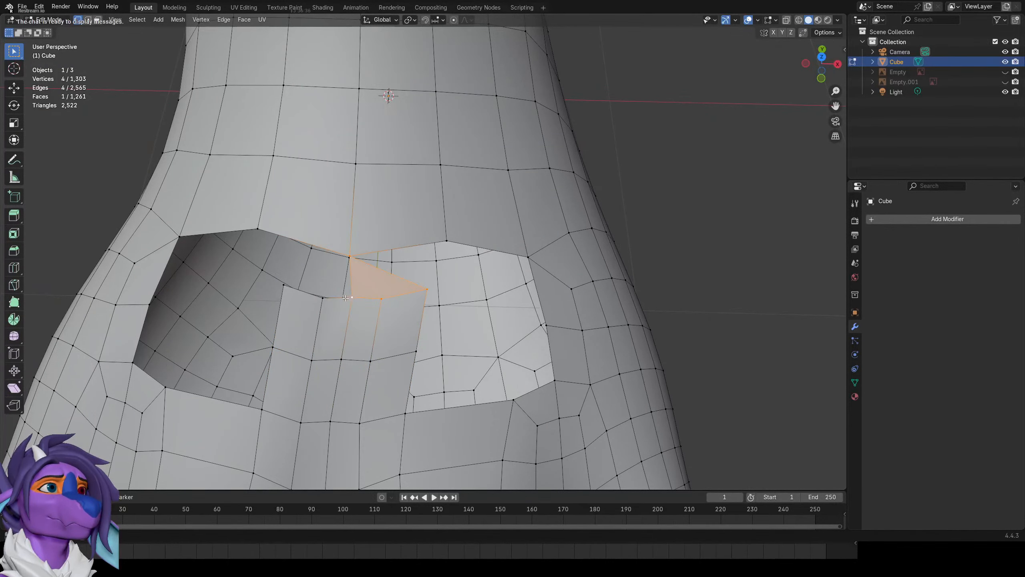
pyautogui.hotkey('alt', 'a')
pyautogui.press('2')
pyautogui.press('f')
# Merge each outer corner vertex of the strip's end with the neighbouring rear rim vertex at their centre.
pyautogui.press('1')
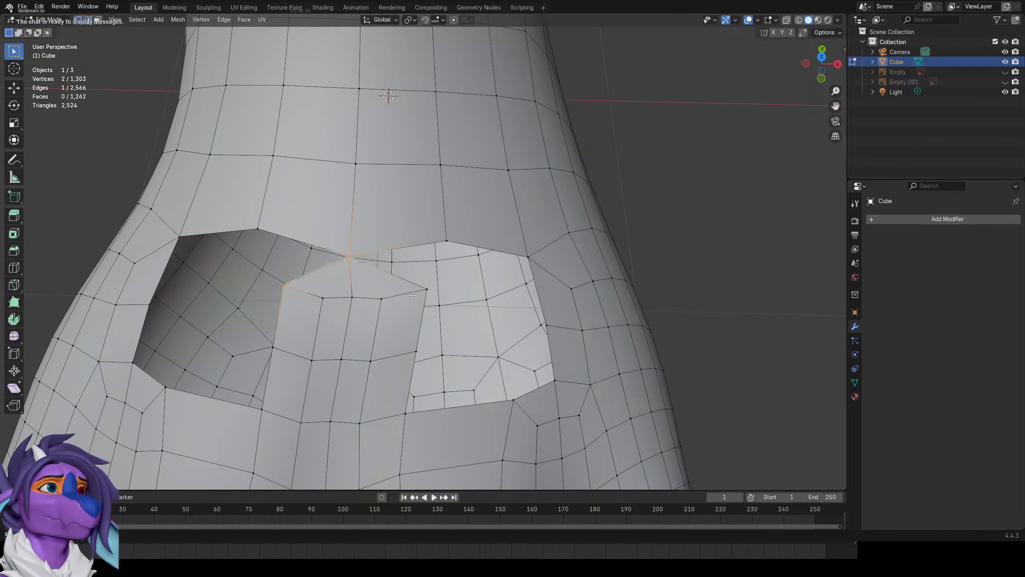
pyautogui.press('m')
pyautogui.click(451, 249)
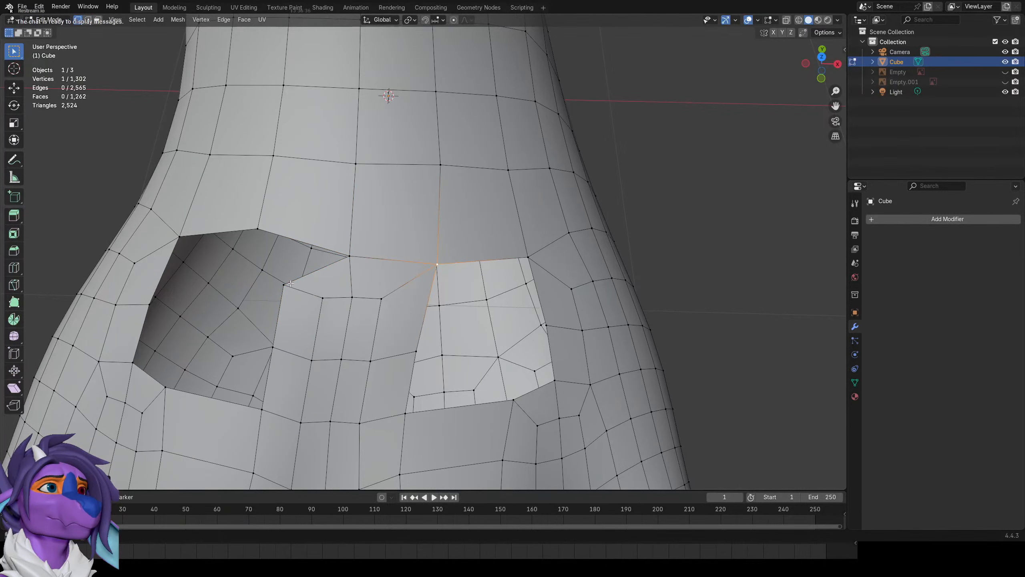
pyautogui.keyDown('shift'); pyautogui.click(275, 232); pyautogui.keyUp('shift')
pyautogui.press('m')
pyautogui.click(272, 231)
# Fill the rear part of the remaining hole with one face on each side of the central strip.
pyautogui.scroll(-2, 307, 258)
pyautogui.keyDown('shift'); pyautogui.moveTo(331, 288); pyautogui.dragTo(404, 214, button='middle'); pyautogui.keyUp('shift')
pyautogui.press('f')
pyautogui.press('f')
# Collapse the cross edges of the wide face column between the right hole and the right toe opening, one after another.
pyautogui.press('1')
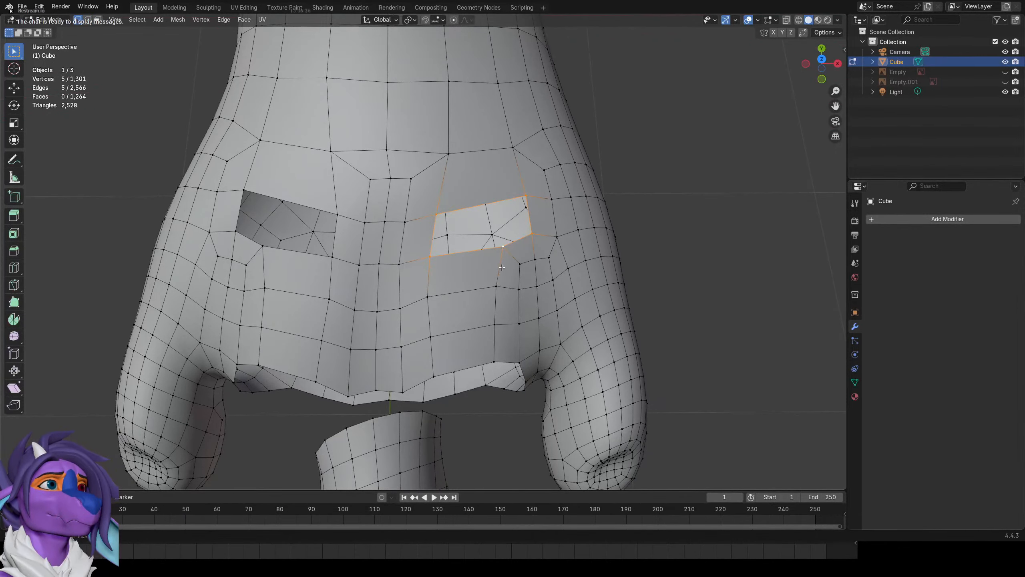
pyautogui.moveTo(495, 263); pyautogui.dragTo(458, 236, button='middle')
pyautogui.keyDown('alt'); pyautogui.click(458, 236); pyautogui.keyUp('alt')
pyautogui.press('2')
pyautogui.click(431, 220)
pyautogui.press('m')
pyautogui.click(432, 218)
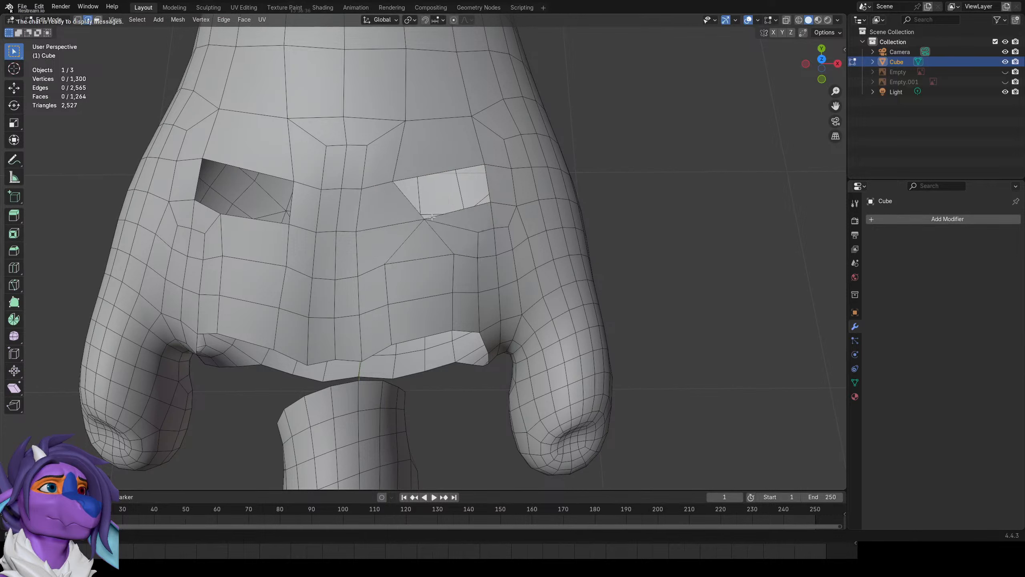
pyautogui.press('m')
pyautogui.press('c')
pyautogui.click(422, 303)
pyautogui.press('m')
pyautogui.press('c')
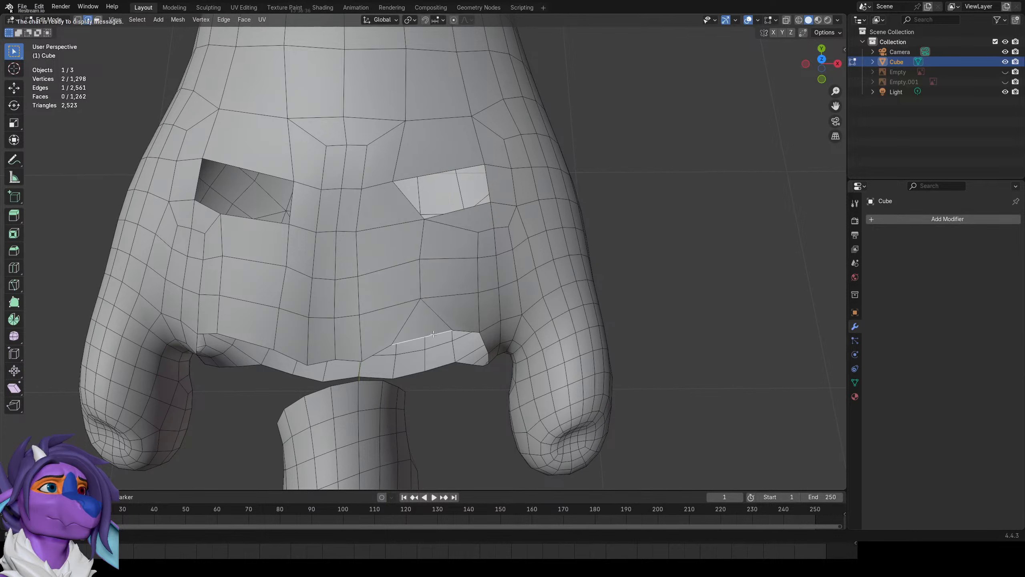
pyautogui.keyDown('shift'); pyautogui.moveTo(433, 334); pyautogui.dragTo(469, 333, button='middle'); pyautogui.keyUp('shift')
pyautogui.press('m')
pyautogui.press('c')
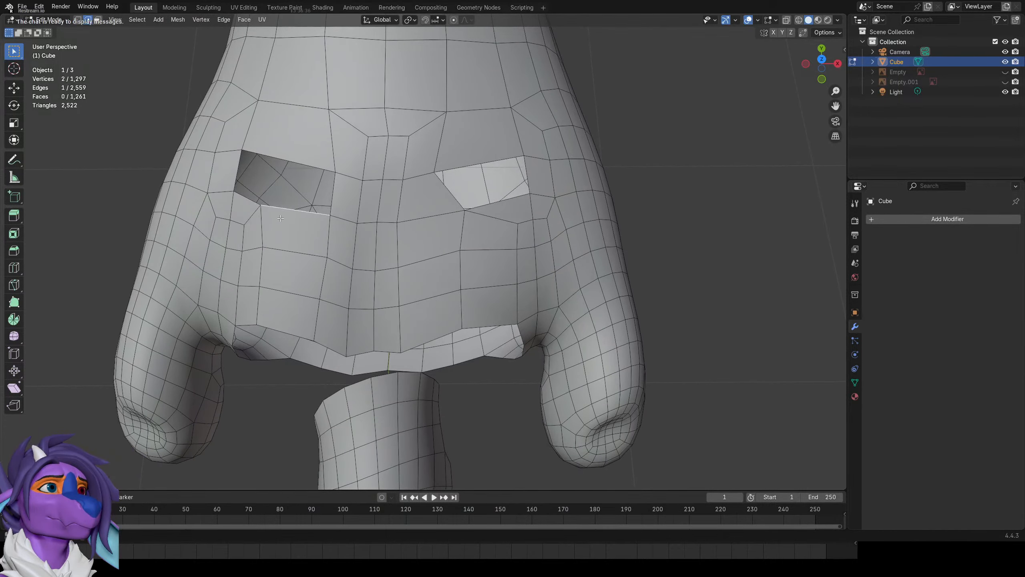
# Collapse the cross edges of the wide face column in front of the left hole and fill that hole with a face.
pyautogui.press('m')
pyautogui.press('c')
pyautogui.click(291, 253)
pyautogui.press('m')
pyautogui.press('c')
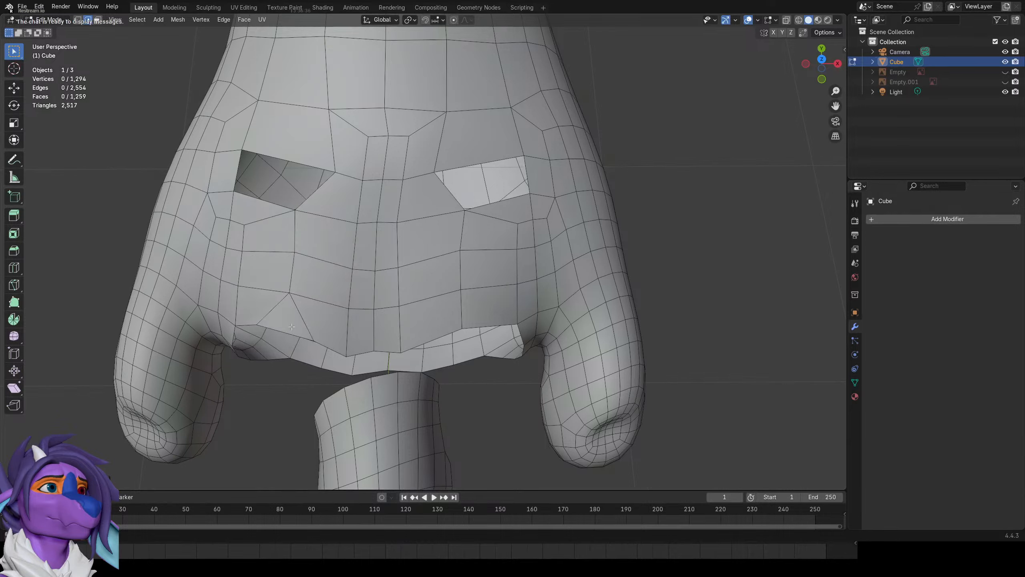
pyautogui.click(291, 328)
pyautogui.press('m')
pyautogui.press('c')
pyautogui.click(246, 170)
pyautogui.press('f')
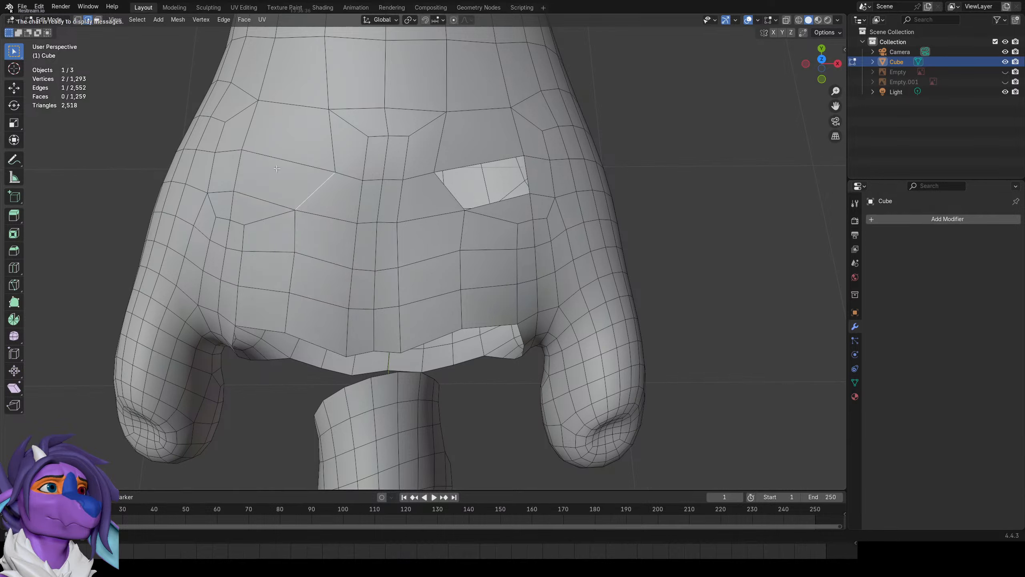
# Fill the hole on the right side of the foot's top with a face and scale the two inner corner vertices slightly apart.
pyautogui.click(533, 177)
pyautogui.press('f')
pyautogui.press('1')
pyautogui.click(435, 172)
pyautogui.keyDown('shift'); pyautogui.click(333, 171); pyautogui.keyUp('shift')
pyautogui.press('s')
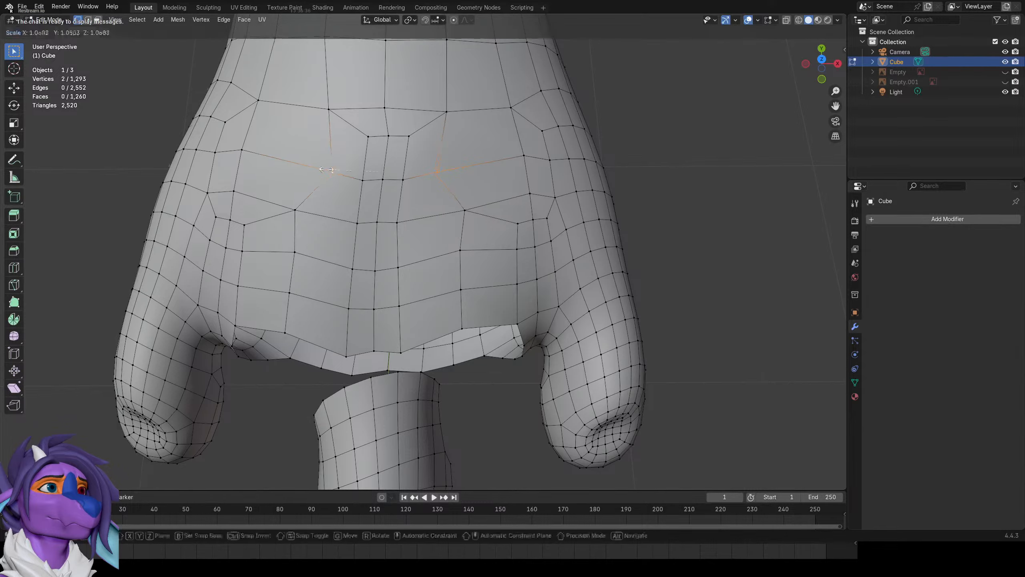
pyautogui.click(302, 159)
pyautogui.scroll(-2, 303, 159)
pyautogui.moveTo(303, 159)
pyautogui.mouseDown(button='middle')
pyautogui.moveTo(262, 118)
pyautogui.moveTo(301, 132)
pyautogui.moveTo(310, 153)
pyautogui.mouseUp(button='middle')
# Join the middle toe's upper rim to the front edge of the foot's top with a row of faces.
pyautogui.press('2')
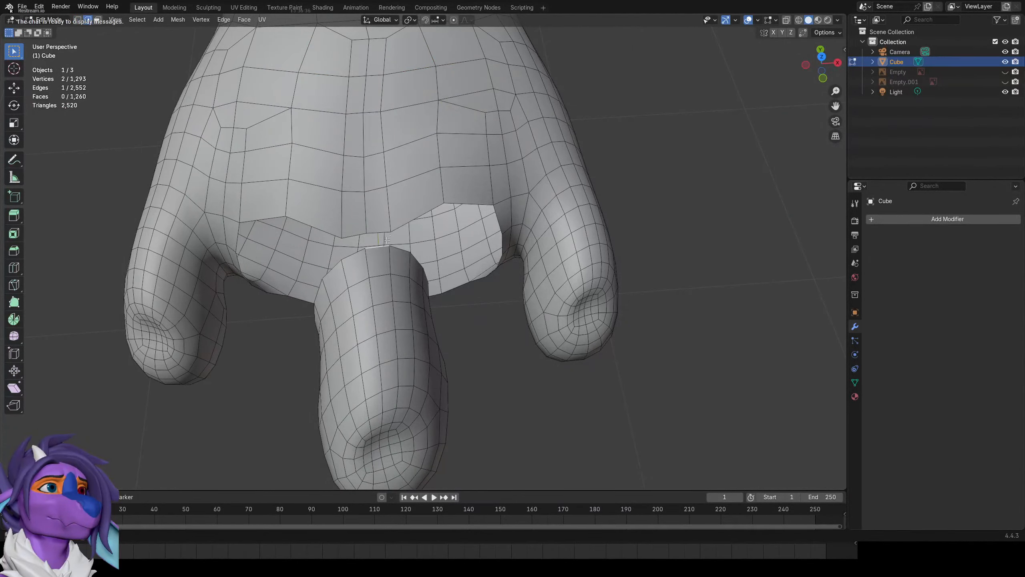
pyautogui.moveTo(387, 240); pyautogui.dragTo(385, 224, button='middle')
pyautogui.press('f')
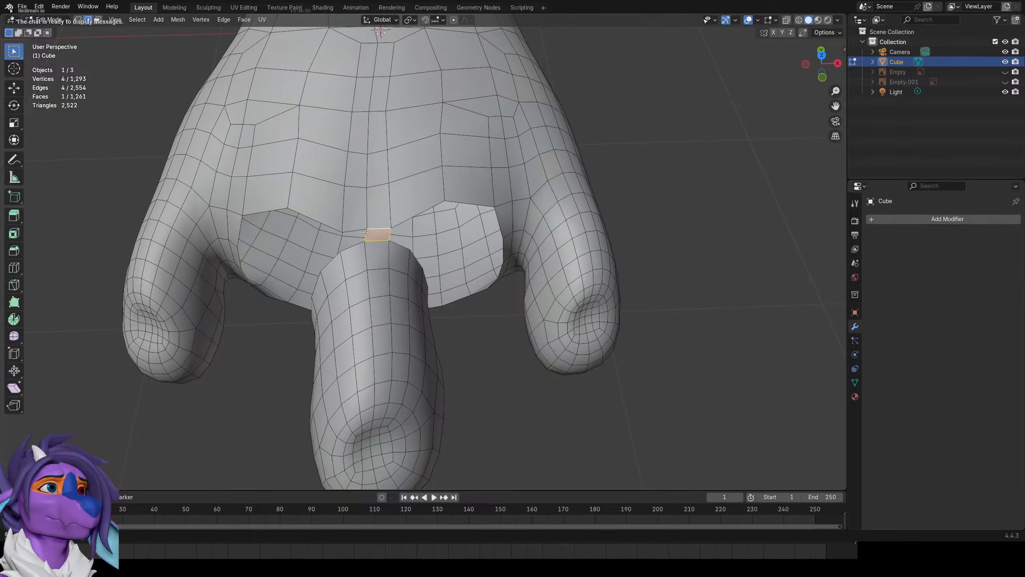
pyautogui.press('f')
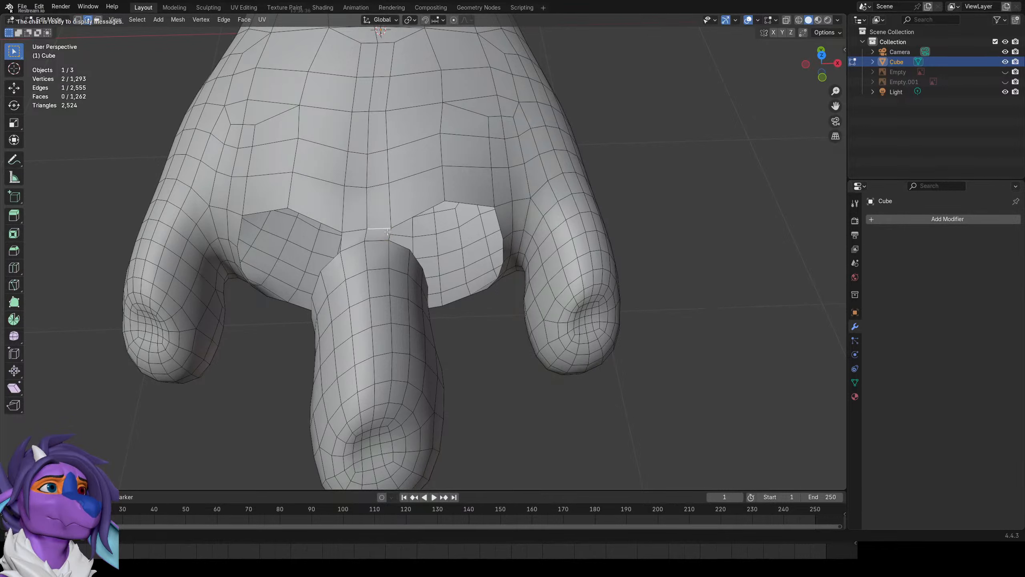
pyautogui.press('f')
pyautogui.press('f')
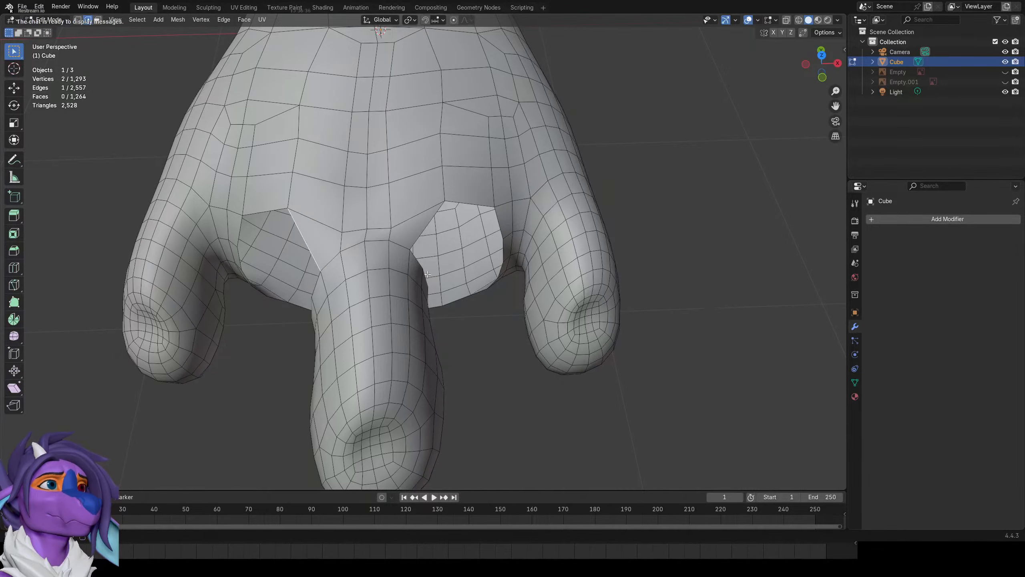
# Fill the gap between the left toe and the middle toe with a column of faces running down towards the sole.
pyautogui.moveTo(389, 232); pyautogui.dragTo(489, 199, button='middle')
pyautogui.moveTo(429, 233); pyautogui.dragTo(446, 254, button='middle')
pyautogui.scroll(-2, 448, 226)
pyautogui.scroll(2, 448, 227)
pyautogui.scroll(1, 448, 227)
pyautogui.click(372, 233)
pyautogui.press('f')
pyautogui.moveTo(239, 161); pyautogui.dragTo(292, 143, button='middle')
pyautogui.moveTo(391, 236); pyautogui.dragTo(420, 212, button='middle')
pyautogui.press('f')
pyautogui.press('f')
pyautogui.press('f')
pyautogui.press('f')
# Fill the gap between the middle toe and the right toe with a matching column of faces.
pyautogui.click(477, 174)
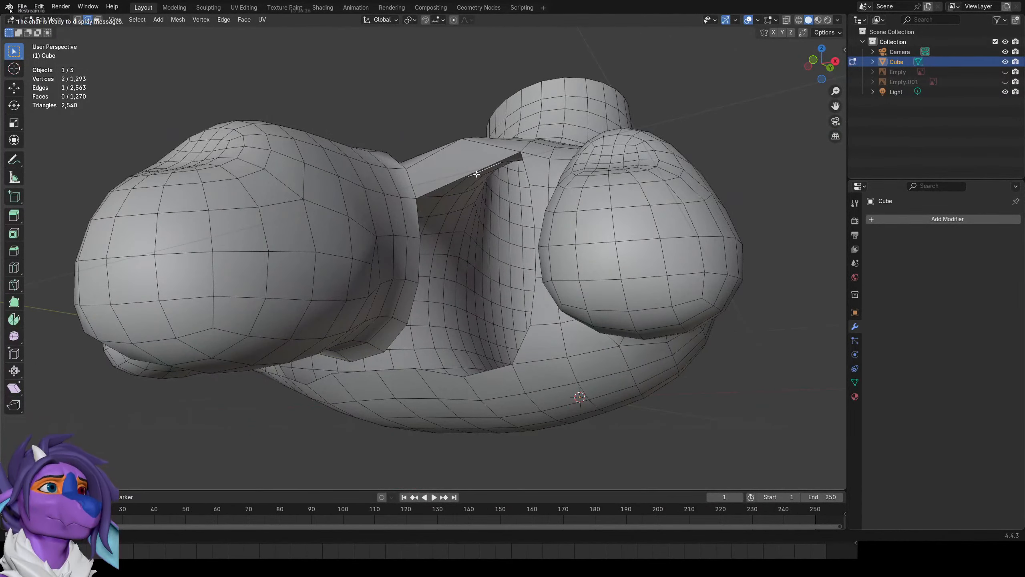
pyautogui.press('f')
pyautogui.press('f')
pyautogui.press('f')
pyautogui.press('f')
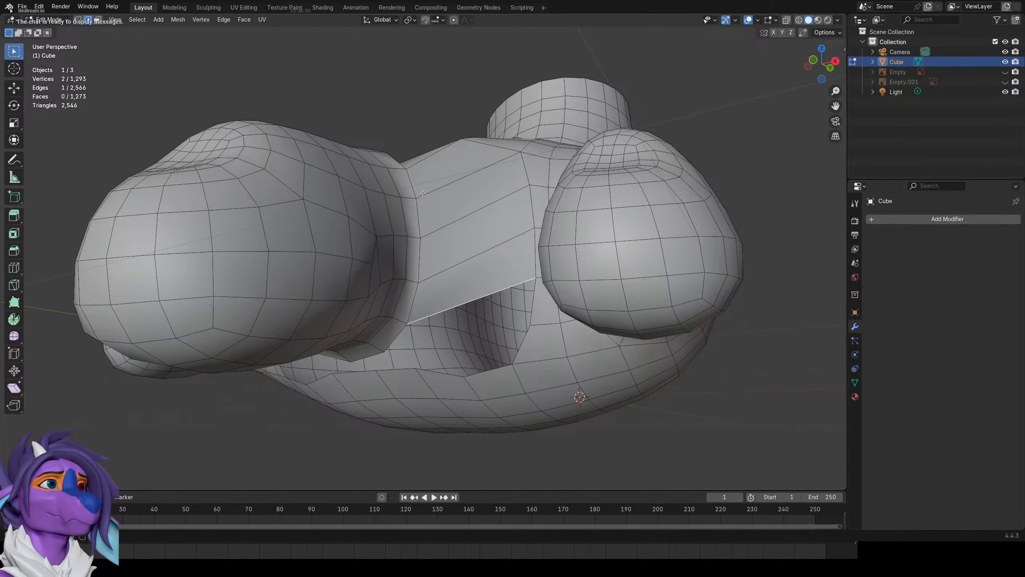
pyautogui.moveTo(474, 175); pyautogui.dragTo(440, 183, button='middle')
# Delete a two-column block of sole vertices to the right of the centre line, from the front rim back to mid-sole.
pyautogui.keyDown('shift'); pyautogui.moveTo(436, 275); pyautogui.dragTo(429, 178, button='middle'); pyautogui.keyUp('shift')
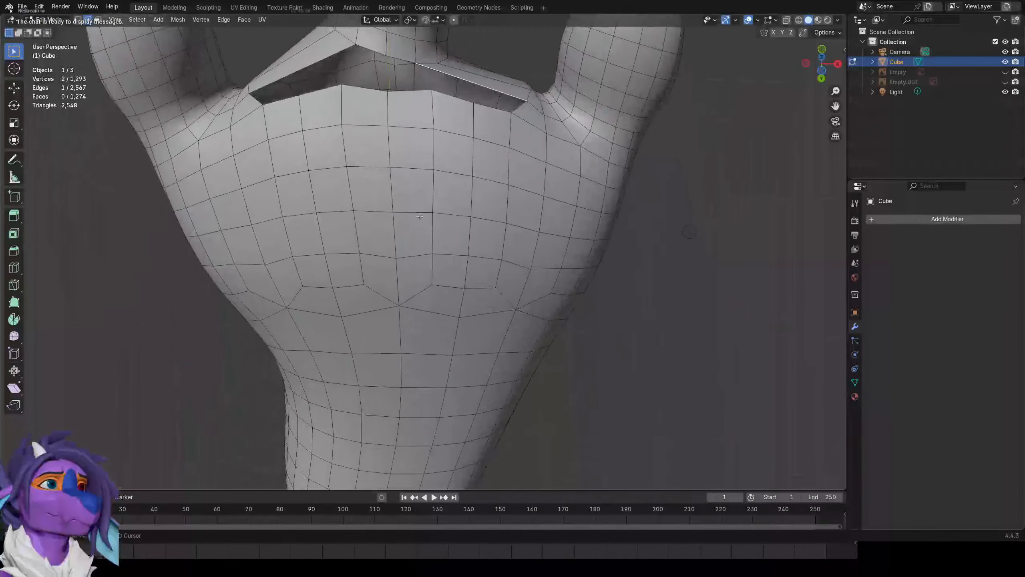
pyautogui.scroll(-3, 426, 218)
pyautogui.press('1')
pyautogui.keyDown('shift'); pyautogui.moveTo(424, 225); pyautogui.dragTo(450, 293, button='middle'); pyautogui.keyUp('shift')
pyautogui.scroll(-5, 461, 251)
pyautogui.scroll(4, 454, 238)
pyautogui.click(411, 274)
pyautogui.keyDown('shift'); pyautogui.click(435, 277); pyautogui.keyUp('shift')
pyautogui.keyDown('shift'); pyautogui.click(453, 279); pyautogui.keyUp('shift')
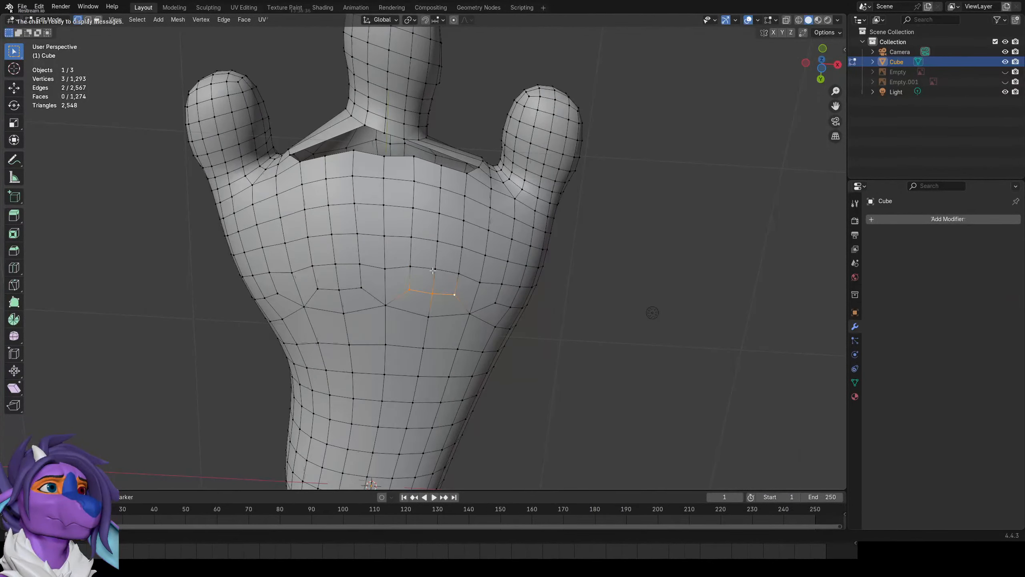
pyautogui.click(442, 276)
pyautogui.press('c')
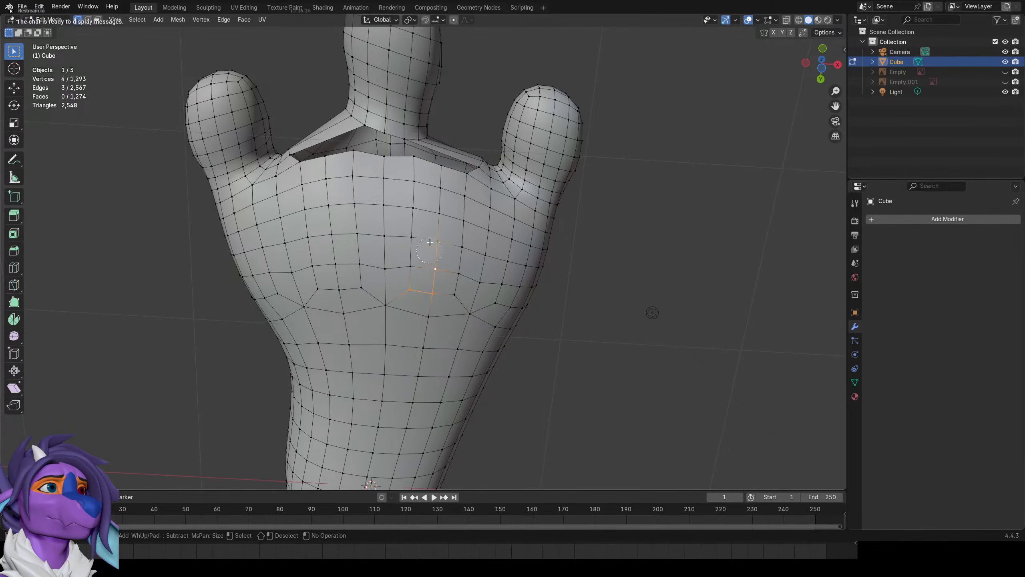
pyautogui.moveTo(417, 181); pyautogui.dragTo(398, 227, button='middle')
pyautogui.moveTo(396, 194); pyautogui.dragTo(394, 188)
pyautogui.rightClick(395, 189)
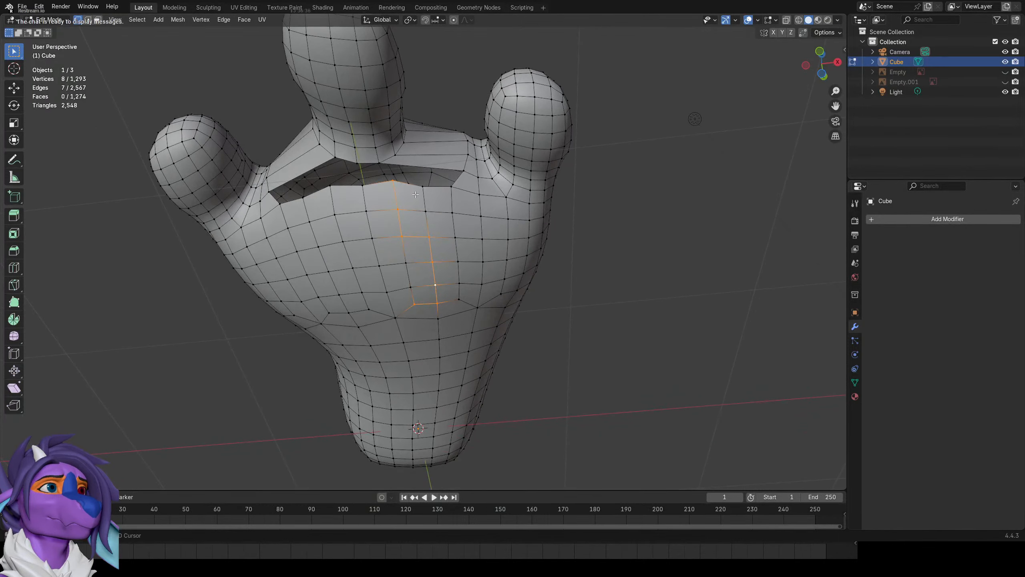
pyautogui.keyDown('shift'); pyautogui.click(424, 210); pyautogui.keyUp('shift')
pyautogui.keyDown('shift'); pyautogui.click(407, 262); pyautogui.keyUp('shift')
pyautogui.keyDown('shift'); pyautogui.click(411, 287); pyautogui.keyUp('shift')
pyautogui.press('x')
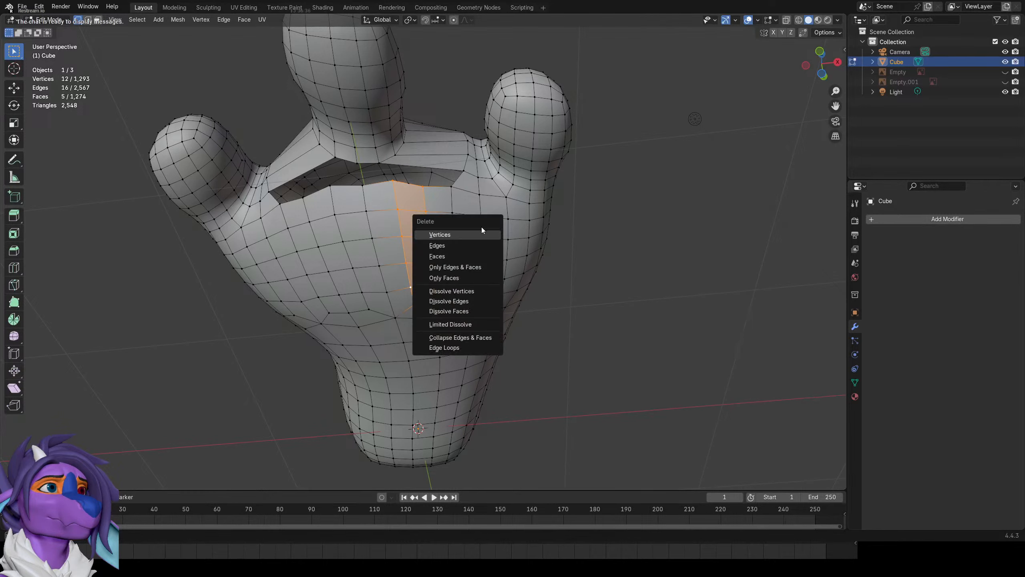
pyautogui.click(451, 235)
pyautogui.moveTo(451, 235); pyautogui.dragTo(354, 284, button='middle')
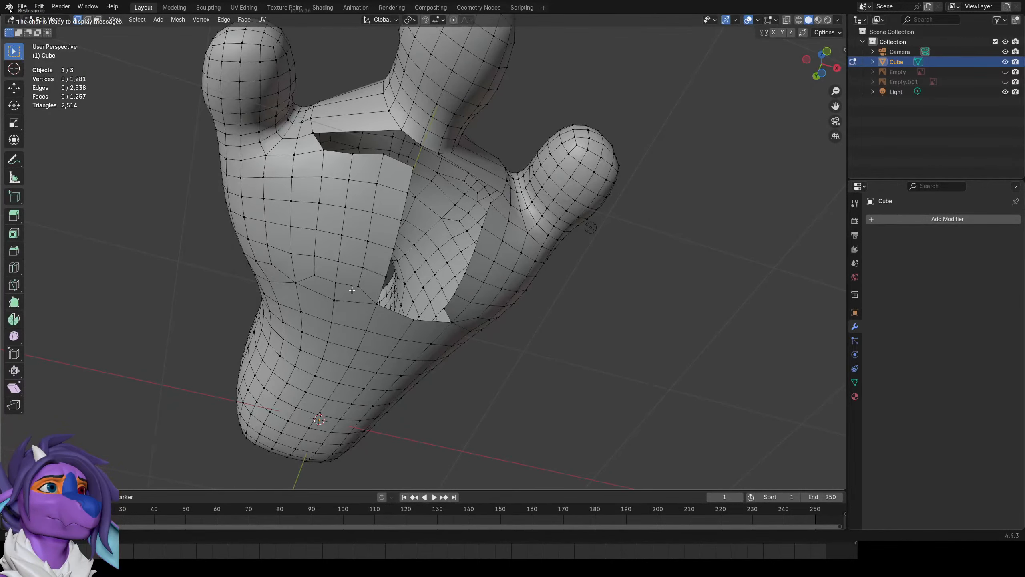
# Delete the matching block of sole vertices to the left of the centre line, leaving the centre edge chain.
pyautogui.press('c')
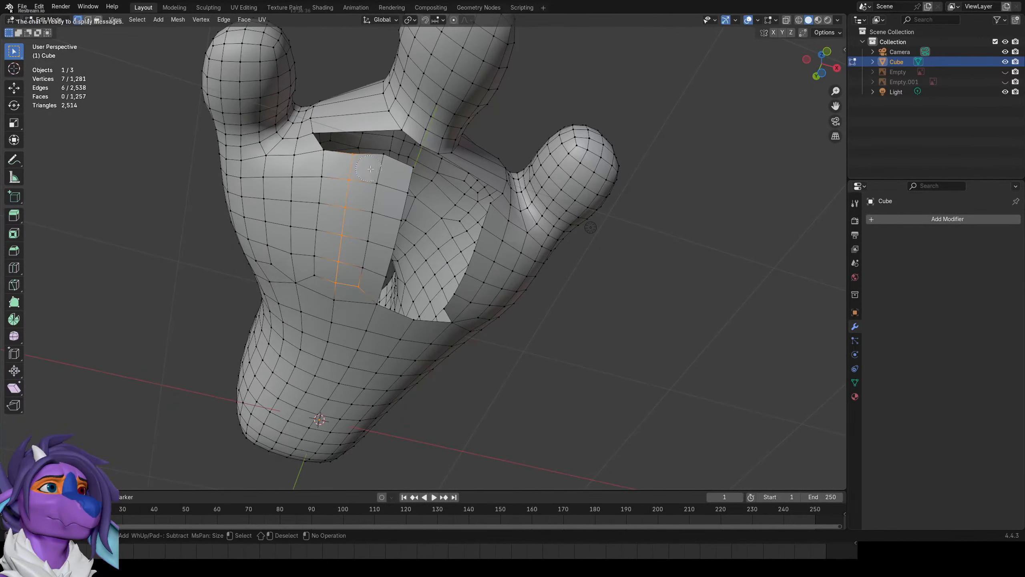
pyautogui.moveTo(377, 185); pyautogui.dragTo(350, 275)
pyautogui.moveTo(349, 274)
pyautogui.mouseDown(button='middle')
pyautogui.moveTo(411, 179)
pyautogui.moveTo(495, 203)
pyautogui.moveTo(416, 202)
pyautogui.moveTo(459, 247)
pyautogui.moveTo(364, 244)
pyautogui.moveTo(461, 235)
pyautogui.moveTo(474, 223)
pyautogui.moveTo(461, 195)
pyautogui.moveTo(671, 429)
pyautogui.mouseUp(button='middle')
pyautogui.press('Escape')
pyautogui.press('x')
pyautogui.click(495, 204)
# Try to connect two vertices on the rim of the sole opening.
pyautogui.press('1')
pyautogui.keyDown('shift'); pyautogui.click(469, 247); pyautogui.keyUp('shift')
pyautogui.press('f')
pyautogui.hotkey('ctrl', 'z')
pyautogui.hotkey('ctrl', 'z')
# Merge the rear corner vertex on each side of the sole opening with its neighbouring rim vertex at their centre.
pyautogui.keyDown('alt'); pyautogui.click(388, 286); pyautogui.keyUp('alt')
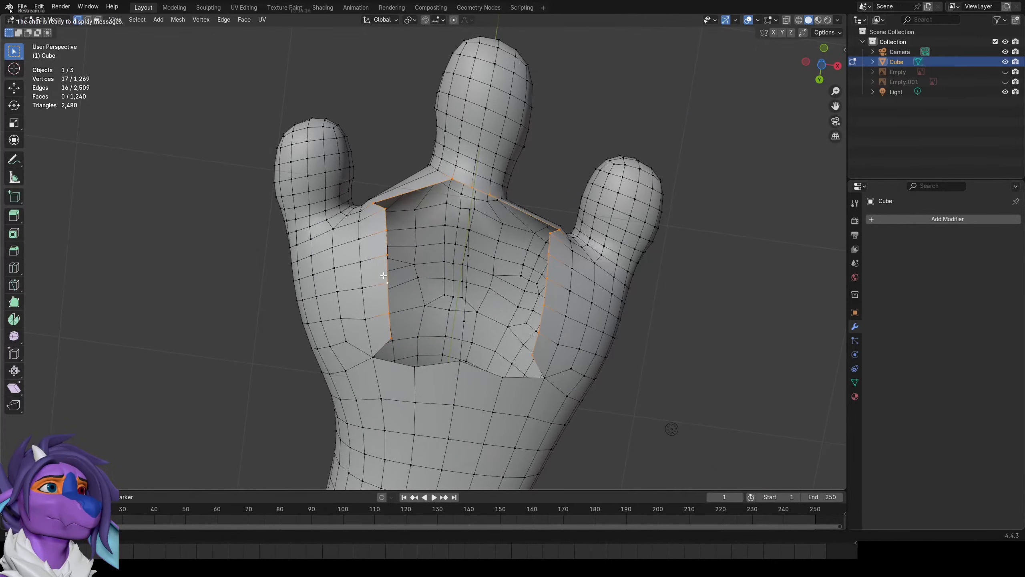
pyautogui.click(382, 214)
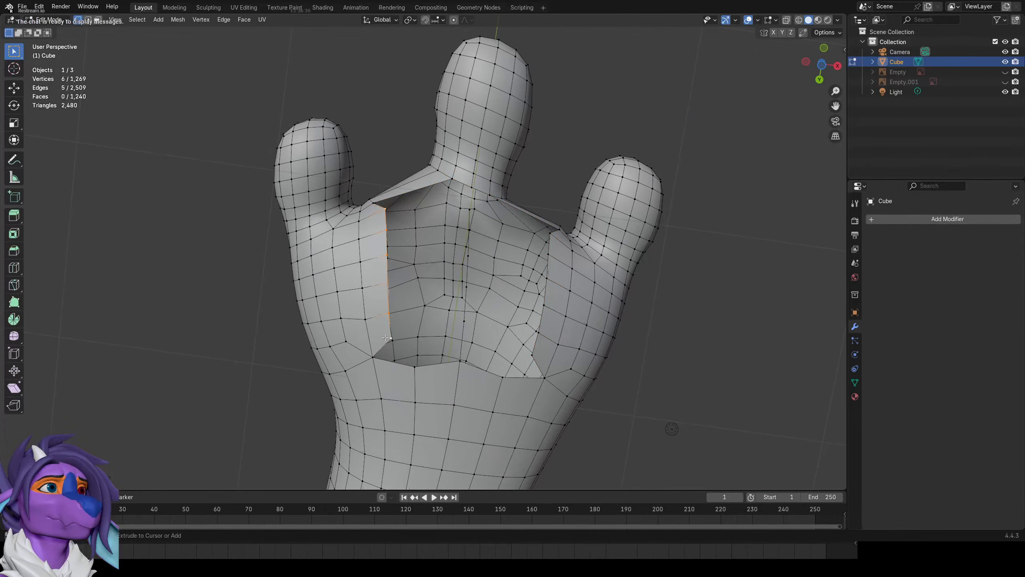
pyautogui.keyDown('shift'); pyautogui.click(414, 367); pyautogui.keyUp('shift')
pyautogui.press('m')
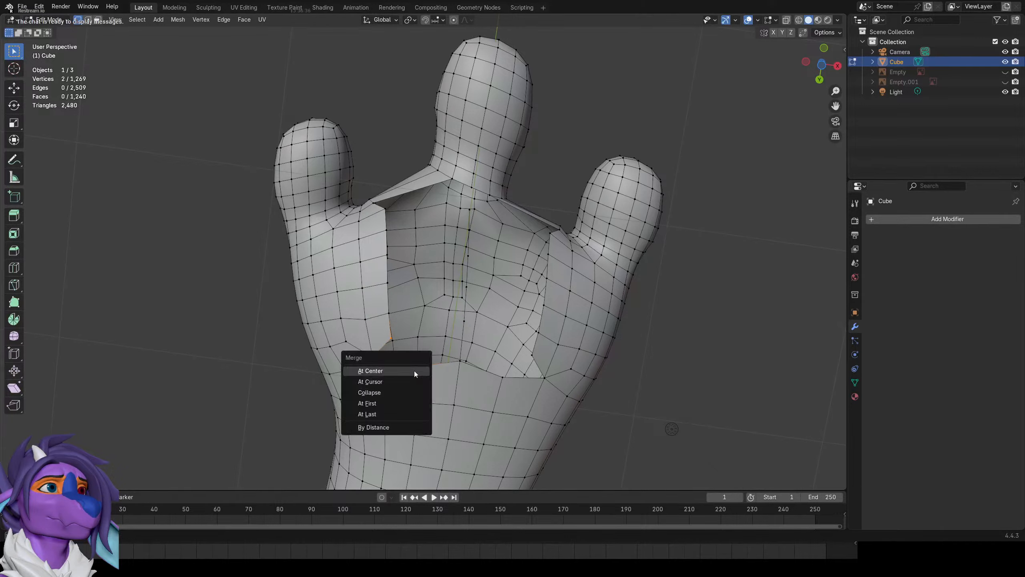
pyautogui.click(414, 371)
pyautogui.keyDown('shift'); pyautogui.moveTo(565, 338); pyautogui.dragTo(381, 221, button='middle'); pyautogui.keyUp('shift')
pyautogui.keyDown('shift'); pyautogui.click(476, 333); pyautogui.keyUp('shift')
pyautogui.press('m')
pyautogui.click(474, 337)
# Connect the centre chain's front vertex to the left and right rims with edges and subdivide both edges once.
pyautogui.press('f')
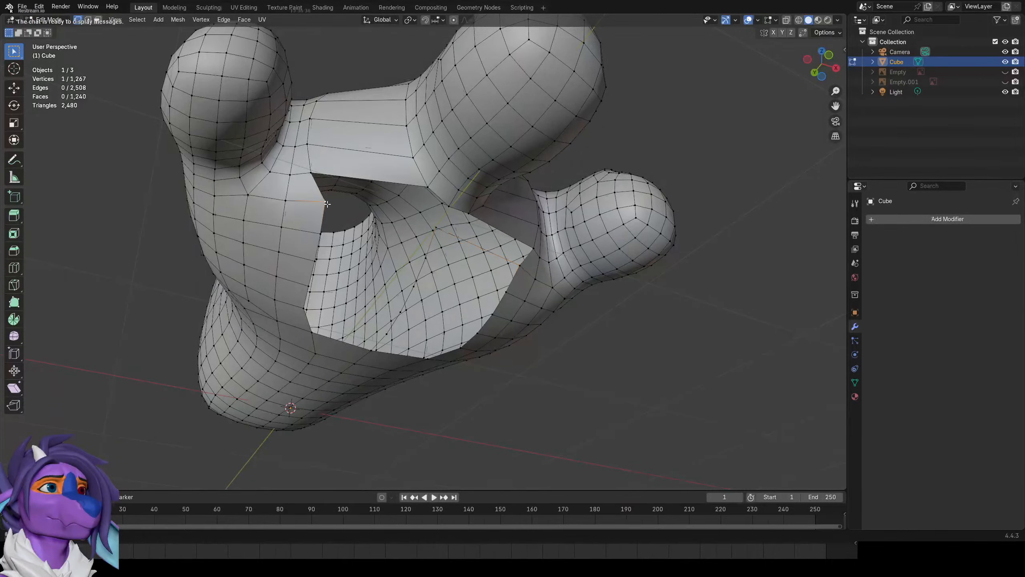
pyautogui.press('f')
pyautogui.moveTo(522, 247); pyautogui.dragTo(472, 232, button='middle')
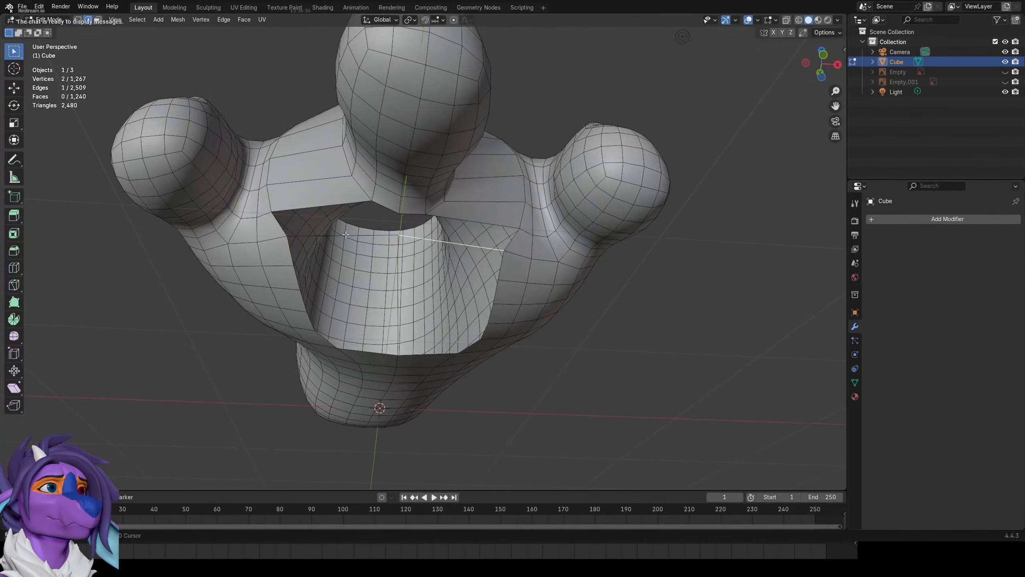
pyautogui.rightClick(361, 222)
pyautogui.click(361, 220)
# Fill one face on each side of the centre line between the subdivided cross edges and the middle toe's base.
pyautogui.click(417, 218)
pyautogui.press('f')
pyautogui.click(406, 228)
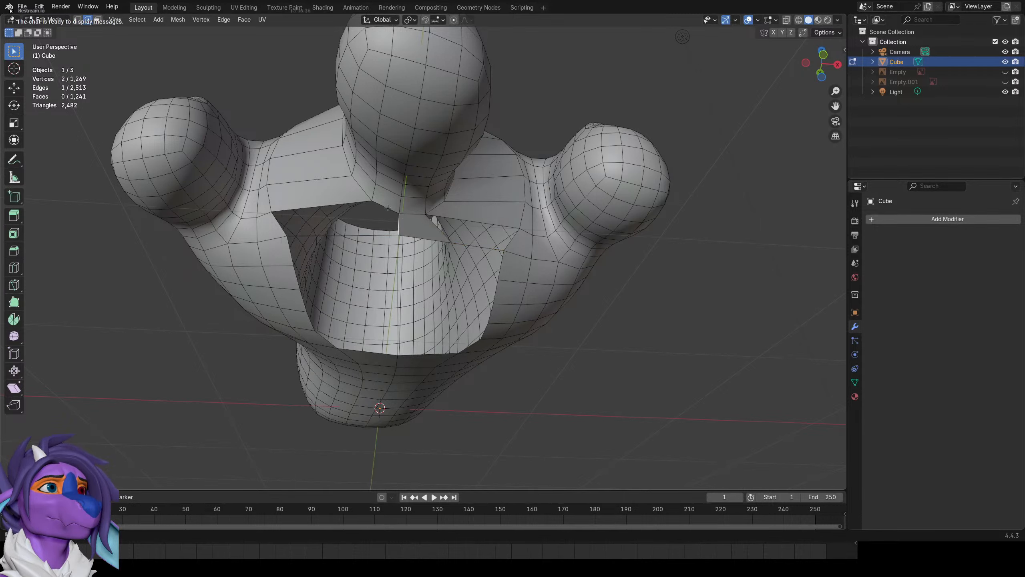
pyautogui.press('f')
# In bottom view, extrude the sole's centre edge chain once to the right and once to the left.
pyautogui.moveTo(376, 231); pyautogui.dragTo(401, 293, button='middle')
pyautogui.press('2')
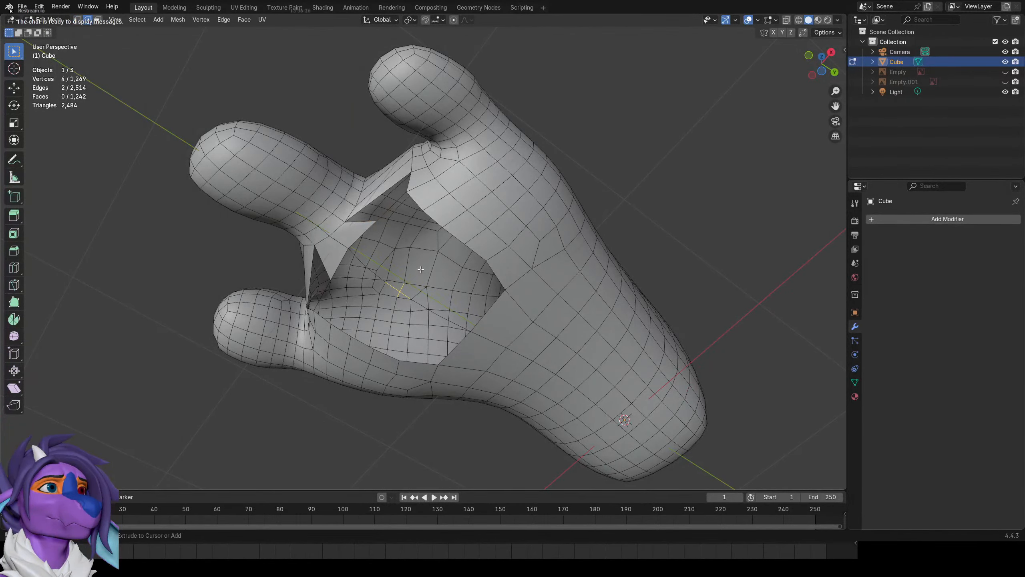
pyautogui.press('ctrl+KP_7')
pyautogui.press('1')
pyautogui.scroll(2, 421, 270)
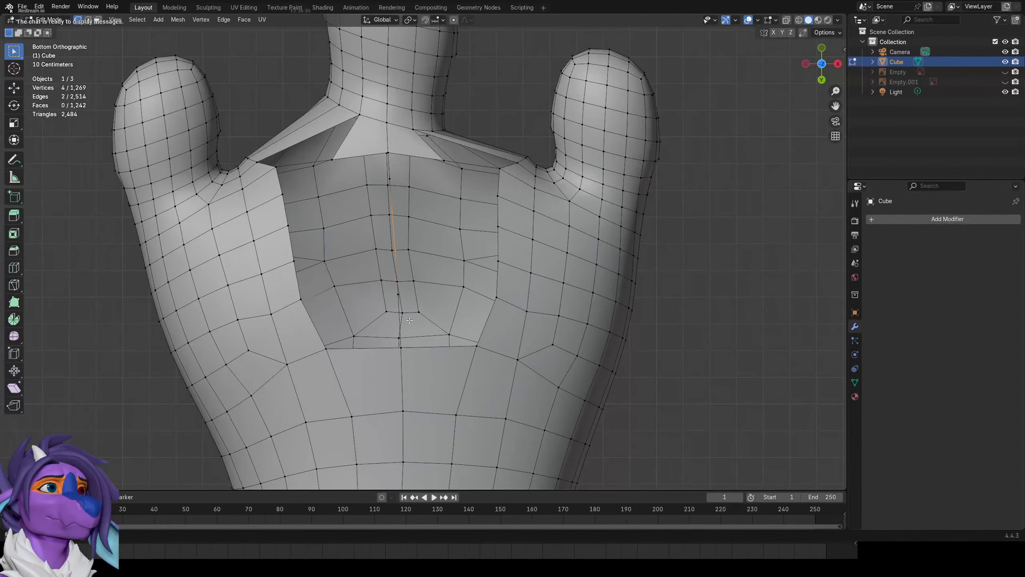
pyautogui.press('e')
pyautogui.click(445, 176)
pyautogui.click(391, 178)
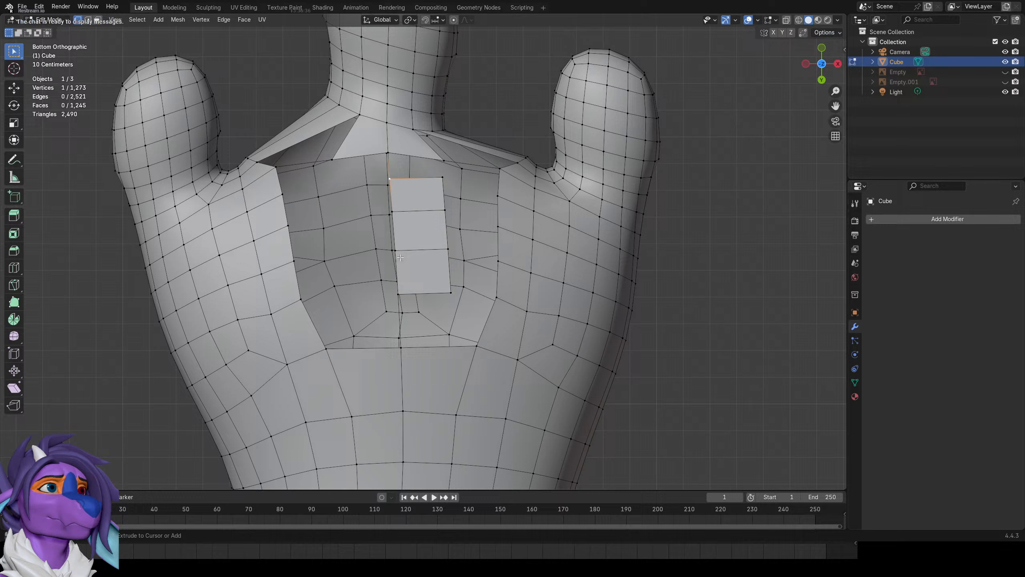
pyautogui.keyDown('ctrl'); pyautogui.click(399, 293); pyautogui.keyUp('ctrl')
pyautogui.press('e')
pyautogui.click(349, 286)
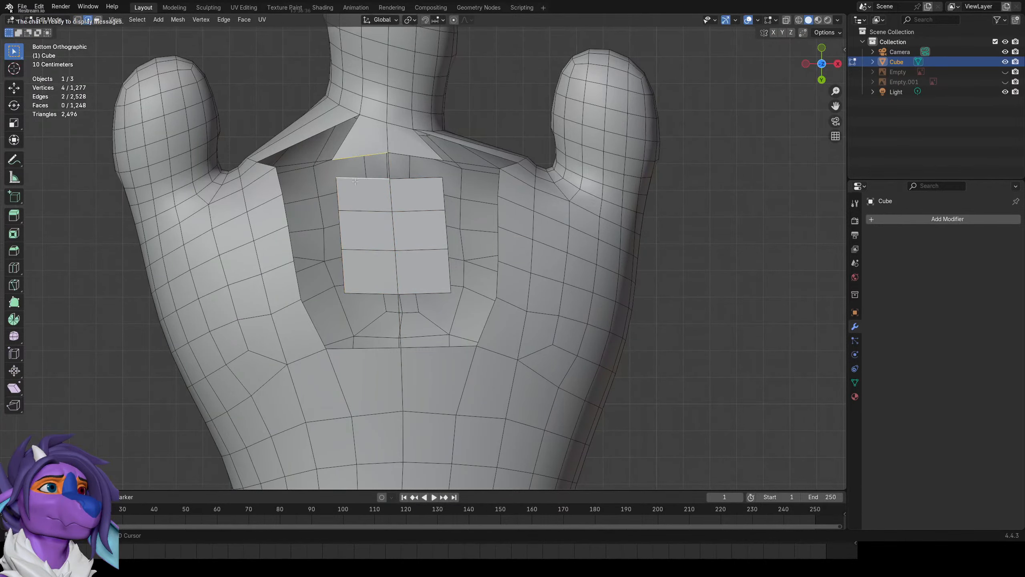
# Fill the two gaps between the new centre strip and the toe base, and delete the loose centre edge behind the strip.
pyautogui.press('f')
pyautogui.click(389, 166)
pyautogui.press('f')
pyautogui.keyDown('shift'); pyautogui.moveTo(449, 303); pyautogui.dragTo(432, 267, button='middle'); pyautogui.keyUp('shift')
pyautogui.press('1')
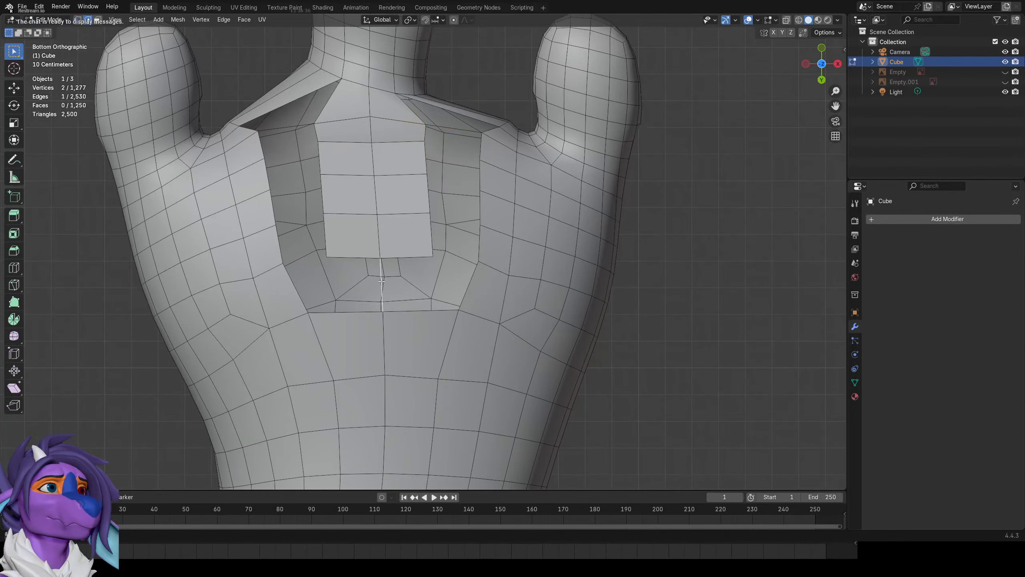
pyautogui.press('x')
pyautogui.click(402, 277)
# Extrude the centre strip's rear edges a short way towards the heel and scale them slightly narrower.
pyautogui.keyDown('shift'); pyautogui.moveTo(431, 256); pyautogui.dragTo(420, 259, button='middle'); pyautogui.keyUp('shift')
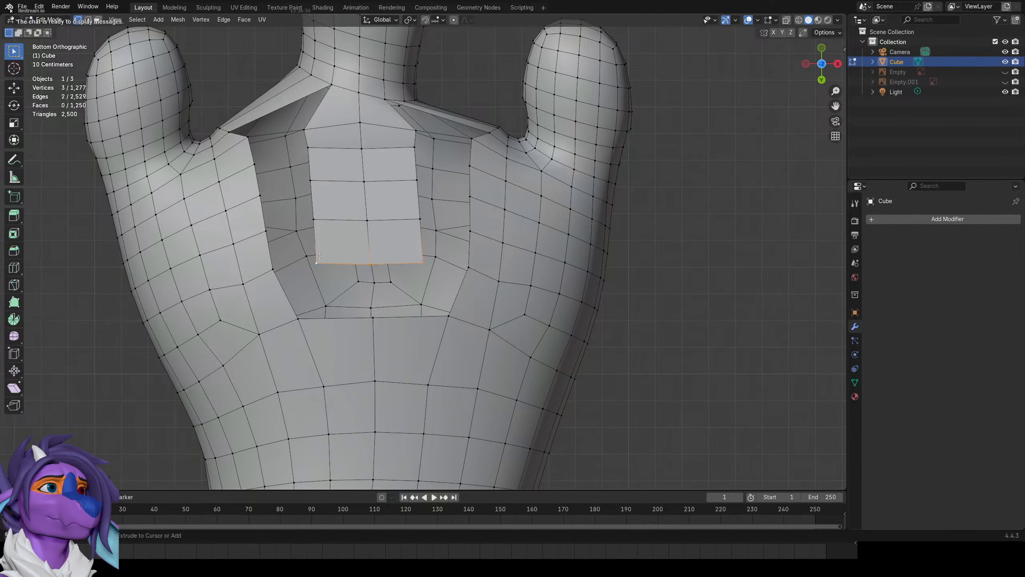
pyautogui.press('e')
pyautogui.click(467, 271)
pyautogui.press('s')
pyautogui.click(459, 271)
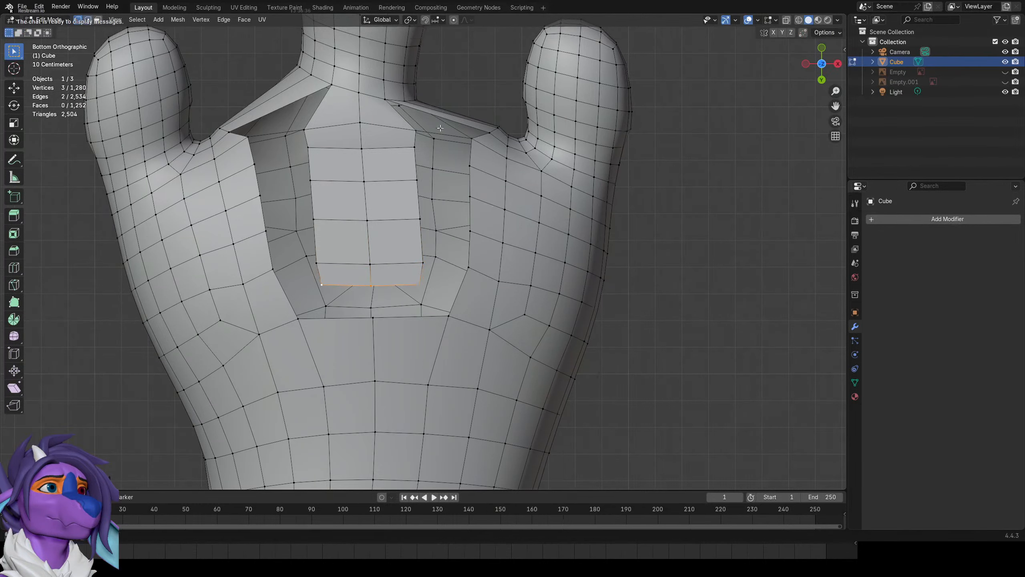
# Fill all remaining gaps around the centre strip with faces to close the sole, including its sides, rear and the areas by the toes.
pyautogui.press('f')
pyautogui.press('f')
pyautogui.press('f')
pyautogui.press('f')
pyautogui.press('f')
pyautogui.press('f')
pyautogui.press('f')
pyautogui.press('f')
pyautogui.press('f')
pyautogui.press('f')
pyautogui.press('f')
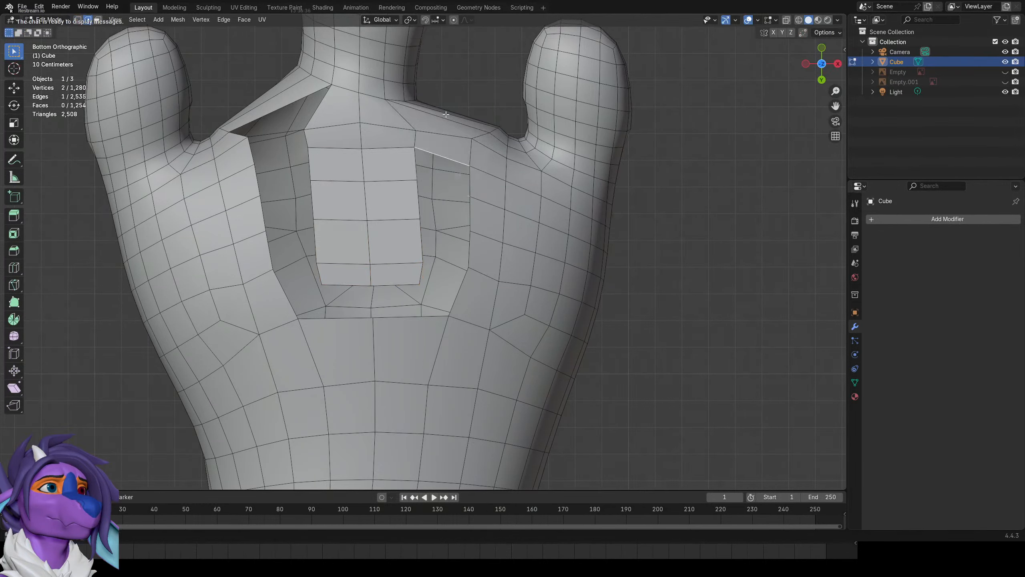
pyautogui.press('f')
pyautogui.press('f')
pyautogui.press('f')
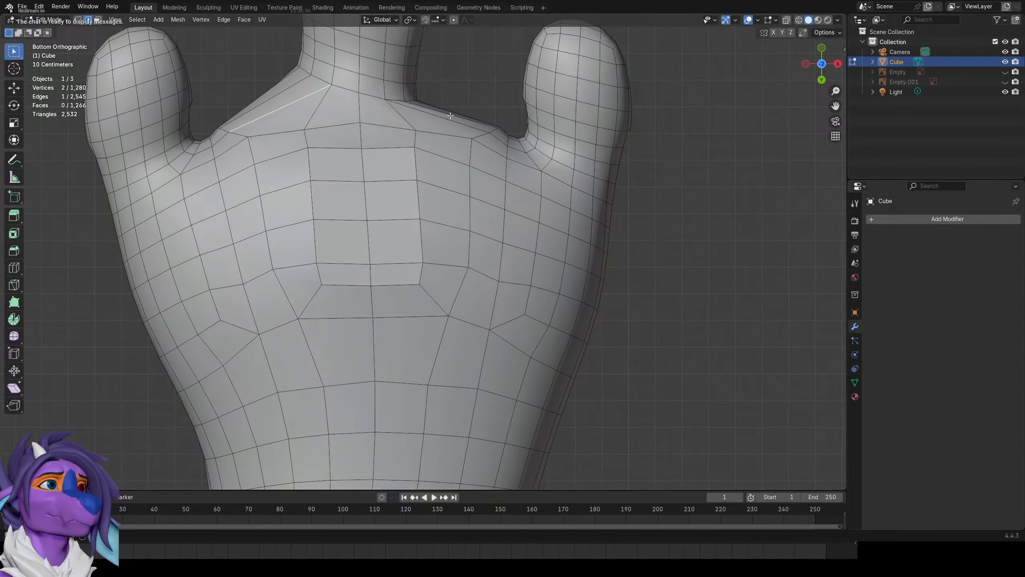
# Select the whole mesh and smooth its vertices twice.
pyautogui.scroll(-3, 447, 117)
pyautogui.press('1')
pyautogui.moveTo(443, 122); pyautogui.dragTo(447, 311, button='middle')
pyautogui.press('a')
pyautogui.rightClick(467, 308)
pyautogui.click(447, 356)
pyautogui.rightClick(447, 312)
pyautogui.click(447, 311)
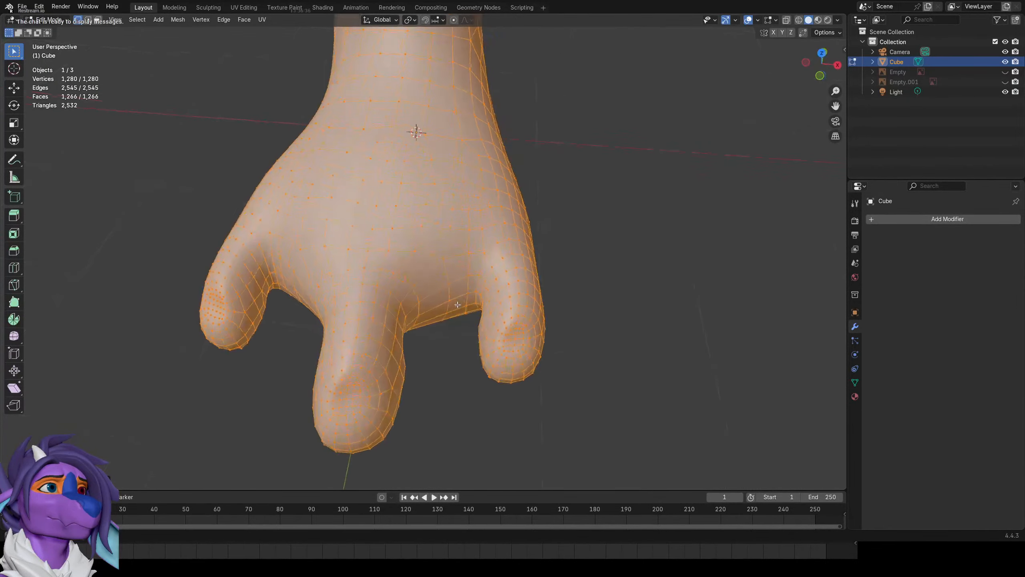
# Examine the smoothed foot's shape and edge flow from the top, sole and toe side, with and without the mesh overlay.
pyautogui.press('Tab')
pyautogui.scroll(-2, 452, 298)
pyautogui.press('Tab')
pyautogui.press('KP_7')
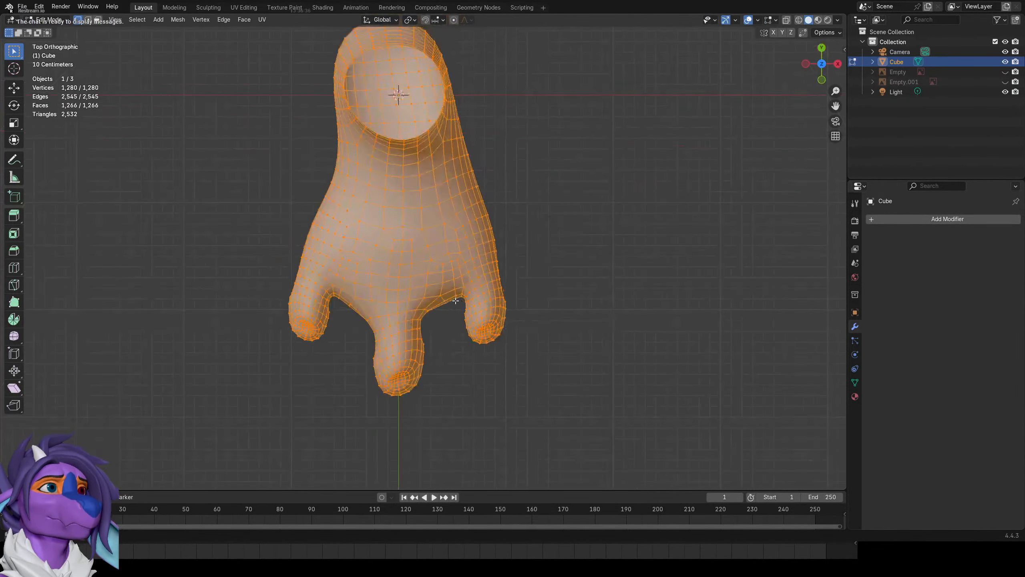
pyautogui.press('Tab')
pyautogui.press('Tab')
pyautogui.scroll(2, 470, 302)
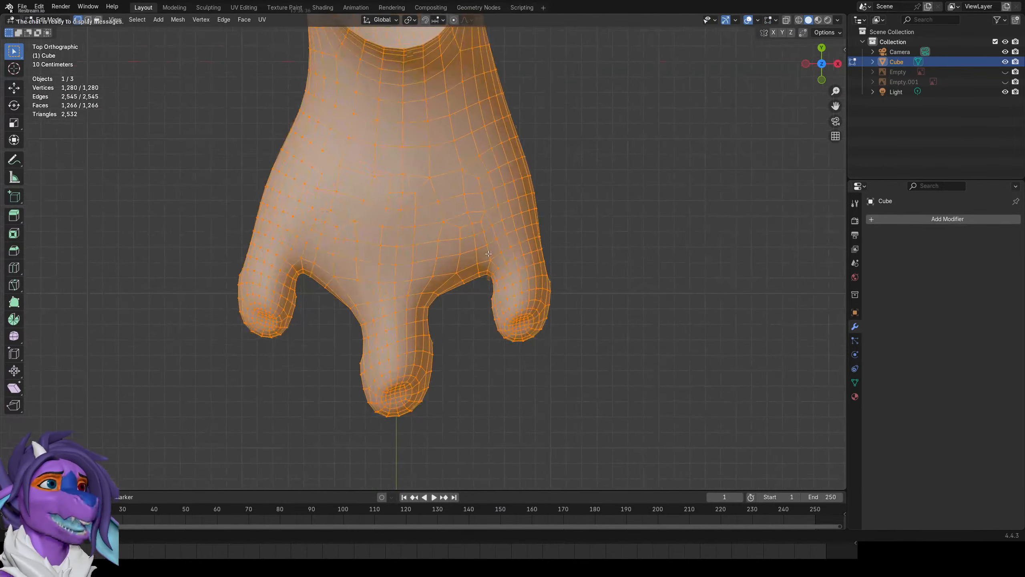
pyautogui.click(456, 251)
pyautogui.moveTo(462, 274); pyautogui.dragTo(488, 186, button='middle')
pyautogui.press('Tab')
pyautogui.press('Tab')
pyautogui.rightClick(504, 276)
pyautogui.click(504, 278)
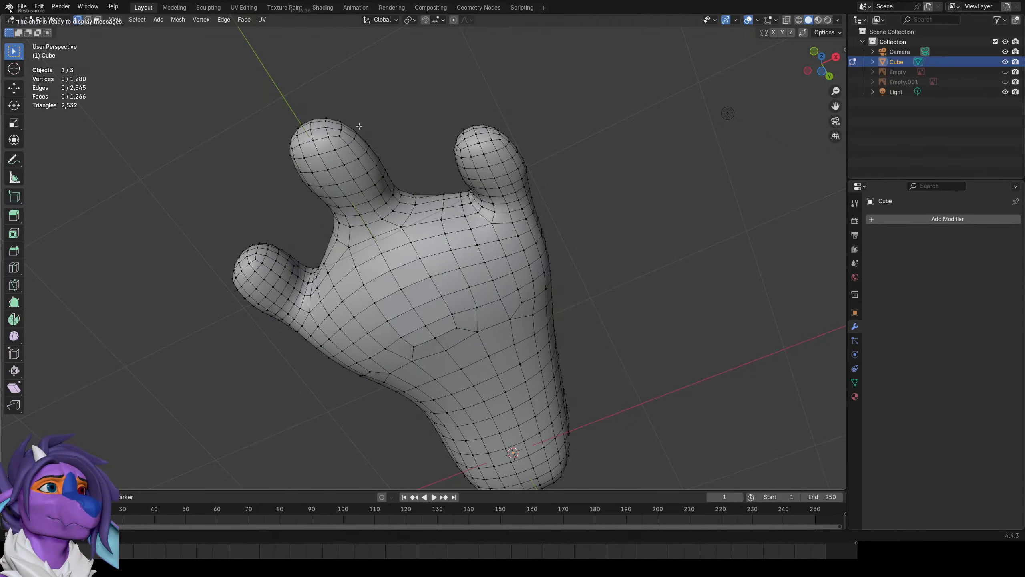
pyautogui.moveTo(197, 160); pyautogui.dragTo(490, 329, button='middle')
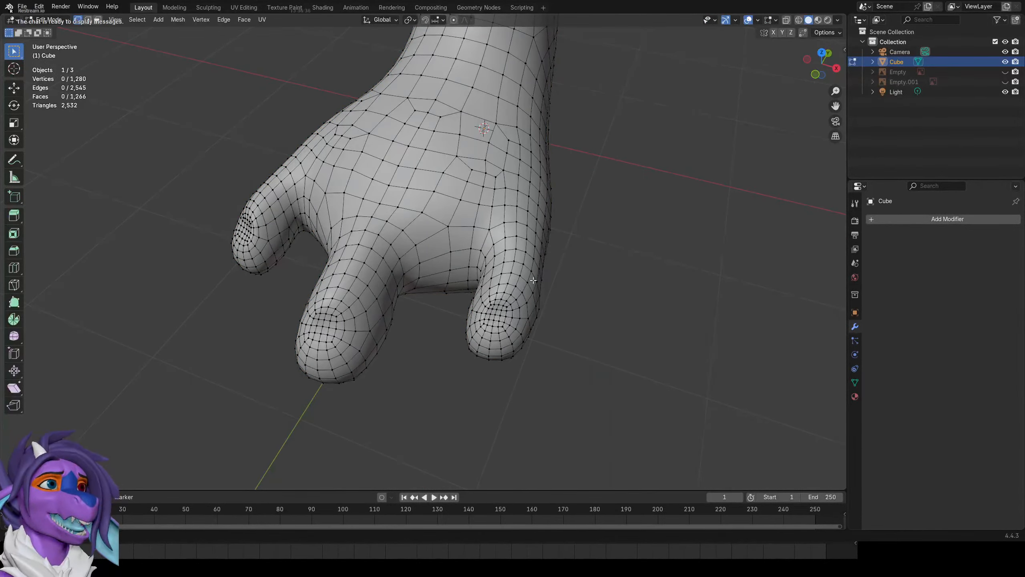
pyautogui.press('KP_7')
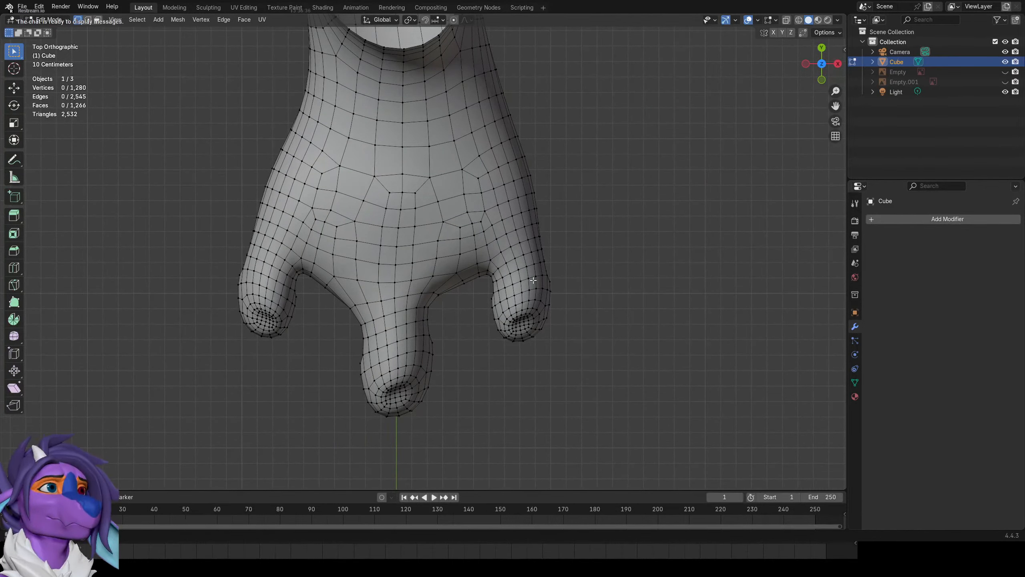
# Examine the foot's top from above and from the toe side, with and without the mesh overlay, stepping the last change back and forth.
pyautogui.press('Tab')
pyautogui.press('Tab')
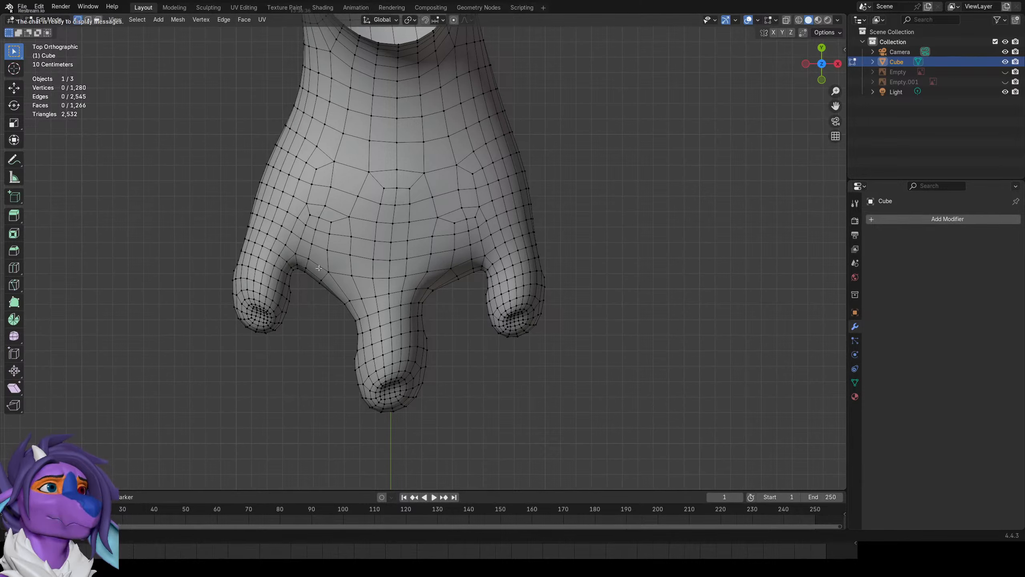
pyautogui.press('Tab')
pyautogui.moveTo(473, 105); pyautogui.dragTo(450, 66, button='middle')
pyautogui.press('Tab')
pyautogui.press('Tab')
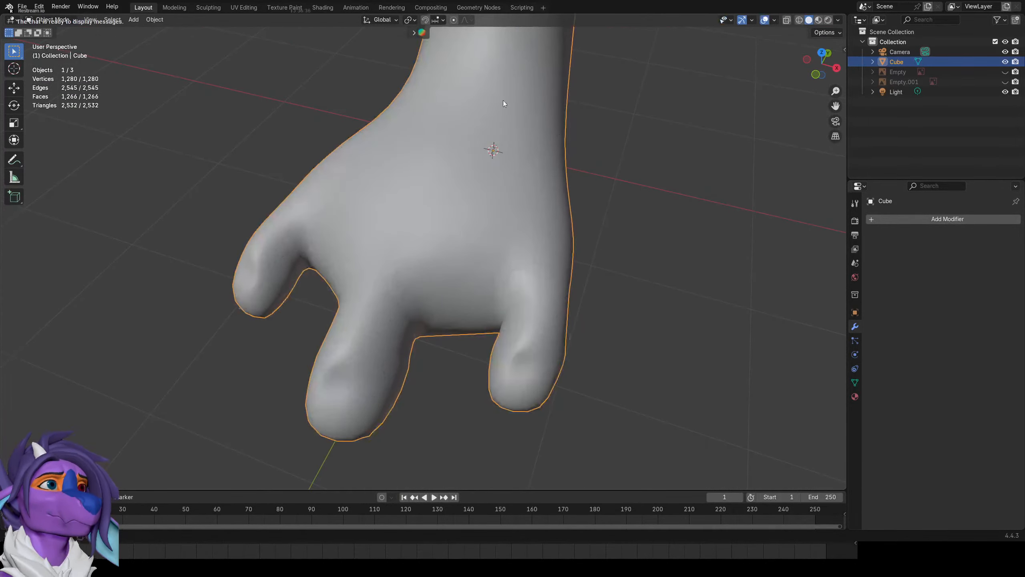
pyautogui.press('Tab')
pyautogui.press('a')
pyautogui.hotkey('ctrl', 'z')
pyautogui.hotkey('ctrl', 'shift', 'z')
pyautogui.hotkey('ctrl', 'shift', 'z')
pyautogui.hotkey('ctrl', 'shift', 'z')
pyautogui.hotkey('ctrl', 'shift', 'z')
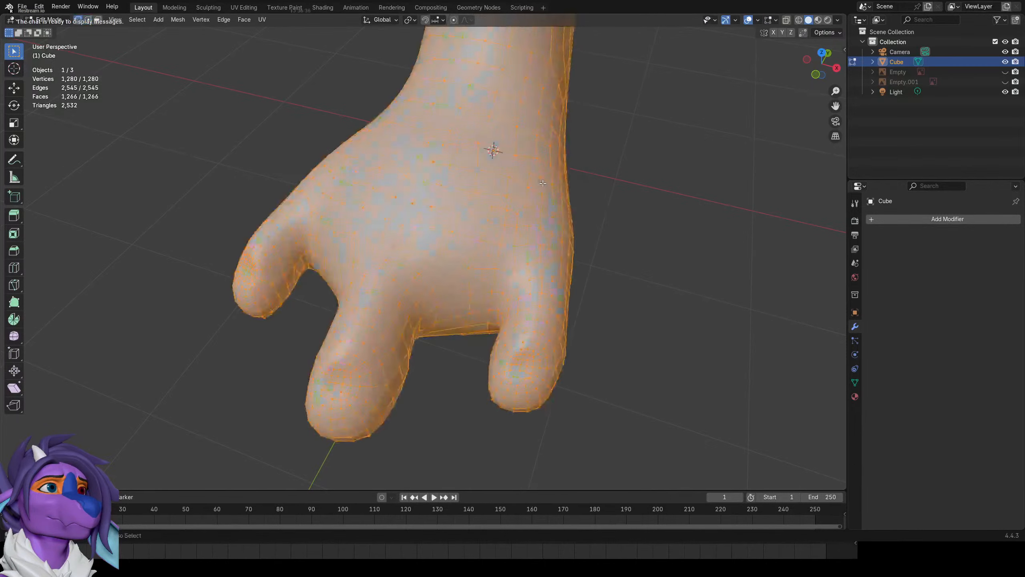
# Inspect the smoothed foot's overall form from the sole, side and heel, comparing the plain surface with its edge flow.
pyautogui.press('Tab')
pyautogui.moveTo(514, 192); pyautogui.dragTo(543, 123, button='middle')
pyautogui.scroll(-2, 577, 218)
pyautogui.press('Tab')
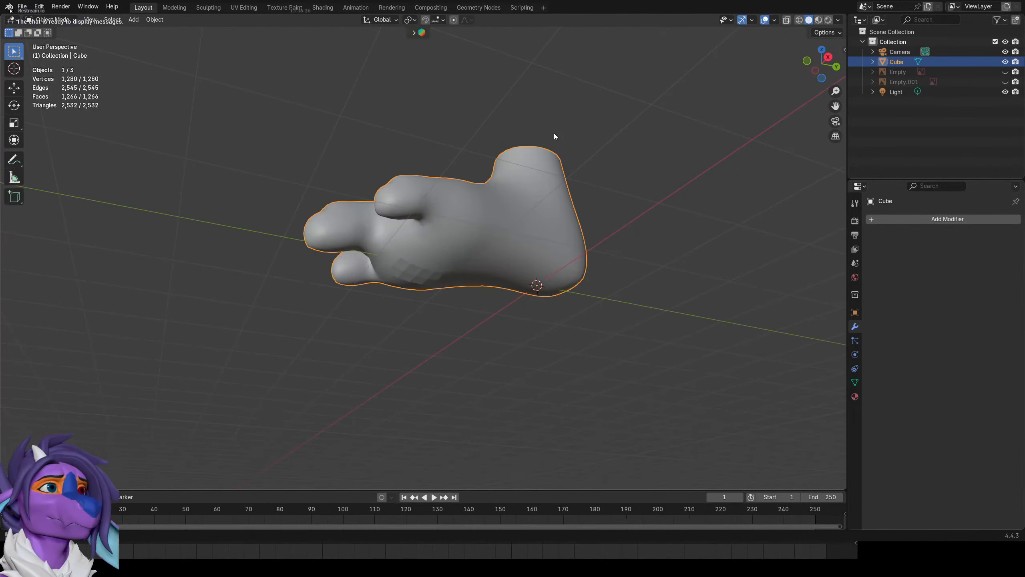
pyautogui.press('a')
pyautogui.press('Tab')
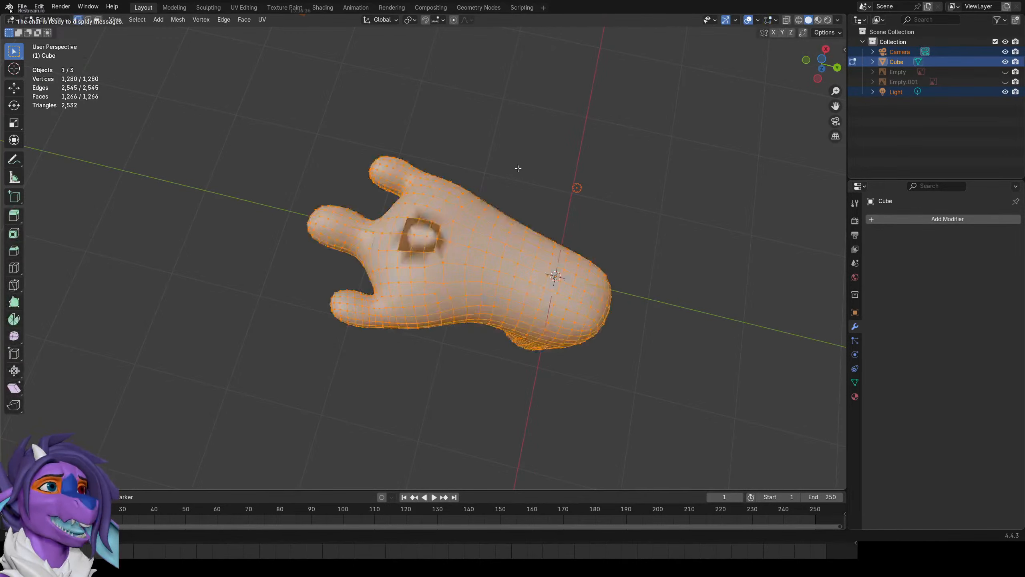
pyautogui.press('Tab')
pyautogui.moveTo(531, 155); pyautogui.dragTo(525, 178, button='middle')
pyautogui.press('Tab')
pyautogui.press('Tab')
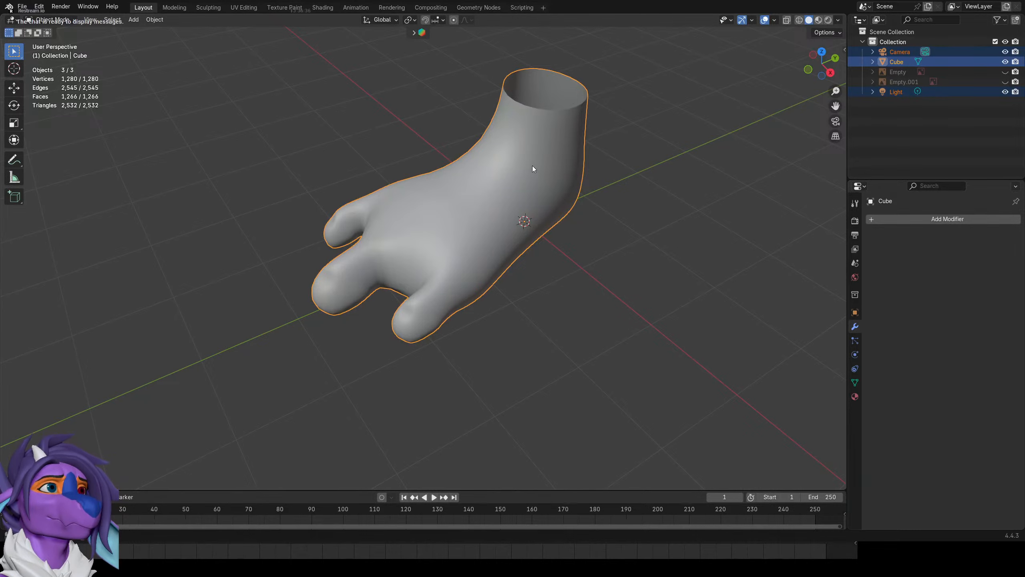
pyautogui.scroll(1, 199, 222)
pyautogui.press('Tab')
pyautogui.moveTo(465, 163); pyautogui.dragTo(445, 151, button='middle')
pyautogui.scroll(1, 442, 181)
pyautogui.press('Tab')
pyautogui.press('Tab')
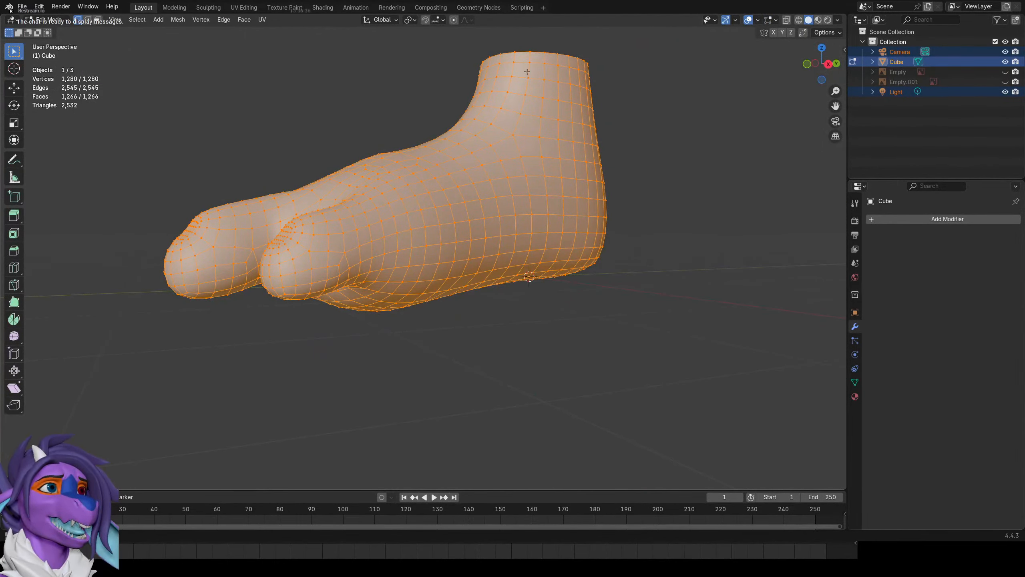
pyautogui.scroll(2, 527, 72)
pyautogui.moveTo(527, 72); pyautogui.dragTo(485, 188, button='middle')
pyautogui.scroll(-3, 640, 70)
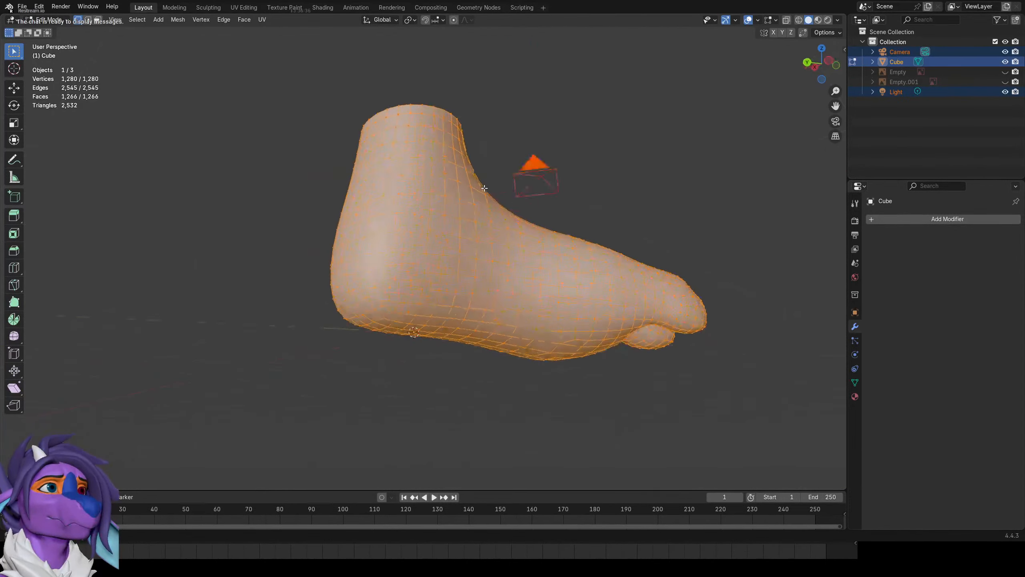
# Mark seams along the vertical edge line at the back of the ankle and the edge loop running around the foot and toes.
pyautogui.keyDown('alt'); pyautogui.click(377, 279); pyautogui.keyUp('alt')
pyautogui.press('c')
pyautogui.press('Escape')
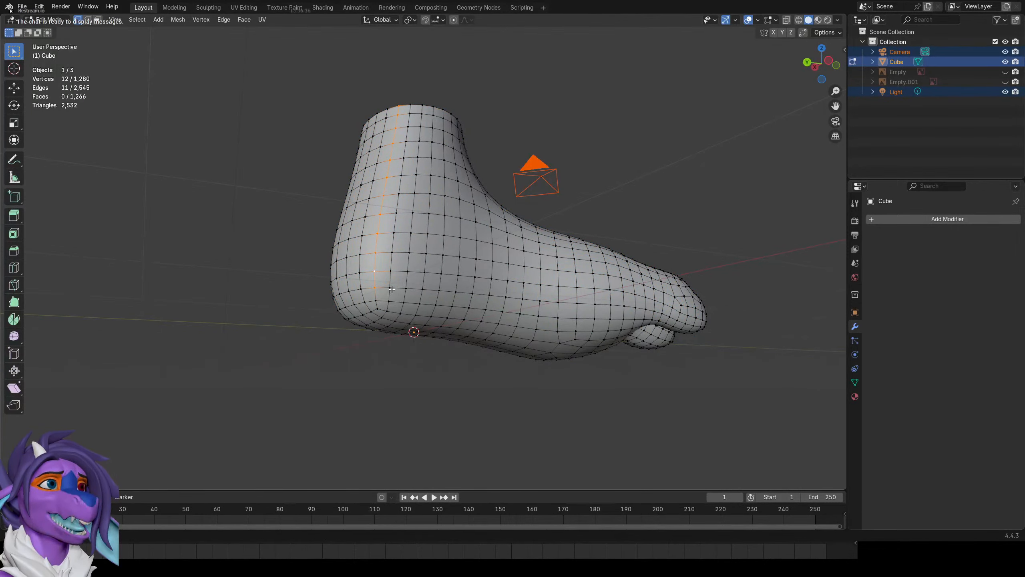
pyautogui.keyDown('alt'); pyautogui.keyDown('shift'); pyautogui.click(381, 289); pyautogui.keyUp('shift'); pyautogui.keyUp('alt')
pyautogui.moveTo(380, 288); pyautogui.dragTo(480, 279, button='middle')
pyautogui.scroll(-1, 637, 309)
pyautogui.hotkey('ctrl', 'z')
pyautogui.hotkey('ctrl', 'e')
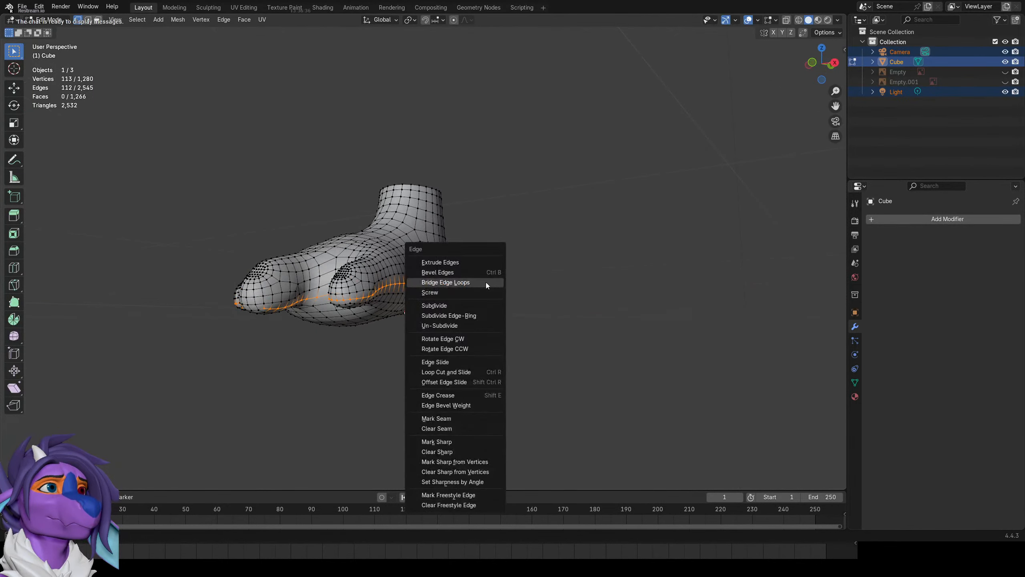
pyautogui.click(475, 419)
# Select the whole mesh and unwrap it with the Minimum Stretch method.
pyautogui.press('KP_1')
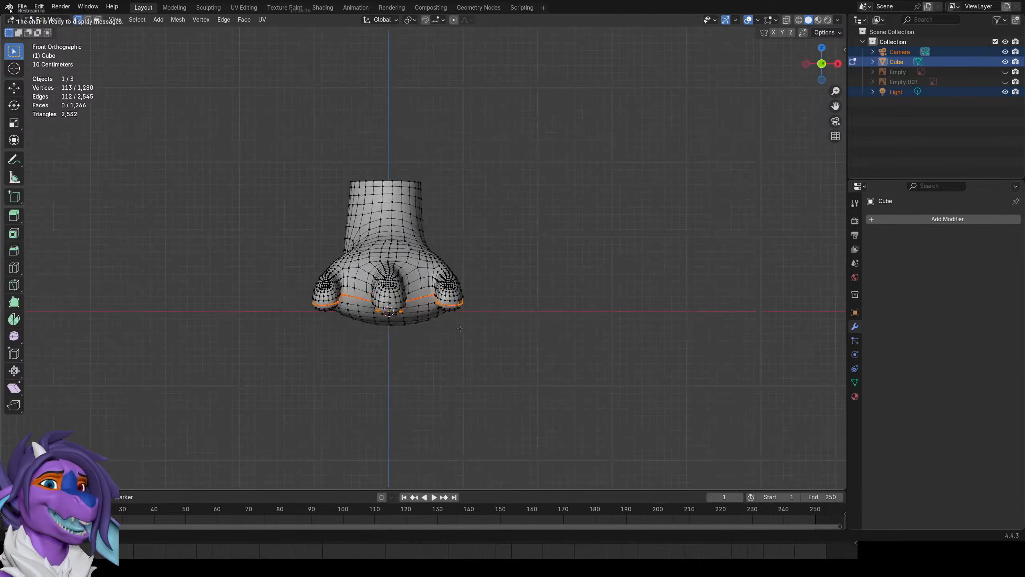
pyautogui.press('a')
pyautogui.moveTo(459, 328); pyautogui.dragTo(556, 240, button='middle')
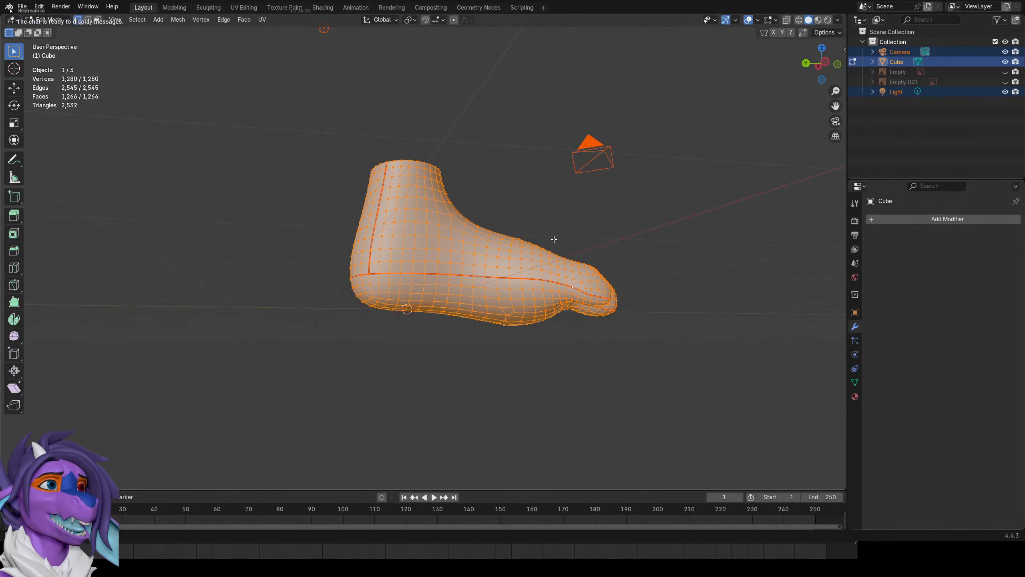
pyautogui.press('u')
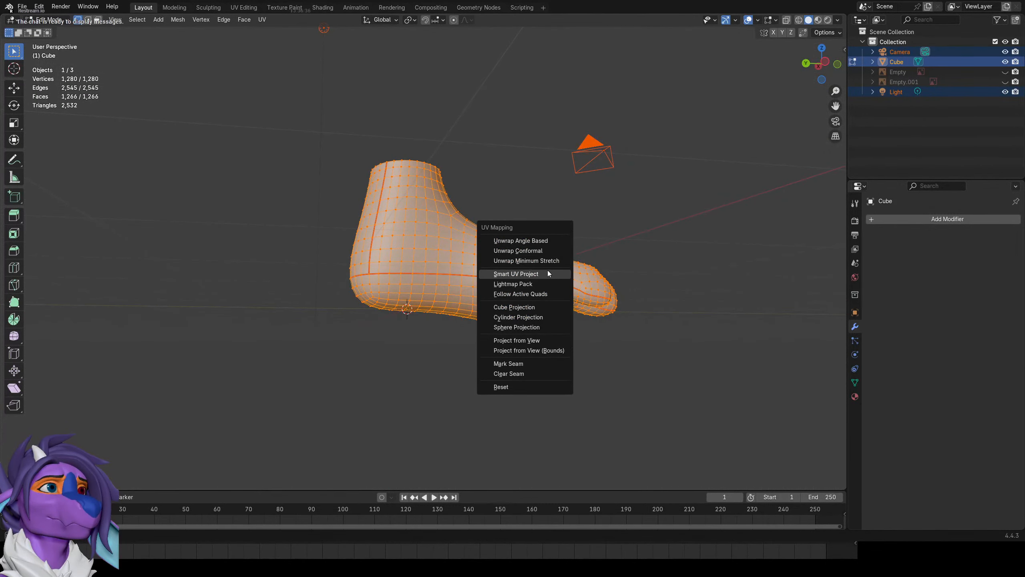
pyautogui.click(552, 262)
# Switch to the UV editing workspace and inspect the unwrapped layout alongside the foot's toe area.
pyautogui.click(244, 8)
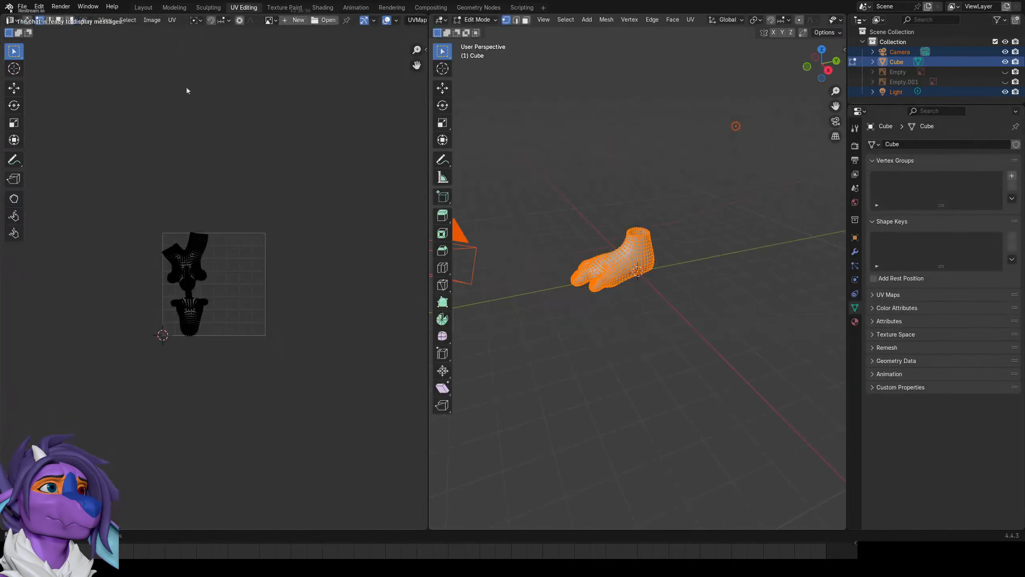
pyautogui.scroll(8, 260, 251)
pyautogui.scroll(2, 260, 251)
pyautogui.scroll(7, 638, 298)
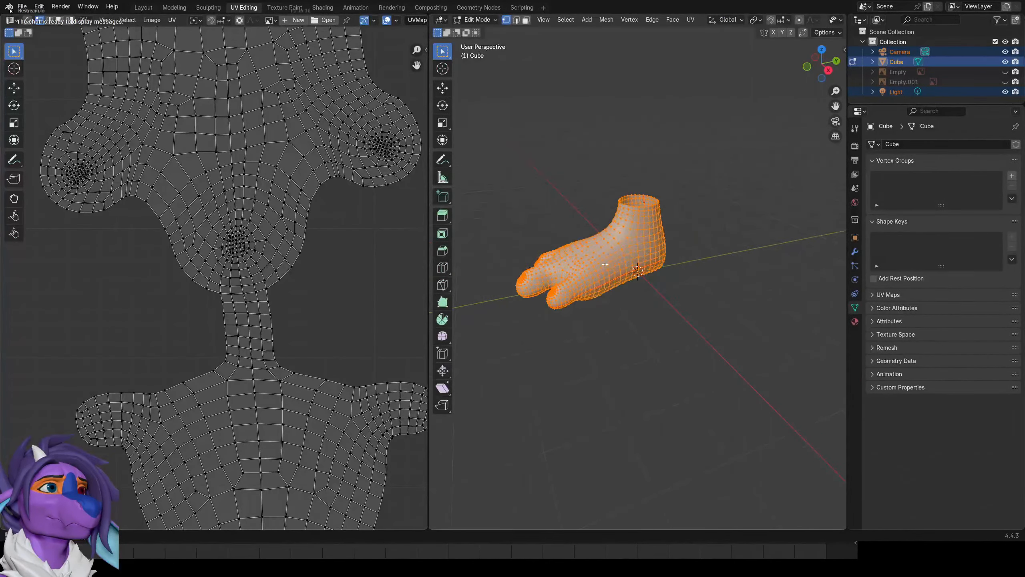
pyautogui.moveTo(633, 314)
pyautogui.mouseDown(button='middle')
pyautogui.moveTo(644, 297)
pyautogui.moveTo(692, 298)
pyautogui.moveTo(630, 292)
pyautogui.moveTo(607, 274)
pyautogui.moveTo(616, 253)
pyautogui.moveTo(620, 300)
pyautogui.mouseUp(button='middle')
pyautogui.scroll(2, 619, 300)
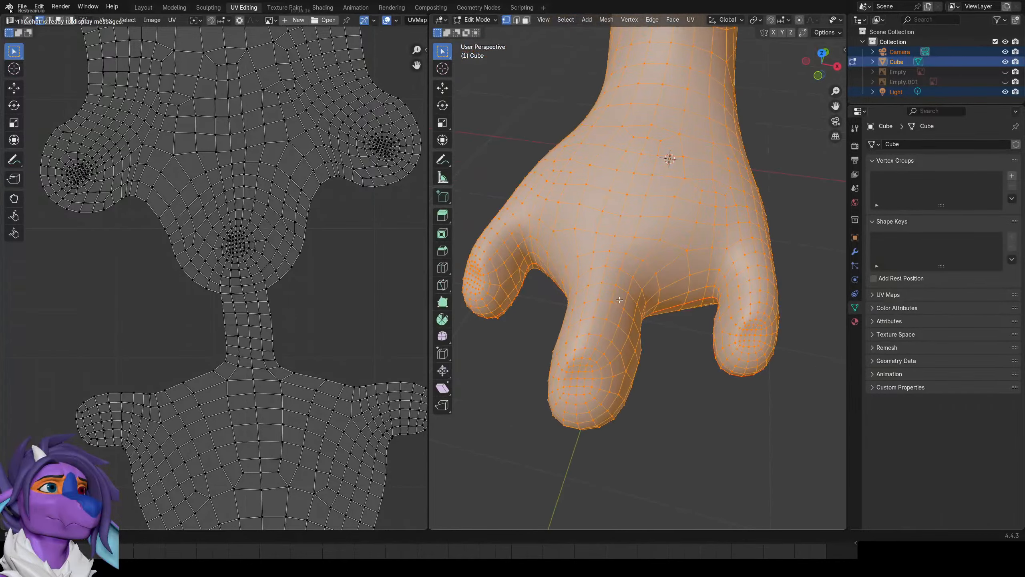
# Delete the faces behind the middle toe's base and beside the sole's centre strip to reopen those areas.
pyautogui.keyDown('alt'); pyautogui.click(661, 261); pyautogui.keyUp('alt')
pyautogui.moveTo(662, 261); pyautogui.dragTo(710, 226, button='middle')
pyautogui.press('x')
pyautogui.click(678, 255)
pyautogui.scroll(2, 665, 280)
pyautogui.scroll(2, 632, 299)
pyautogui.scroll(-2, 629, 300)
pyautogui.rightClick(646, 196)
pyautogui.click(648, 189)
pyautogui.scroll(2, 629, 230)
pyautogui.click(722, 224)
pyautogui.hotkey('alt', 'a')
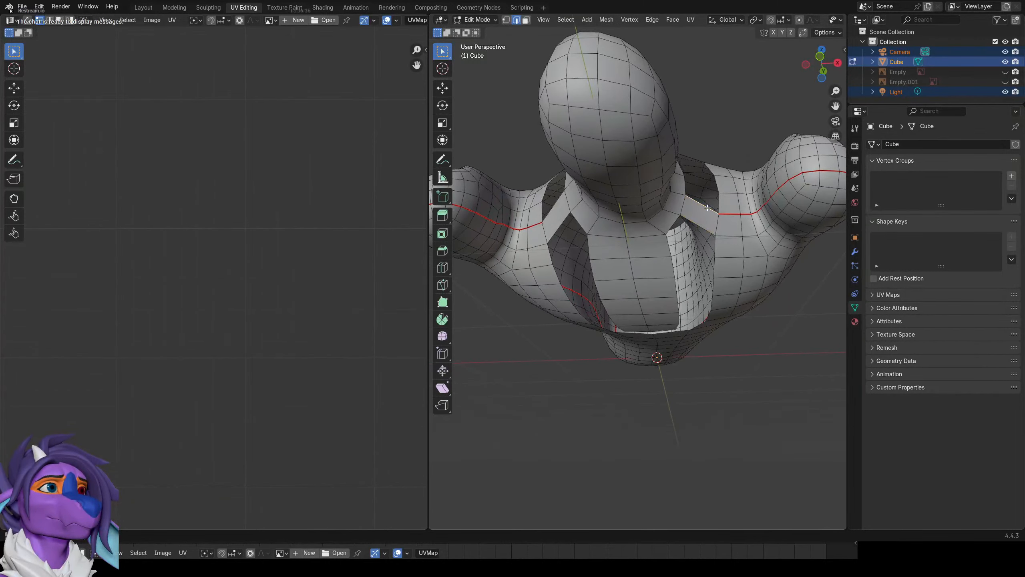
# Try to close the opening beside the middle toe's upper base with new faces, and undo the attempt.
pyautogui.moveTo(686, 258); pyautogui.dragTo(675, 311, button='middle')
pyautogui.moveTo(662, 218); pyautogui.dragTo(665, 254, button='middle')
pyautogui.click(694, 235)
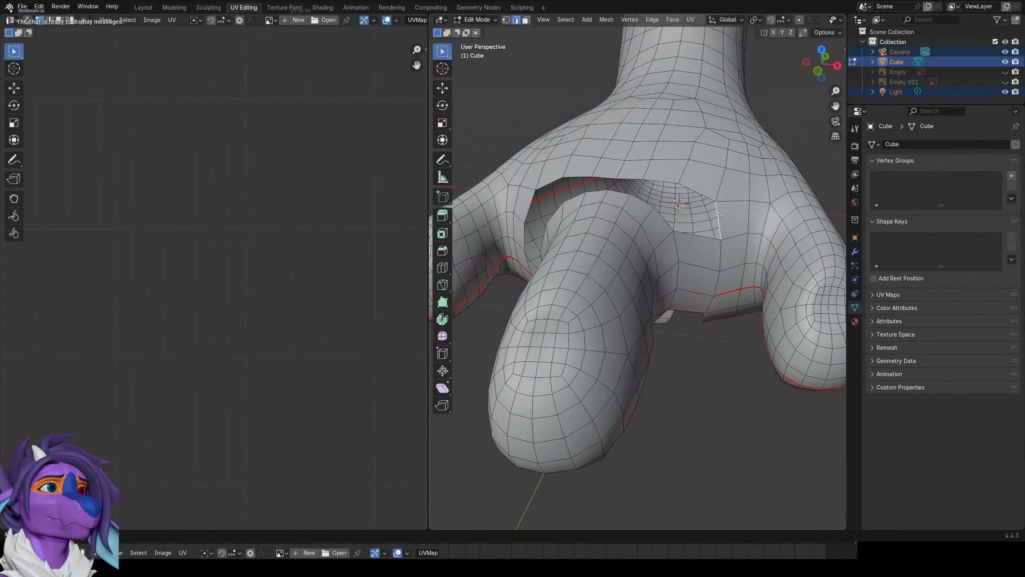
pyautogui.moveTo(719, 215); pyautogui.dragTo(670, 205, button='middle')
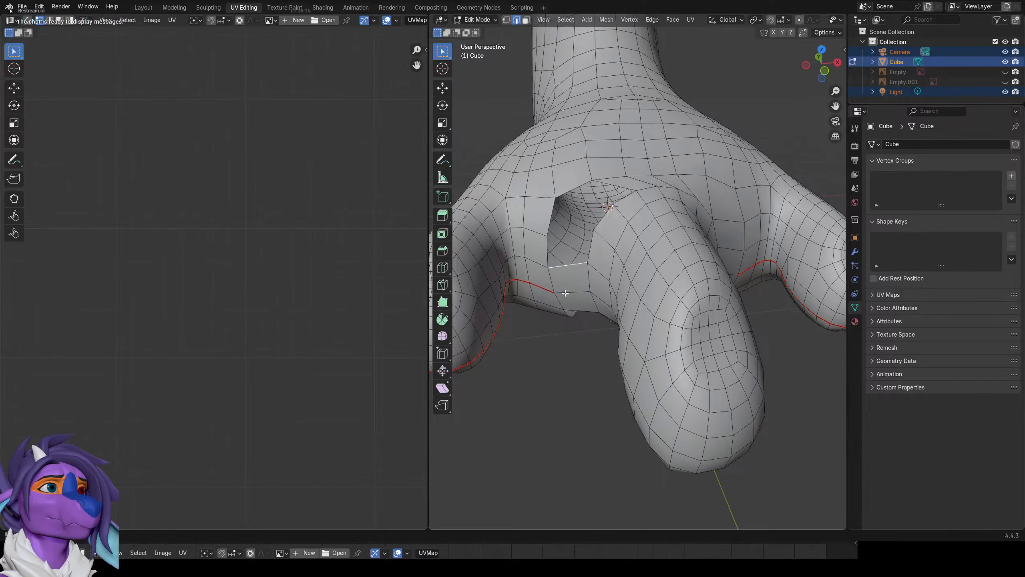
pyautogui.moveTo(566, 291); pyautogui.dragTo(646, 288, button='middle')
pyautogui.hotkey('ctrl', 'z')
pyautogui.hotkey('ctrl', 'z')
pyautogui.hotkey('ctrl', 'z')
pyautogui.hotkey('ctrl', 'z')
pyautogui.hotkey('ctrl', 'z')
pyautogui.hotkey('ctrl', 'z')
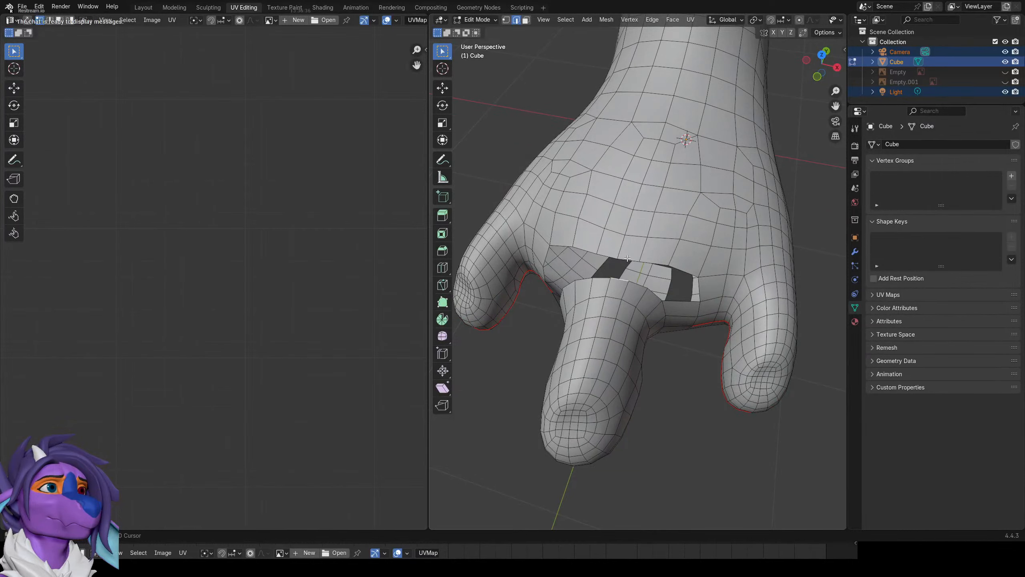
# Fill faces between the foot's top and the middle toe's base to join the toe to the foot.
pyautogui.click(615, 270)
pyautogui.press('f')
pyautogui.press('f')
pyautogui.moveTo(616, 270); pyautogui.dragTo(593, 304, button='middle')
pyautogui.click(637, 263)
pyautogui.press('f')
pyautogui.click(578, 292)
pyautogui.hotkey('ctrl', 'r')
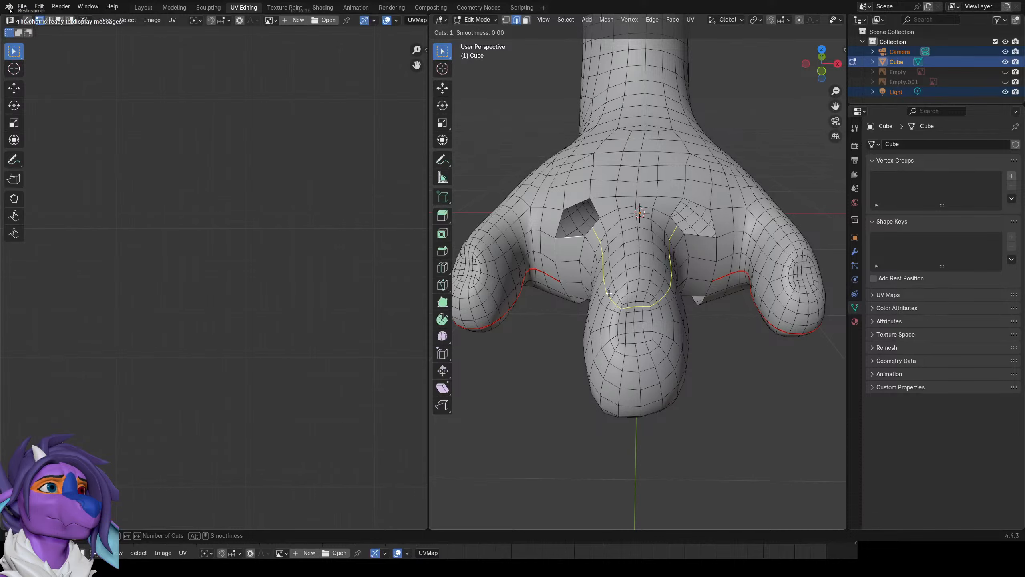
pyautogui.rightClick(608, 293)
# Add faces at the corner gap beside the middle toe's base to narrow the opening.
pyautogui.moveTo(609, 294); pyautogui.dragTo(590, 252, button='middle')
pyautogui.press('2')
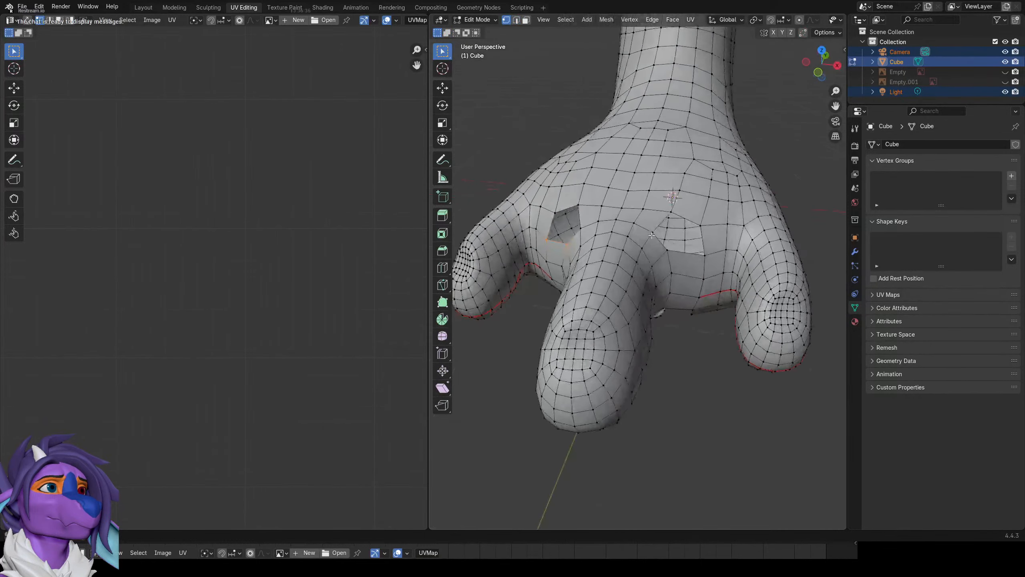
pyautogui.click(560, 248)
pyautogui.press('f')
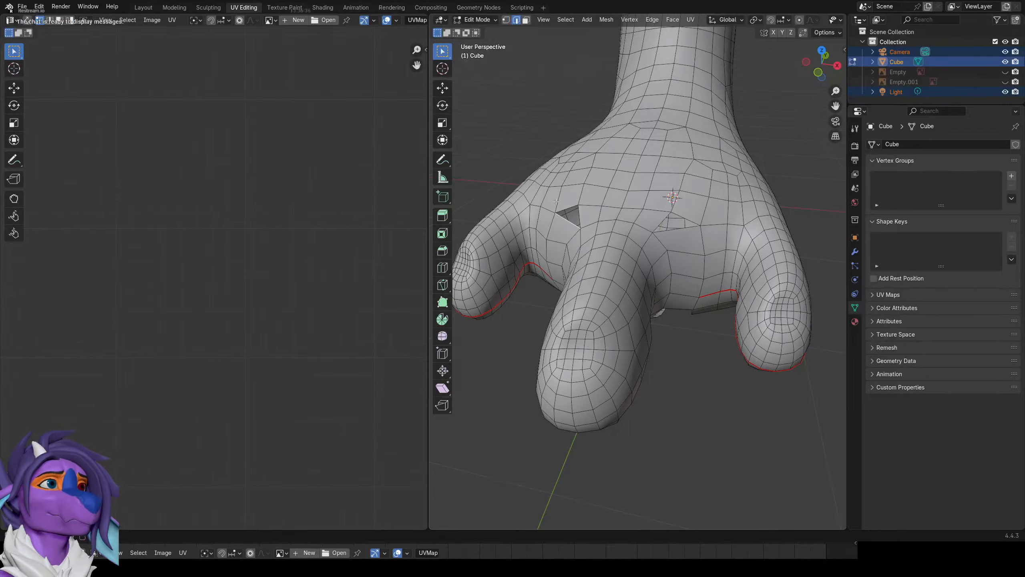
# Delete the unwanted vertices behind the middle toe on both sides, reopening the surface around the corner gaps.
pyautogui.moveTo(659, 314); pyautogui.dragTo(679, 336, button='middle')
pyautogui.scroll(1, 606, 262)
pyautogui.press('1')
pyautogui.scroll(-1, 583, 243)
pyautogui.click(584, 243)
pyautogui.moveTo(585, 243); pyautogui.dragTo(767, 235, button='middle')
pyautogui.scroll(1, 640, 216)
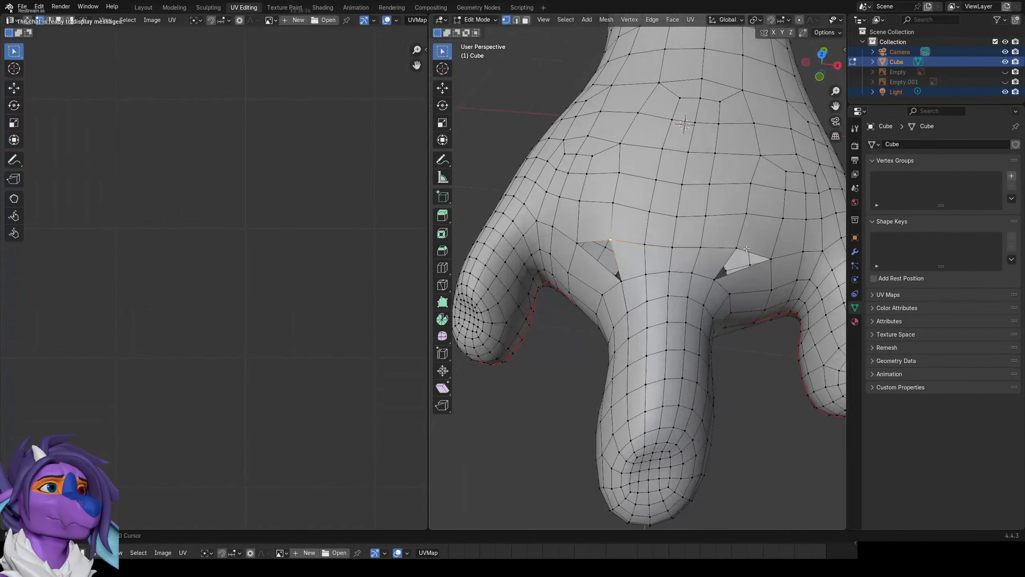
pyautogui.press('x')
pyautogui.click(779, 213)
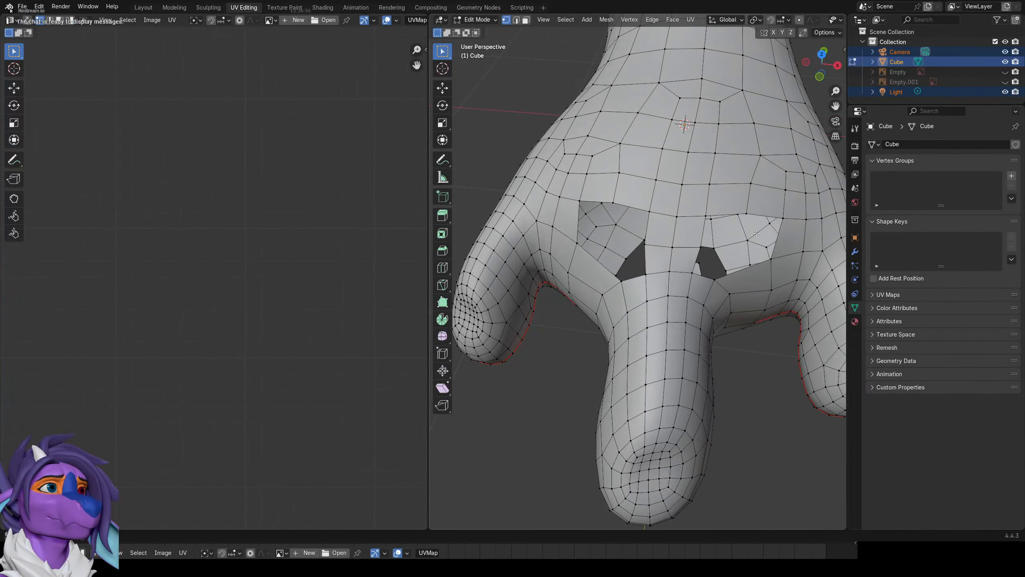
# Try filling the gaps on both sides of the middle toe's base with faces, and undo the fills.
pyautogui.click(707, 278)
pyautogui.press('f')
pyautogui.click(638, 279)
pyautogui.press('f')
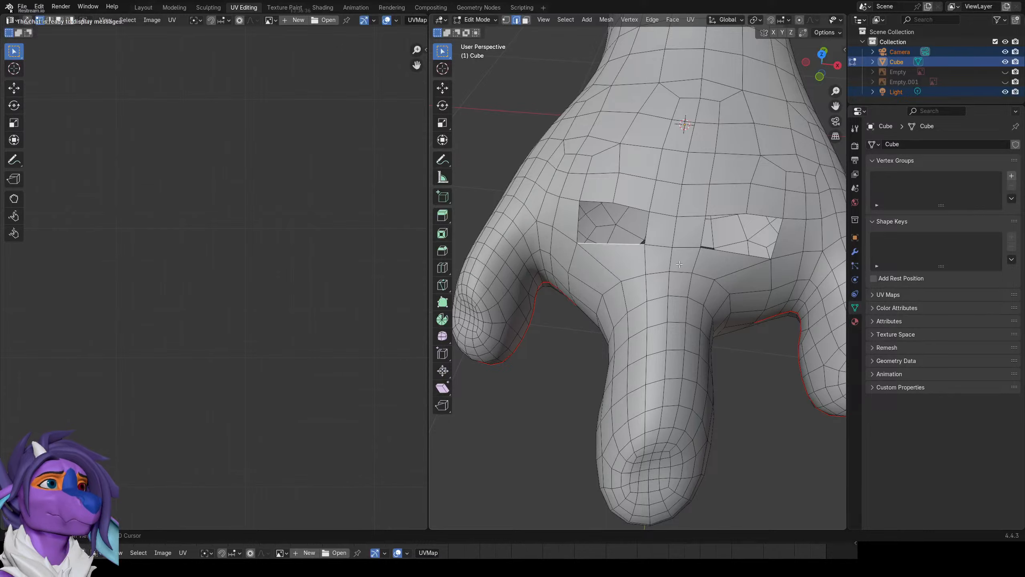
pyautogui.moveTo(646, 269)
pyautogui.keyDown('shift'); pyautogui.mouseDown(button='middle')
pyautogui.moveTo(587, 287)
pyautogui.moveTo(660, 272)
pyautogui.mouseUp(button='middle'); pyautogui.keyUp('shift')
pyautogui.scroll(-1, 661, 272)
pyautogui.hotkey('ctrl', 'z')
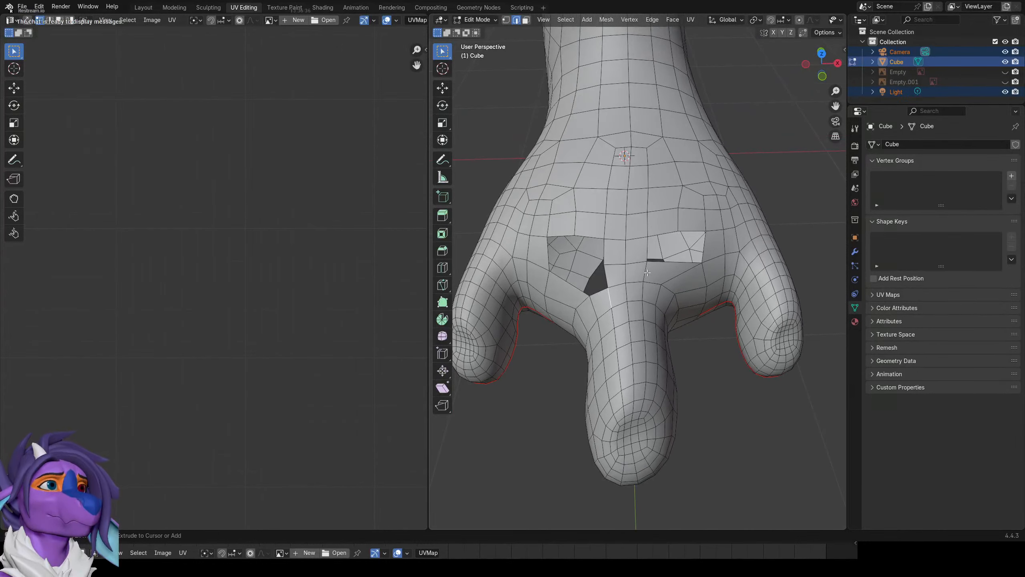
pyautogui.hotkey('ctrl', 'z')
# Fill the remaining gaps behind the middle toe with faces to close the foot's top.
pyautogui.scroll(3, 632, 269)
pyautogui.scroll(-3, 631, 269)
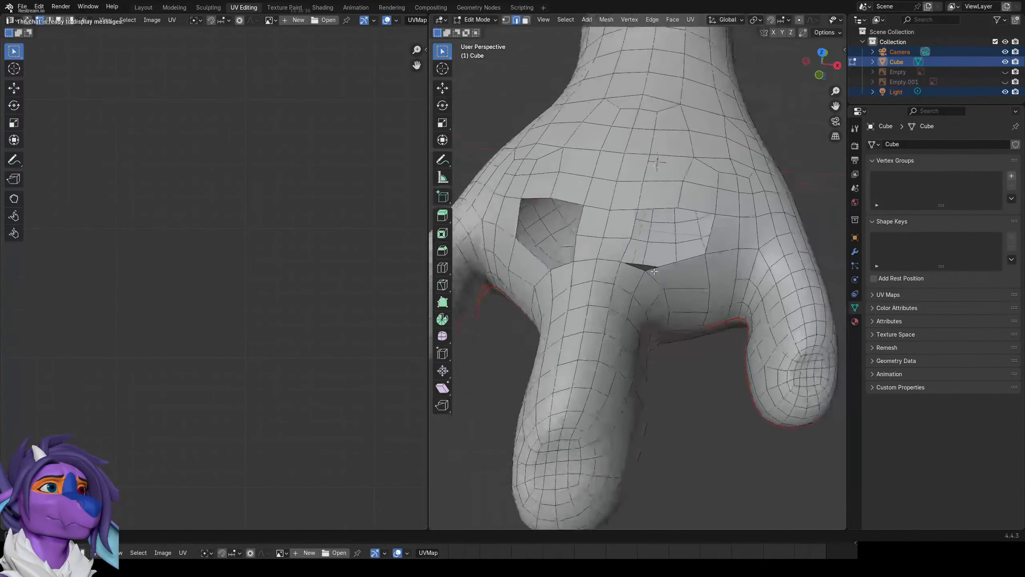
pyautogui.moveTo(632, 268); pyautogui.dragTo(661, 268, button='middle')
pyautogui.press('f')
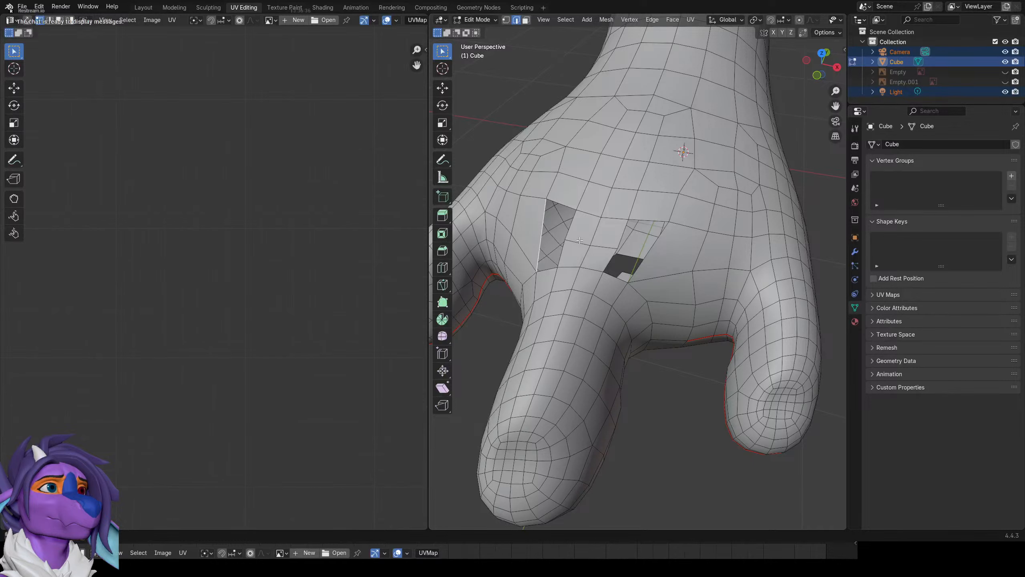
pyautogui.press('x')
pyautogui.click(552, 359)
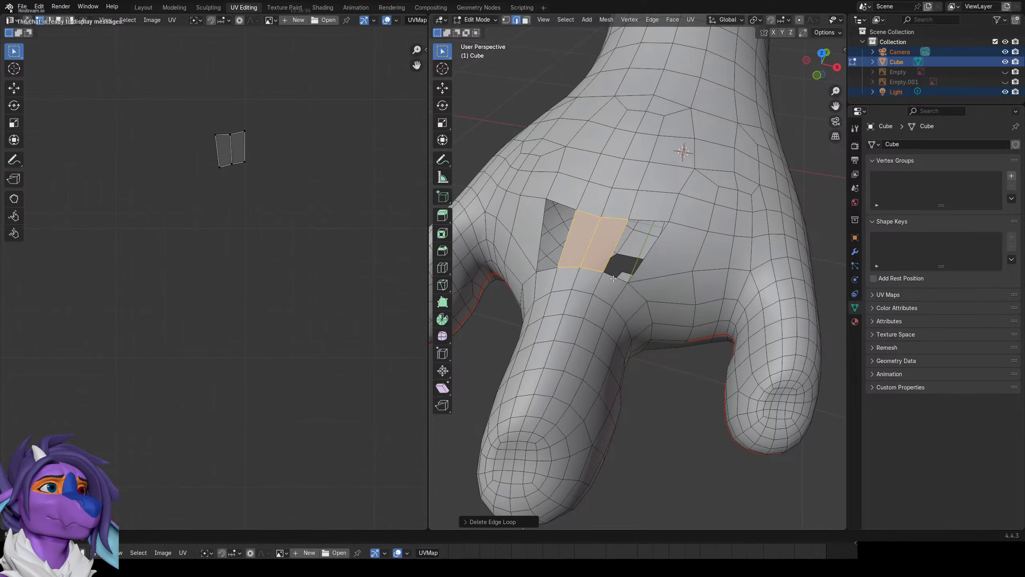
pyautogui.hotkey('ctrl', 'z')
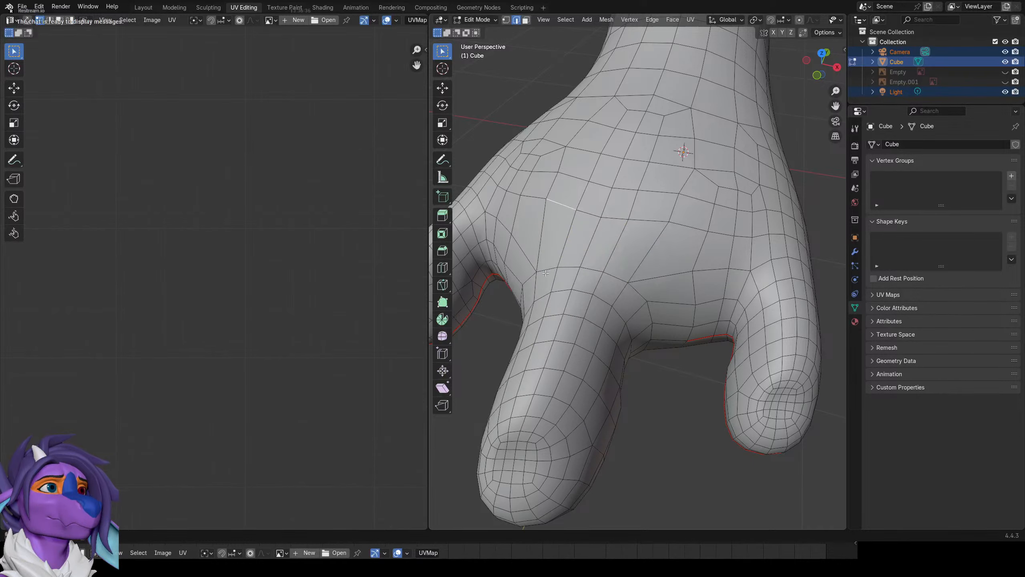
# Try filling the openings on both sides of the sole's centre strip with a run of faces.
pyautogui.moveTo(546, 273); pyautogui.dragTo(598, 283, button='middle')
pyautogui.scroll(-2, 598, 283)
pyautogui.press('1')
pyautogui.moveTo(610, 404); pyautogui.dragTo(650, 193, button='middle')
pyautogui.press('2')
pyautogui.scroll(3, 637, 220)
pyautogui.click(653, 194)
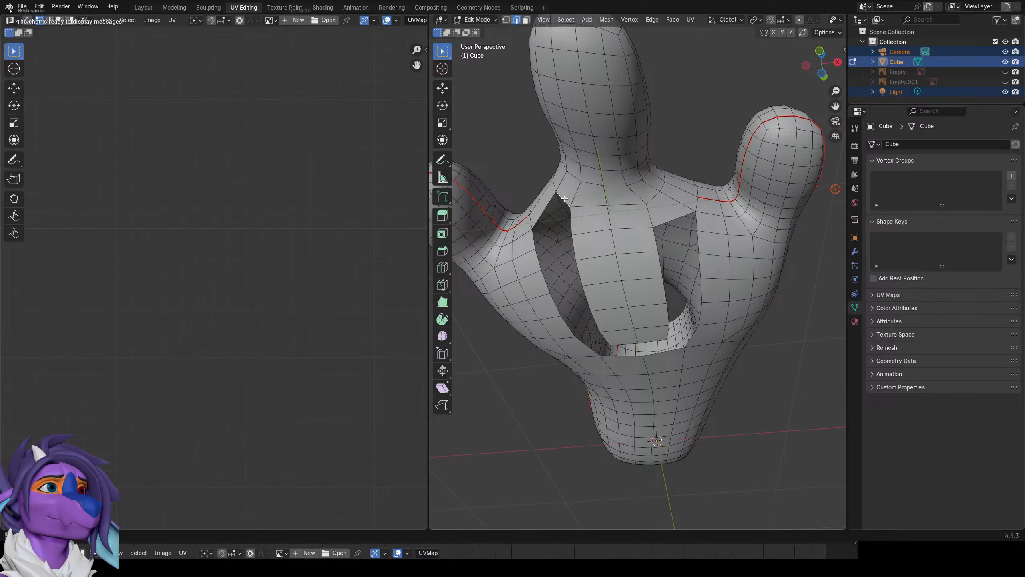
pyautogui.press('f')
pyautogui.press('f')
pyautogui.press('f')
pyautogui.press('f')
pyautogui.press('f')
pyautogui.press('f')
pyautogui.press('f')
pyautogui.press('f')
pyautogui.press('f')
pyautogui.press('f')
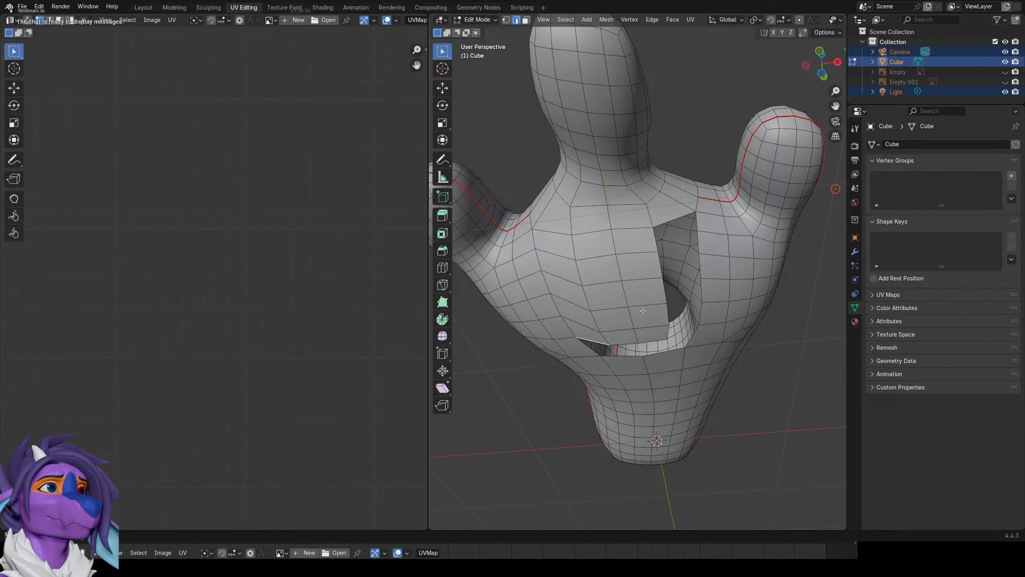
pyautogui.press('f')
# Undo the faces filled beside the sole's centre strip.
pyautogui.hotkey('ctrl', 'z')
pyautogui.hotkey('ctrl', 'z')
pyautogui.hotkey('ctrl', 'z')
pyautogui.hotkey('ctrl', 'z')
pyautogui.hotkey('ctrl', 'z')
pyautogui.hotkey('ctrl', 'z')
pyautogui.hotkey('ctrl', 'z')
pyautogui.hotkey('ctrl', 'z')
pyautogui.hotkey('ctrl', 'z')
pyautogui.hotkey('ctrl', 'z')
pyautogui.hotkey('ctrl', 'z')
pyautogui.hotkey('ctrl', 'z')
pyautogui.hotkey('ctrl', 'z')
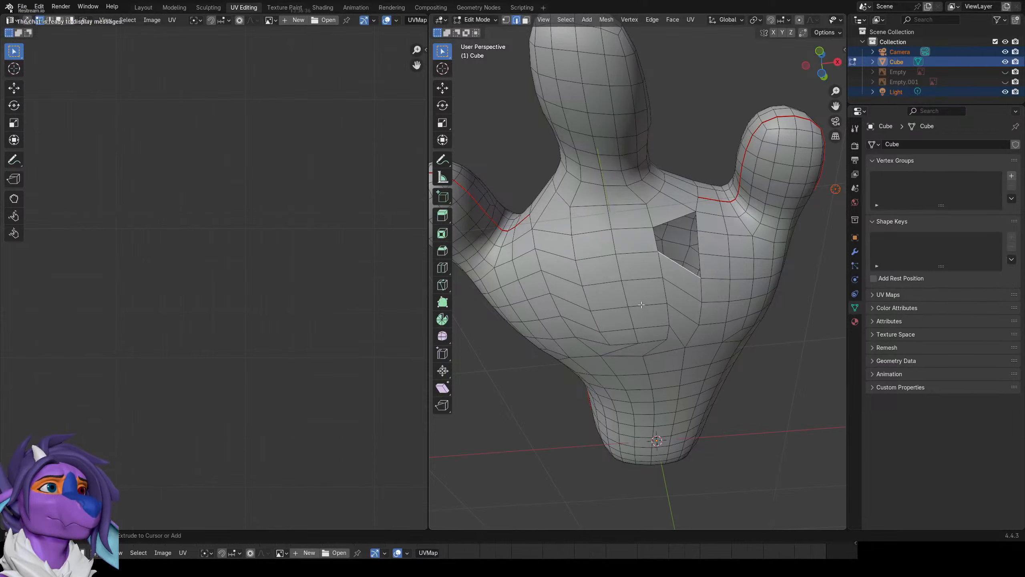
pyautogui.moveTo(537, 209); pyautogui.dragTo(611, 236, button='middle')
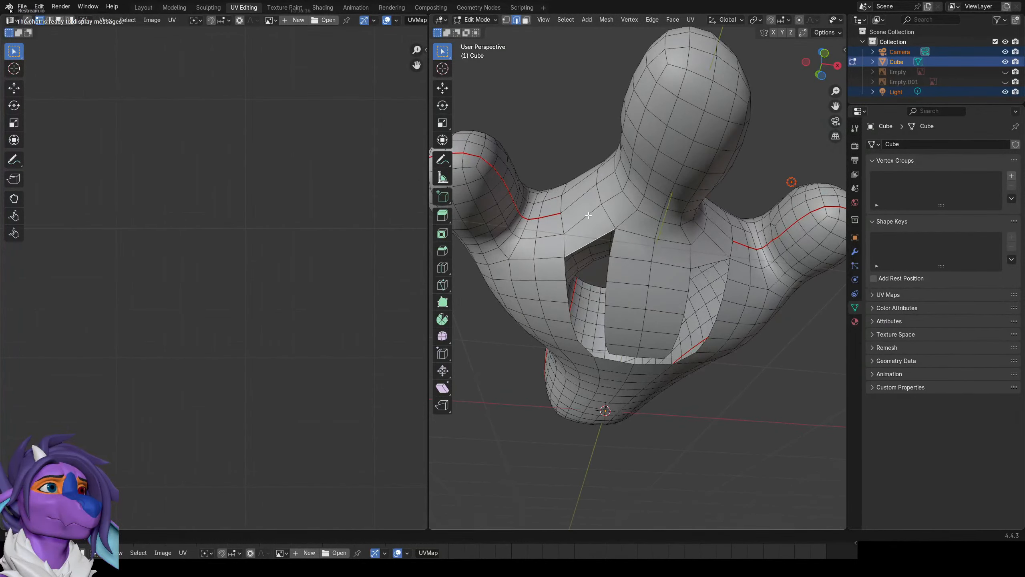
# Try filling the openings on both sides of the sole's centre strip with faces, deleting the stray face near its front corner.
pyautogui.press('f')
pyautogui.press('x')
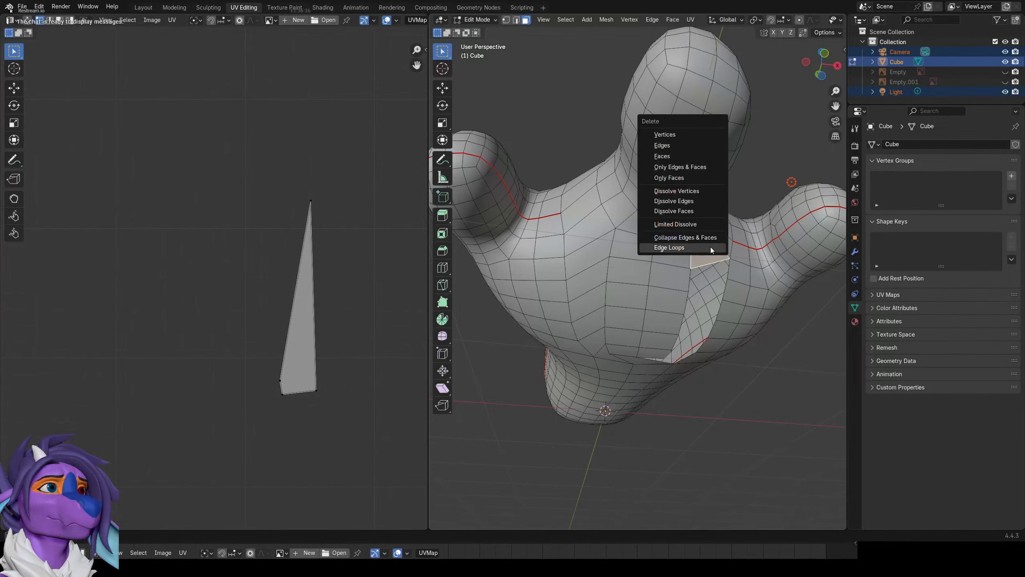
pyautogui.click(692, 153)
pyautogui.moveTo(681, 350); pyautogui.dragTo(662, 358, button='middle')
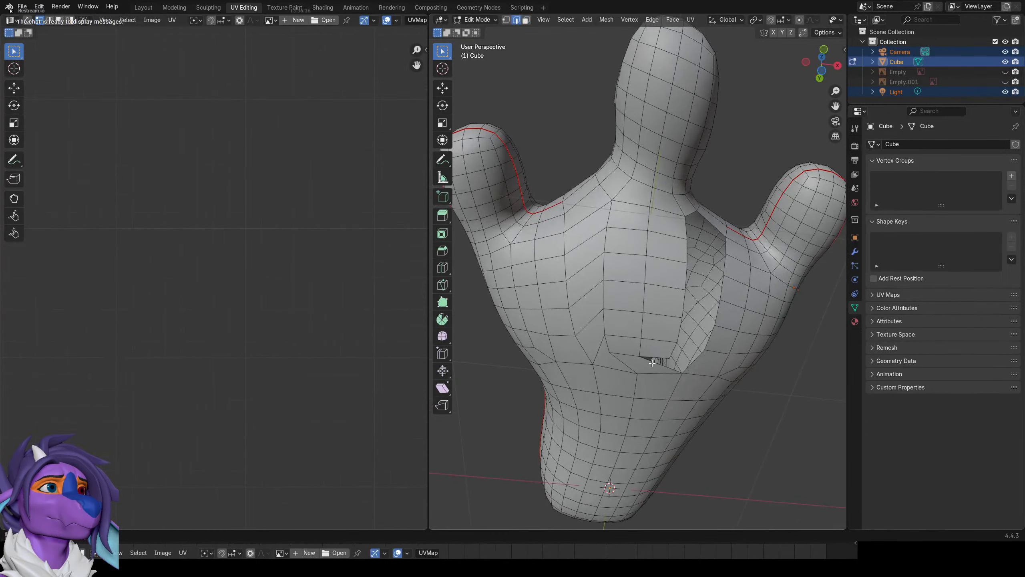
pyautogui.press('f')
pyautogui.press('f')
pyautogui.press('f')
pyautogui.moveTo(662, 303); pyautogui.dragTo(683, 222, button='middle')
pyautogui.scroll(-1, 650, 306)
# Undo the latest face fills beside the sole's centre strip.
pyautogui.hotkey('ctrl', 'z')
pyautogui.hotkey('ctrl', 'z')
pyautogui.hotkey('ctrl', 'z')
pyautogui.hotkey('ctrl', 'z')
pyautogui.scroll(1, 684, 215)
# Fill the long openings on both sides of the sole's centre strip with rows of faces from front to back.
pyautogui.click(683, 223)
pyautogui.press('f')
pyautogui.press('f')
pyautogui.press('f')
pyautogui.press('f')
pyautogui.press('f')
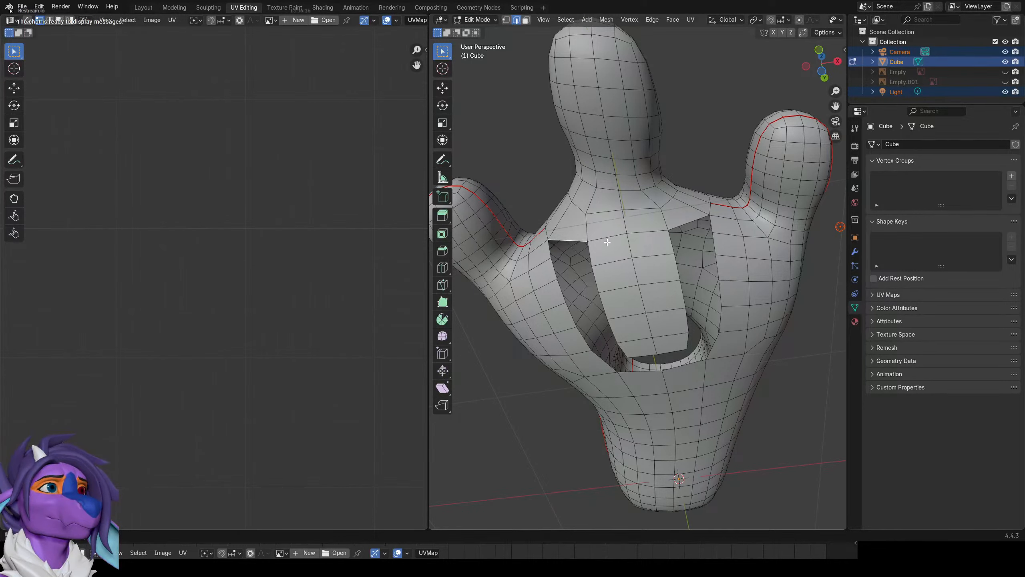
pyautogui.press('f')
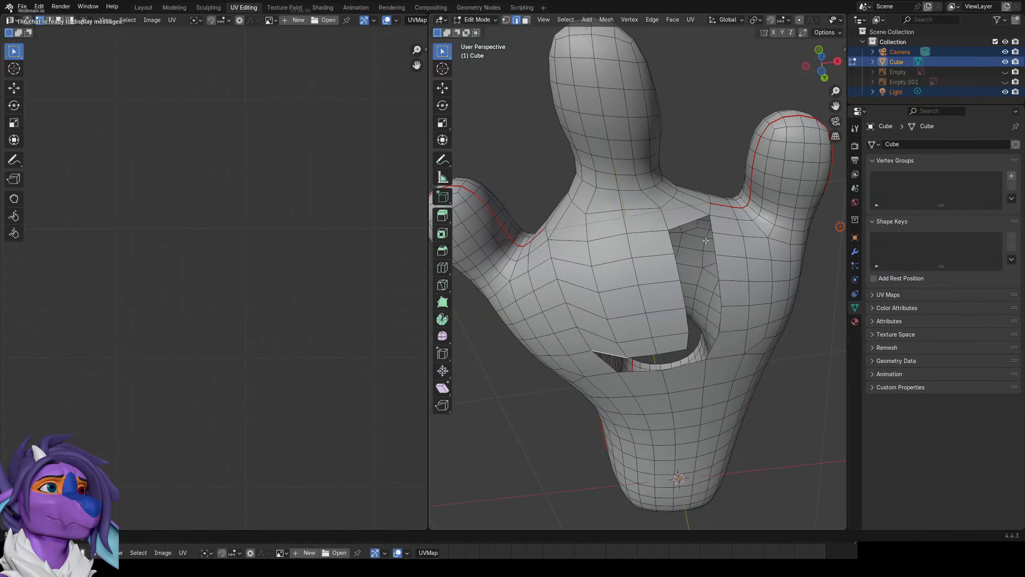
pyautogui.press('f')
pyautogui.press('f')
# Delete the uneven faces on the foot's top, one on each side behind the middle toe.
pyautogui.moveTo(688, 223); pyautogui.dragTo(593, 259, button='middle')
pyautogui.press('3')
pyautogui.click(678, 249)
pyautogui.click(553, 260)
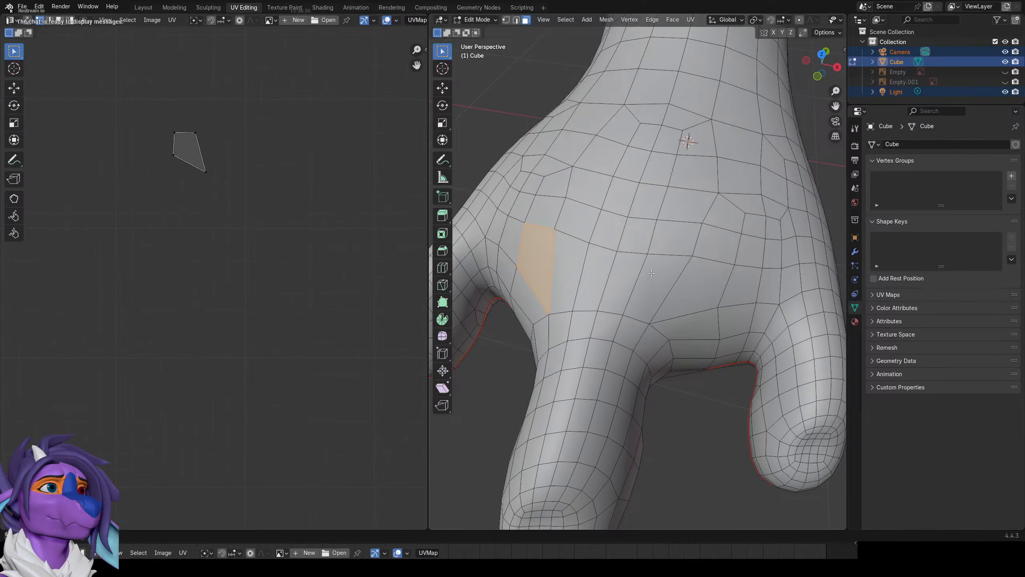
pyautogui.keyDown('shift'); pyautogui.click(691, 289); pyautogui.keyUp('shift')
pyautogui.moveTo(691, 289); pyautogui.dragTo(731, 264, button='middle')
pyautogui.press('x')
pyautogui.click(690, 248)
# Add a loop cut through the faces beside the top holes and merge the loose vertices at the hole's edge.
pyautogui.hotkey('ctrl', 'r')
pyautogui.click(671, 227)
pyautogui.click(671, 227)
pyautogui.press('1')
pyautogui.press('m')
pyautogui.click(692, 256)
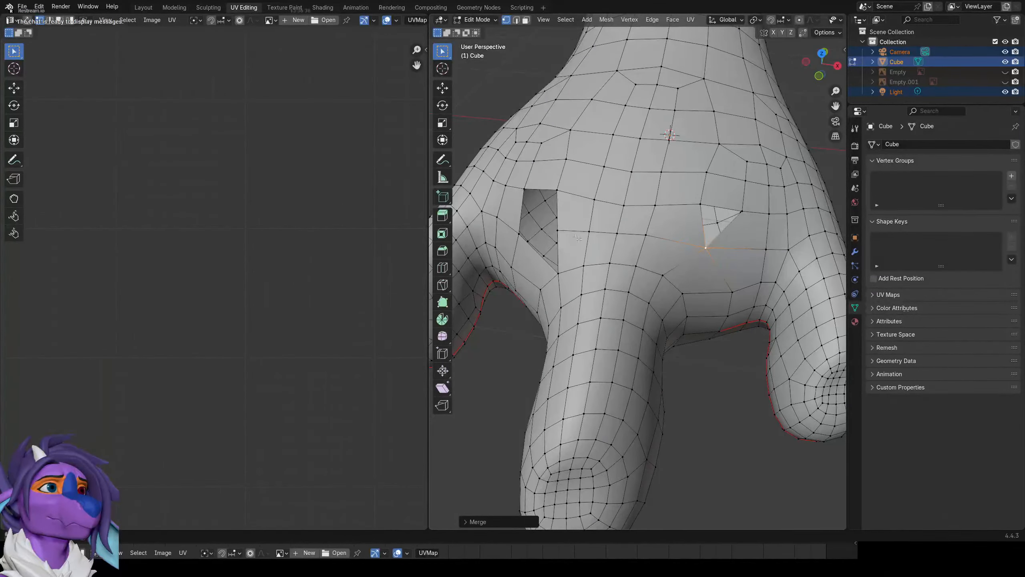
# Try adding another loop cut beside the middle toe's base.
pyautogui.moveTo(524, 240); pyautogui.dragTo(717, 187, button='middle')
pyautogui.hotkey('ctrl', 'r')
pyautogui.click(702, 233)
pyautogui.hotkey('ctrl', 'z')
# Delete the faces on both sides of the middle toe's base and add a loop cut through the neighbouring faces.
pyautogui.press('3')
pyautogui.moveTo(664, 238); pyautogui.dragTo(697, 219, button='middle')
pyautogui.click(584, 195)
pyautogui.keyDown('shift'); pyautogui.click(700, 198); pyautogui.keyUp('shift')
pyautogui.press('x')
pyautogui.click(701, 197)
pyautogui.hotkey('ctrl', 'r')
pyautogui.doubleClick(705, 188)
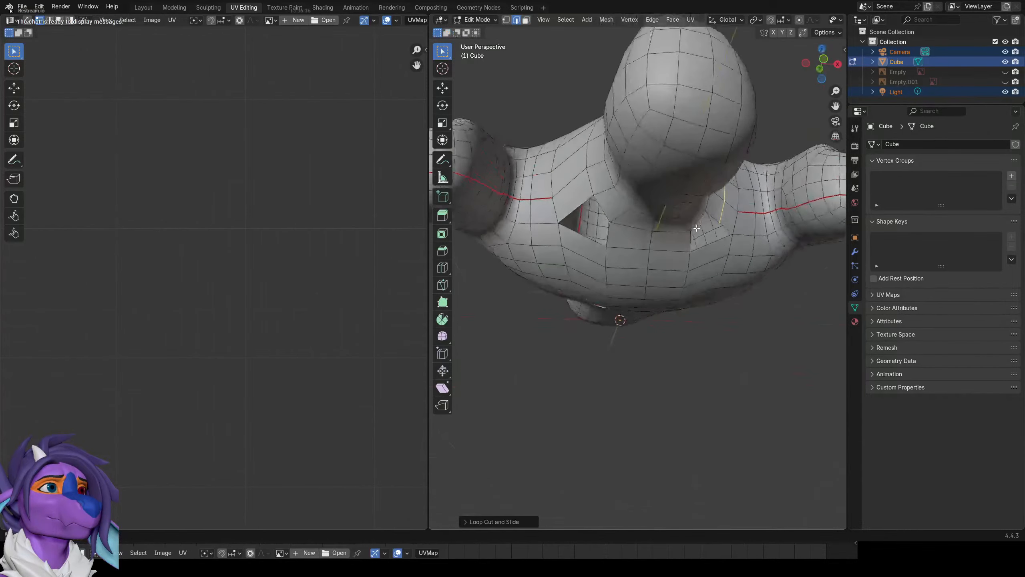
pyautogui.hotkey('ctrl', 'r')
pyautogui.press('Escape')
# Extrude the vertices on the front edge of both top holes and move them into the openings.
pyautogui.moveTo(572, 189); pyautogui.dragTo(578, 250, button='middle')
pyautogui.press('1')
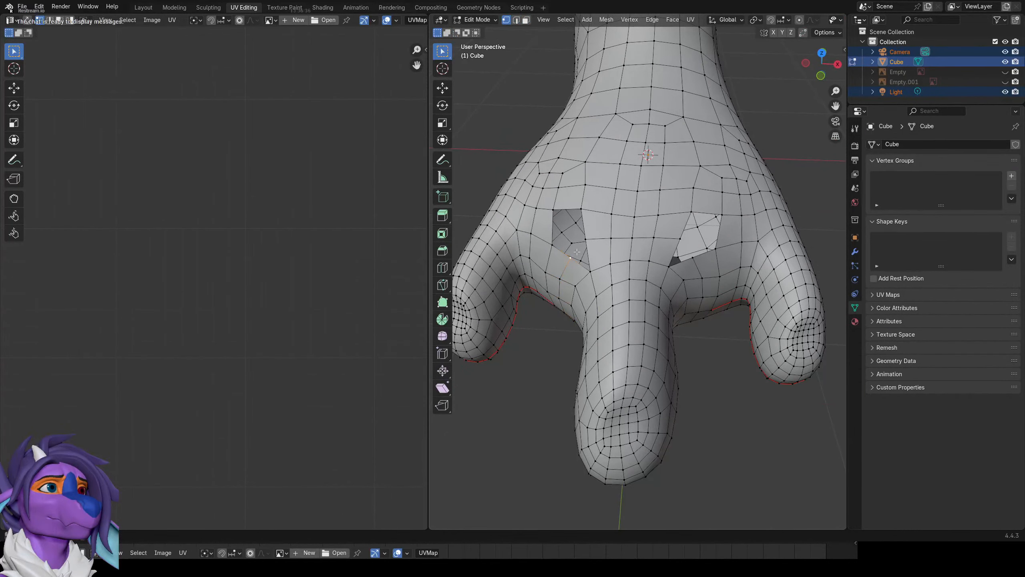
pyautogui.press('e')
pyautogui.click(695, 258)
pyautogui.press('g')
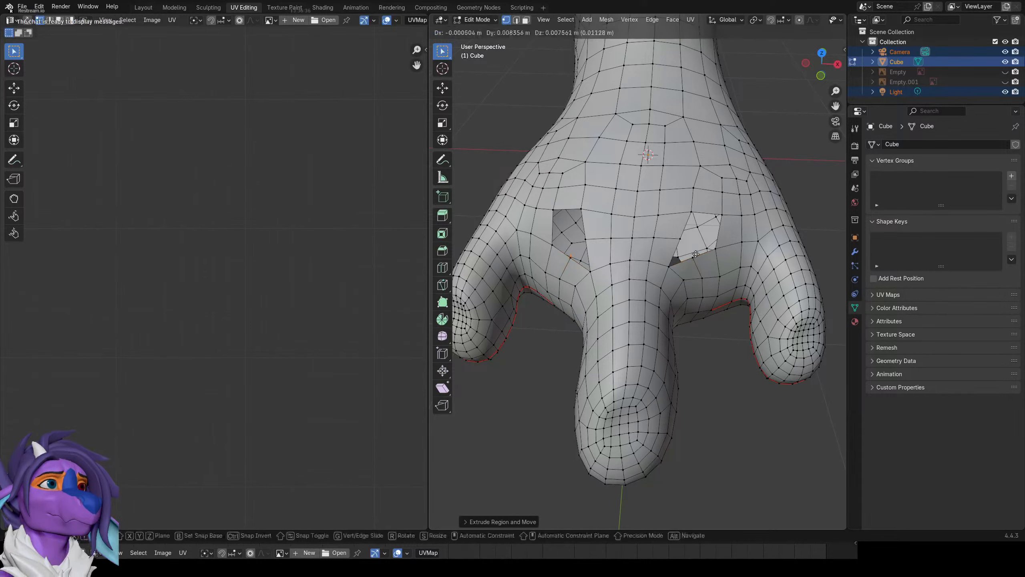
pyautogui.press('z')
pyautogui.click(690, 257)
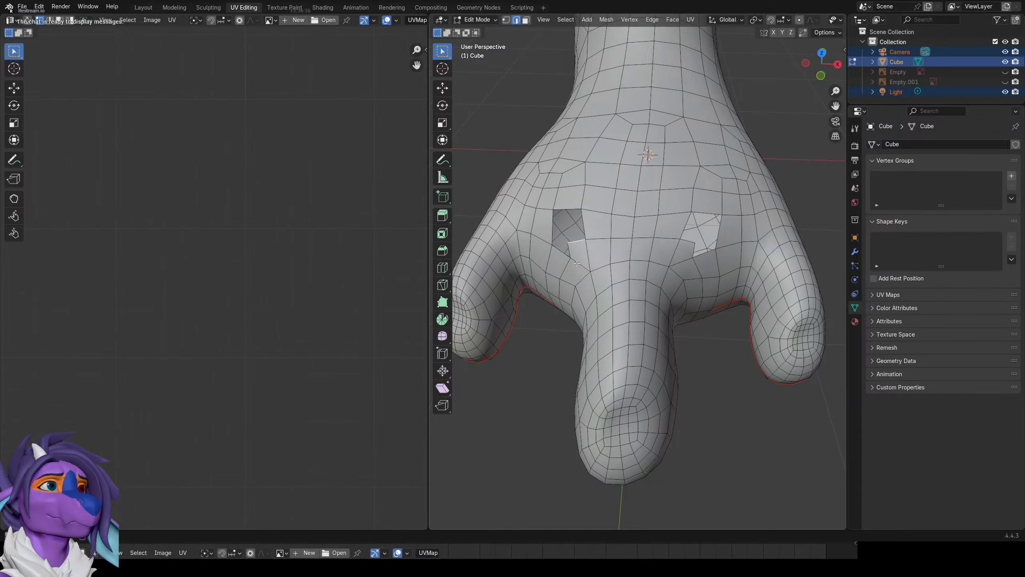
# Fill both holes on the foot's top with faces and smooth the row of vertices running across behind the middle toe.
pyautogui.press('f')
pyautogui.press('f')
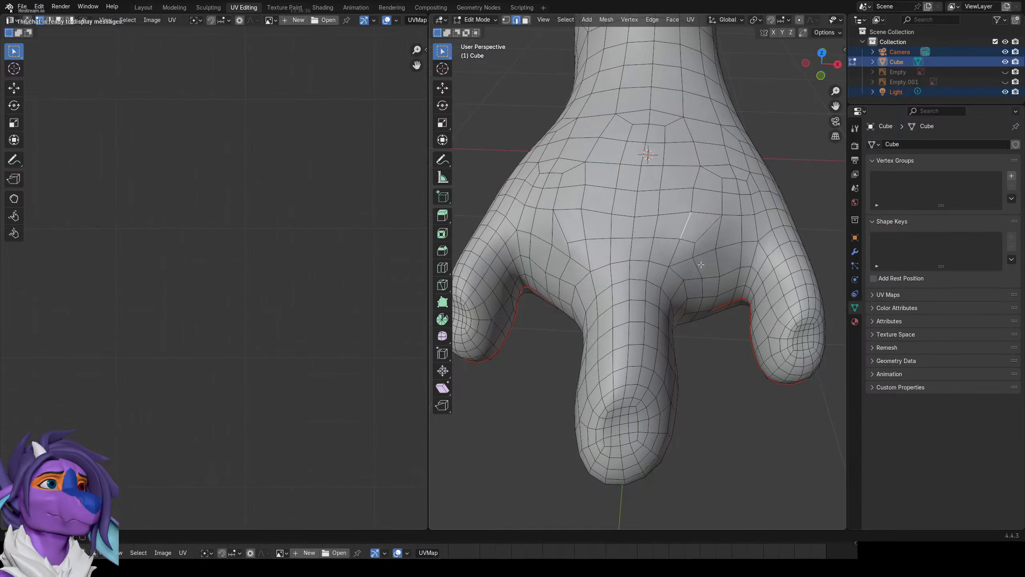
pyautogui.press('1')
pyautogui.rightClick(722, 238)
pyautogui.click(722, 236)
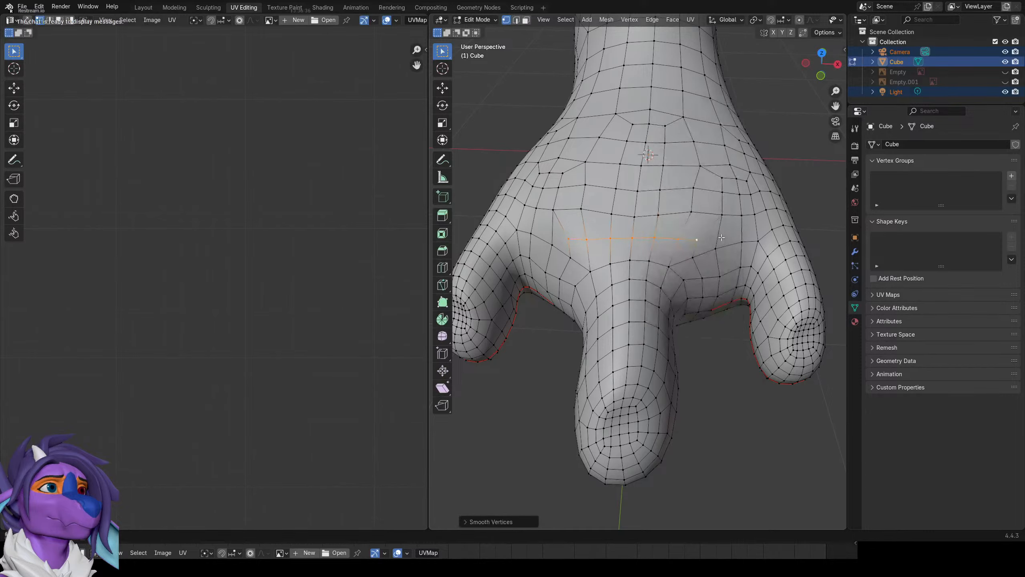
# Fill the diamond gaps under the middle toe's base and the slot at the rear of the sole's centre strip with faces.
pyautogui.moveTo(721, 237); pyautogui.dragTo(692, 181, button='middle')
pyautogui.scroll(1, 703, 262)
pyautogui.click(697, 257)
pyautogui.scroll(3, 662, 252)
pyautogui.scroll(-3, 675, 259)
pyautogui.scroll(2, 691, 181)
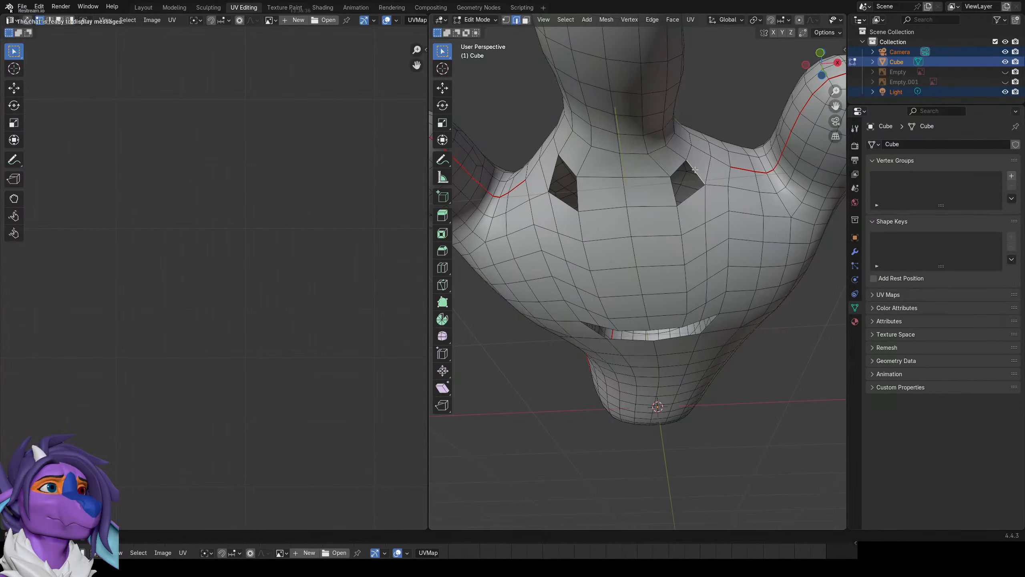
pyautogui.press('f')
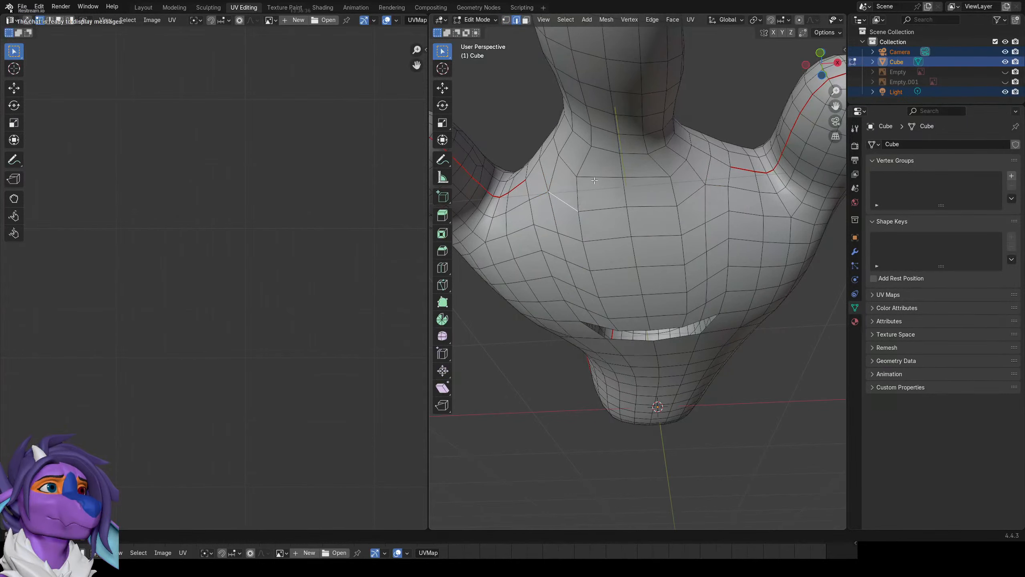
pyautogui.moveTo(594, 181); pyautogui.dragTo(566, 272, button='middle')
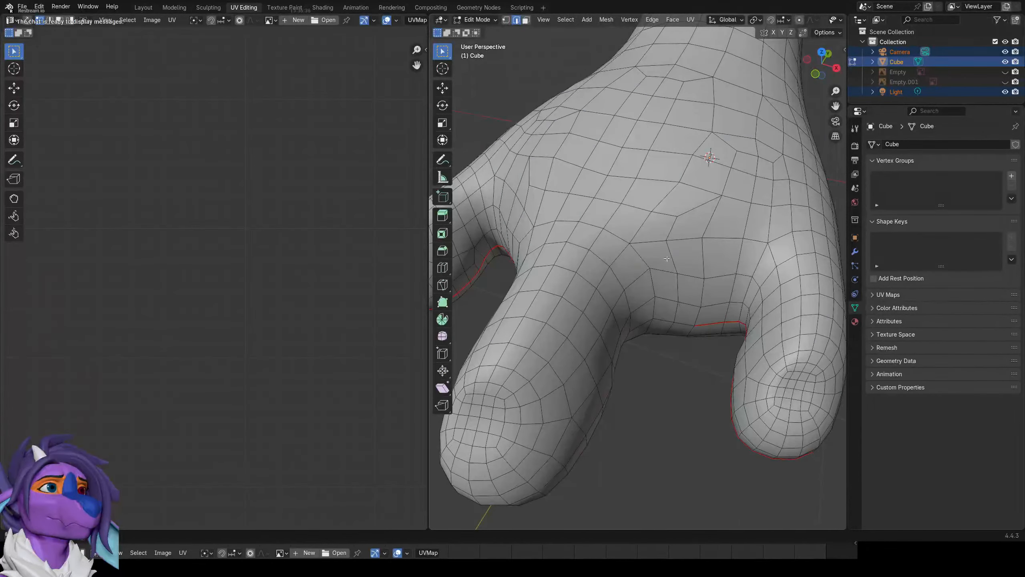
pyautogui.moveTo(667, 259); pyautogui.dragTo(682, 121, button='middle')
pyautogui.scroll(-1, 681, 122)
pyautogui.keyDown('shift'); pyautogui.moveTo(683, 301); pyautogui.dragTo(643, 273, button='middle'); pyautogui.keyUp('shift')
pyautogui.scroll(2, 643, 274)
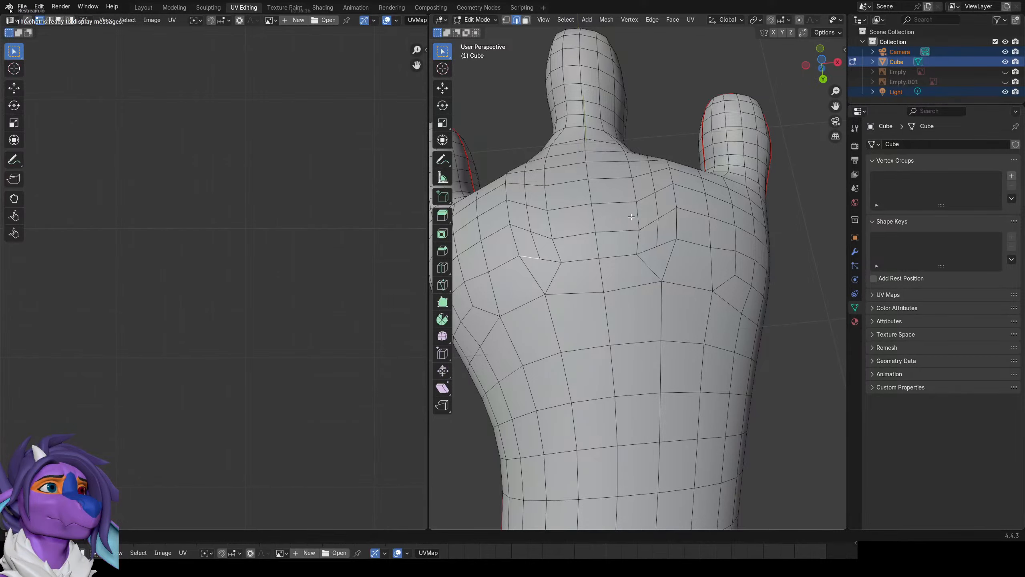
# Remove the lengthwise edge loops running along both sides of the sole's centre strip.
pyautogui.press('1')
pyautogui.moveTo(632, 217); pyautogui.dragTo(652, 260, button='middle')
pyautogui.keyDown('alt'); pyautogui.click(653, 260); pyautogui.keyUp('alt')
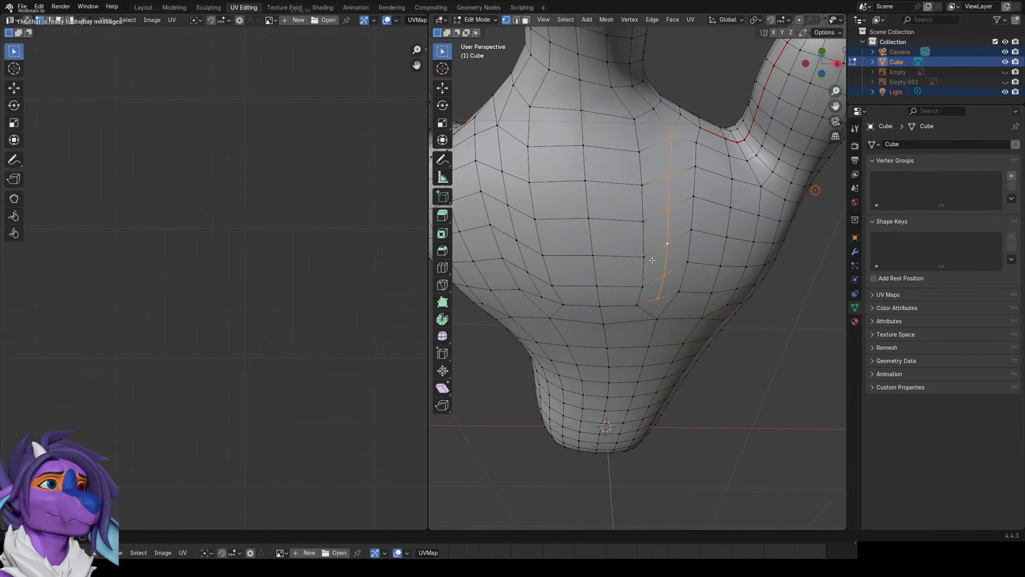
pyautogui.moveTo(536, 288); pyautogui.dragTo(598, 115, button='middle')
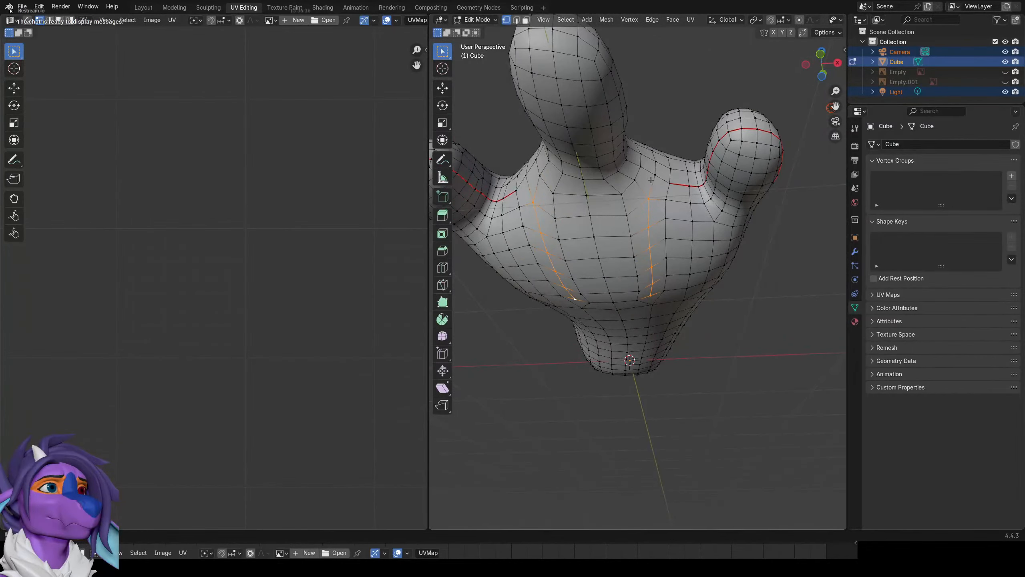
pyautogui.moveTo(652, 180); pyautogui.dragTo(713, 267, button='middle')
pyautogui.keyDown('ctrl'); pyautogui.click(588, 228); pyautogui.keyUp('ctrl')
pyautogui.hotkey('ctrl', 'z')
pyautogui.hotkey('ctrl', 'shift', 'z')
pyautogui.hotkey('ctrl', 'z')
pyautogui.press('x')
pyautogui.click(662, 325)
# Delete the leftover edge loops in the triangulated faces on both sides of the middle toe's base.
pyautogui.press('2')
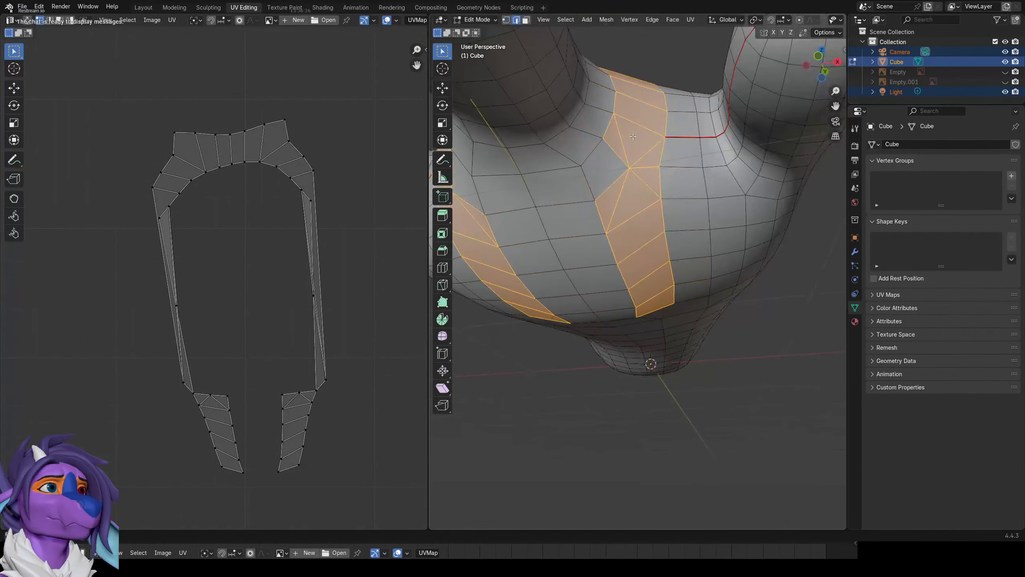
pyautogui.click(637, 150)
pyautogui.moveTo(634, 137); pyautogui.dragTo(532, 124, button='middle')
pyautogui.press('x')
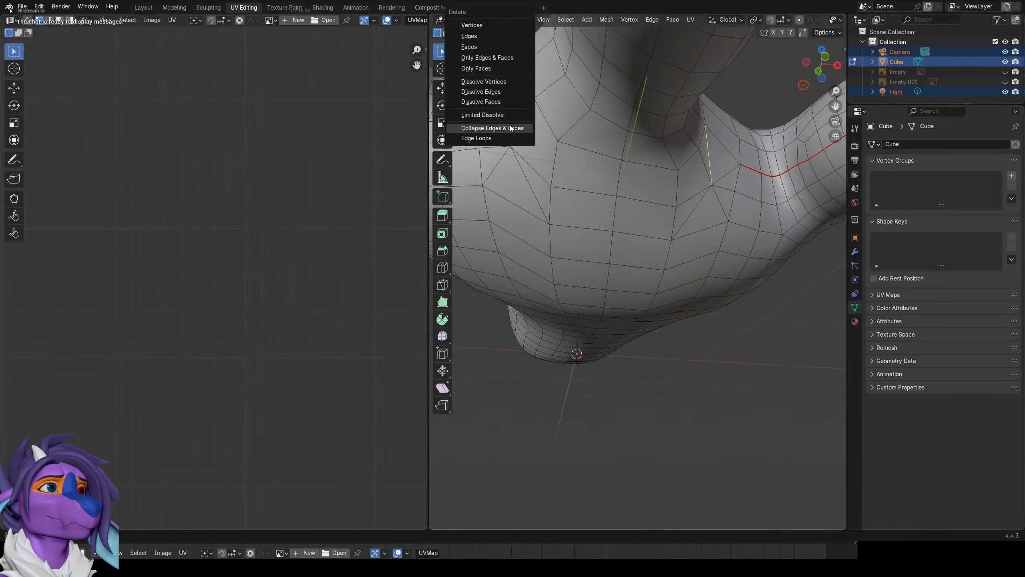
pyautogui.click(503, 138)
# Merge the extra vertices on both sides of the sole just behind the middle toe.
pyautogui.press('1')
pyautogui.click(501, 141)
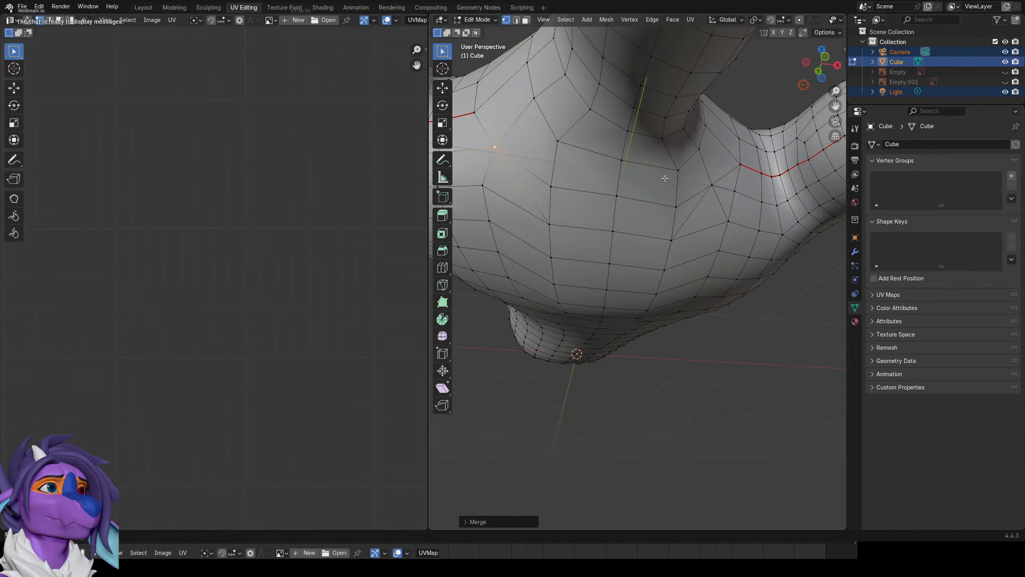
pyautogui.moveTo(665, 178); pyautogui.dragTo(676, 155, button='middle')
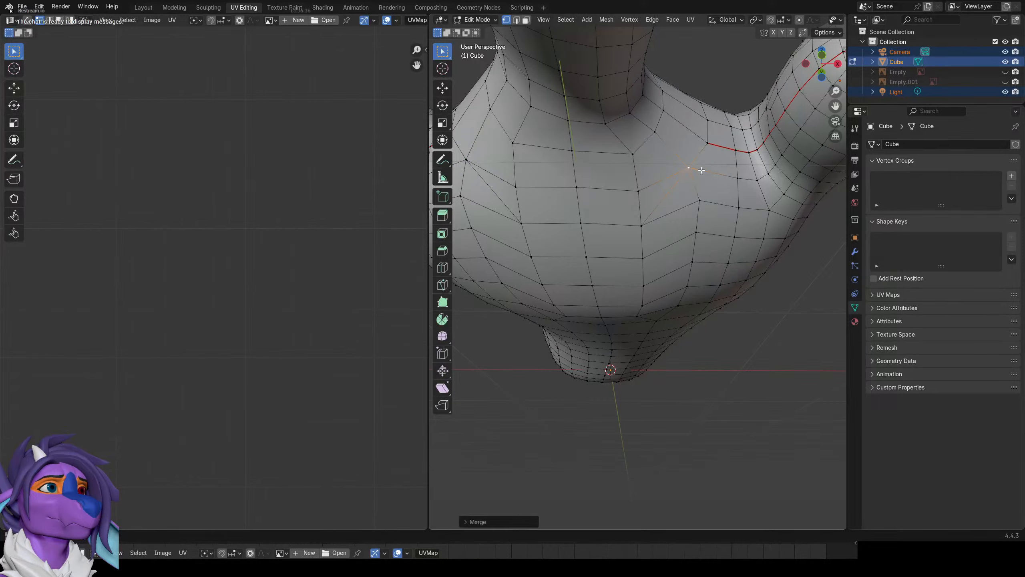
pyautogui.scroll(-2, 702, 170)
pyautogui.moveTo(701, 170); pyautogui.dragTo(668, 140, button='middle')
# Delete the diagonal edge loops between the middle toe's base and the side toes on the sole.
pyautogui.hotkey('ctrl', 'r')
pyautogui.press('Escape')
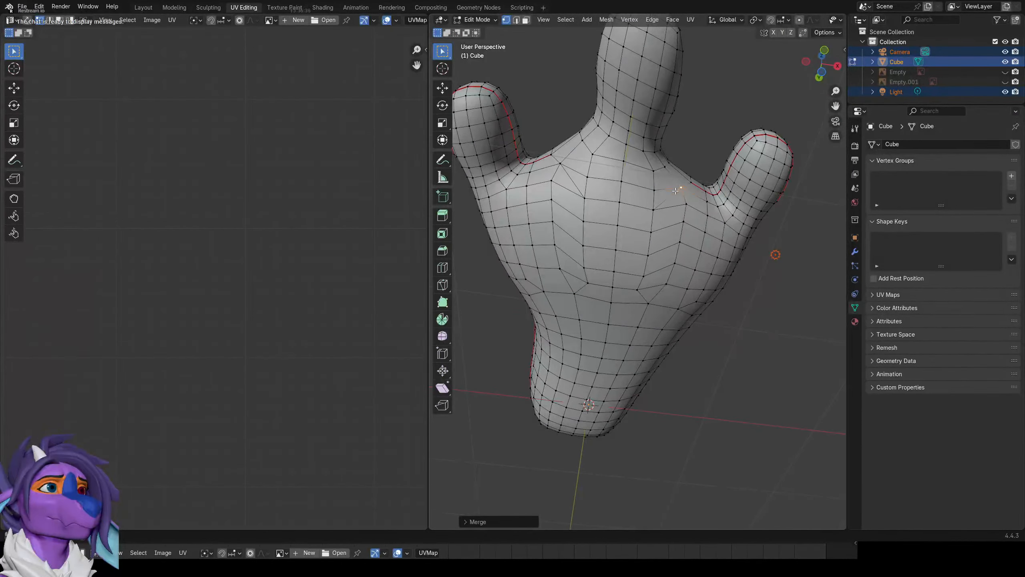
pyautogui.press('x')
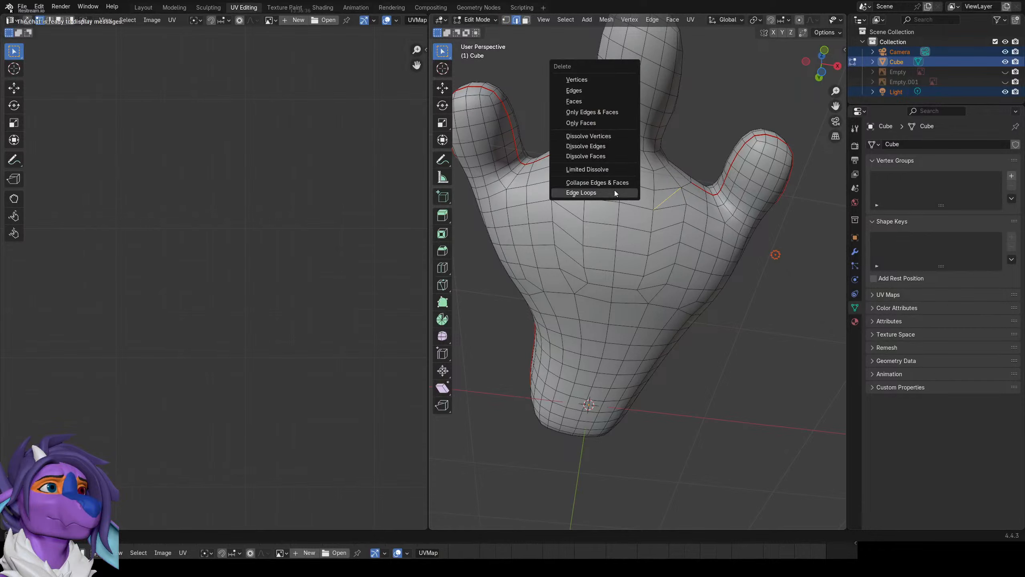
pyautogui.click(615, 192)
# Scale in the short edge row at the rear of the sole's centre strip and smooth the sole's vertices.
pyautogui.press('s')
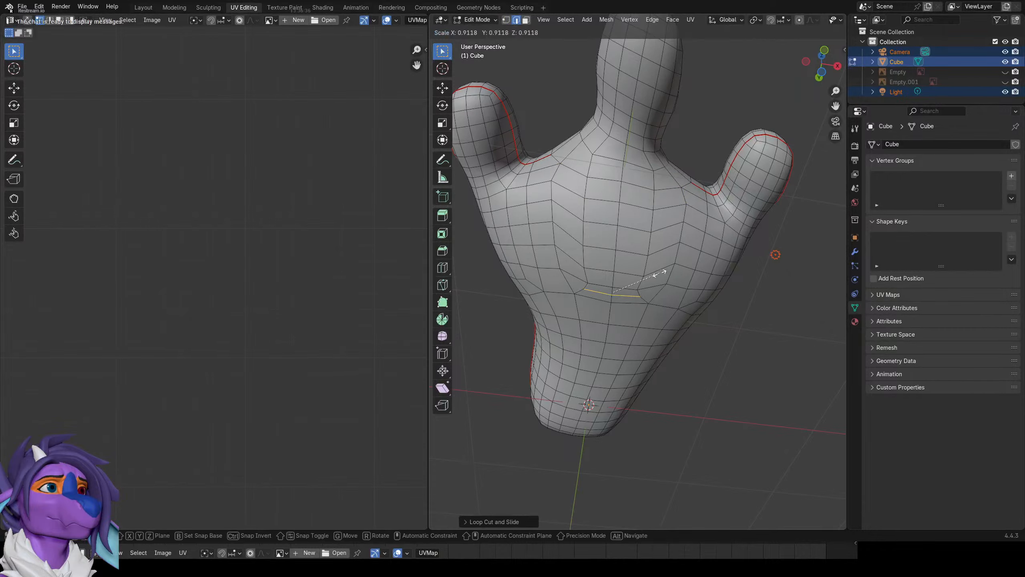
pyautogui.click(661, 275)
pyautogui.moveTo(661, 275); pyautogui.dragTo(653, 242, button='middle')
pyautogui.rightClick(674, 214)
pyautogui.click(668, 214)
# Mark the edges running along the toes and foot sides as a seam and unwrap the whole mesh.
pyautogui.scroll(-4, 667, 234)
pyautogui.hotkey('ctrl', 'e')
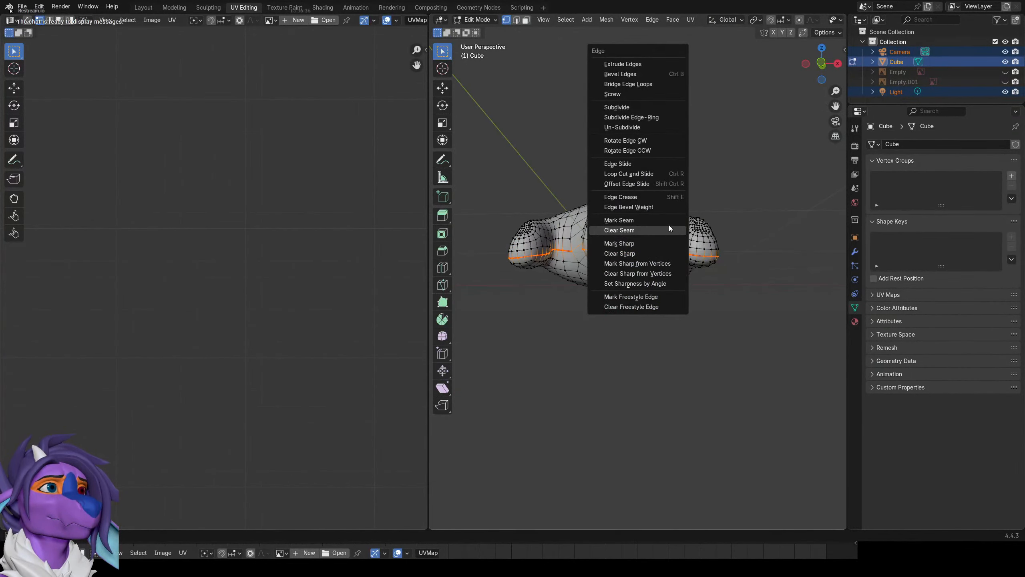
pyautogui.click(668, 221)
pyautogui.press('a')
pyautogui.press('u')
pyautogui.click(666, 220)
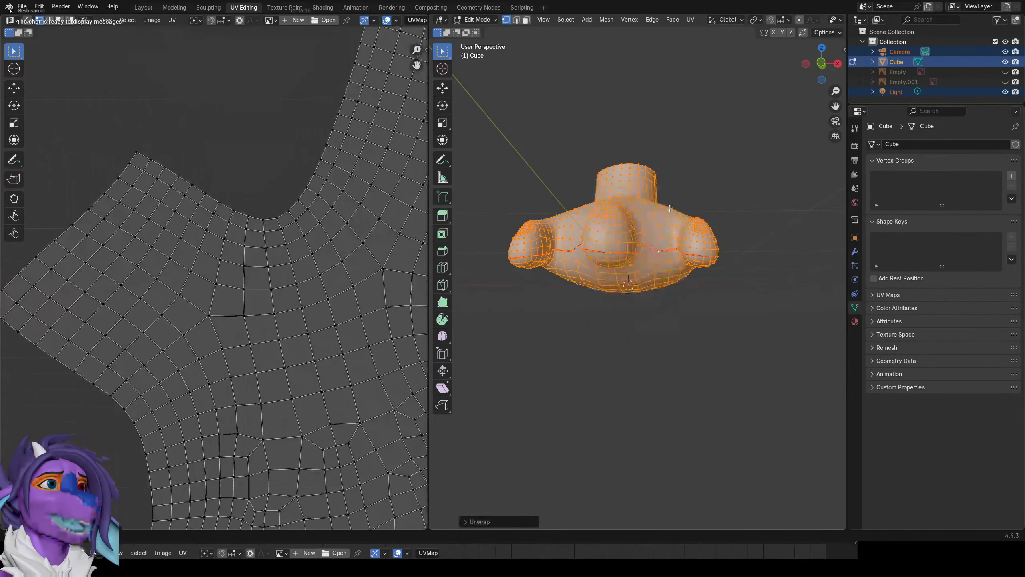
pyautogui.scroll(-6, 77, 222)
pyautogui.scroll(2, 248, 266)
pyautogui.scroll(1, 662, 214)
# Select the seam loop around the foot's side together with the vertical seam up the ankle.
pyautogui.press('Tab')
pyautogui.moveTo(662, 214); pyautogui.dragTo(625, 152, button='middle')
pyautogui.press('Tab')
pyautogui.scroll(1, 658, 268)
pyautogui.hotkey('alt', 'a')
pyautogui.keyDown('alt'); pyautogui.click(646, 229); pyautogui.keyUp('alt')
pyautogui.scroll(2, 661, 265)
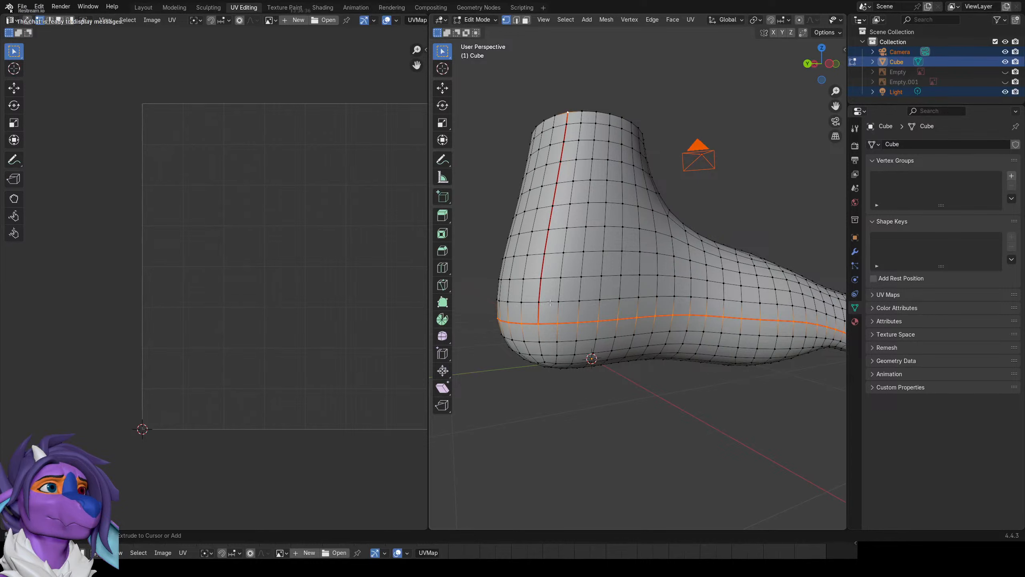
pyautogui.keyDown('ctrl'); pyautogui.click(538, 302); pyautogui.keyUp('ctrl')
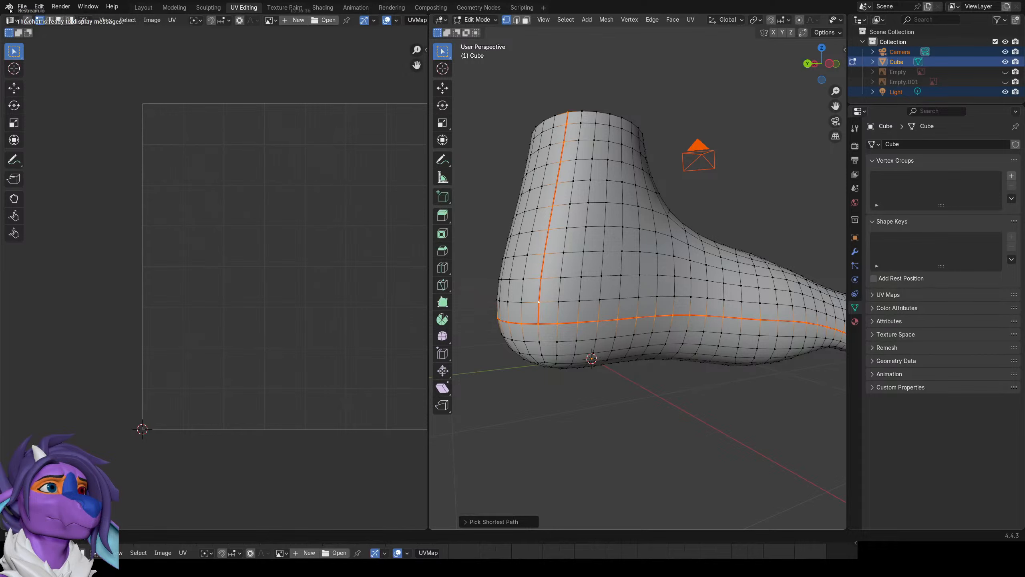
# Examine the foot's smooth surface from several angles, comparing it with and without the editing wireframe.
pyautogui.moveTo(538, 302); pyautogui.dragTo(759, 329, button='middle')
pyautogui.press('Tab')
pyautogui.press('Tab')
pyautogui.press('Tab')
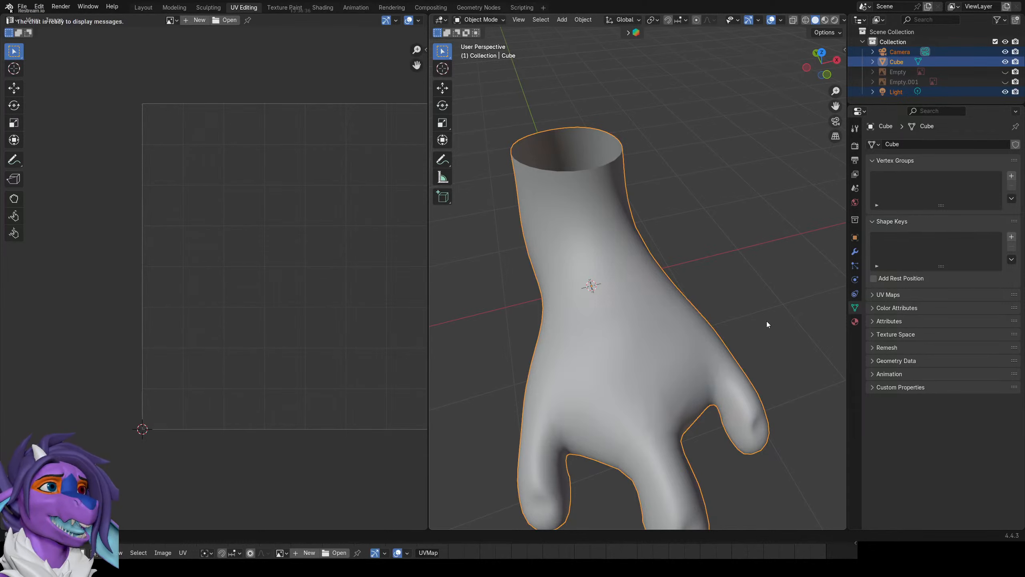
pyautogui.press('Tab')
pyautogui.moveTo(586, 266); pyautogui.dragTo(553, 228, button='middle')
pyautogui.press('Tab')
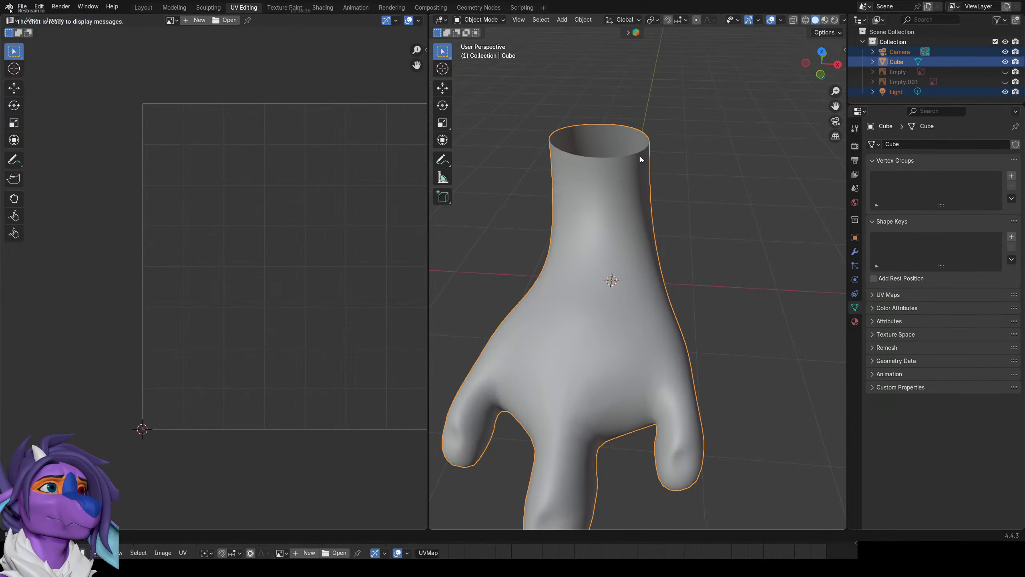
pyautogui.scroll(2, 605, 191)
pyautogui.moveTo(607, 187); pyautogui.dragTo(540, 171, button='middle')
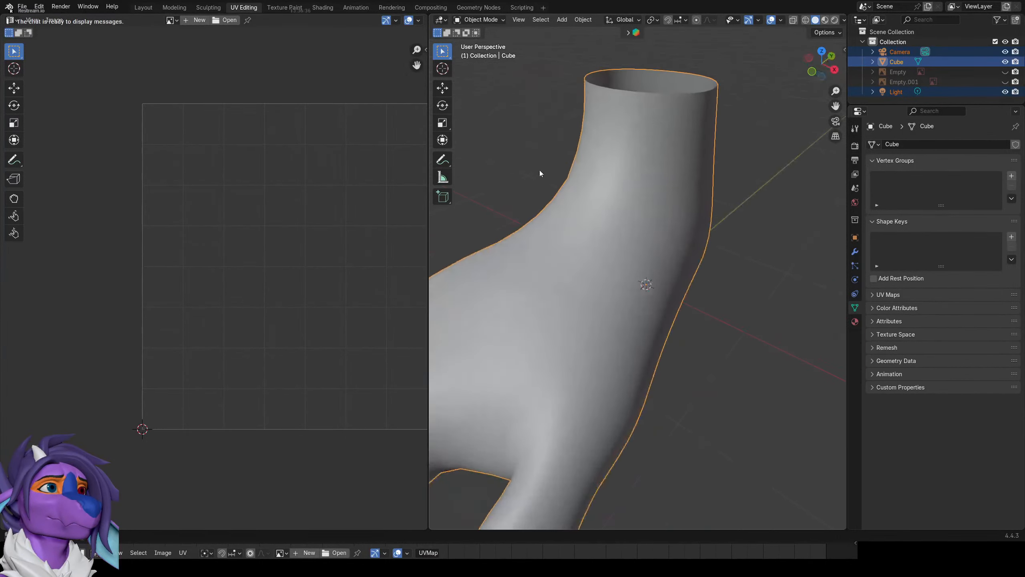